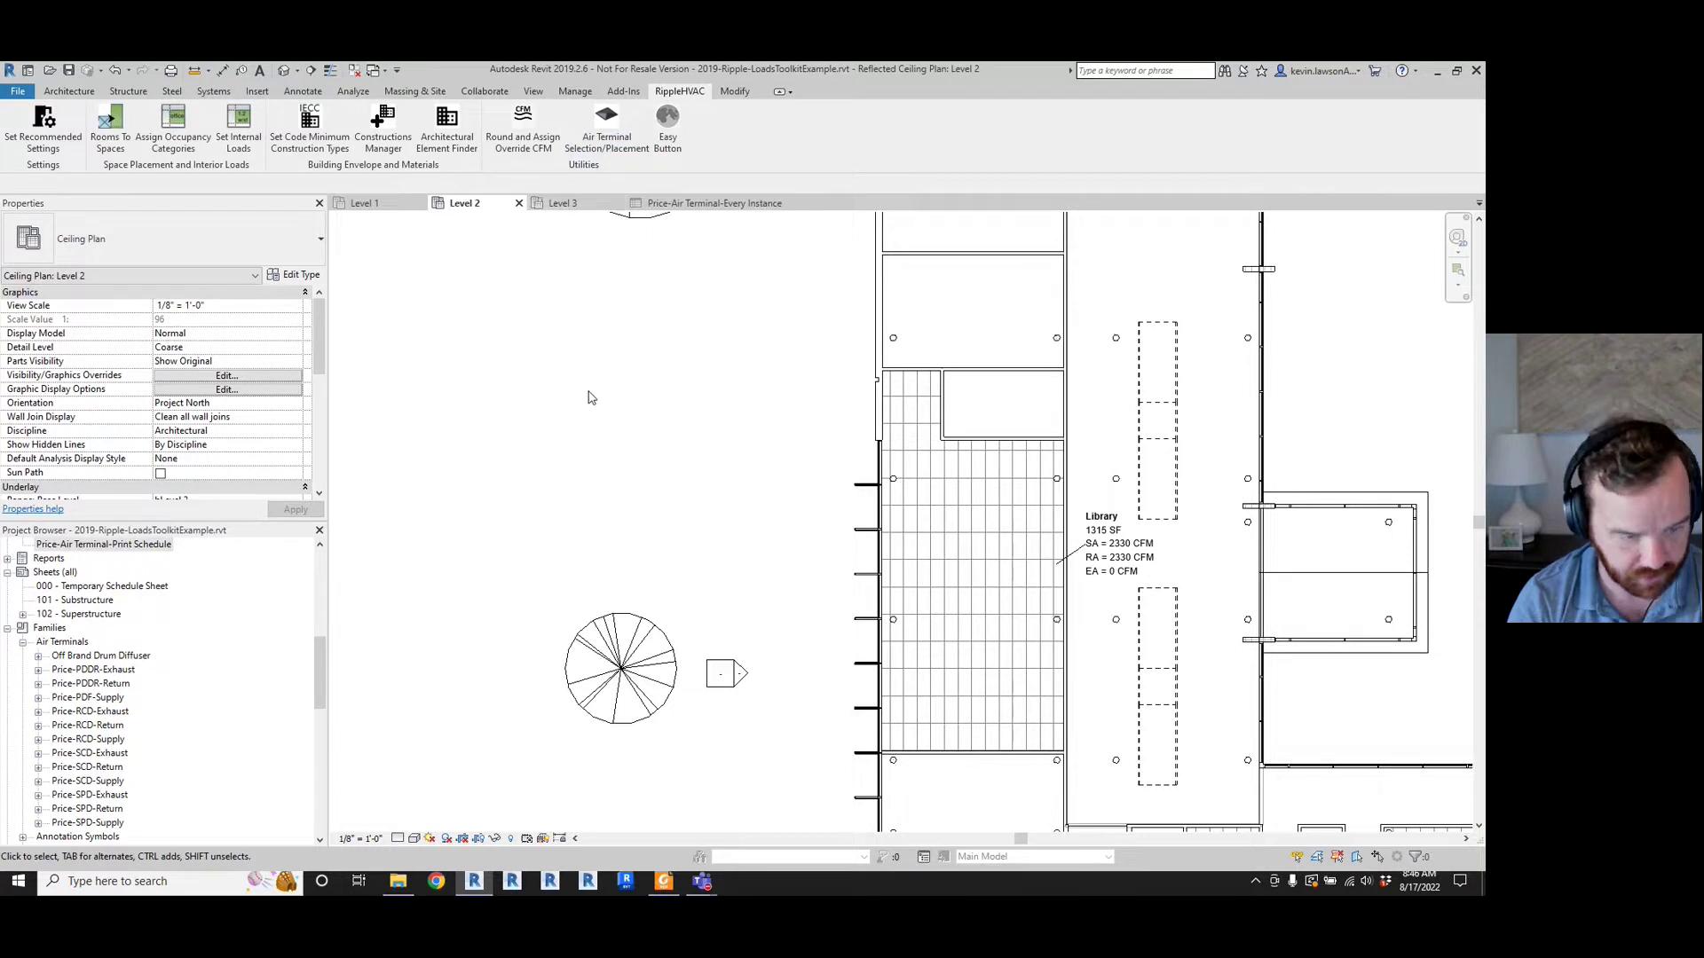
- Open the Air Terminal Selection/Placement tool and move its dialog clear of the Library on the ceiling plan
click(611, 142)
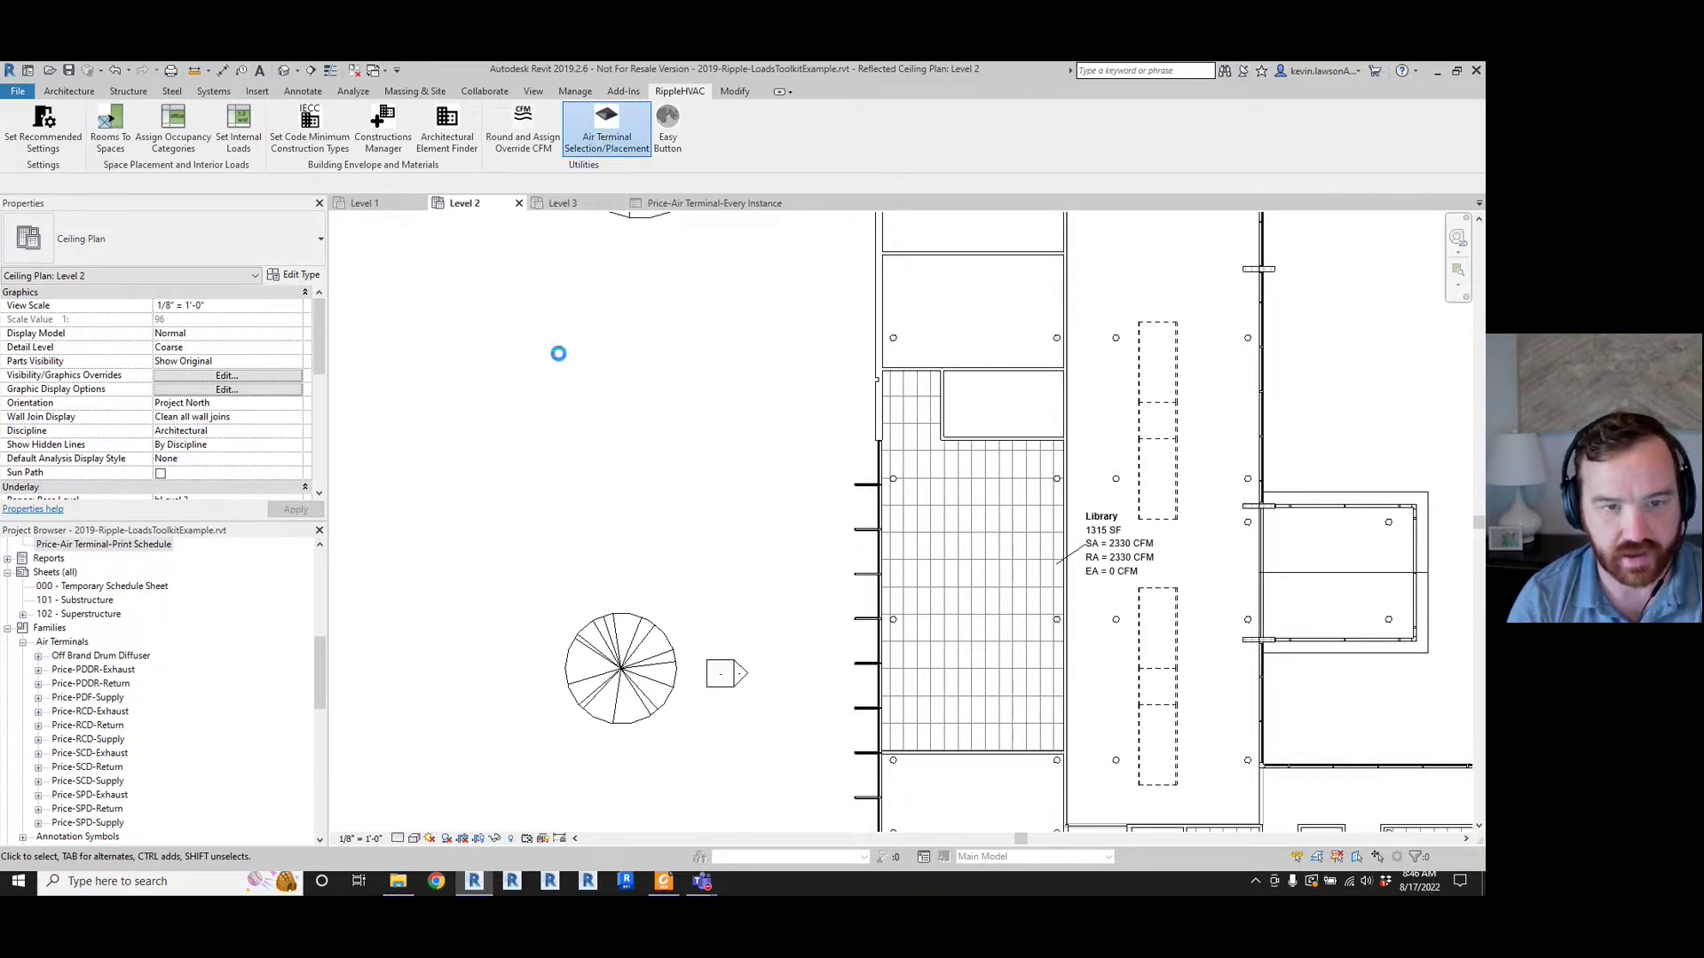
drag(693, 248, 499, 222)
- Review the Price air terminal families and the two Price air terminal schedules loaded in the project
click(93, 670)
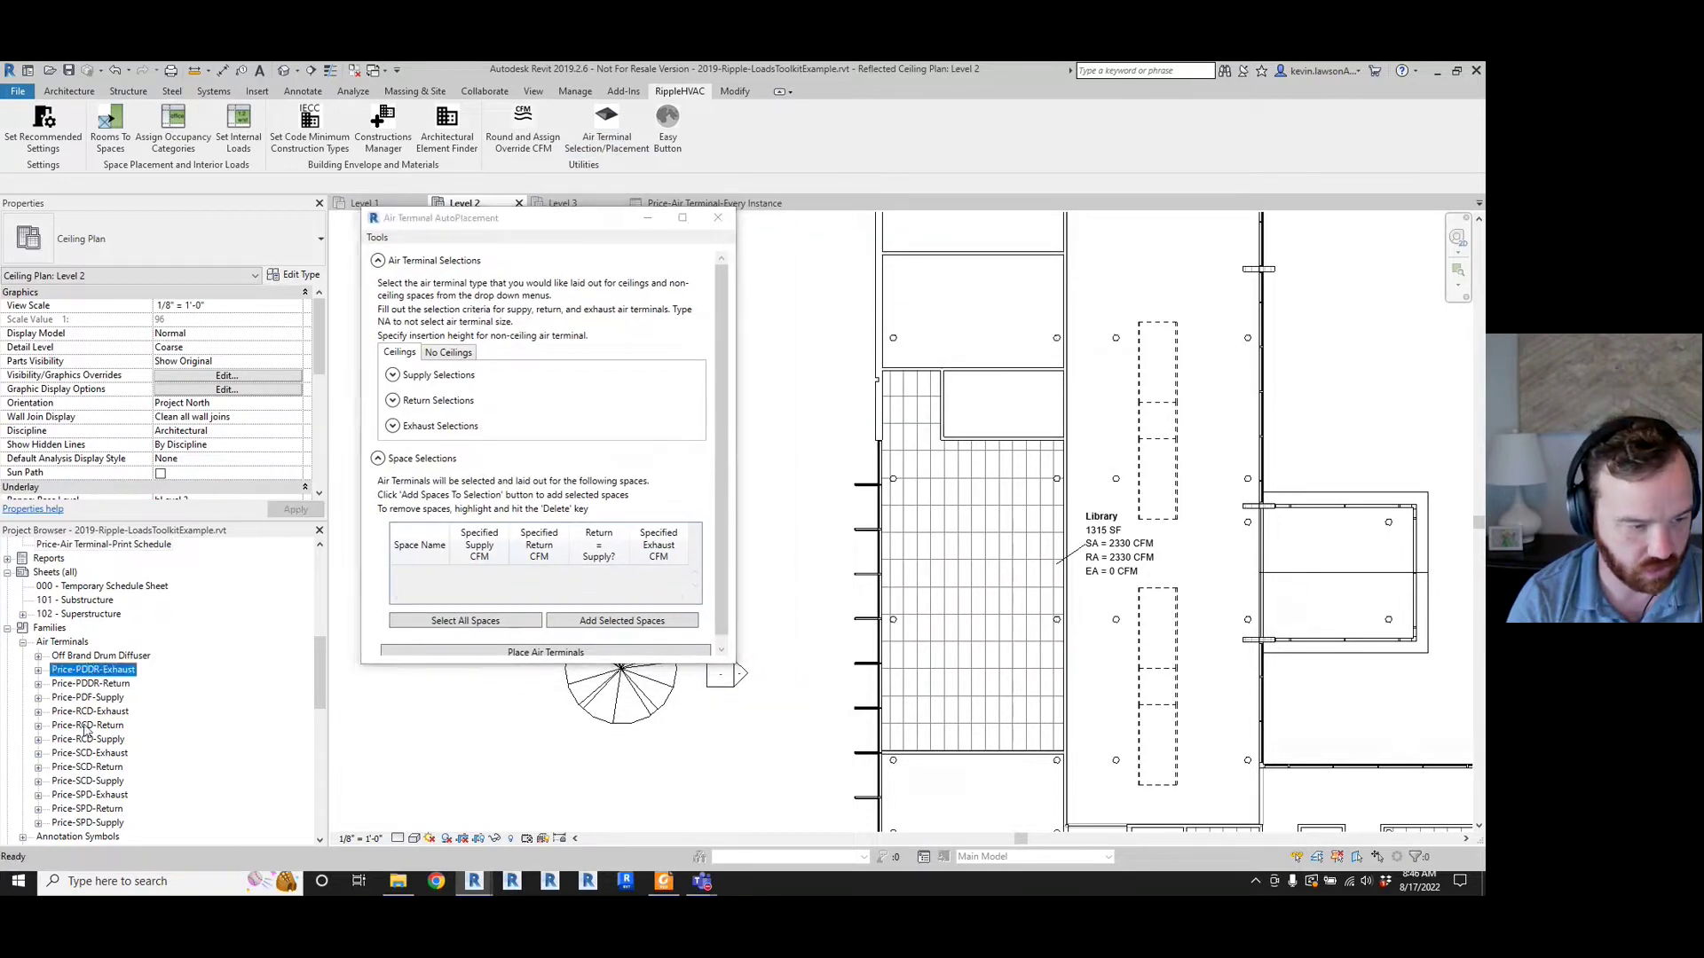
click(73, 824)
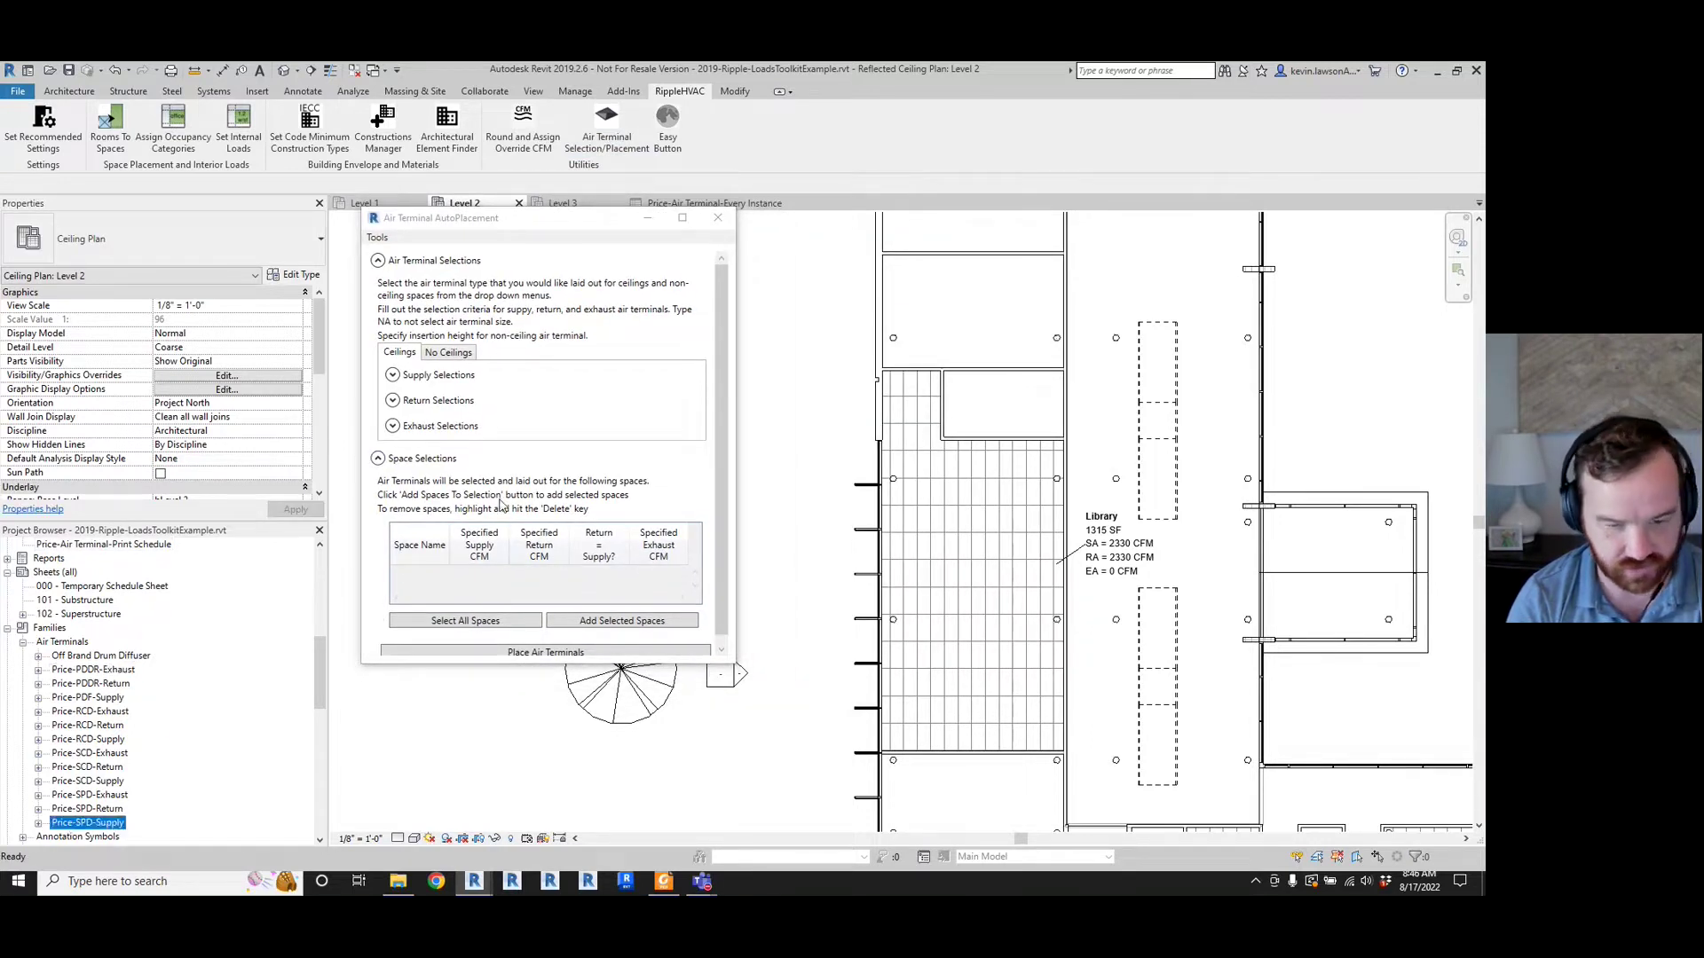
mouse_move(320, 697)
mouse_down()
mouse_move(316, 656)
mouse_move(310, 738)
mouse_move(314, 690)
mouse_up()
click(121, 643)
click(110, 656)
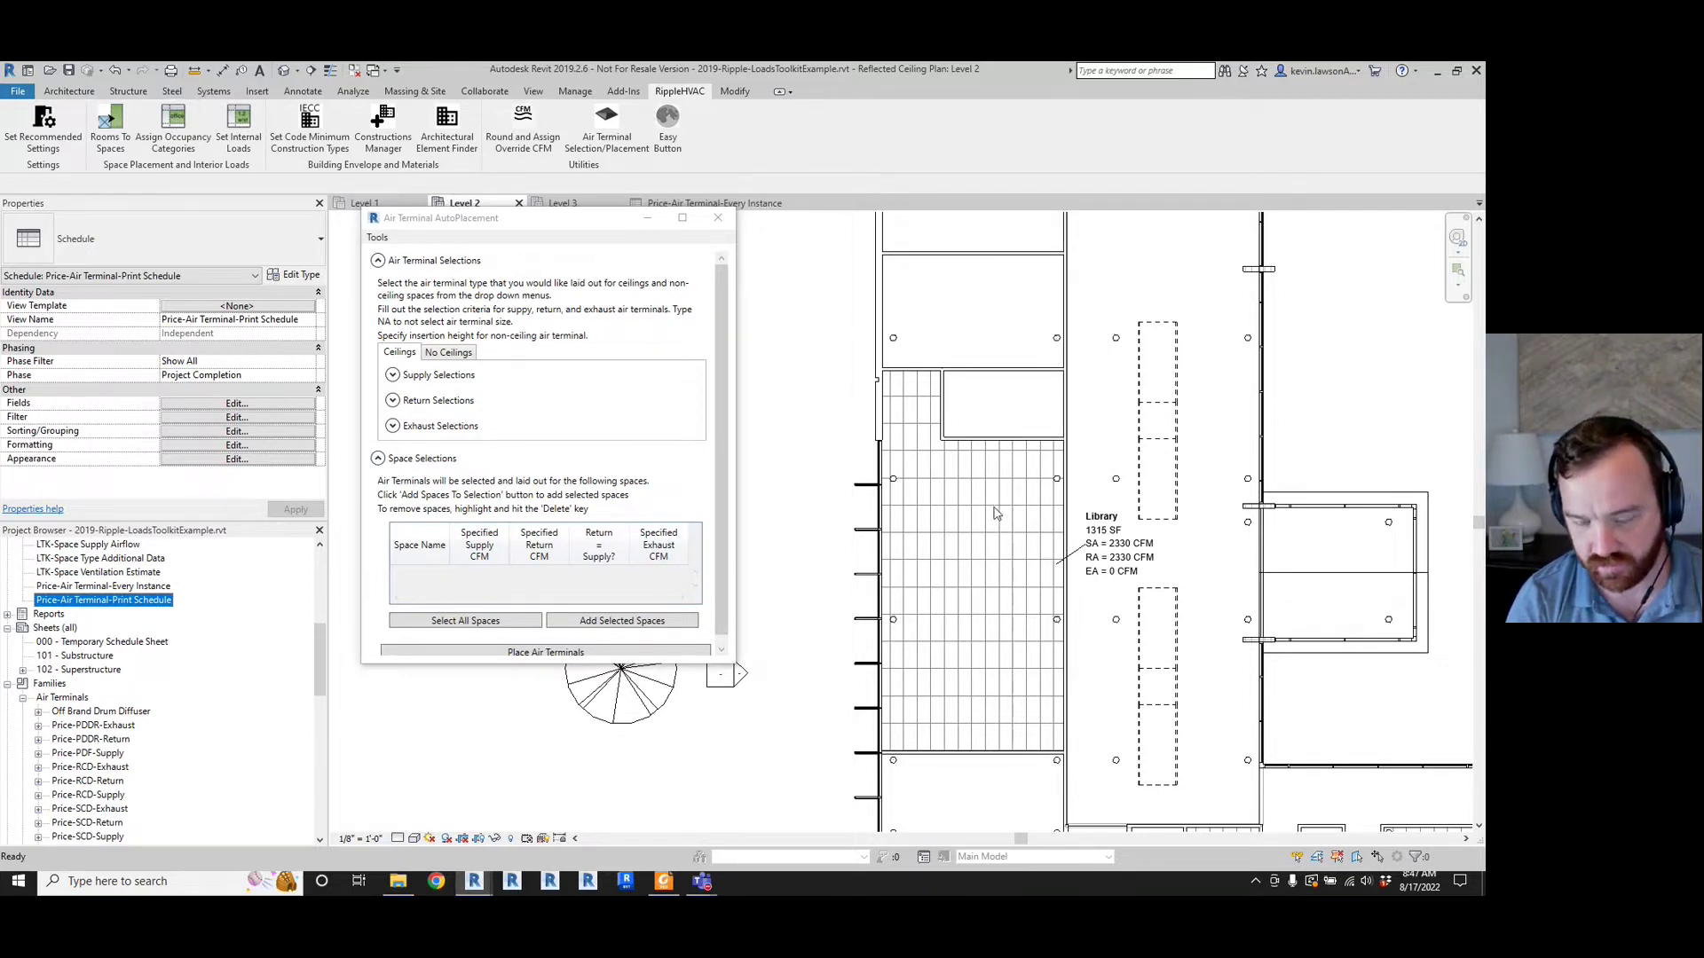
- Select the Library space in the Level 2 ceiling plan and examine its mechanical airflow properties
click(813, 530)
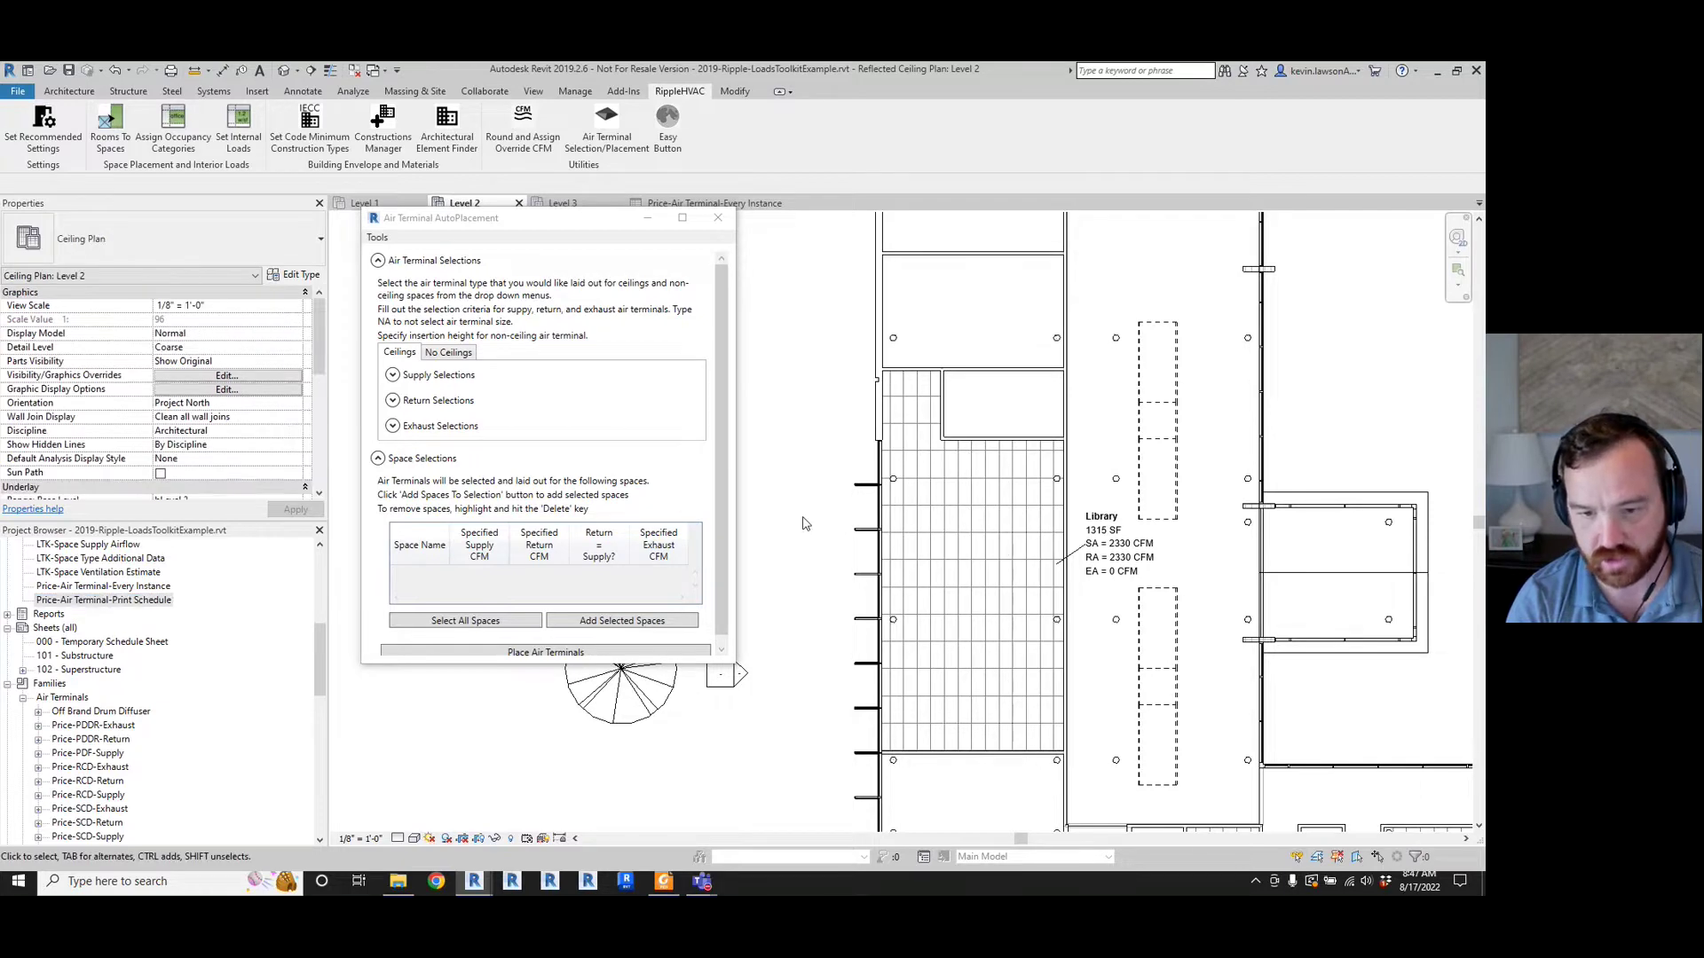
click(971, 575)
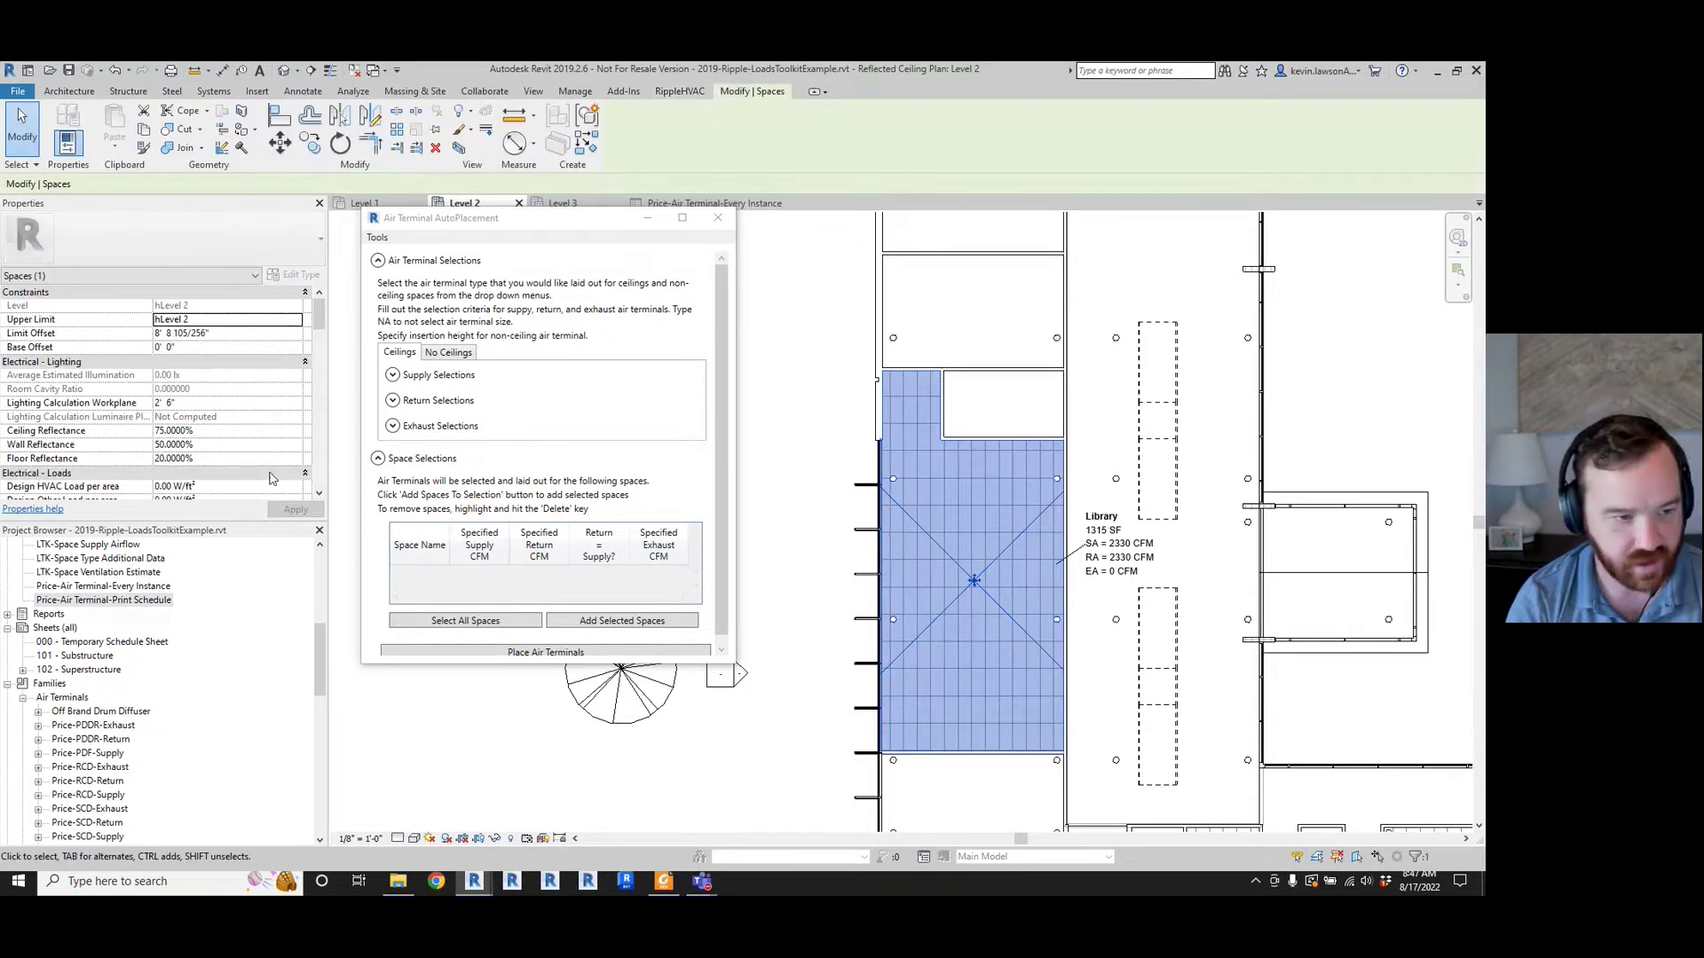
scroll(249, 391, down, 5)
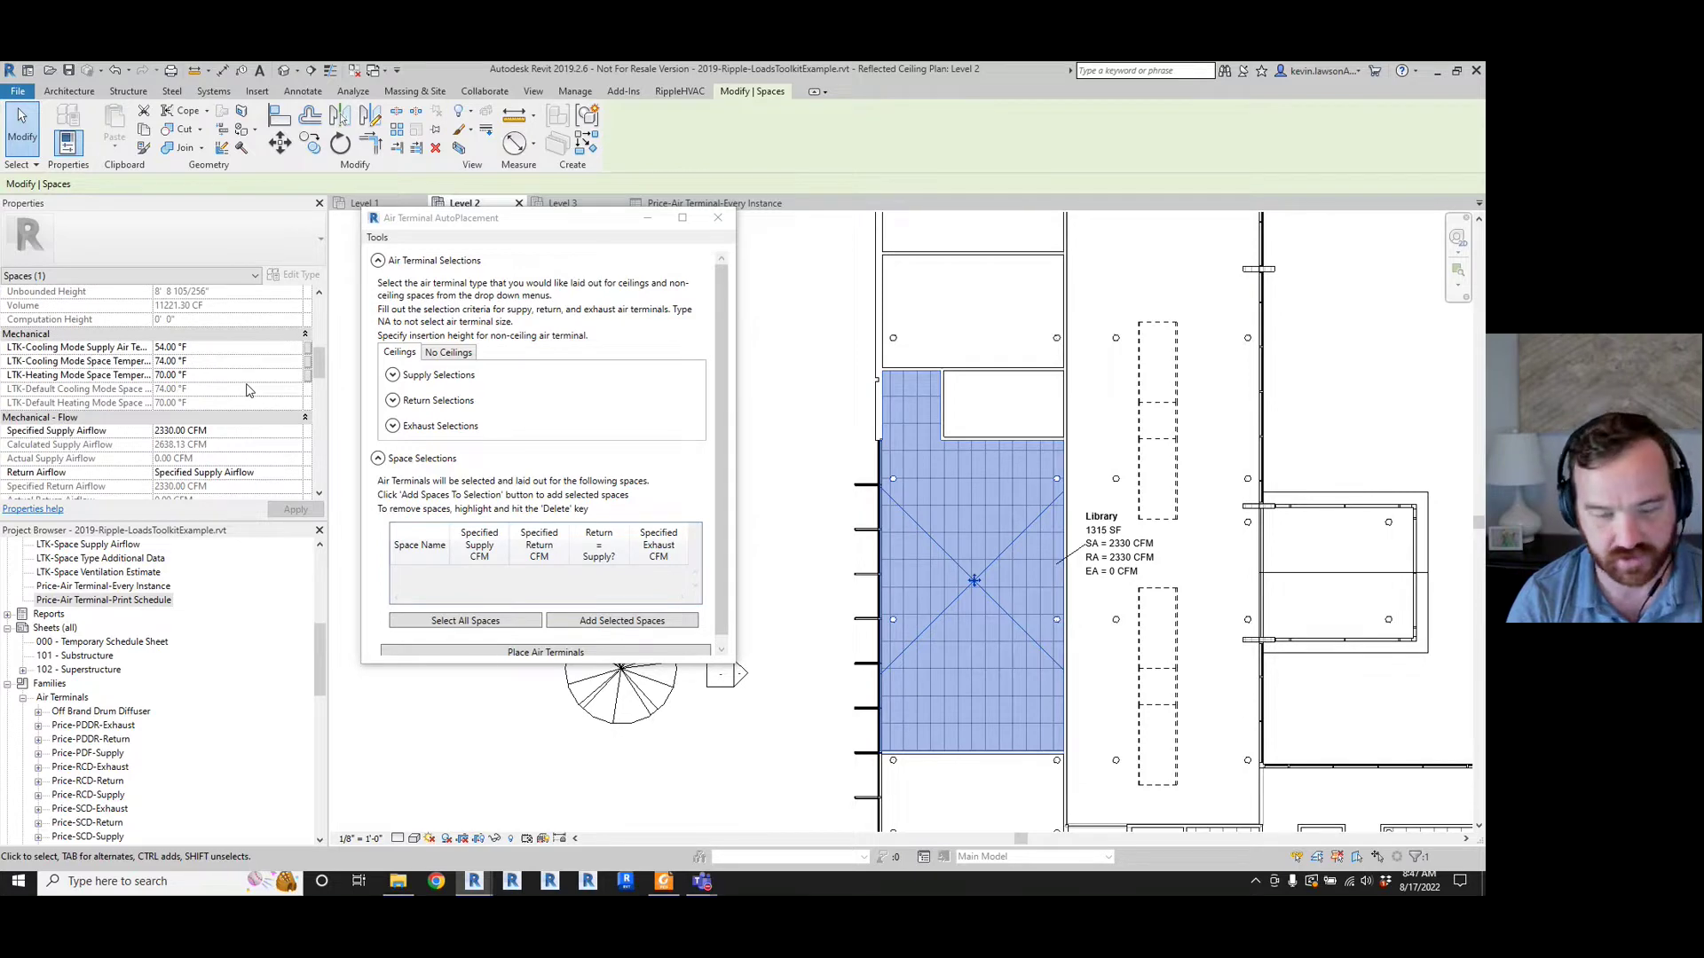
scroll(248, 390, down, 2)
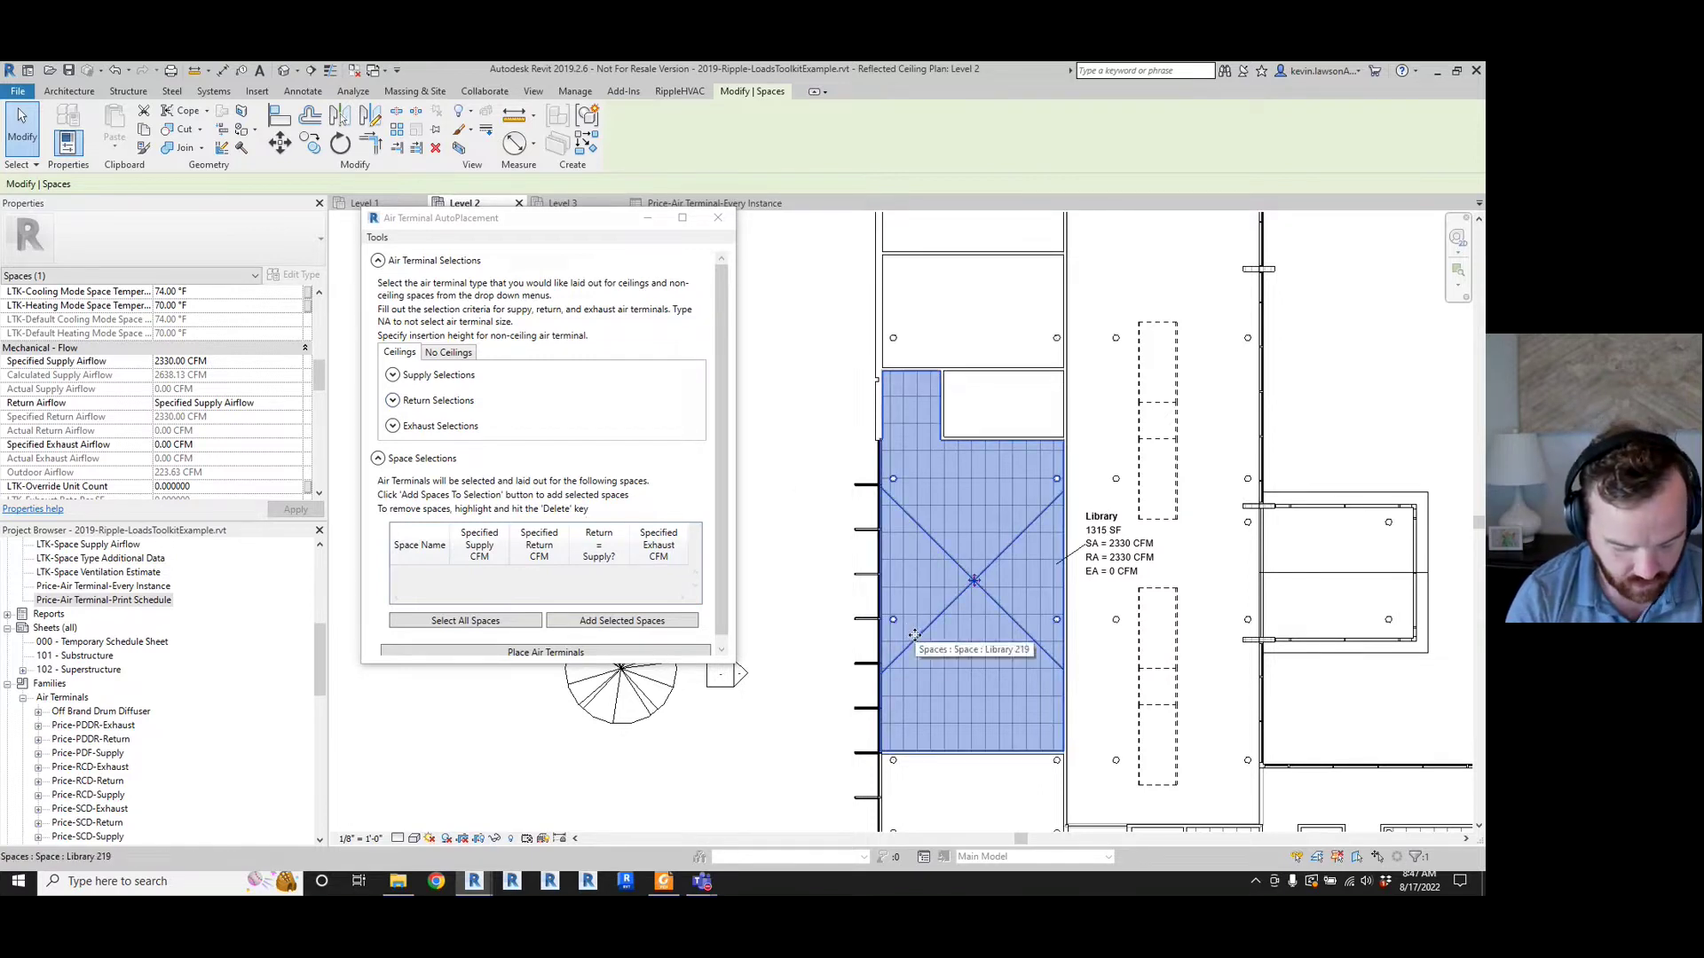
- Examine the supply, return and exhaust air terminal selections for spaces with ceilings, including the available terminal types
click(392, 374)
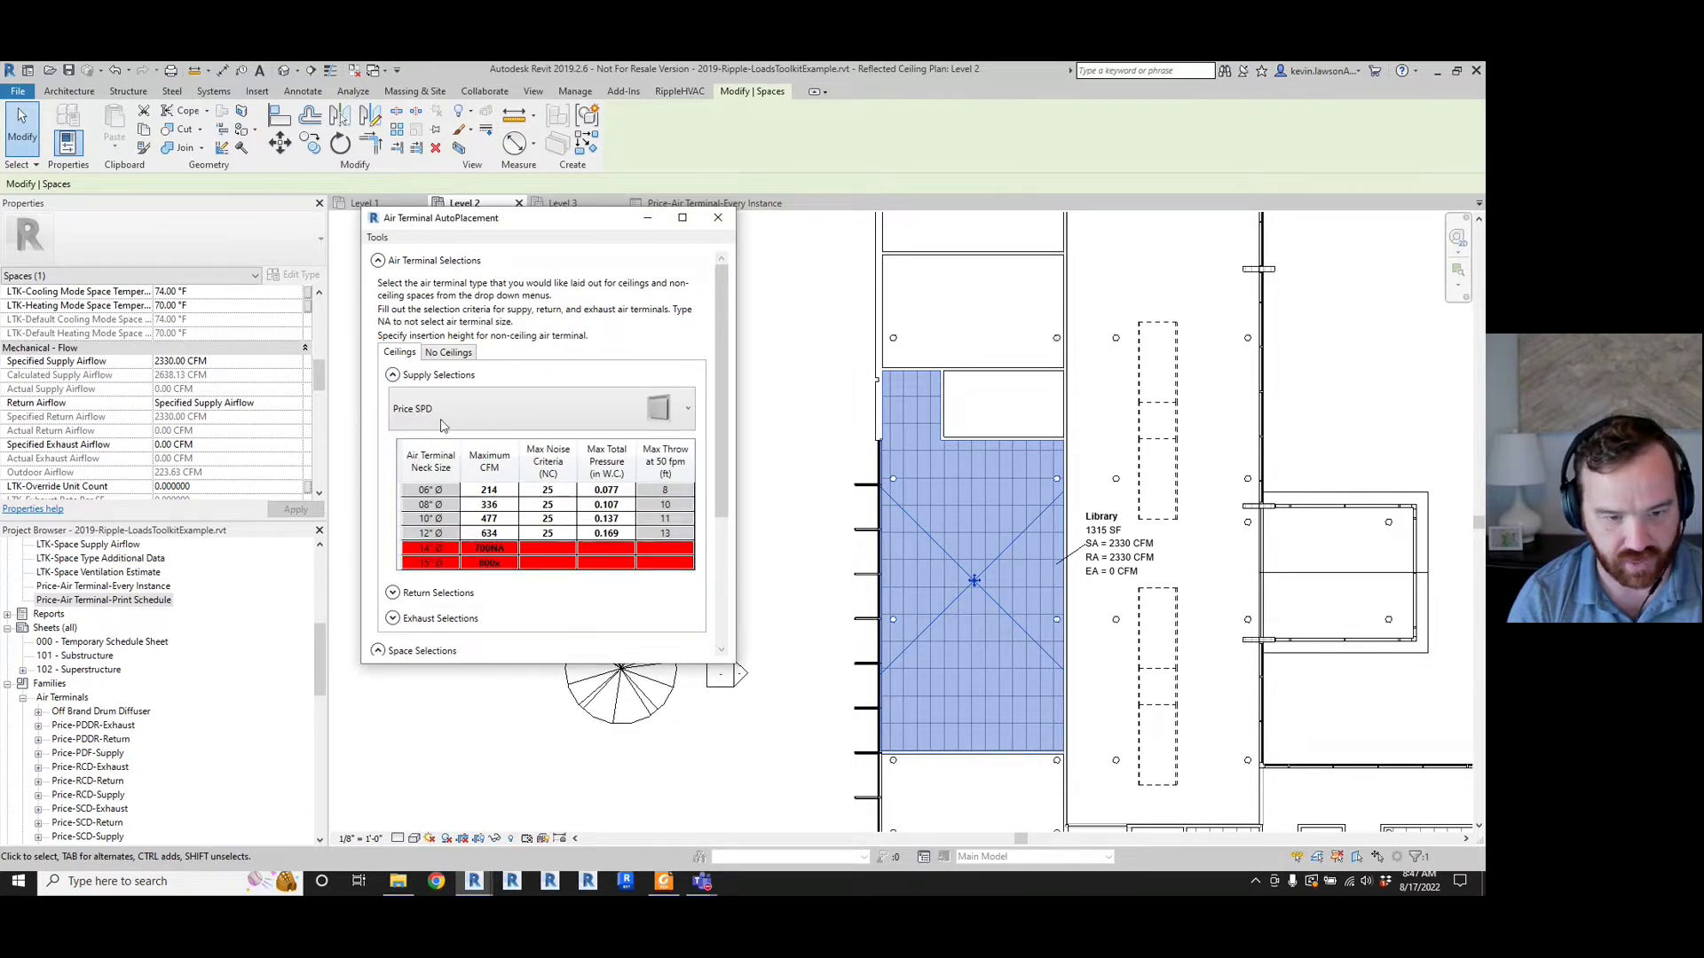
click(510, 413)
click(528, 413)
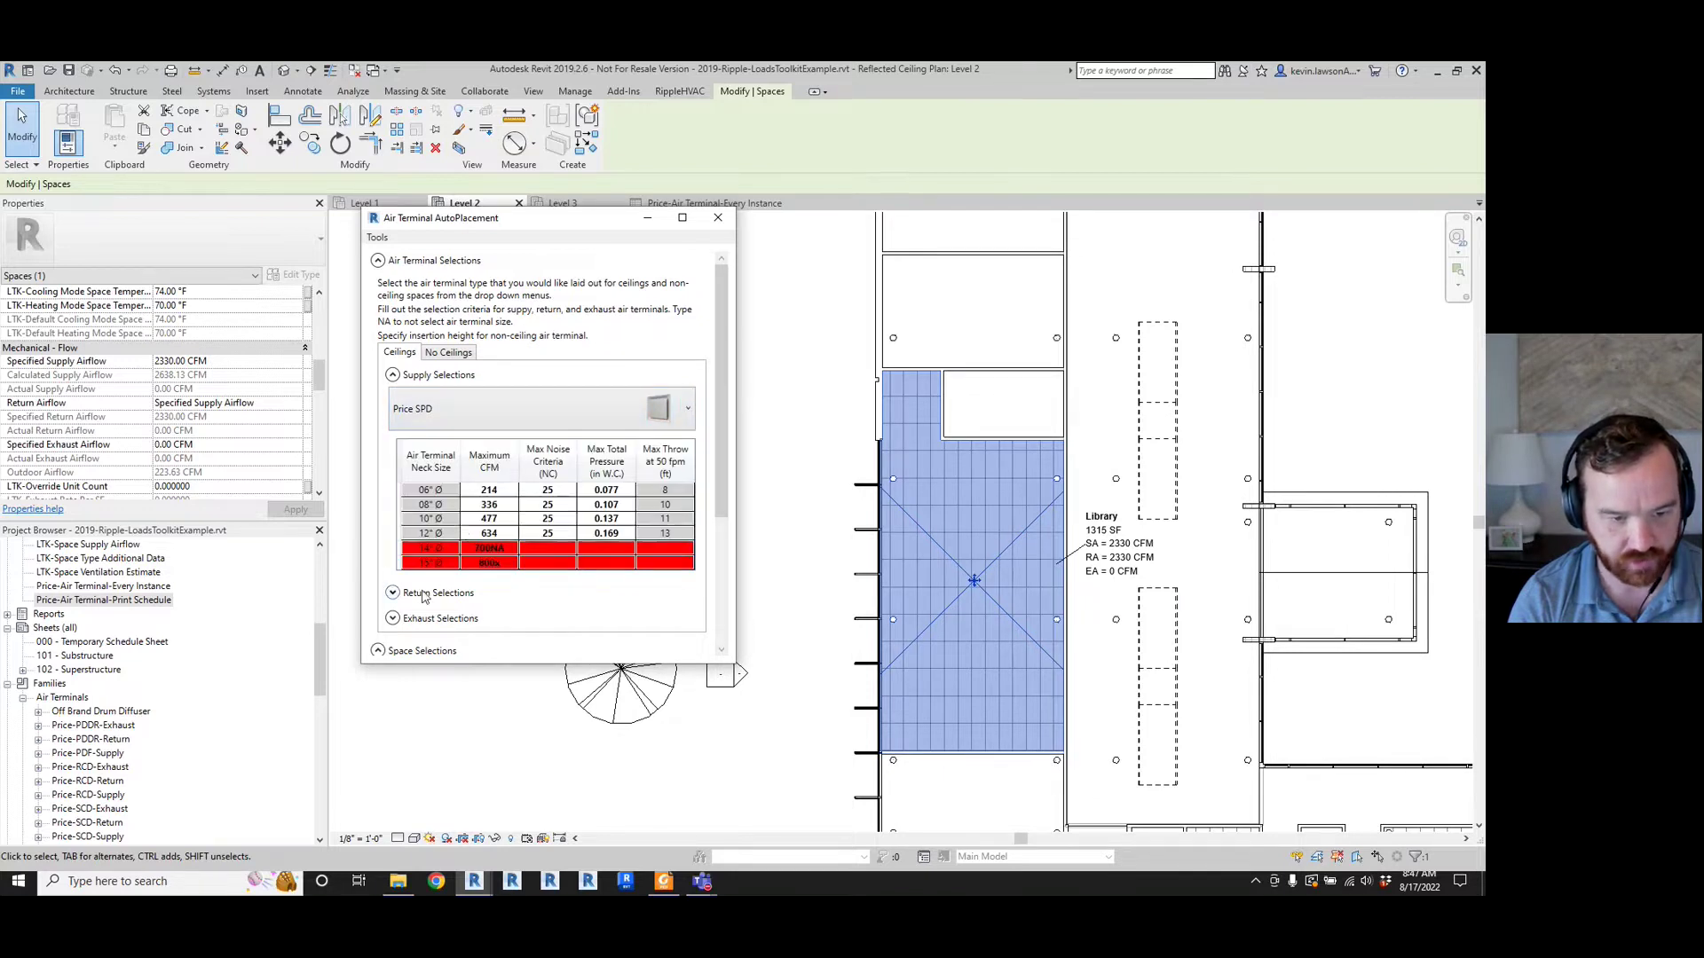
click(392, 592)
click(428, 625)
click(463, 636)
click(415, 595)
scroll(425, 586, down, 1)
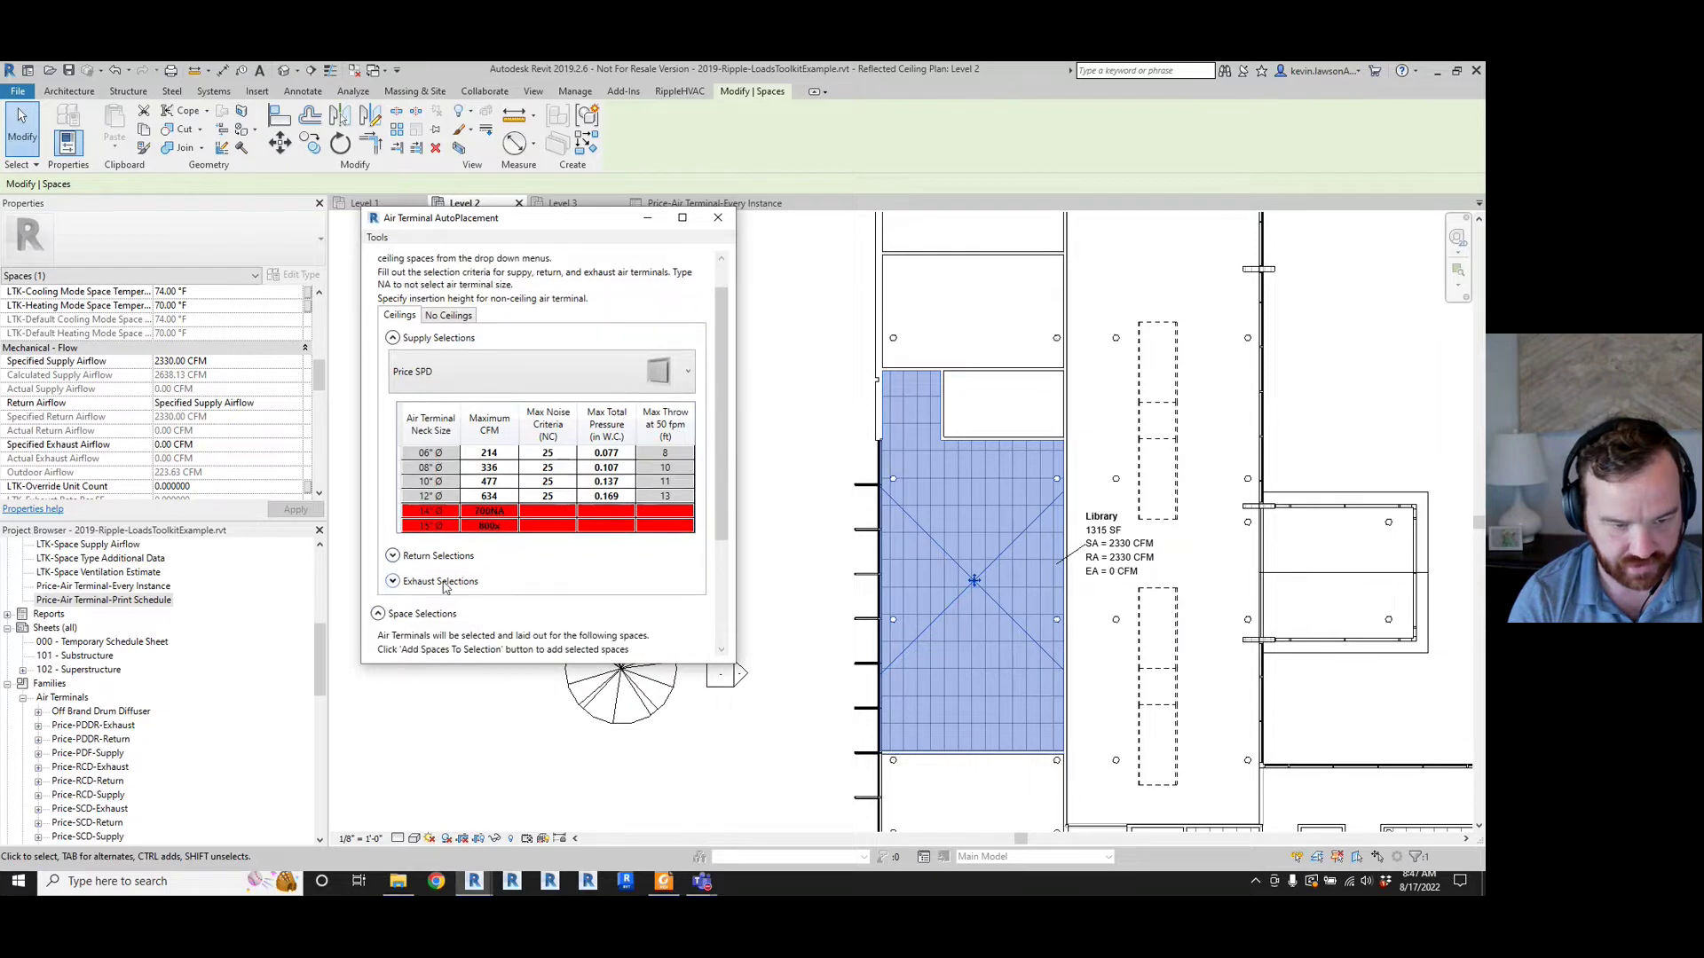
click(426, 581)
scroll(426, 583, down, 2)
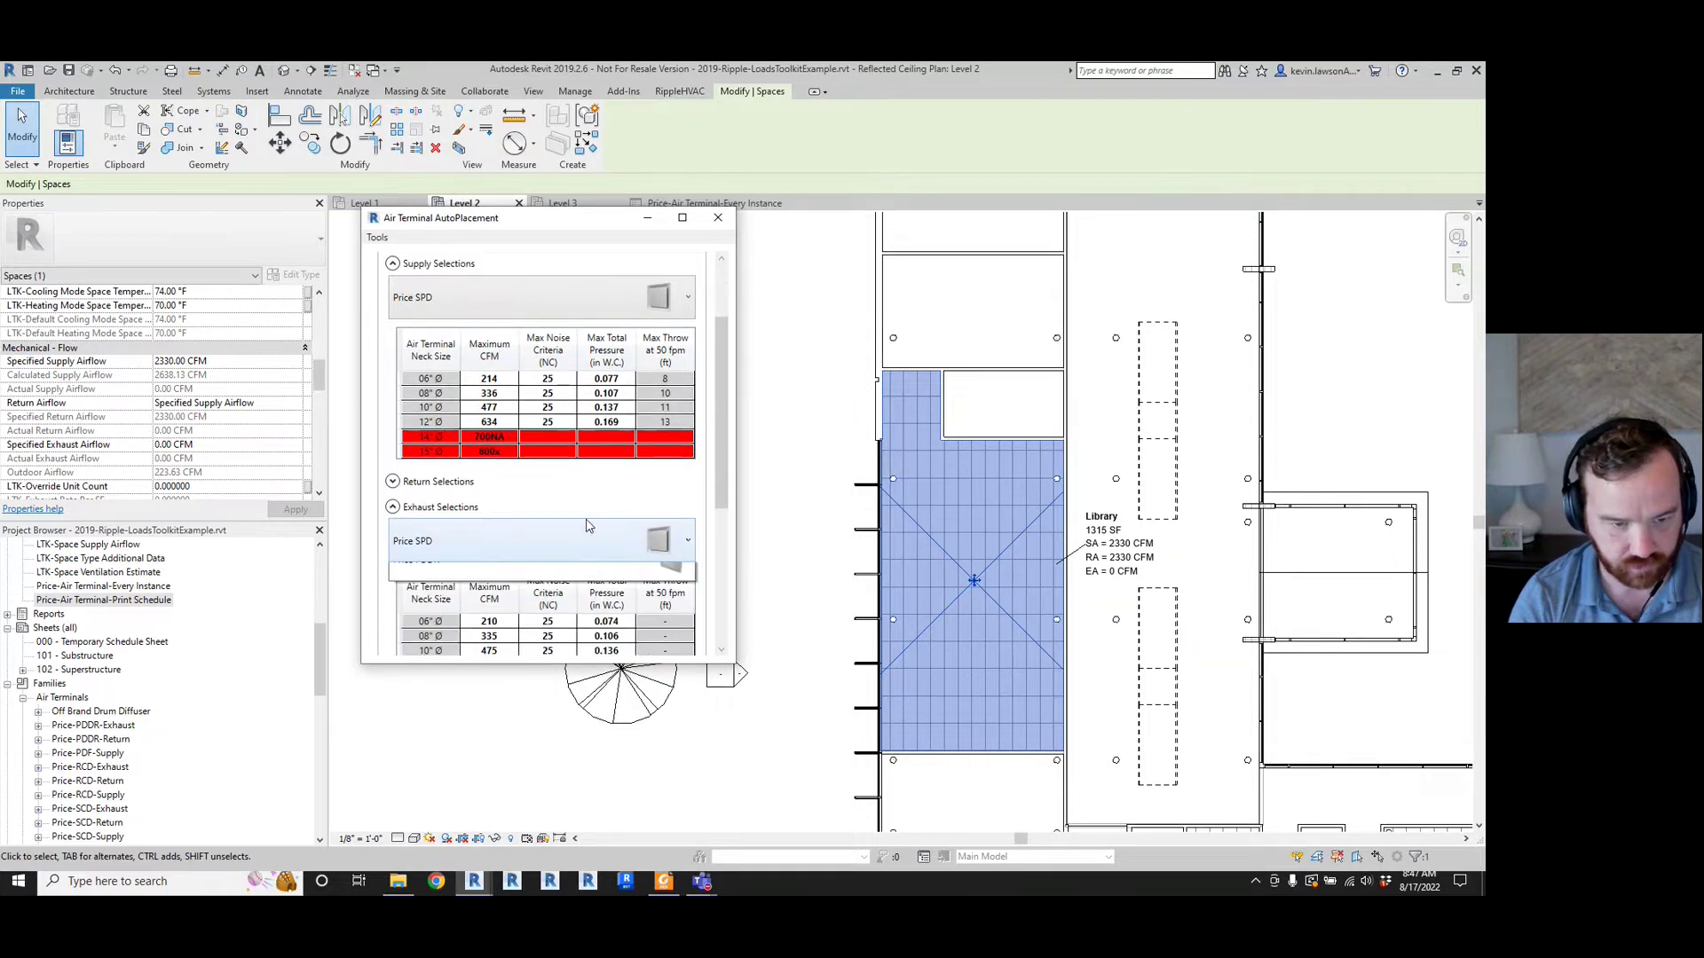
click(392, 509)
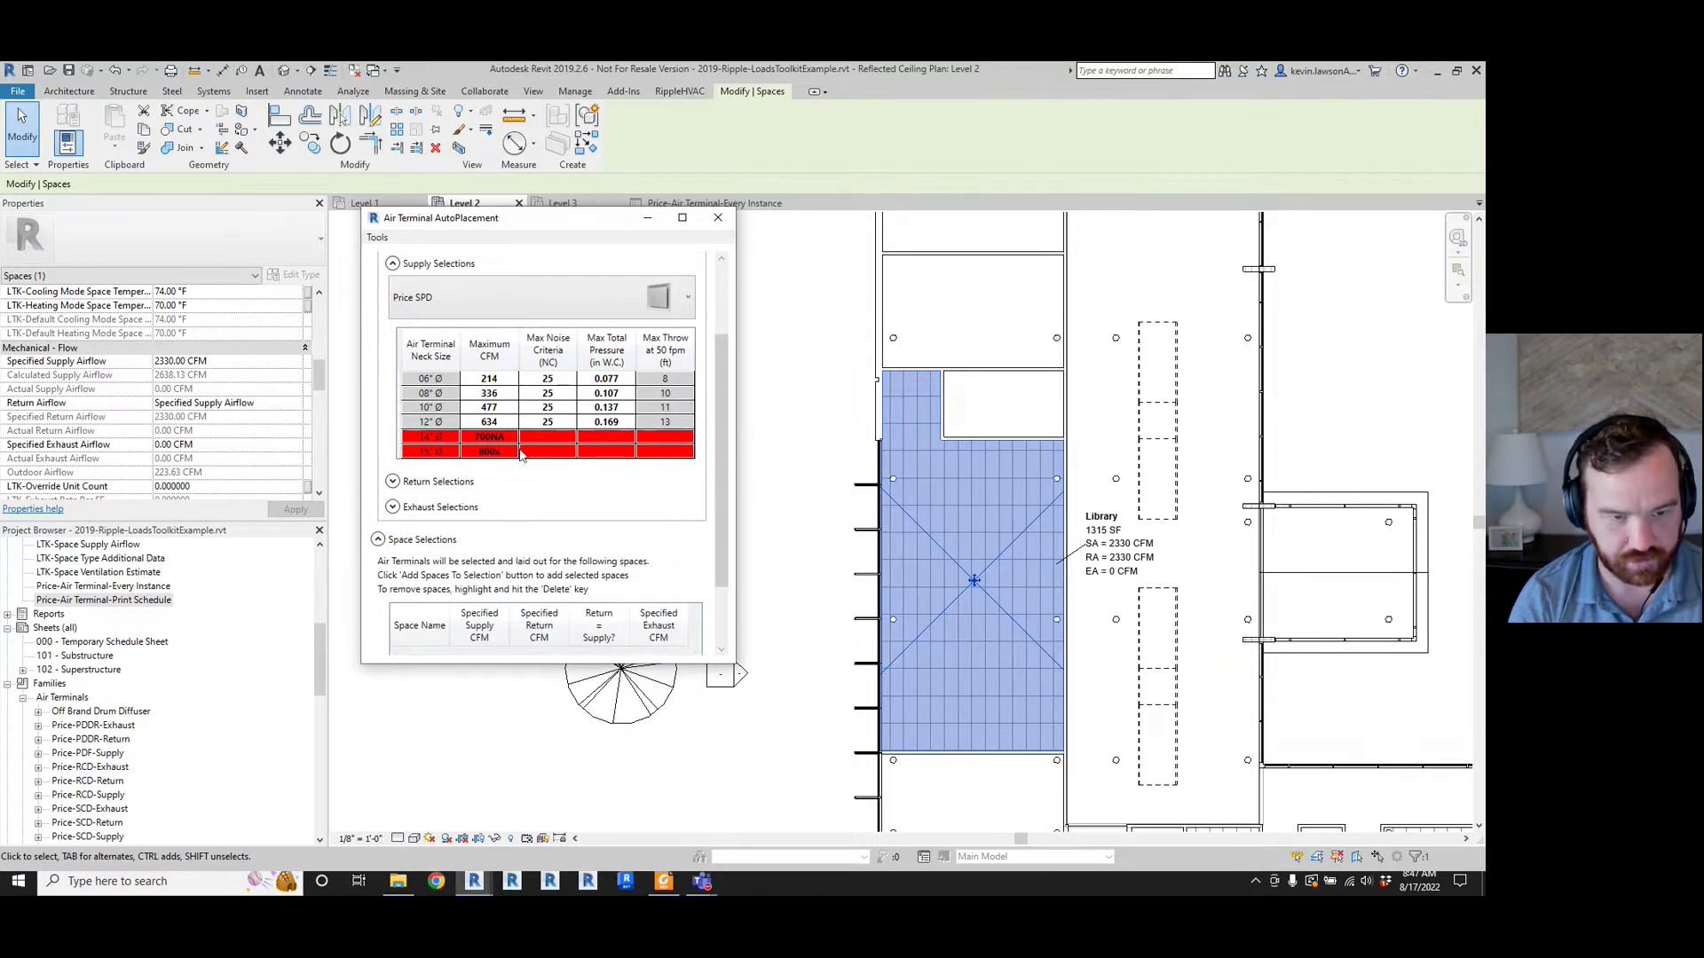
scroll(544, 480, up, 3)
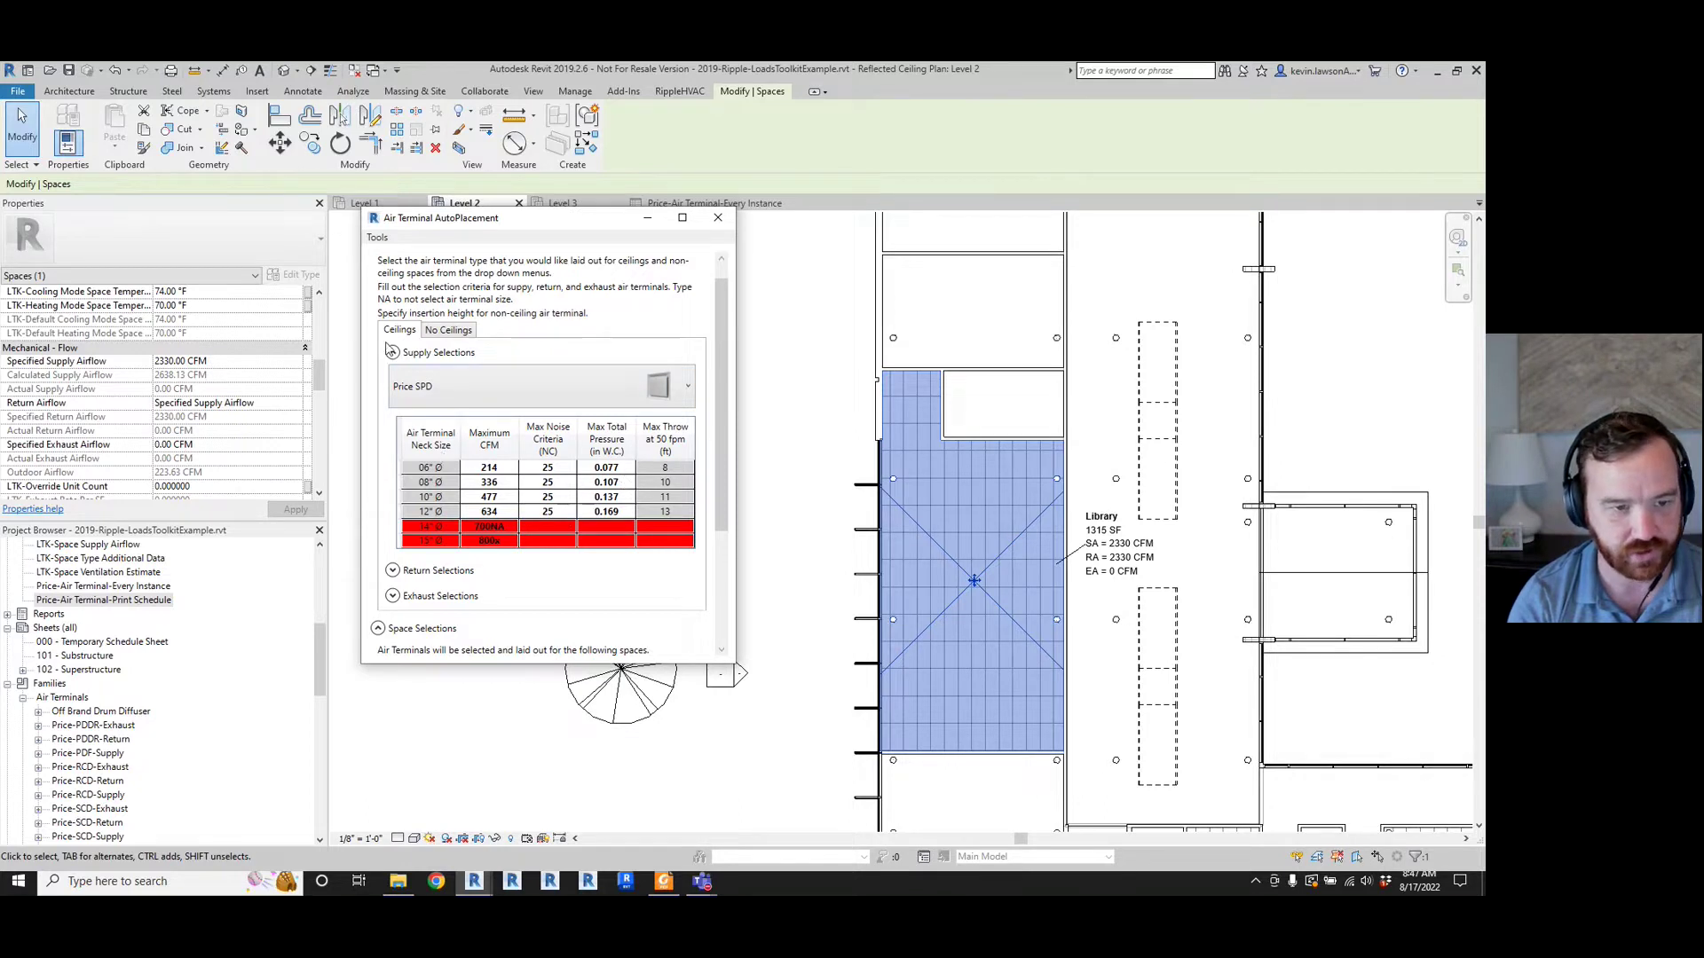
- Compare the air terminal settings for spaces without ceilings with those for spaces with ceilings
click(449, 332)
click(404, 331)
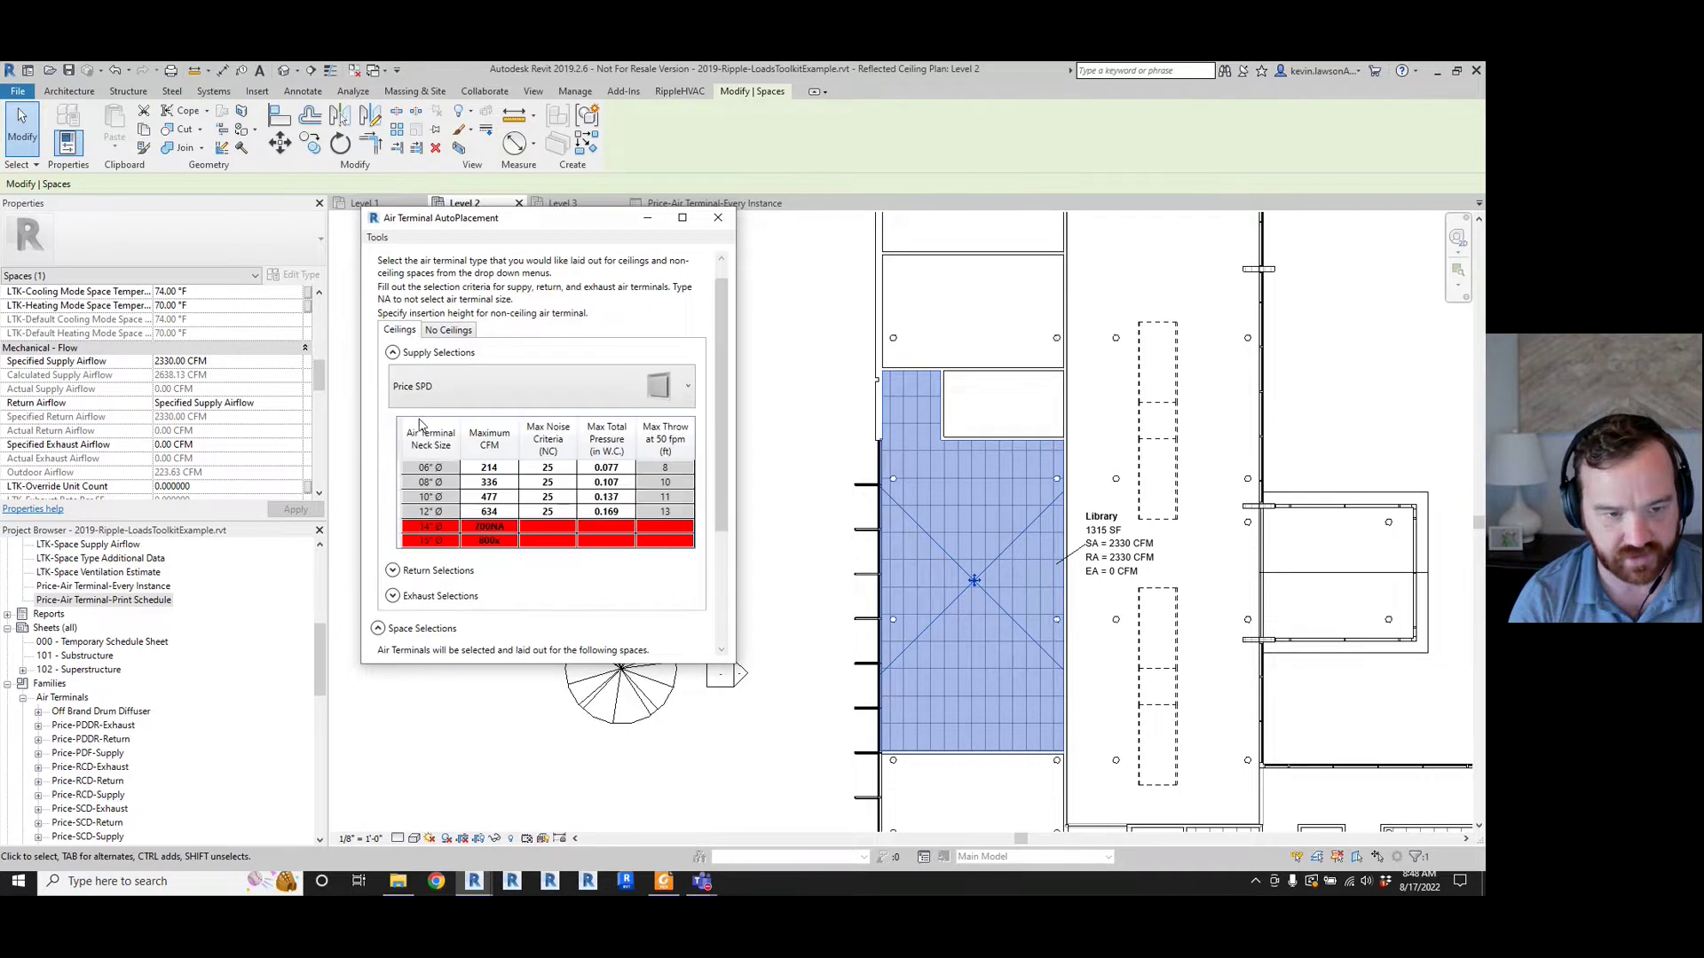
click(451, 333)
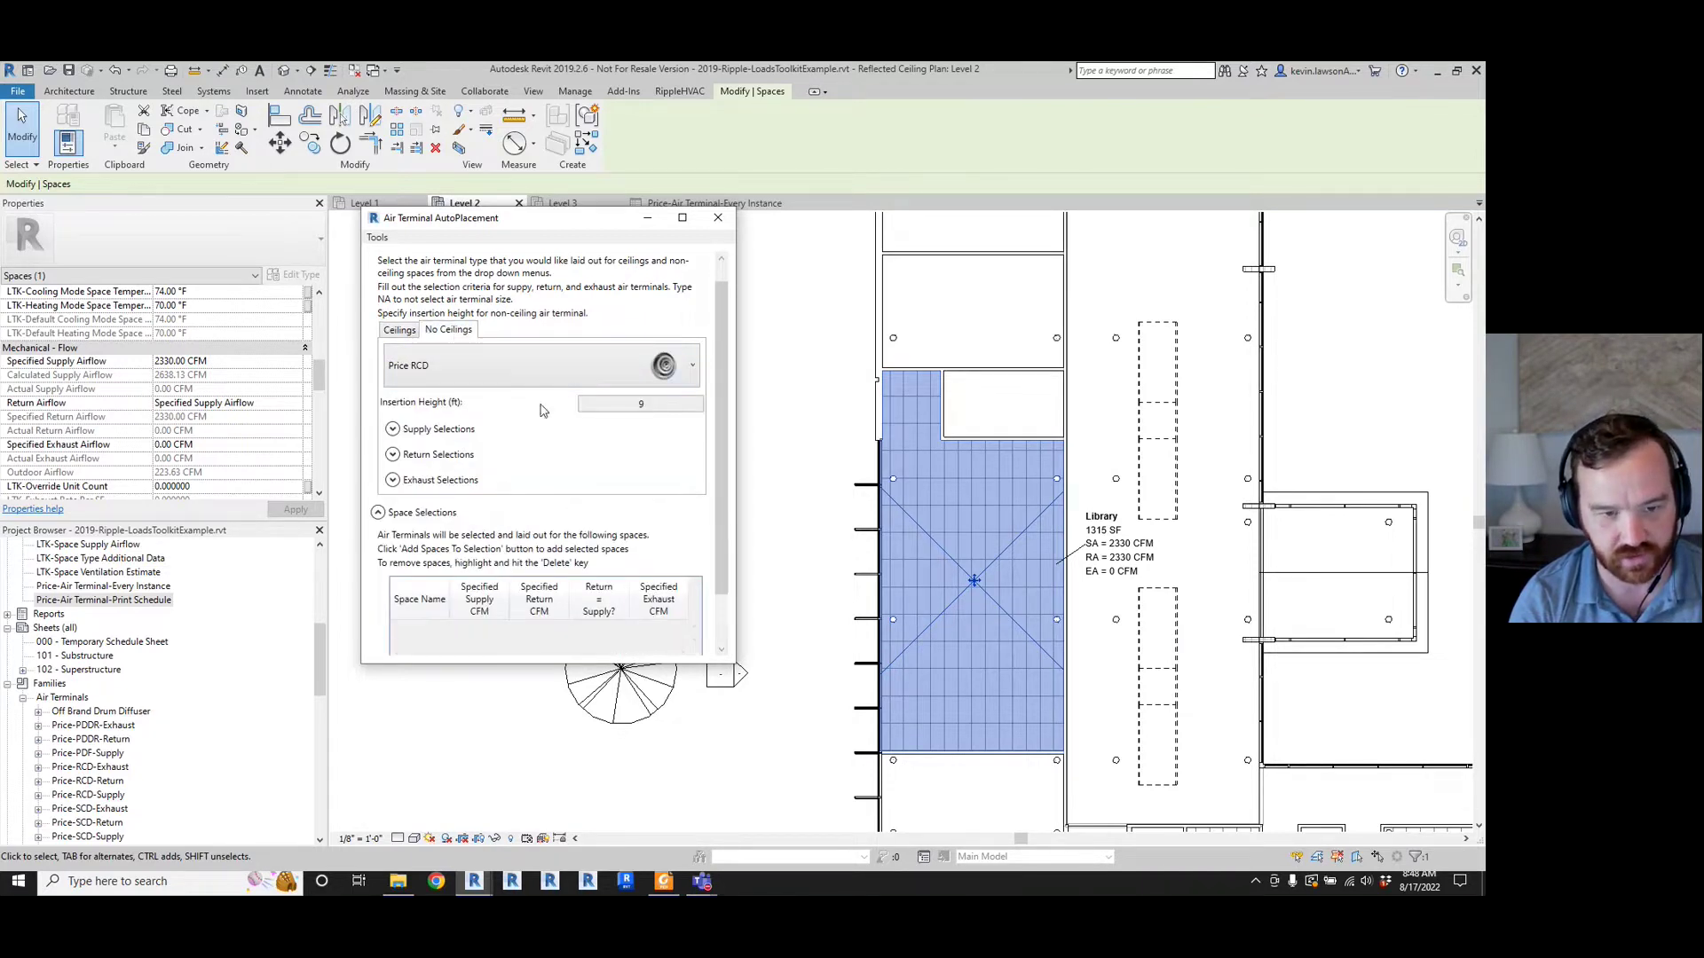
click(392, 332)
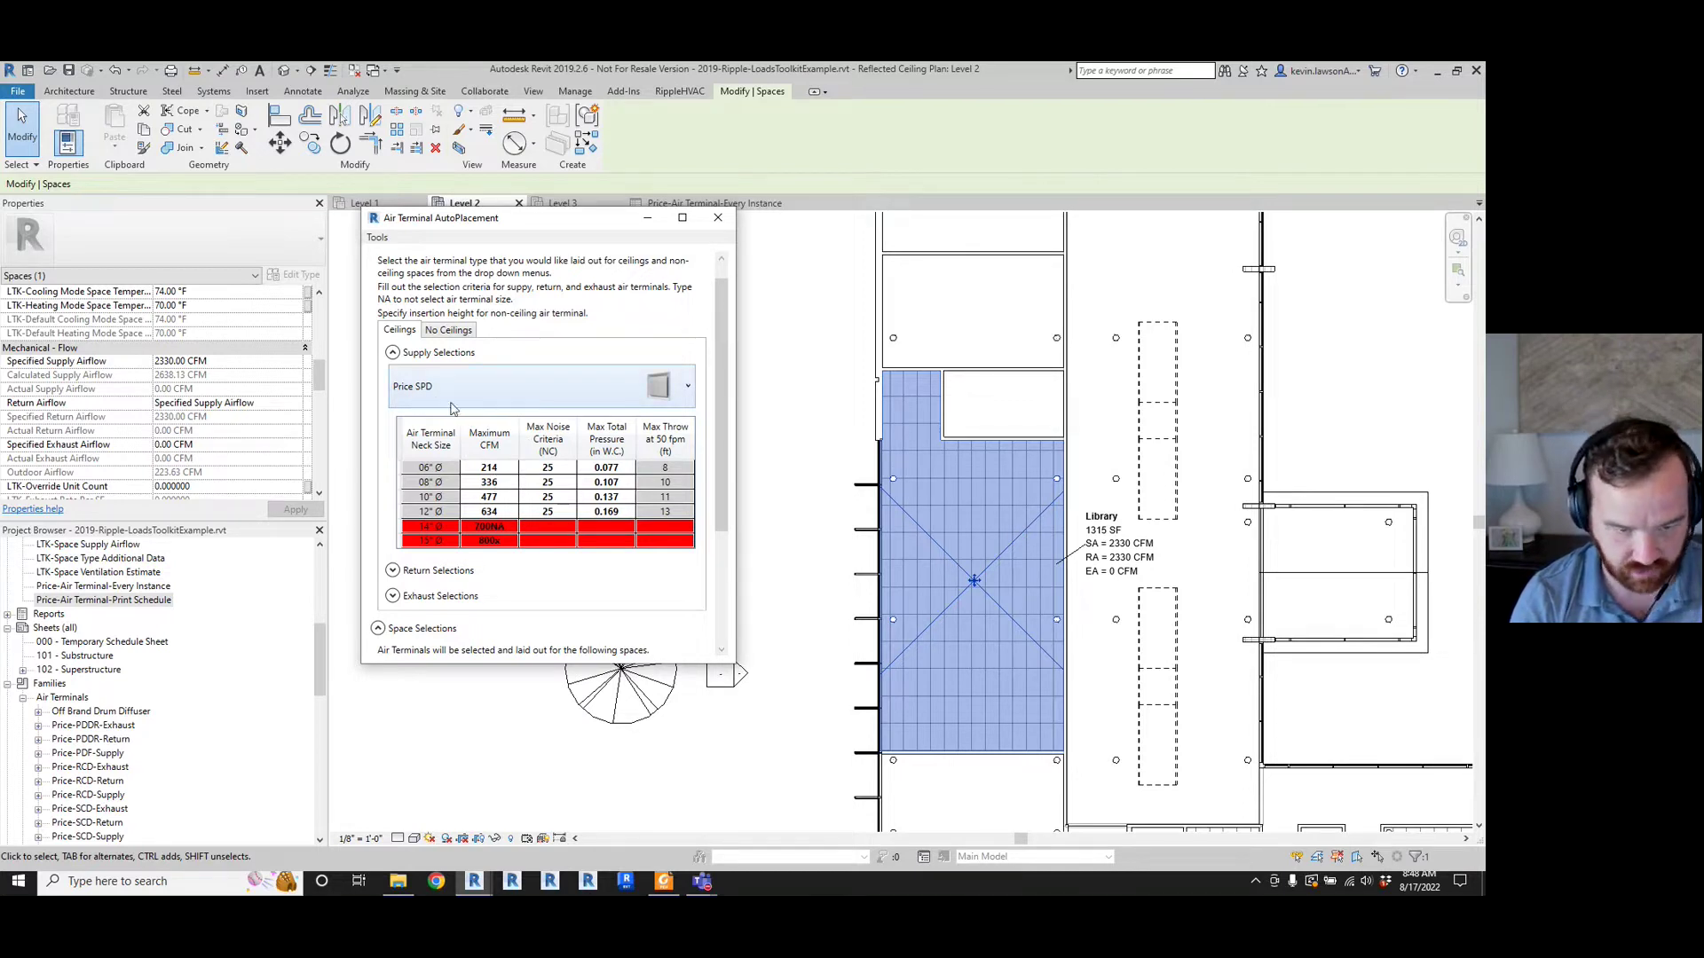
- Set the maximum noise criteria to 30 NC for the 6" and 8" supply neck sizes
click(558, 472)
click(551, 471)
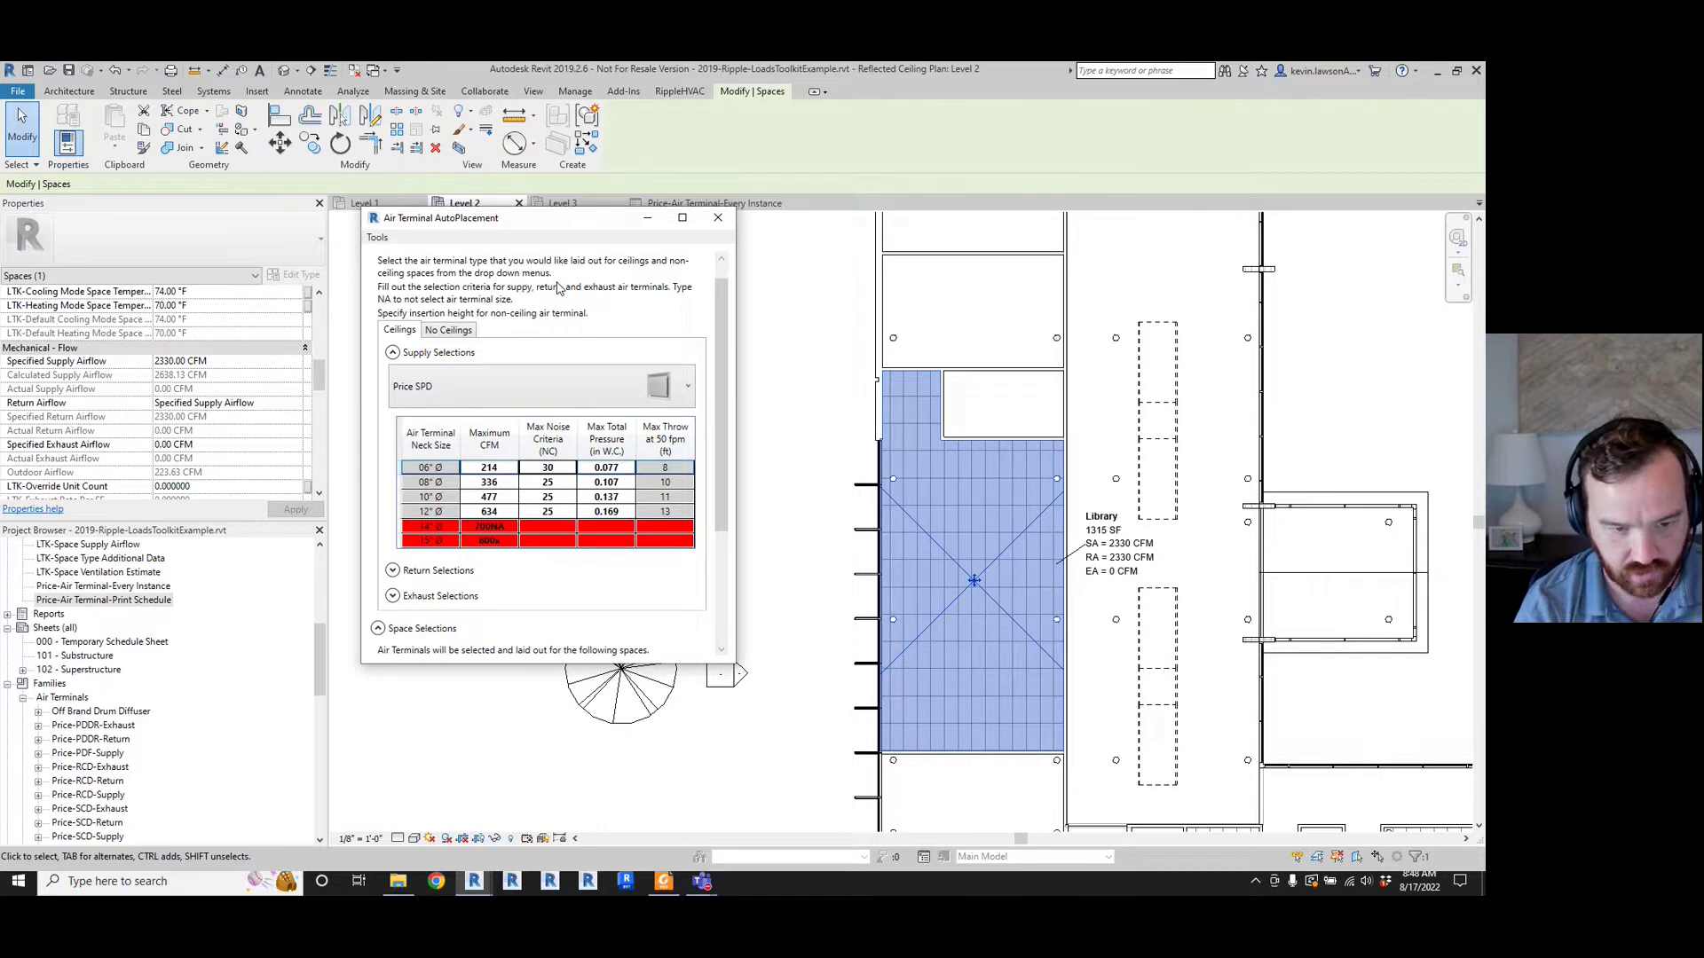
key(Down)
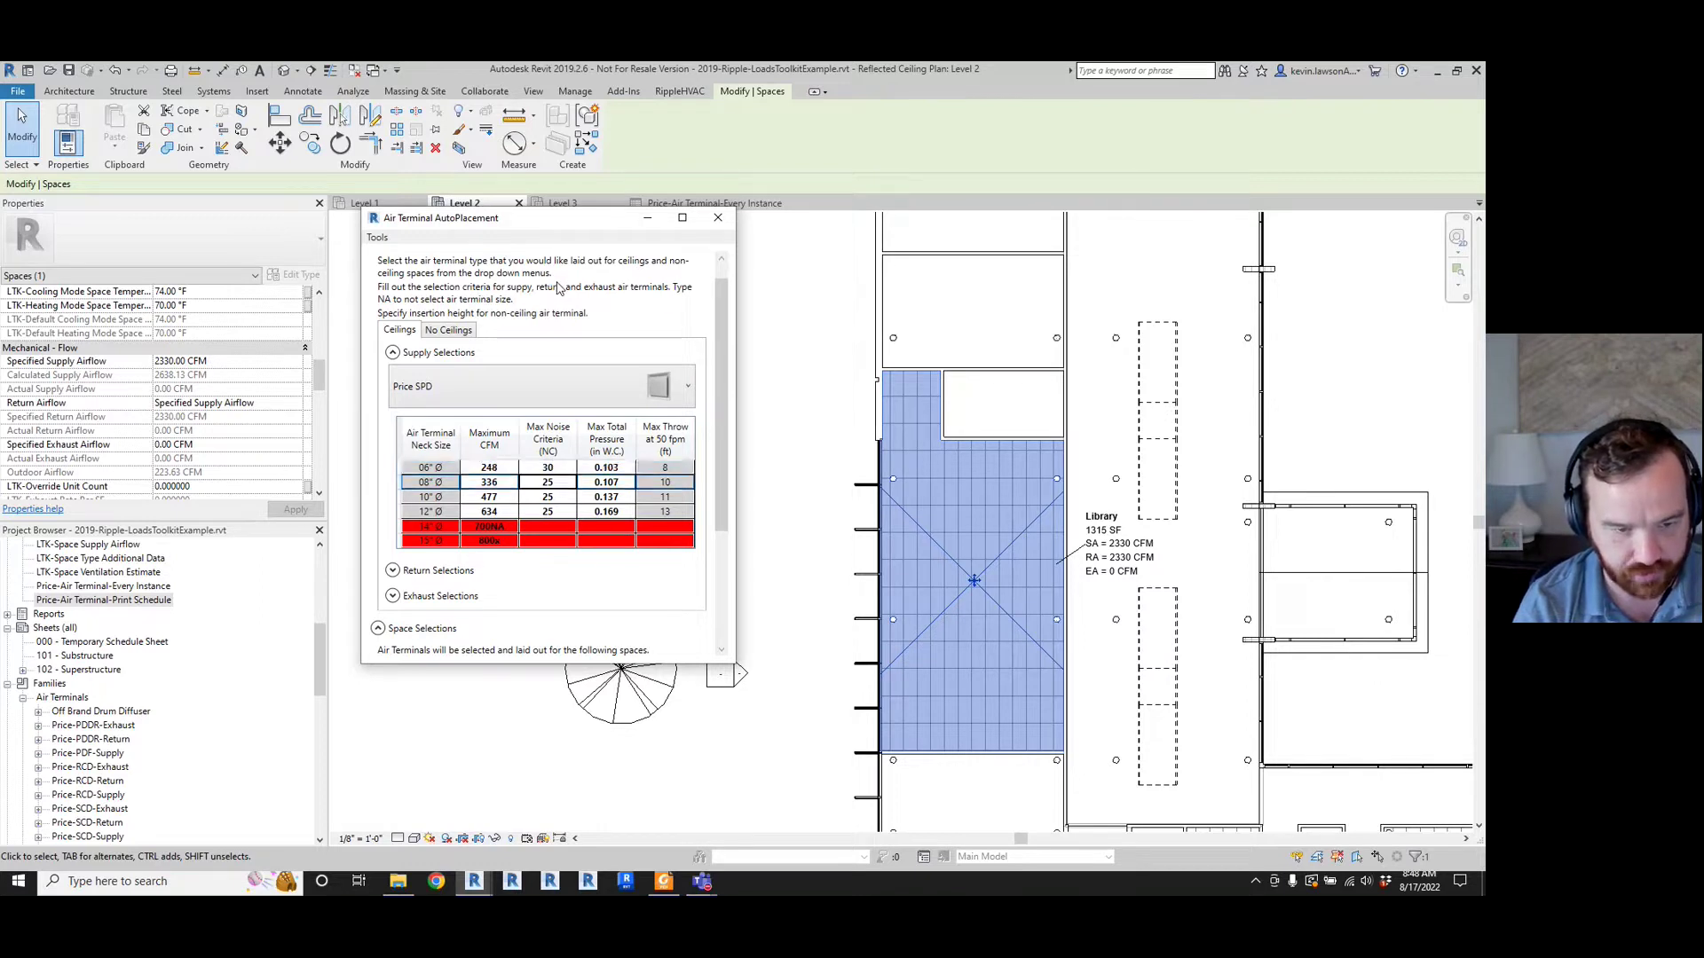
key(Down)
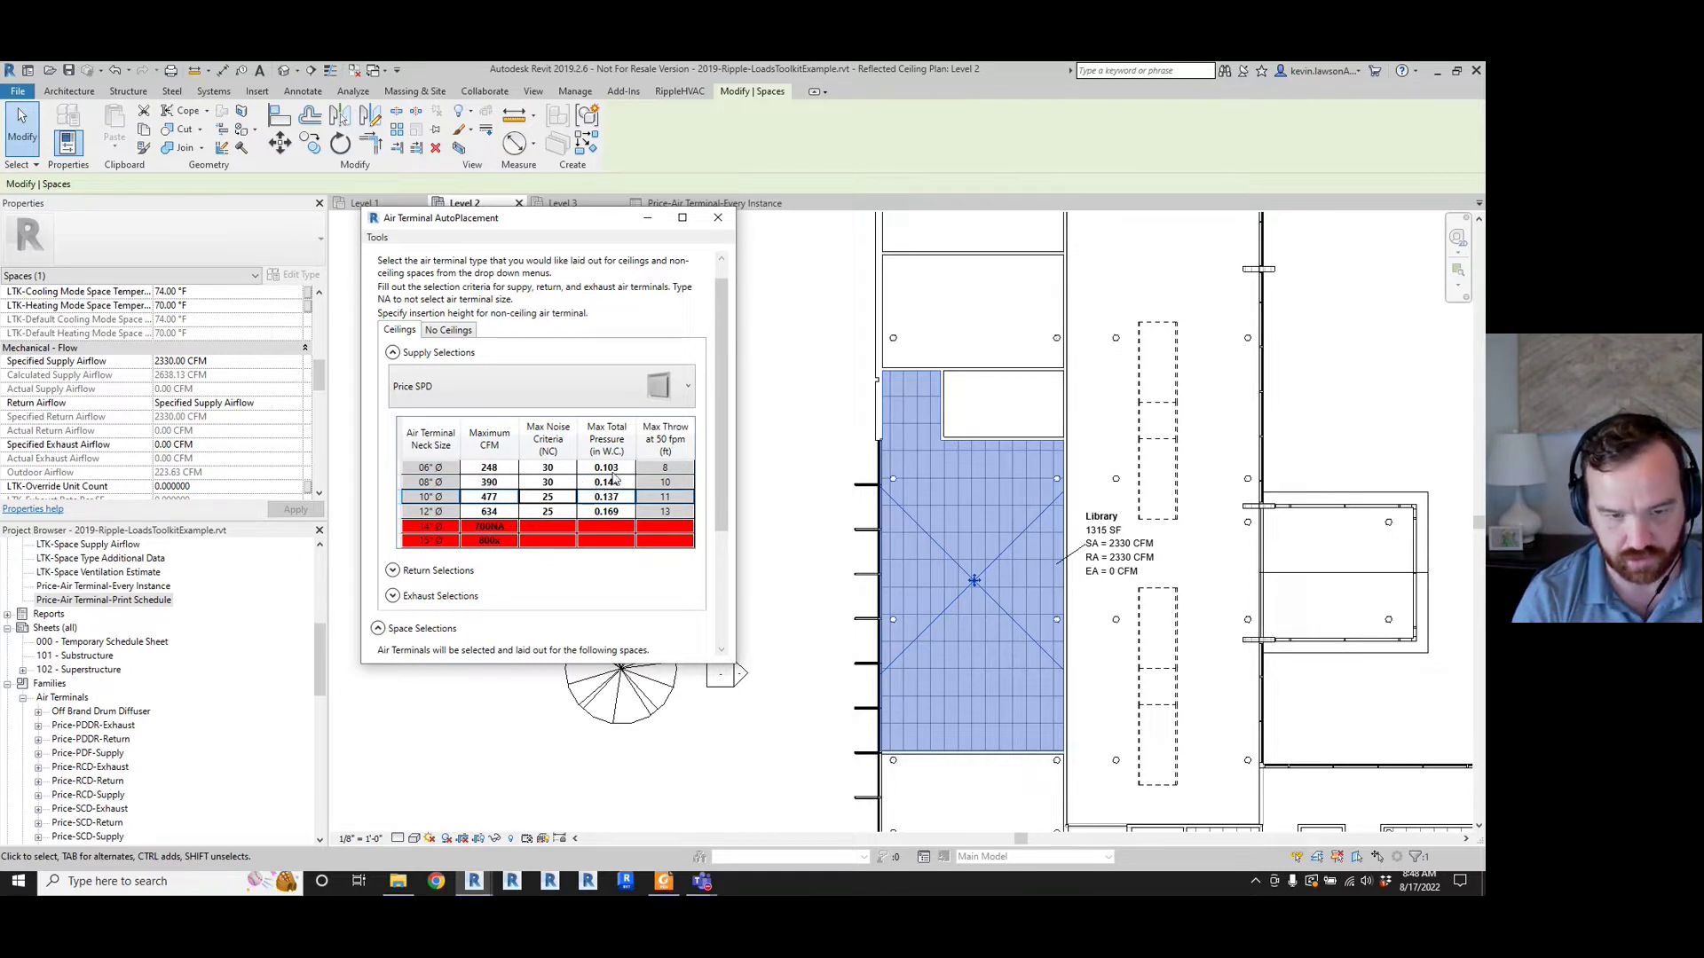
- Set the maximum noise criteria to 20 NC for the 6", 8" and 10" supply neck sizes
click(560, 472)
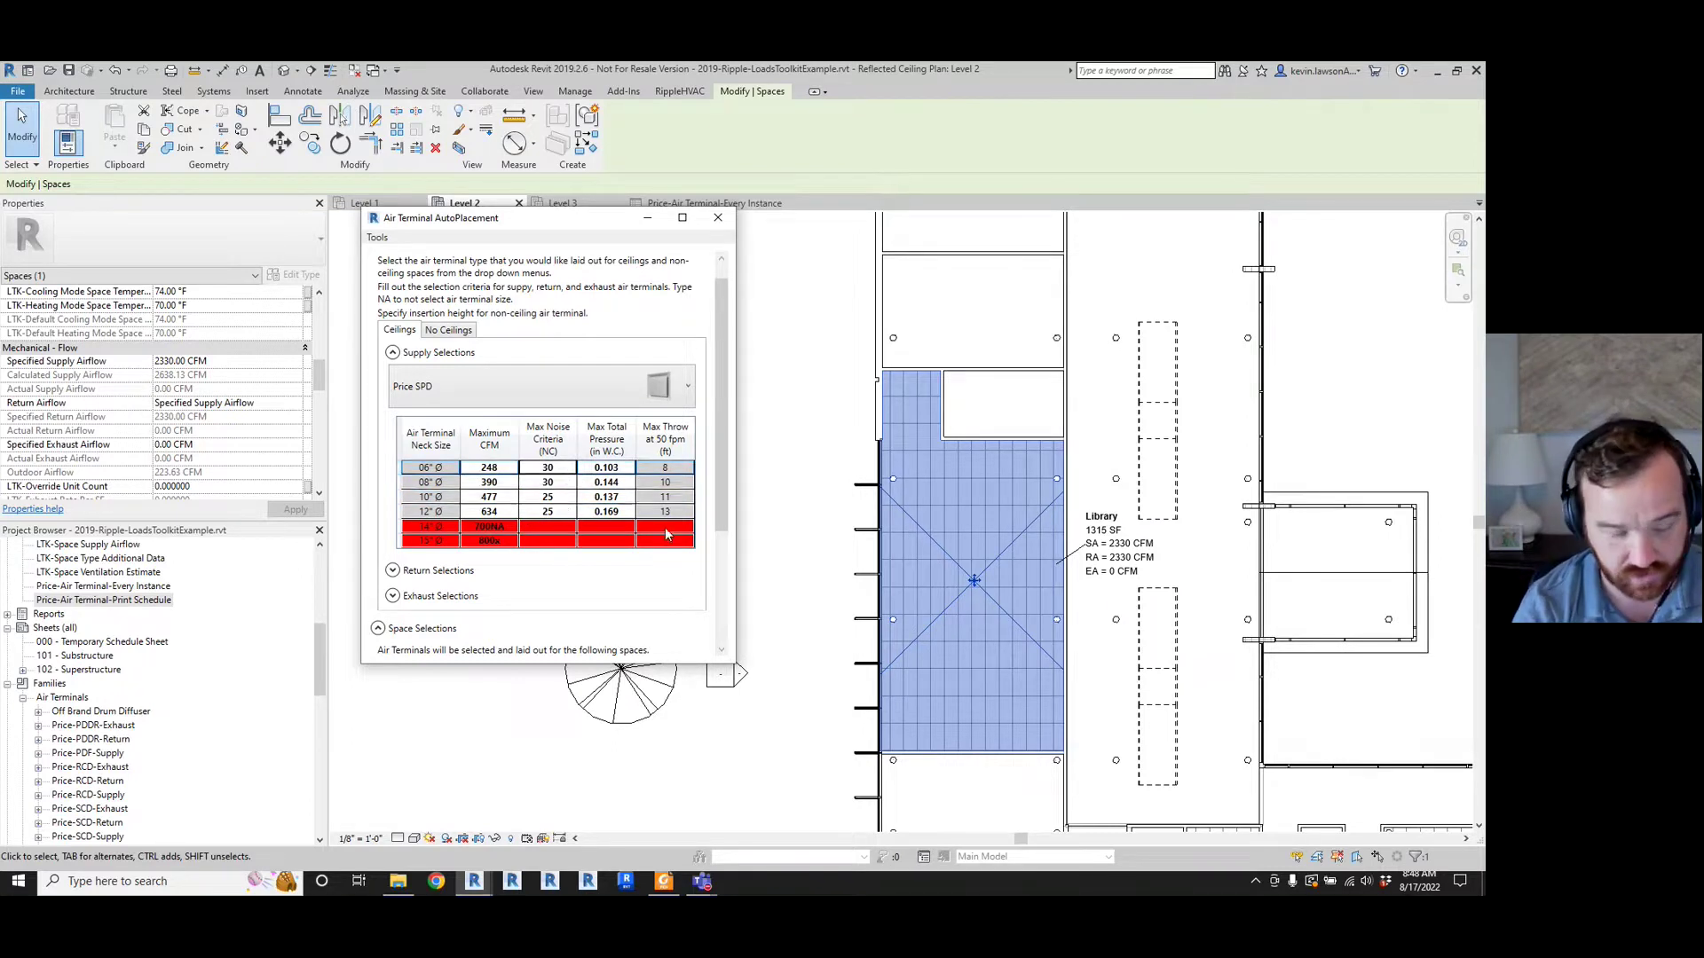
text(20)
key(Return)
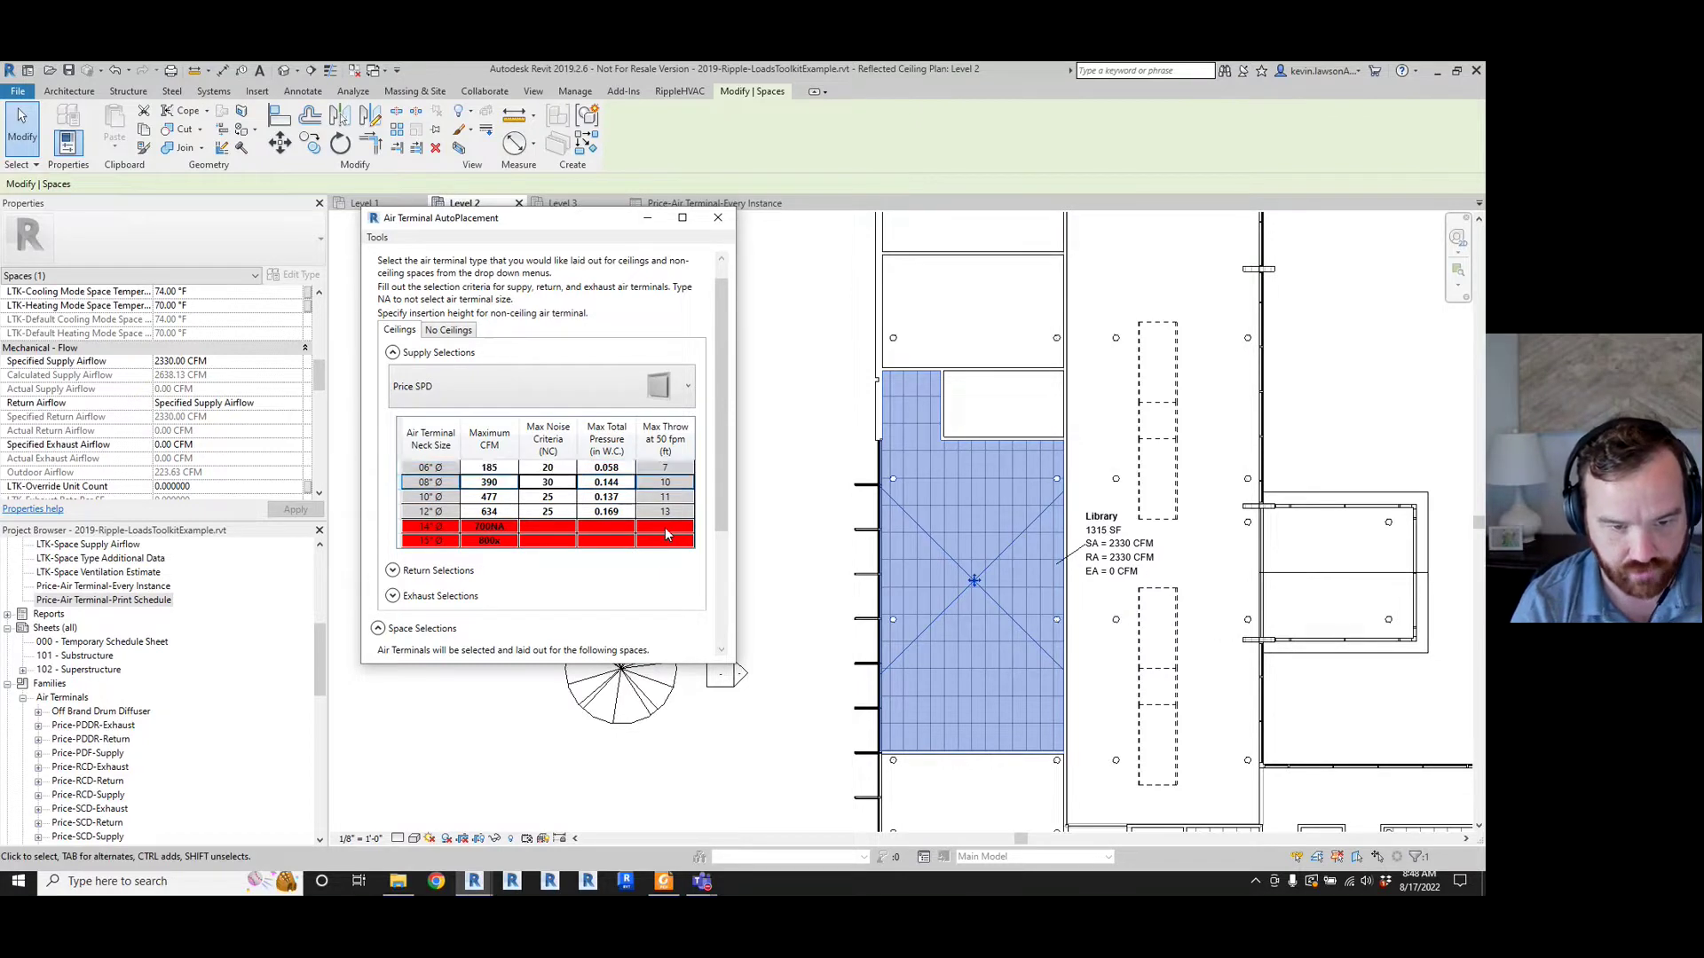
key(Return)
key(Return)
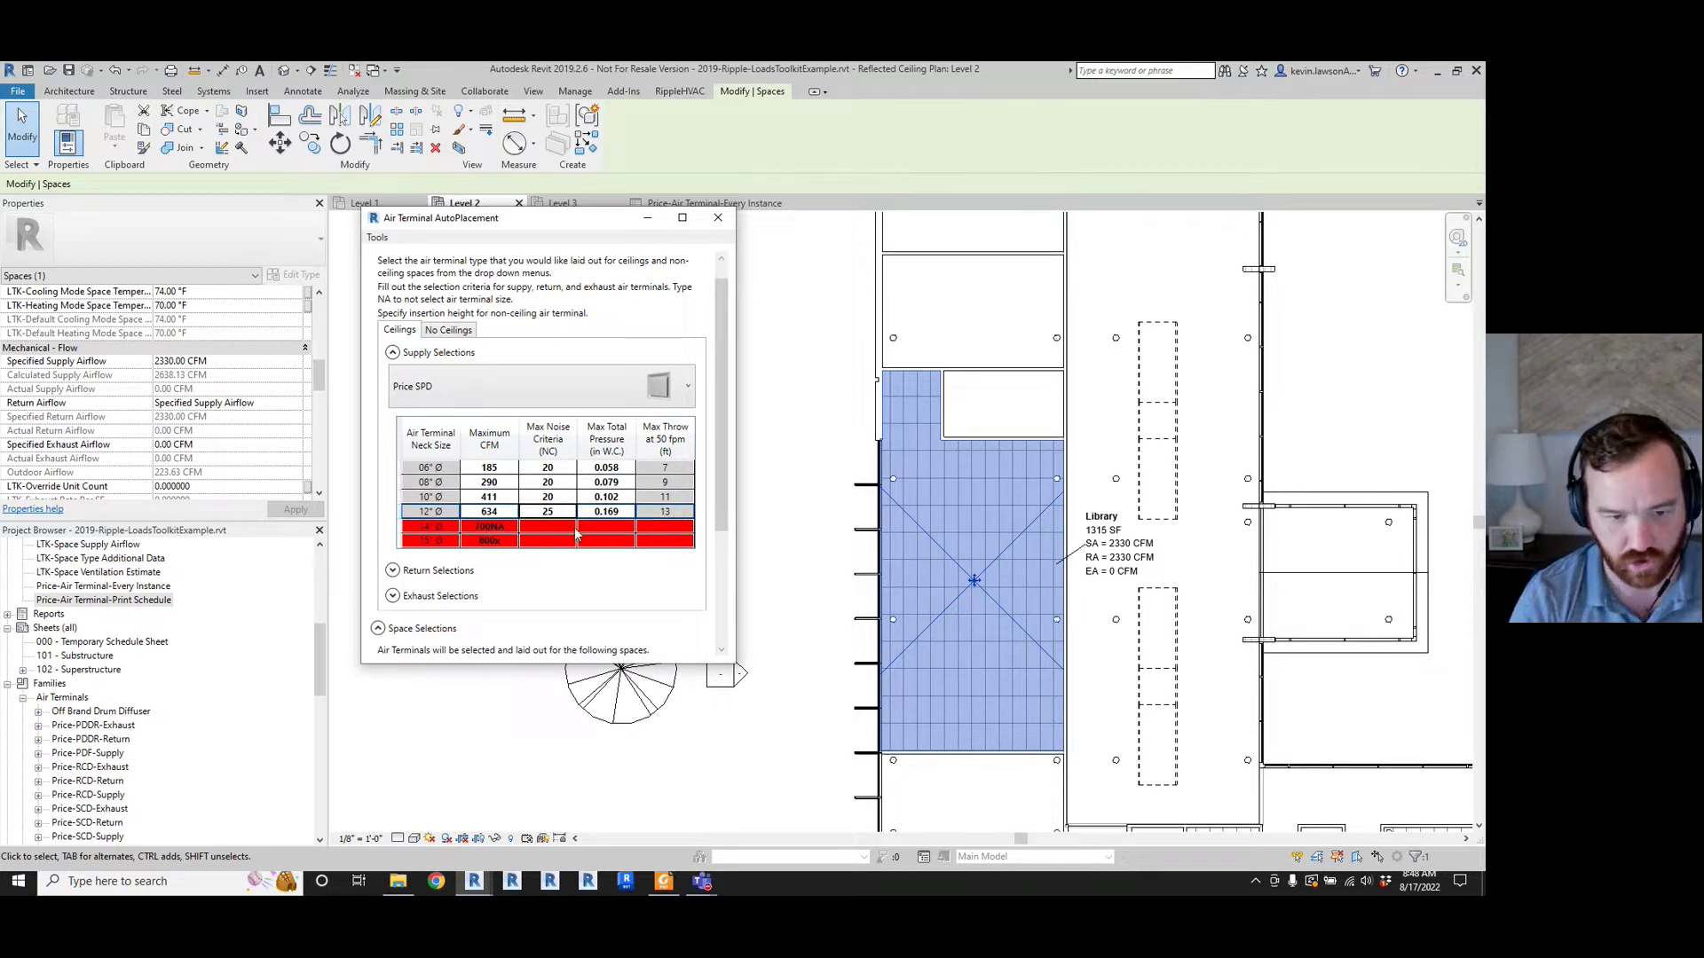
- Set the maximum total pressure of the 12" supply neck size to 0.1 in W.C
click(617, 512)
click(624, 513)
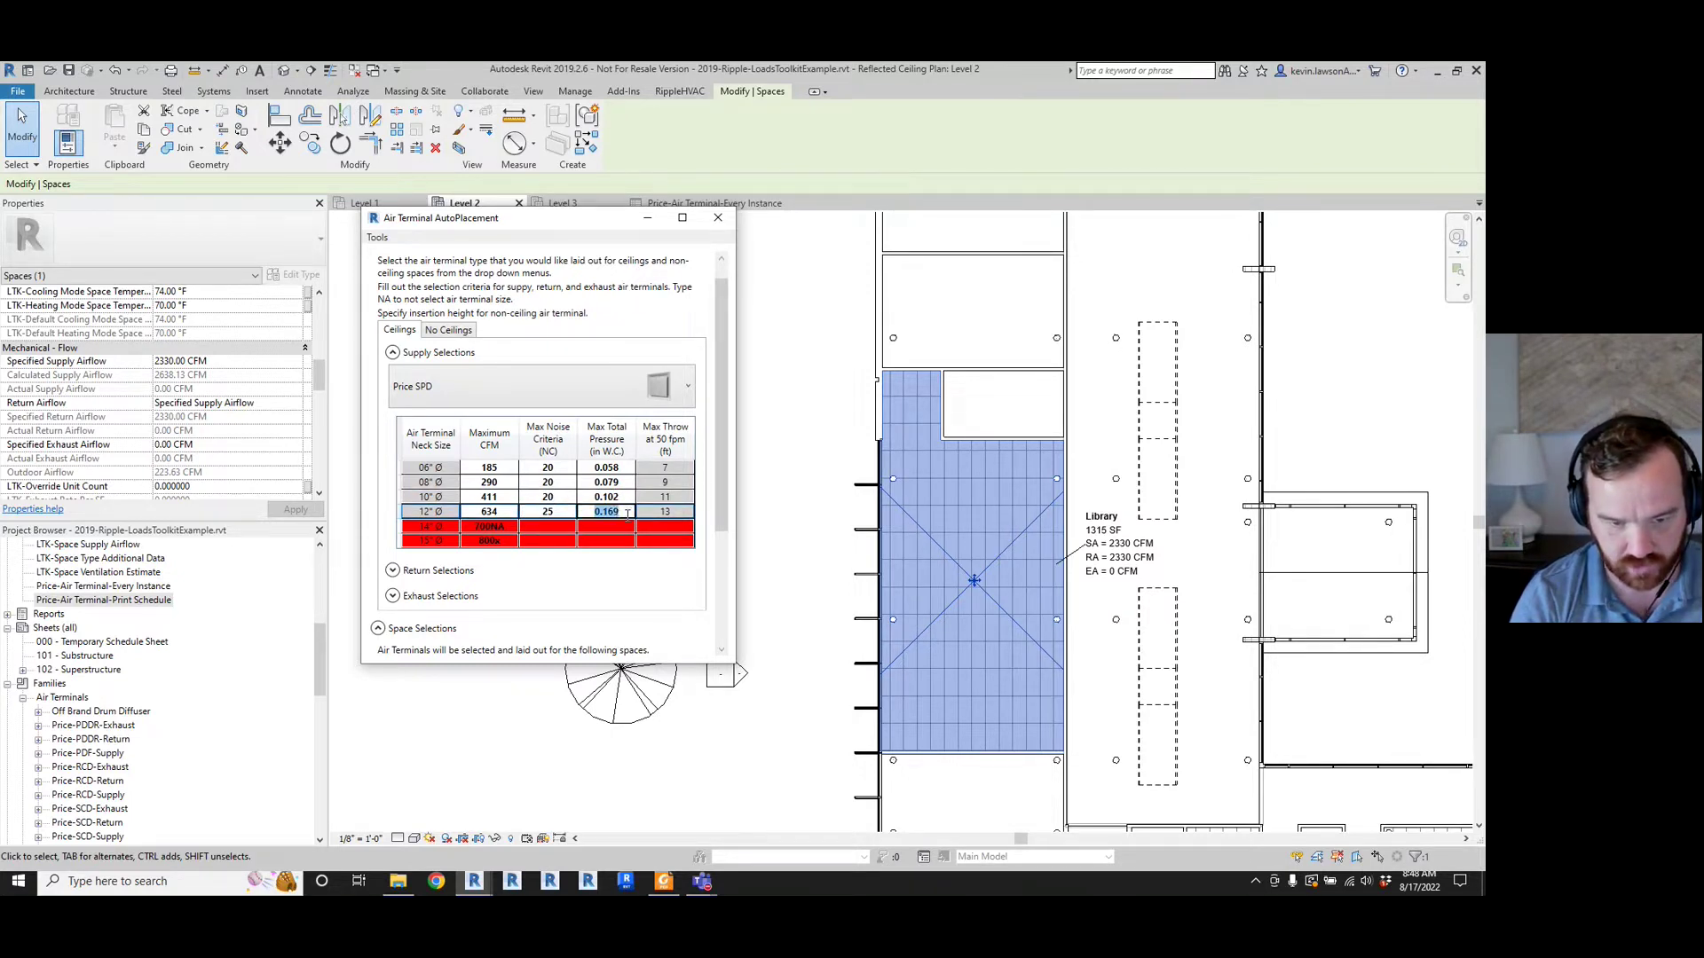
text(0)
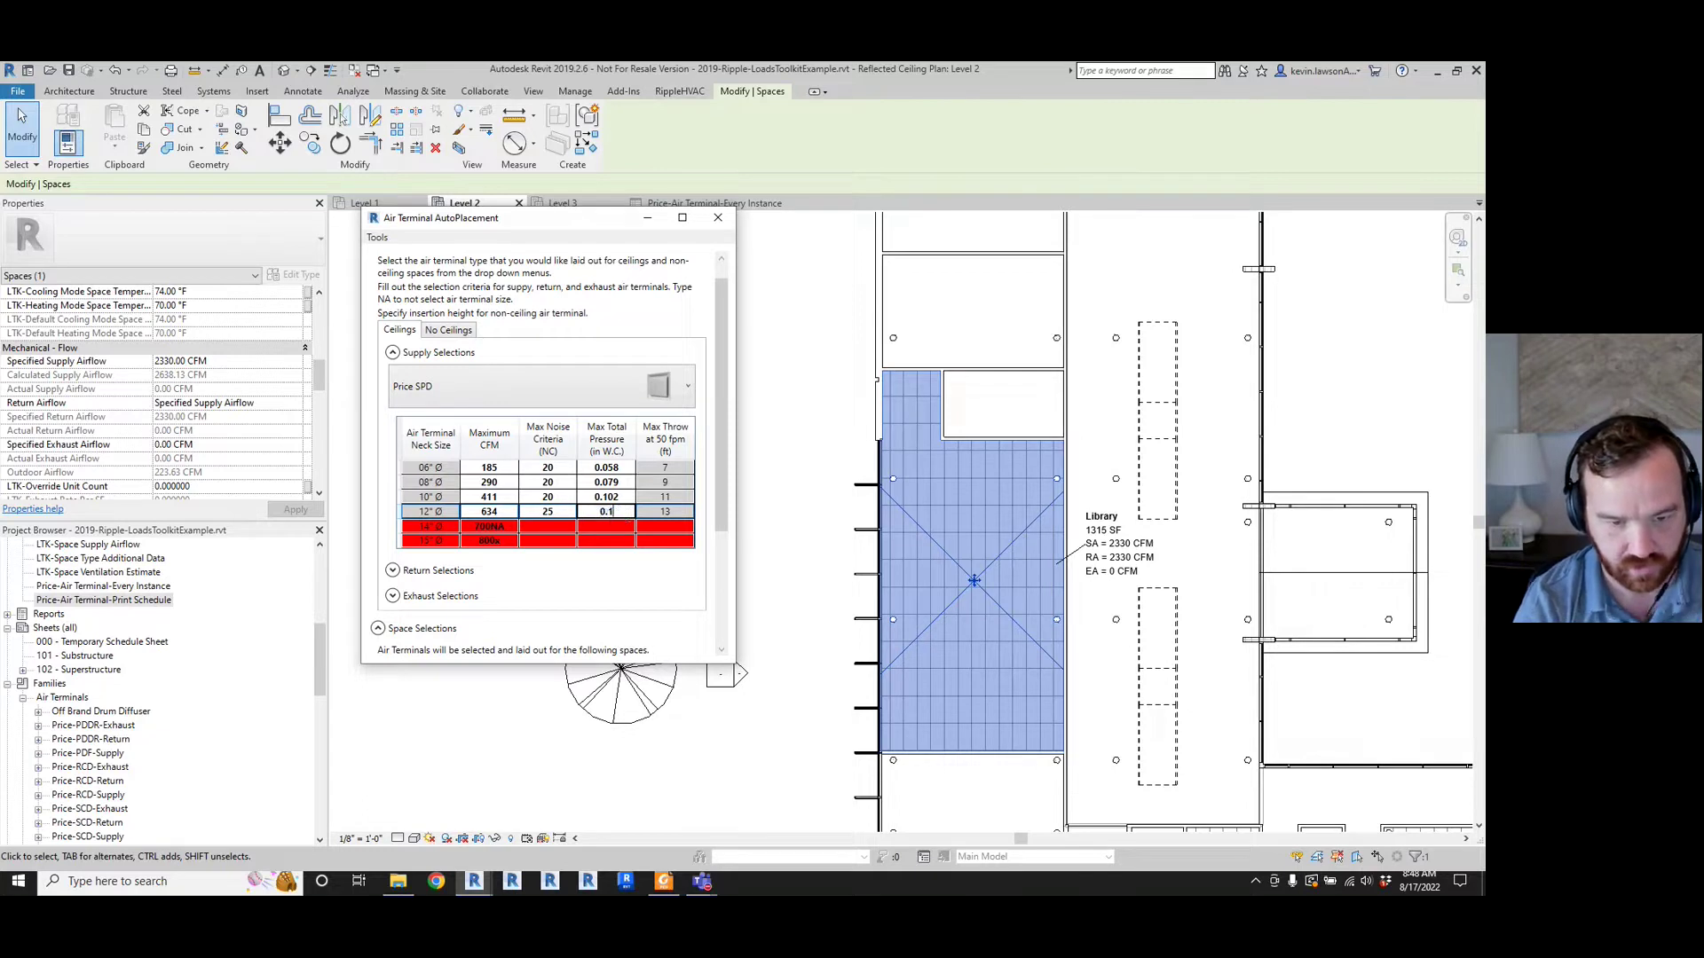
key(Return)
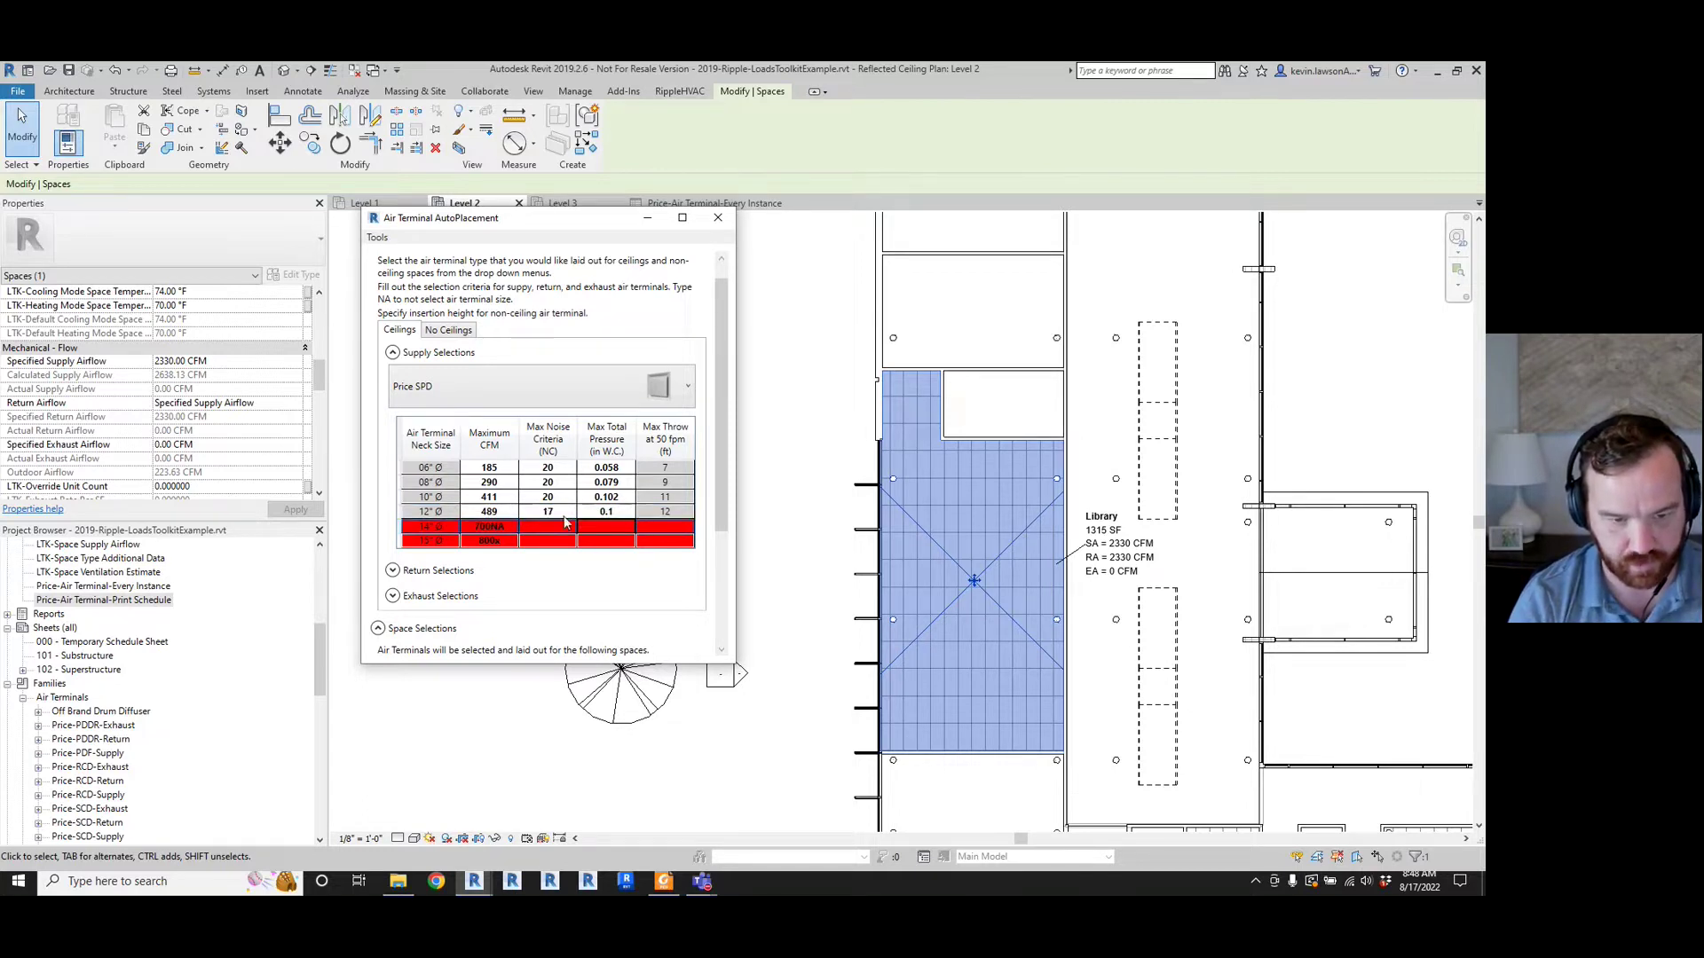
- Inspect the maximum CFM entries that exclude the 14" and 15" supply neck sizes from selection
click(503, 530)
click(509, 527)
click(510, 527)
click(511, 540)
click(510, 540)
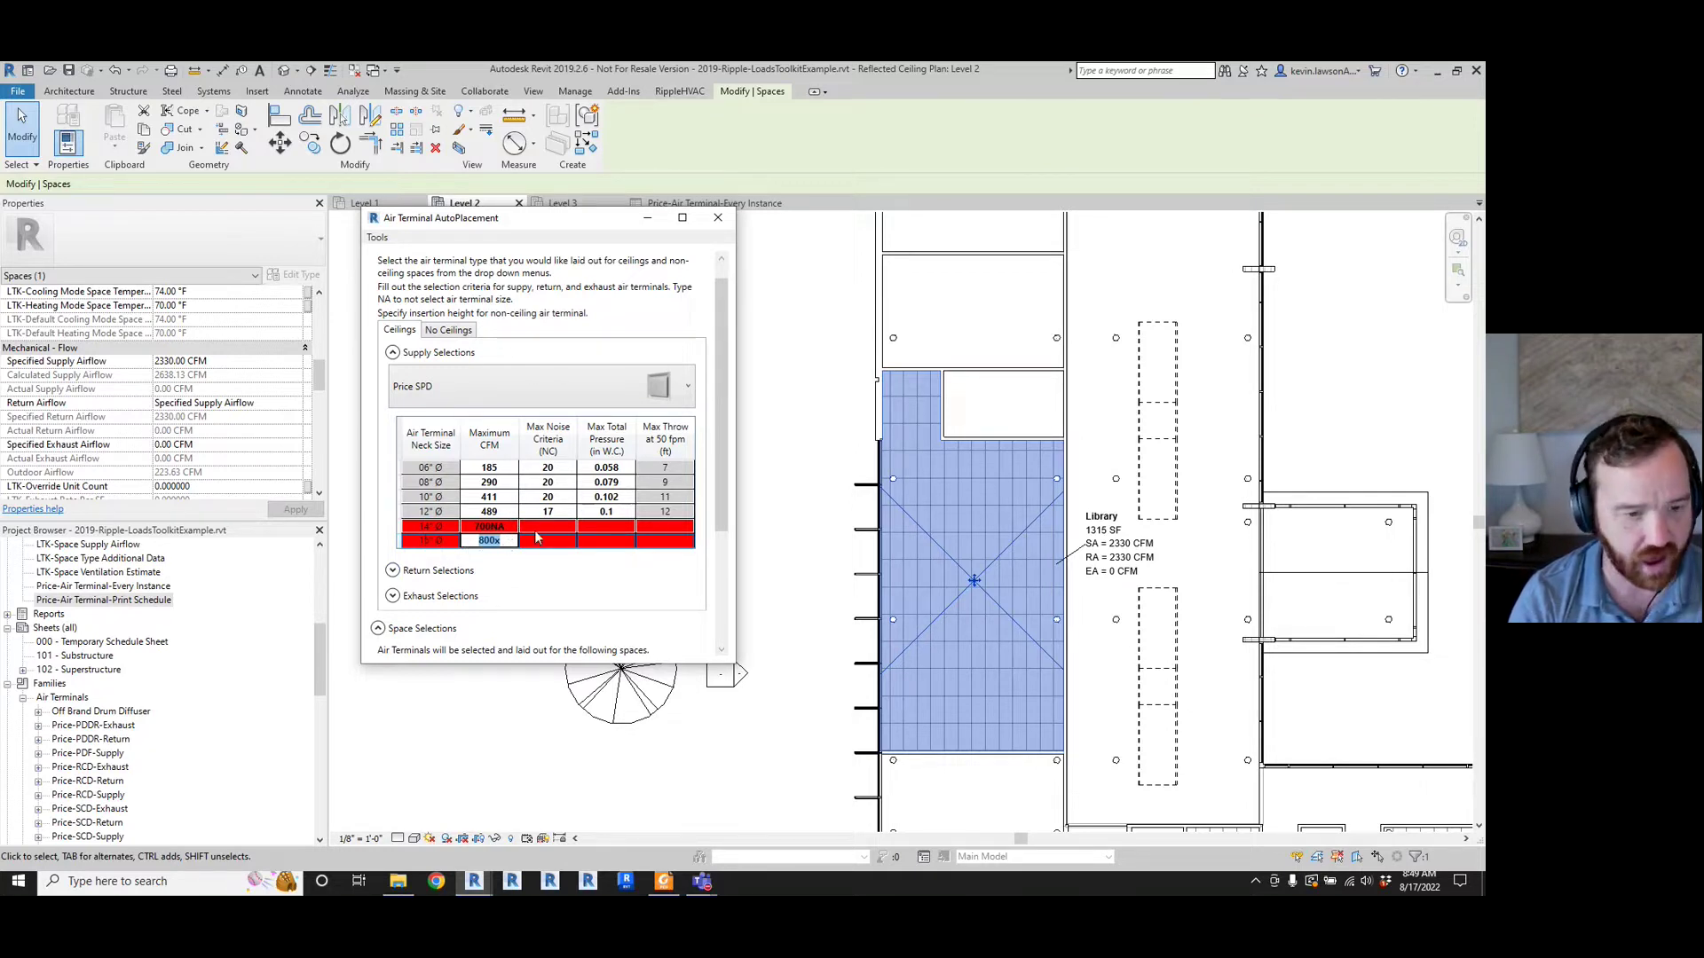
- Set the return air terminal type for spaces with ceilings to Price PDDR
click(393, 572)
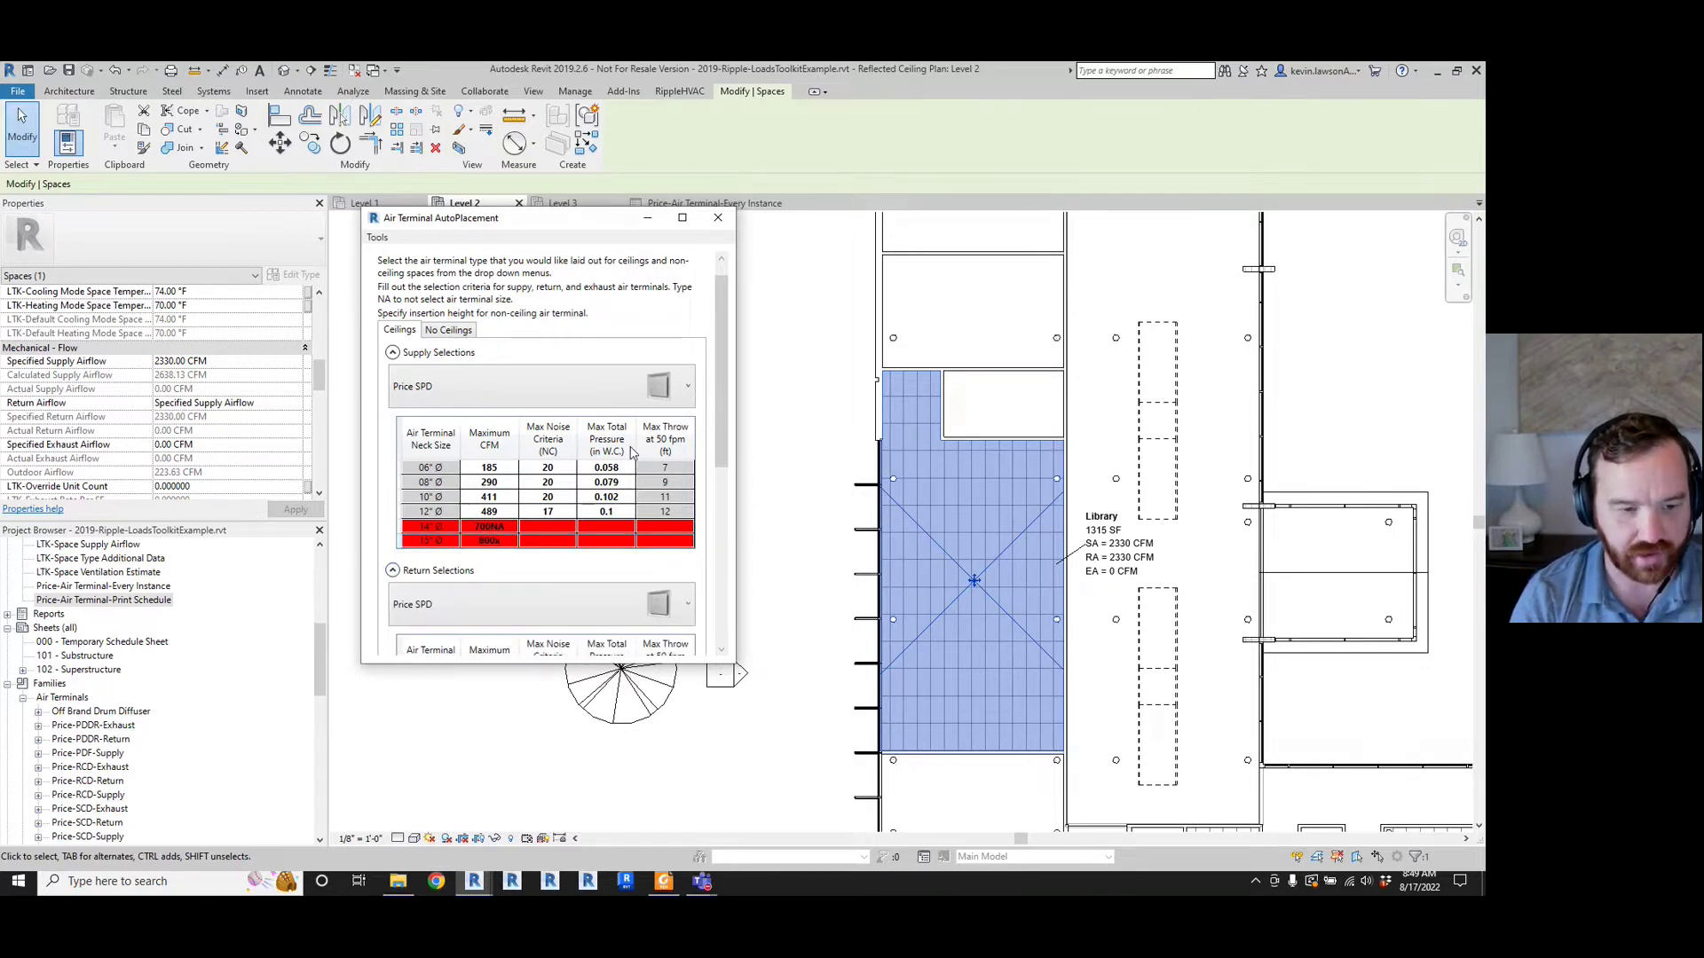
scroll(622, 497, down, 6)
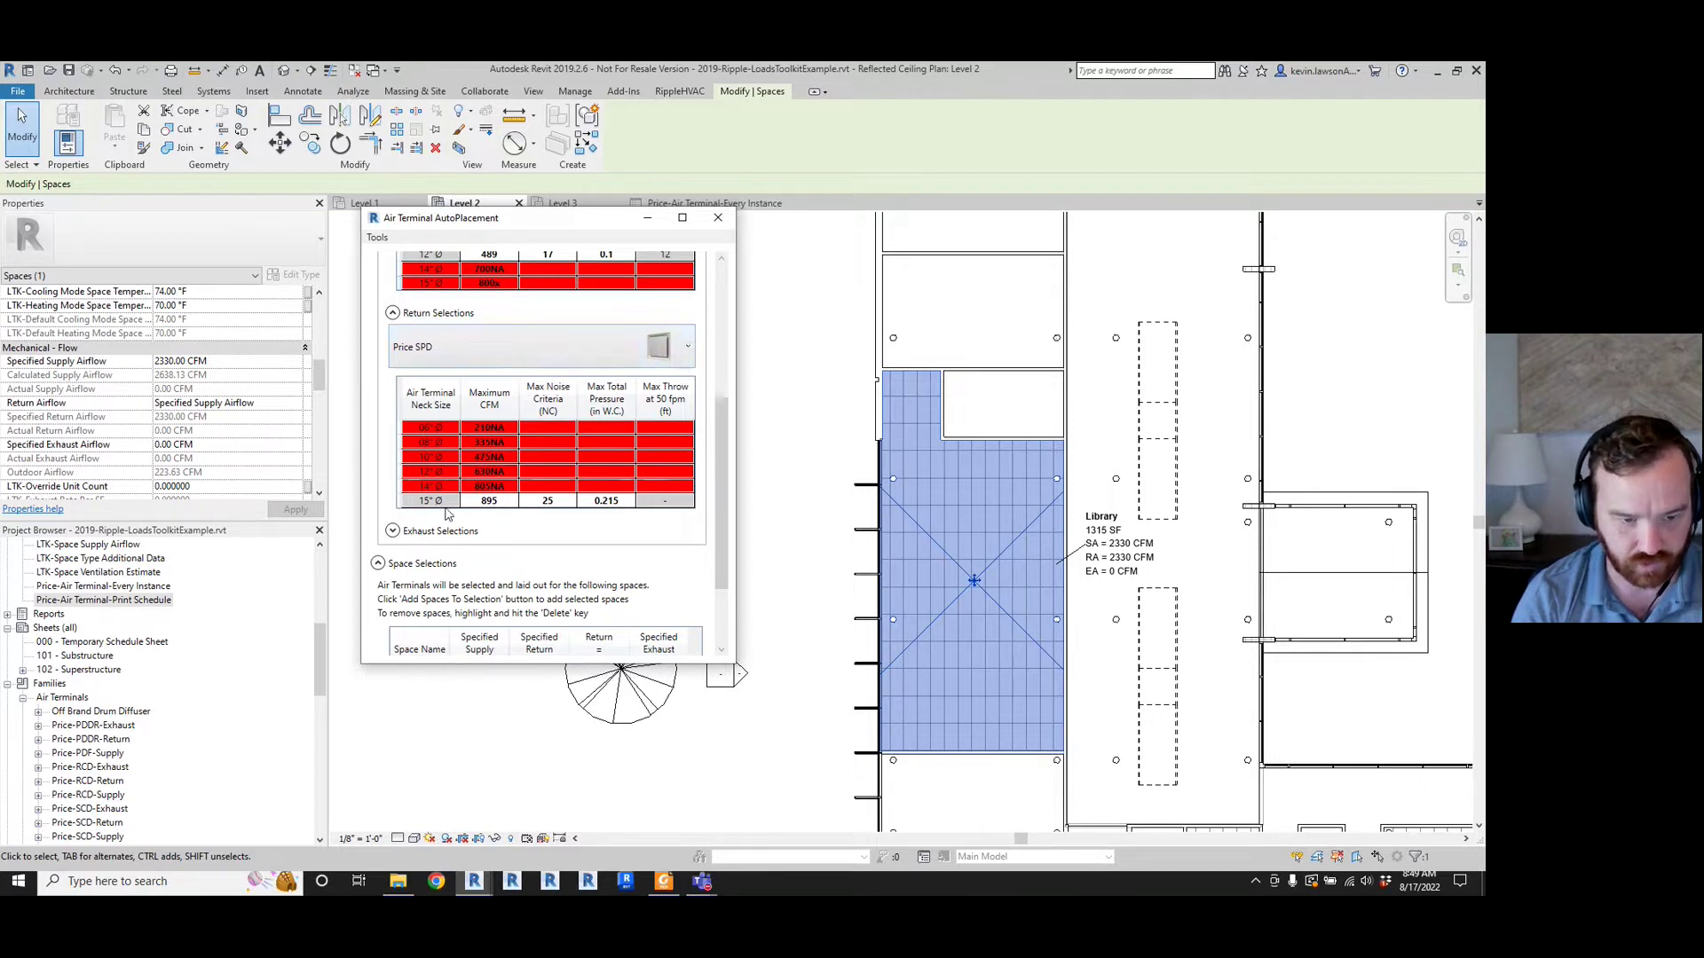
click(562, 358)
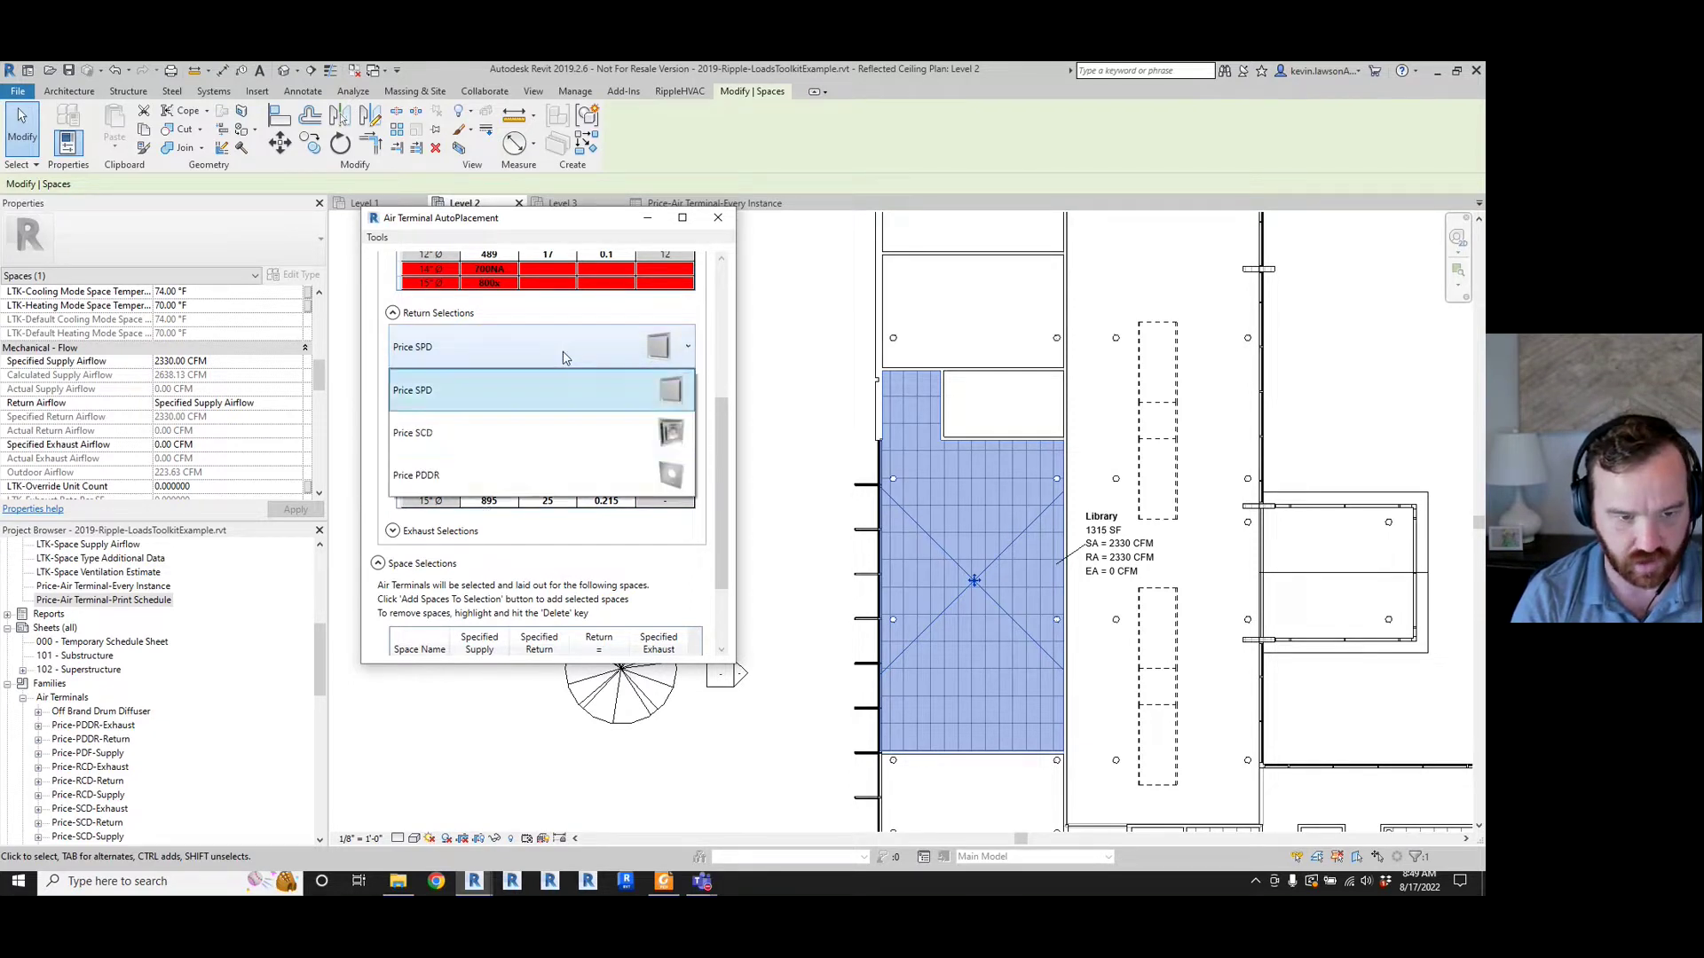
click(511, 473)
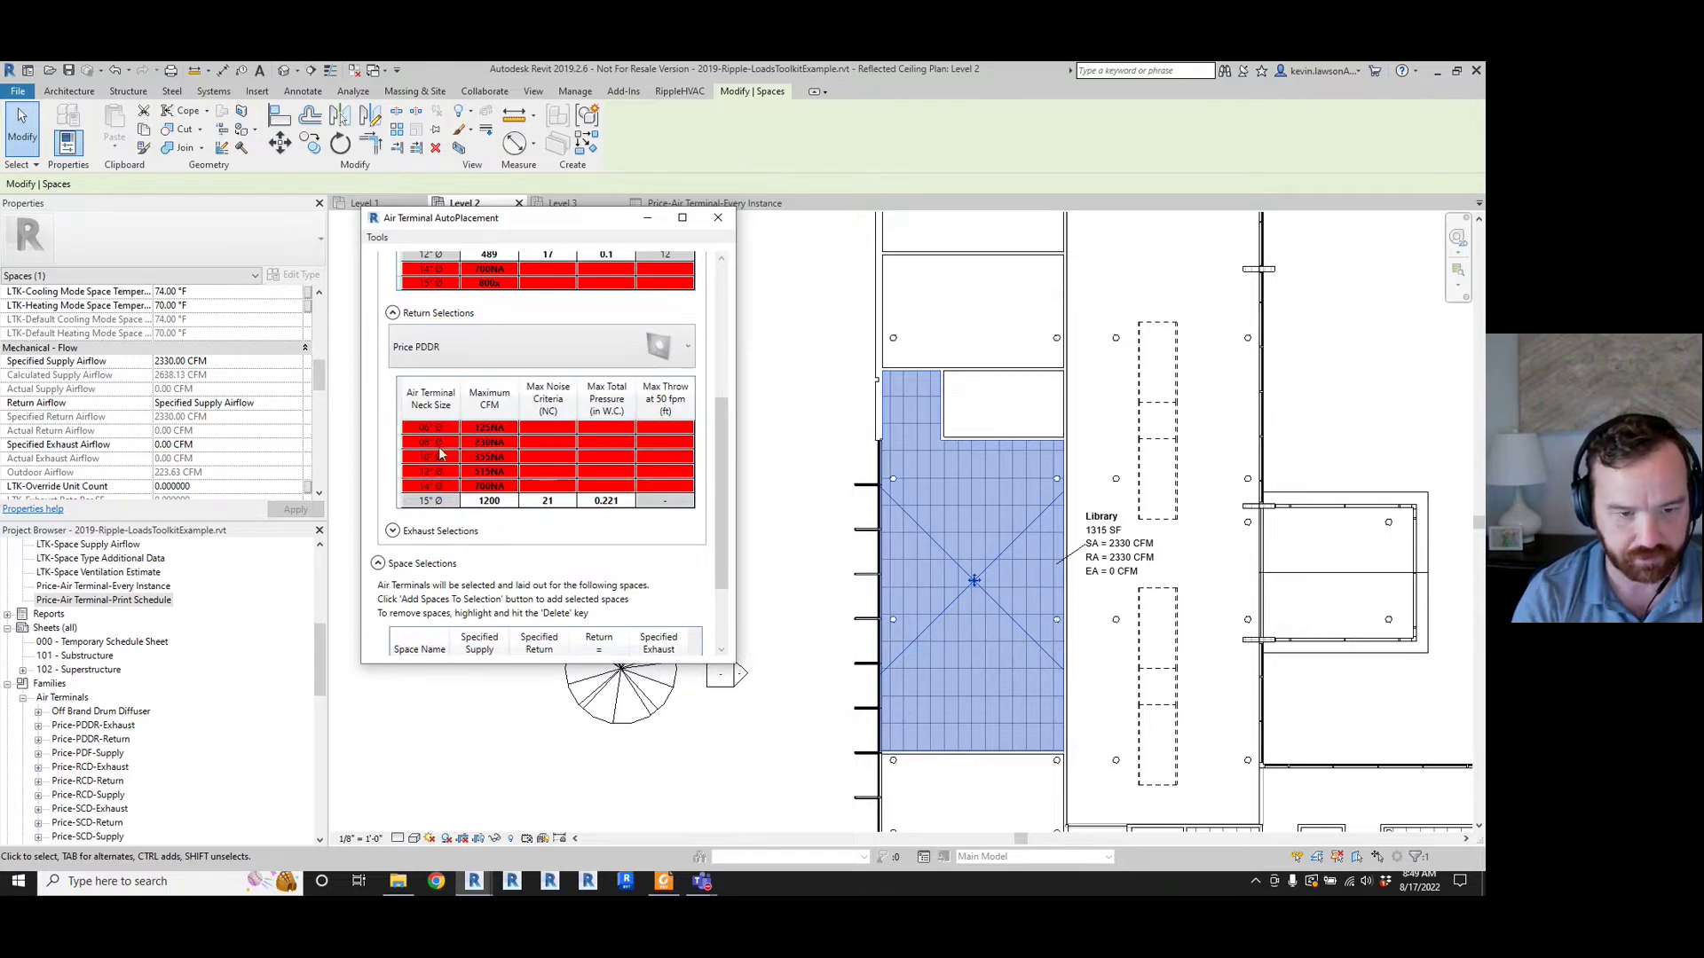
- Set the exhaust air terminal type for spaces with ceilings to Price PDDR and collapse the exhaust and return sections
click(393, 531)
click(541, 568)
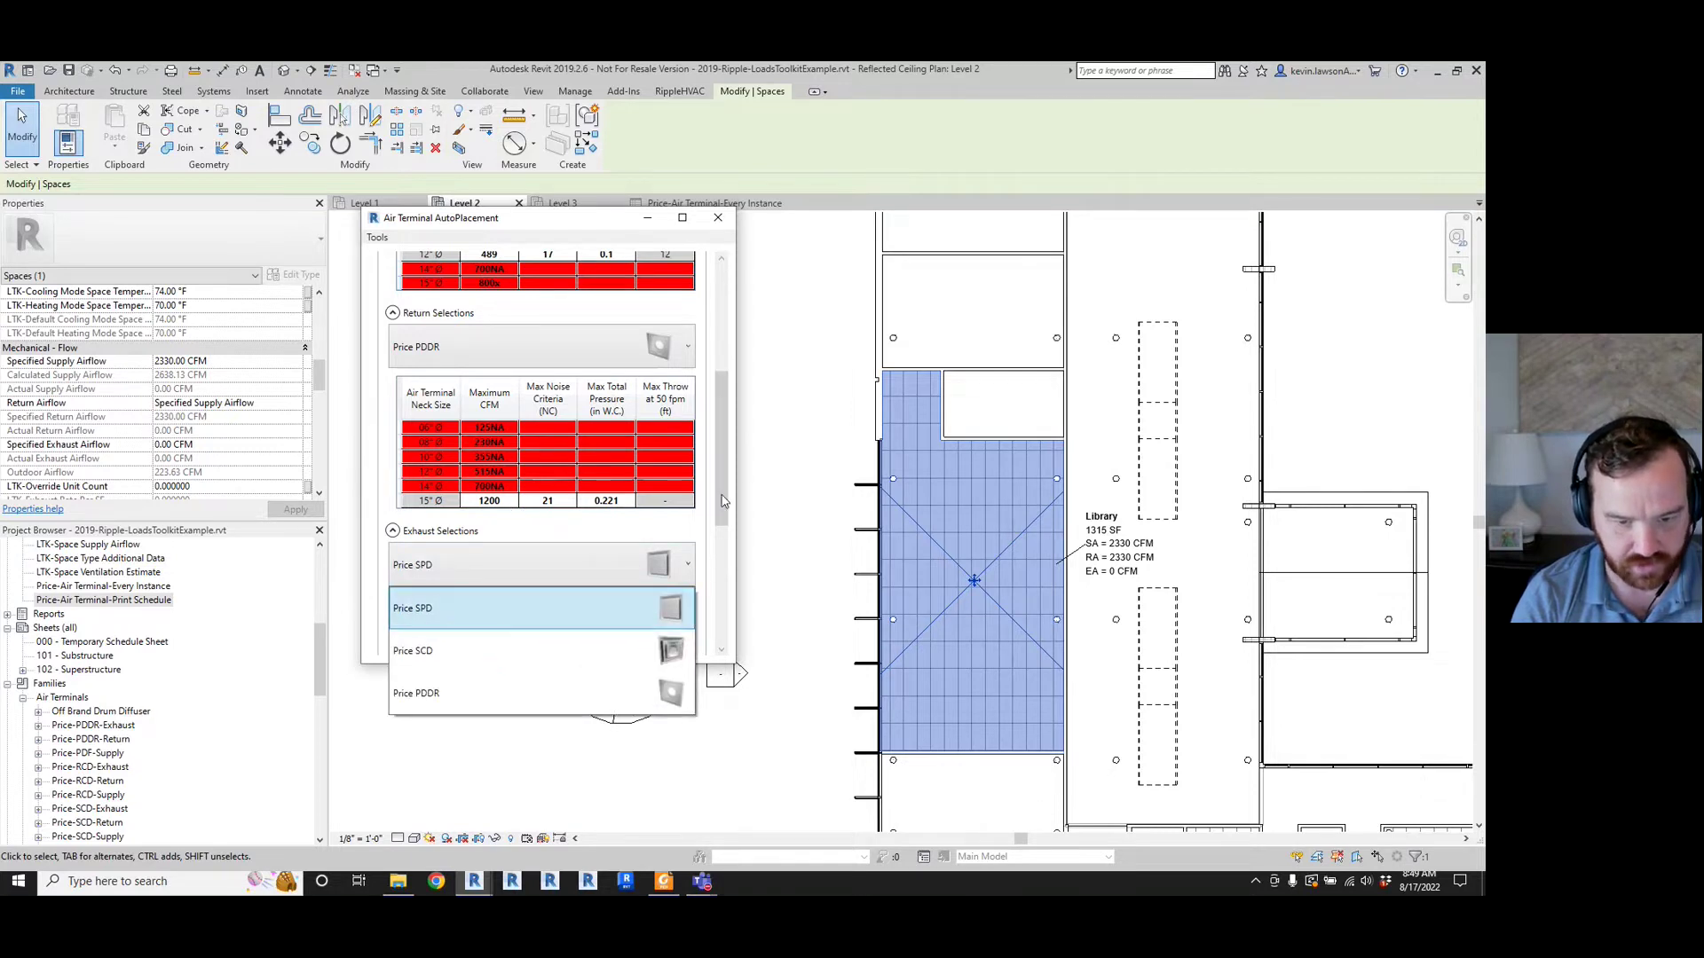
click(722, 502)
drag(720, 524, 718, 568)
scroll(719, 568, down, 1)
click(674, 382)
click(604, 502)
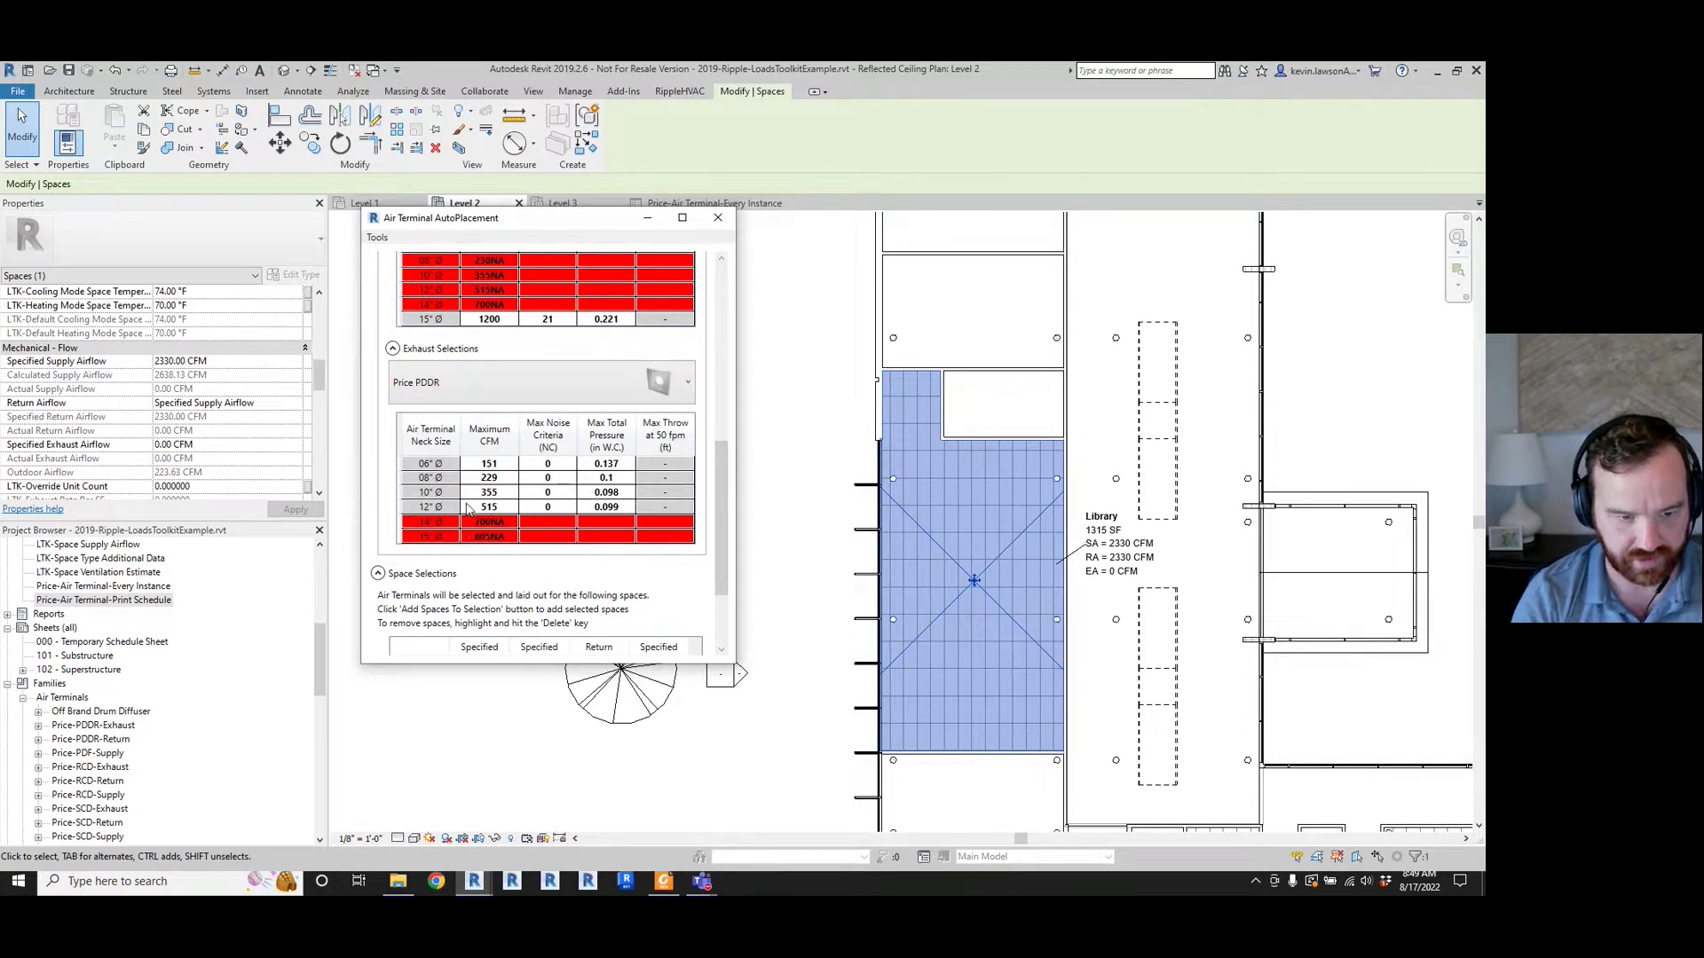
click(393, 350)
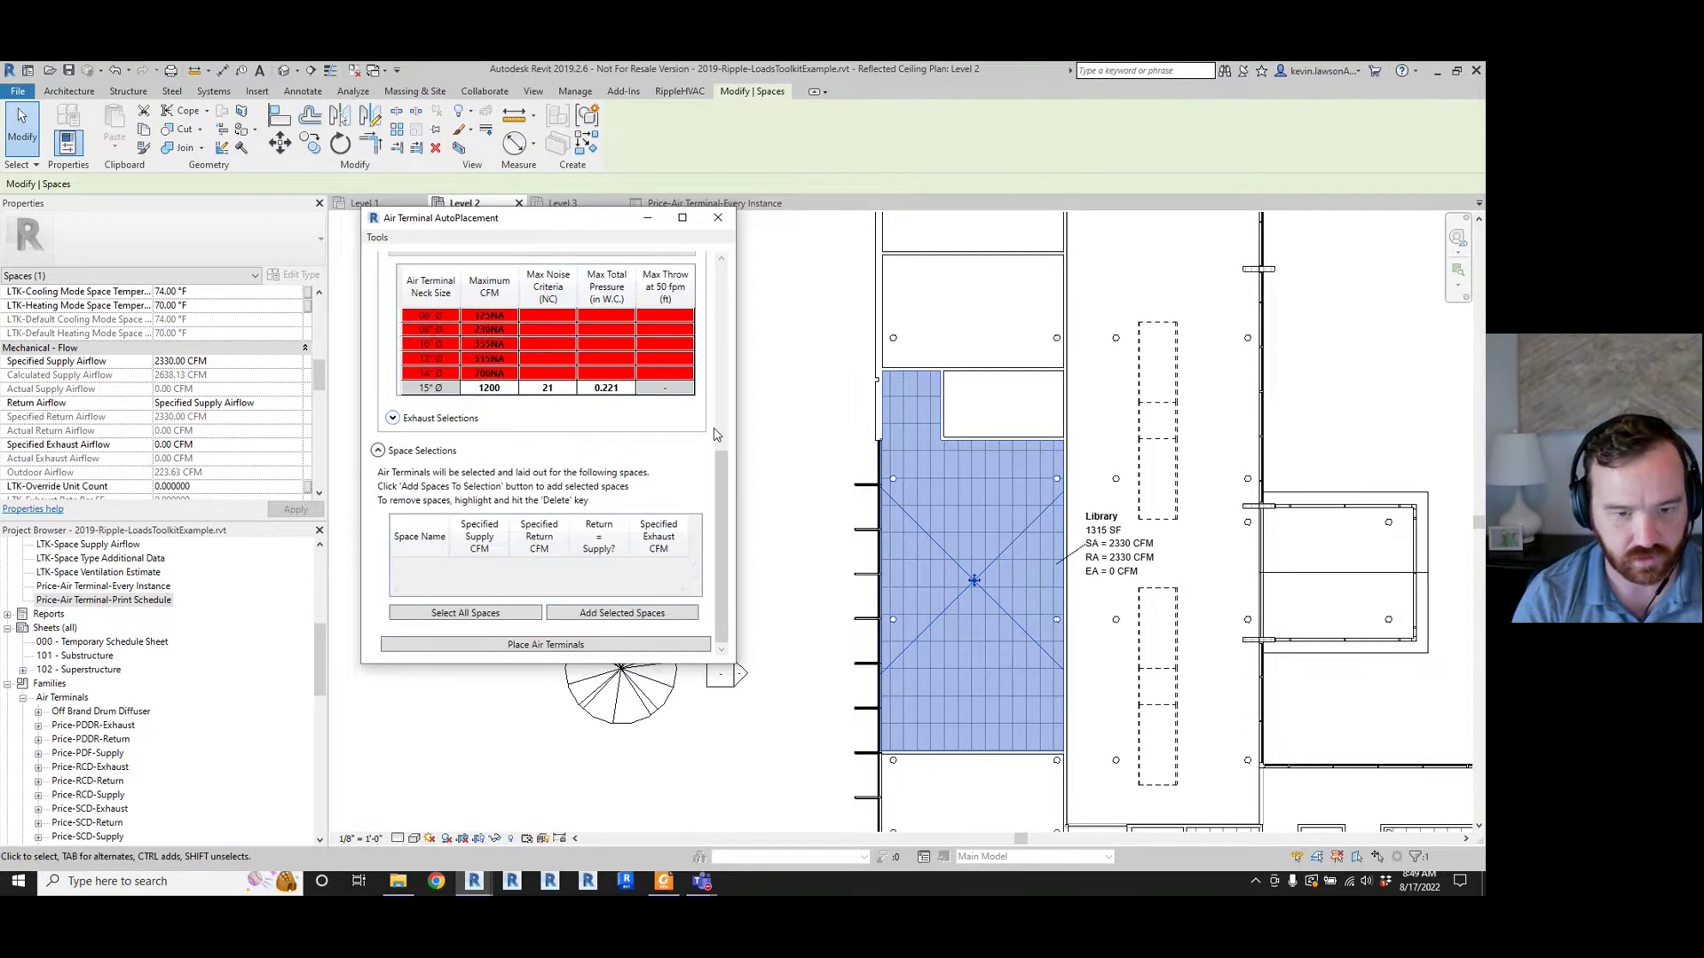
scroll(715, 497, up, 3)
scroll(709, 454, up, 3)
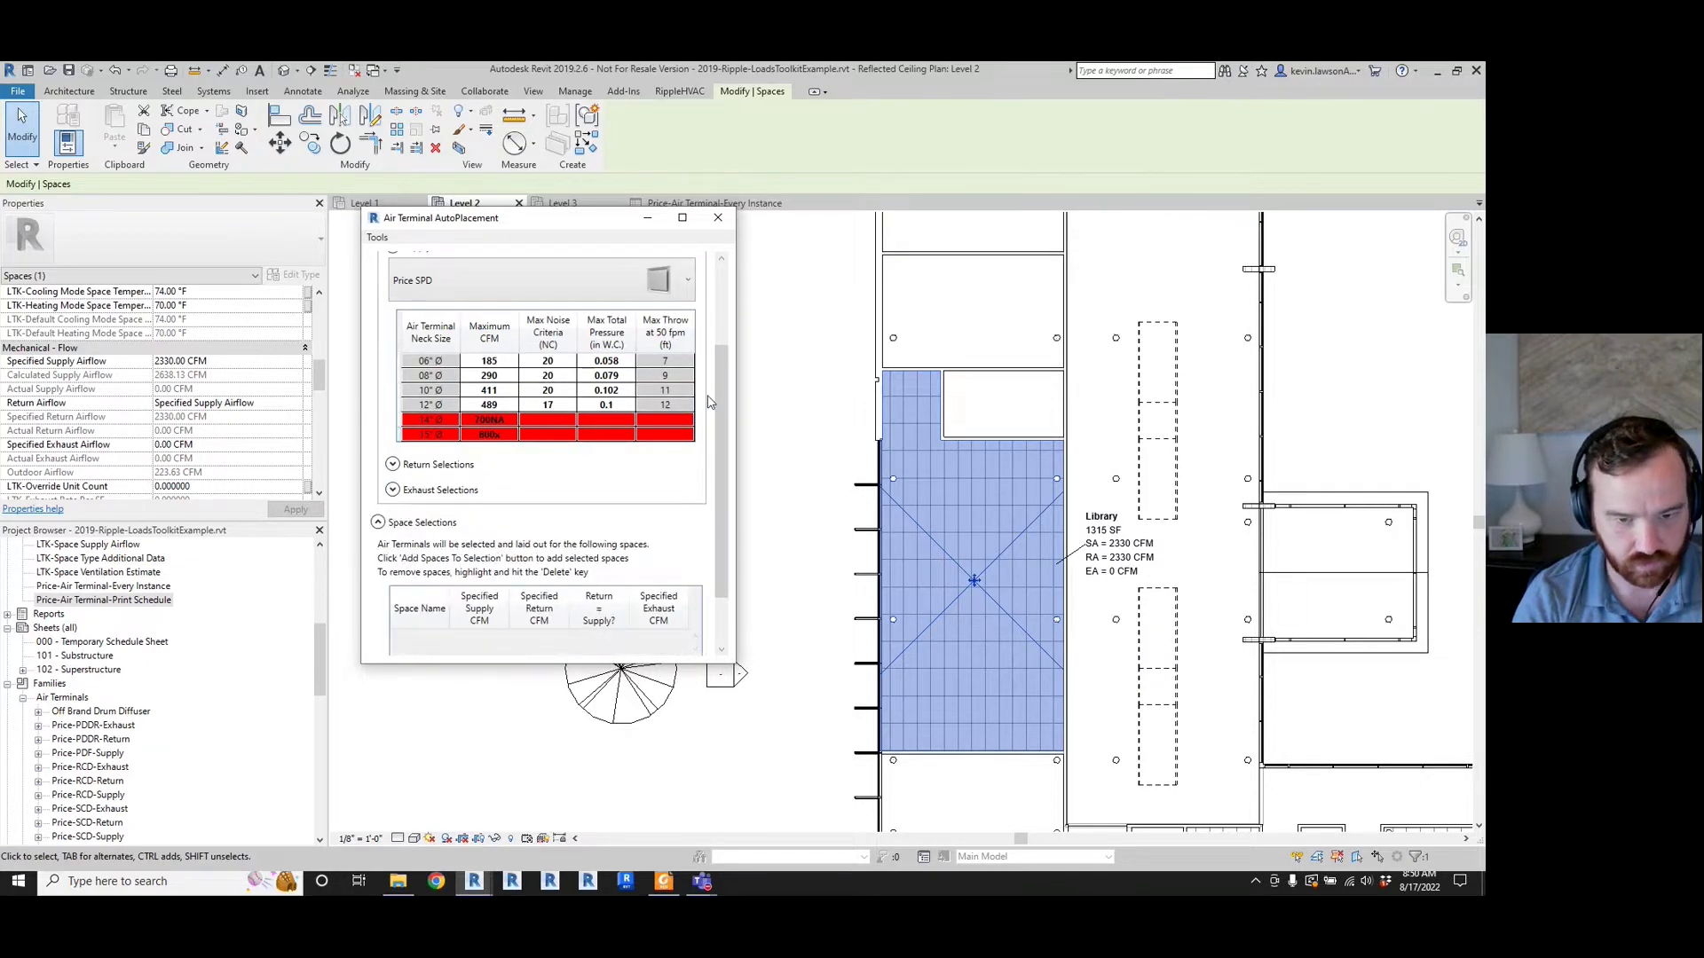
- Collapse the ceiling supply criteria and review the supply and return neck size criteria of Price RCD for spaces without ceilings
scroll(615, 354, up, 3)
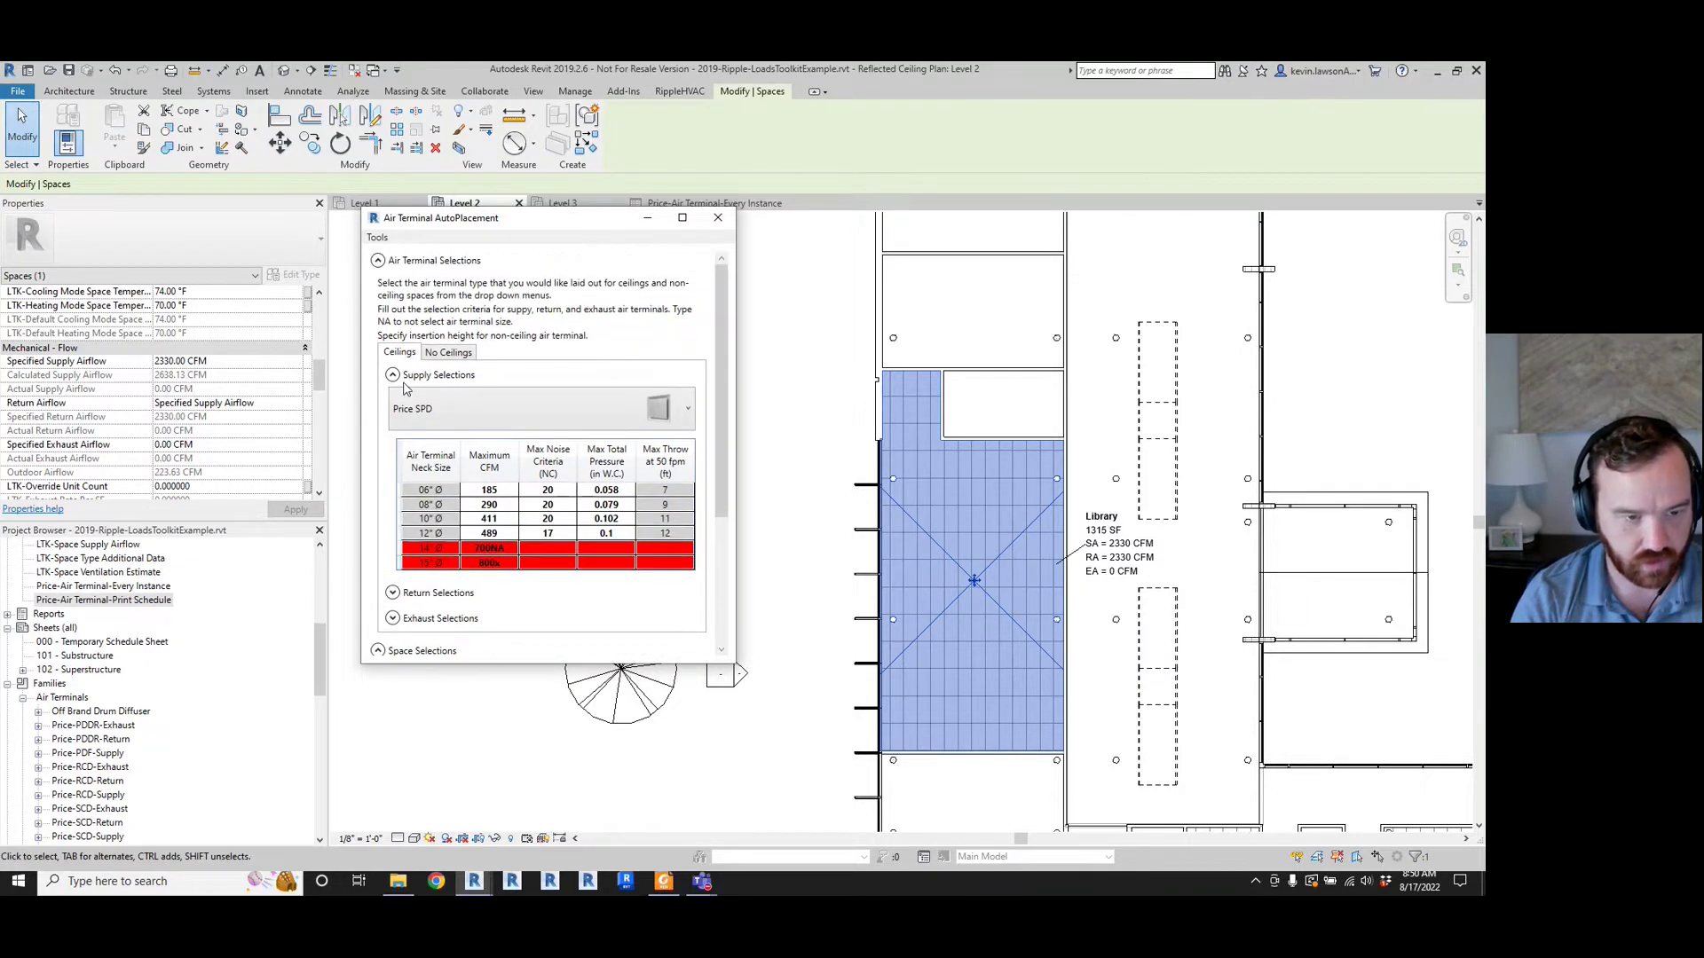
click(393, 375)
click(448, 352)
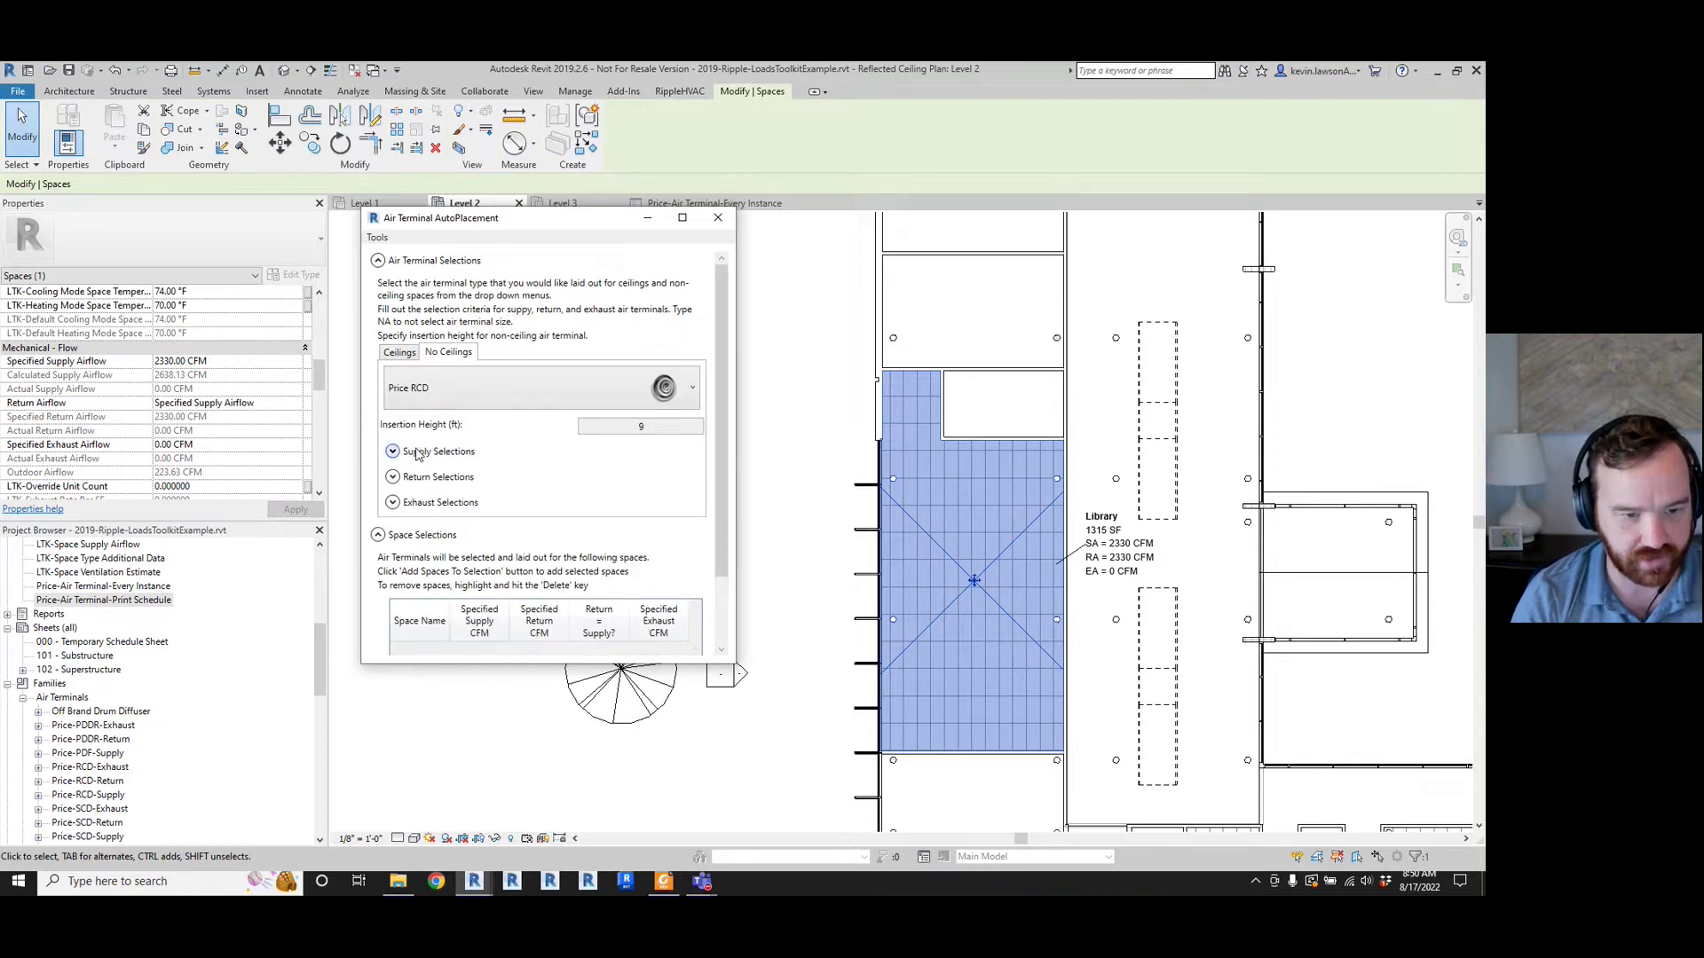
click(417, 454)
drag(726, 430, 726, 448)
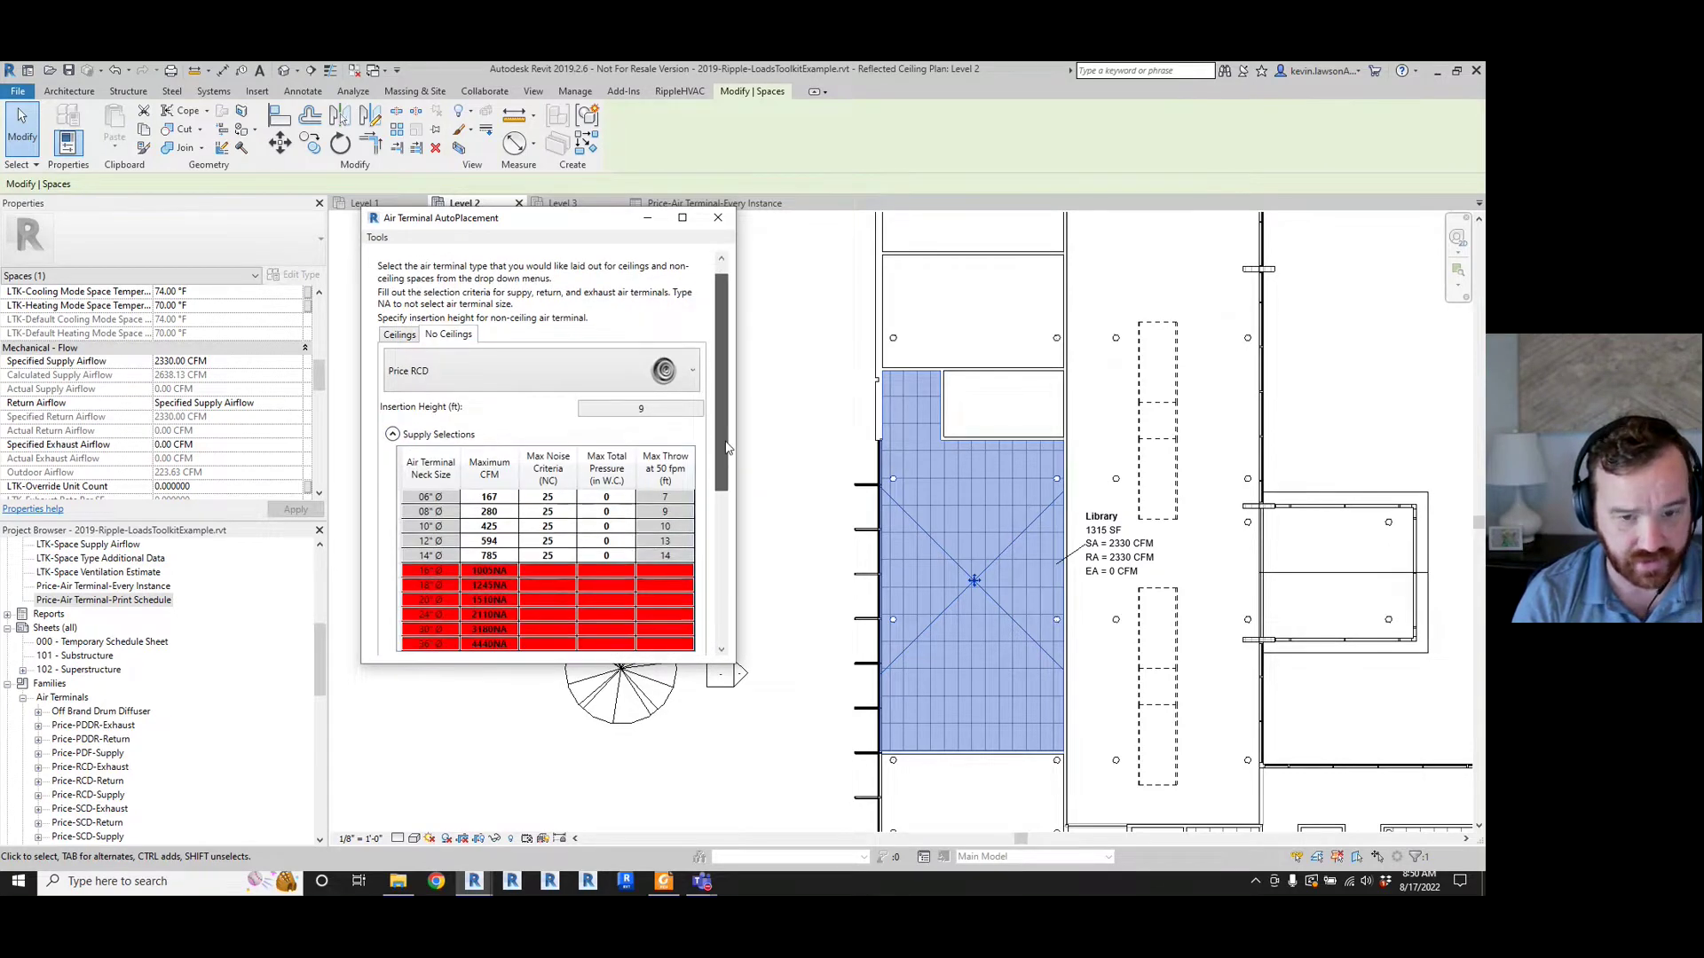
scroll(726, 448, down, 2)
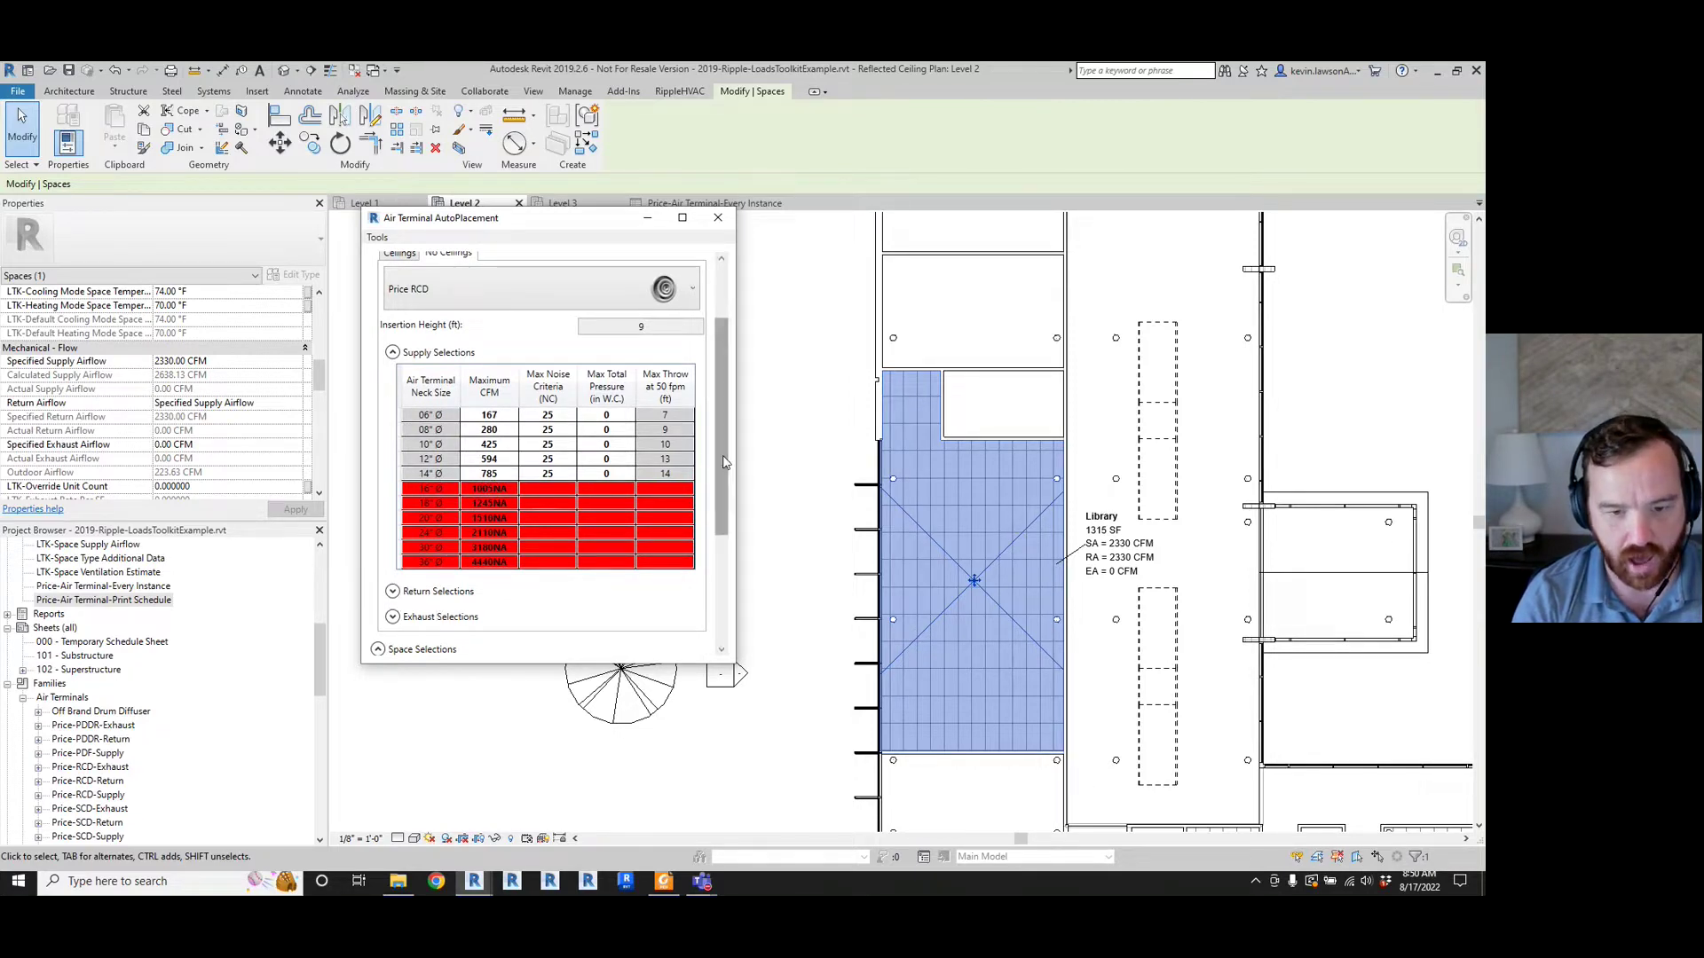
scroll(724, 462, down, 2)
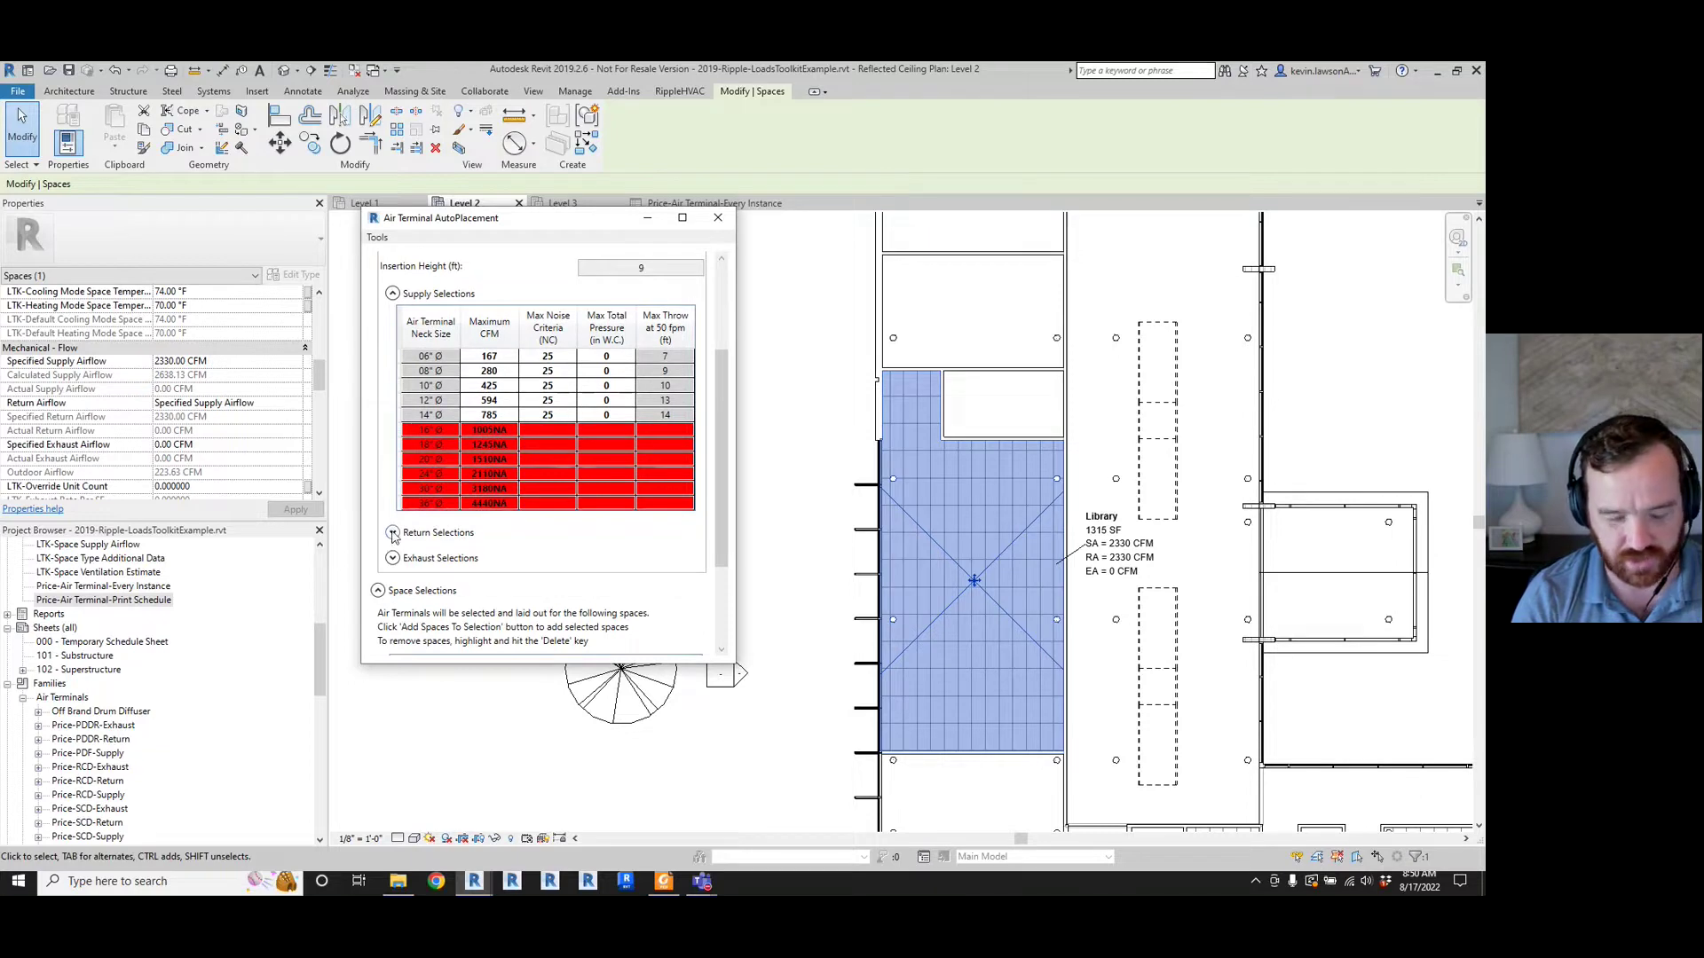
click(392, 534)
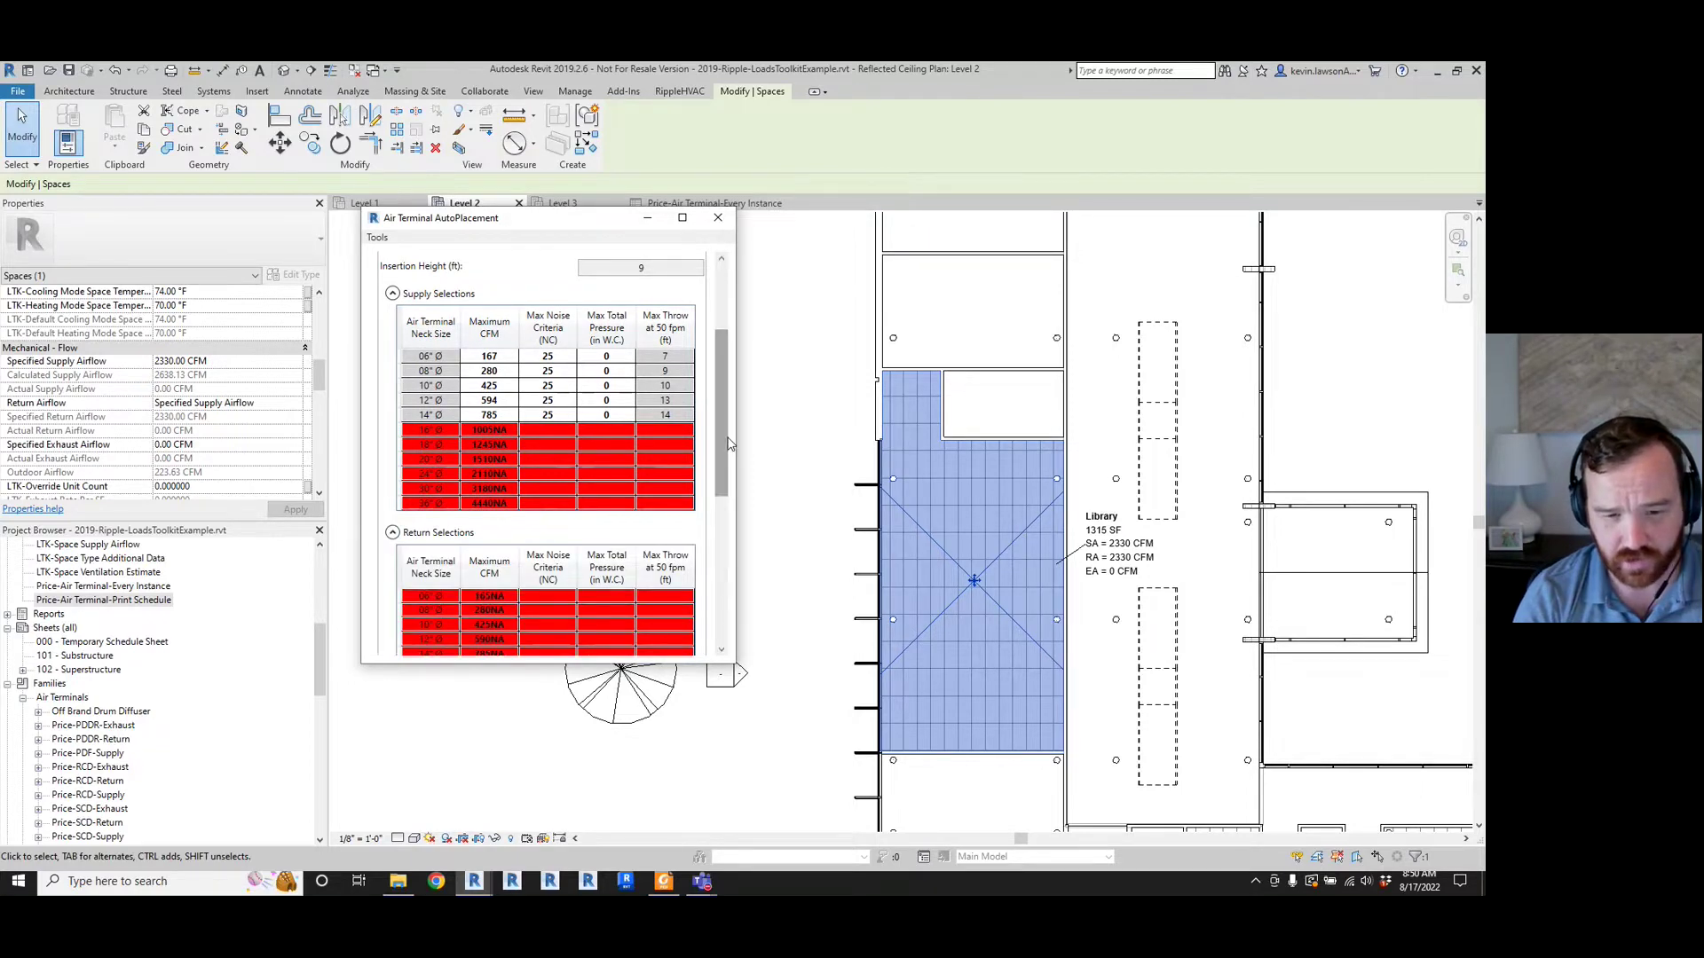
drag(728, 444, 721, 508)
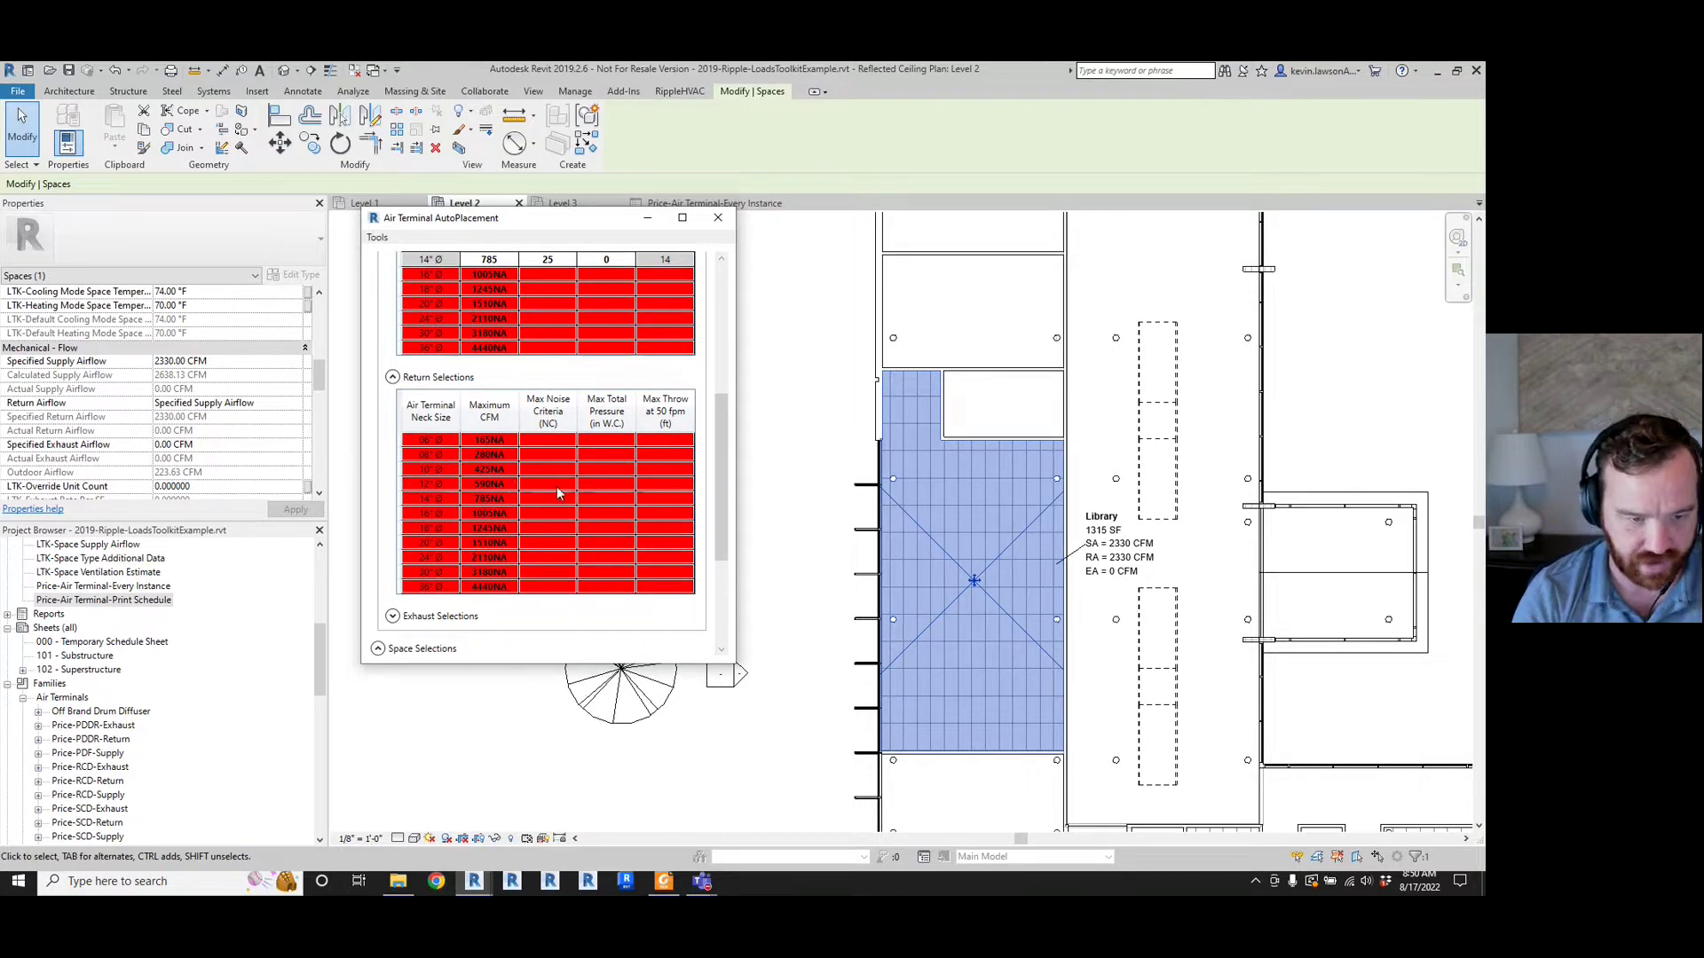
click(392, 378)
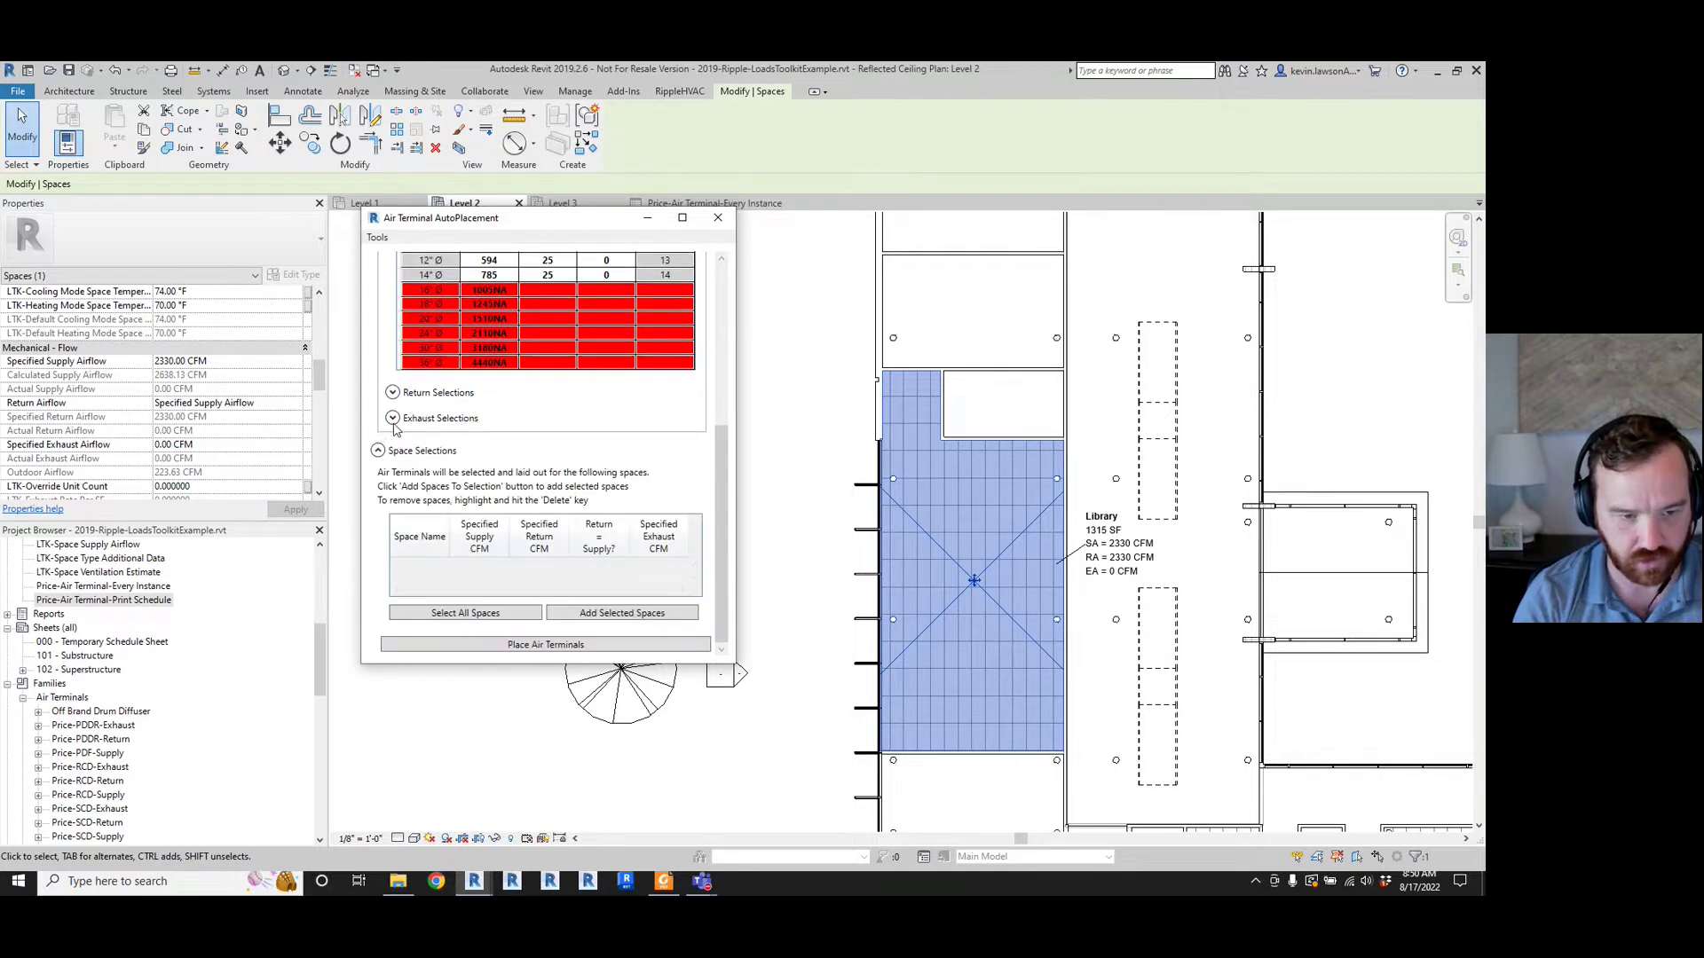
- Exclude the 18", 20" and 24" exhaust neck sizes for spaces without ceilings by appending na to their maximum CFM values
click(393, 419)
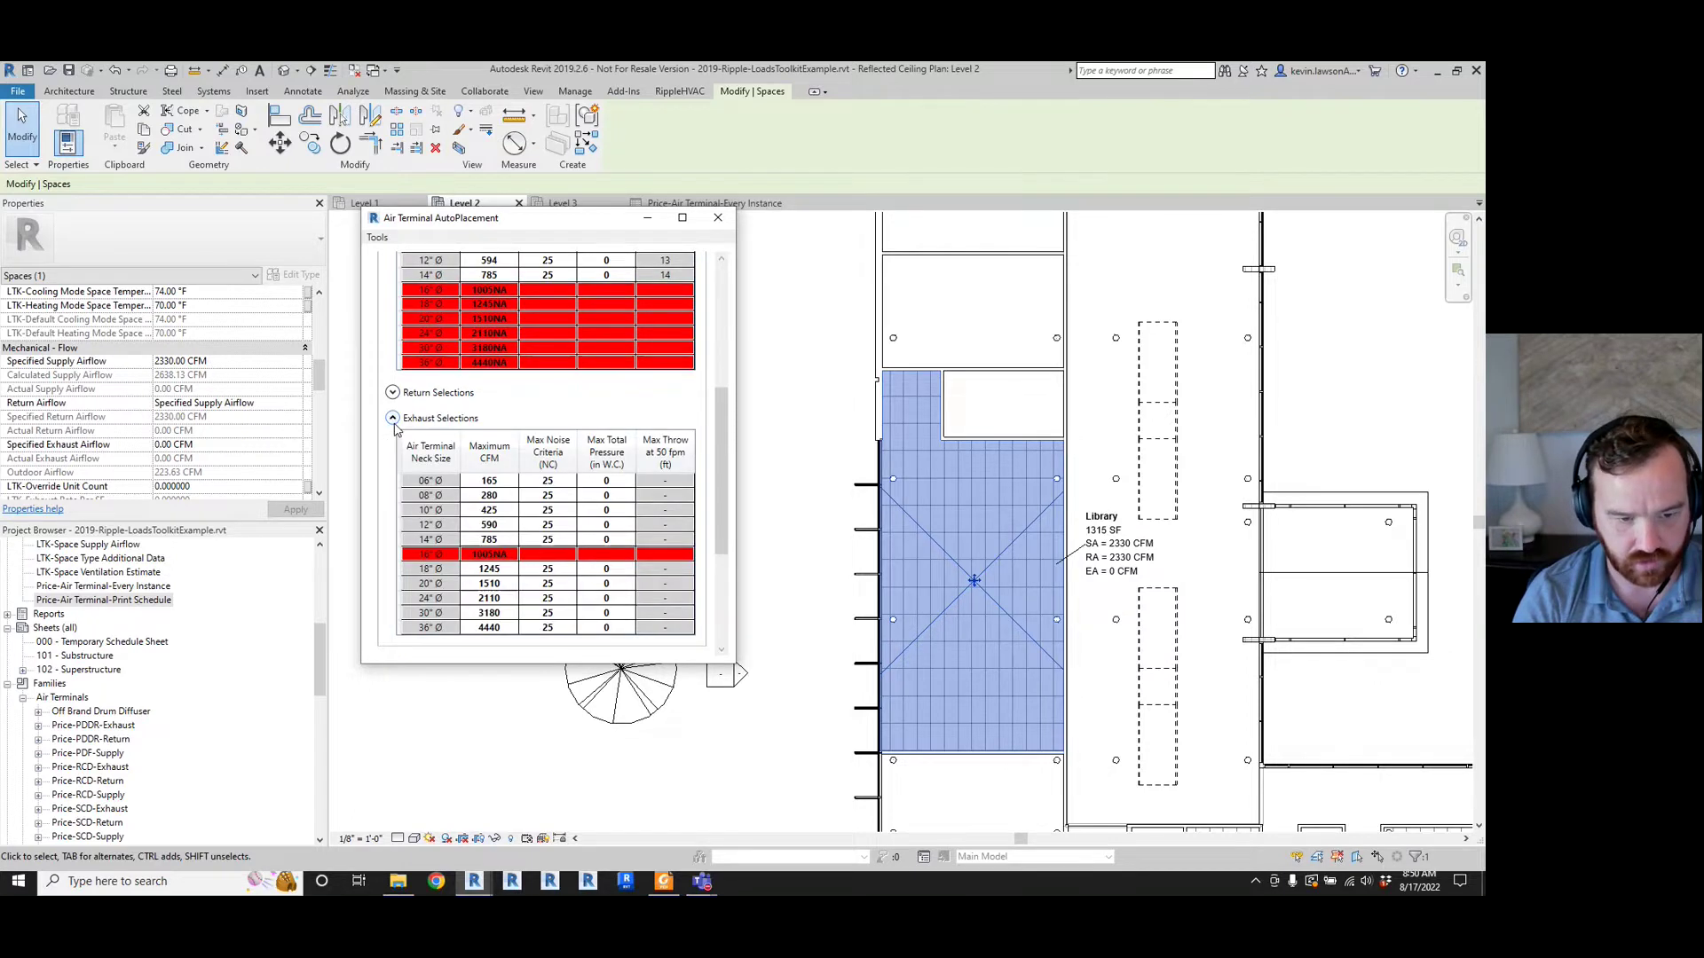
double_click(493, 569)
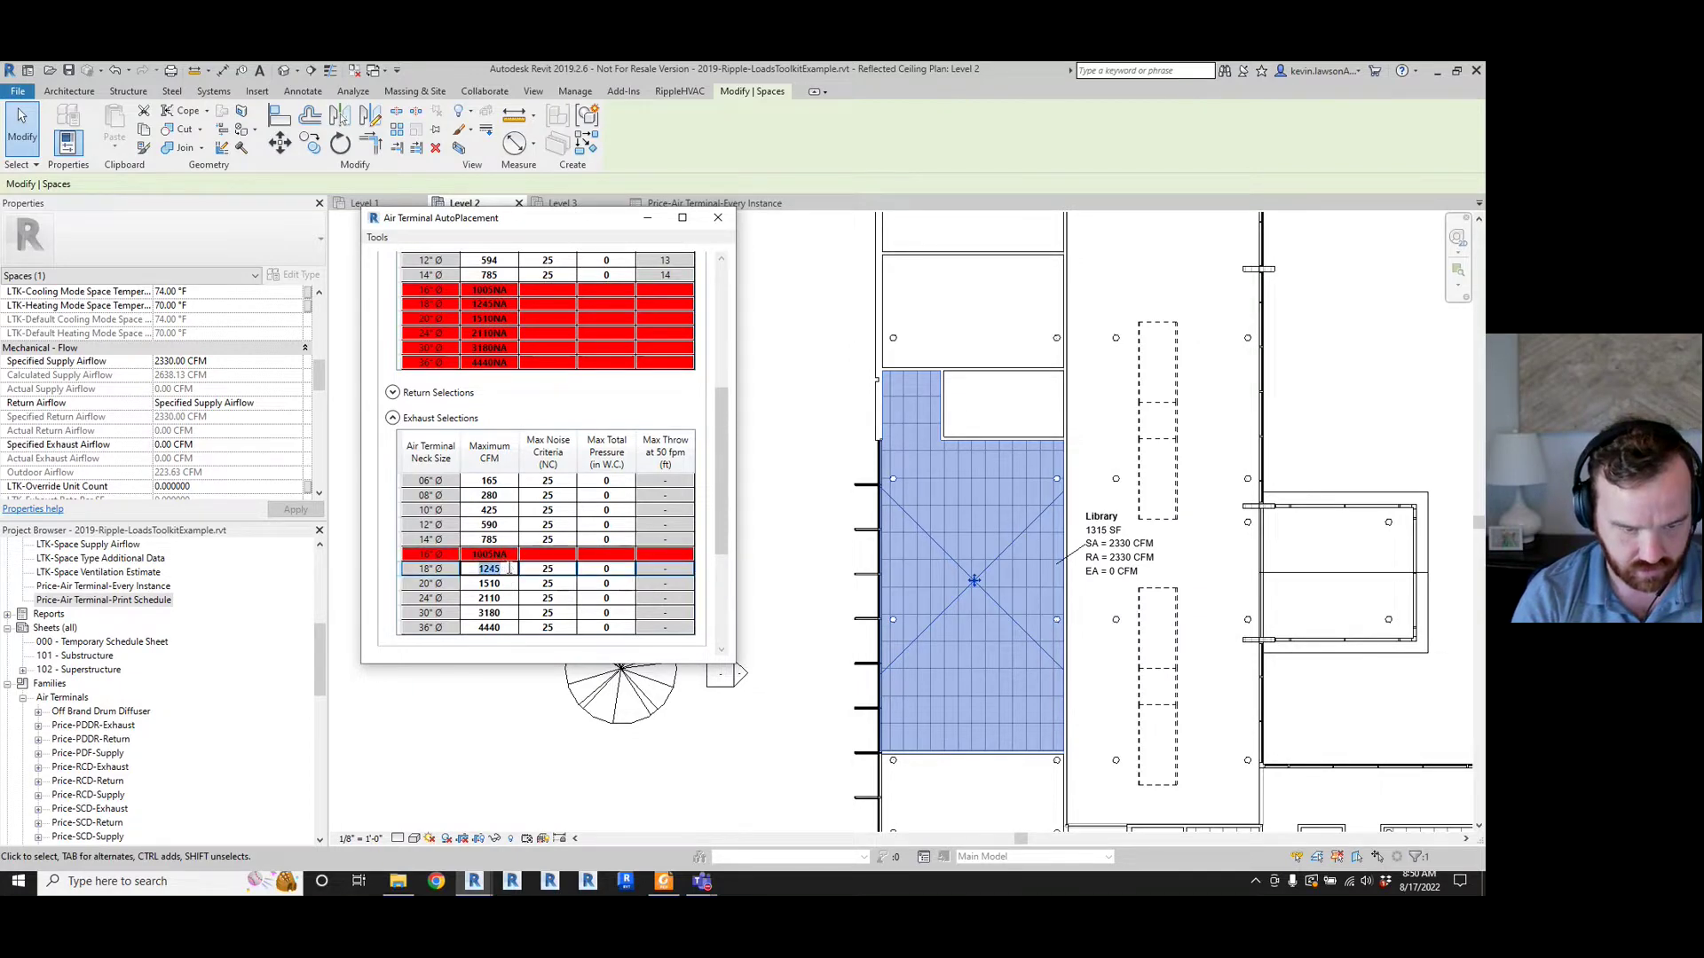
click(508, 570)
text(na)
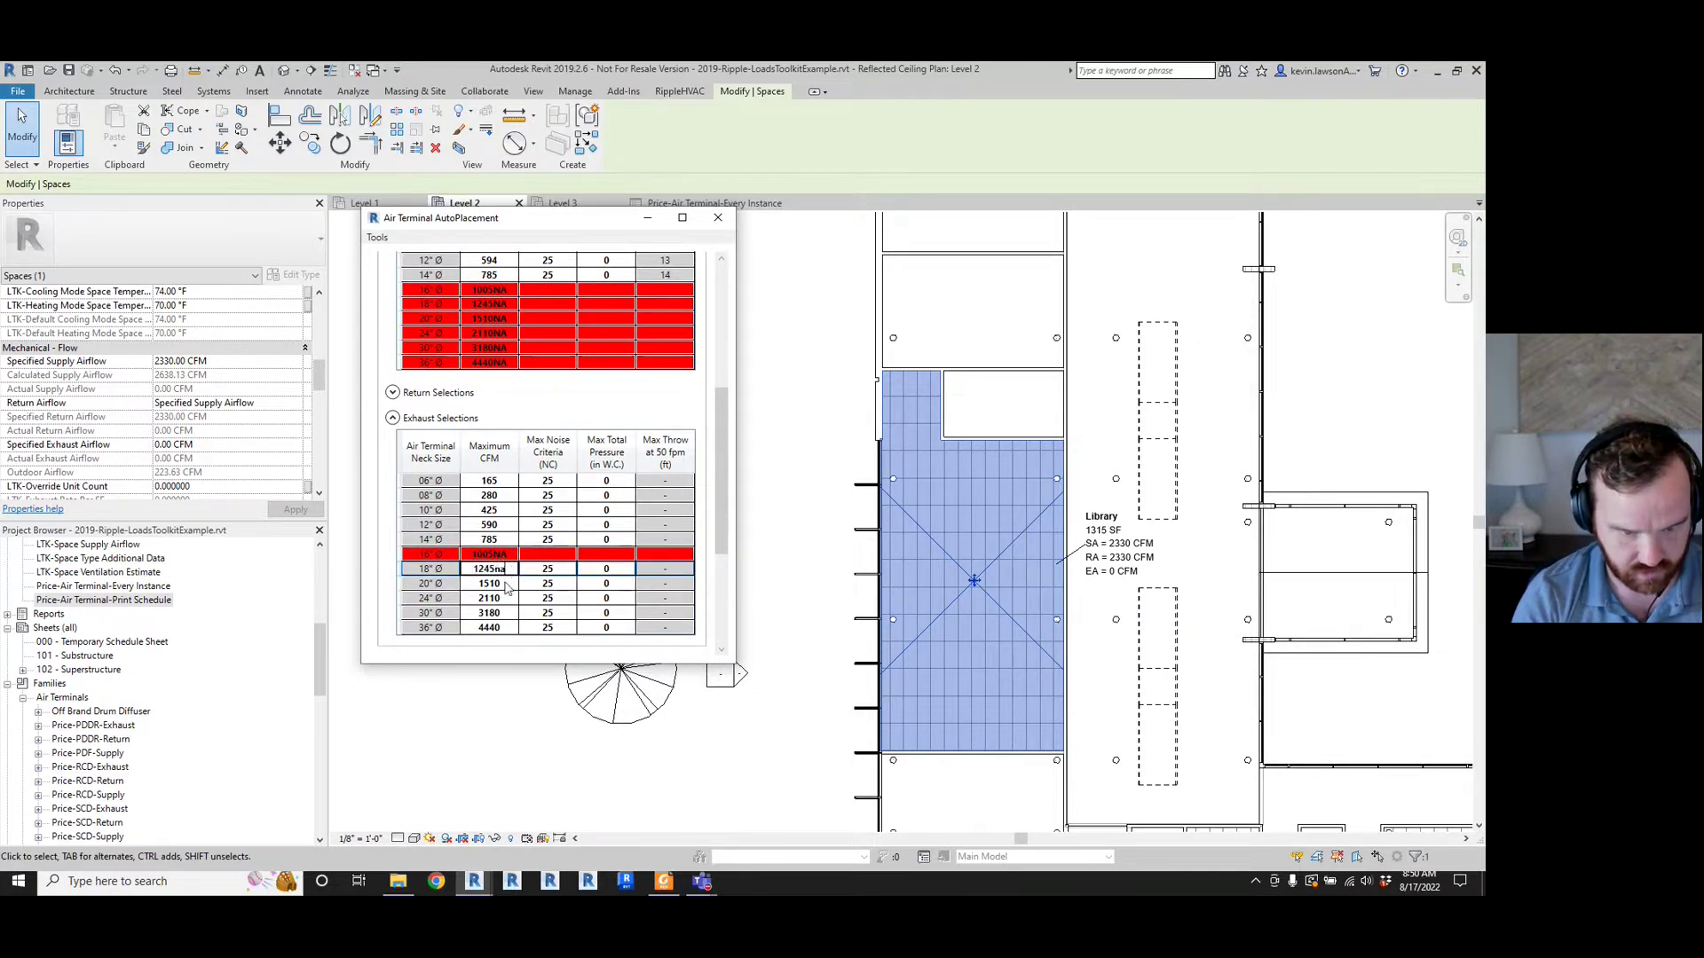
double_click(504, 584)
click(506, 583)
text(na)
double_click(509, 600)
click(510, 601)
text(na)
- Exclude the 30" and 36" exhaust neck sizes for spaces without ceilings by appending na to their maximum CFM values
double_click(511, 613)
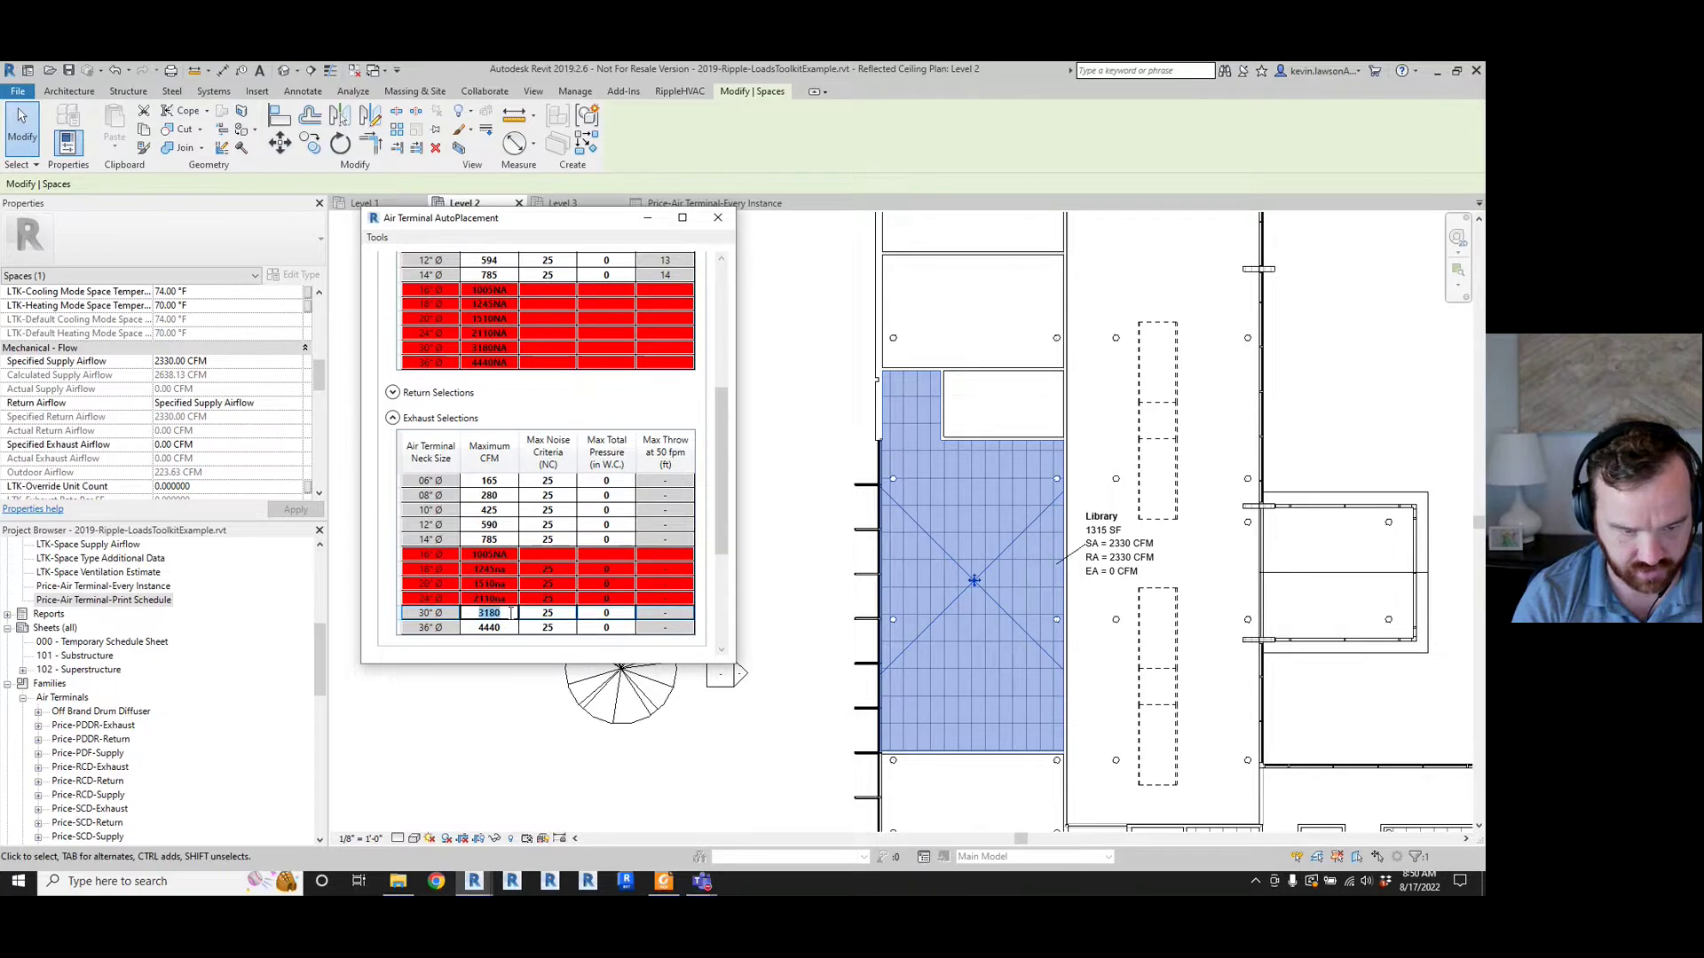
click(511, 613)
text(na)
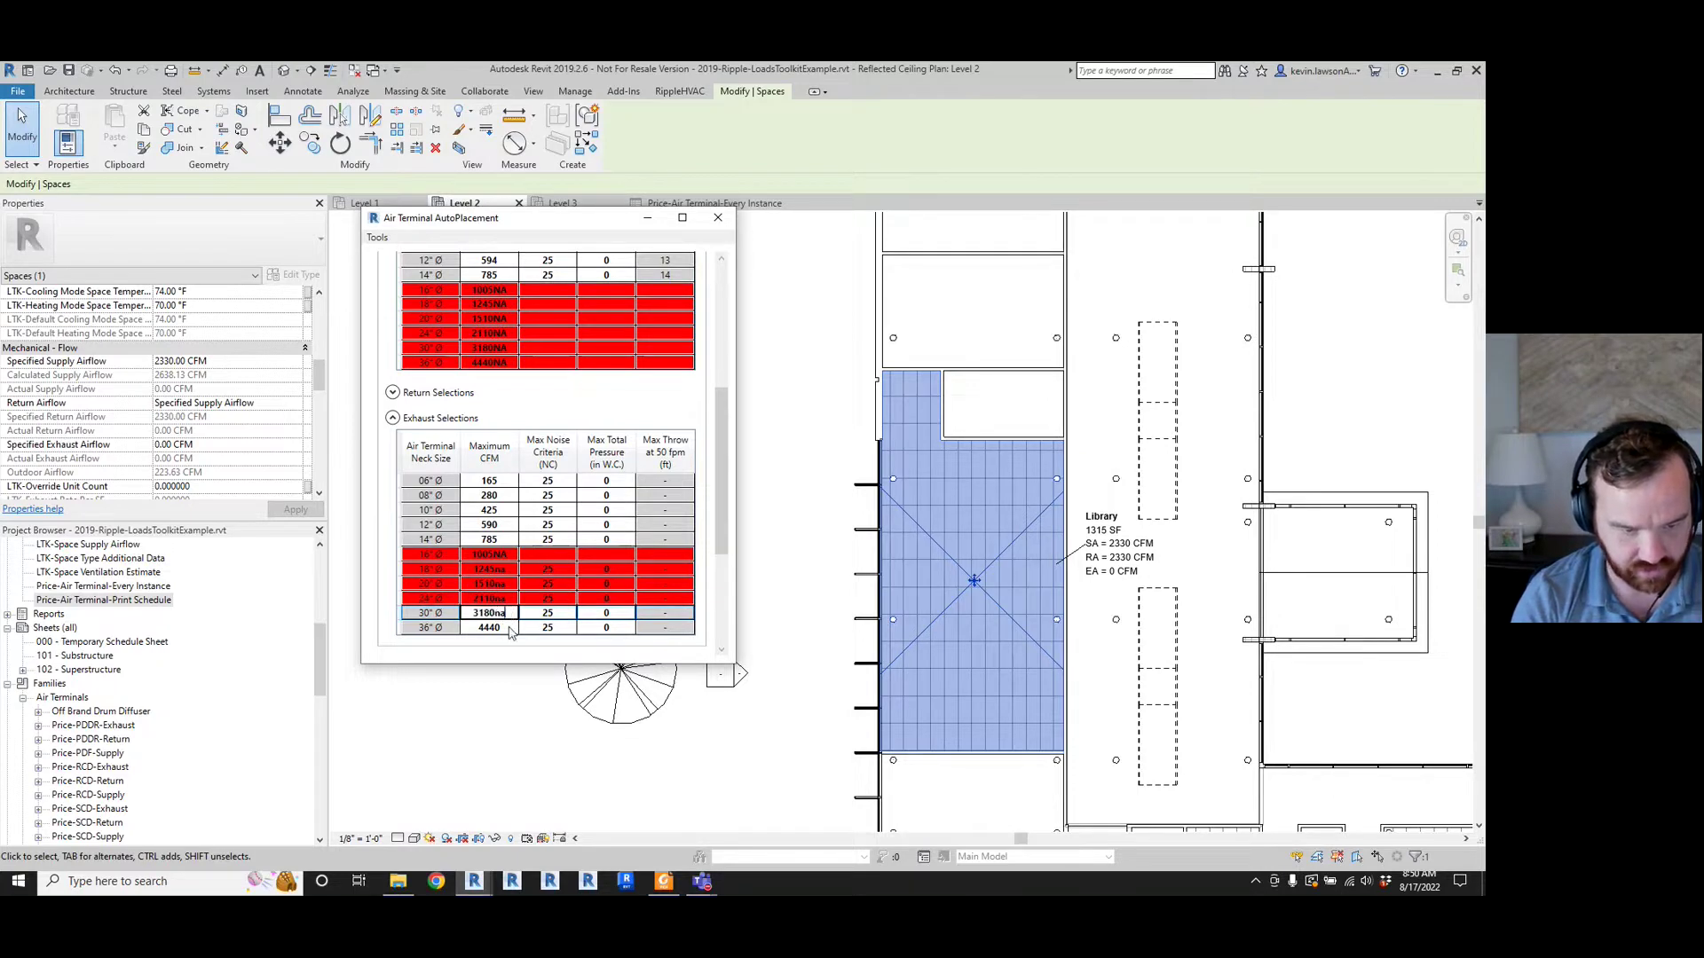
double_click(511, 627)
text(na)
click(488, 499)
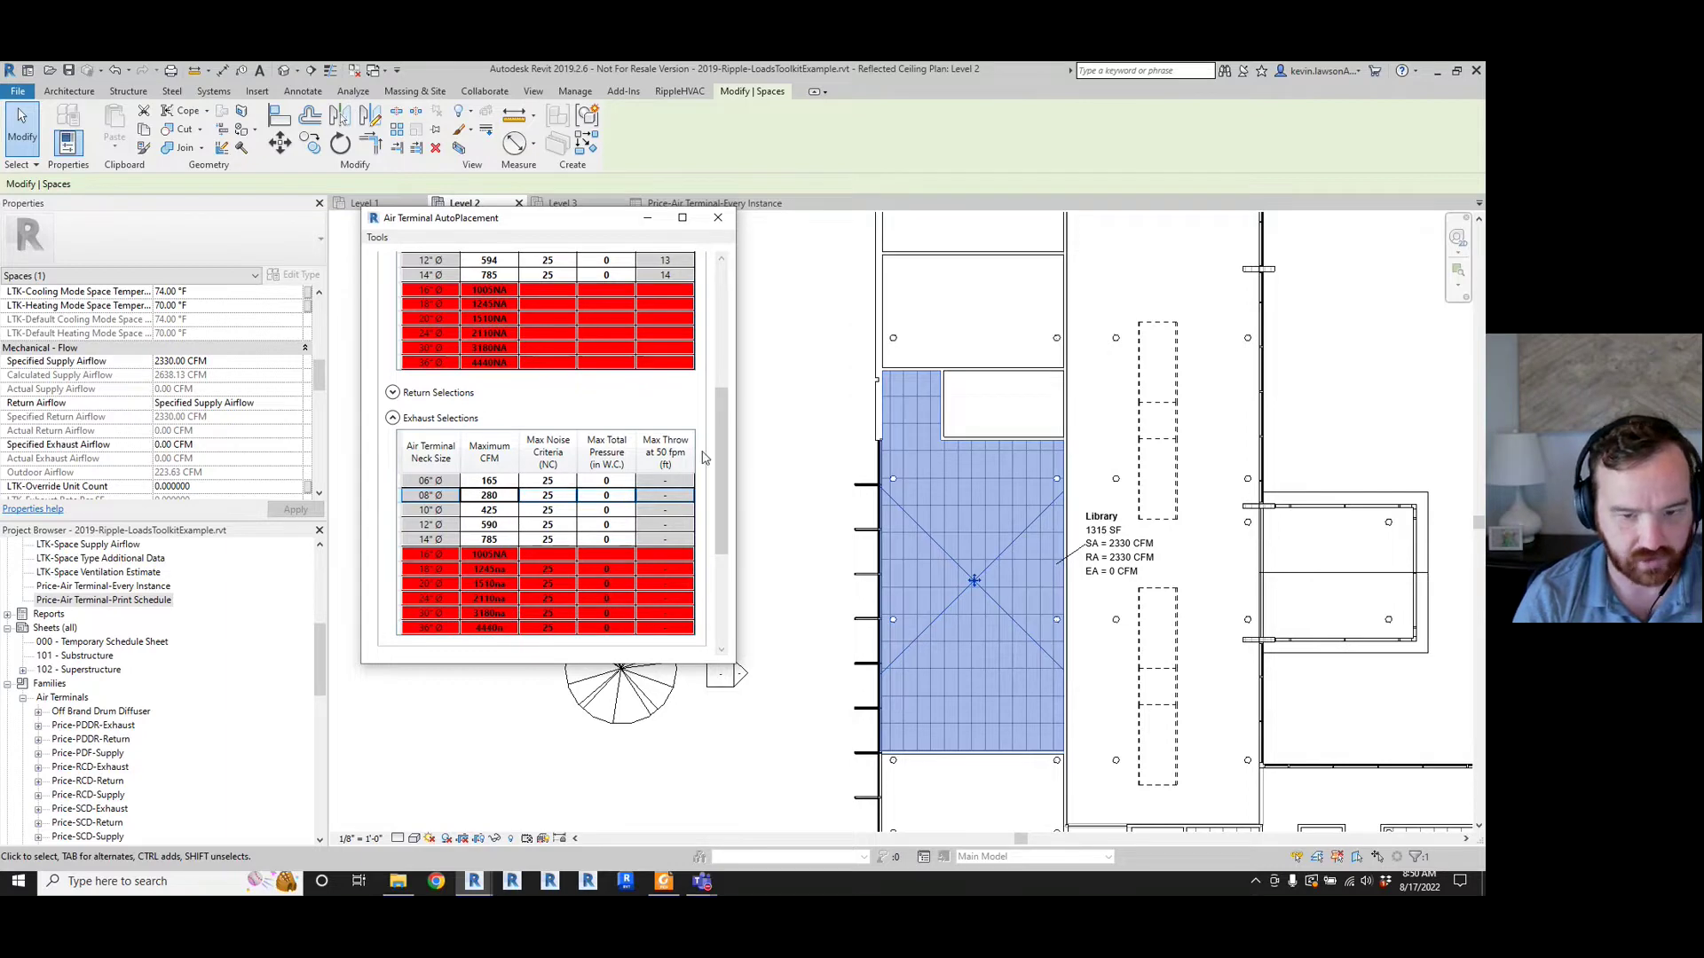
- Collapse the exhaust and supply criteria for spaces without ceilings and return to the criteria for spaces with ceilings
scroll(704, 456, up, 2)
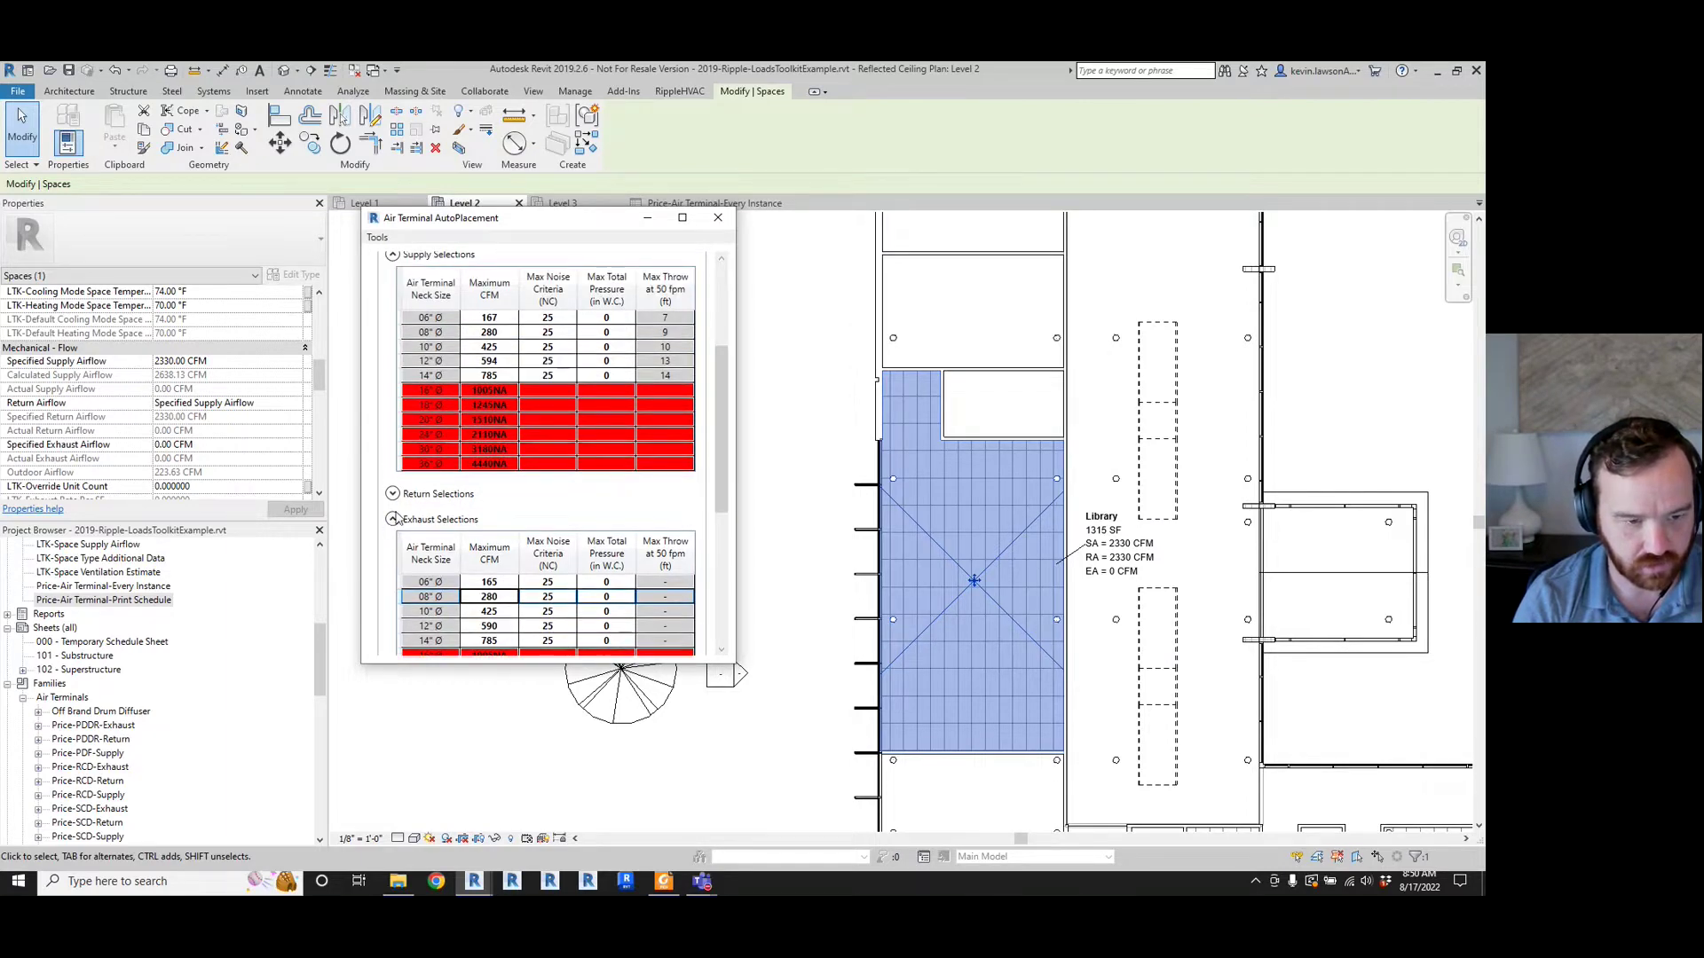
click(393, 519)
drag(722, 470, 733, 368)
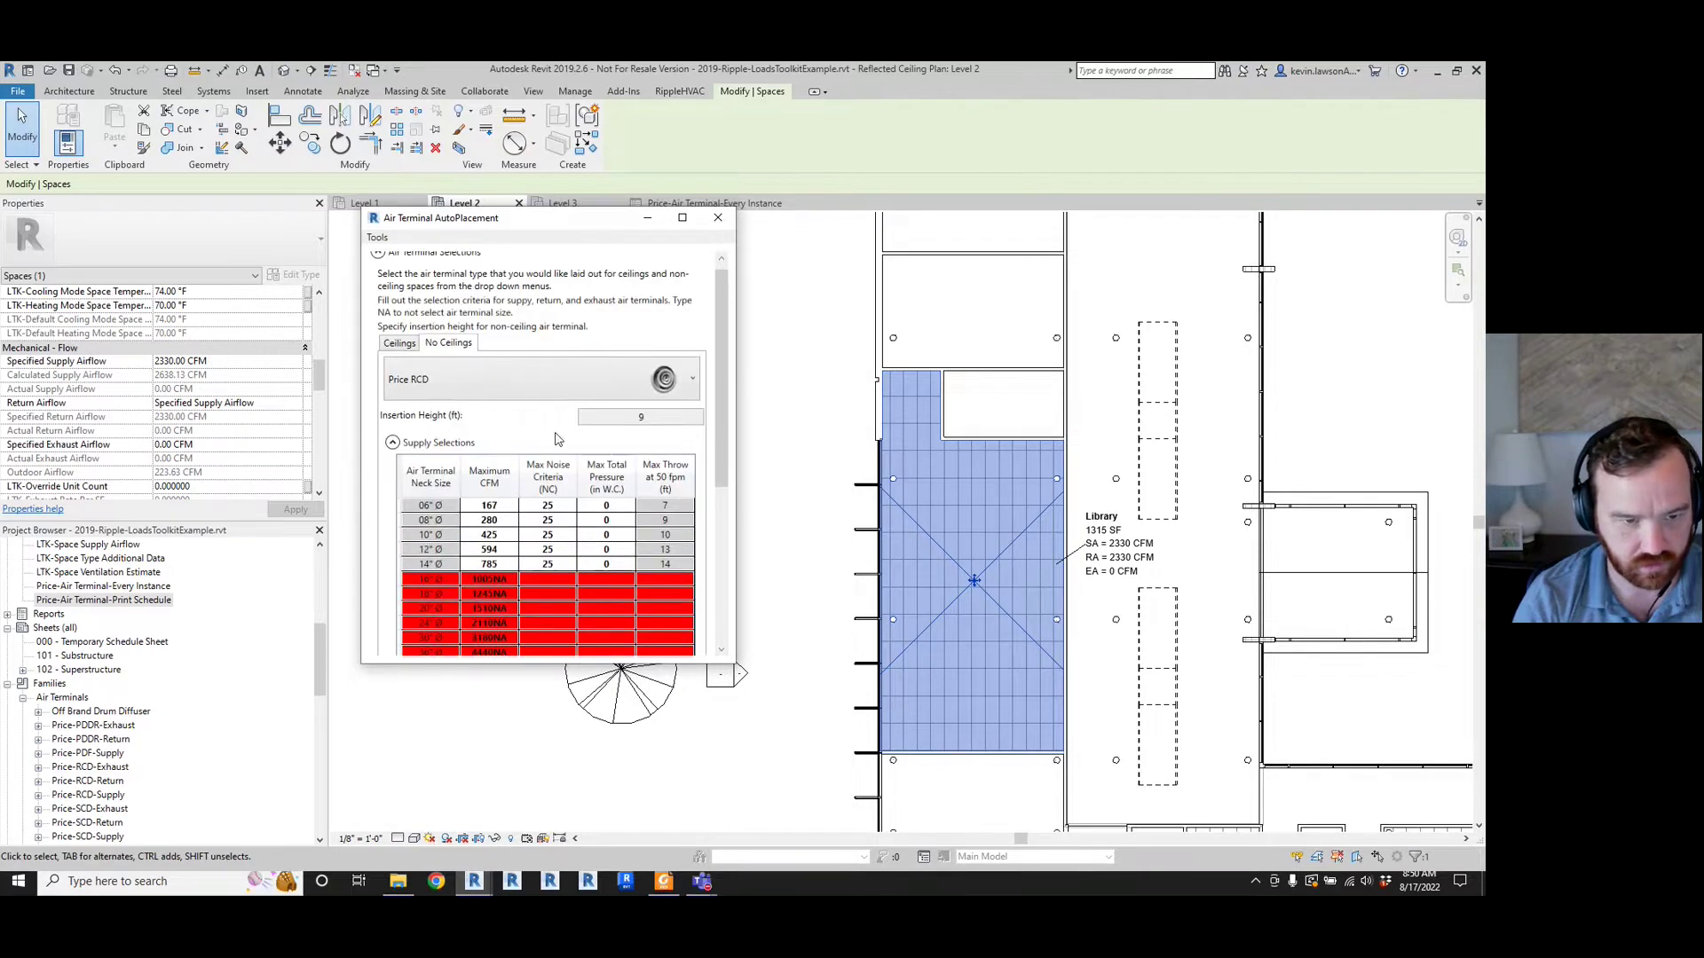
click(393, 443)
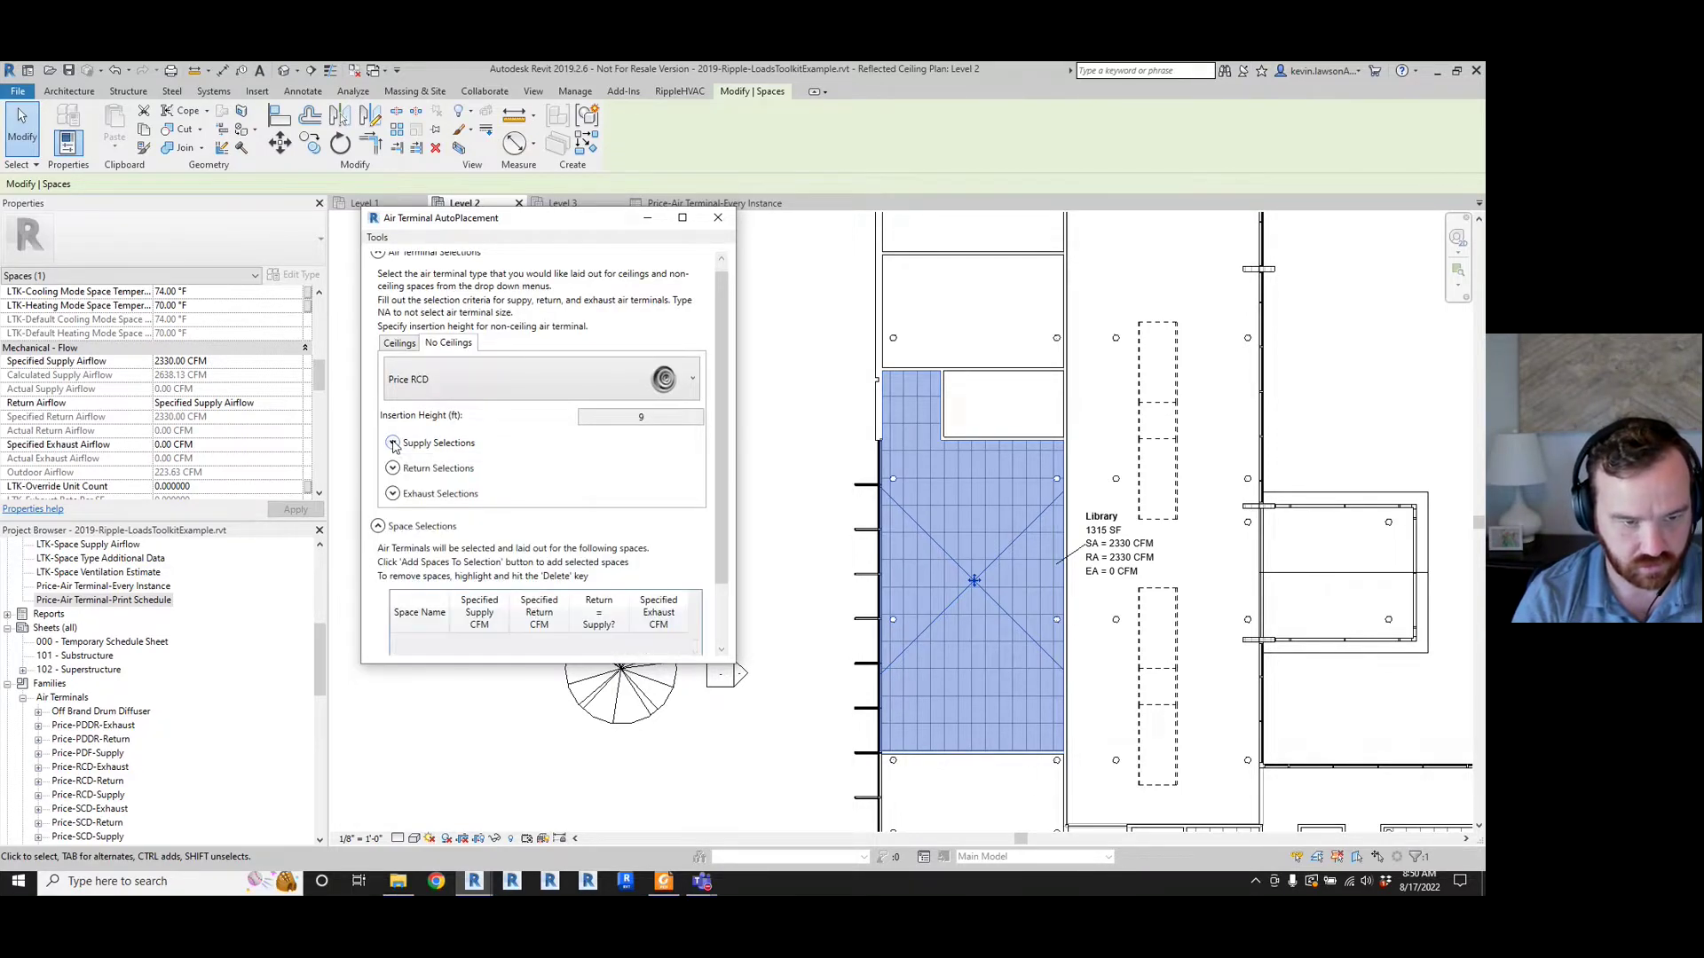
click(404, 343)
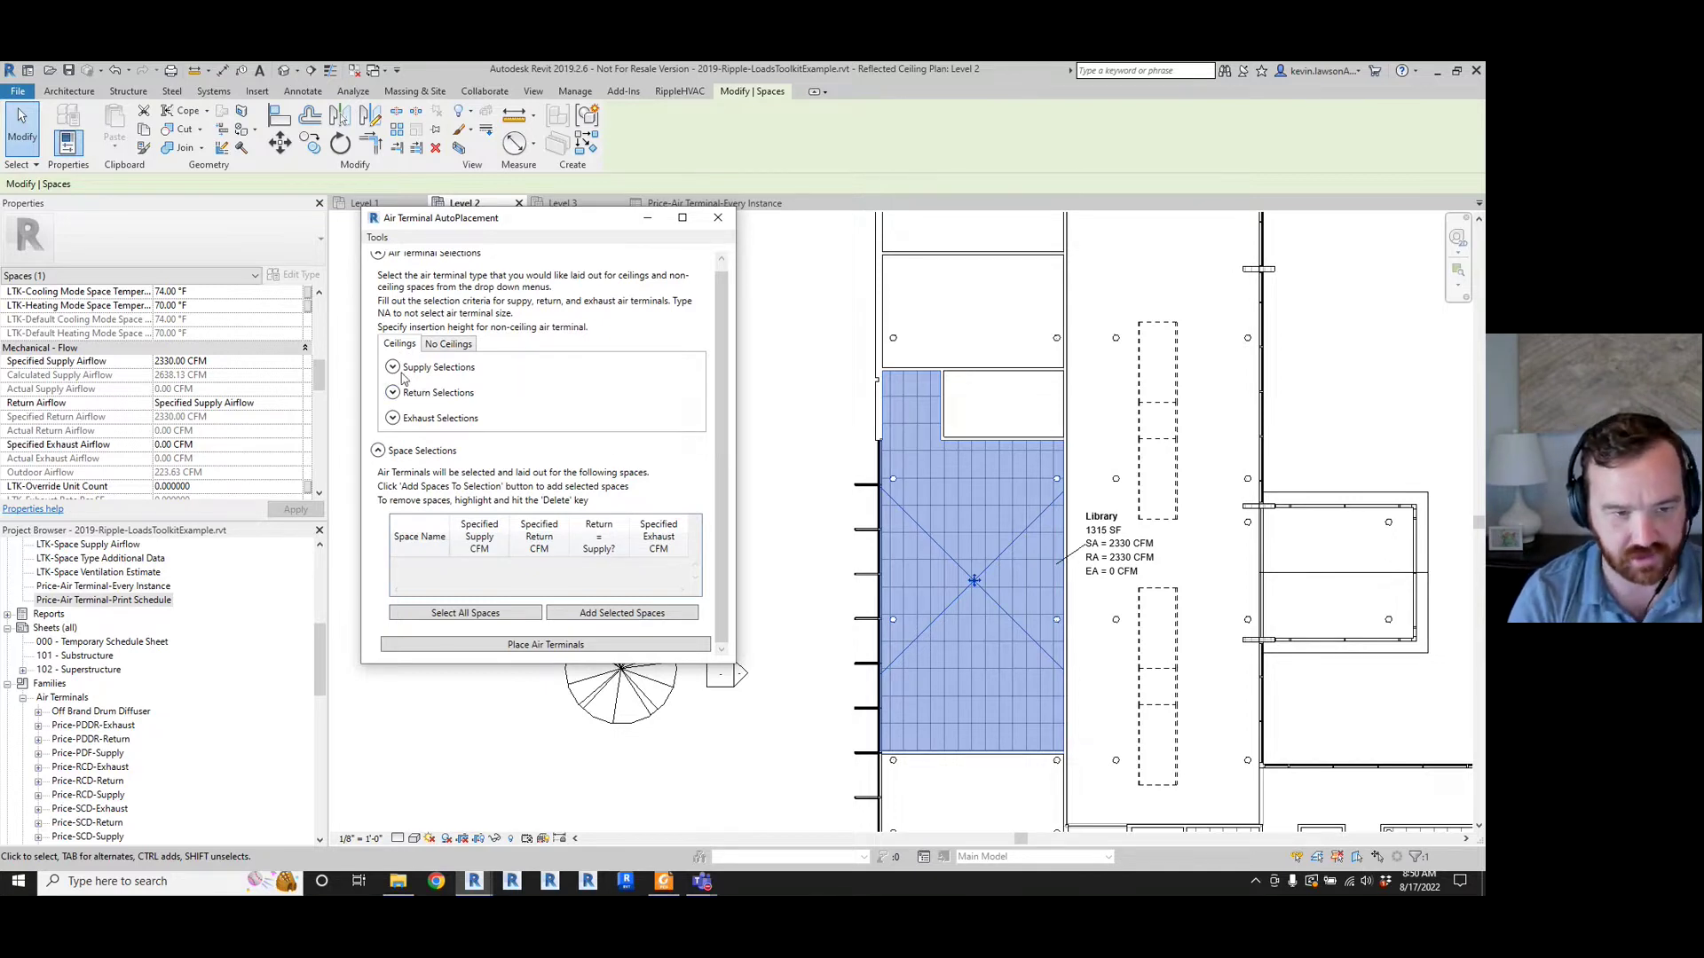
- Reselect the Library space in the Level 2 ceiling plan, place its air terminals automatically, and clear the selection
click(809, 518)
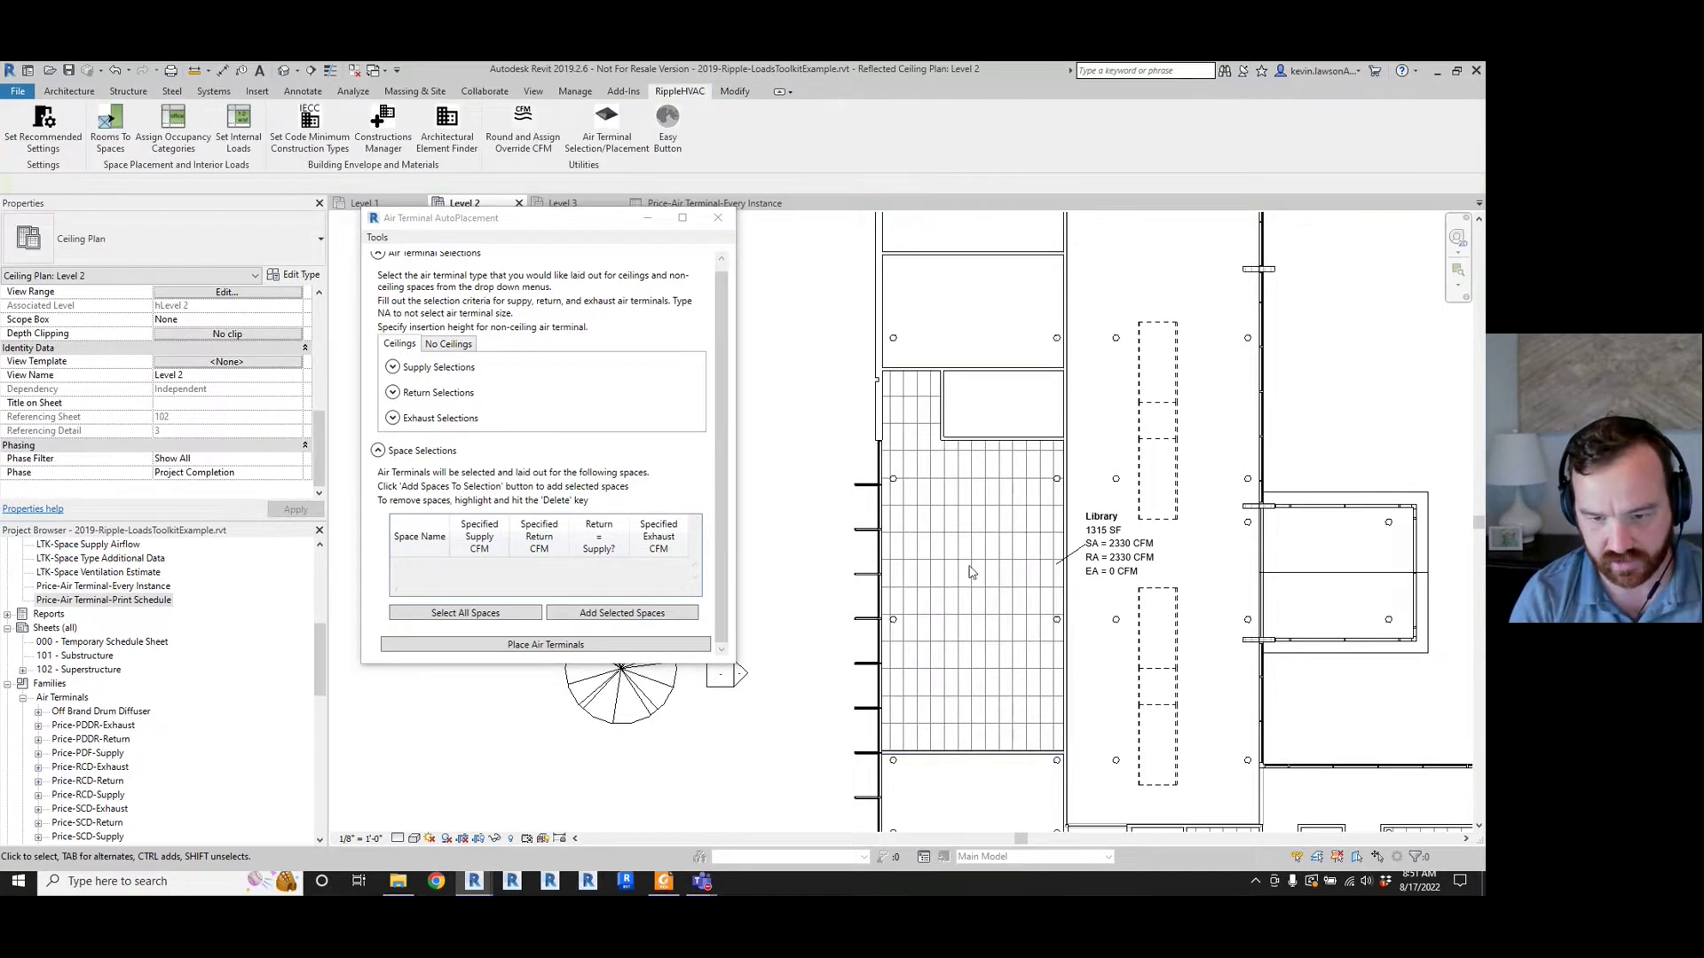
click(974, 581)
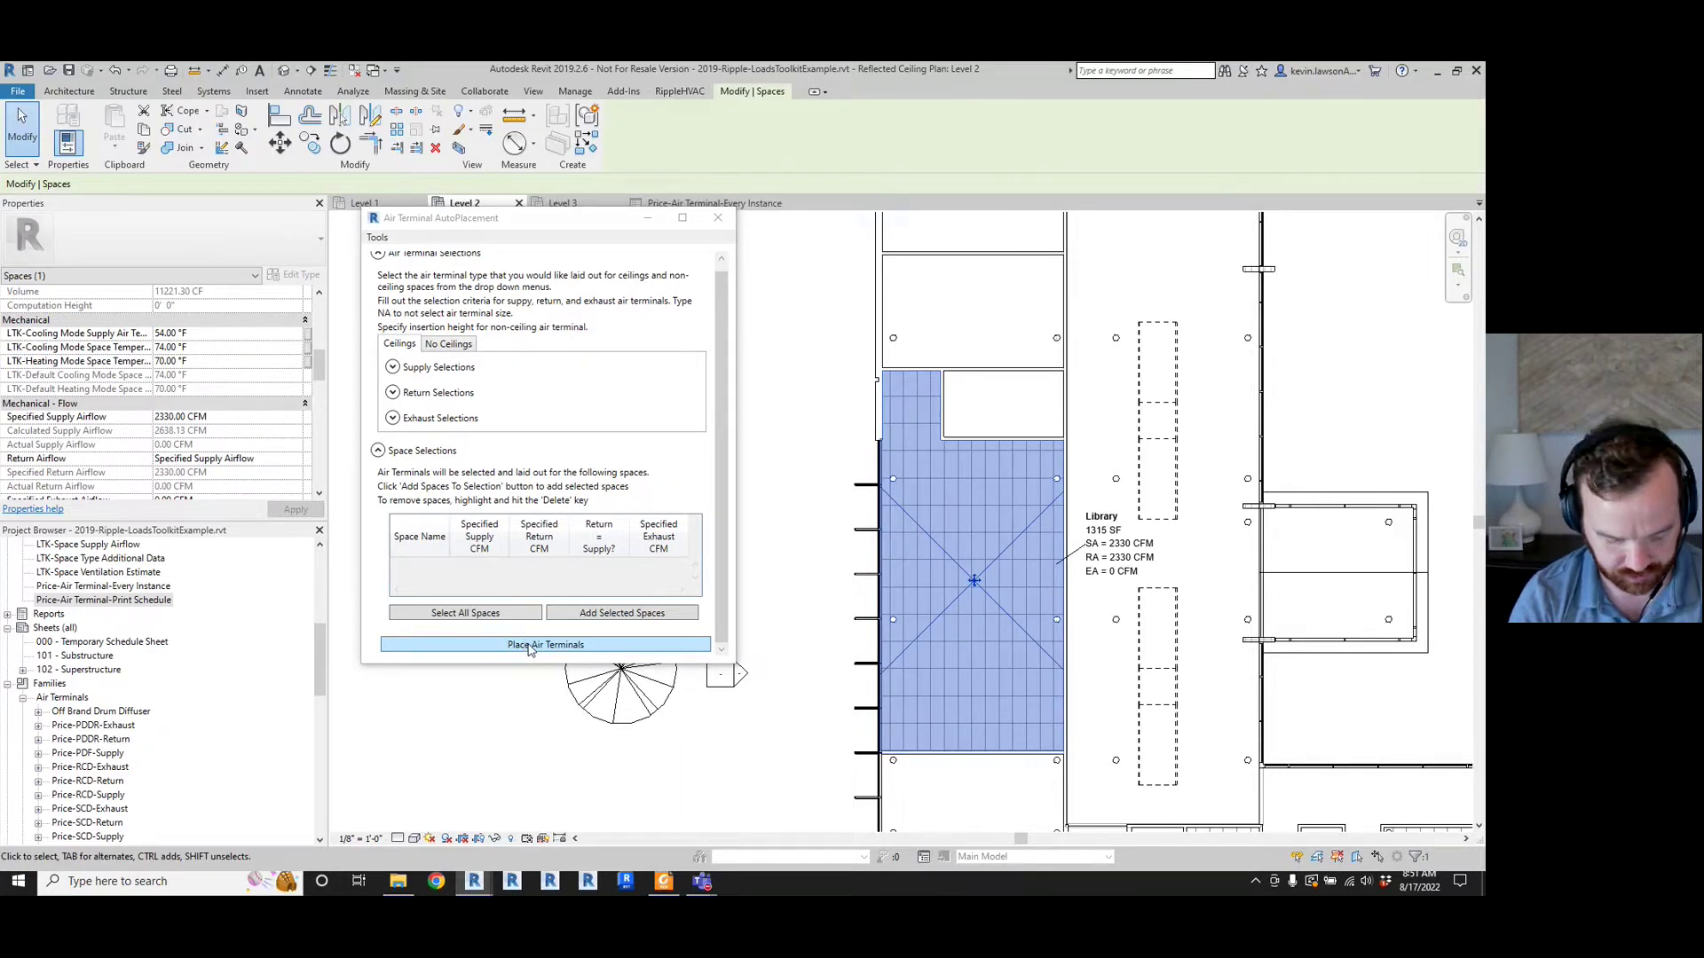
click(529, 649)
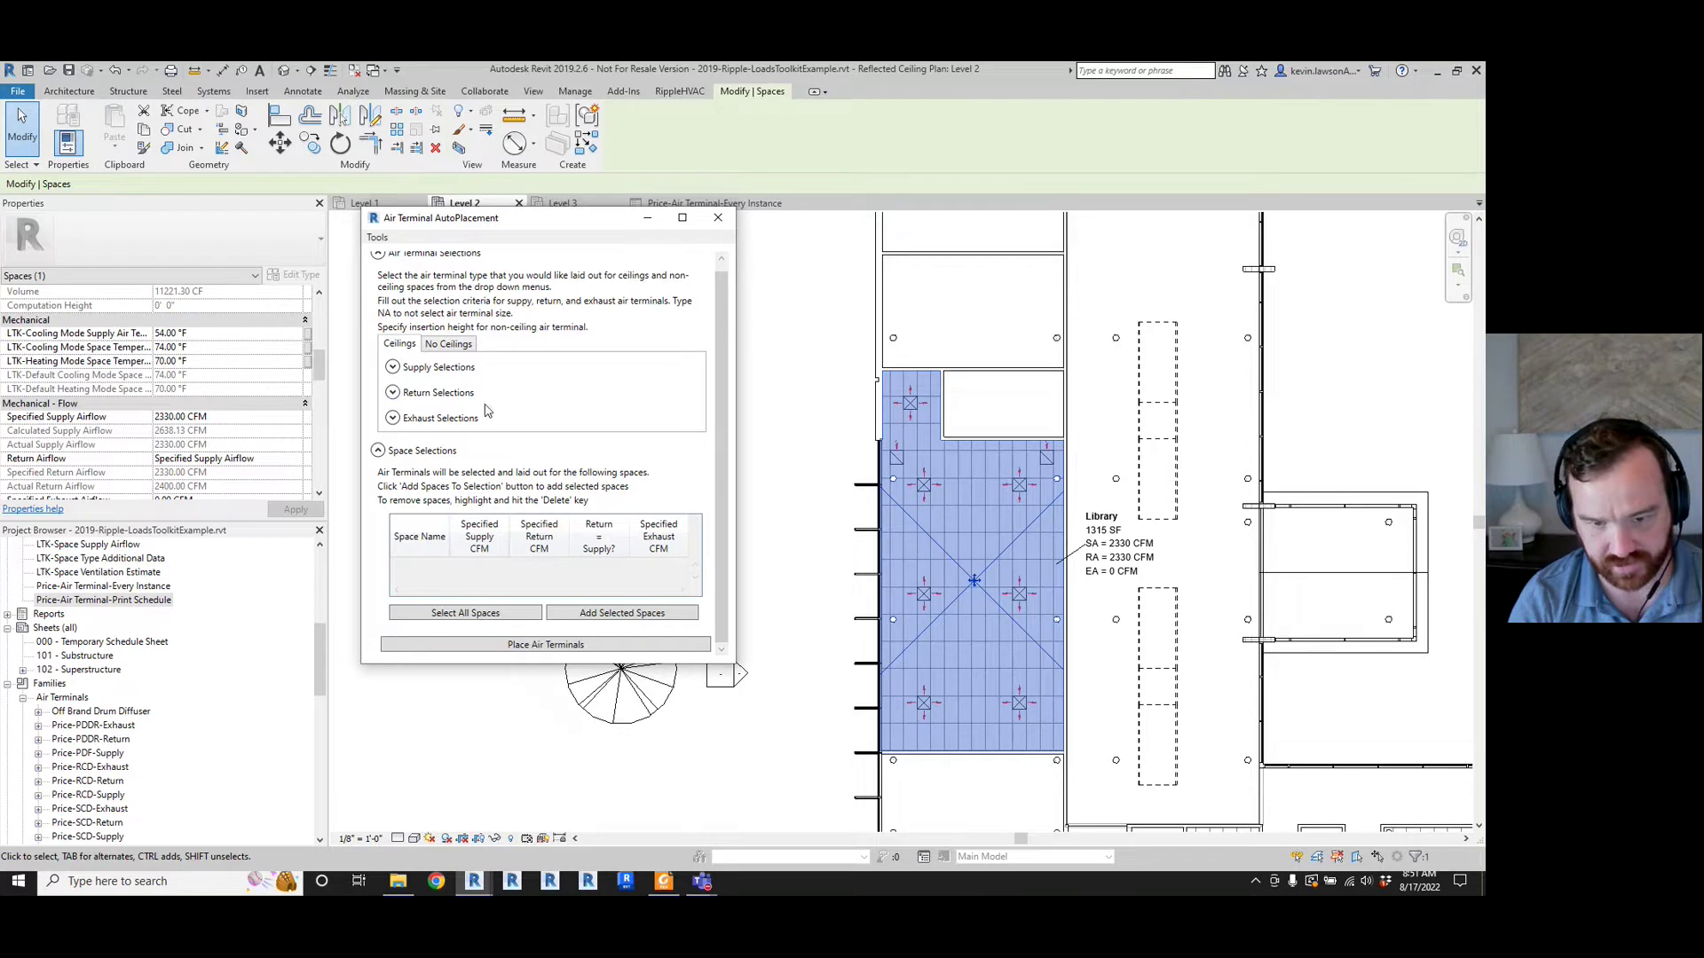
click(863, 546)
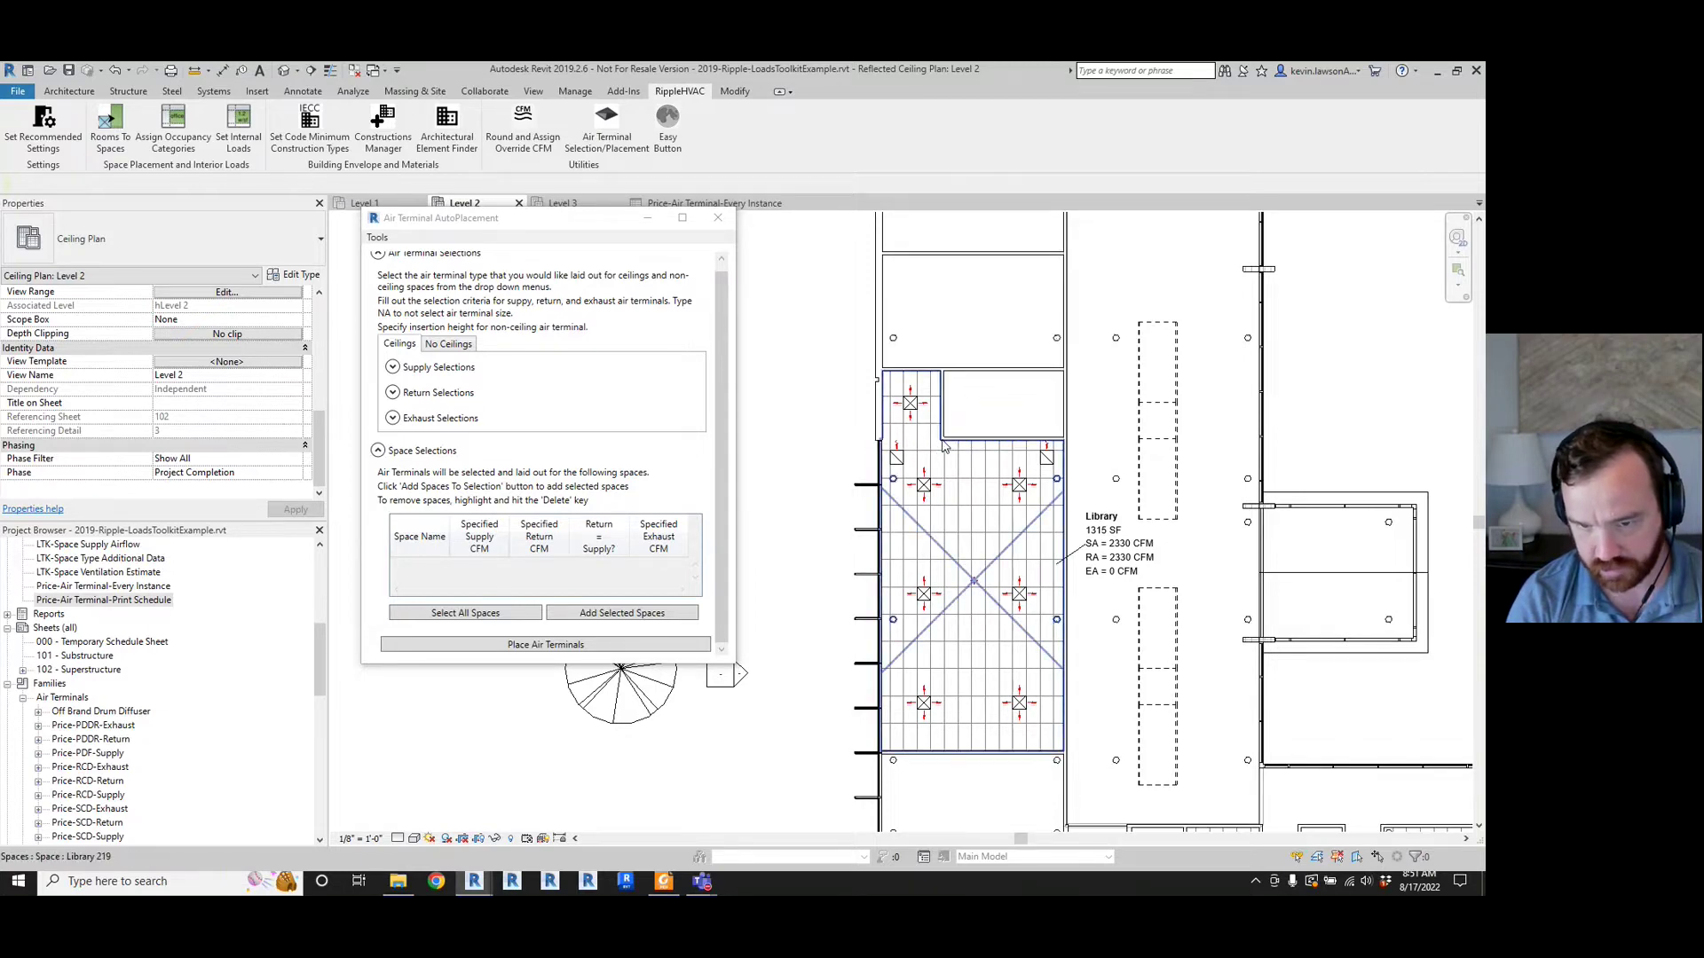
- Check the neck size and flow of two placed Library supply diffusers against the ceiling supply selection criteria
scroll(1038, 475, up, 1)
scroll(1044, 472, up, 1)
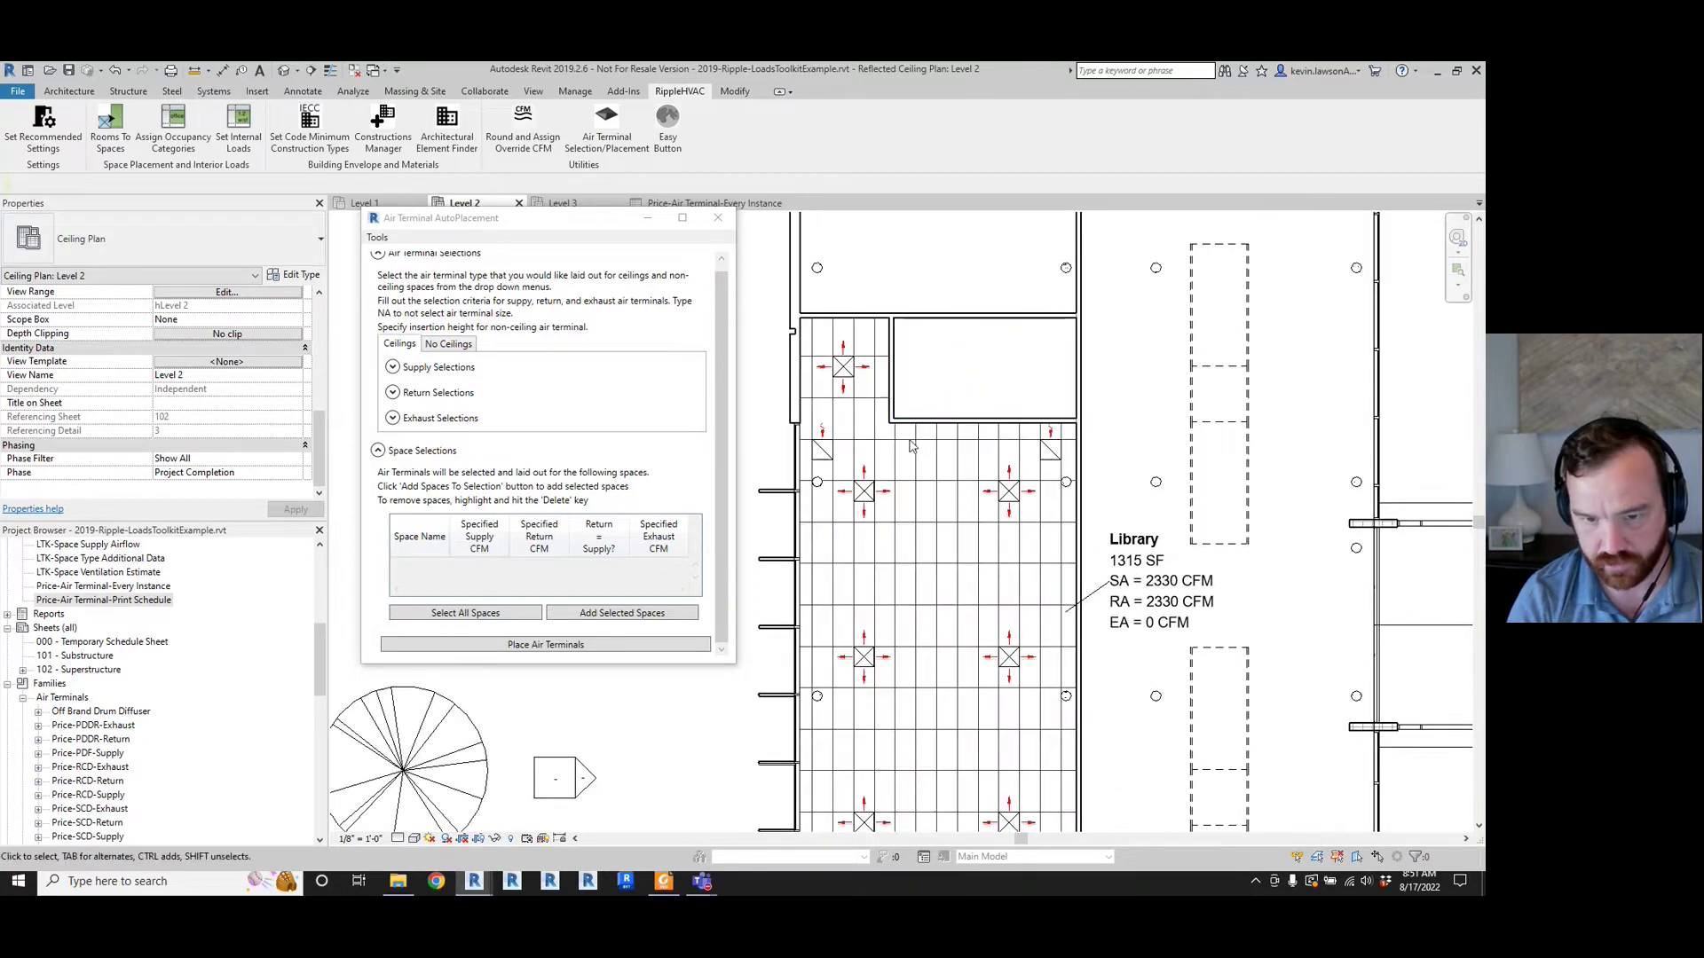
click(841, 369)
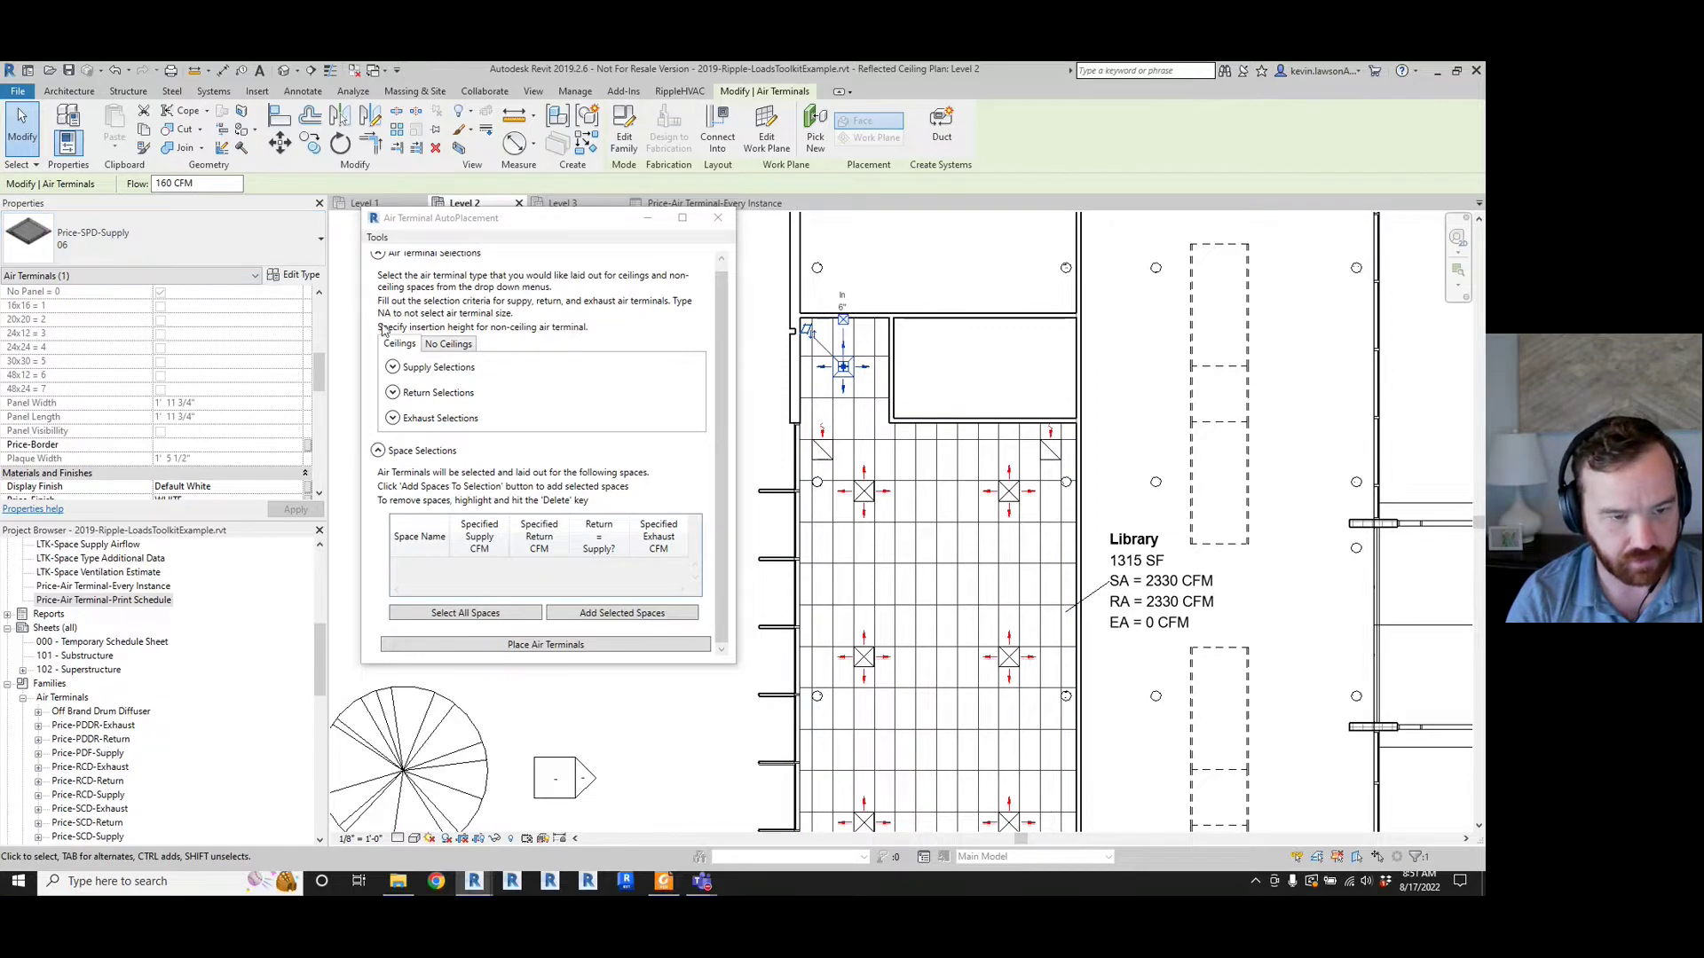
click(394, 367)
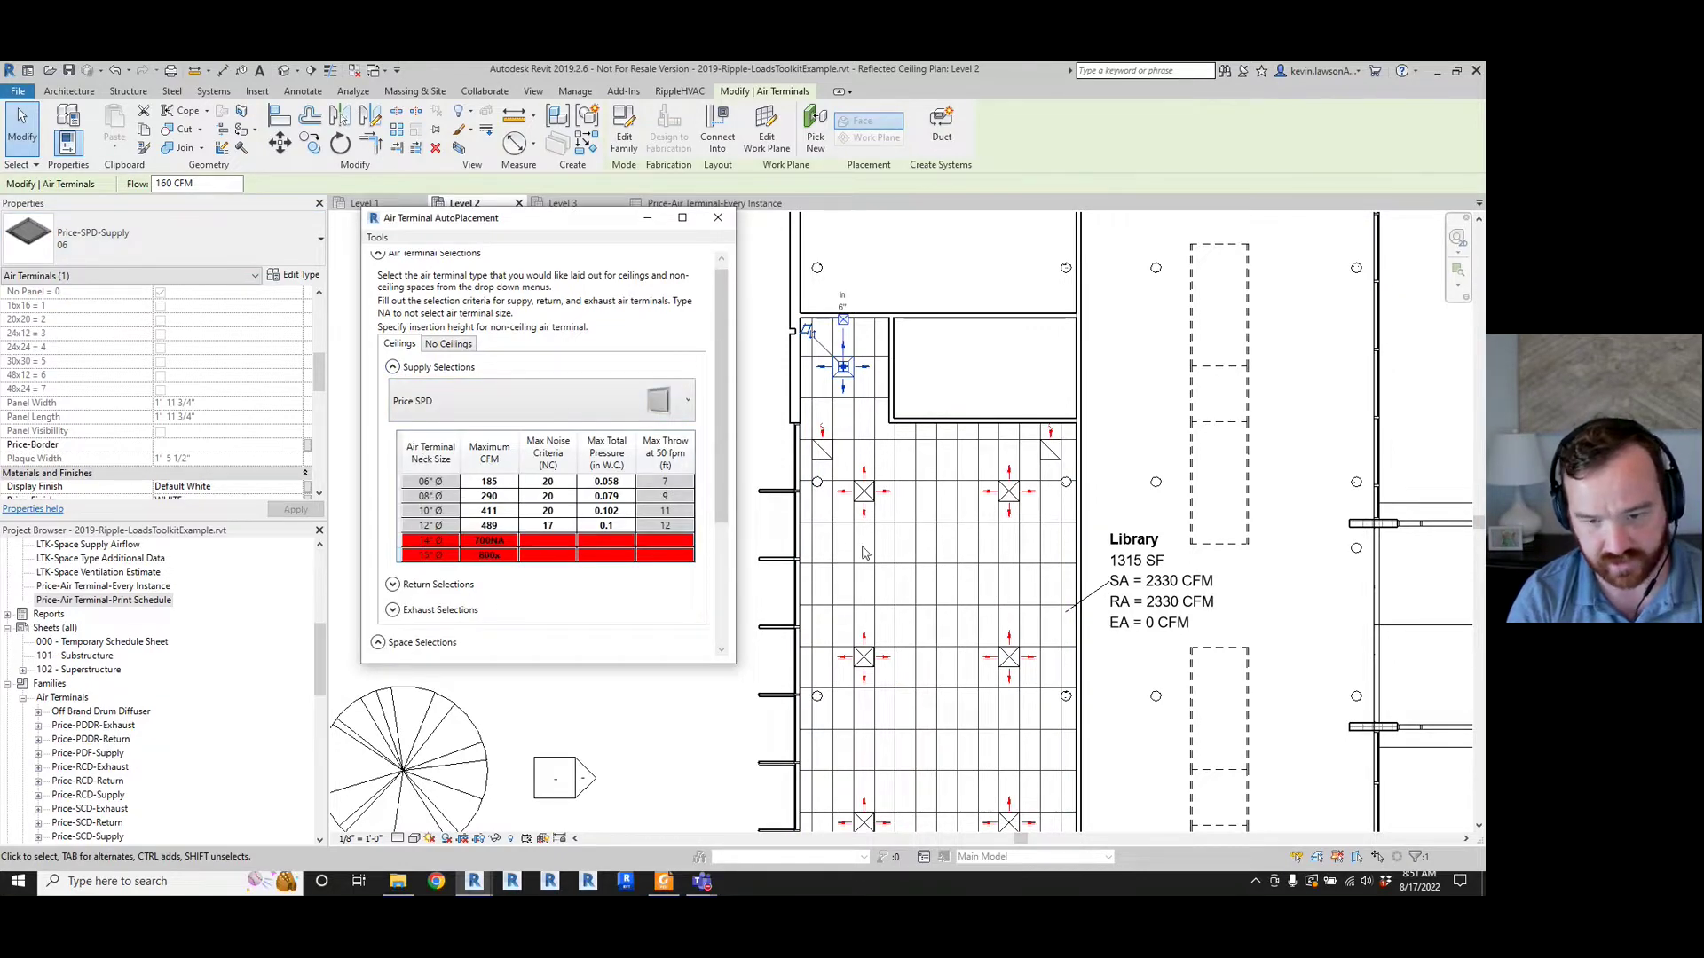
click(861, 499)
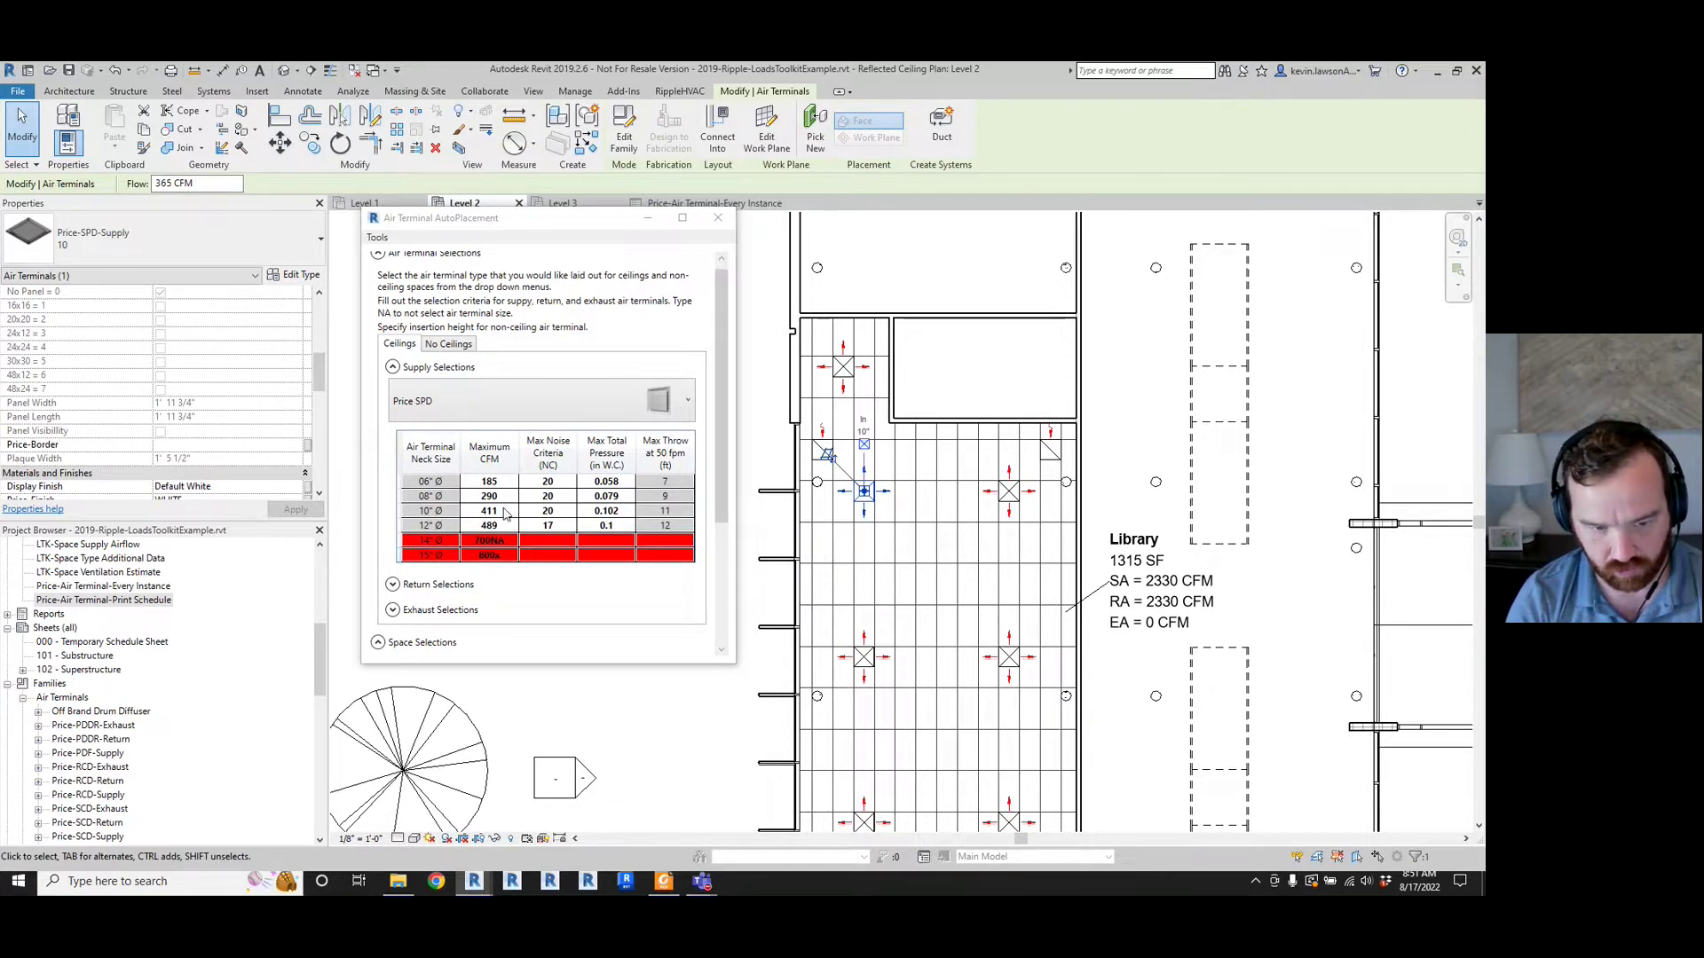
- Collapse the supply criteria, deselect the diffuser and examine the overall air terminal layout in the Library
click(393, 367)
click(756, 568)
scroll(865, 511, down, 3)
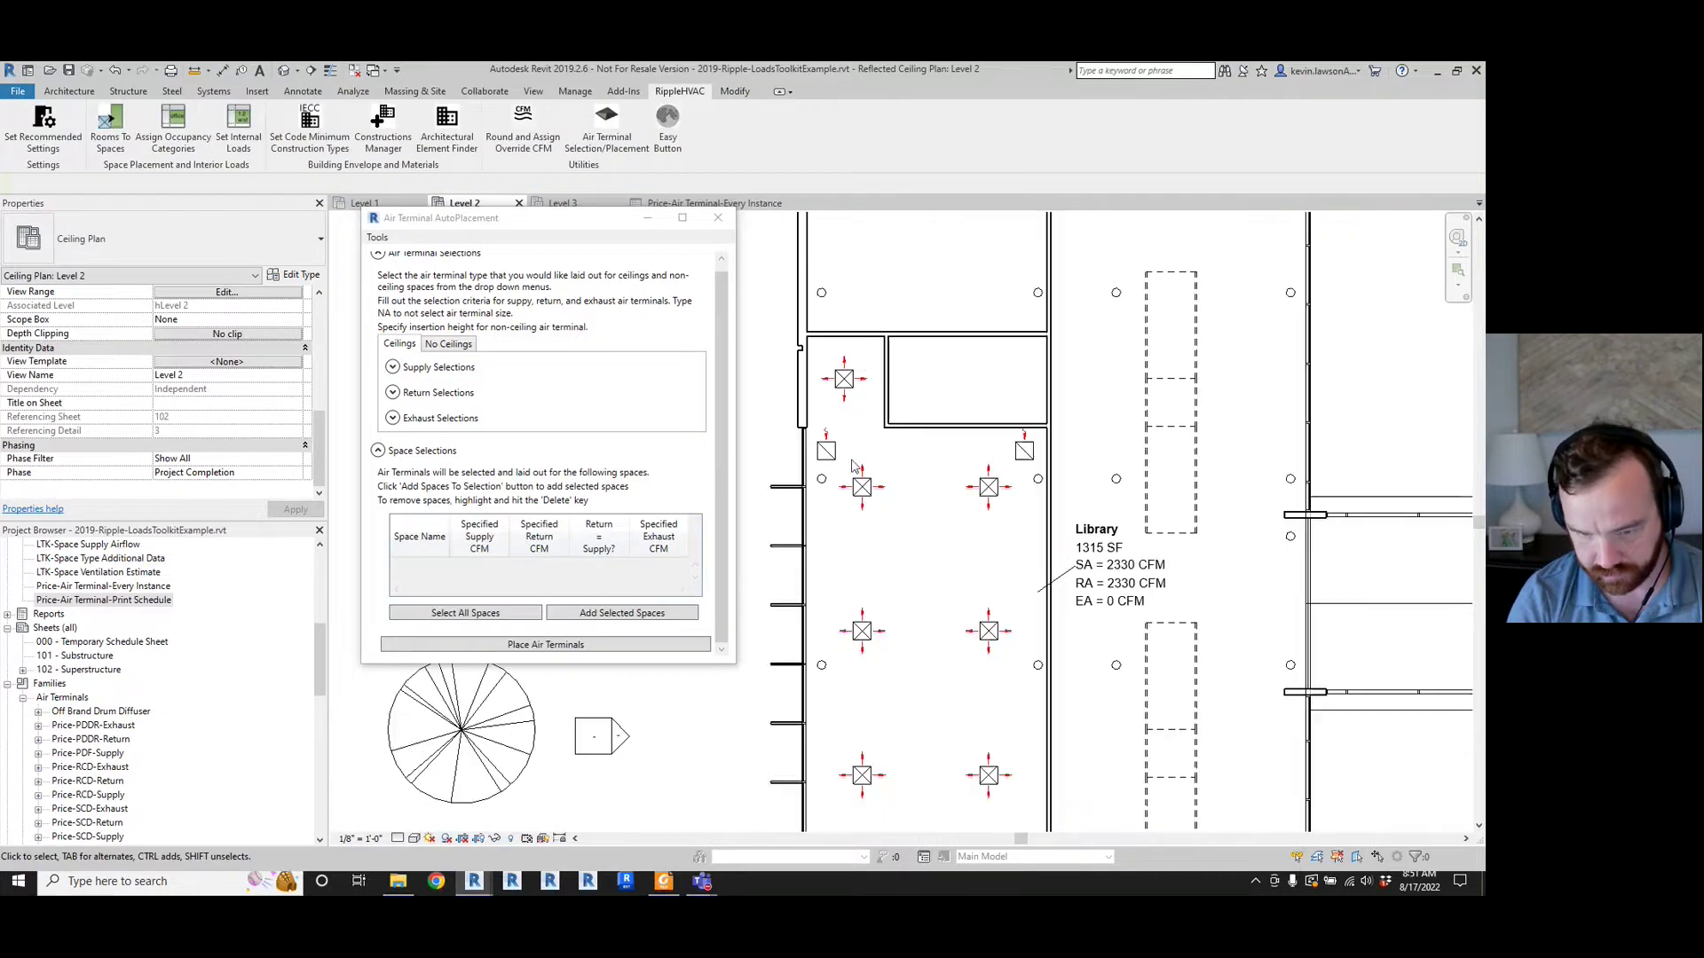
scroll(887, 577, up, 2)
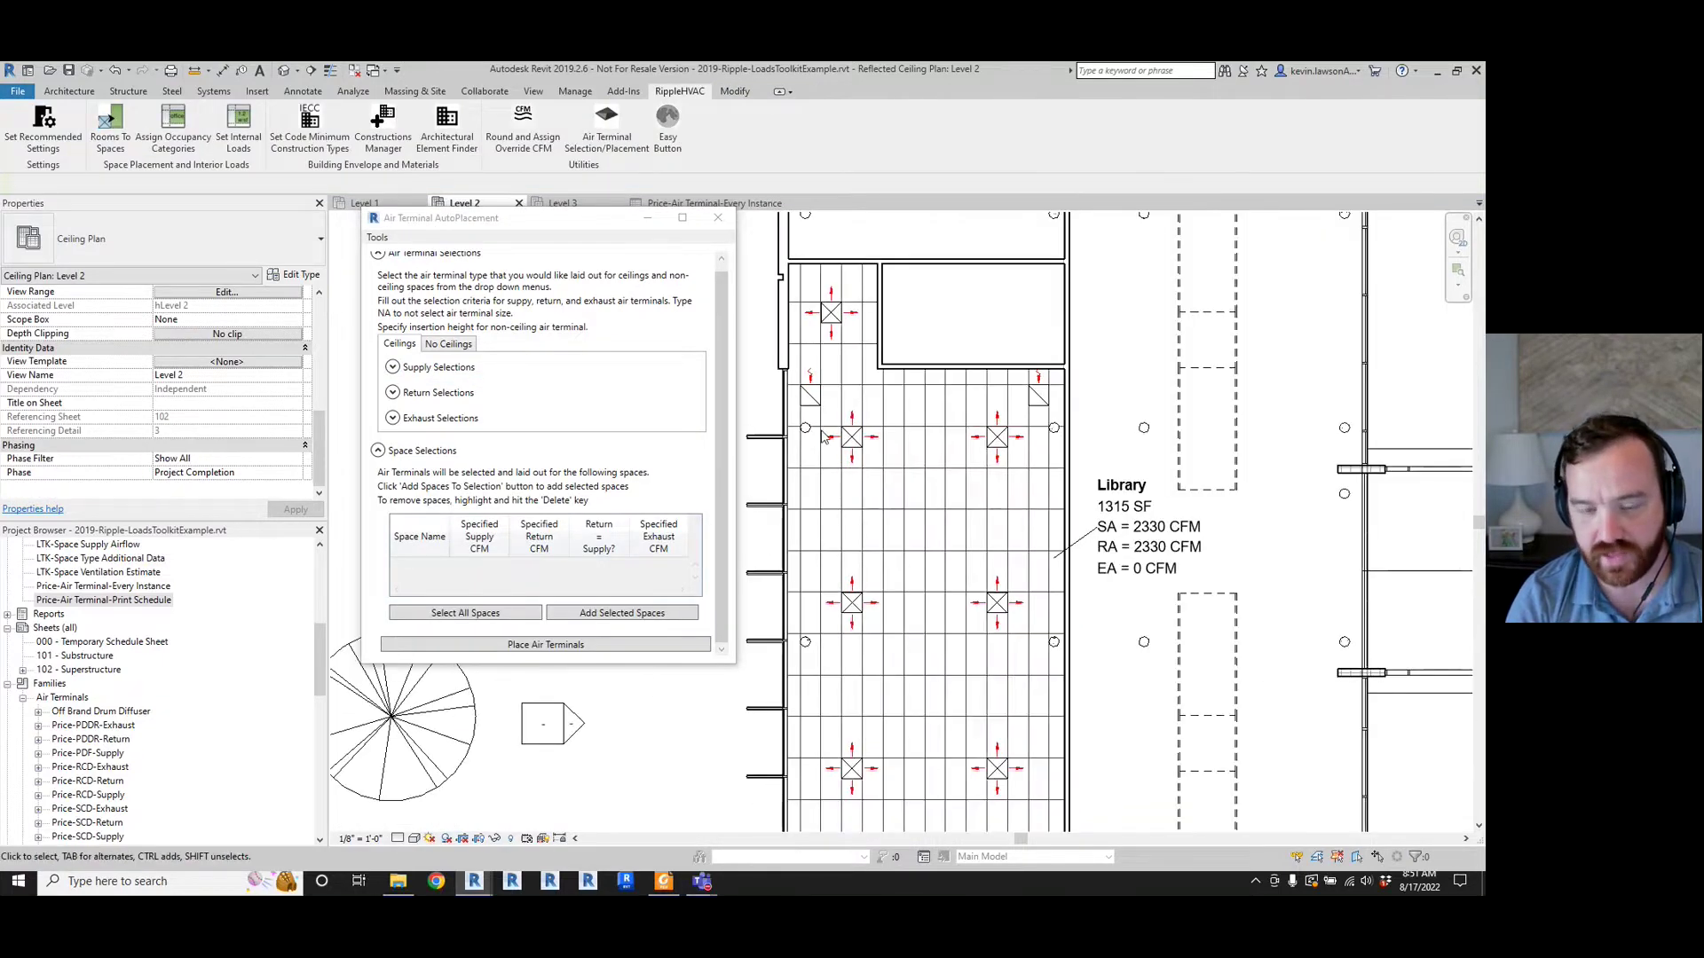
scroll(888, 471, down, 2)
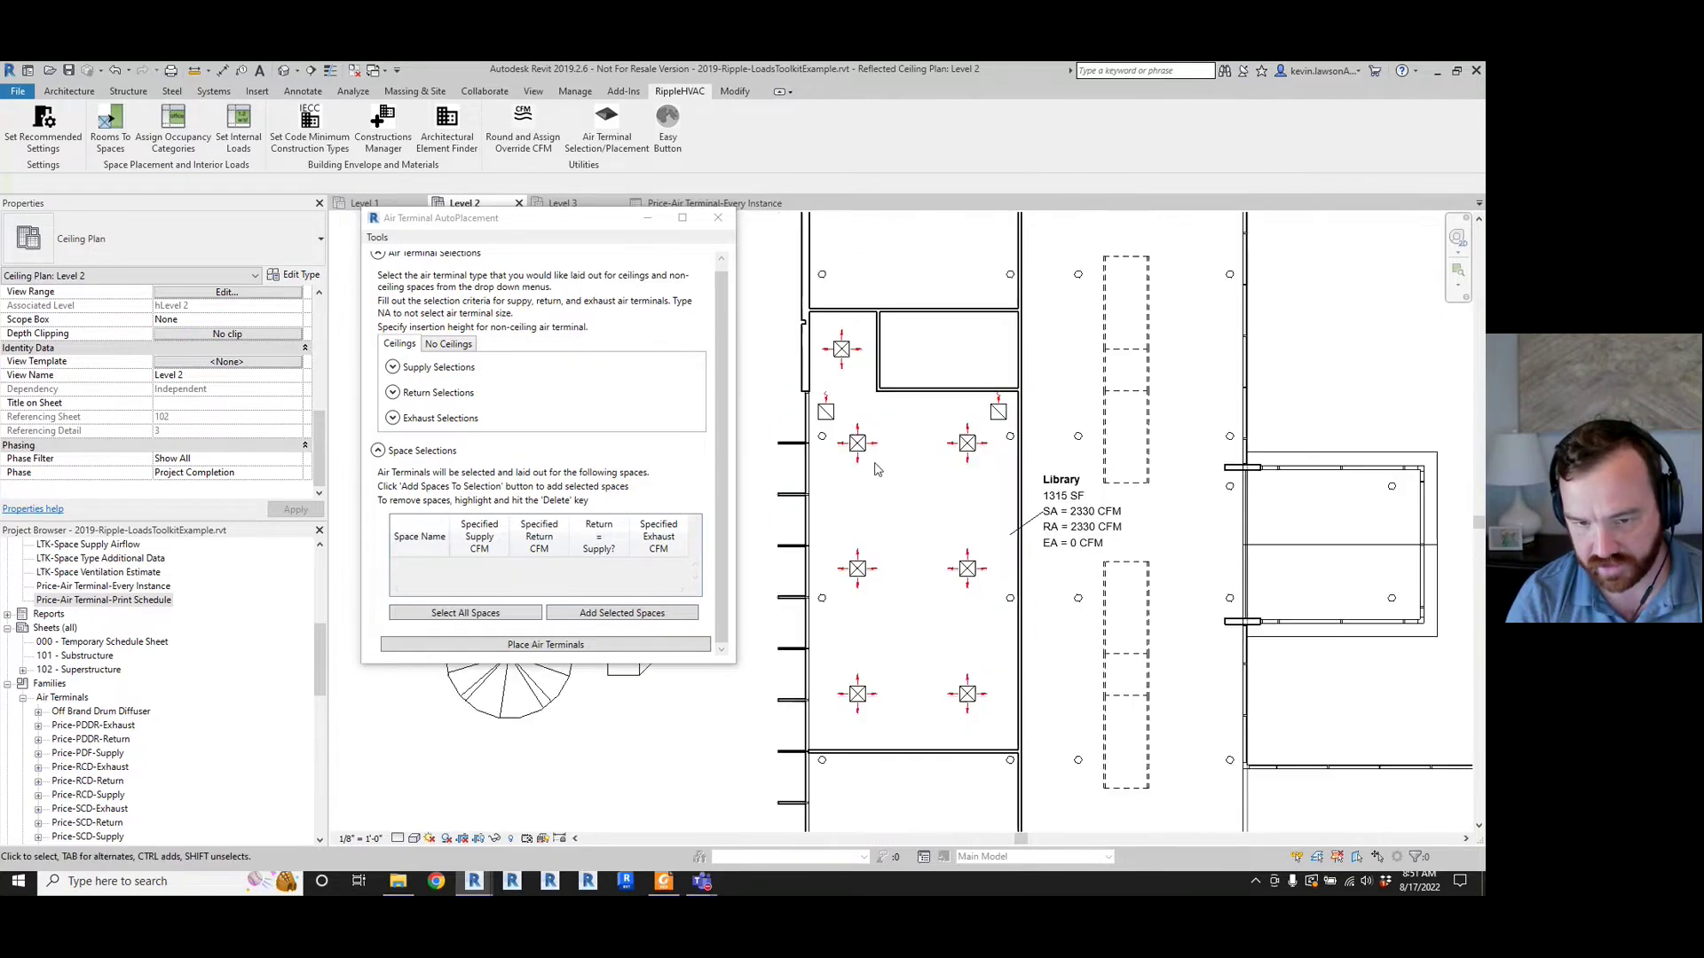
scroll(919, 515, up, 1)
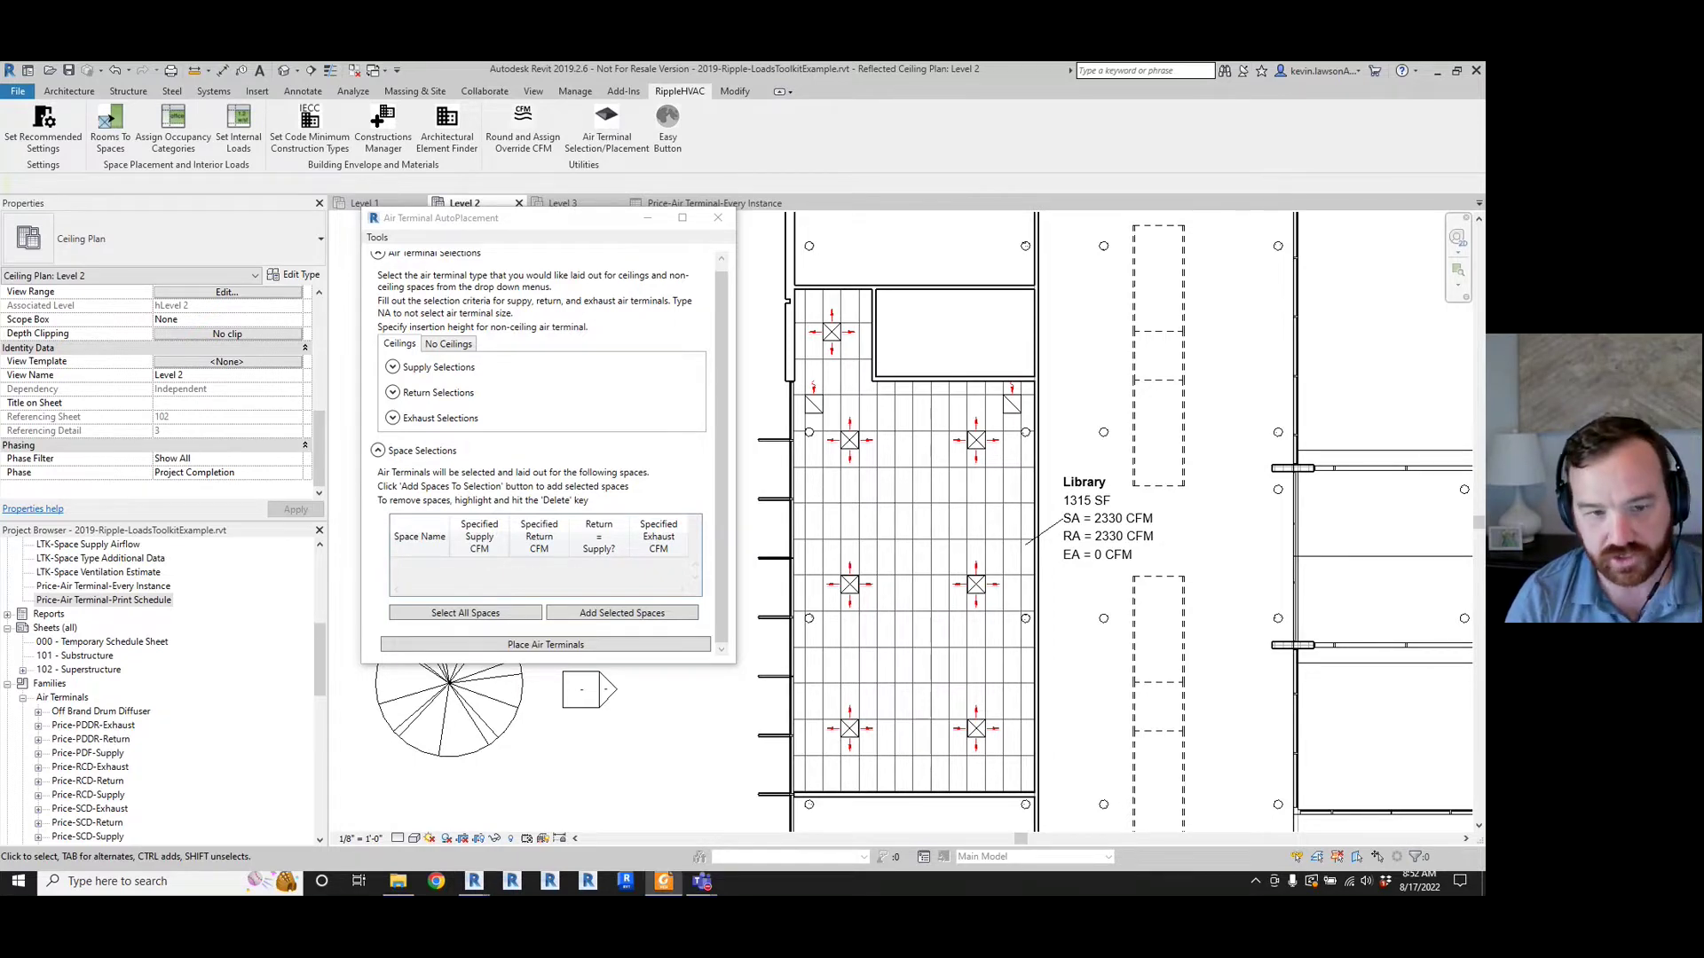
- Switch to Foxit Reader and review the characteristic length and T50 throw sections of the Practical Diffuser Selection and Layout Procedure PDF
click(664, 881)
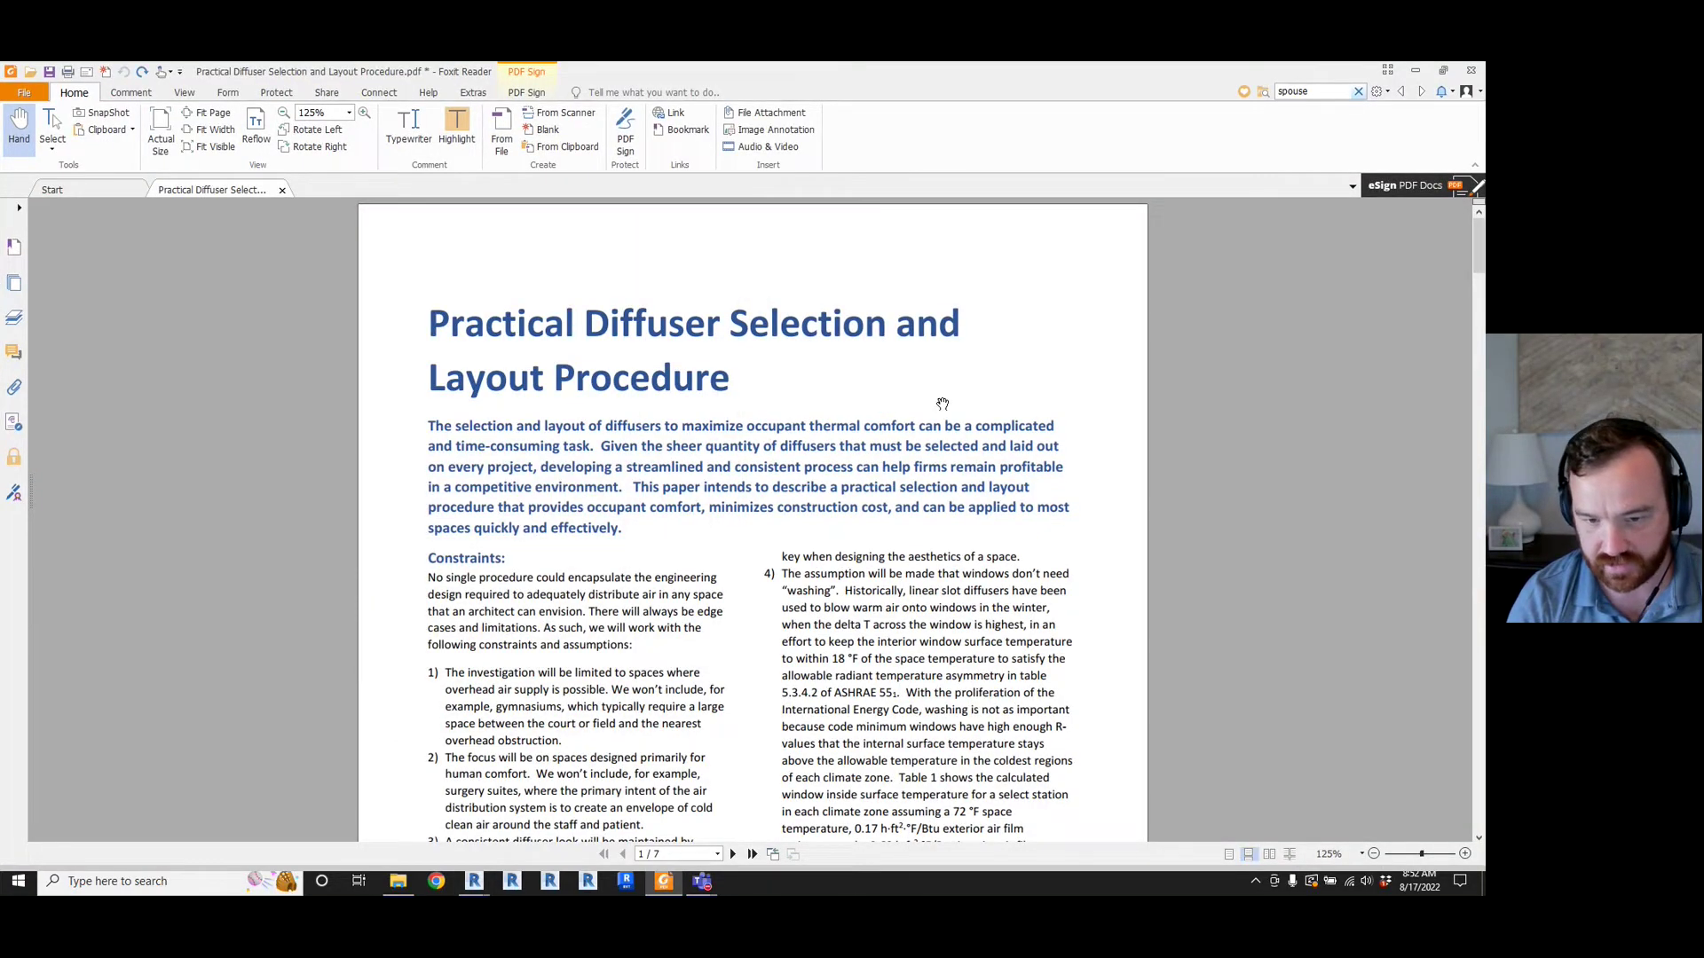
scroll(943, 404, down, 15)
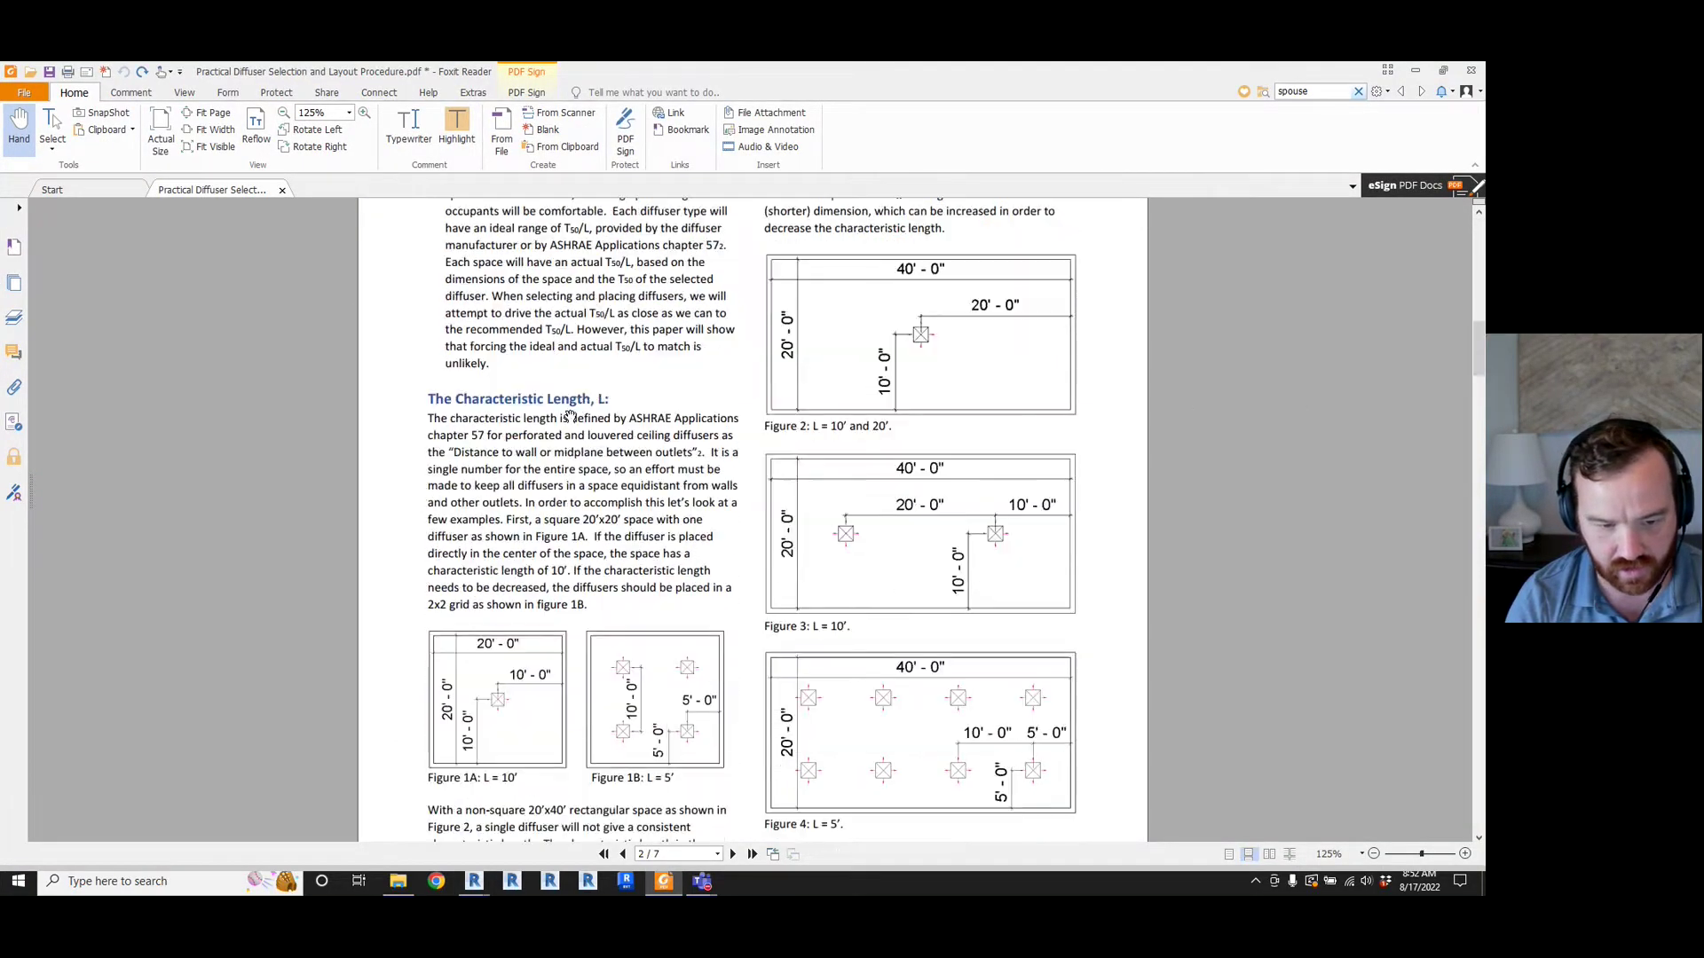
scroll(569, 416, down, 2)
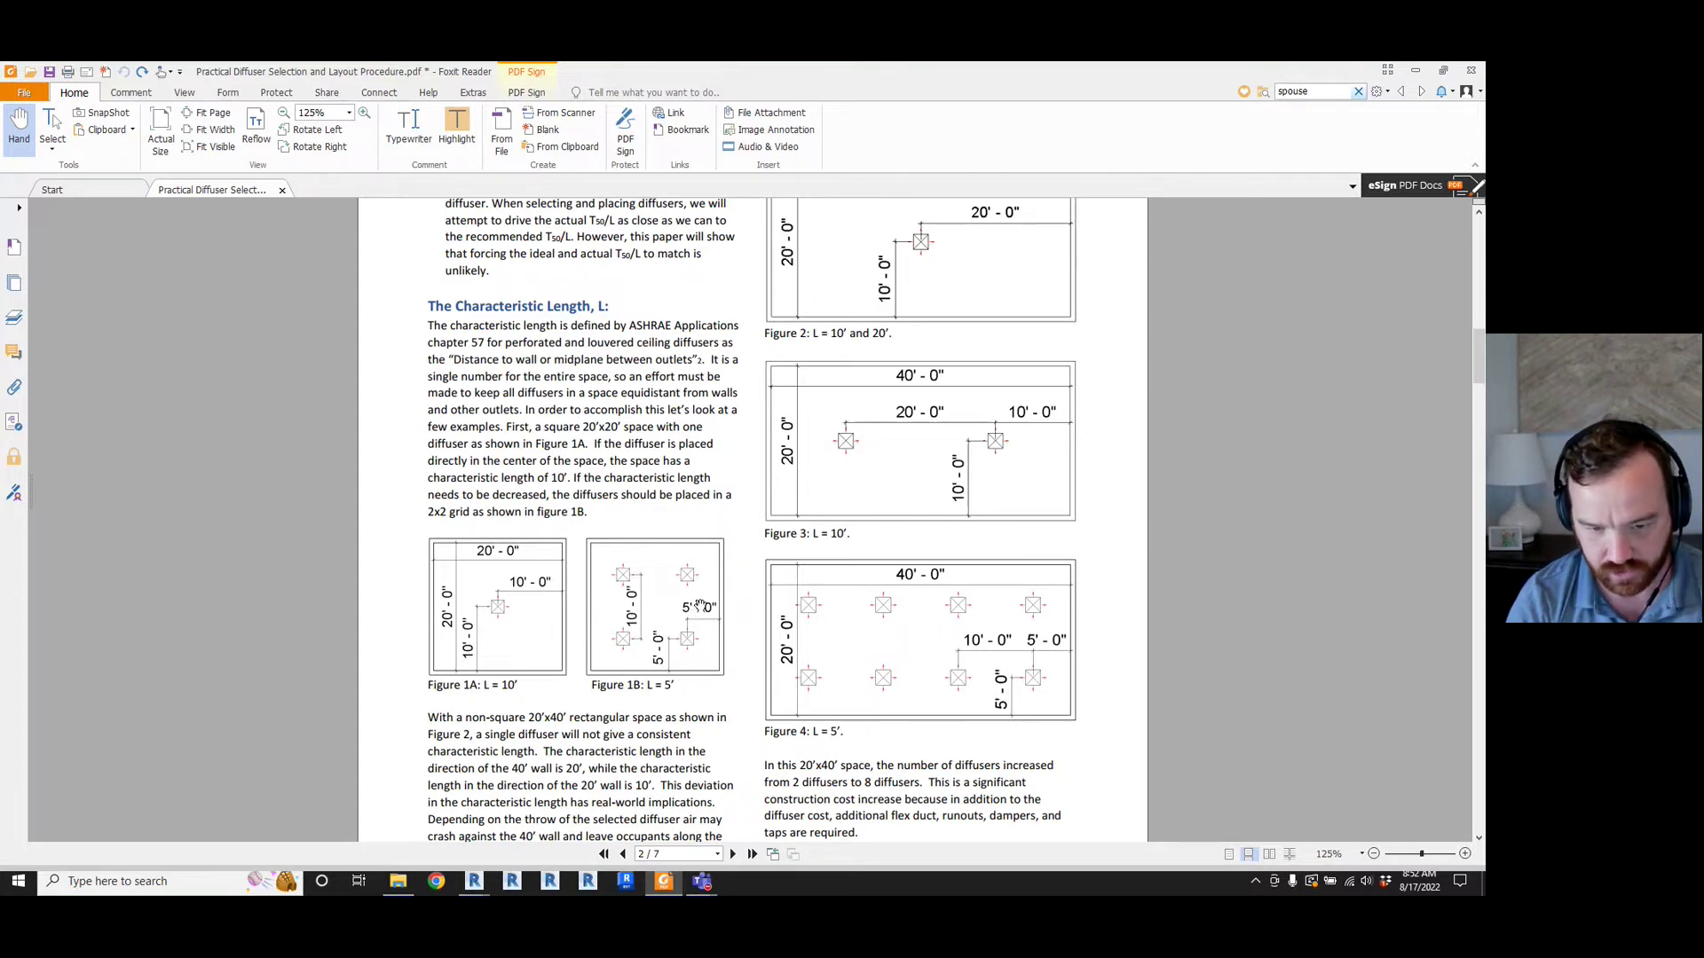
scroll(700, 606, down, 20)
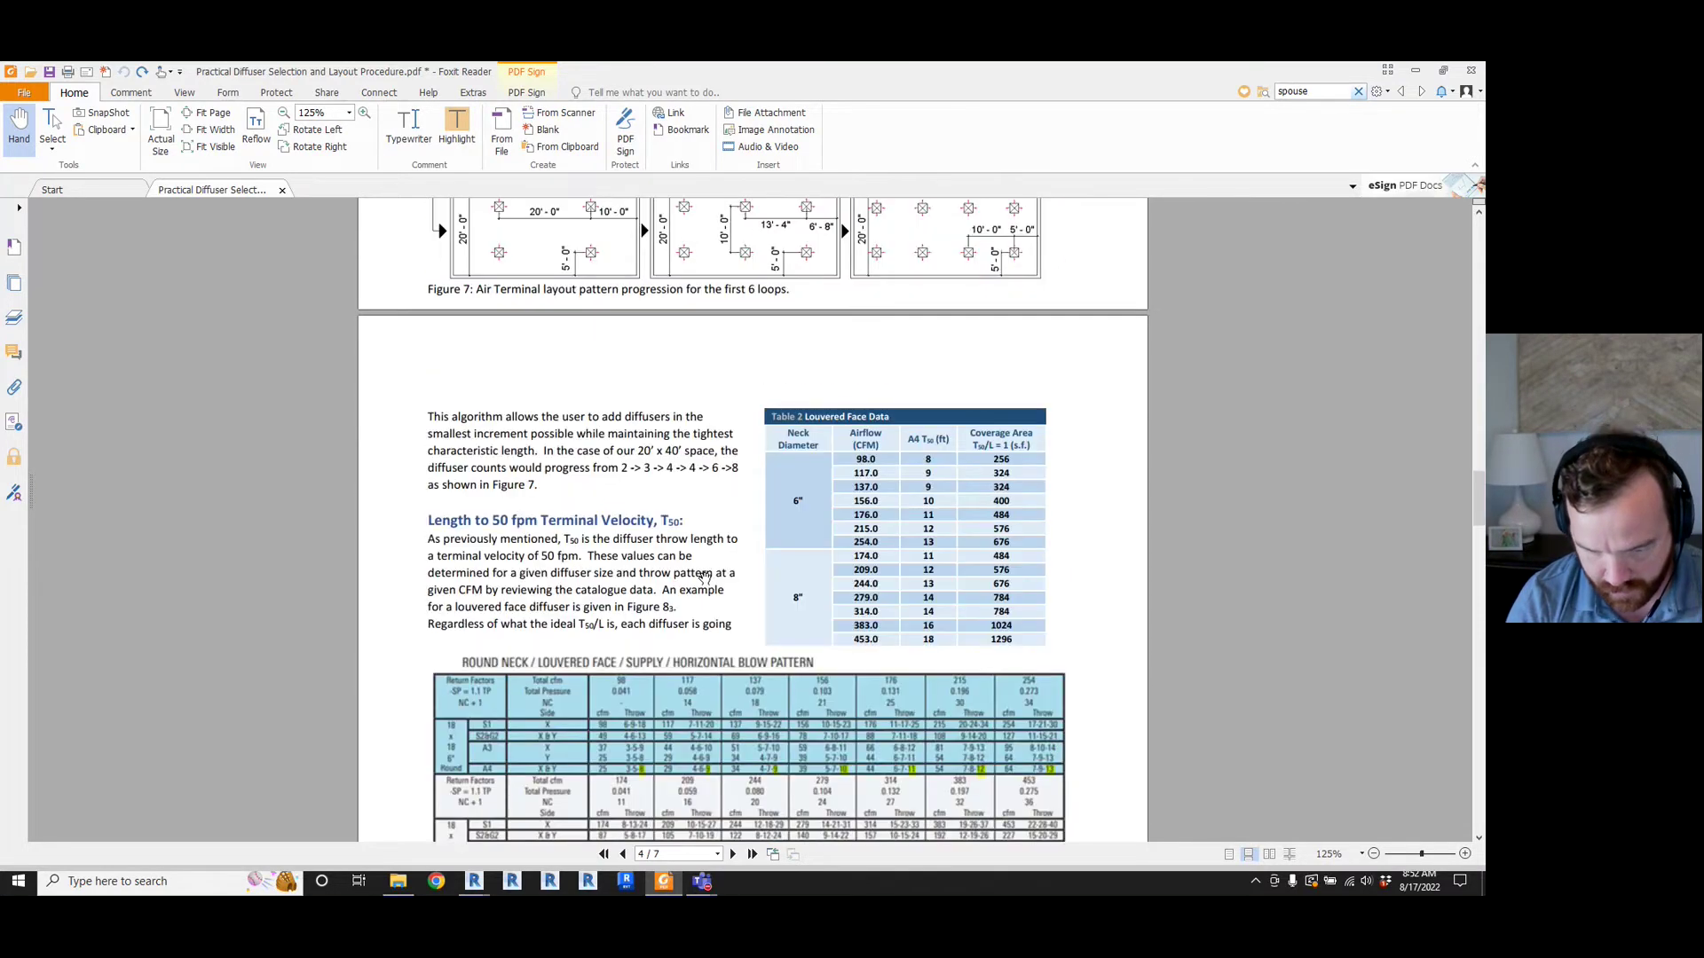
scroll(674, 492, up, 3)
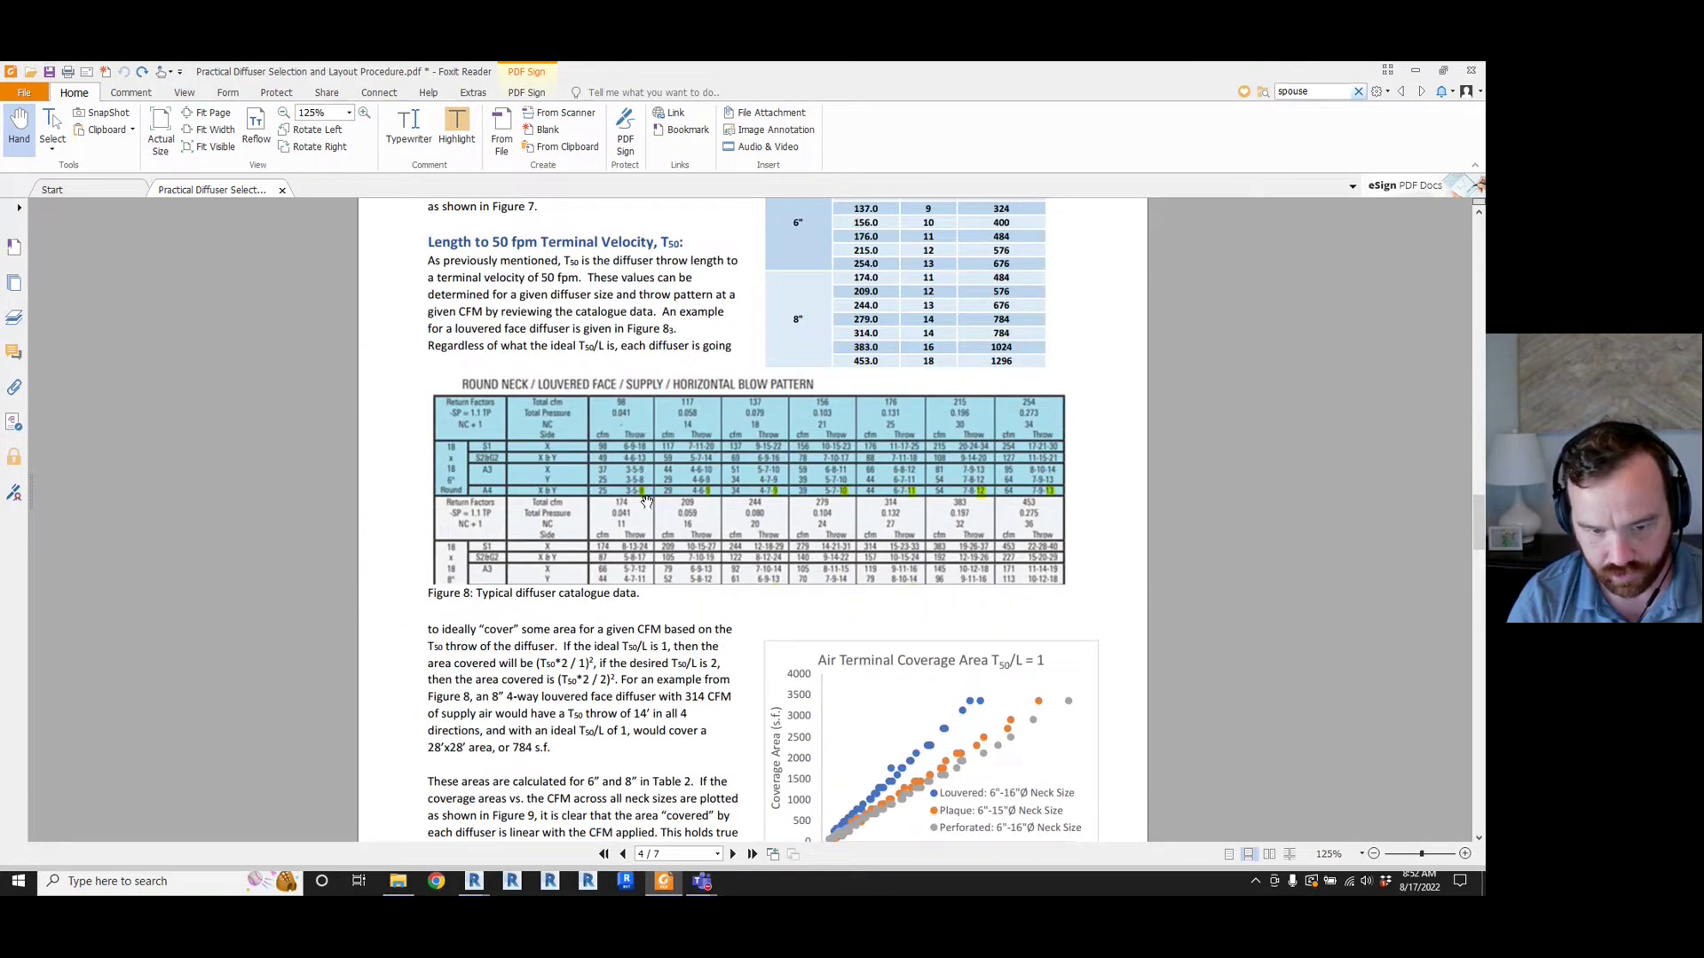
- Review the PDF's characteristic length figures, diffuser grid algorithm and air terminal layout progression across Figures 1 to 7
scroll(721, 511, down, 1)
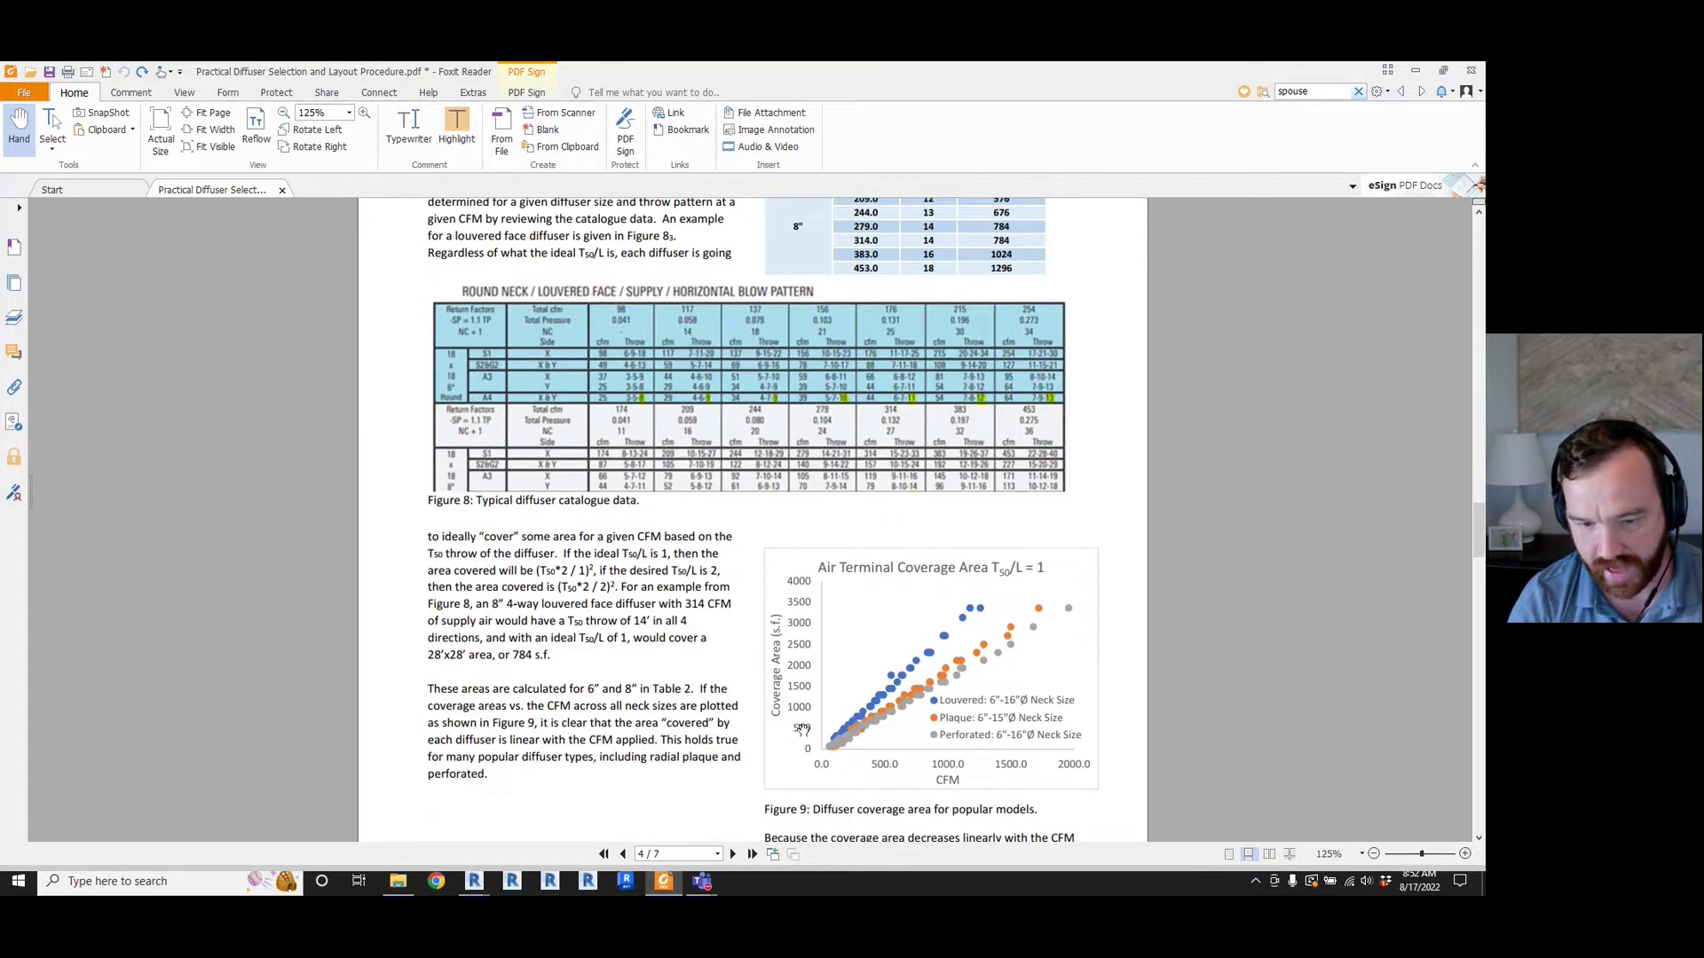
scroll(645, 691, up, 20)
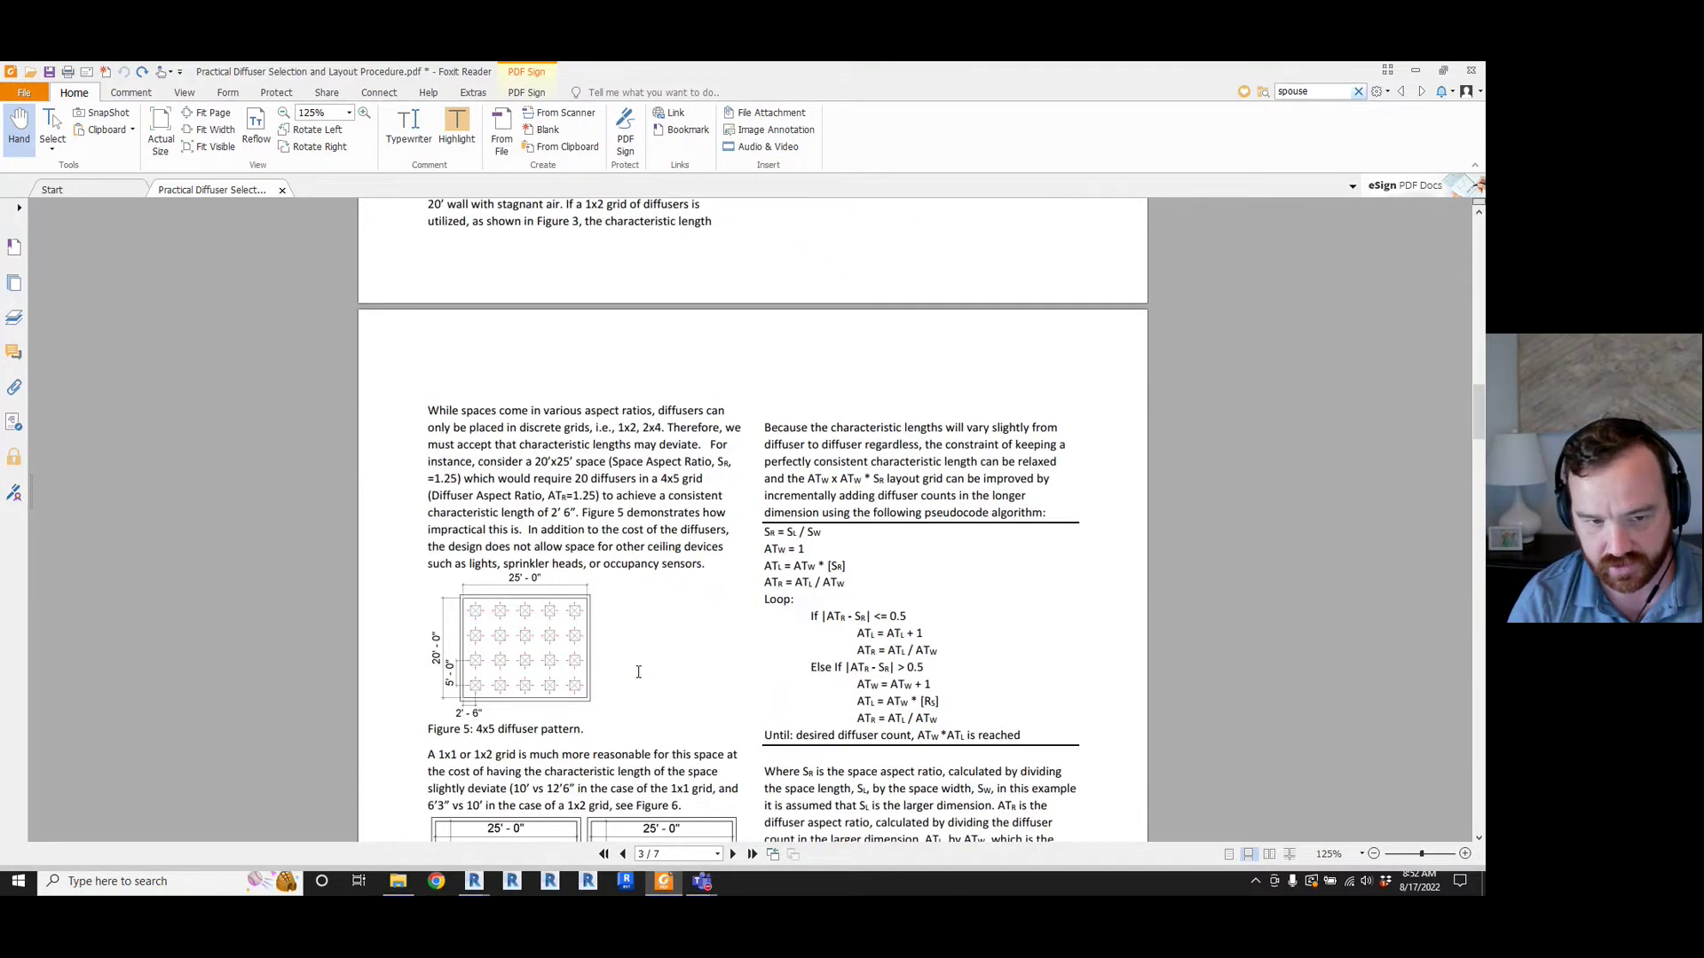
scroll(639, 672, up, 4)
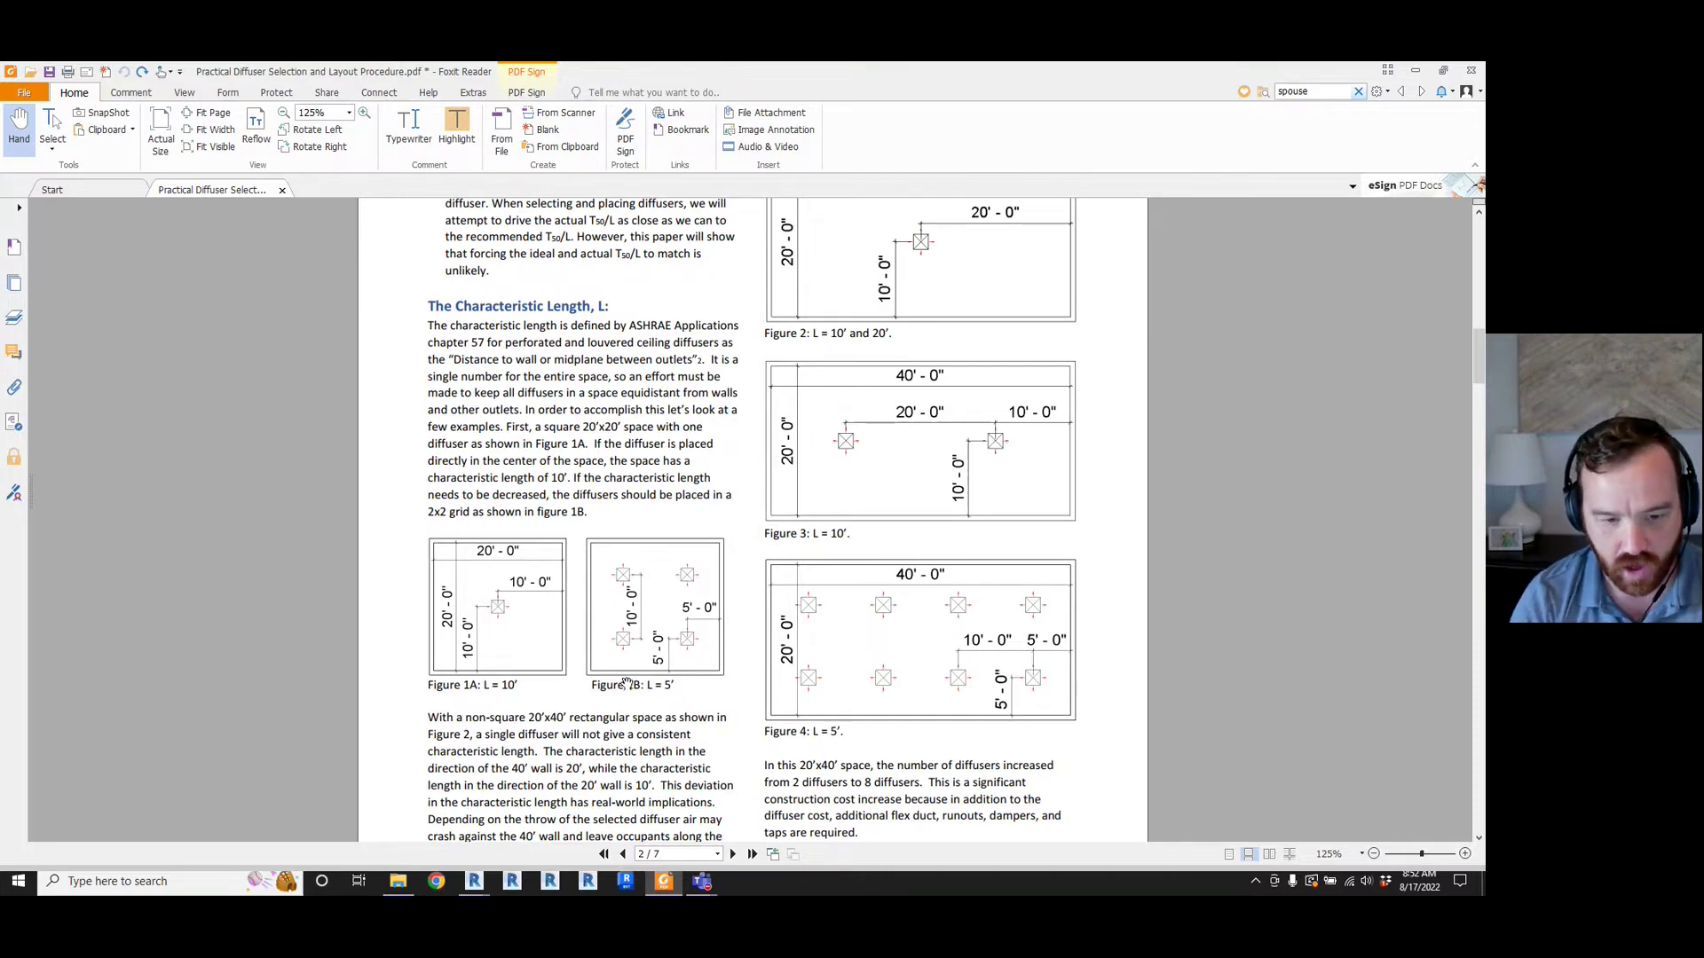
scroll(635, 662, down, 3)
scroll(635, 661, up, 2)
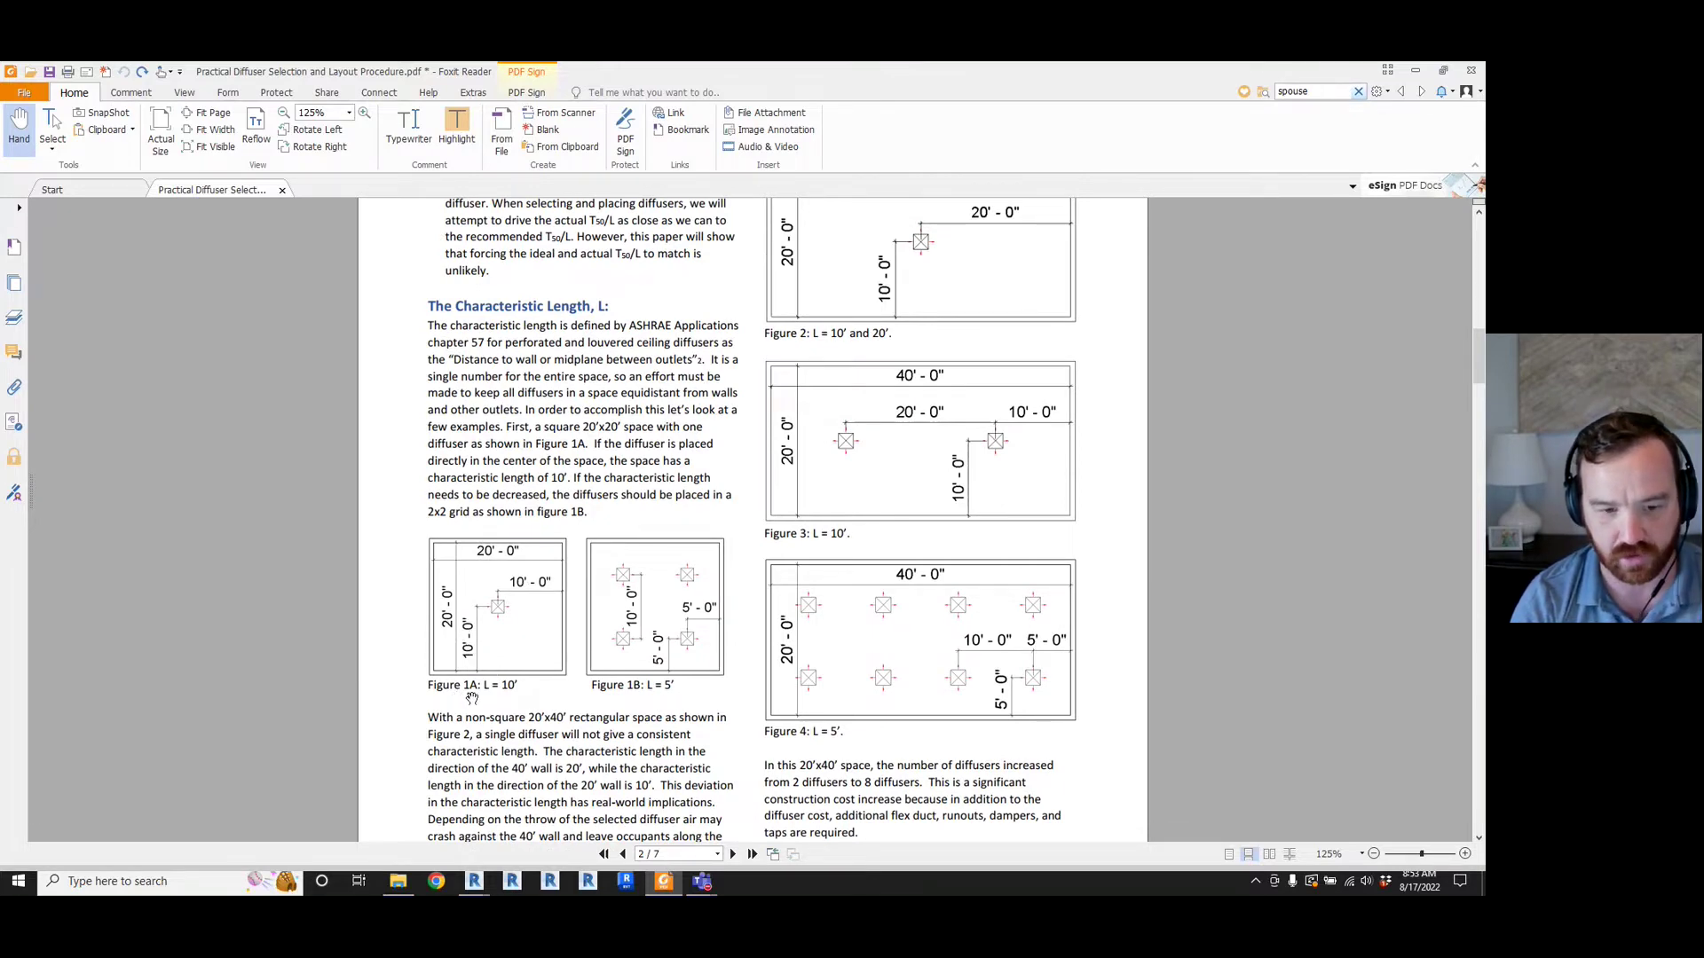
scroll(472, 699, down, 1)
scroll(381, 621, up, 3)
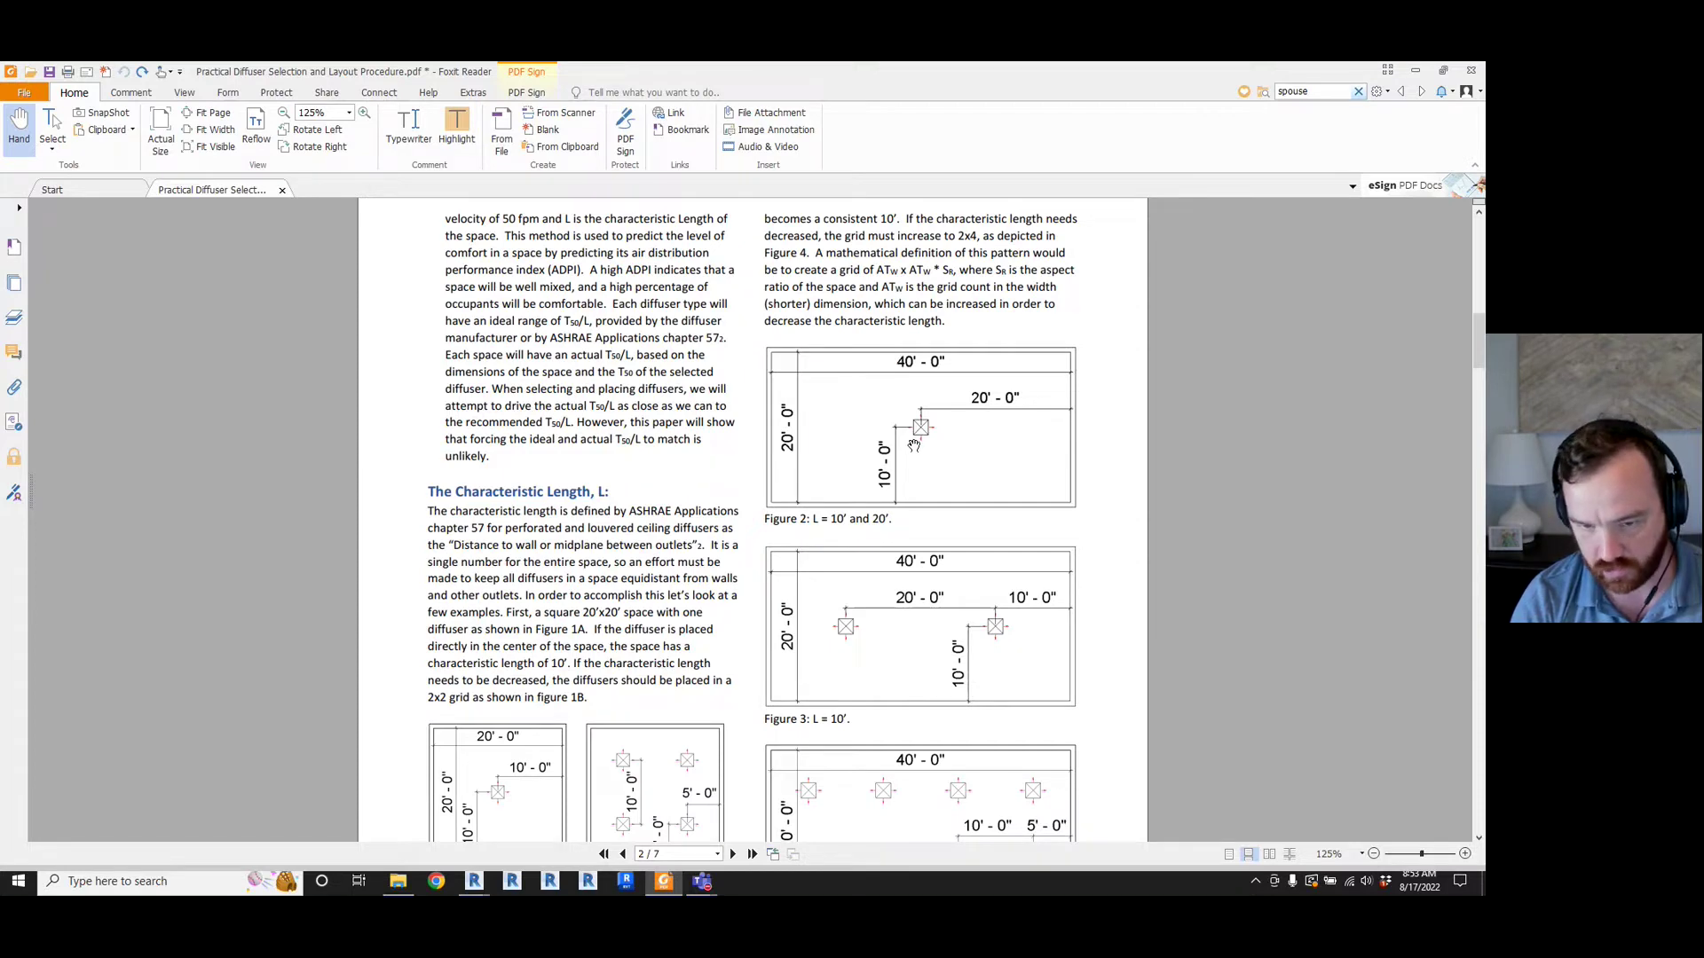
scroll(924, 432, down, 2)
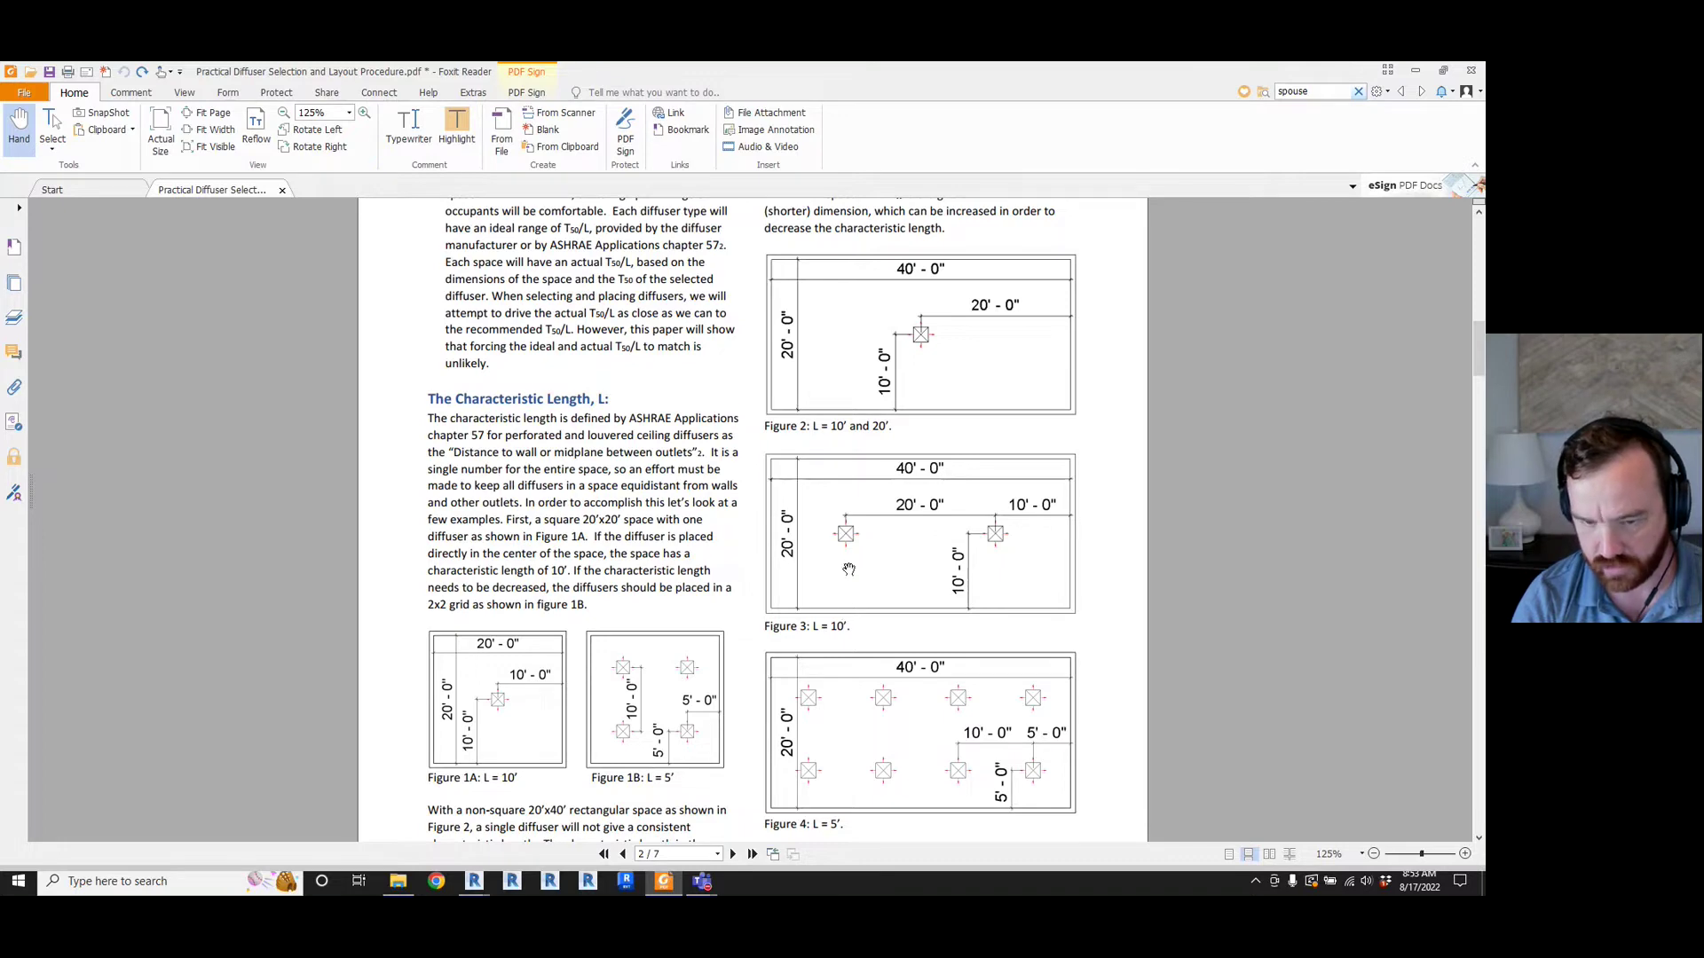
scroll(865, 532, down, 2)
scroll(841, 485, down, 2)
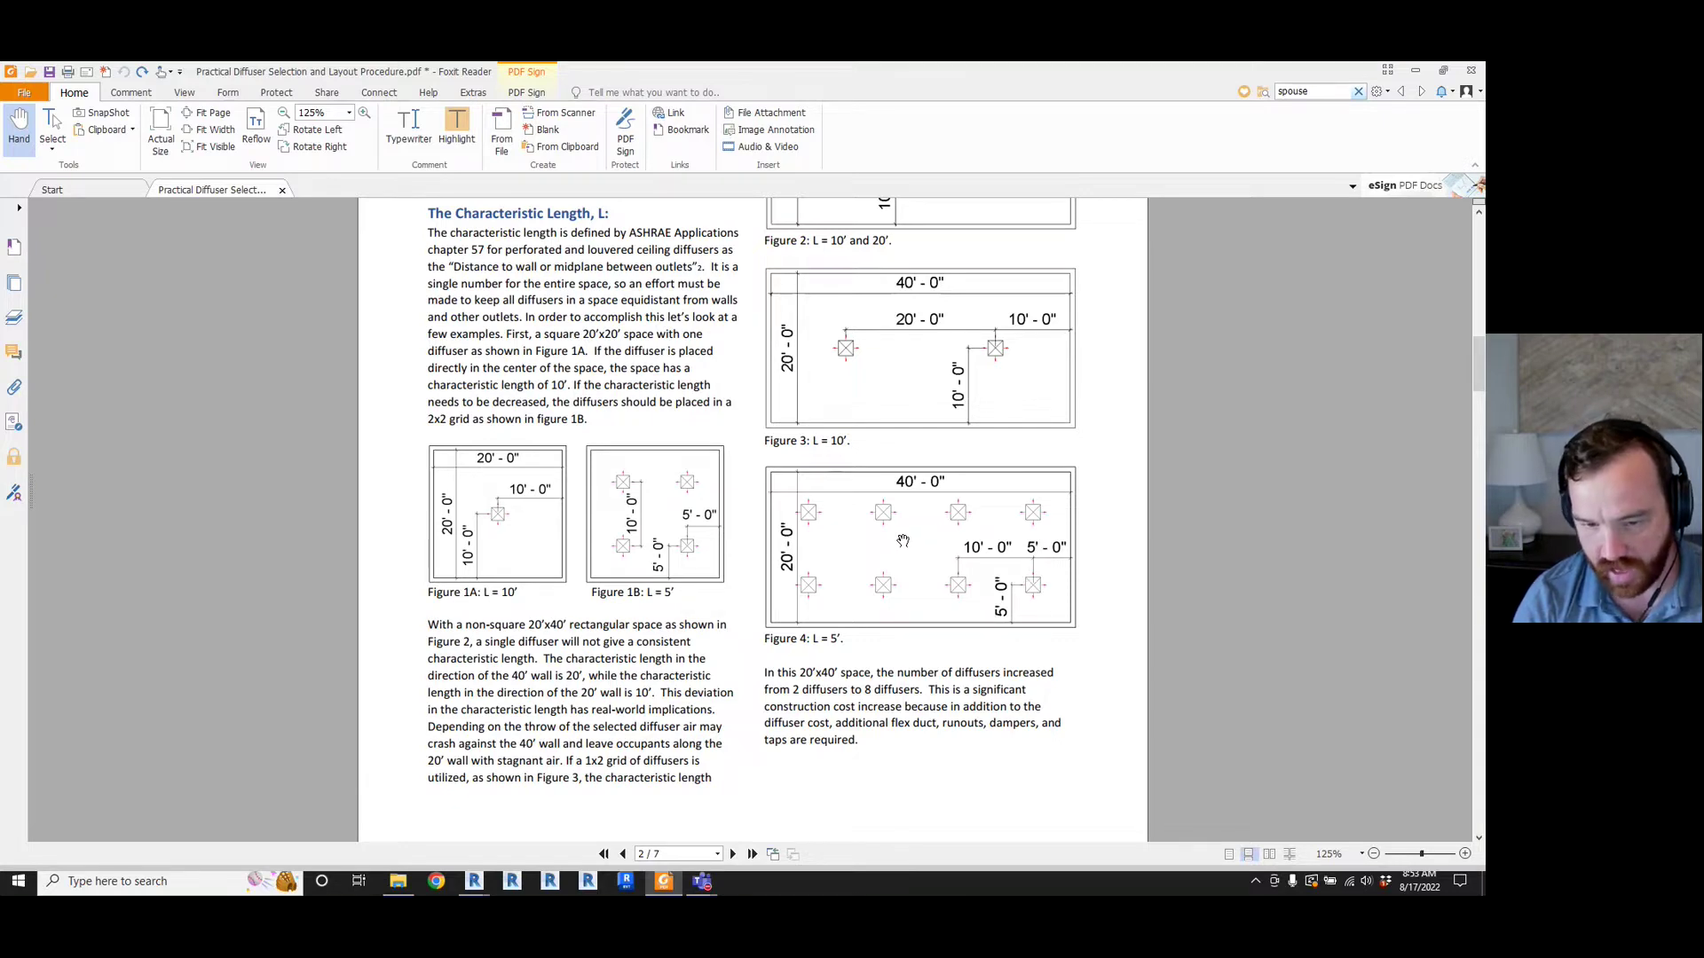
scroll(902, 541, down, 10)
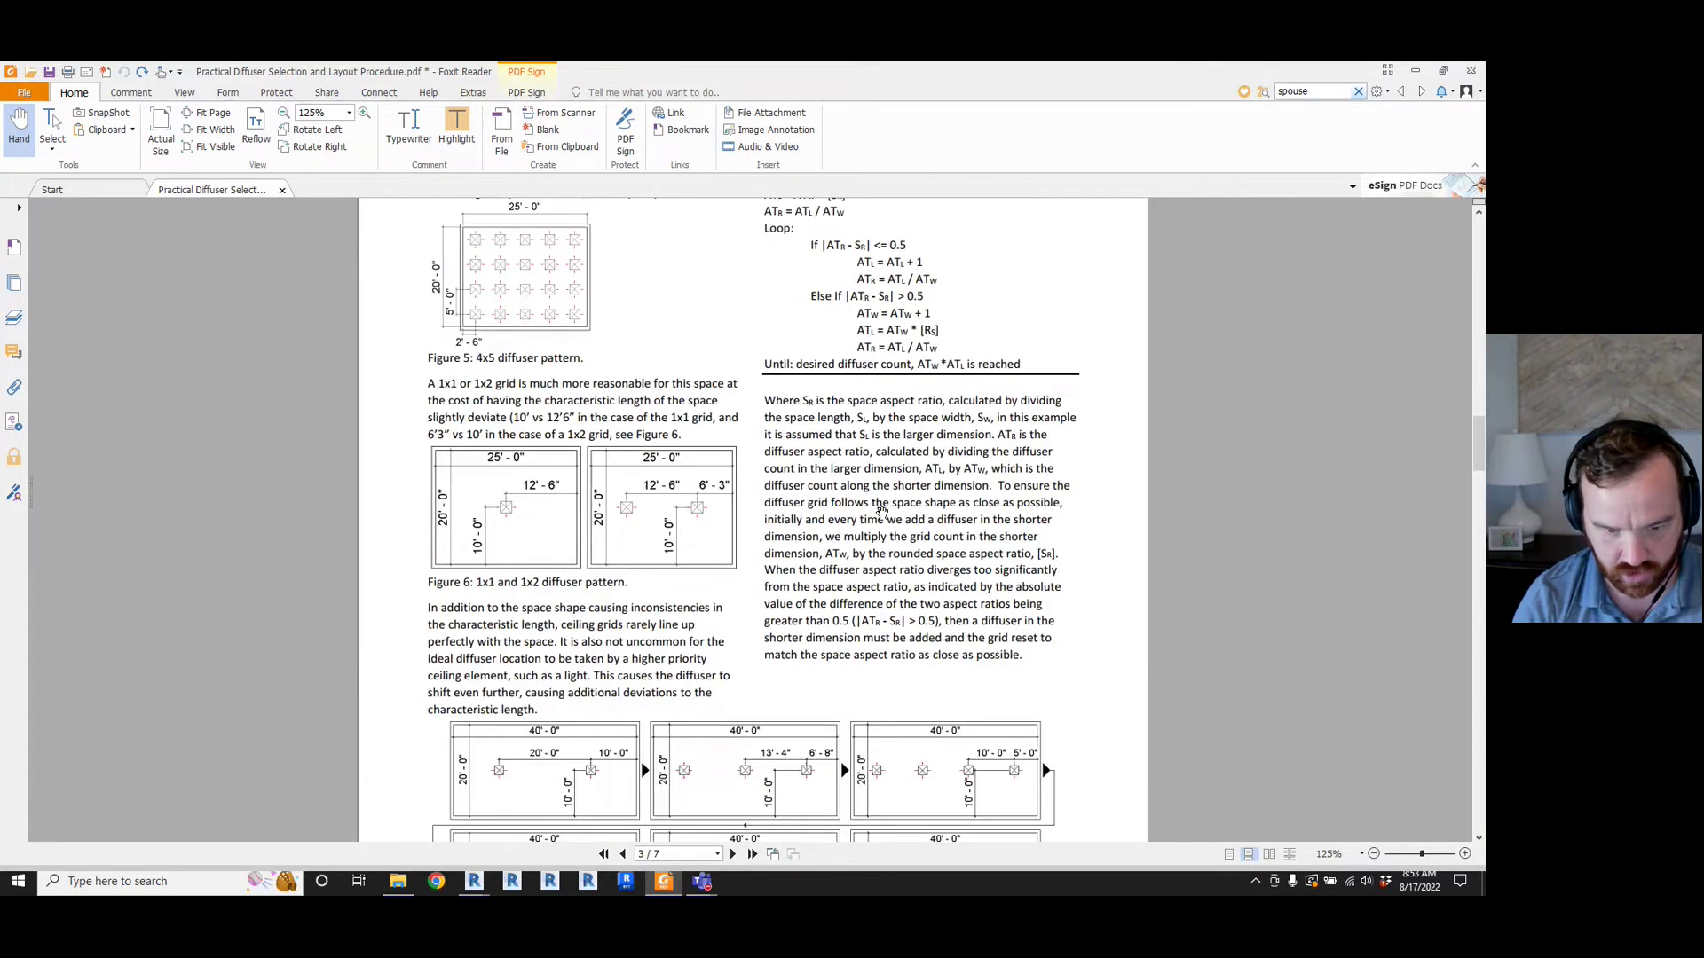
scroll(881, 512, down, 3)
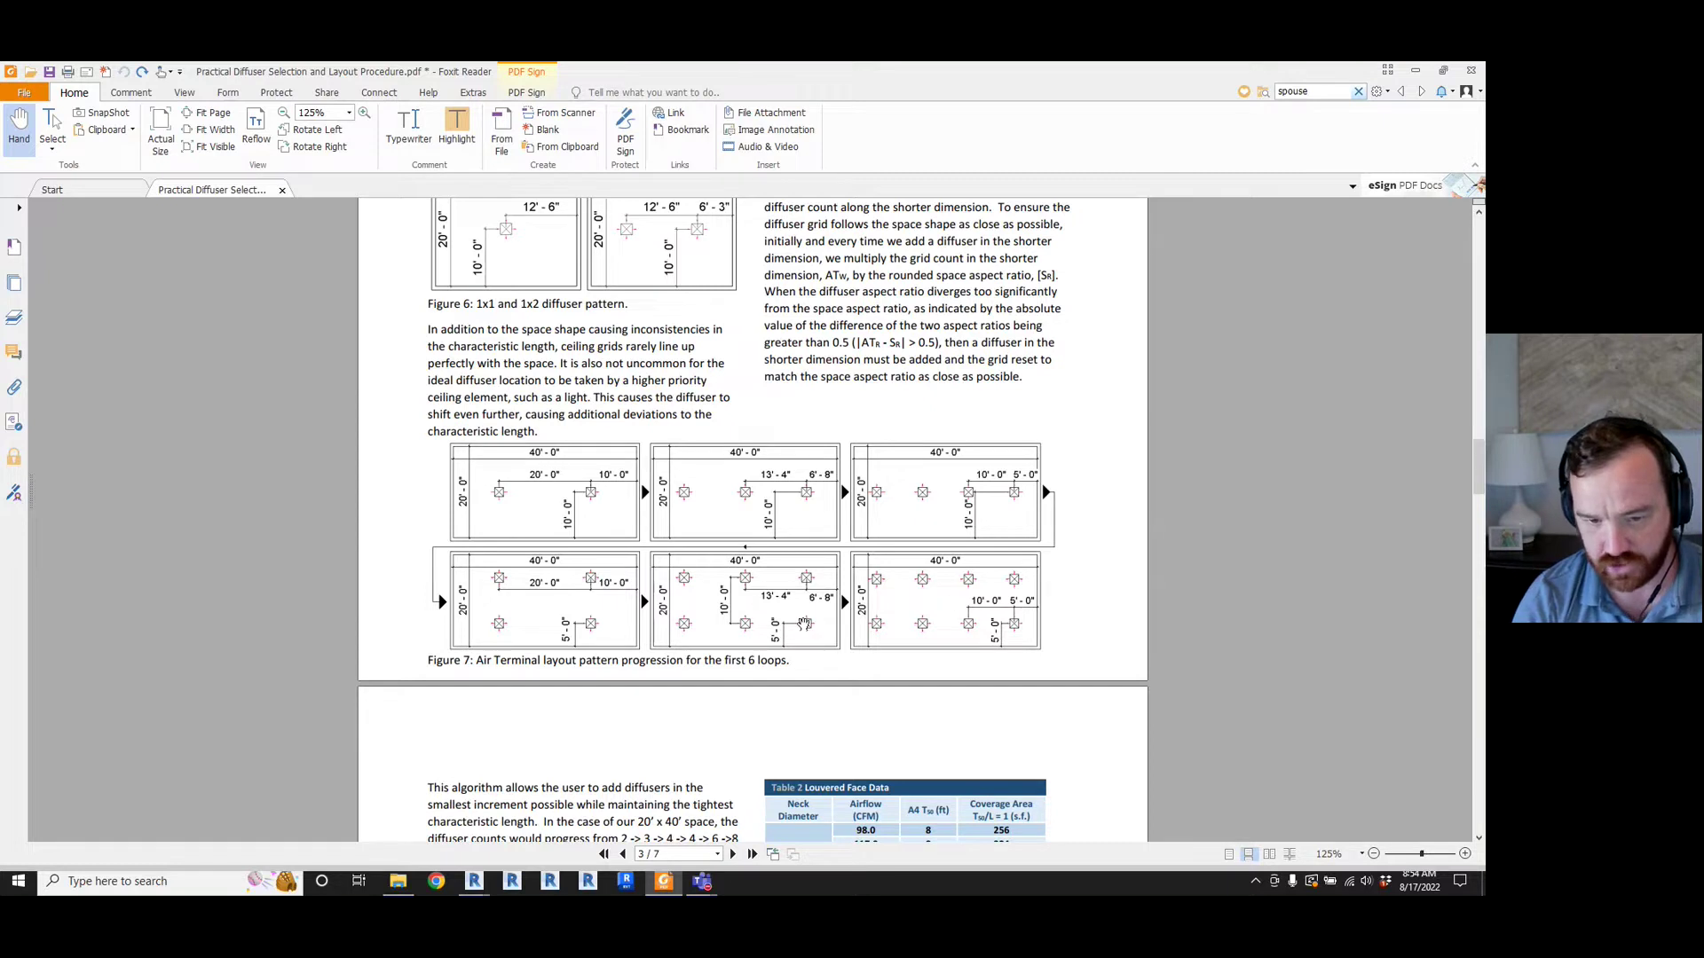
- Switch to Revit's Air Terminal AutoPlacement window, review the Price SPD ceiling supply criteria and minimize the PDF reader
click(473, 879)
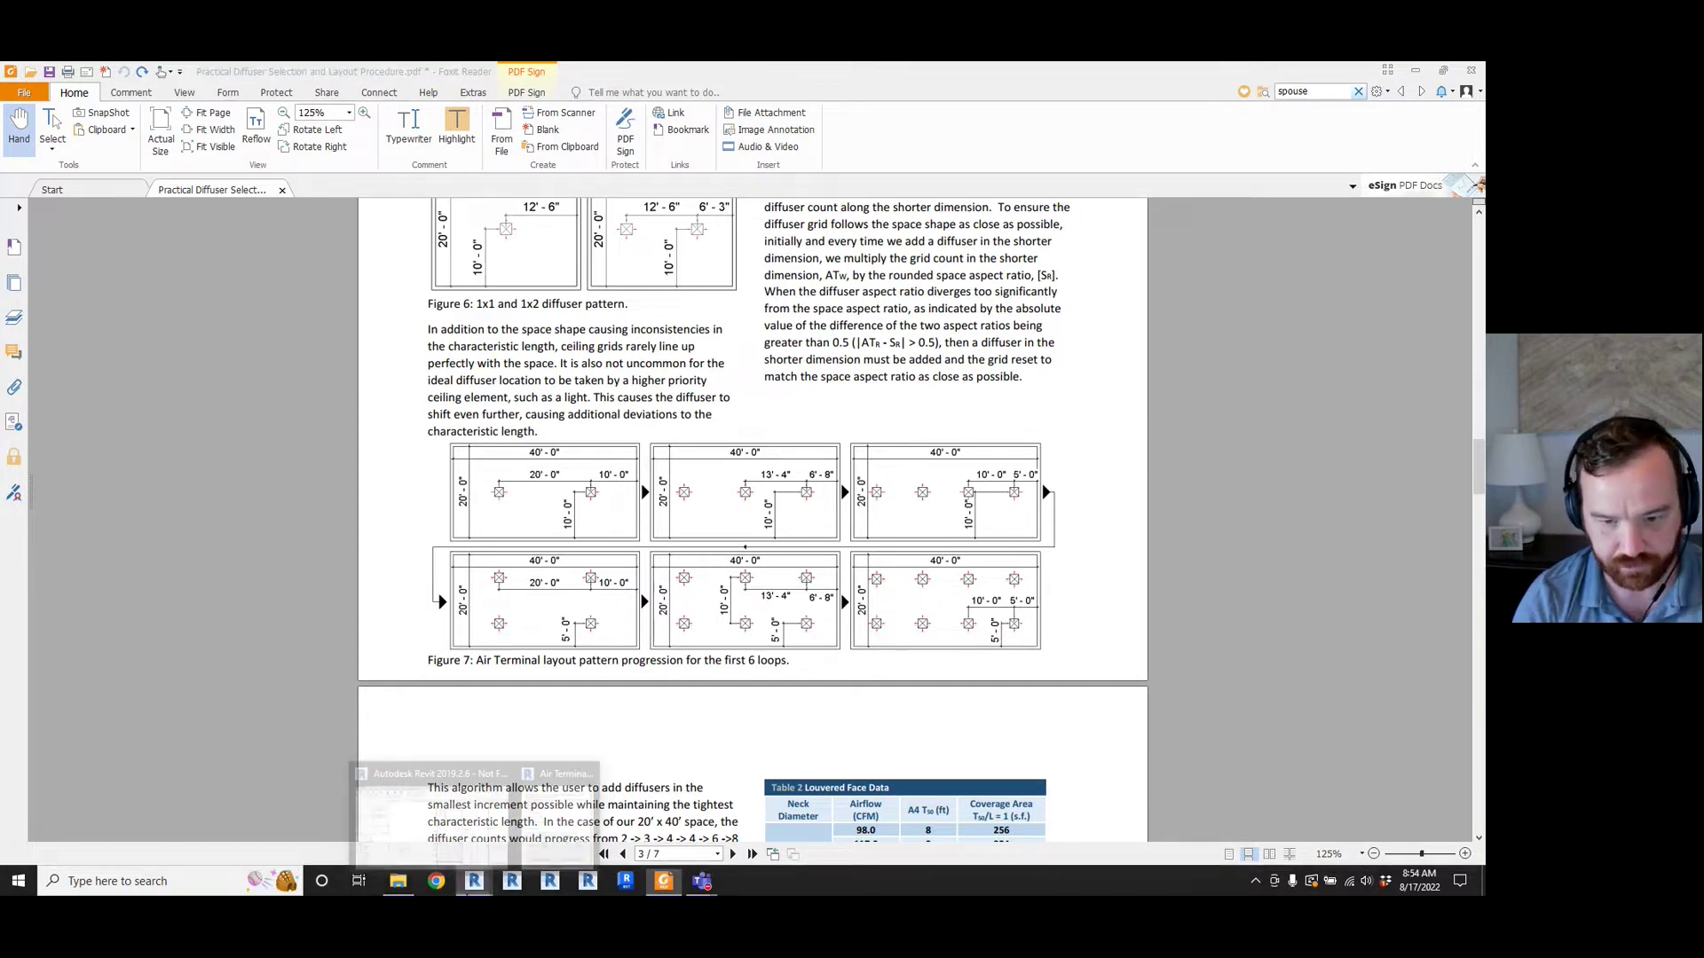
click(553, 828)
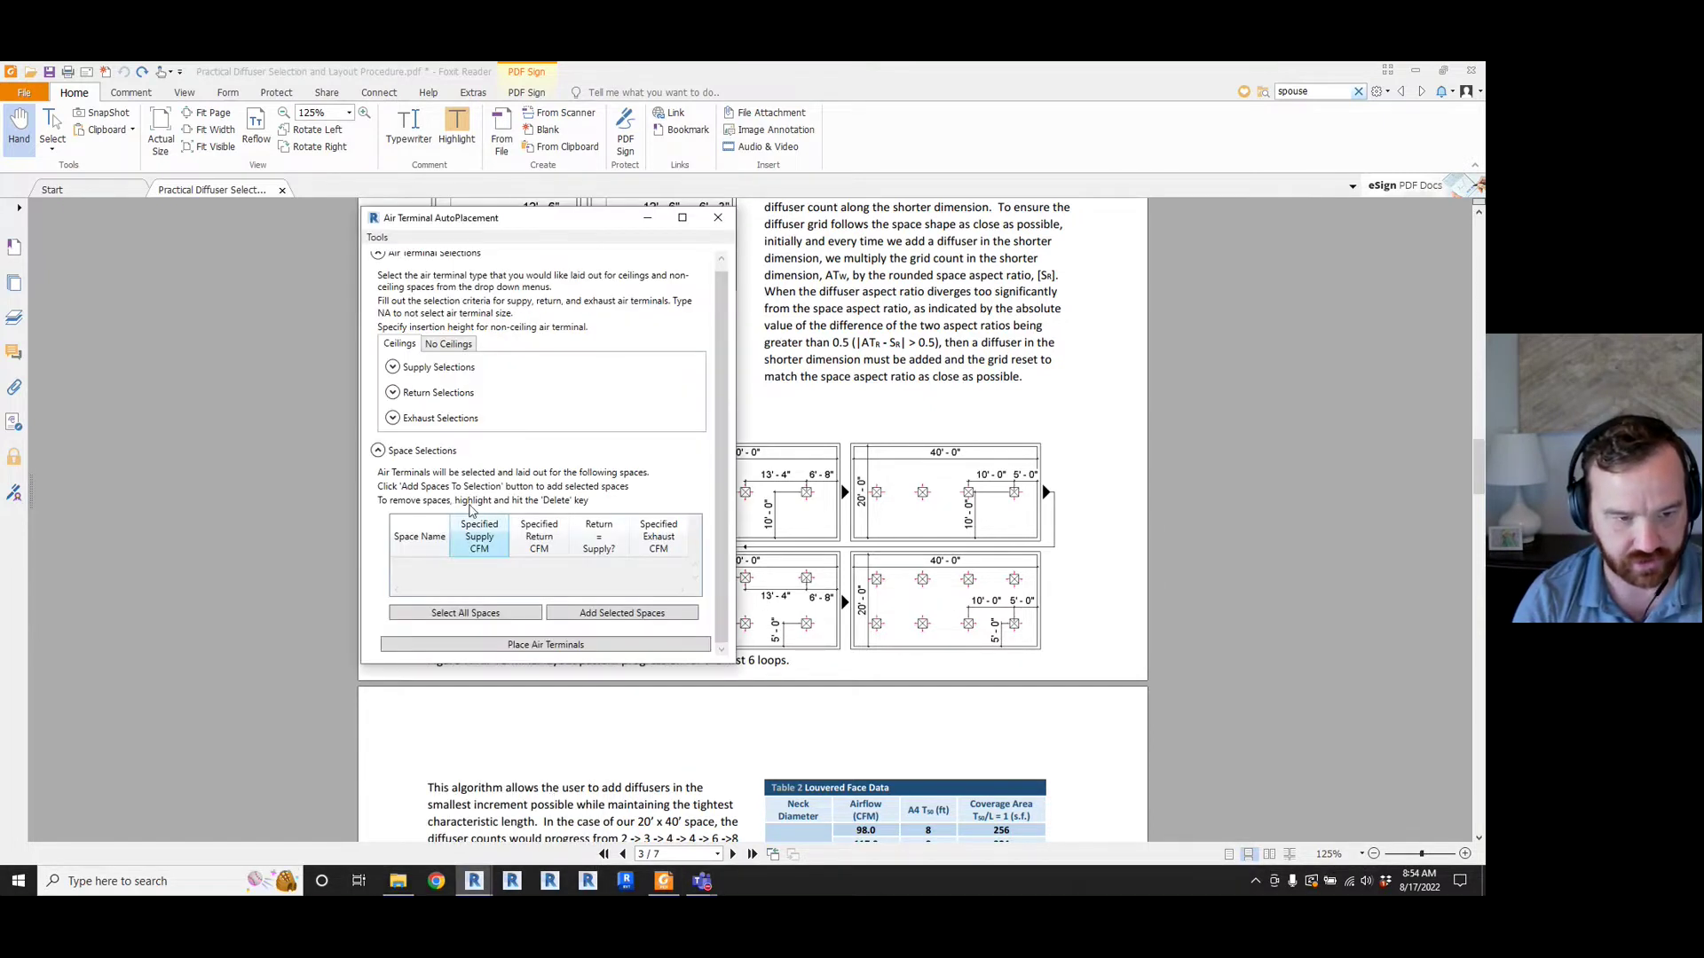
click(391, 367)
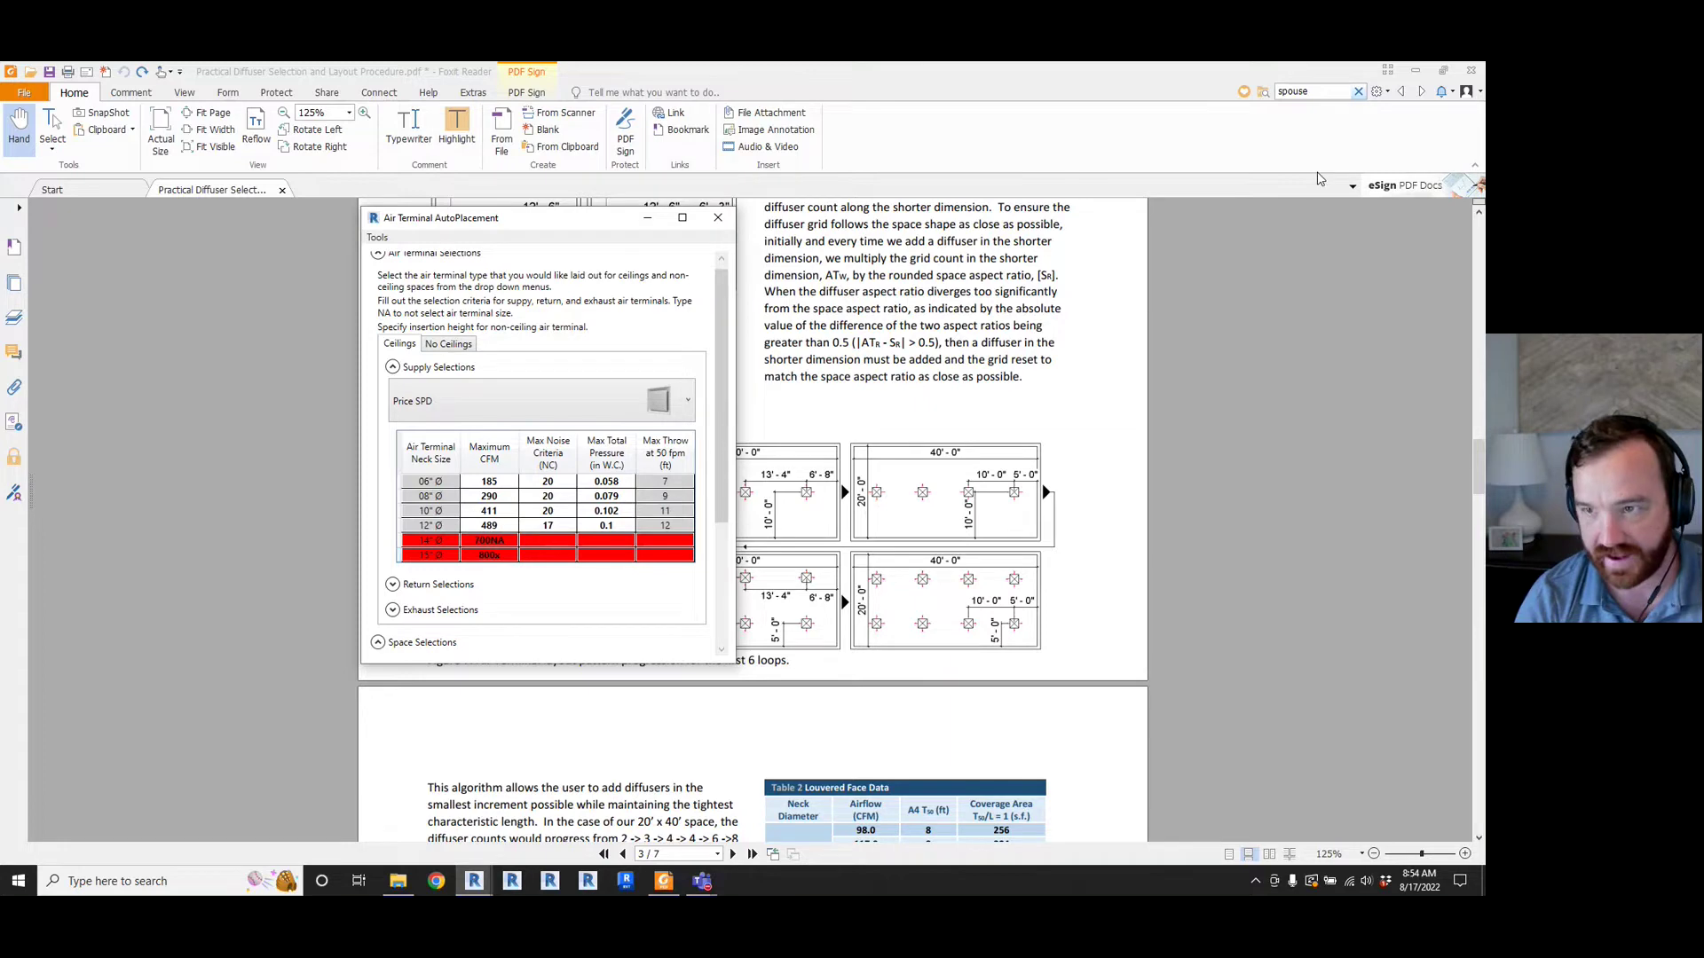
click(1418, 71)
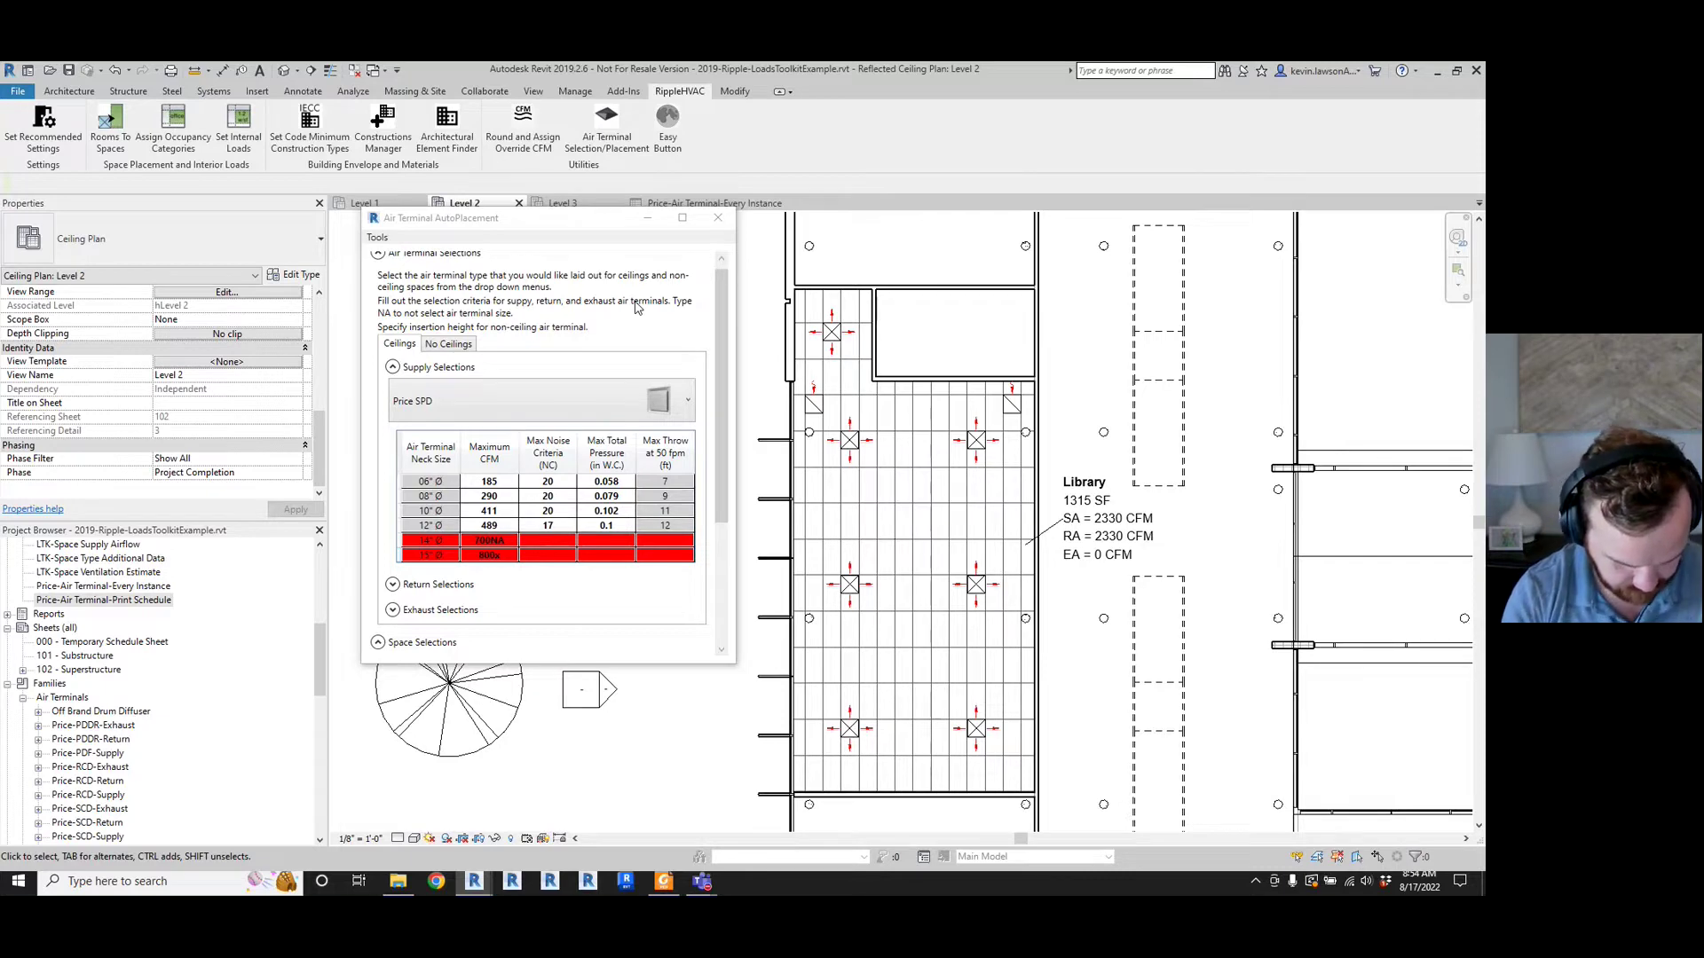
- Collapse the ceiling supply criteria and the whole Air Terminal Selections section
scroll(821, 457, down, 5)
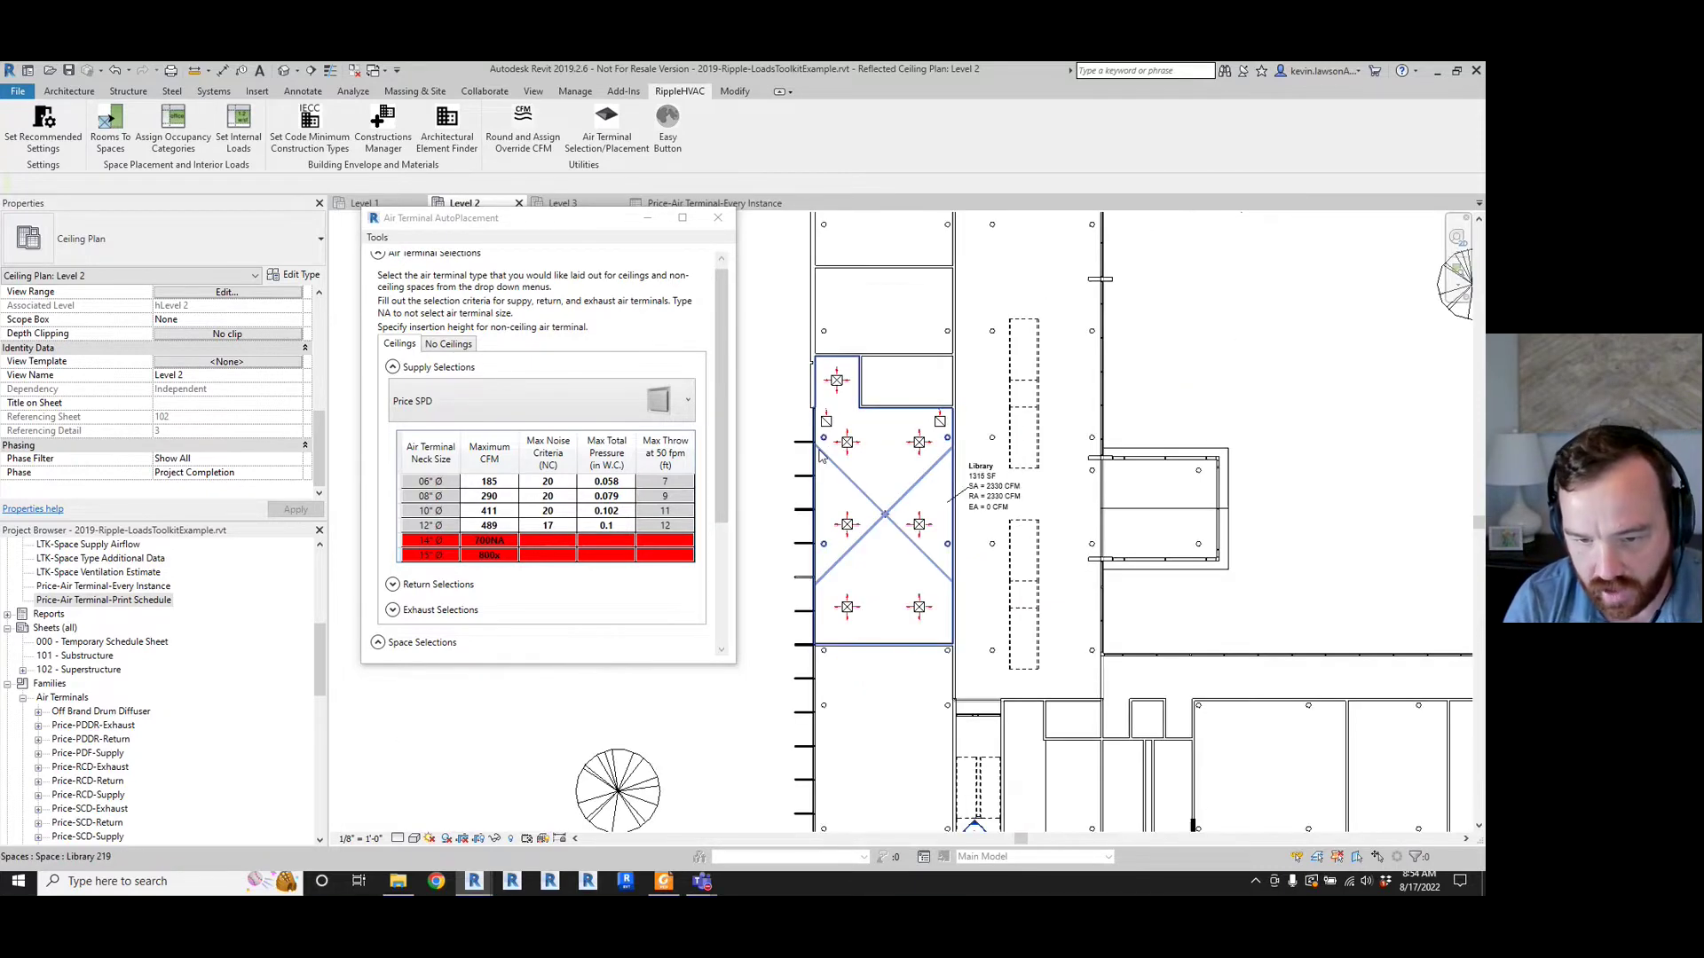
scroll(821, 457, down, 1)
scroll(1241, 655, up, 2)
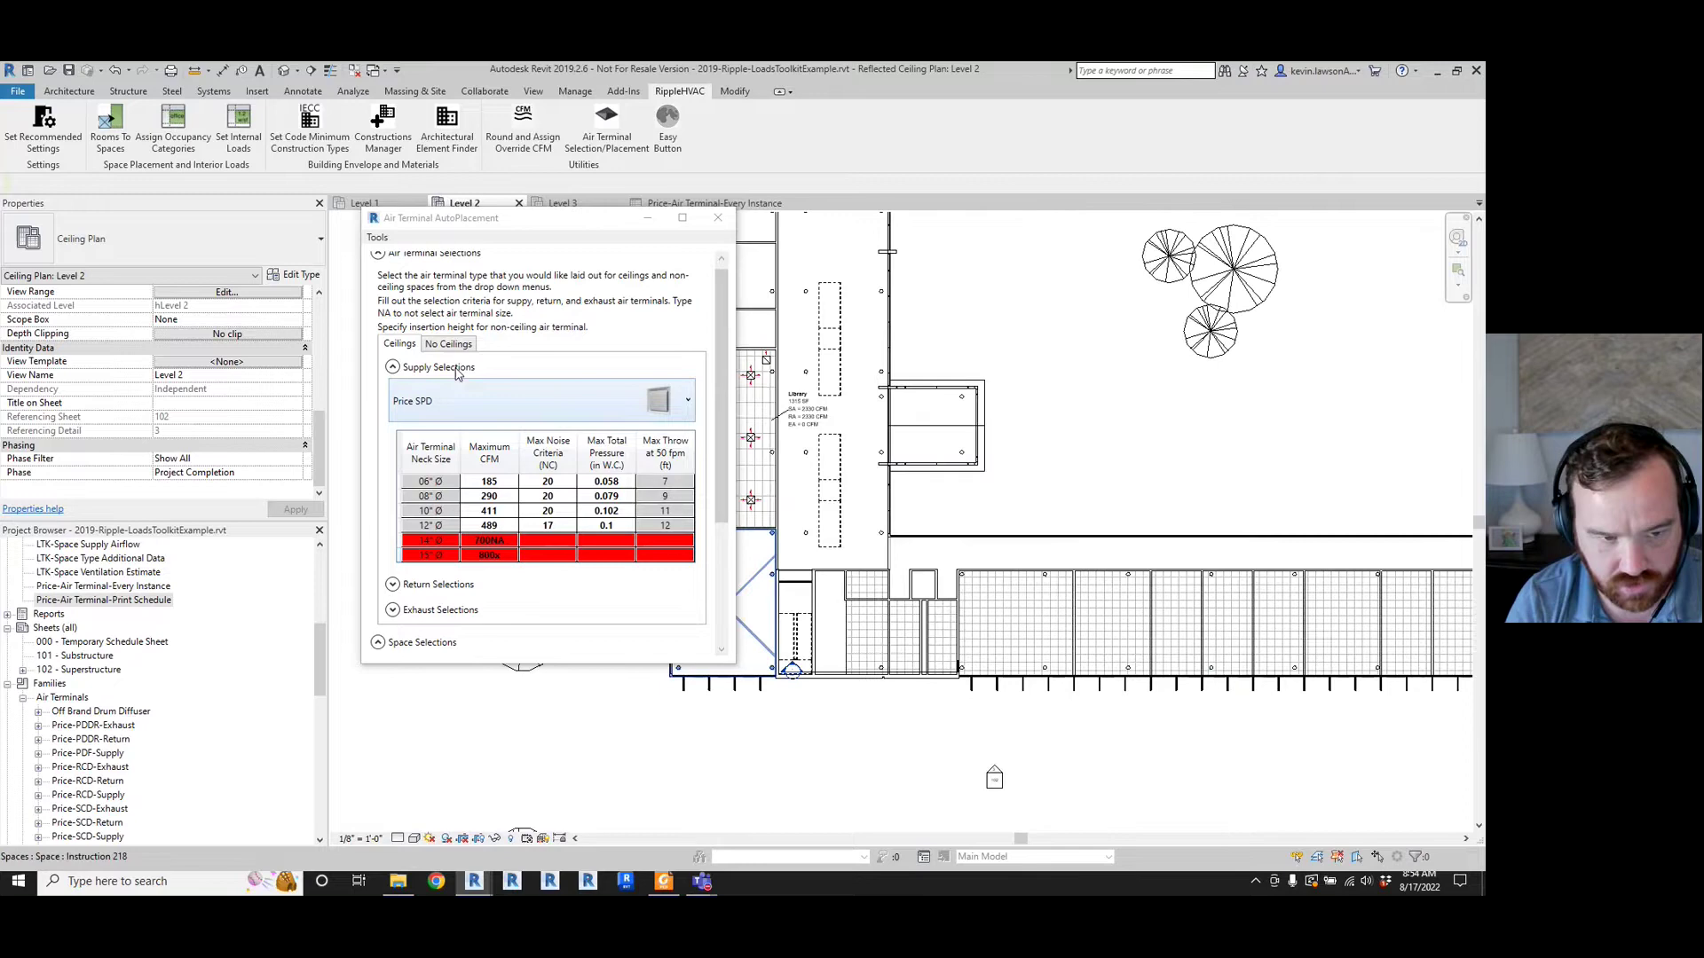
click(392, 366)
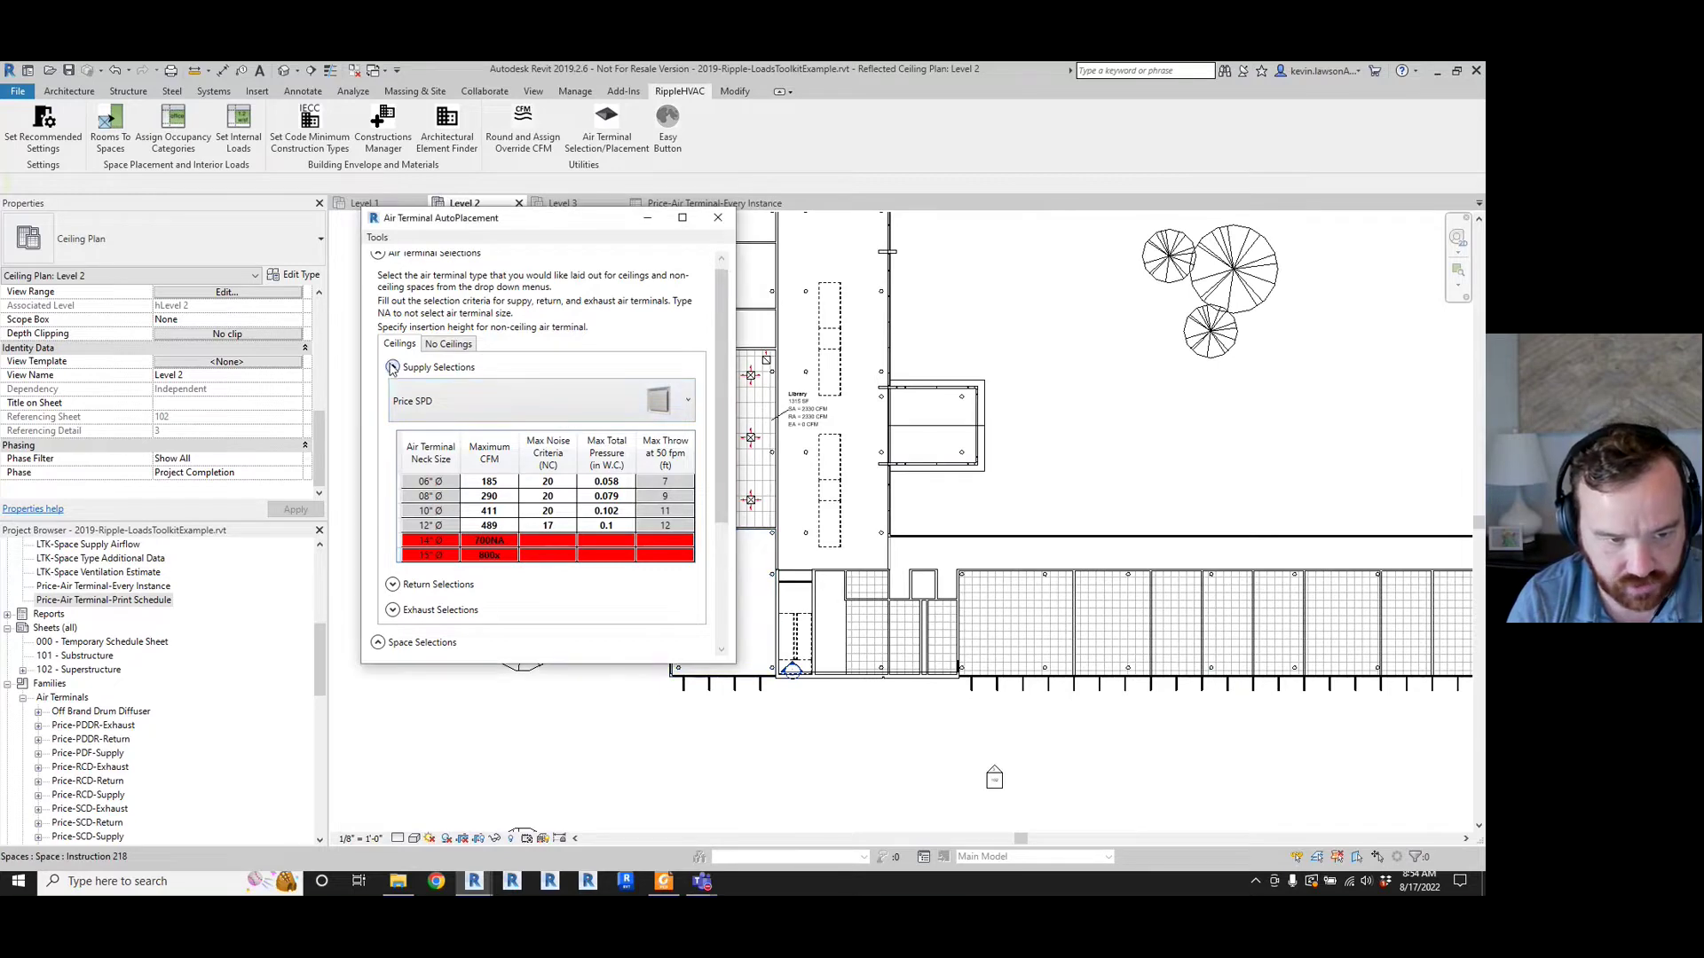
click(378, 255)
scroll(796, 661, down, 4)
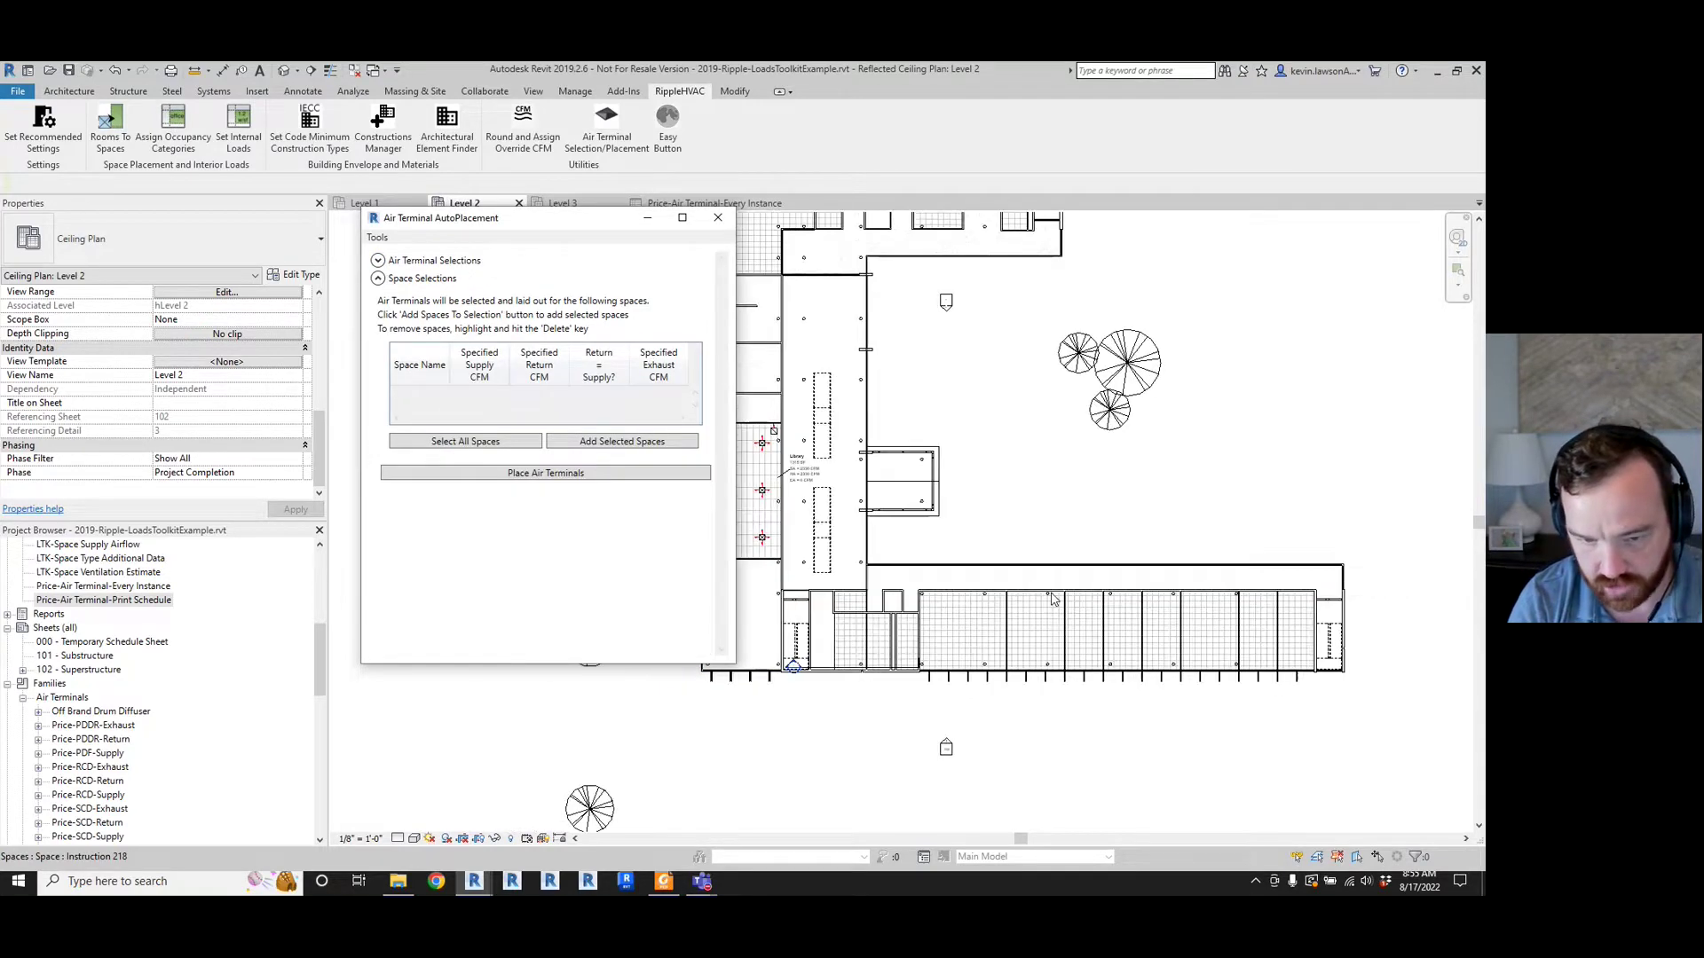
scroll(893, 537, up, 3)
drag(882, 516, 1371, 715)
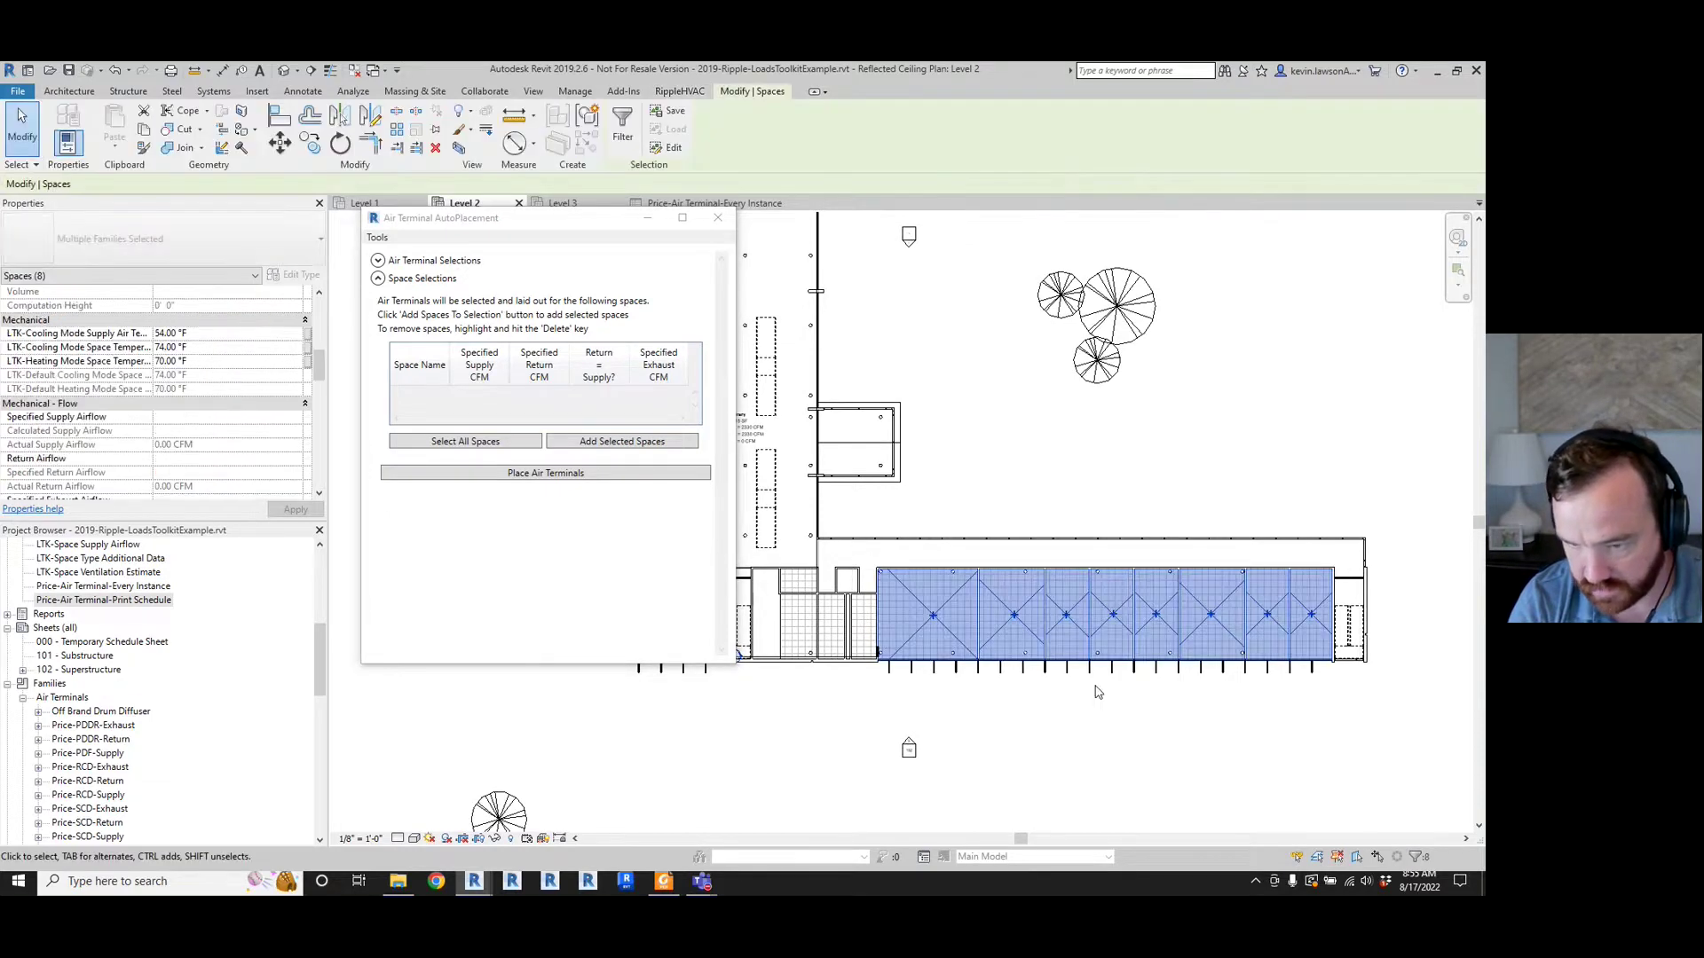
scroll(1032, 710, down, 2)
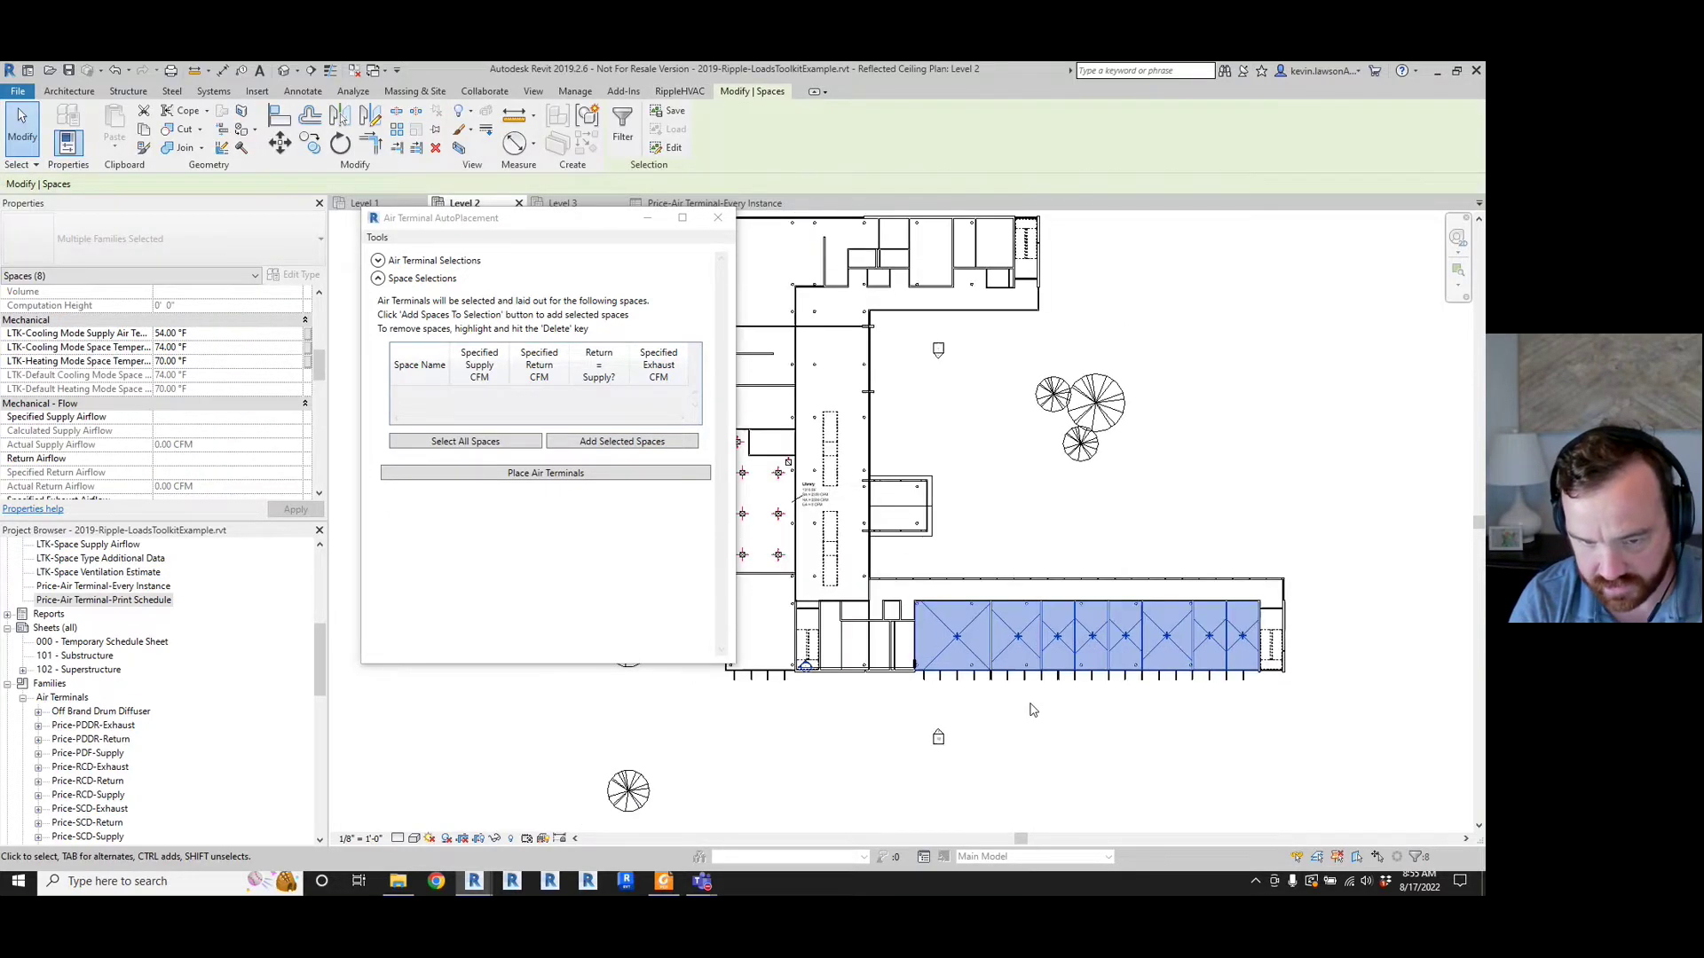
scroll(799, 532, up, 3)
click(770, 504)
- Select the Instruction space directly below the Library, place its air terminals automatically and clear the selection
drag(765, 373, 931, 755)
drag(791, 550, 929, 756)
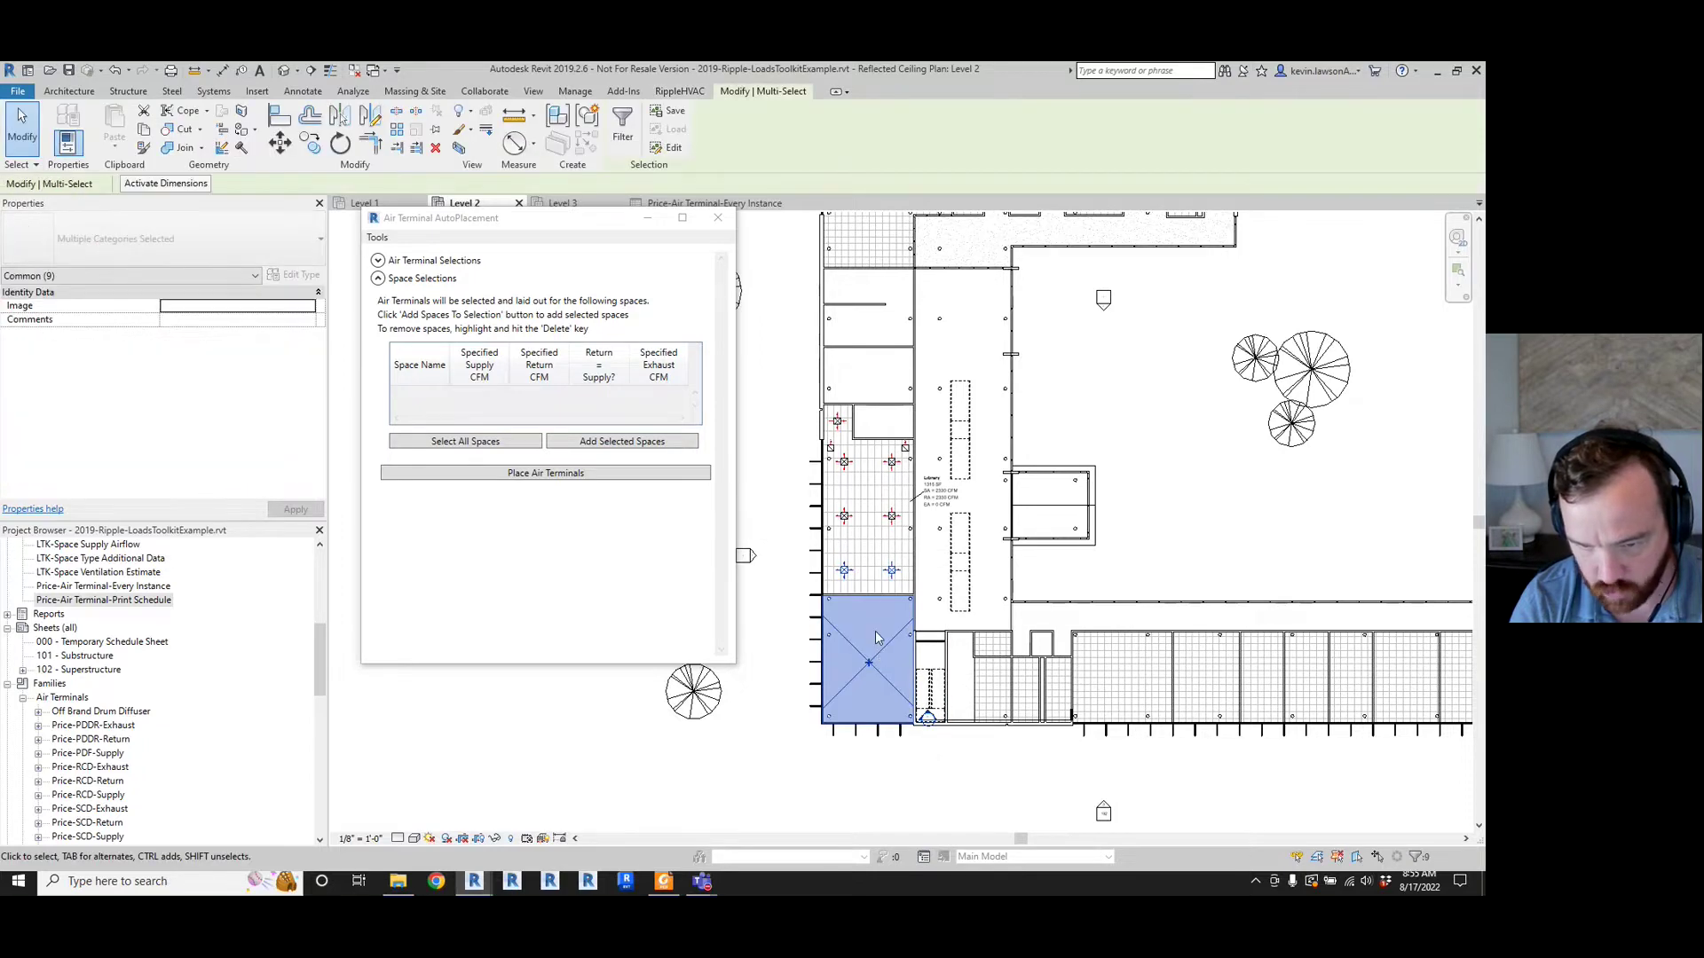
scroll(876, 637, up, 2)
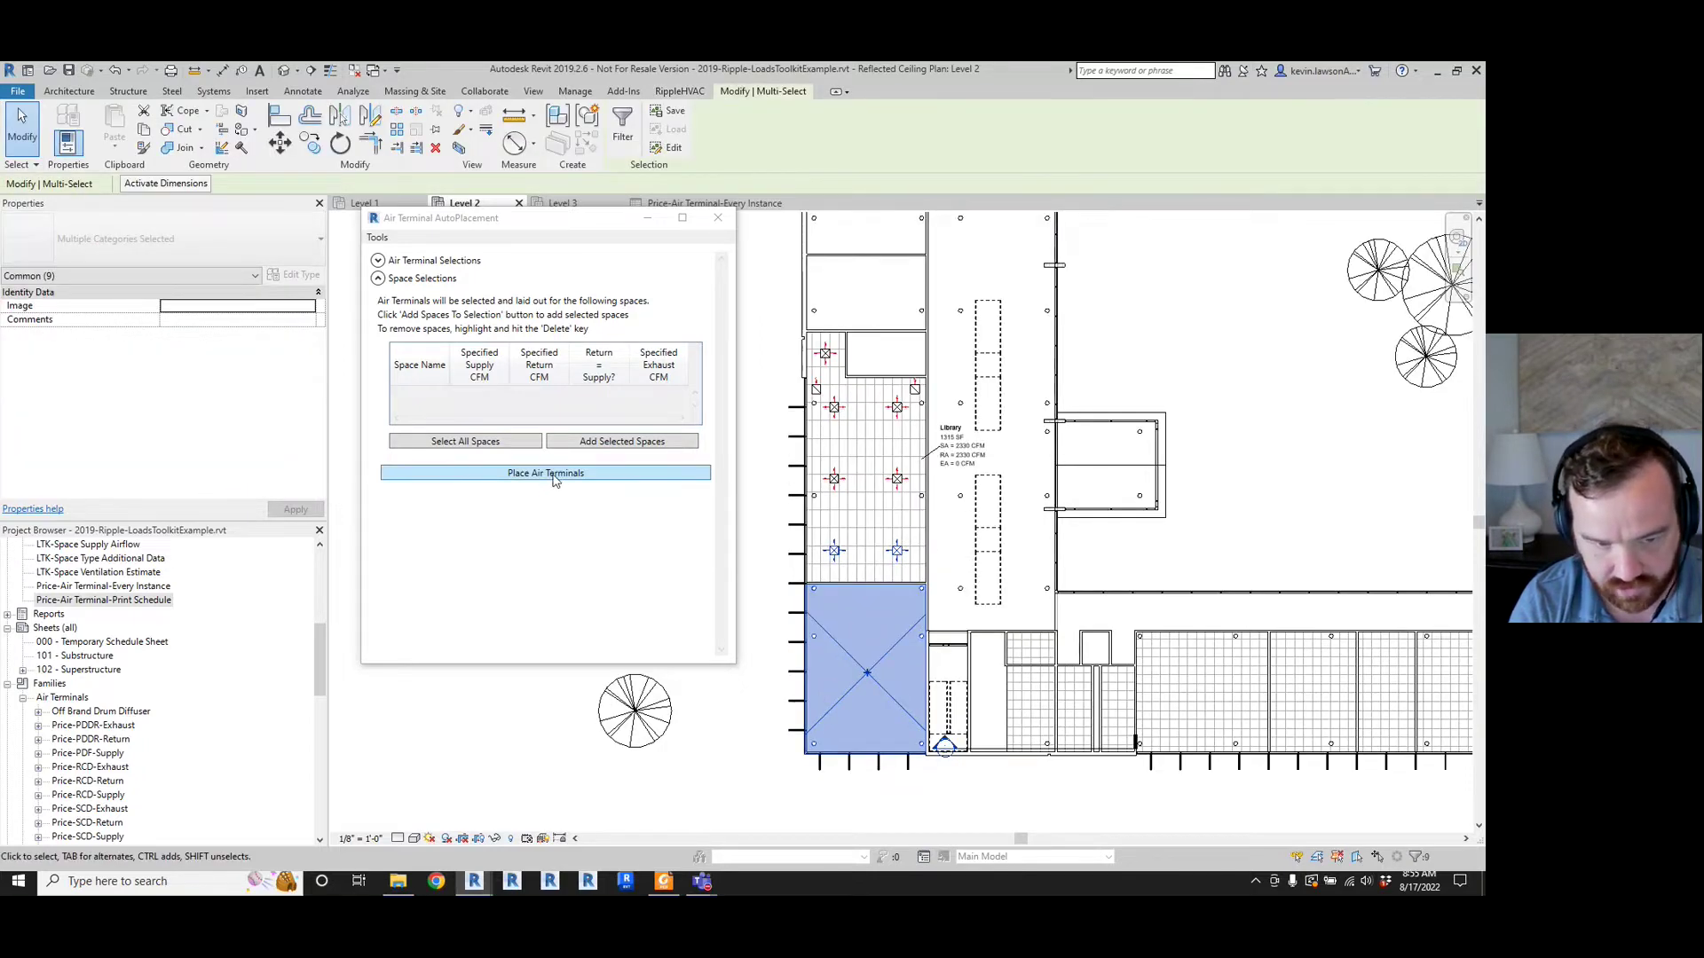
click(553, 476)
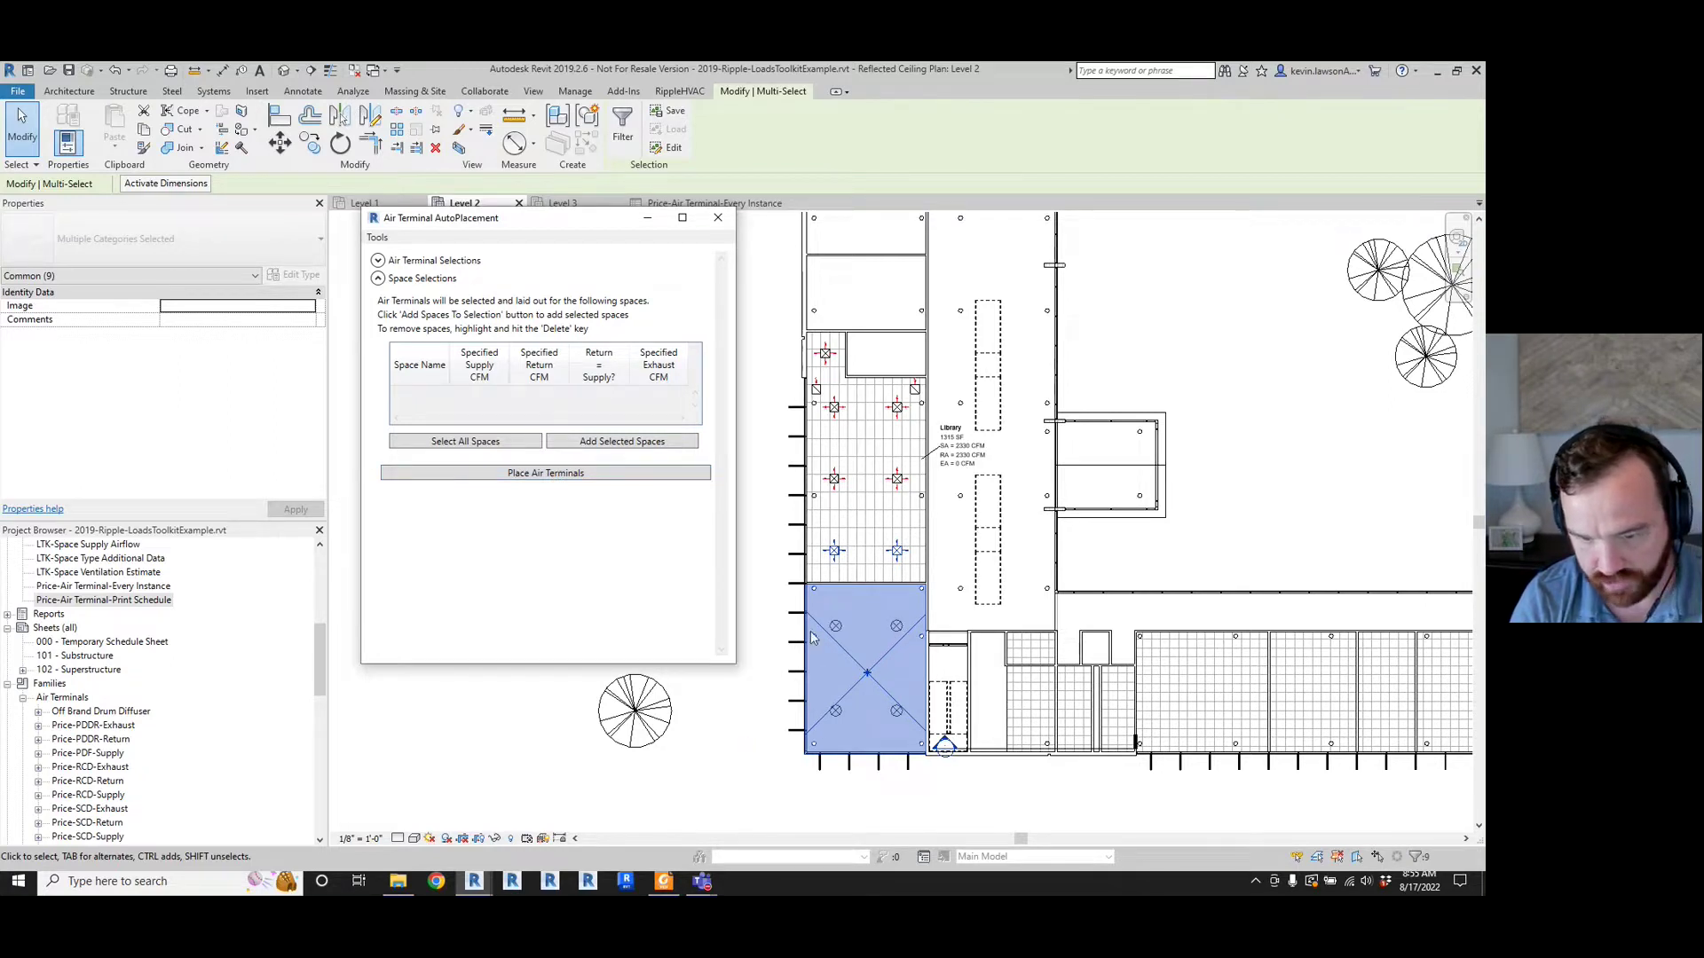
click(834, 799)
scroll(826, 718, down, 3)
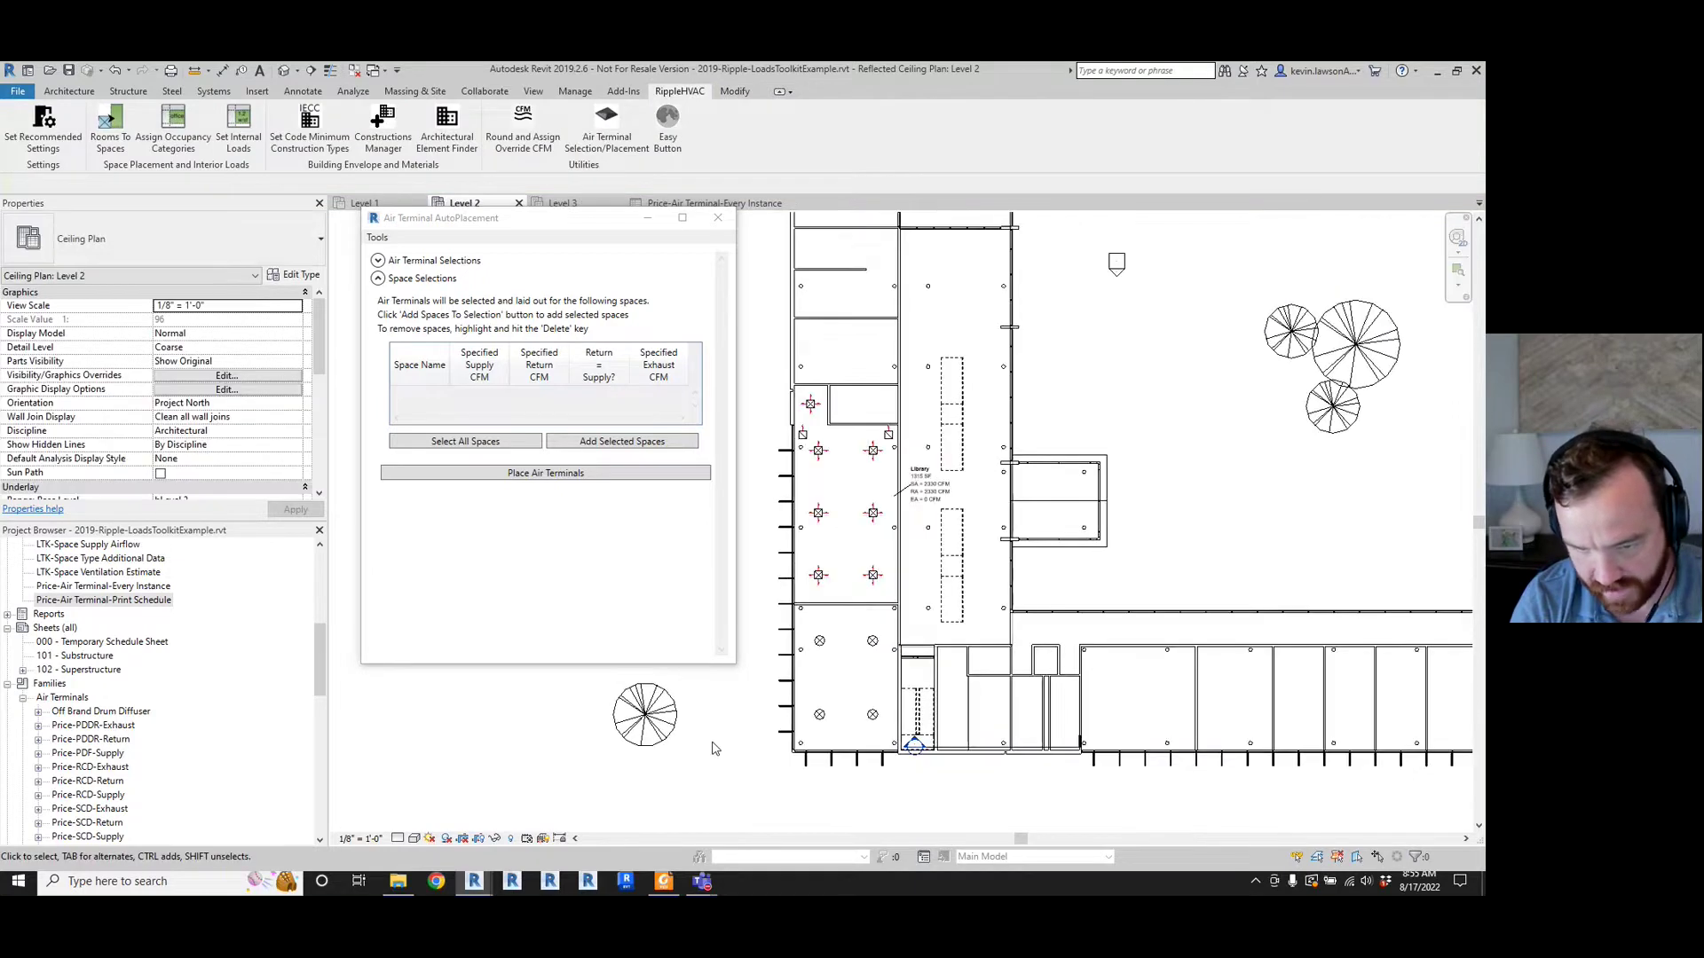
- Select the three leftmost gridded rooms in the main row of the plan's lower wing and place their air terminals
scroll(1081, 744, up, 1)
scroll(923, 587, down, 1)
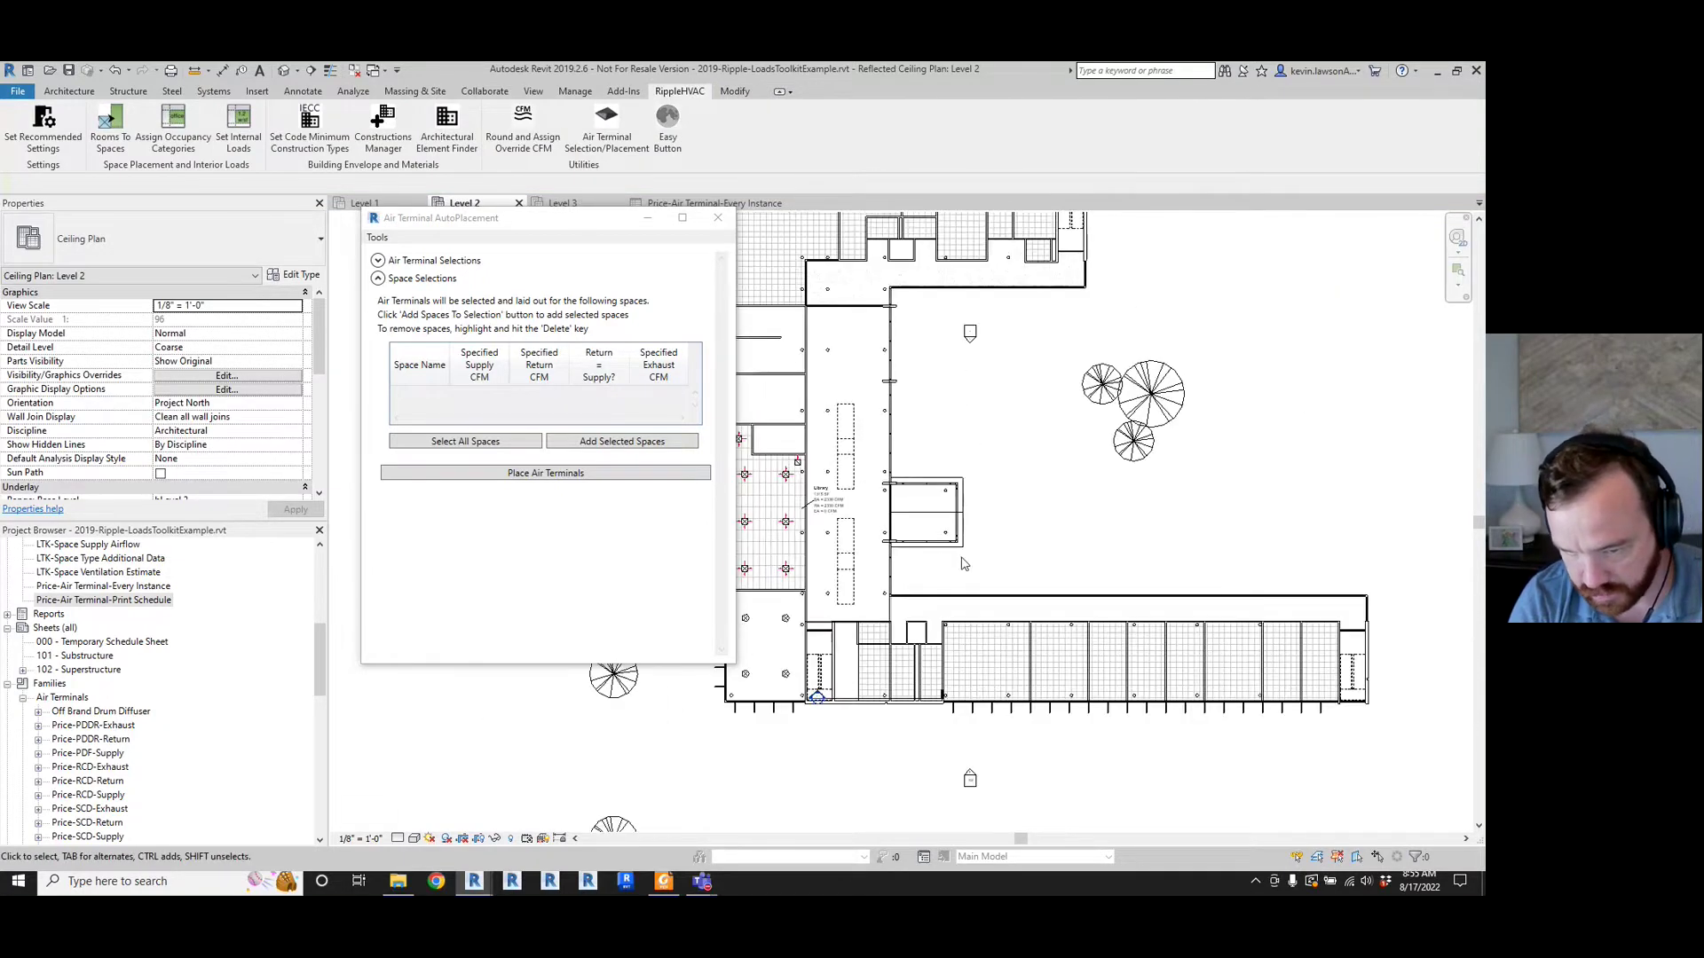
drag(940, 570, 1145, 753)
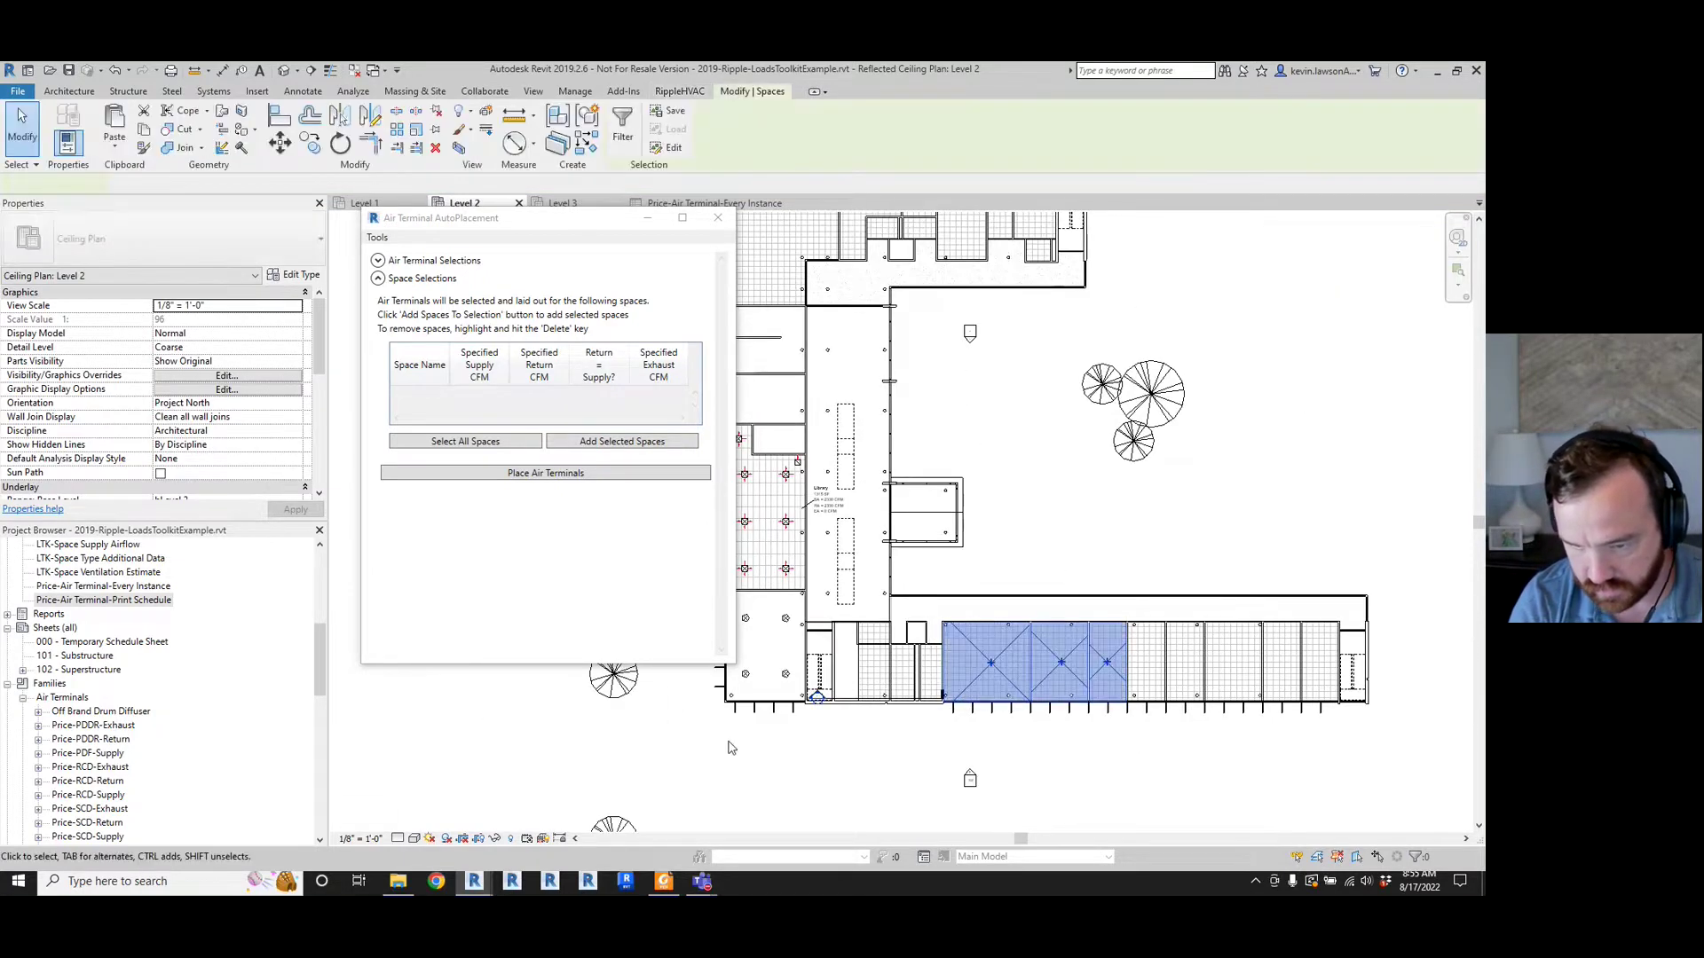
click(532, 475)
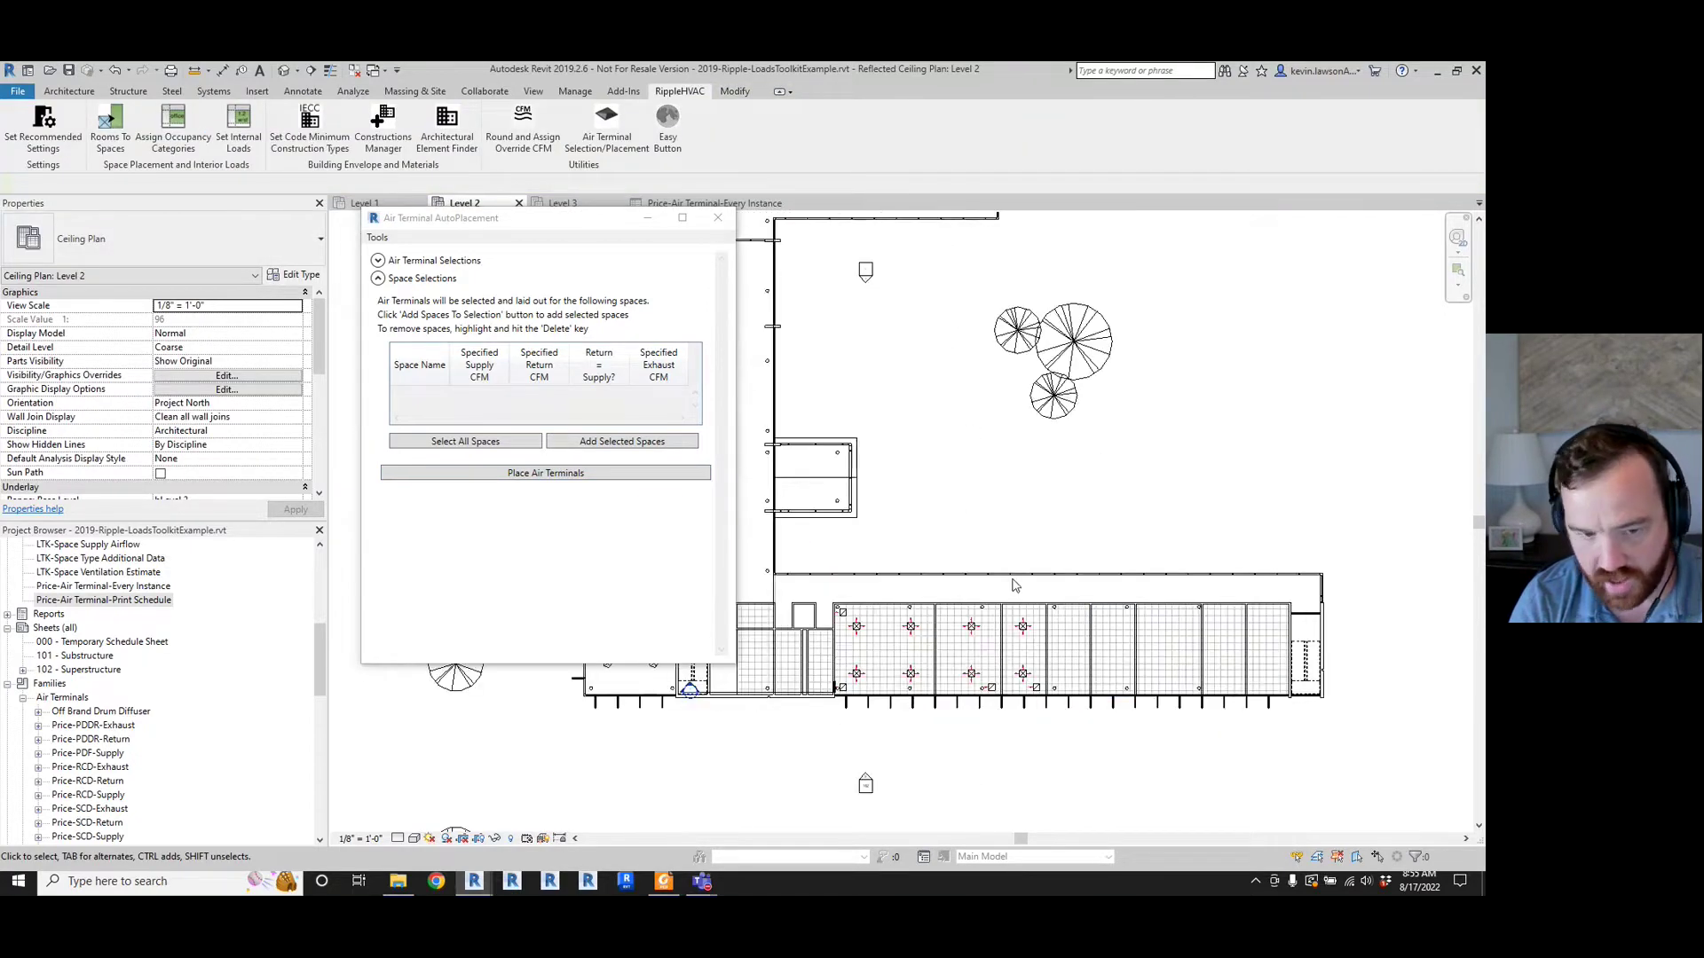
- Select the remaining five rooms in the lower wing and add them to the space list
drag(1017, 512, 1293, 730)
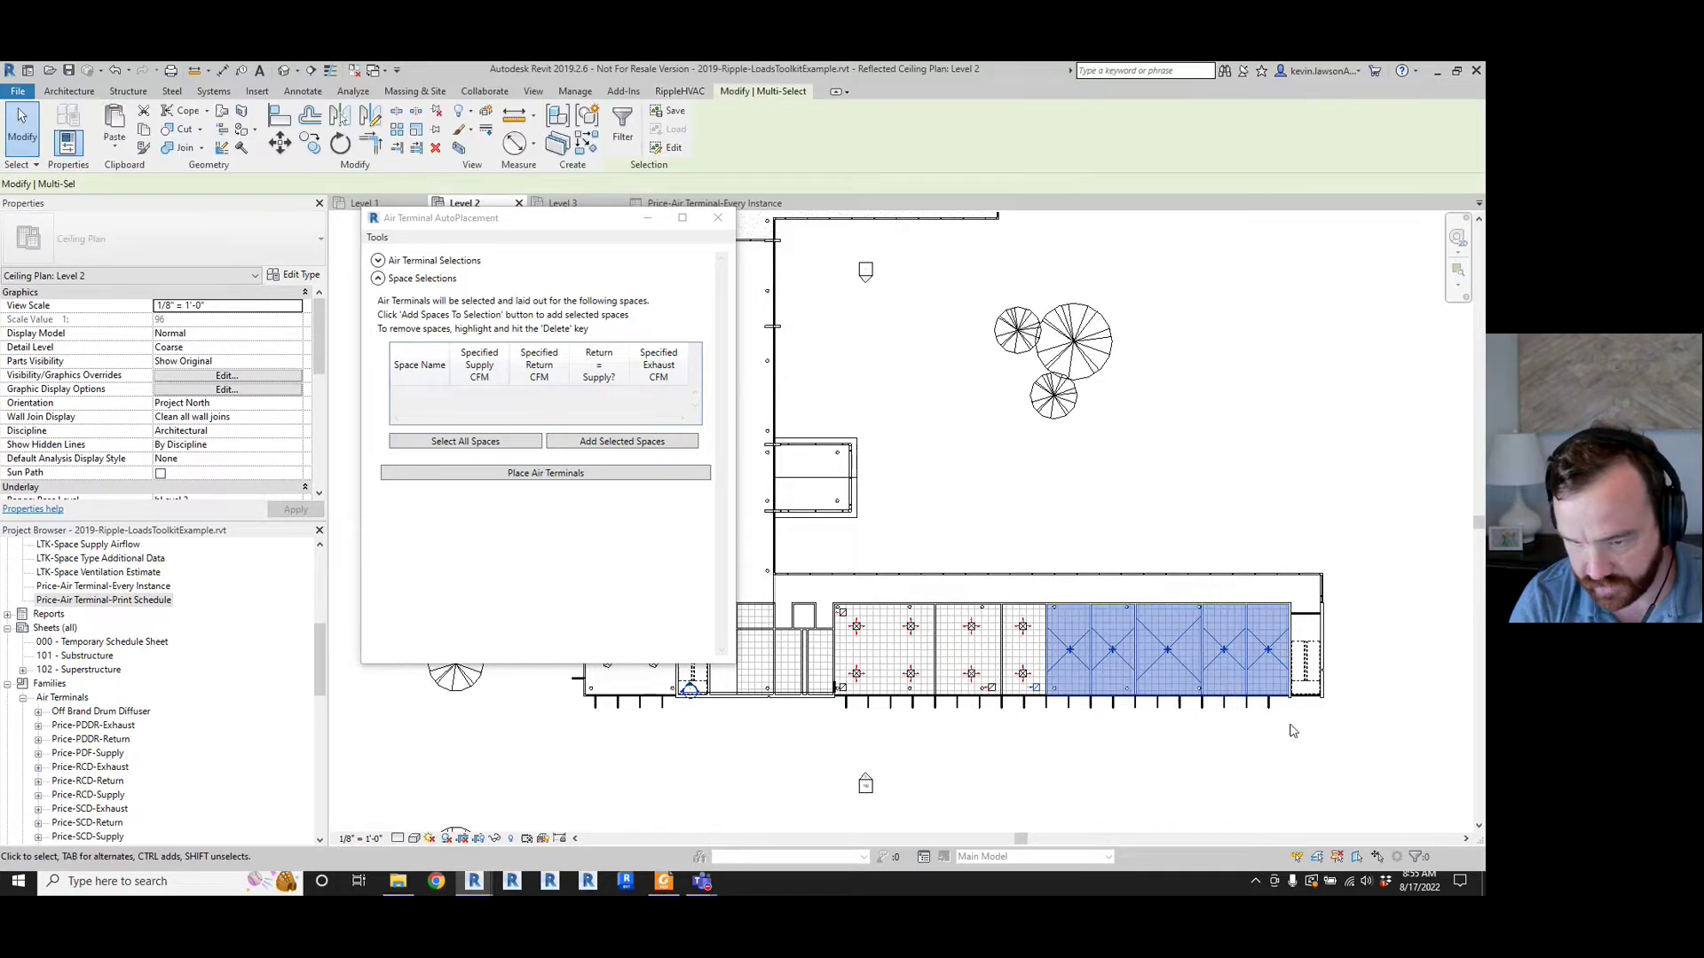
click(623, 448)
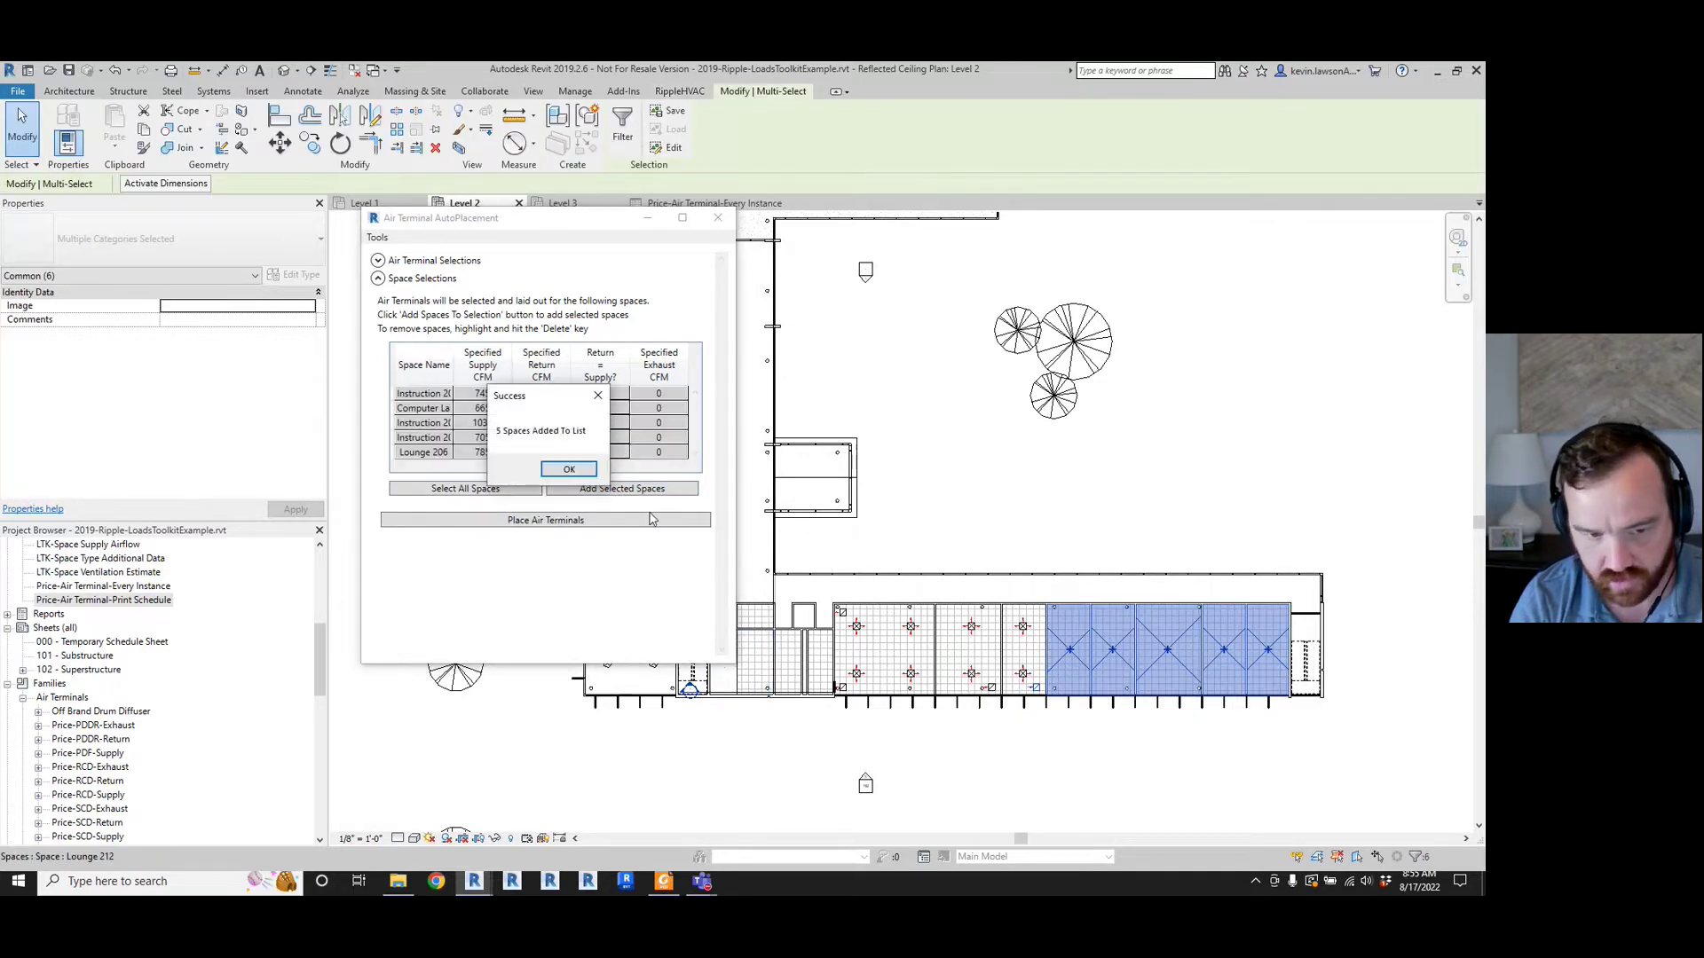
click(569, 470)
- Add the upper wing's spaces to the list, place air terminals in all listed spaces and clear the selection
scroll(1000, 537, down, 3)
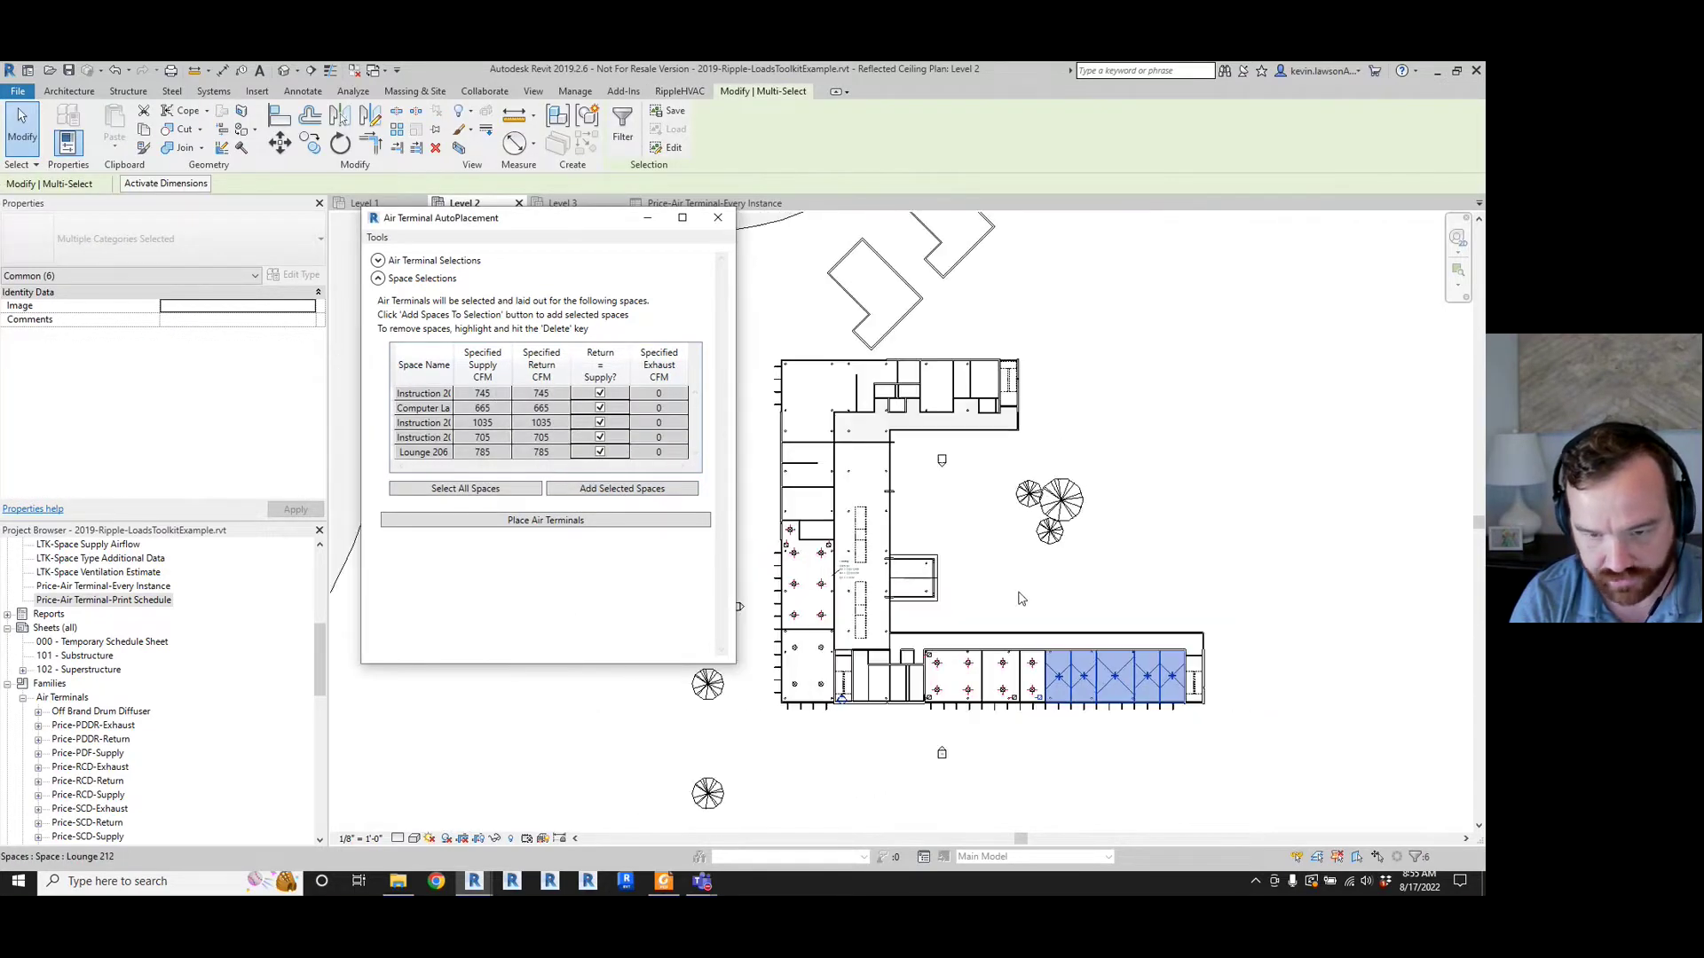
click(1000, 537)
drag(752, 314, 1043, 450)
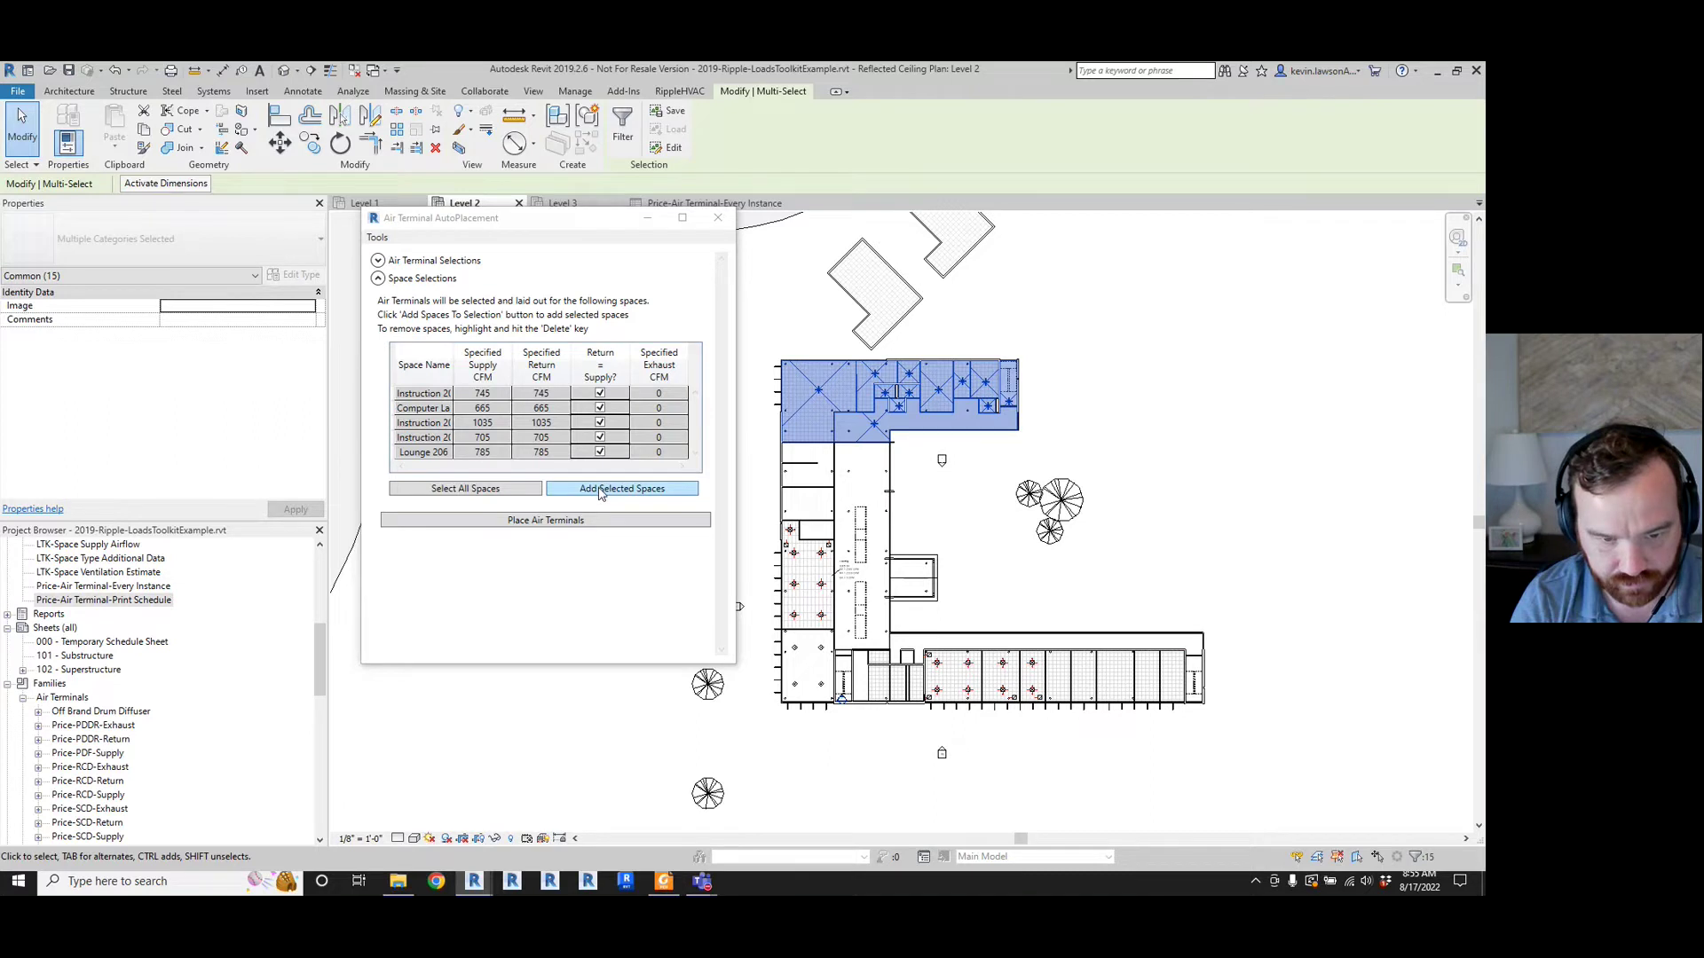
click(600, 490)
click(581, 479)
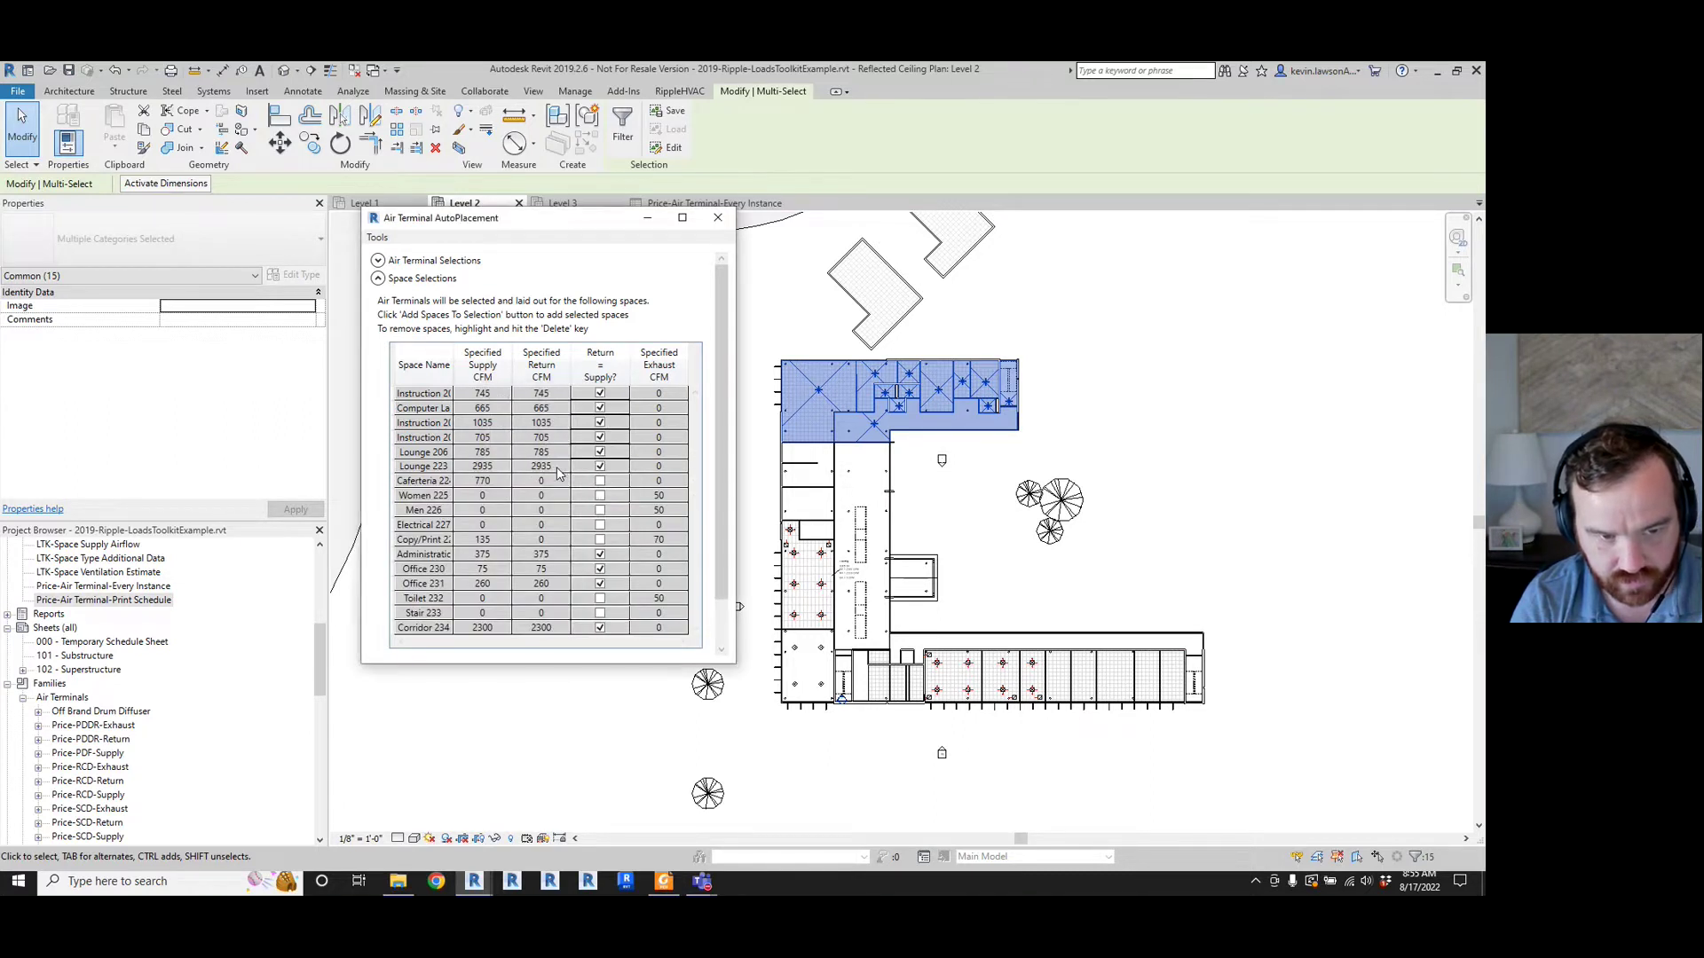
click(378, 279)
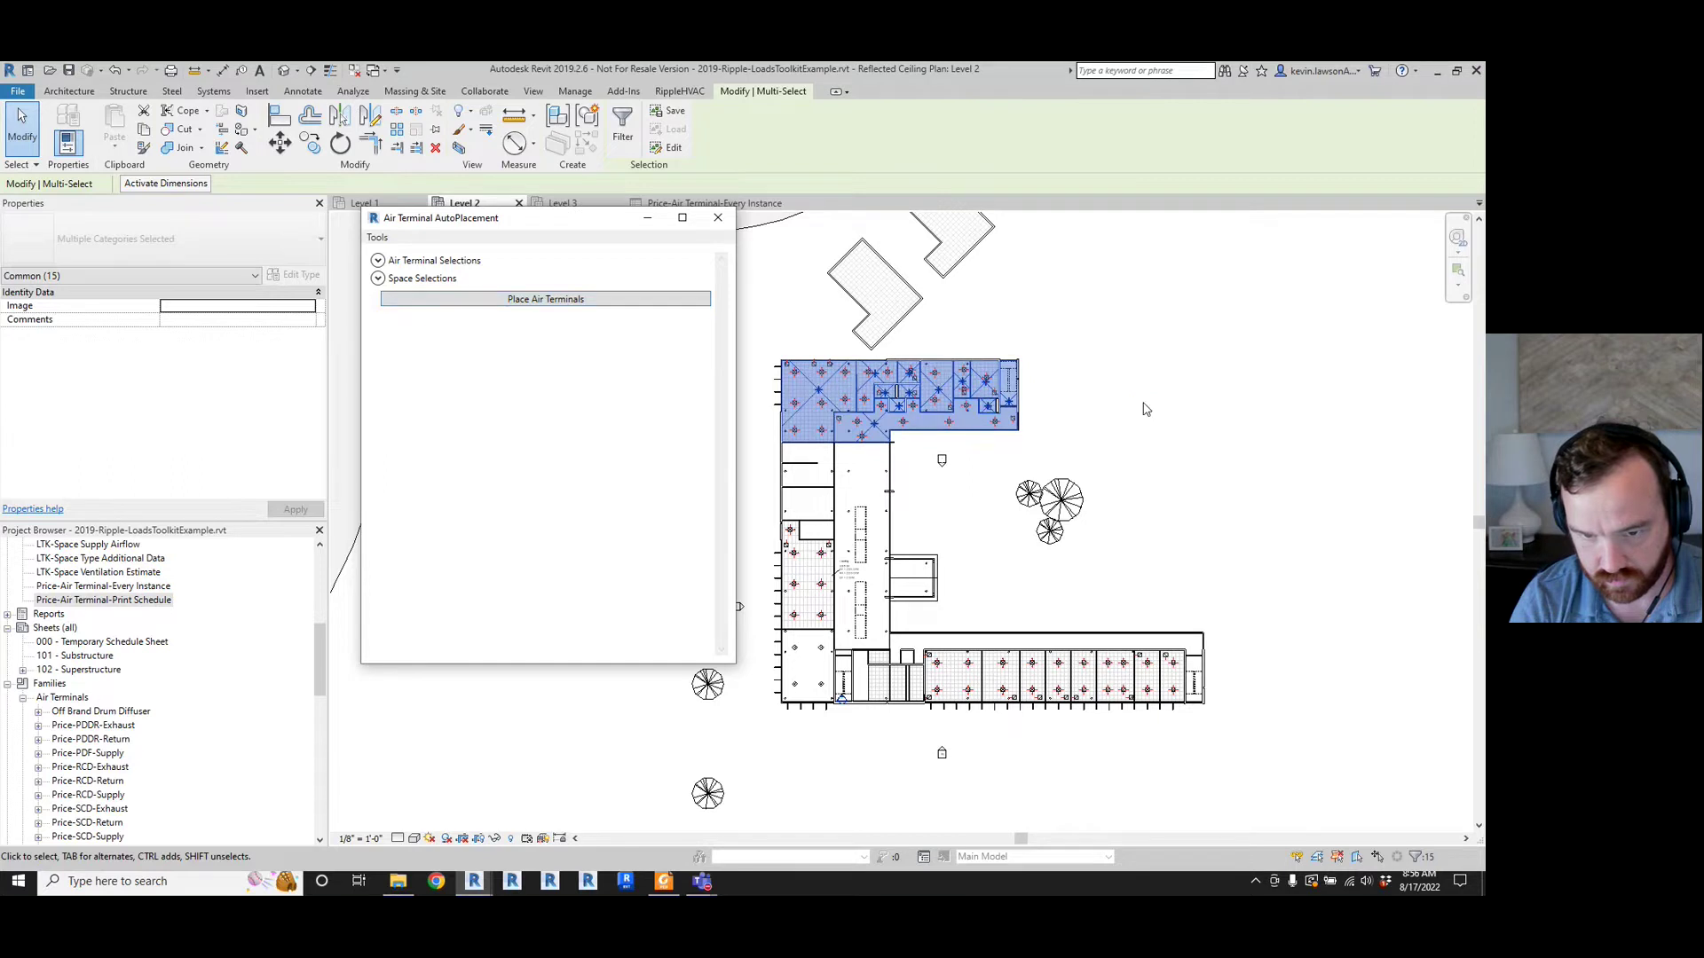
click(1142, 402)
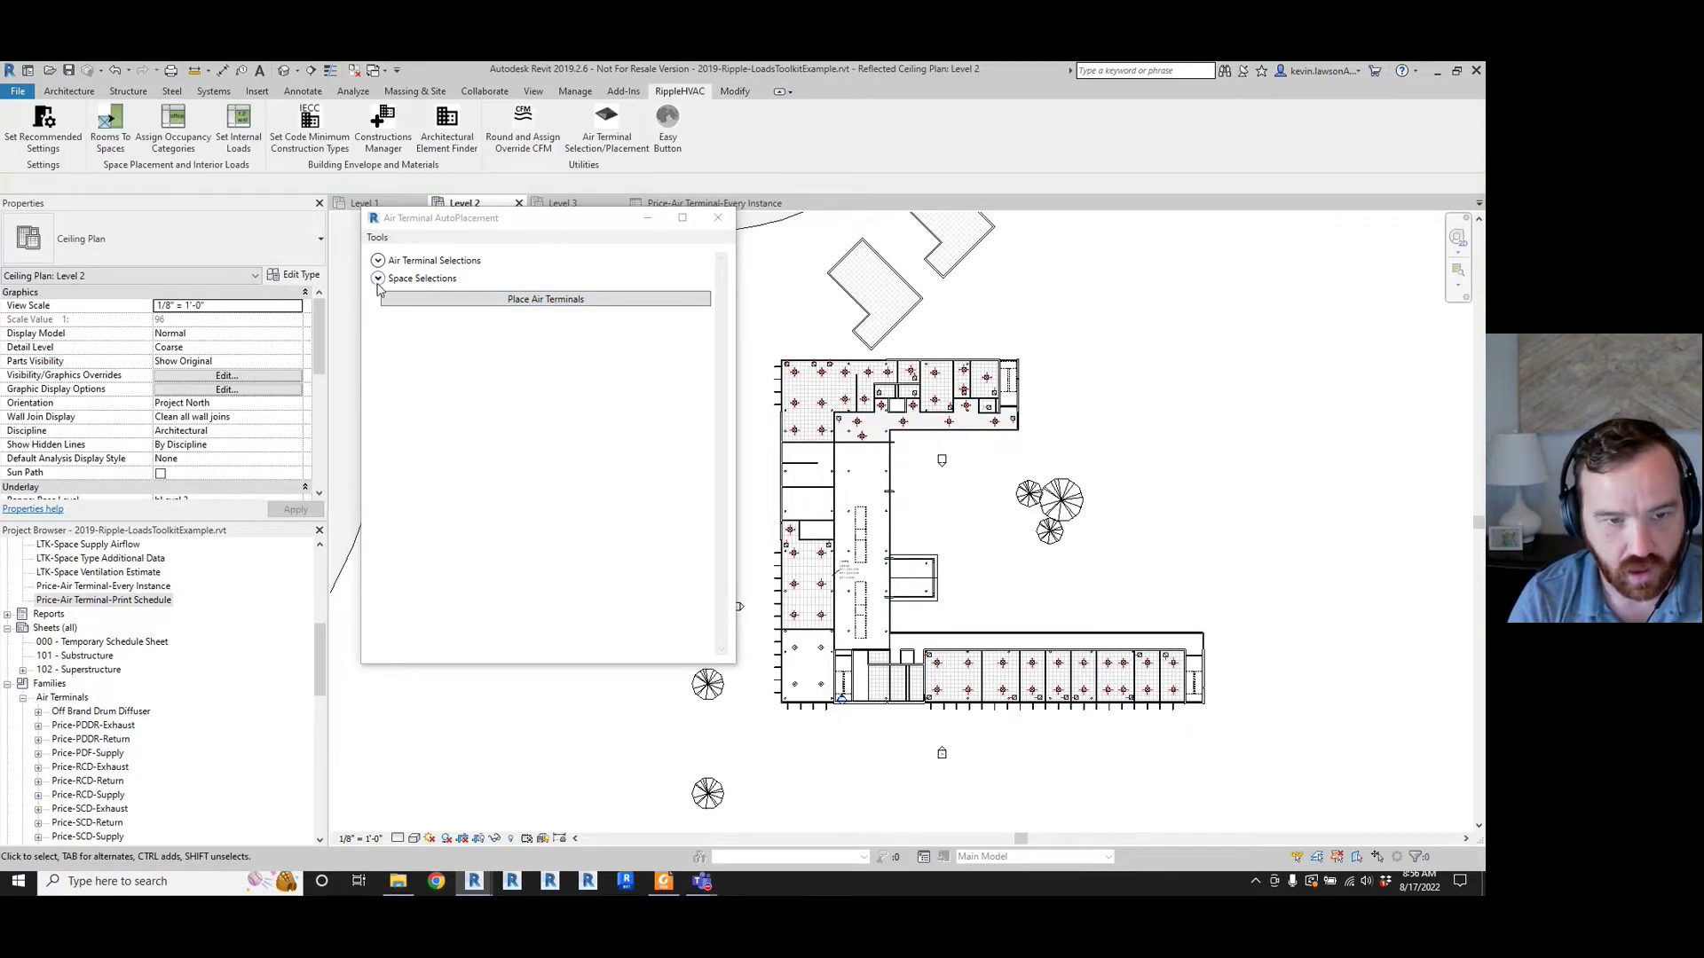
- Move the AutoPlacement window aside and review the placed terminals in the Price-Air Terminal-Every Instance schedule, selecting the first row's count
drag(552, 229, 64, 279)
click(677, 205)
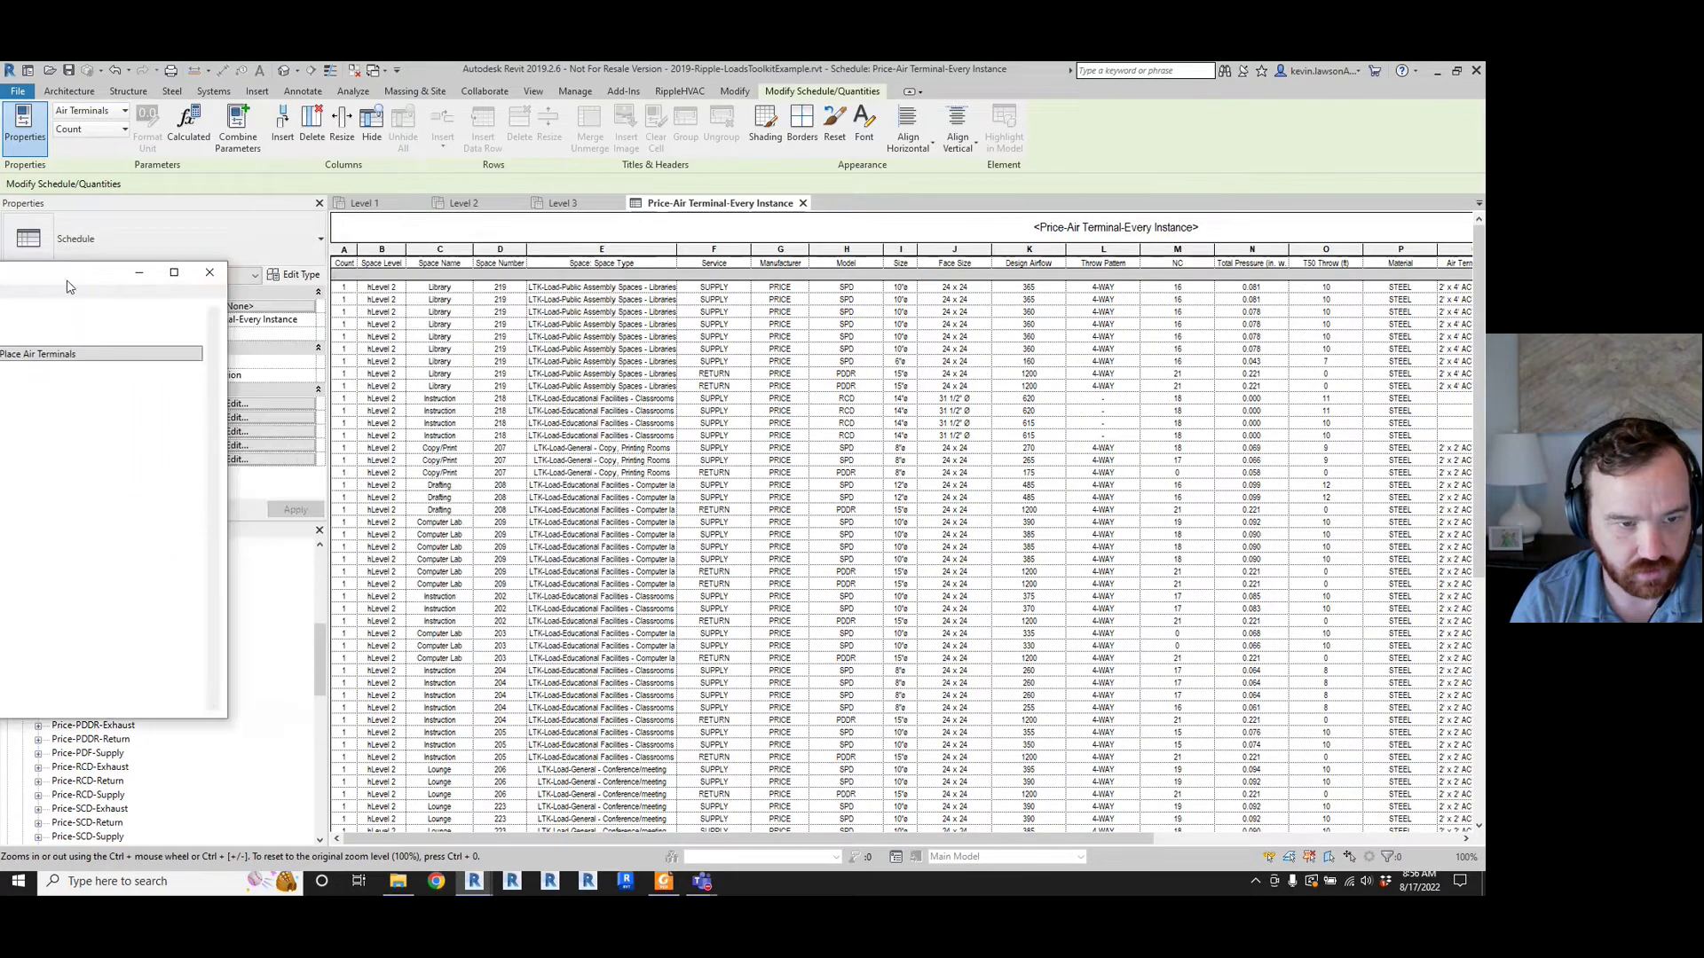
click(347, 295)
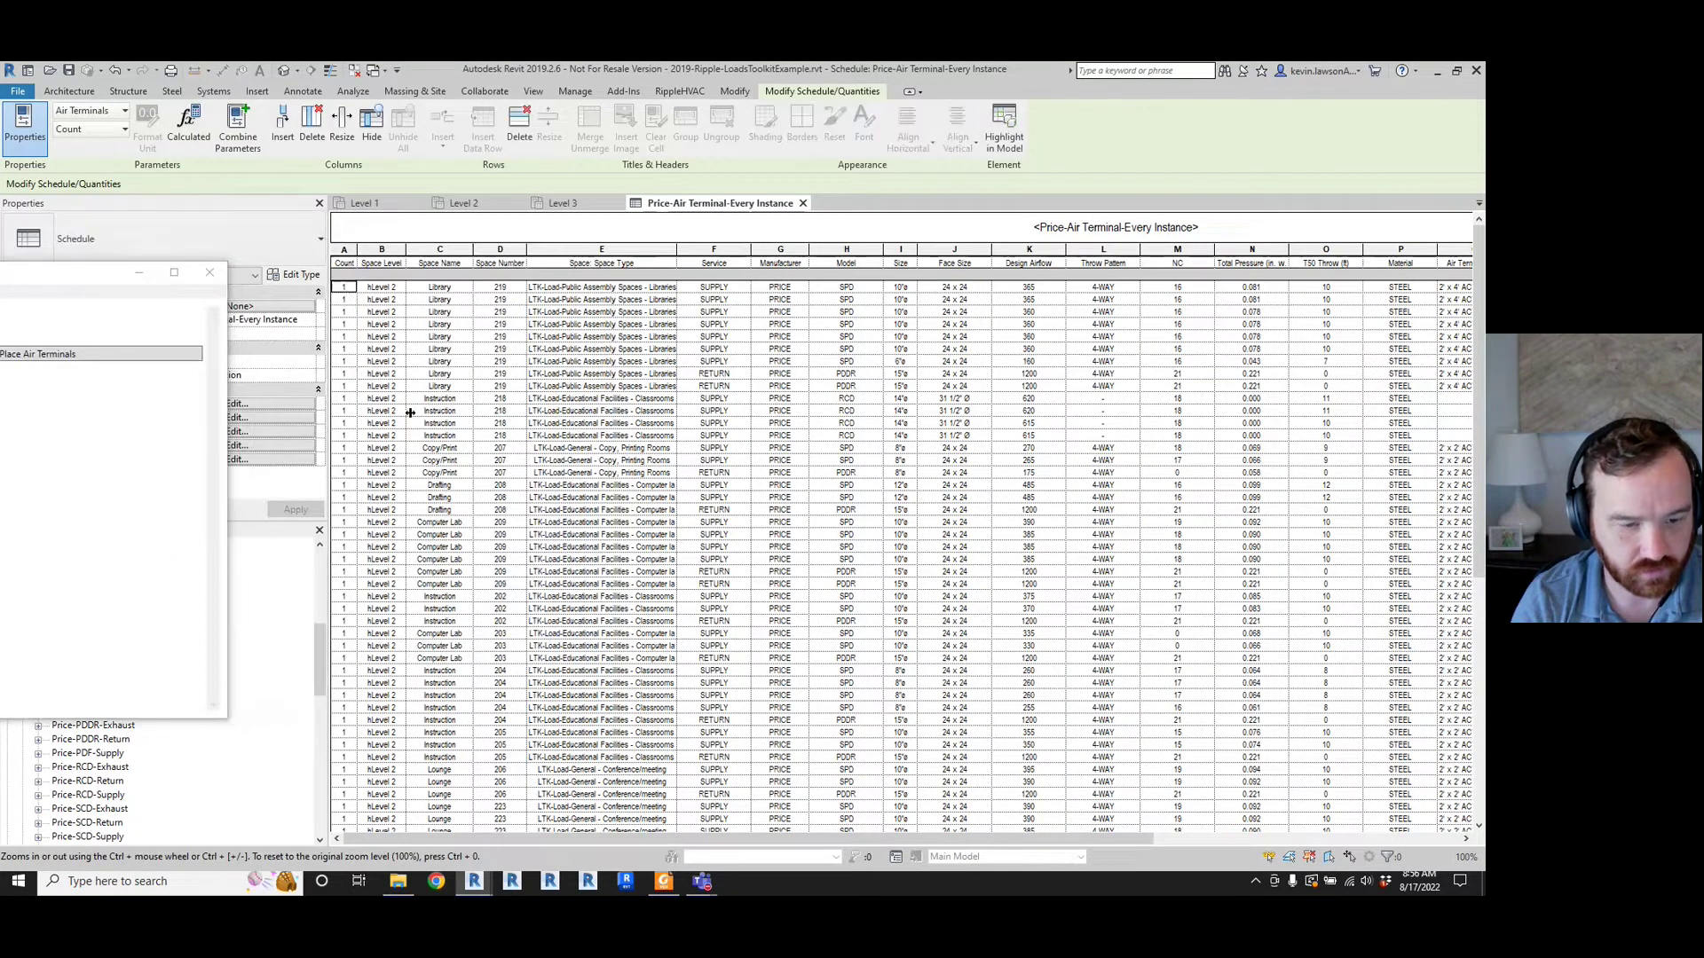
- Select every air terminal row in the Price-Air Terminal-Every Instance schedule, delete the rows and confirm the deletion
scroll(448, 543, down, 10)
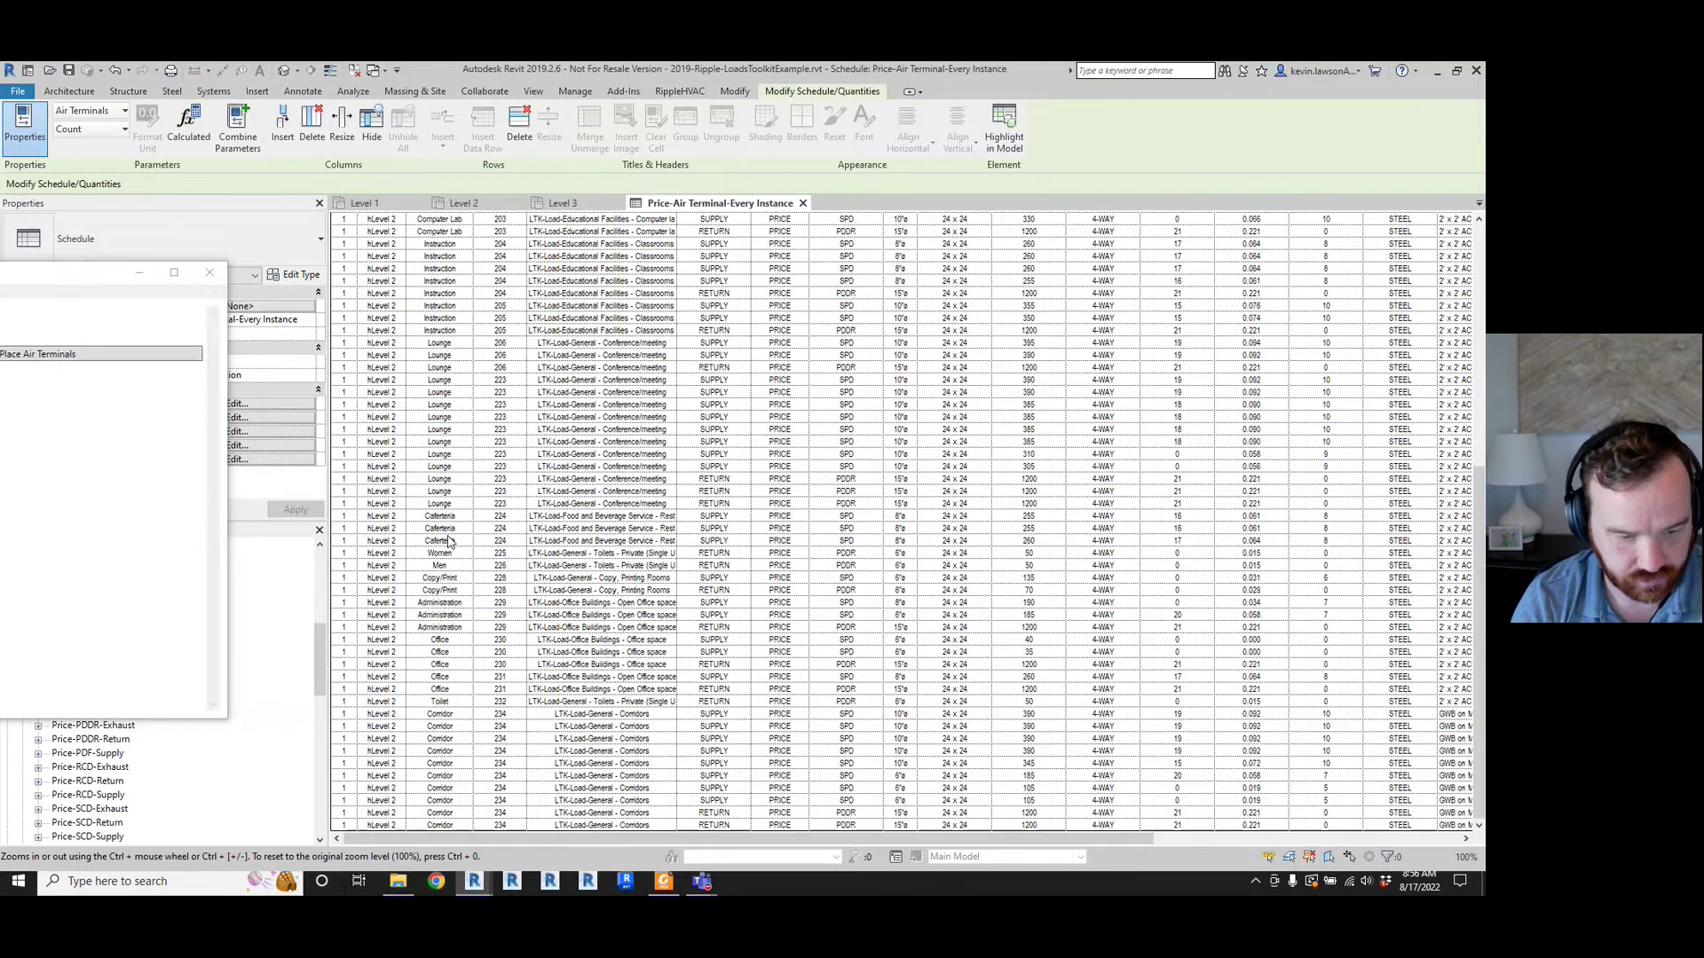
shift+click(348, 825)
right_click(353, 645)
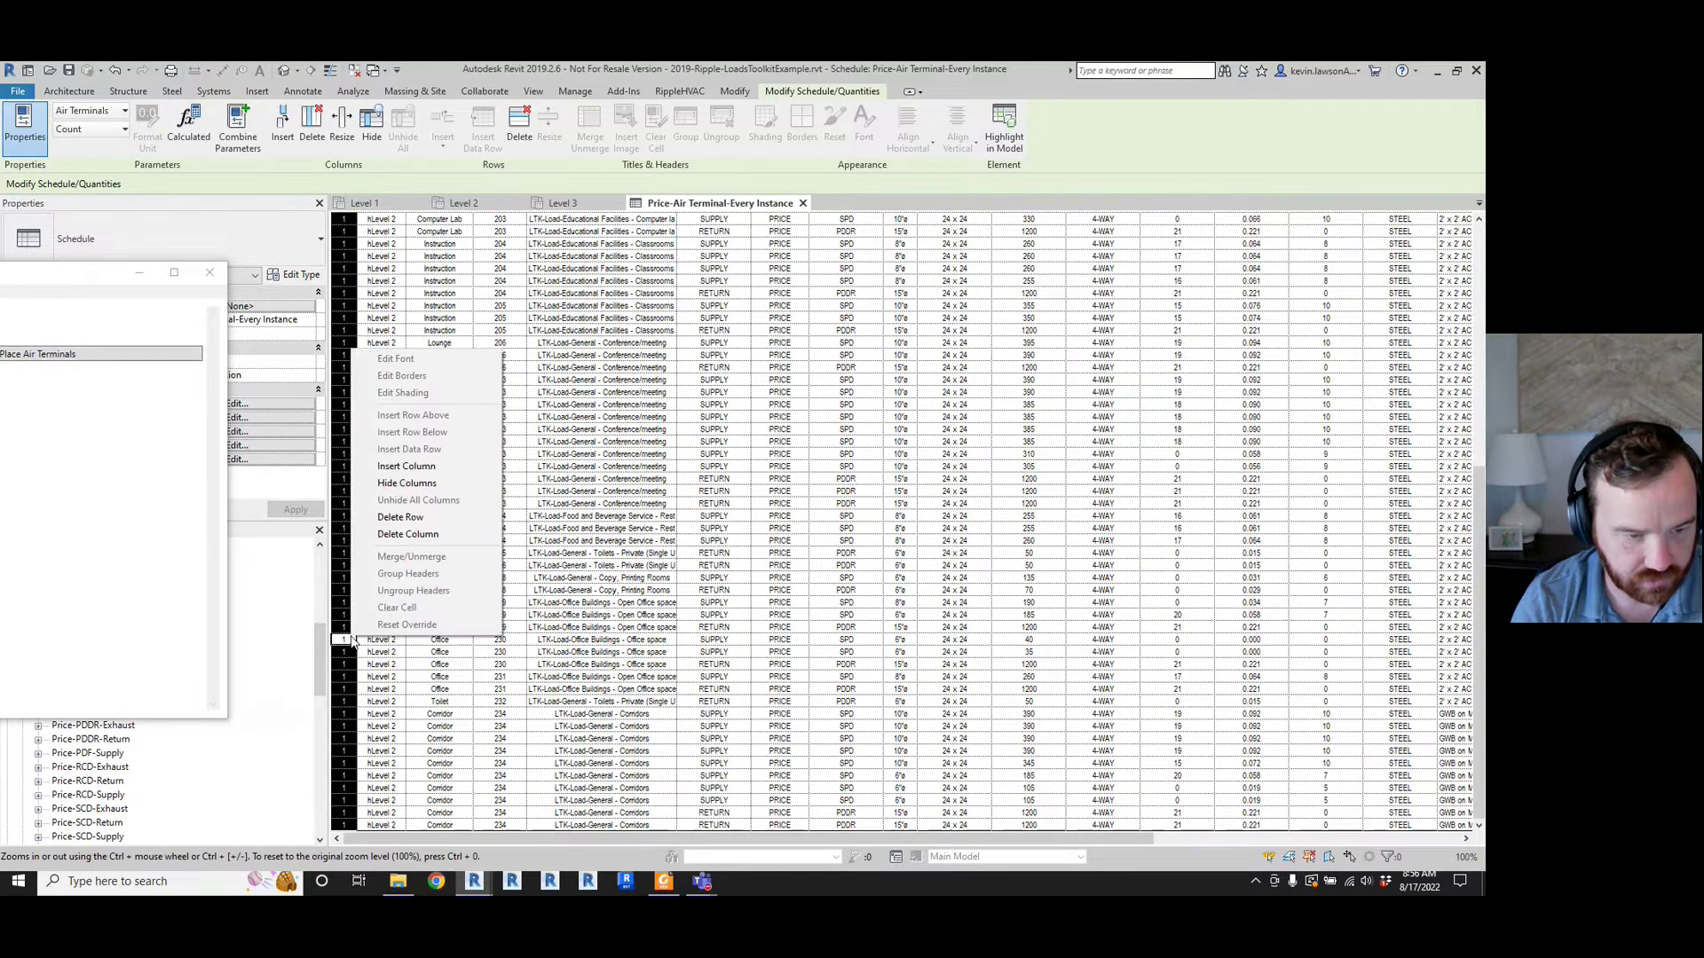
click(400, 517)
click(796, 514)
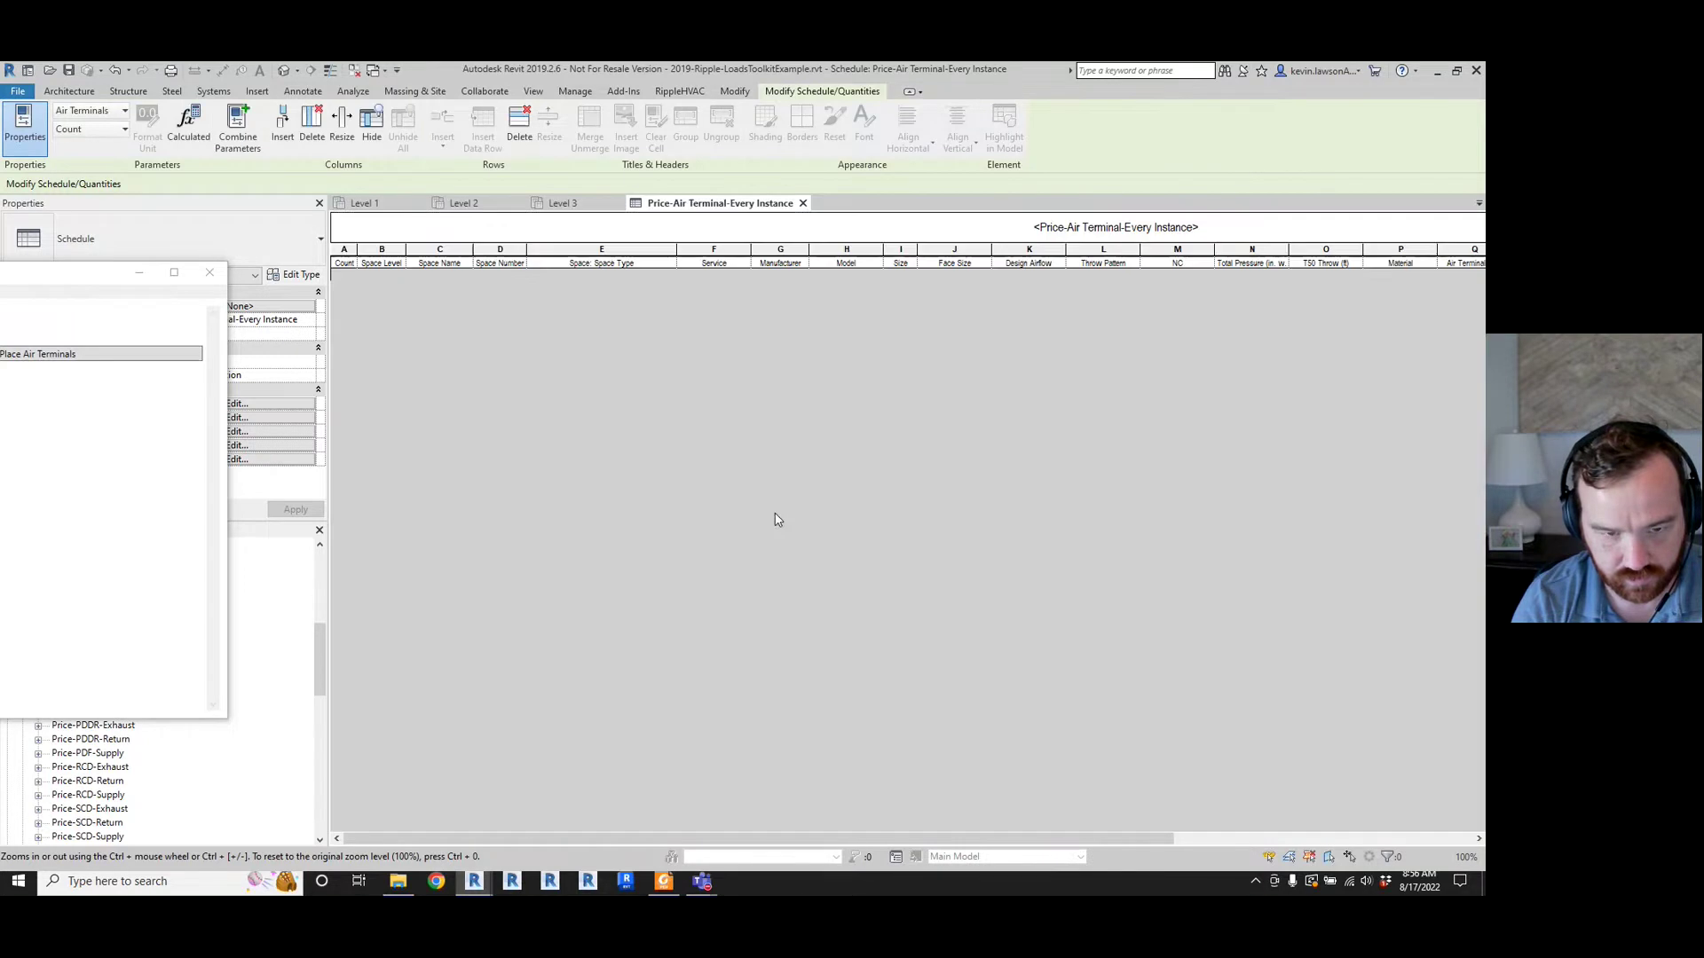
- From the Level 2 ceiling plan, add all of the model's spaces to the AutoPlacement space list and place their air terminals
click(539, 205)
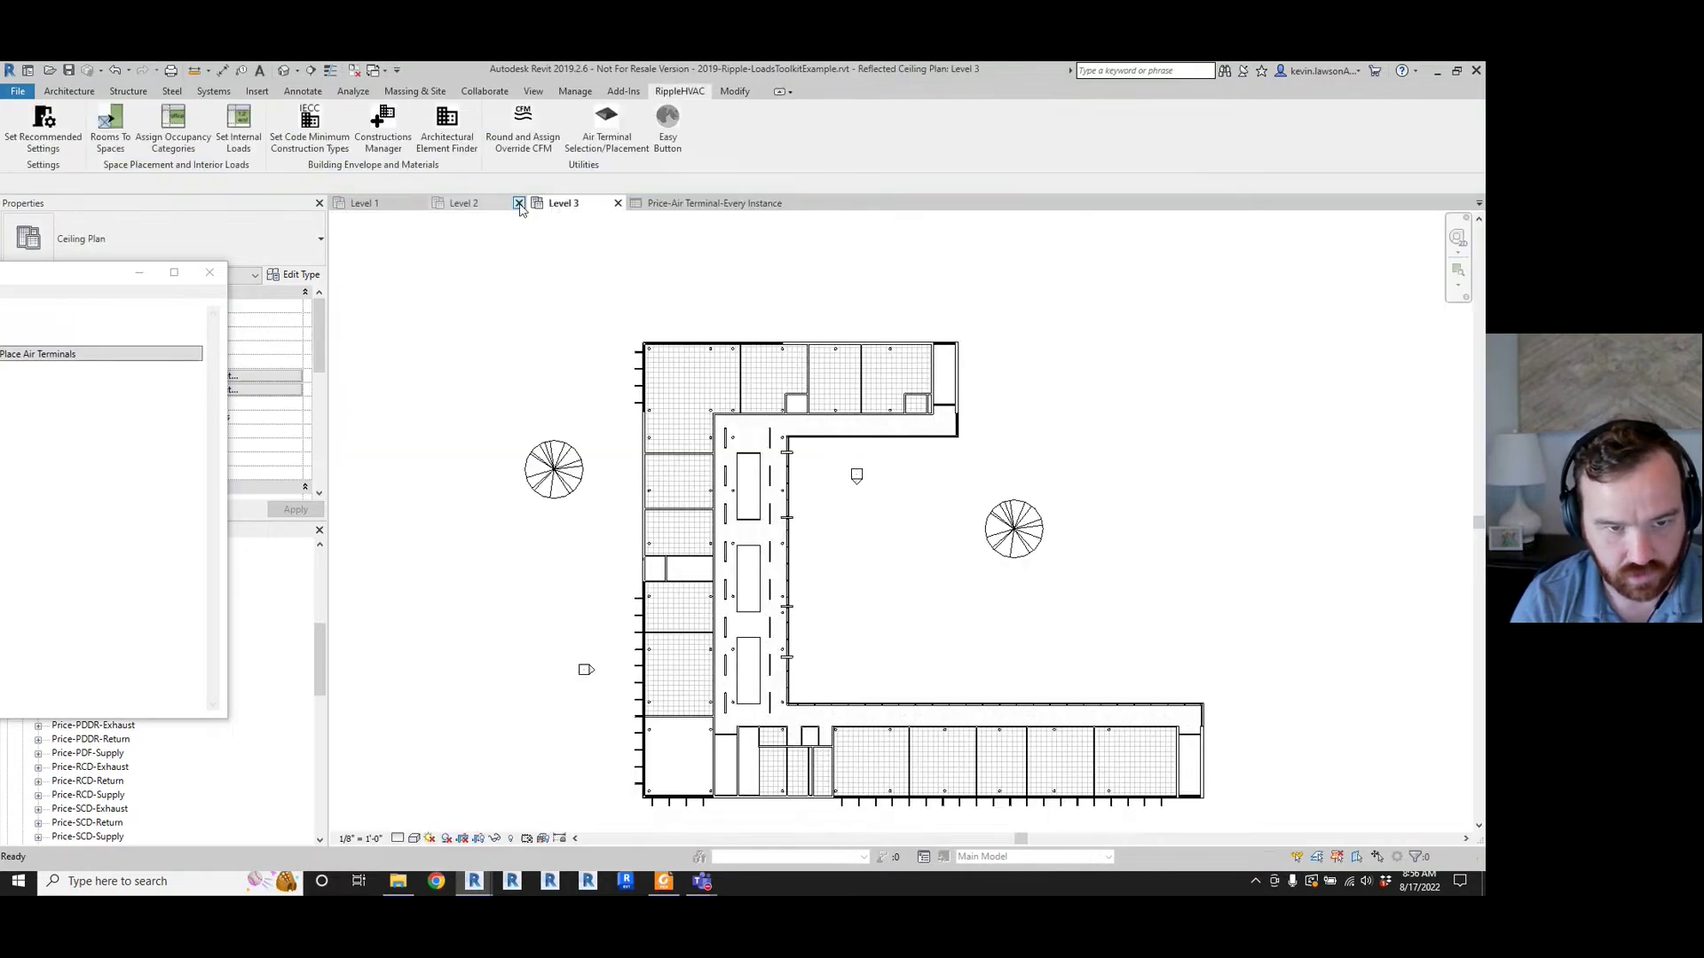
click(417, 205)
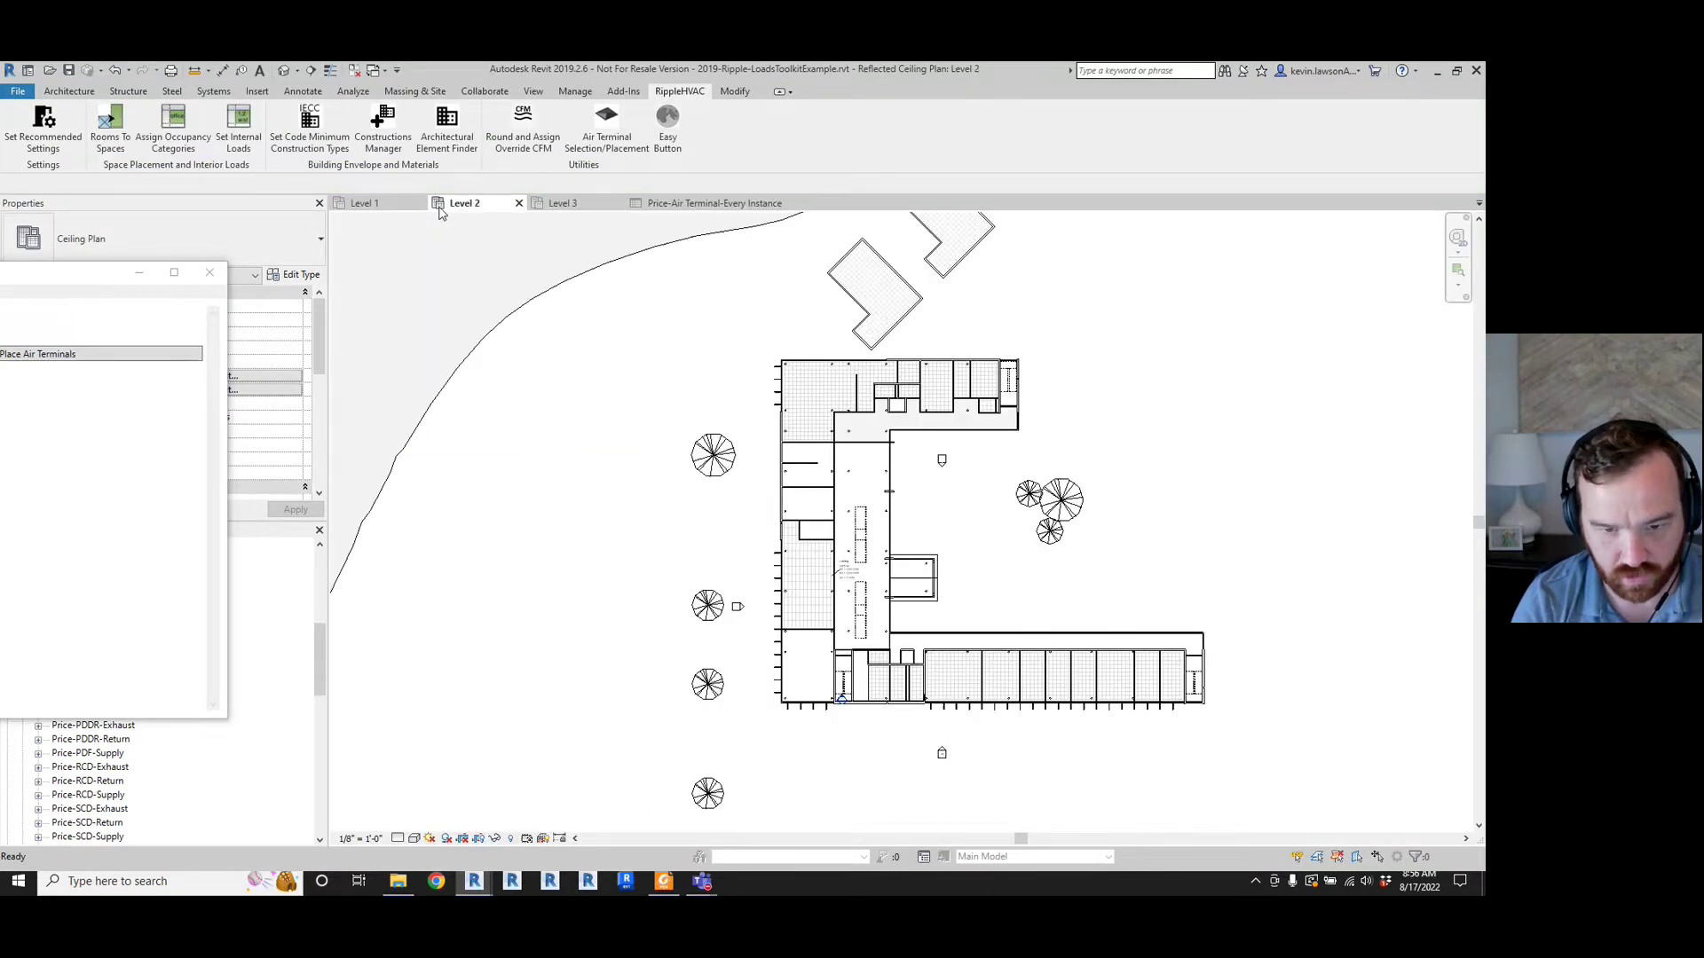
click(466, 205)
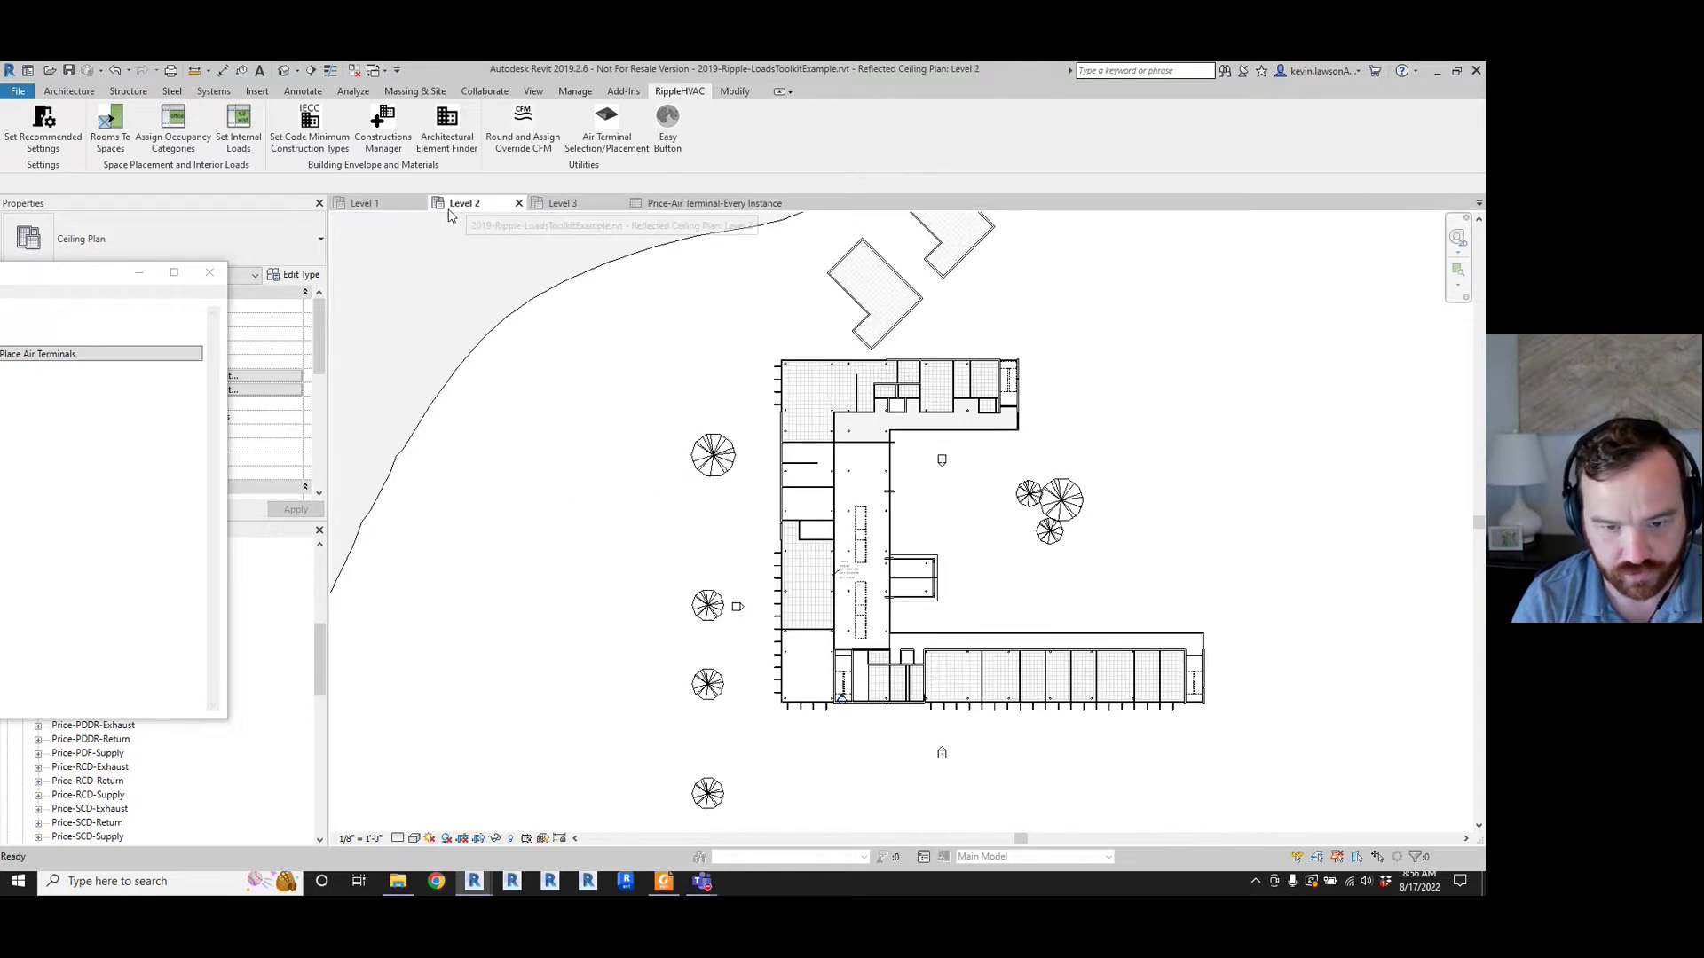
drag(56, 276, 381, 253)
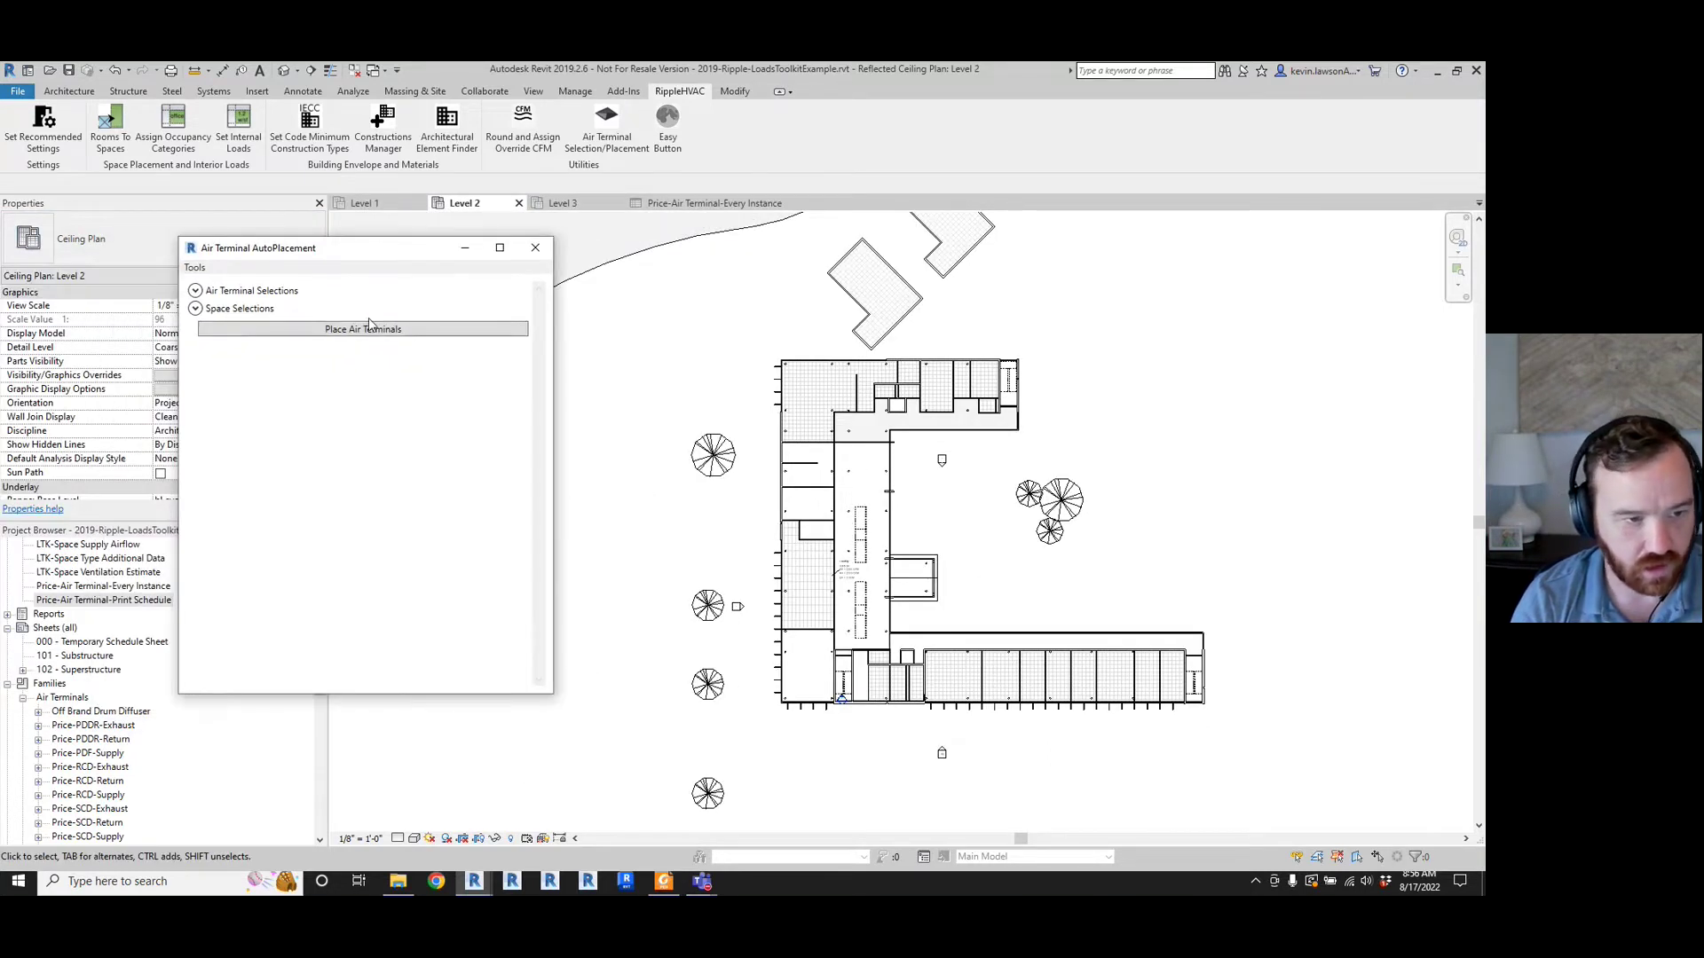
click(223, 309)
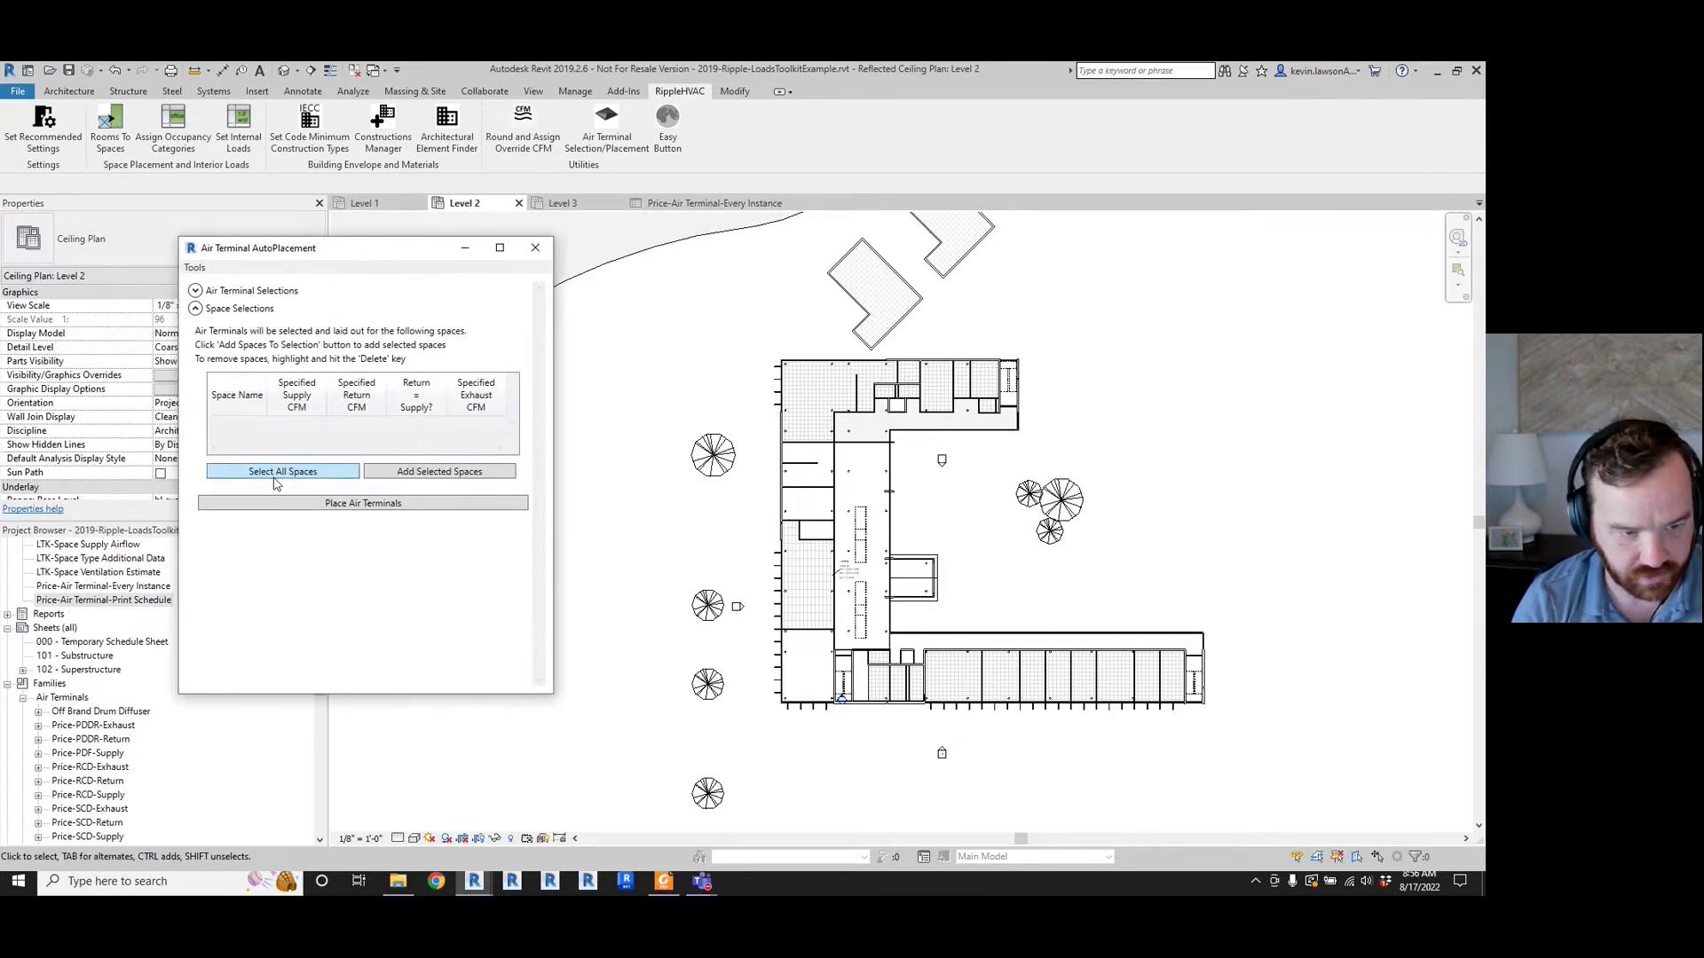
click(275, 475)
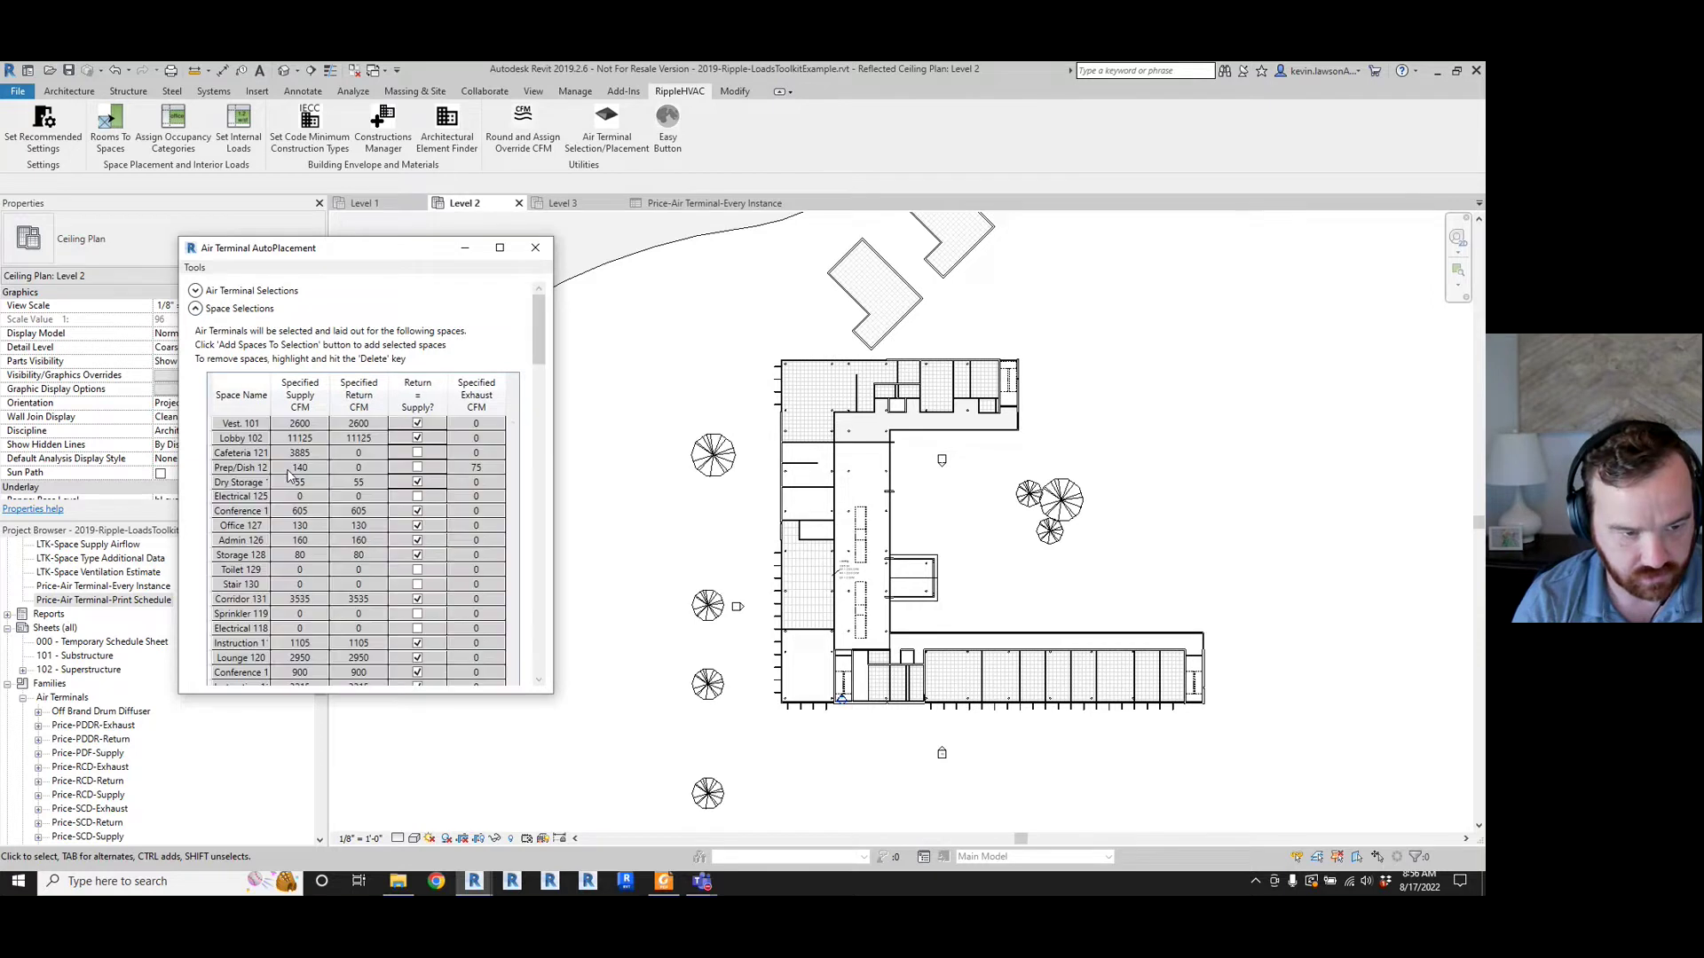
click(195, 308)
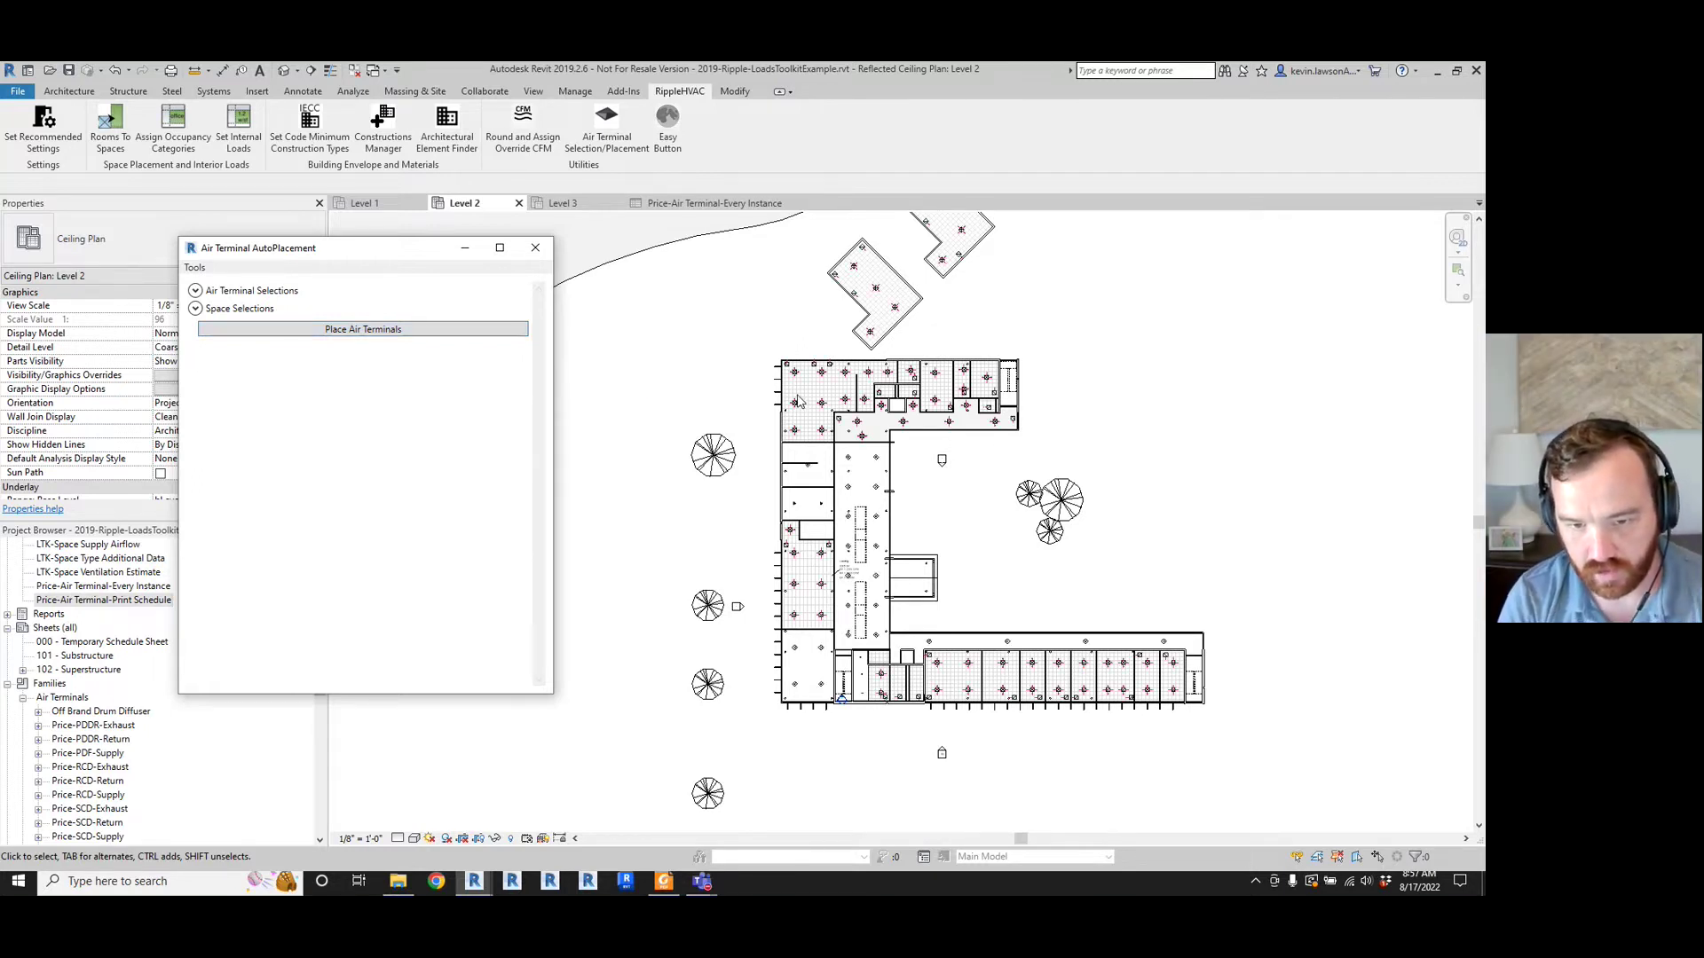
- Examine the placed air terminals on the Level 2, Level 3 and Level 1 ceiling plans
scroll(853, 405, up, 1)
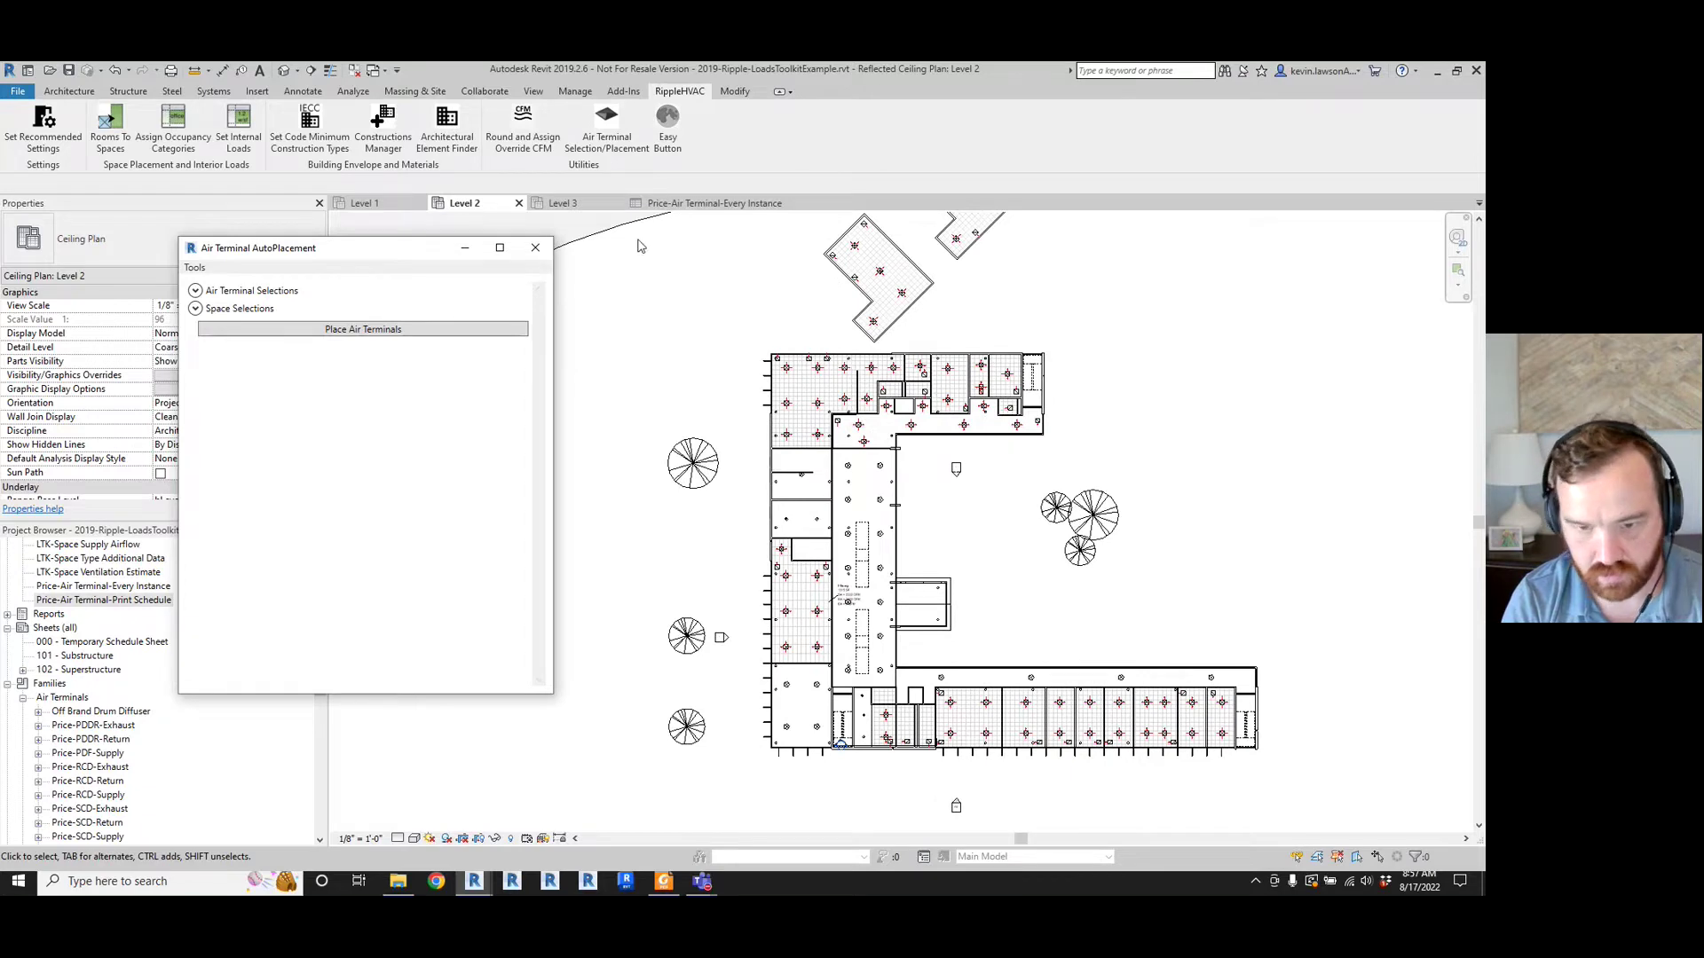
click(568, 203)
scroll(965, 490, up, 1)
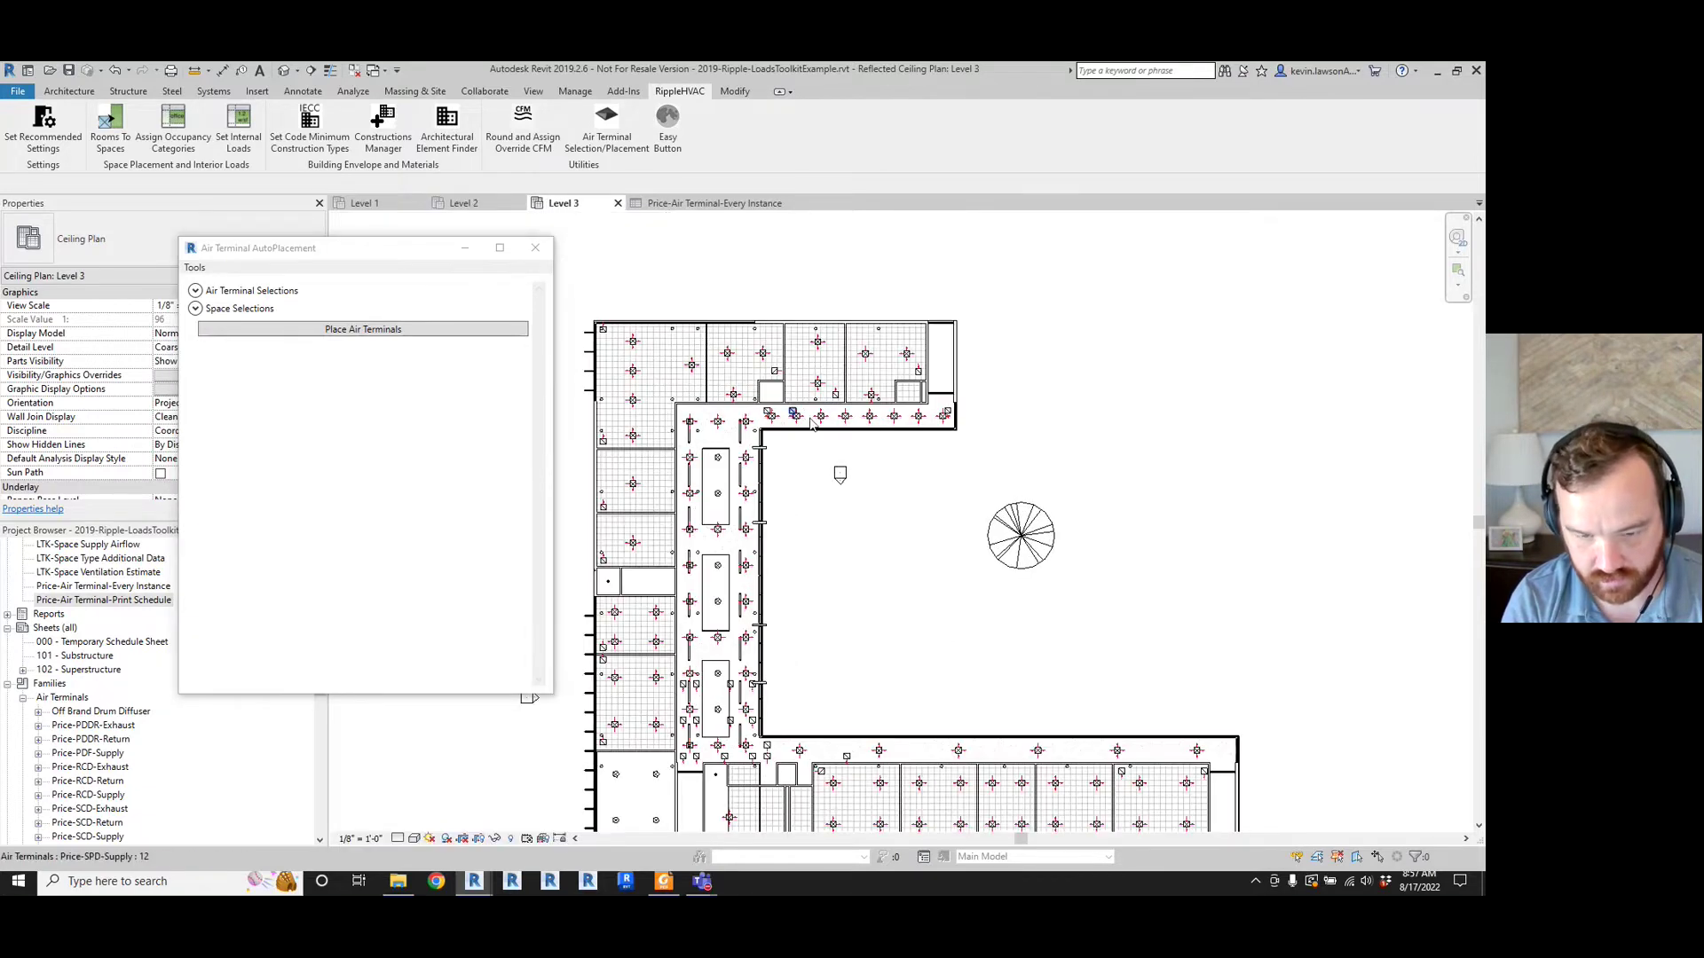
scroll(887, 497, down, 2)
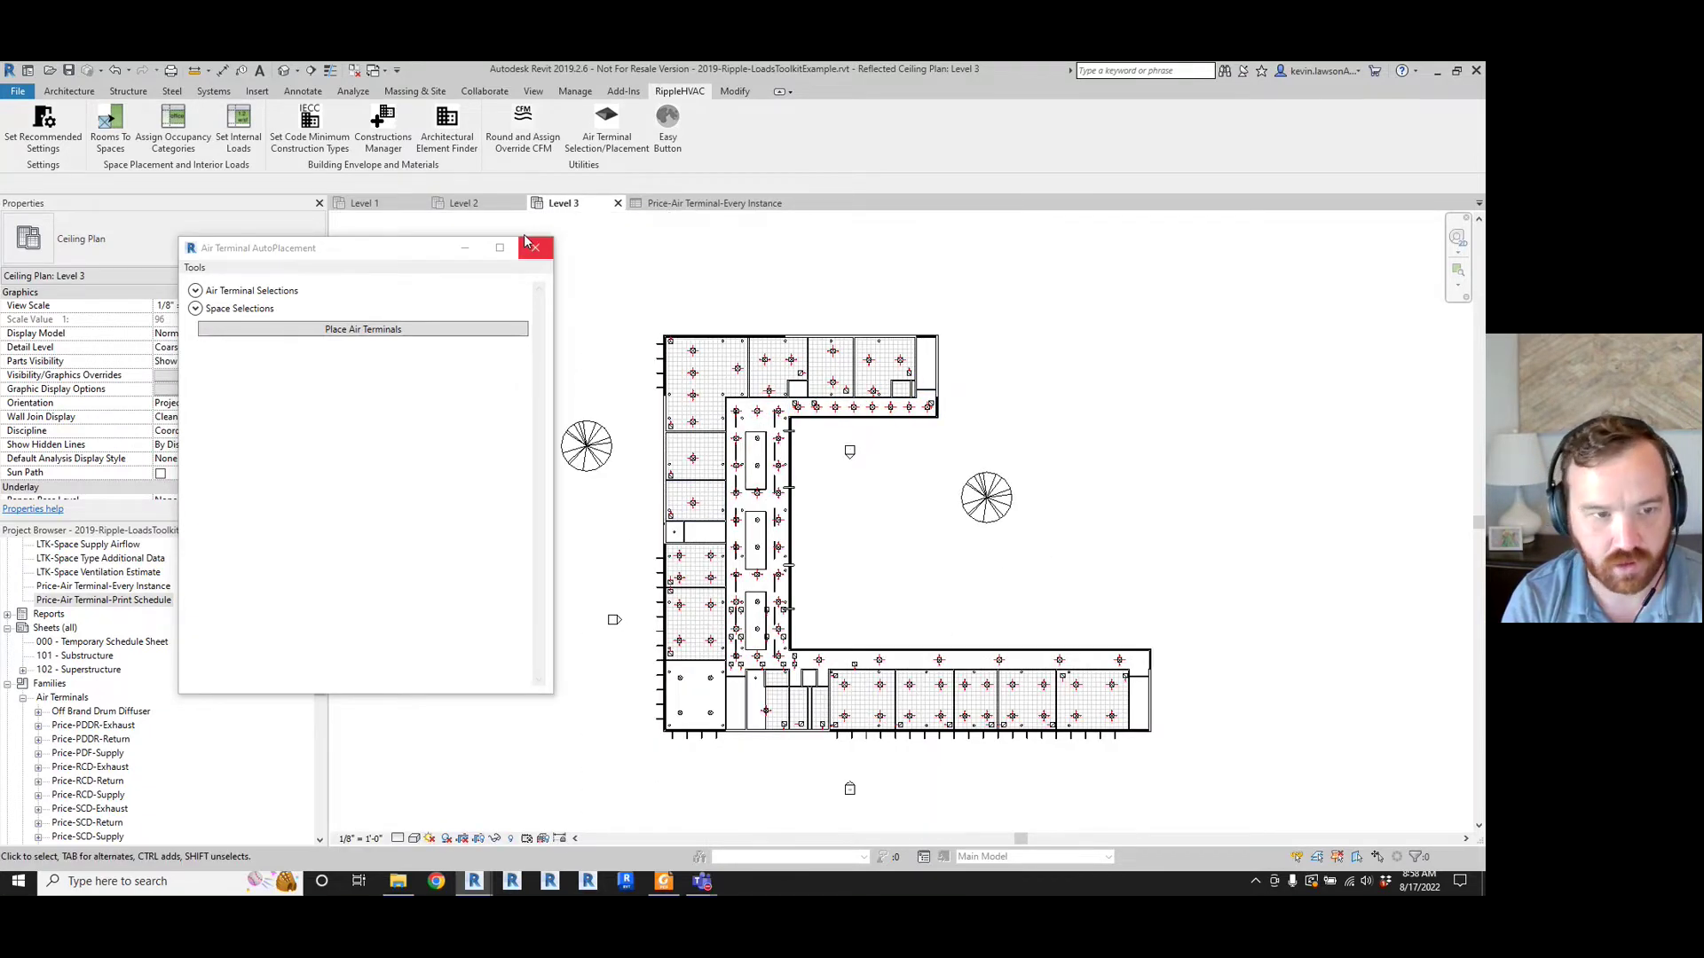
click(365, 204)
scroll(859, 430, up, 1)
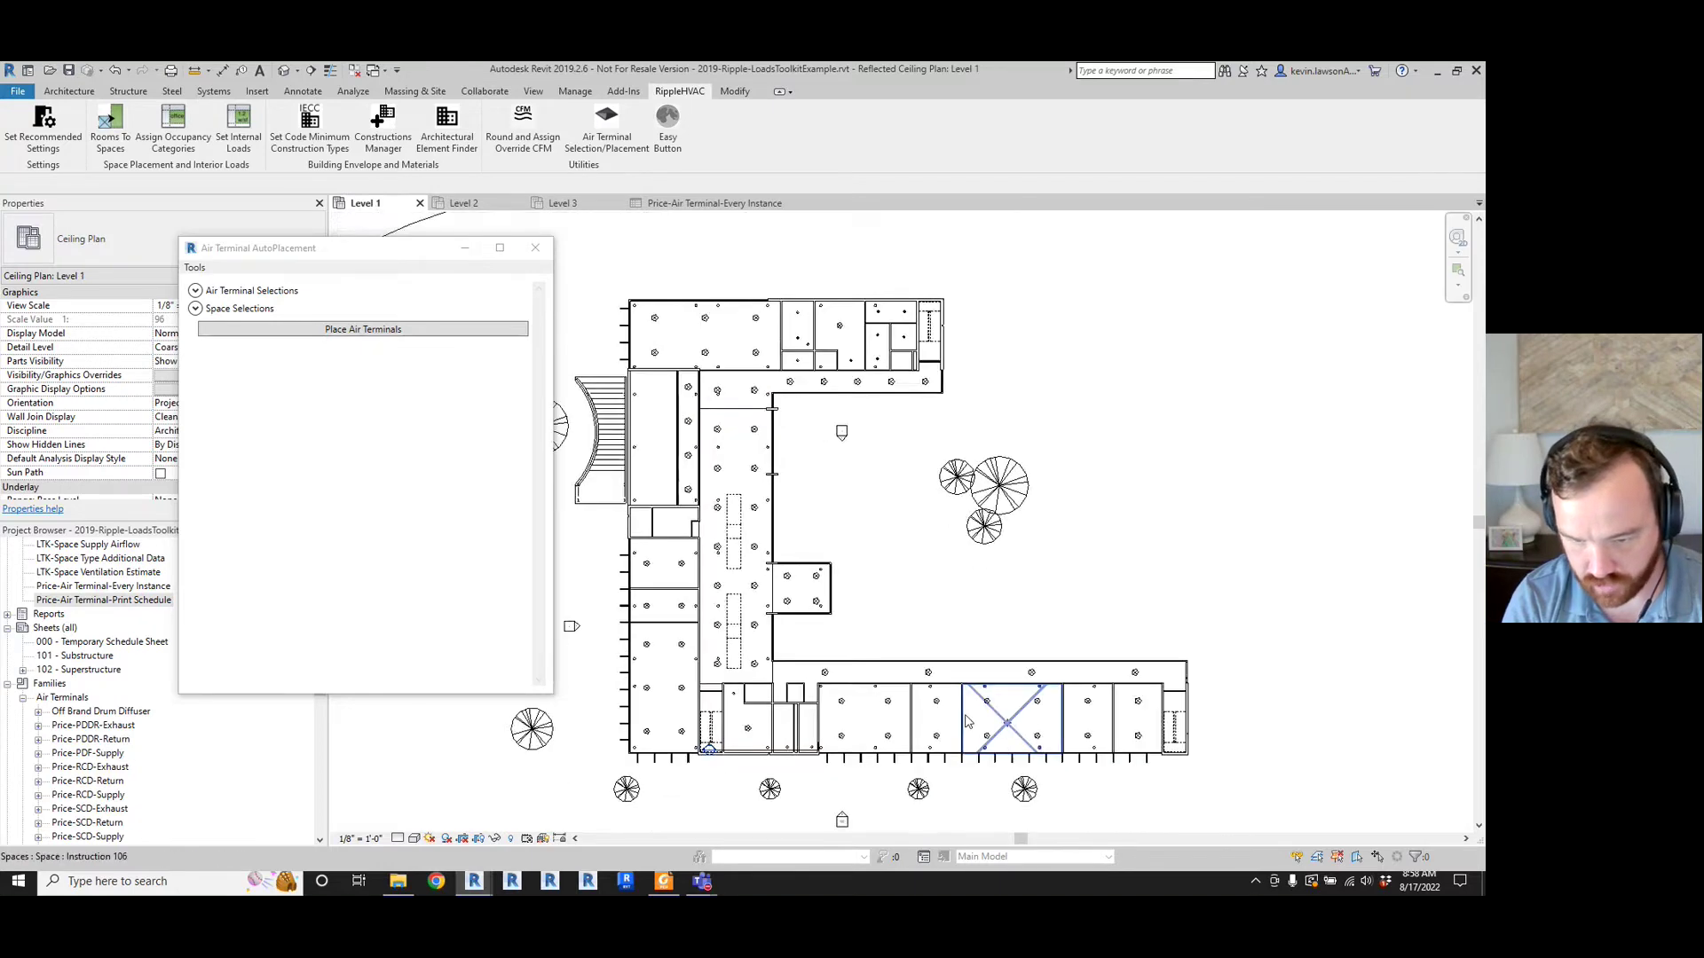
scroll(721, 383, down, 2)
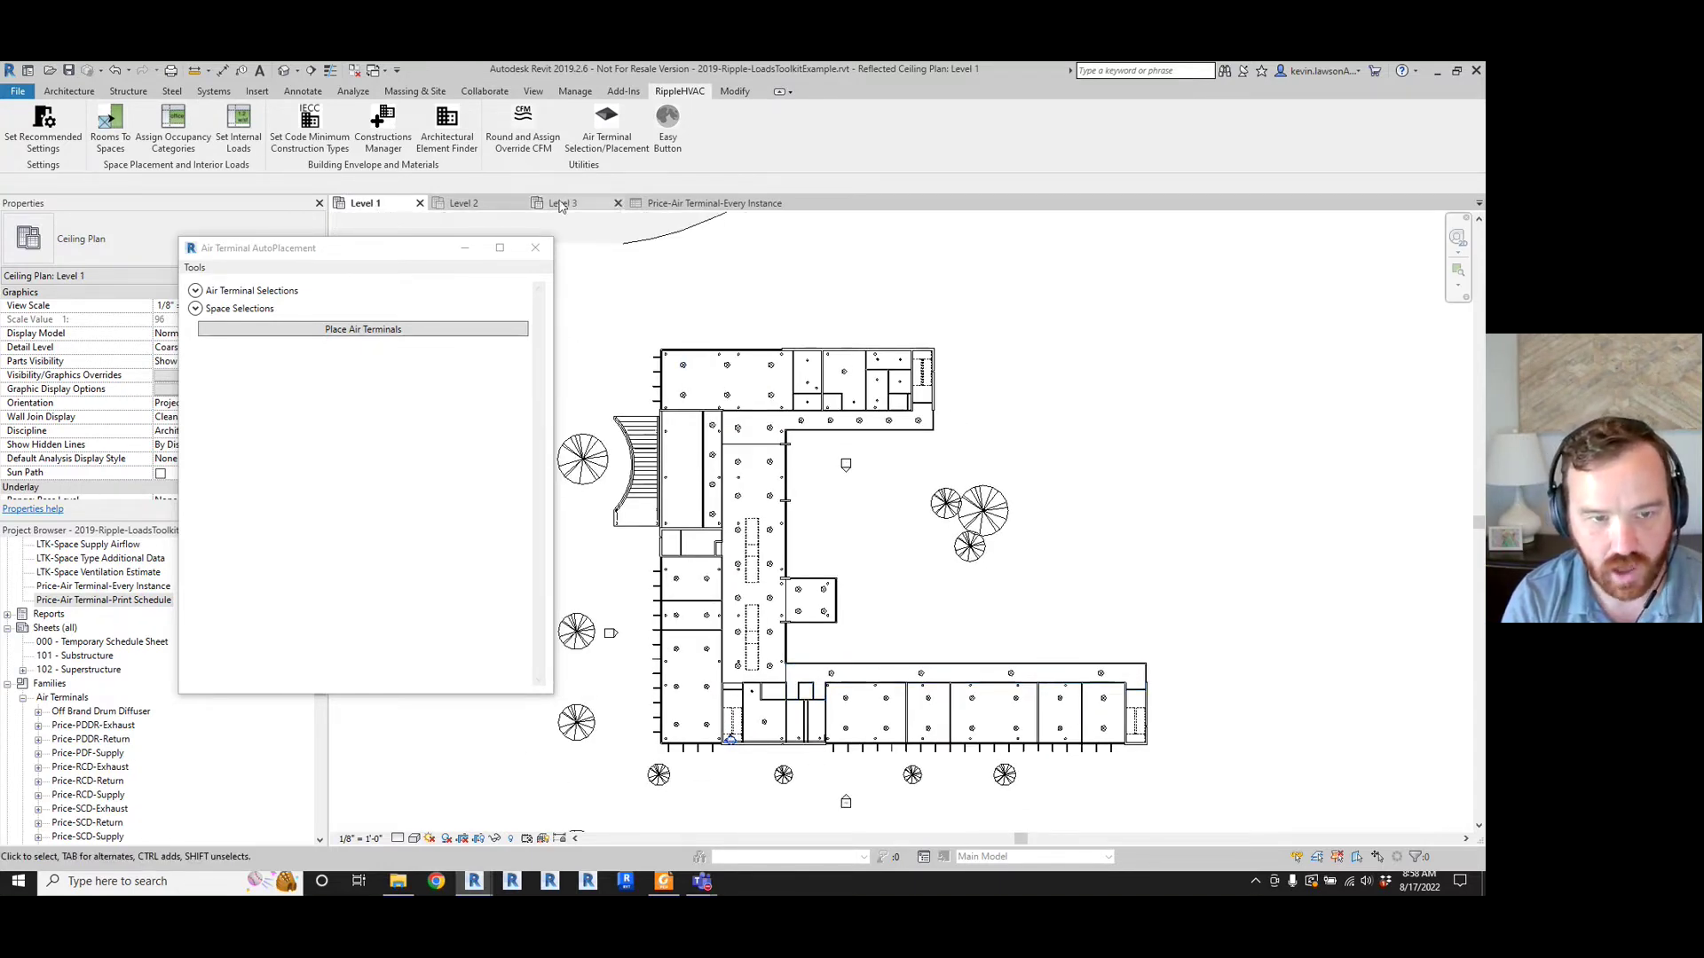
- Inspect how the terminals in Level 2's lower wing align with the ceiling grid and lie in the adjoining corridor
click(463, 204)
scroll(905, 726, up, 1)
scroll(905, 726, up, 1)
middle_drag(905, 726, 568, 417)
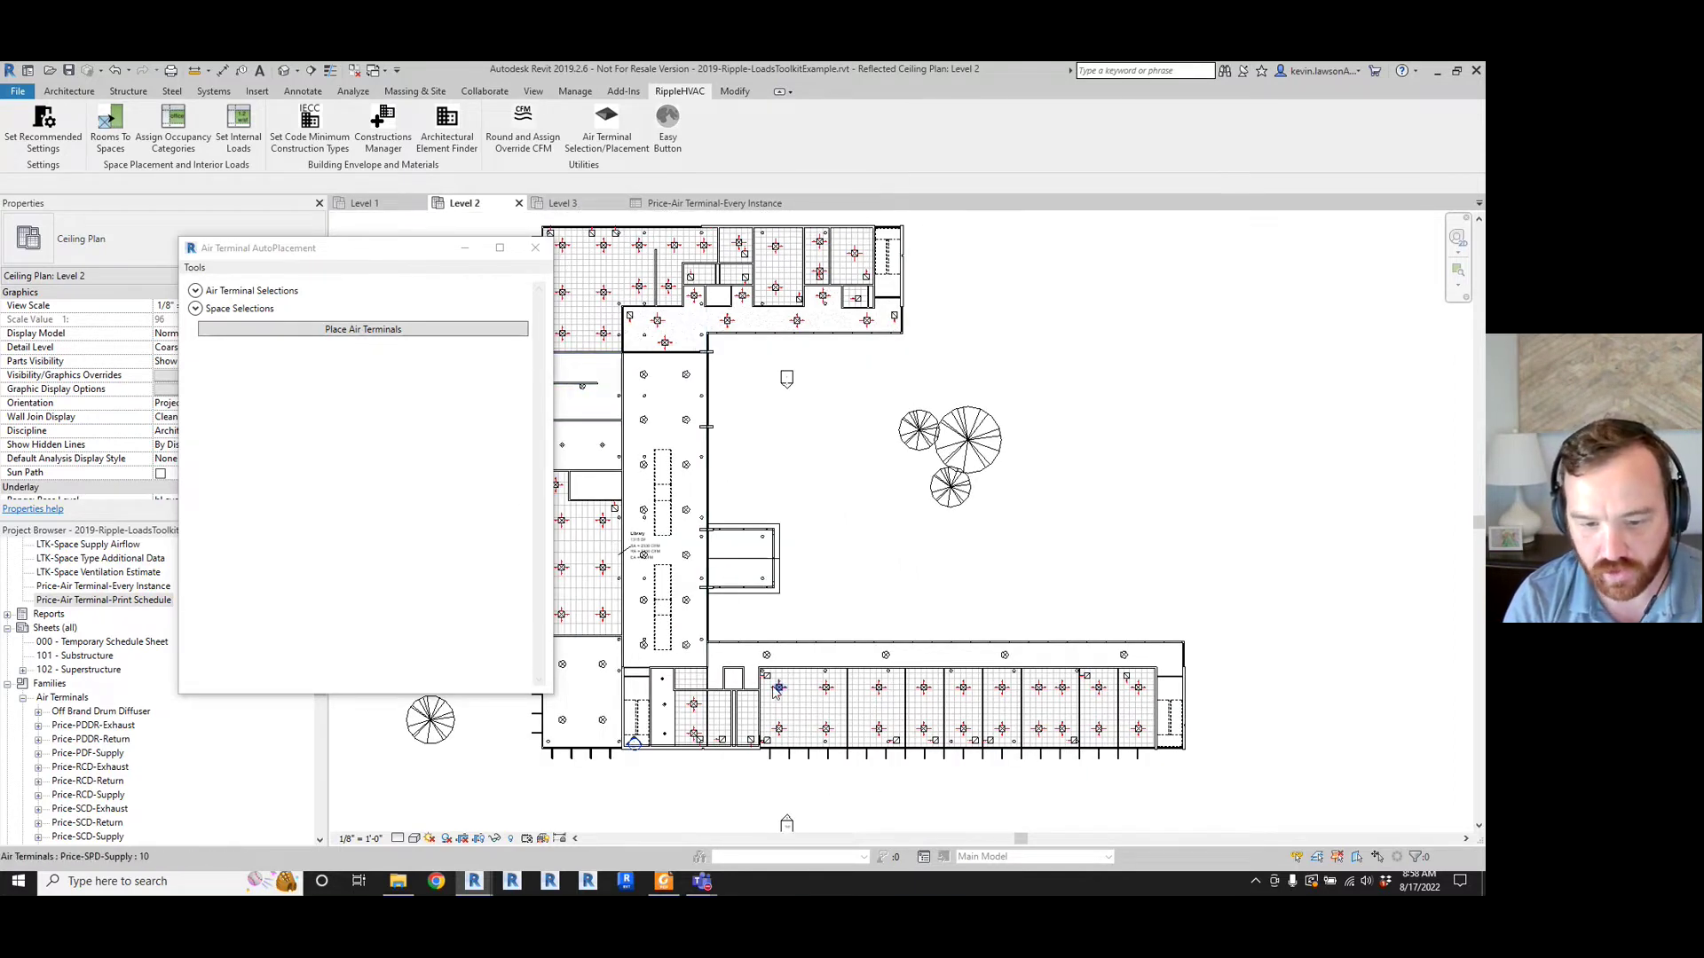
scroll(777, 692, up, 1)
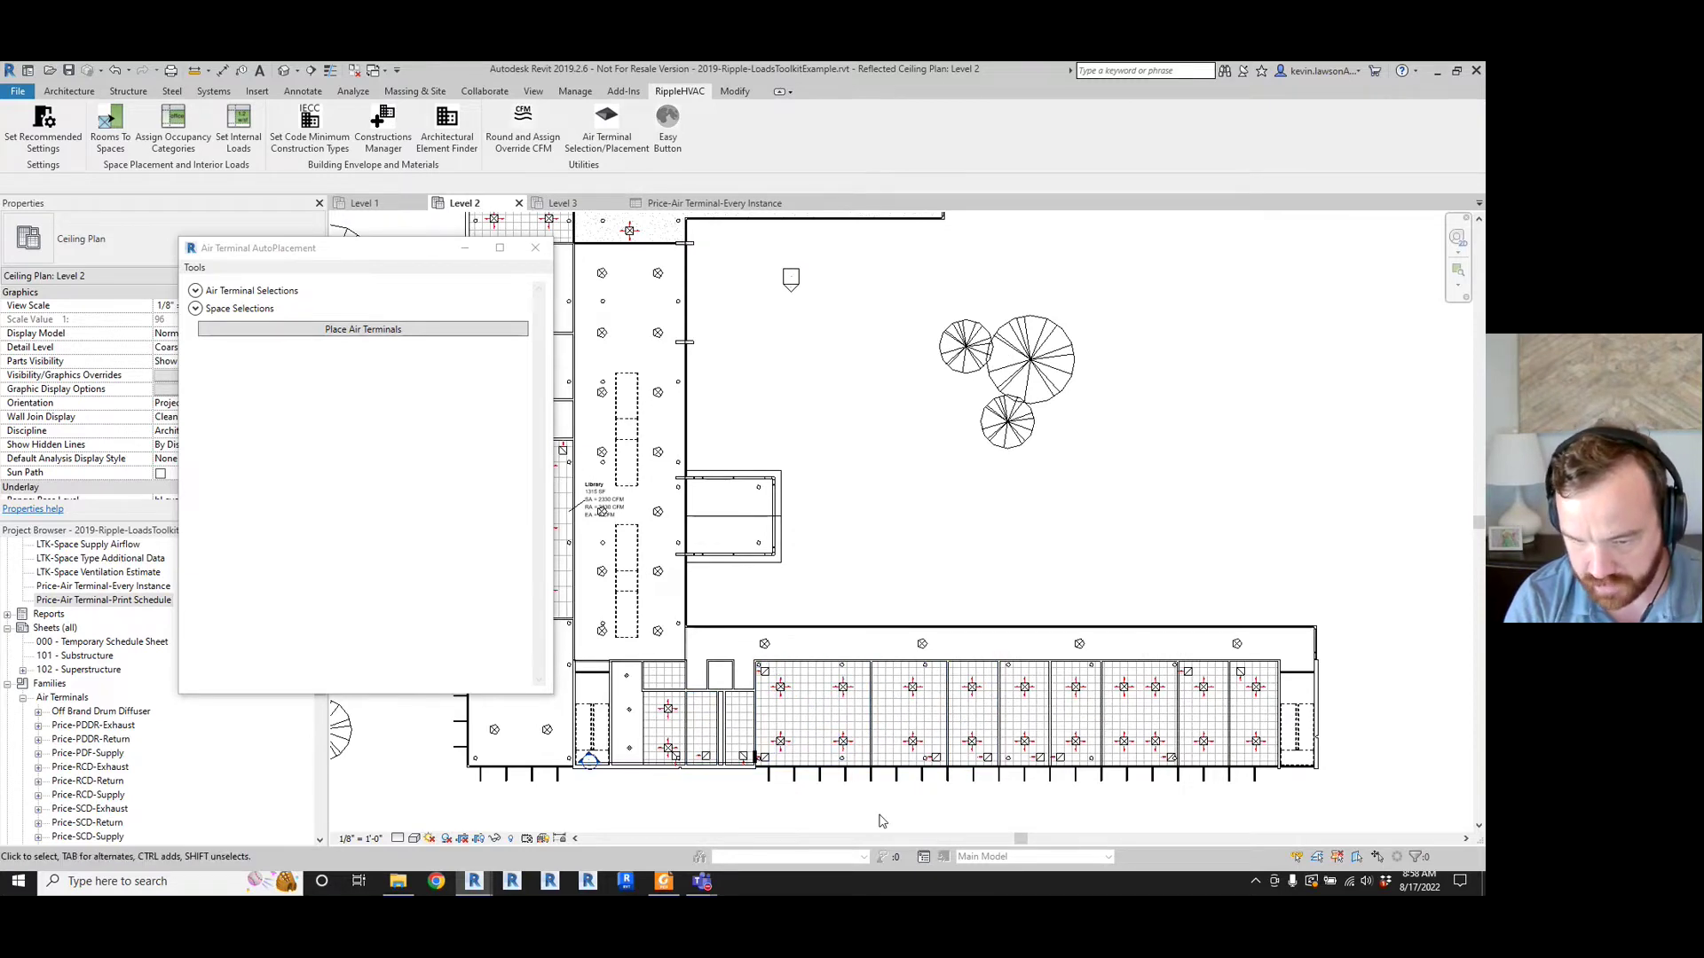
scroll(1088, 689, up, 5)
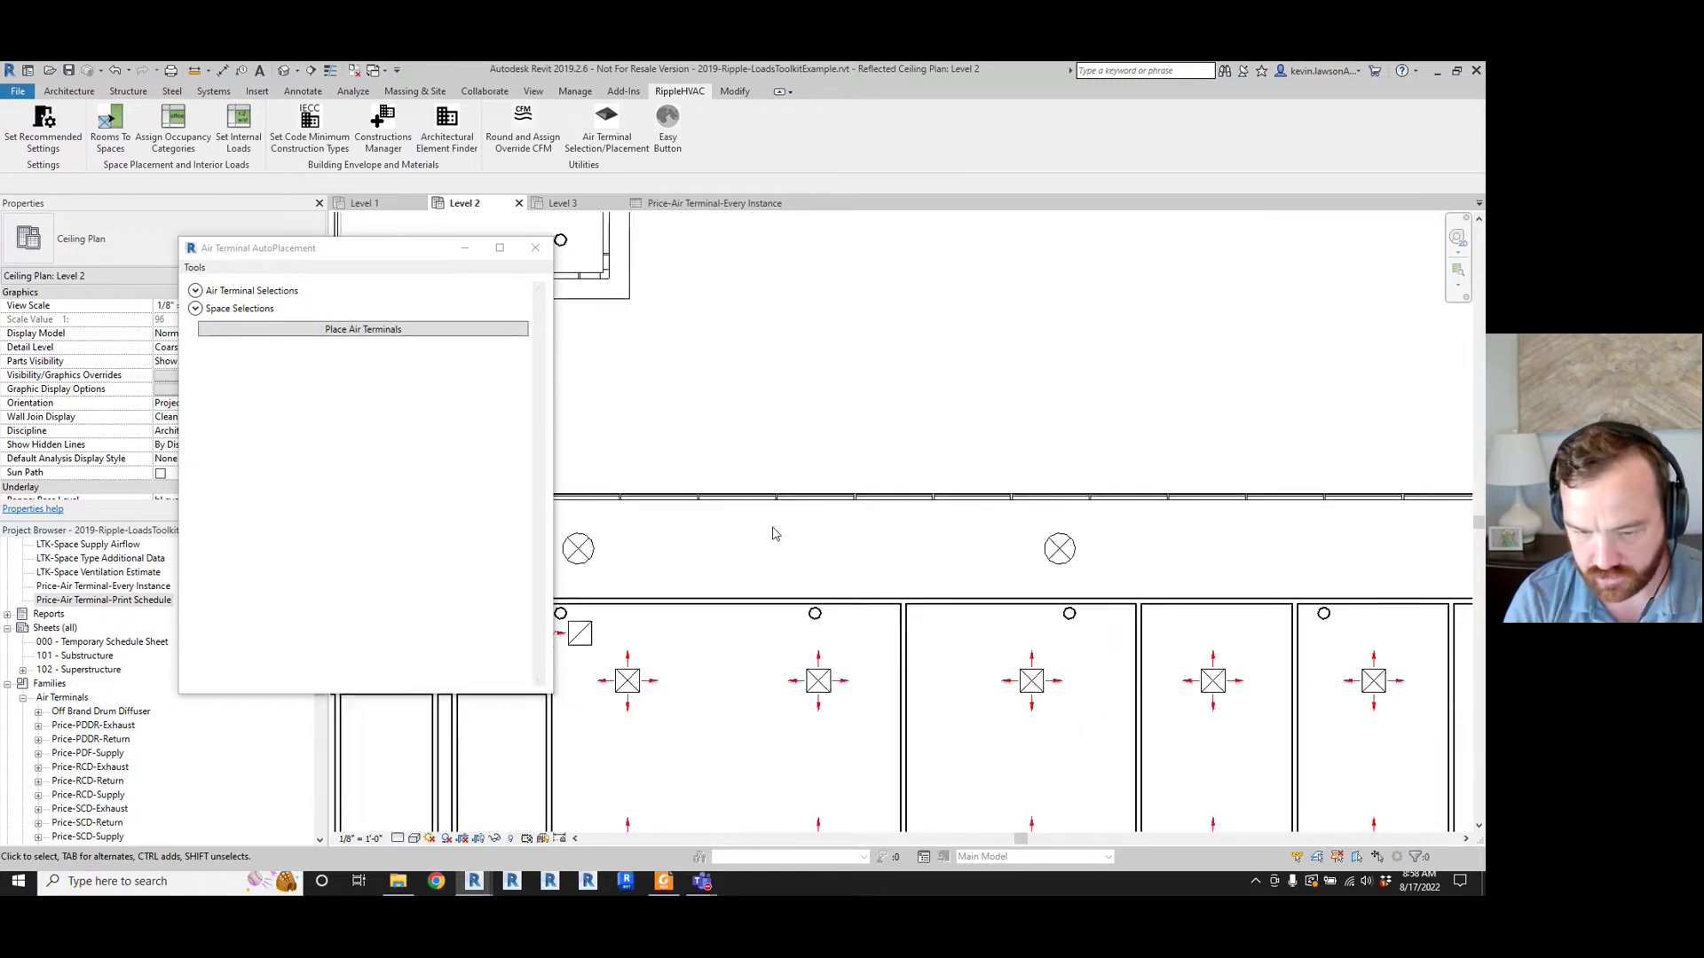
scroll(825, 674, up, 2)
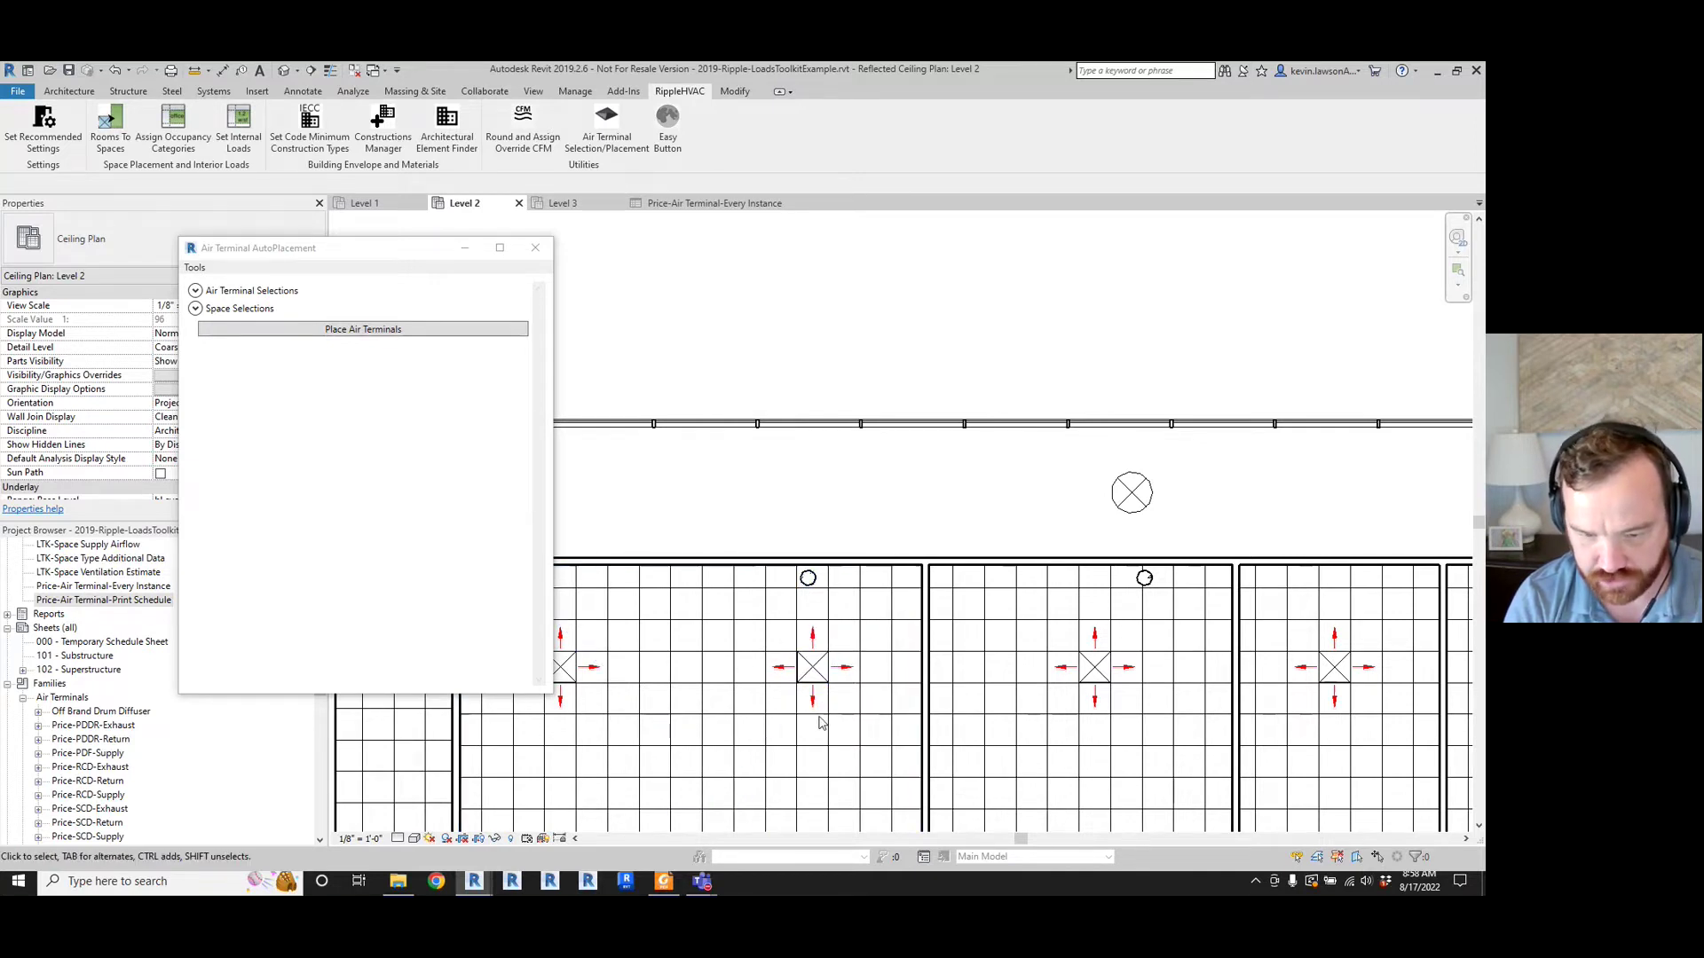
scroll(810, 679, down, 1)
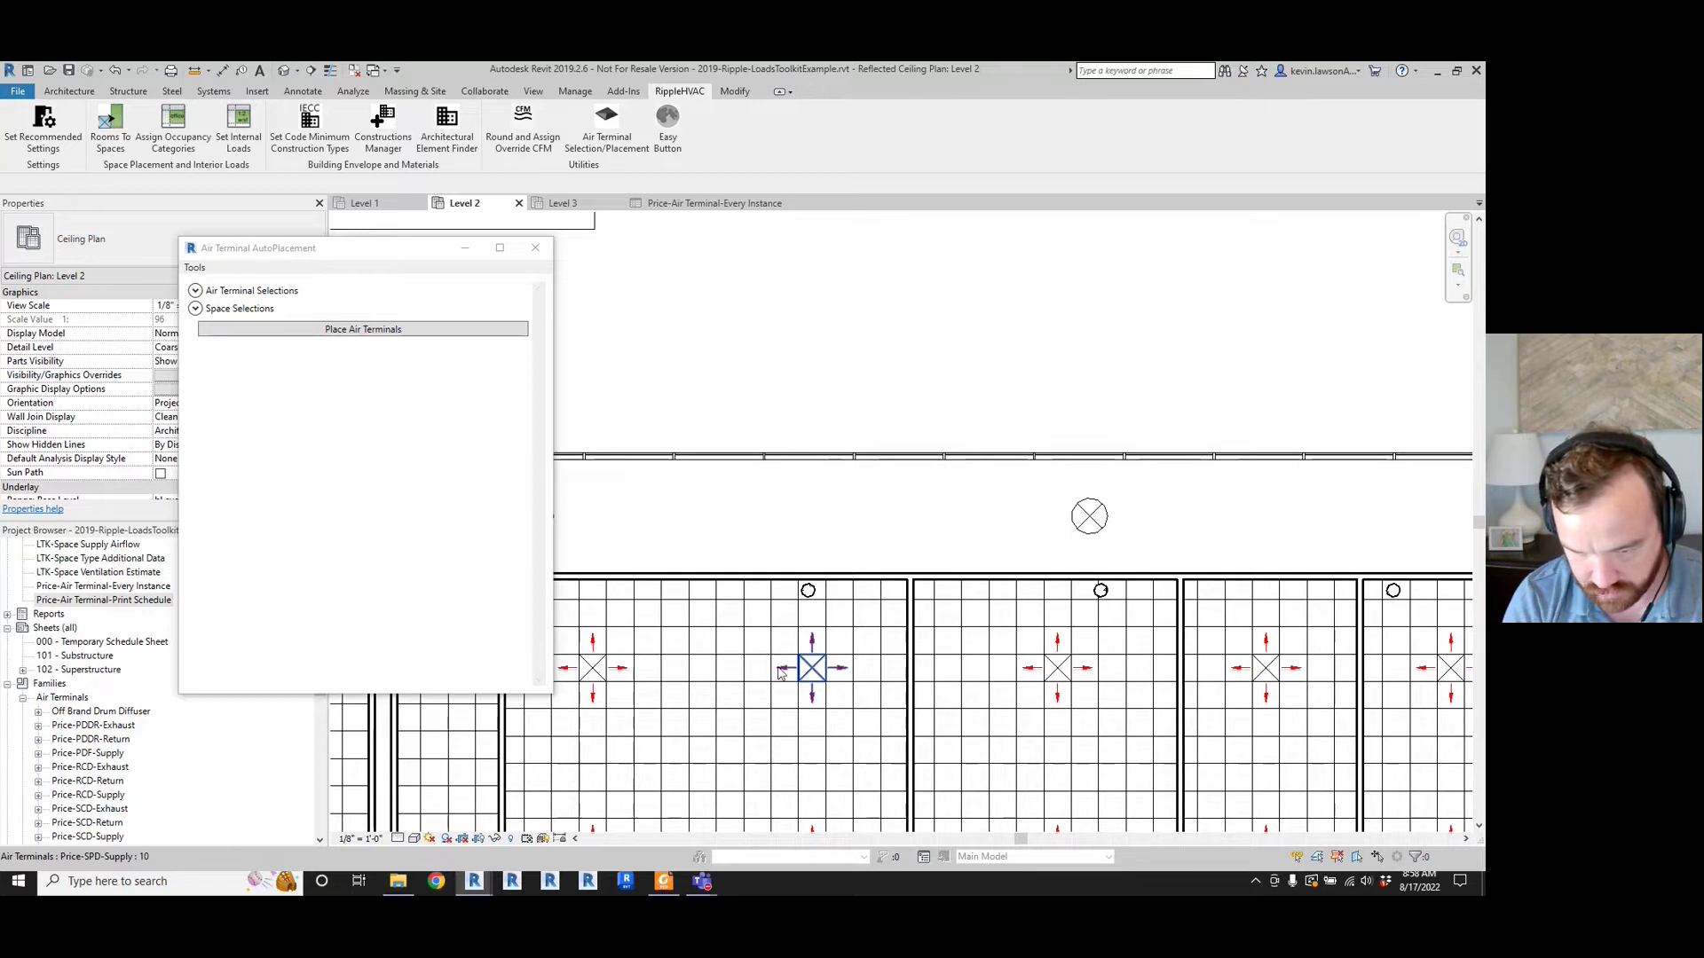
scroll(843, 737, down, 1)
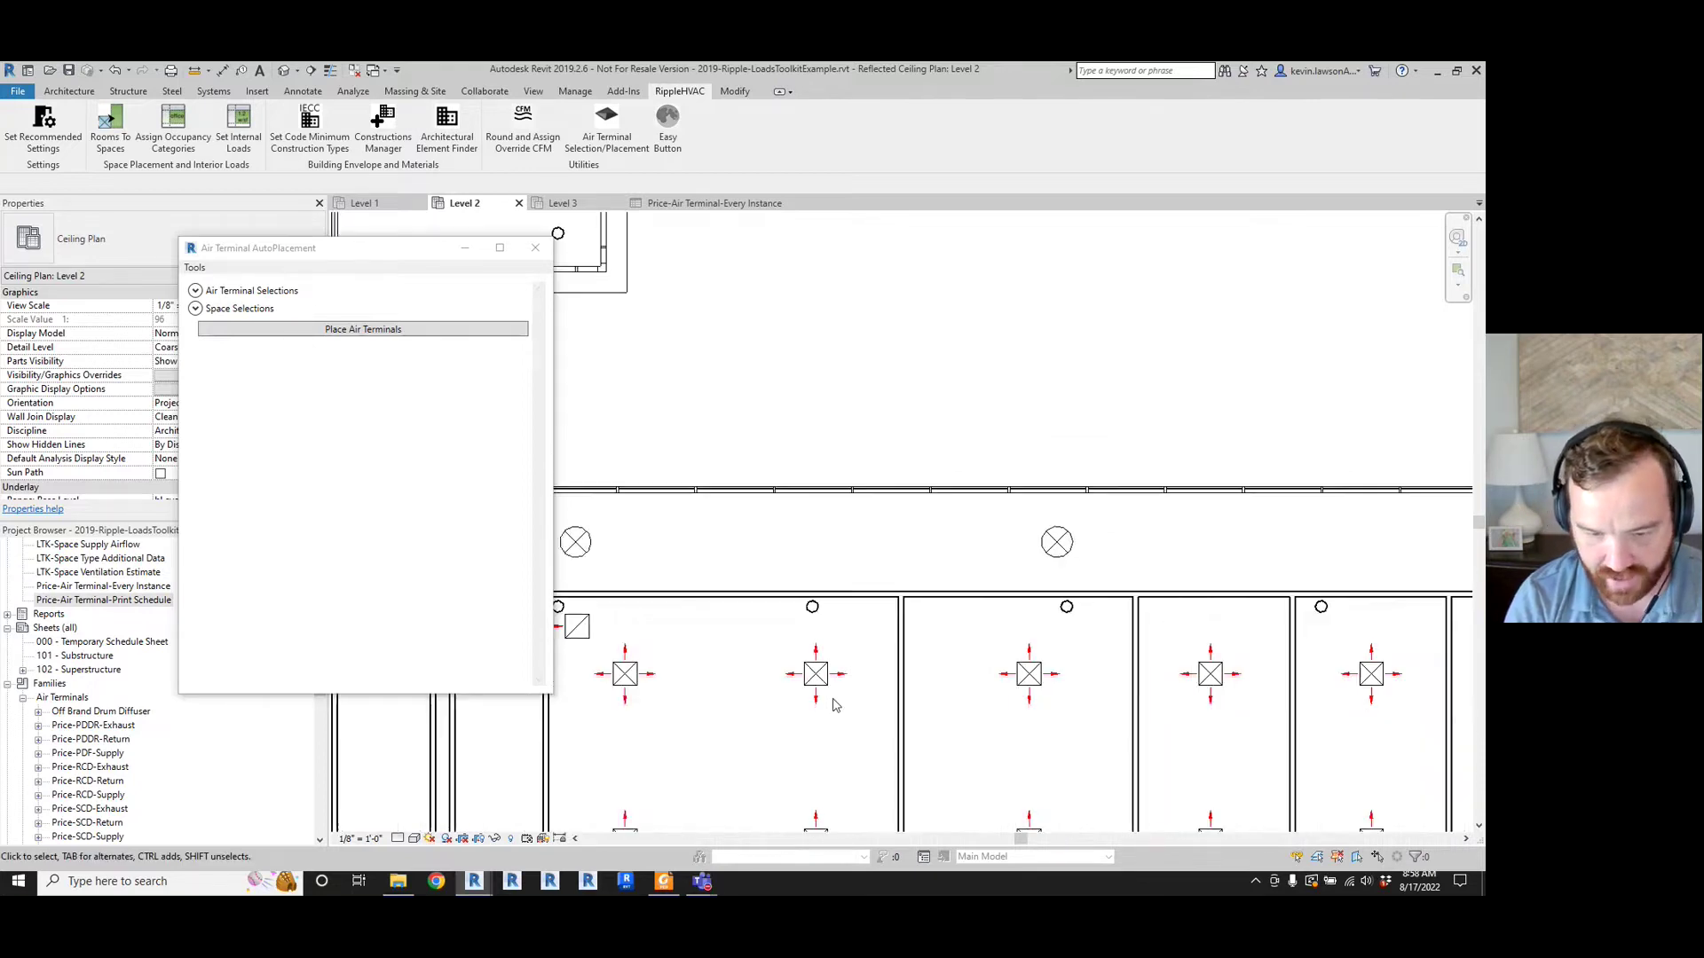
scroll(876, 622, down, 2)
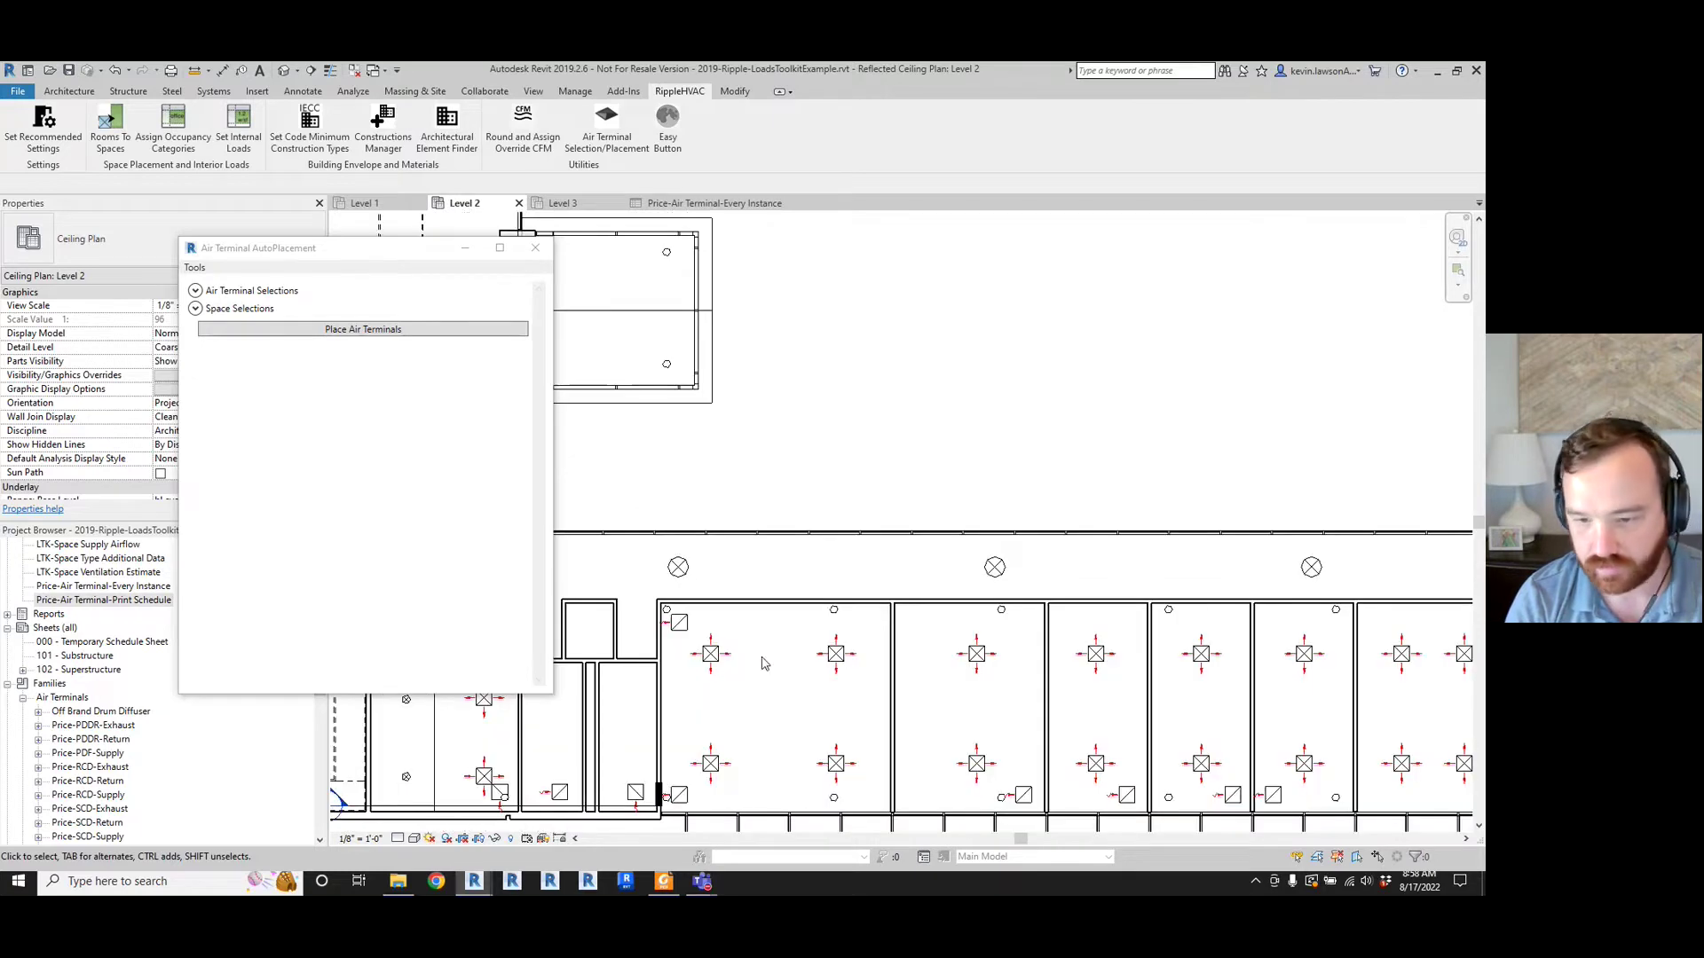
scroll(852, 461, down, 2)
scroll(848, 410, down, 1)
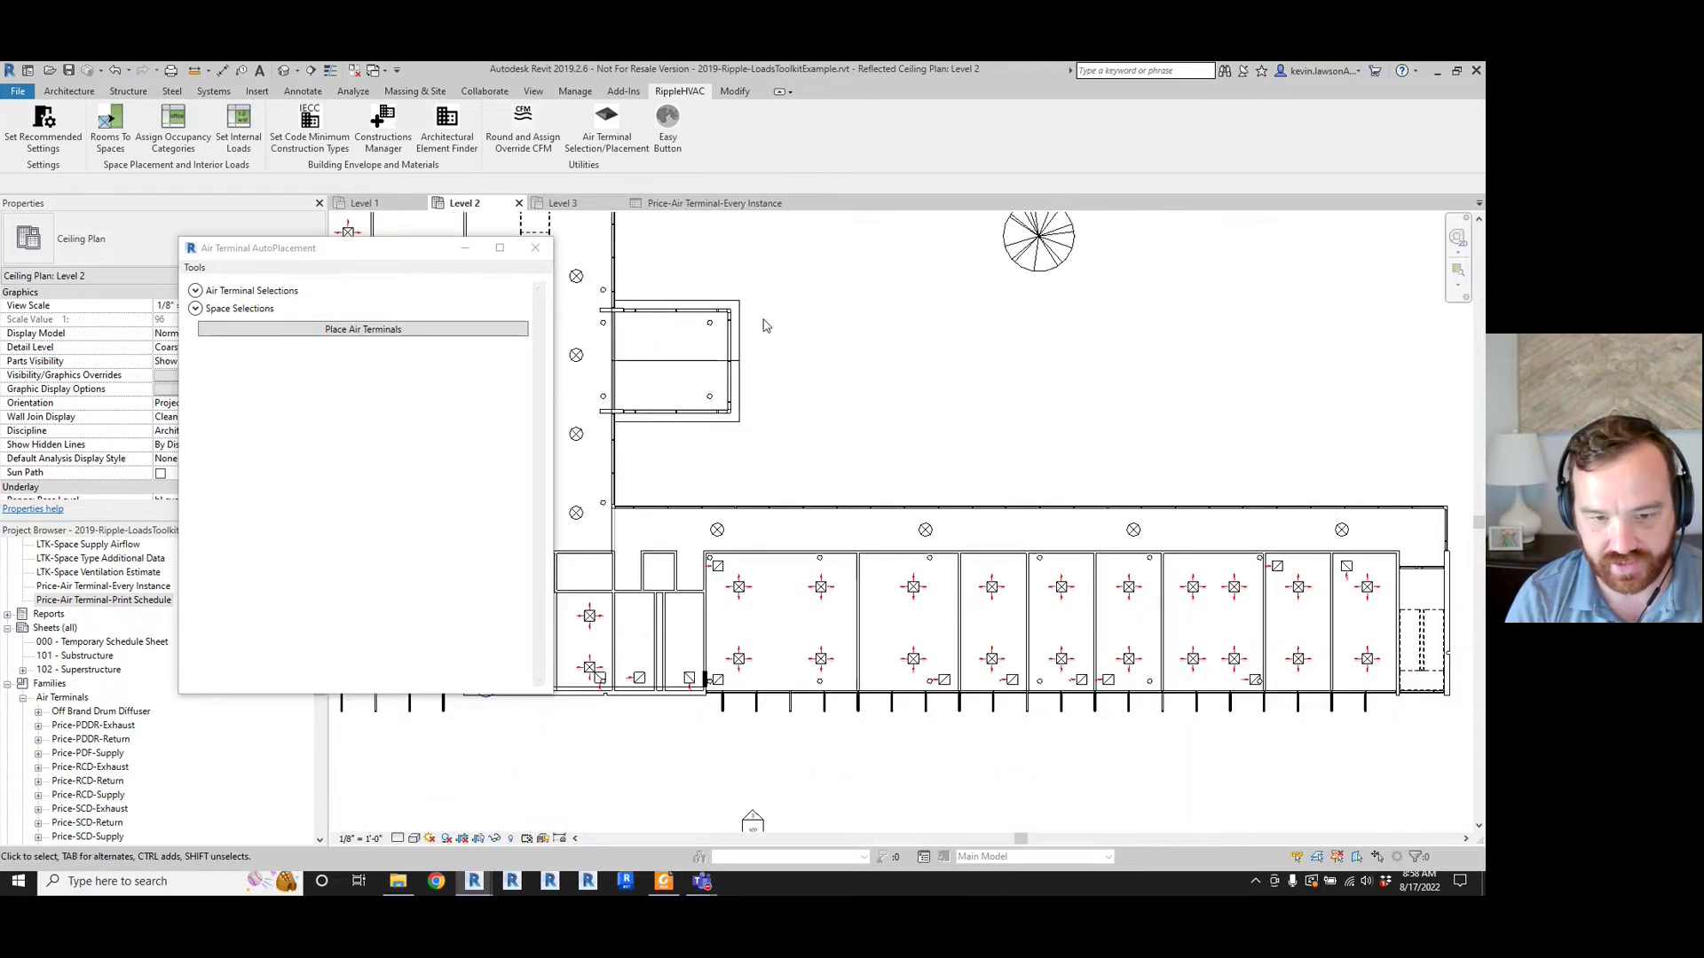
scroll(847, 411, down, 1)
- Review the Price-Air Terminal-Every Instance schedule, checking airflow, NC and total pressure for the first classroom PDDR return terminal
click(693, 204)
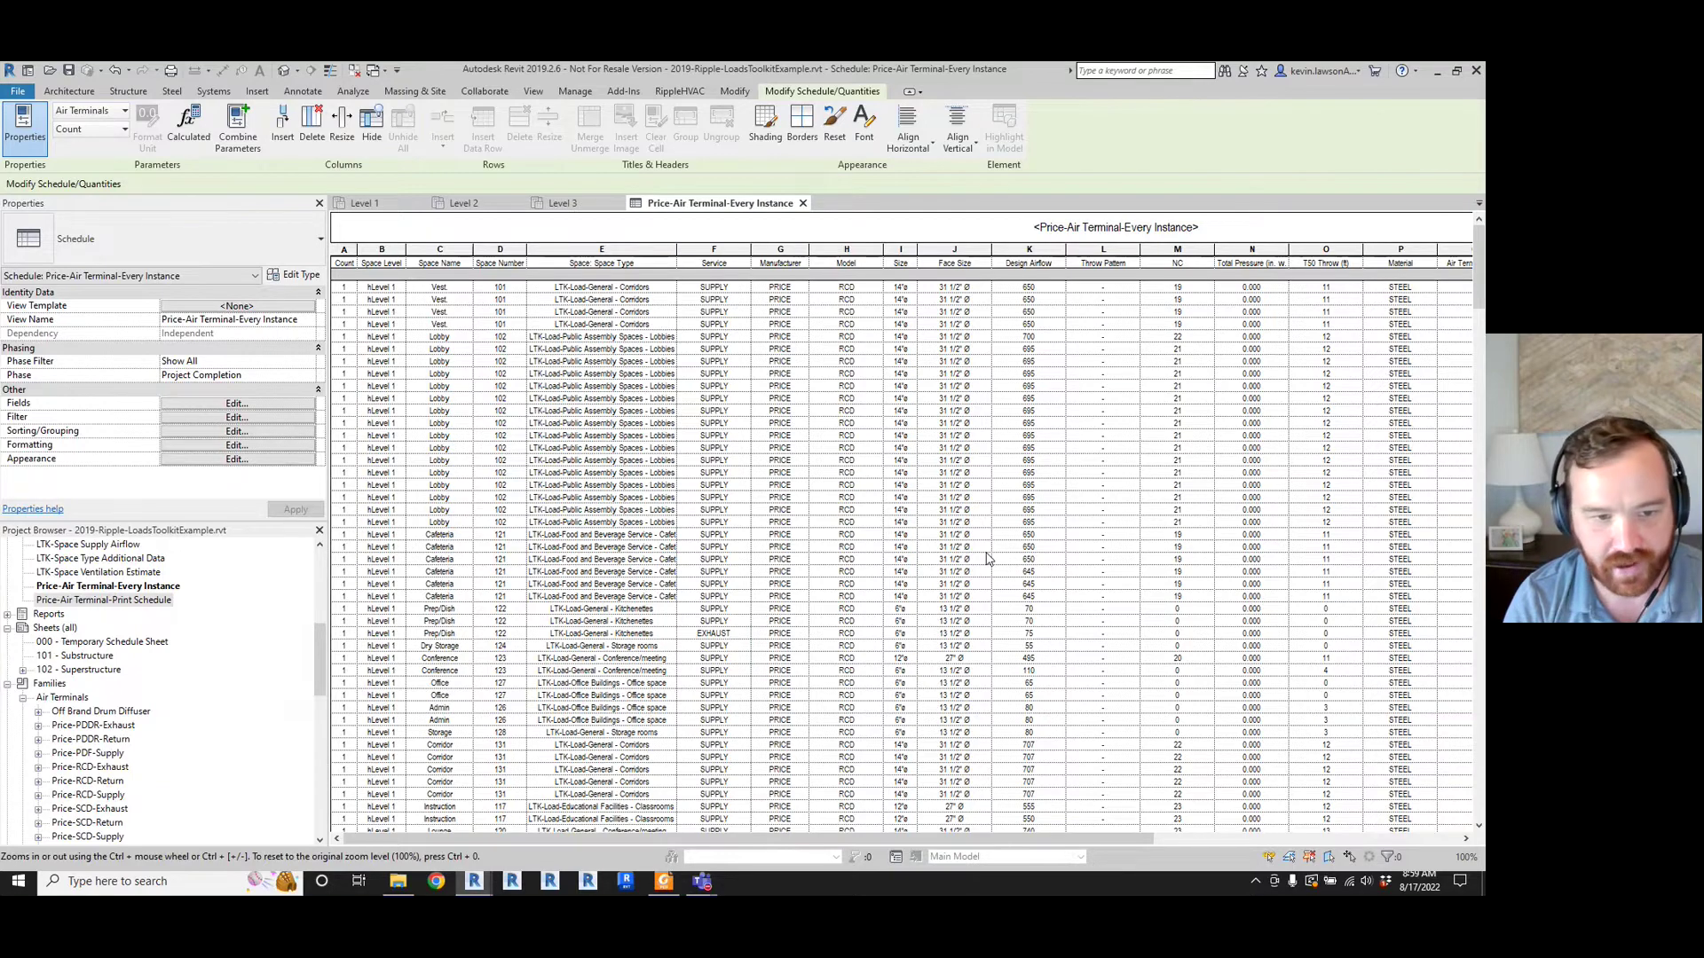
scroll(630, 433, down, 4)
scroll(632, 435, up, 4)
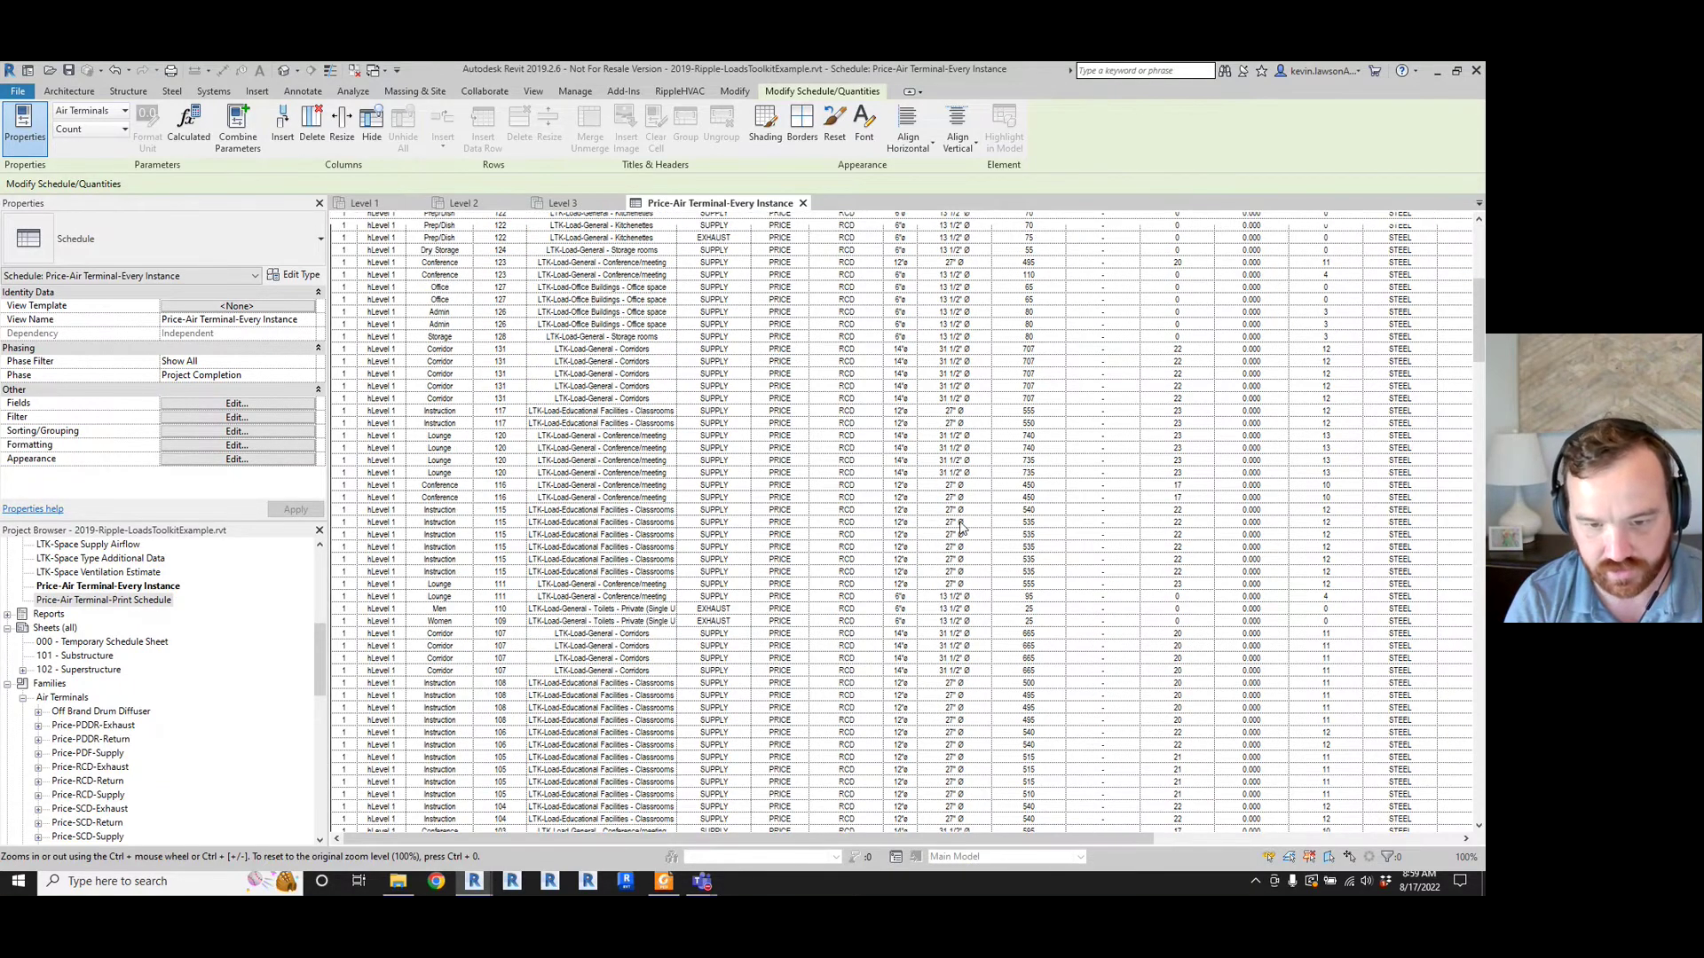
scroll(962, 527, down, 3)
scroll(962, 527, up, 3)
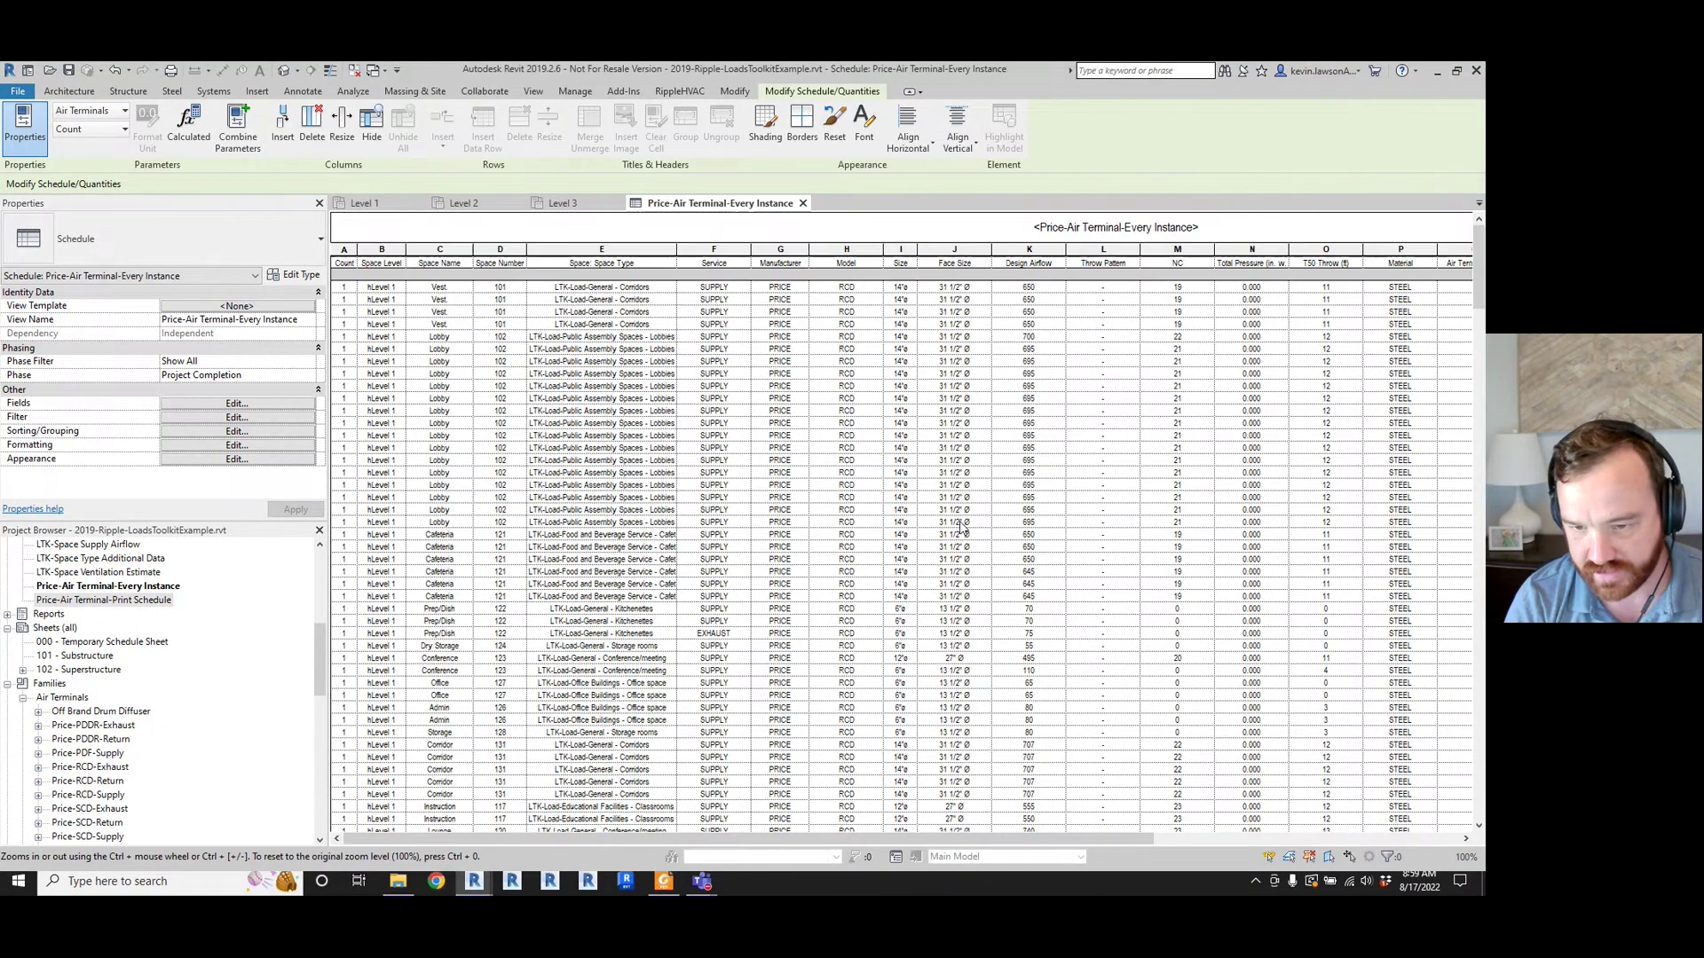
drag(958, 839, 1183, 863)
scroll(1143, 756, down, 10)
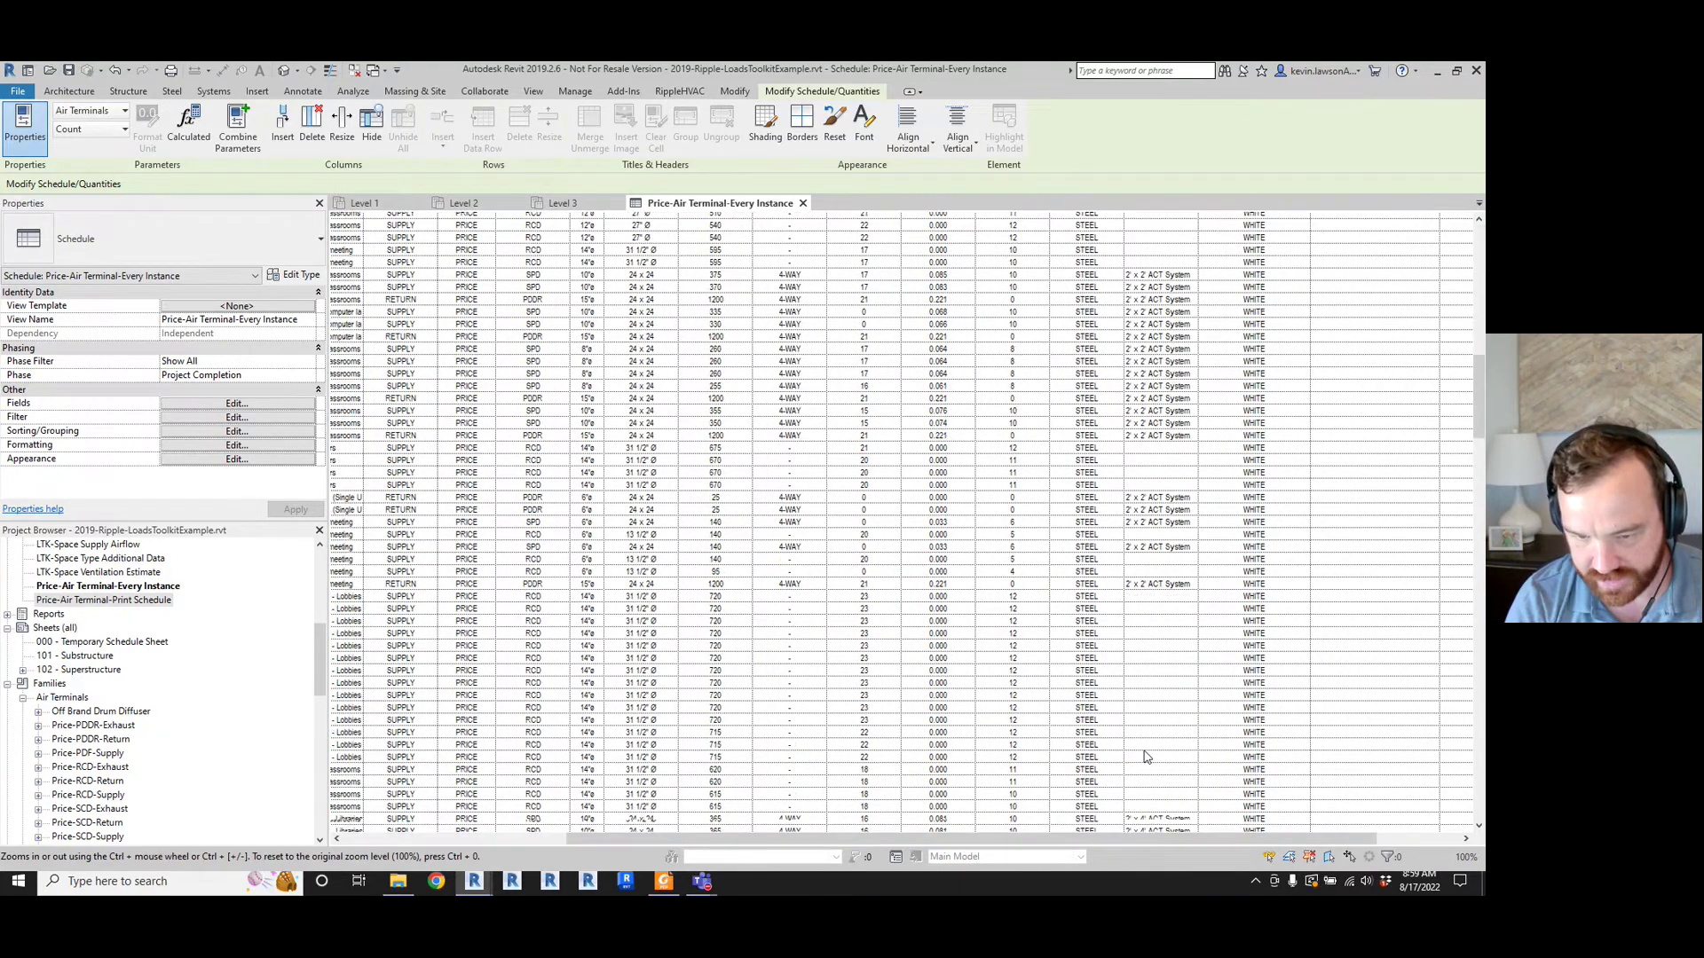
scroll(774, 683, up, 6)
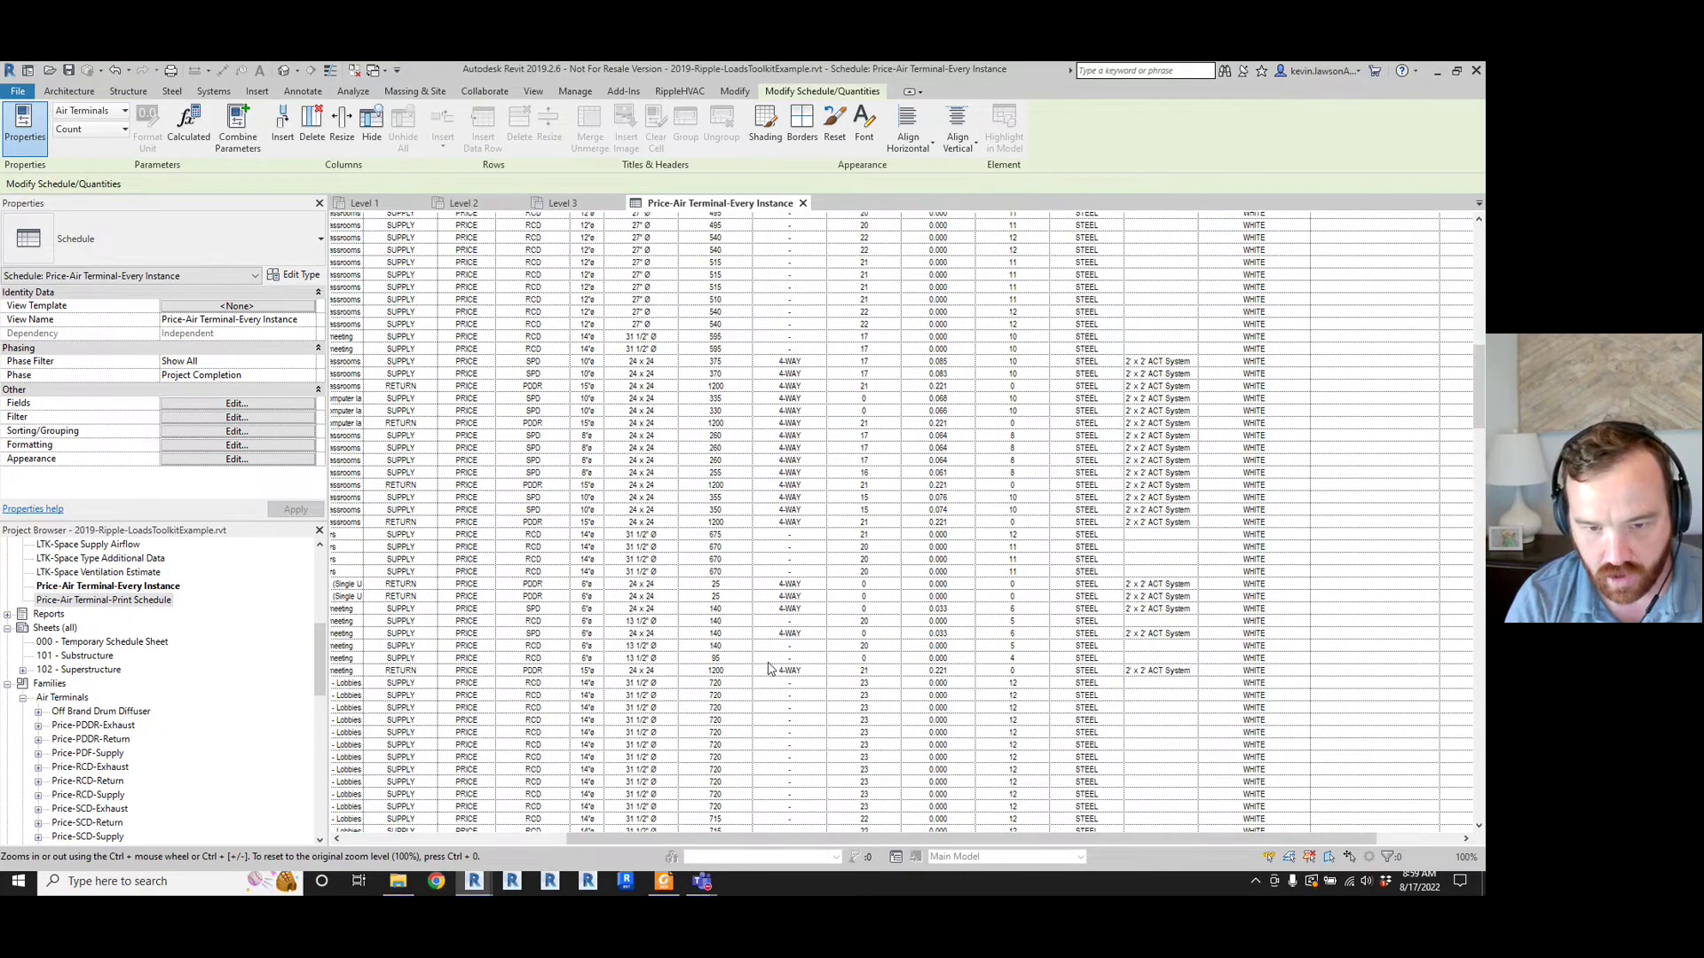
click(721, 400)
click(863, 387)
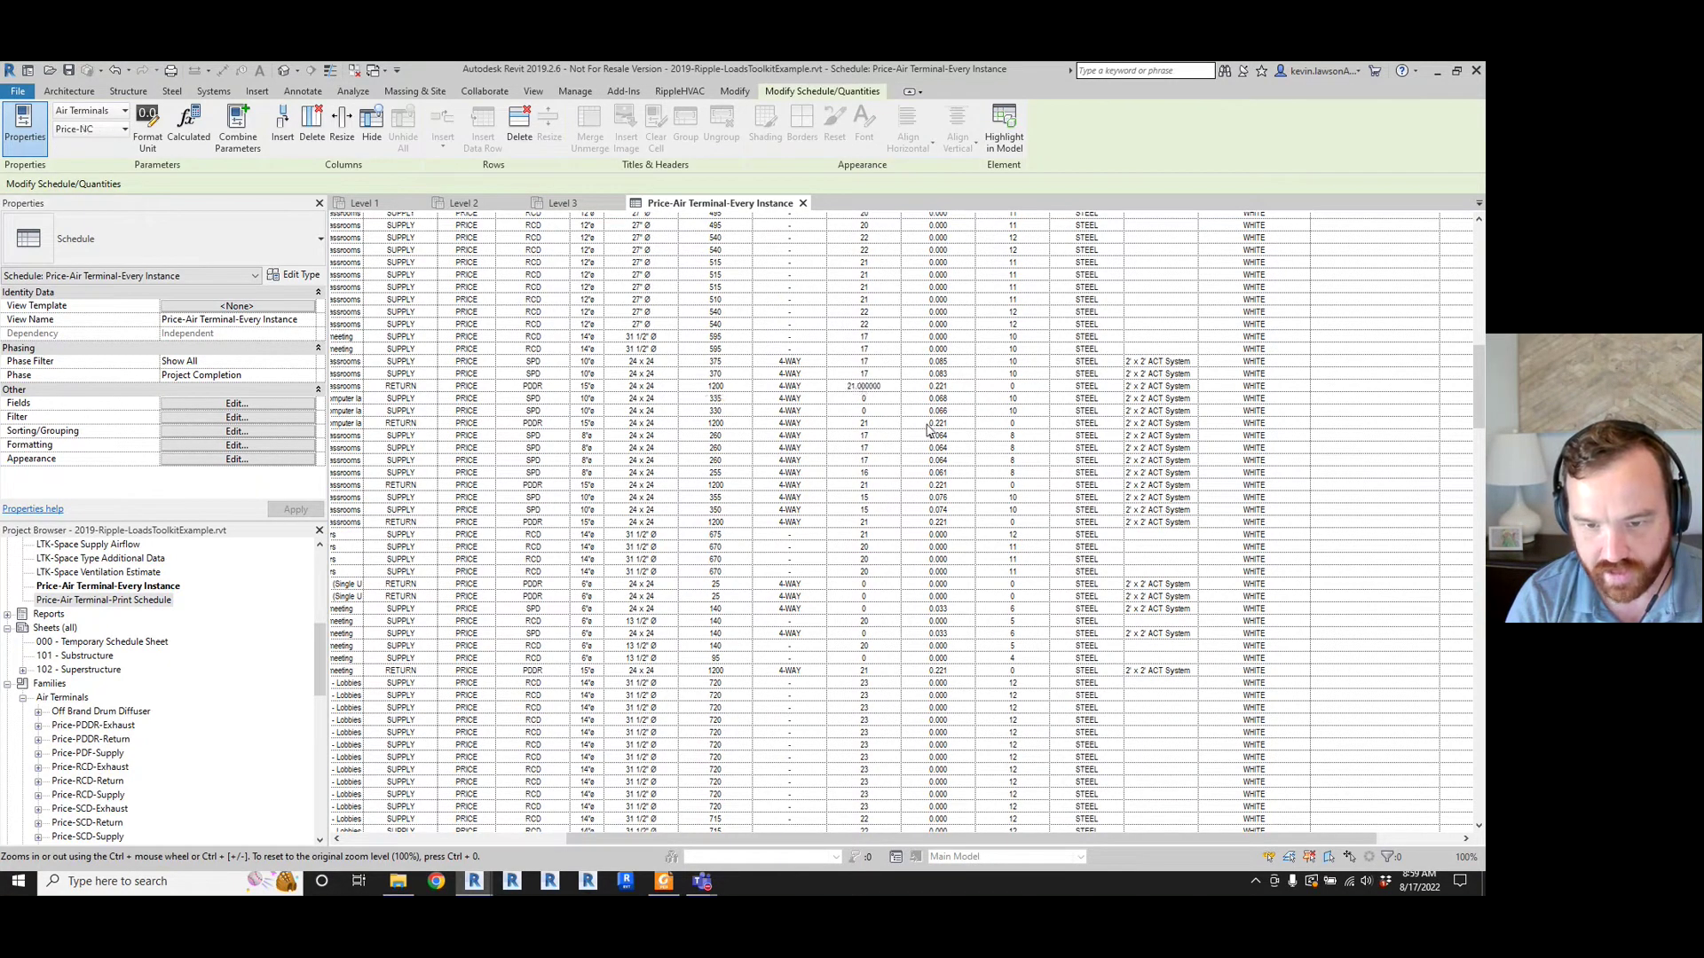
double_click(952, 387)
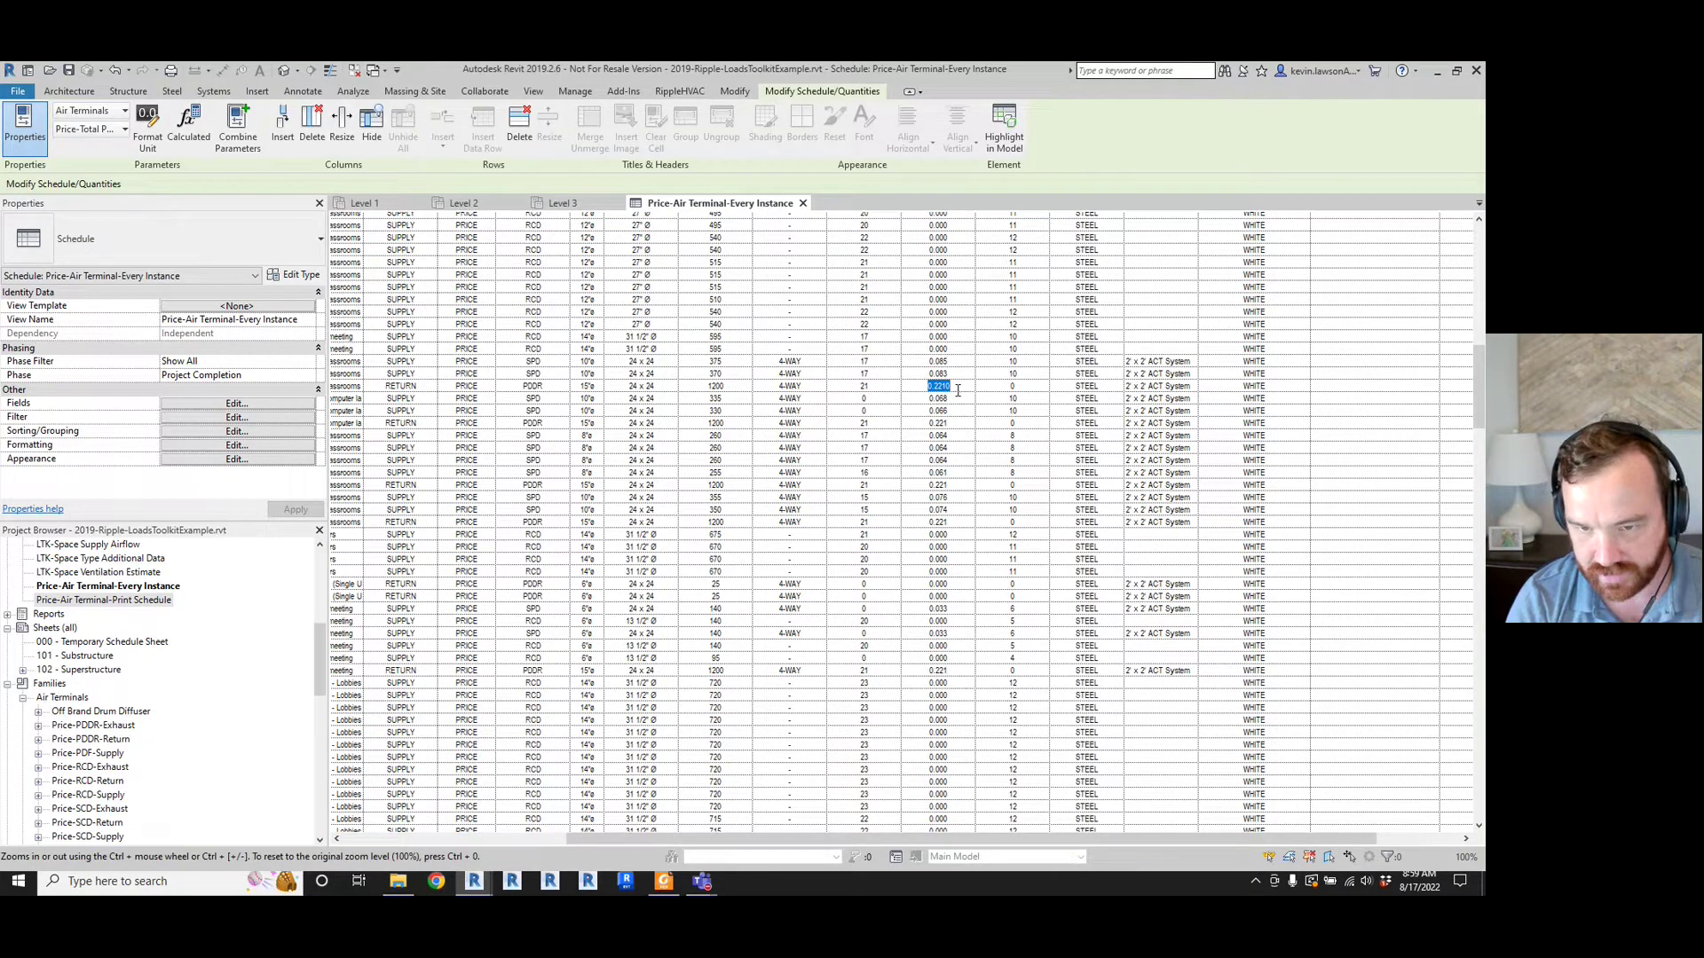
- Set the design airflow to 500 for the 10"ø SPD supply terminal directly above the first classroom PDDR return row
click(721, 373)
drag(730, 375, 665, 362)
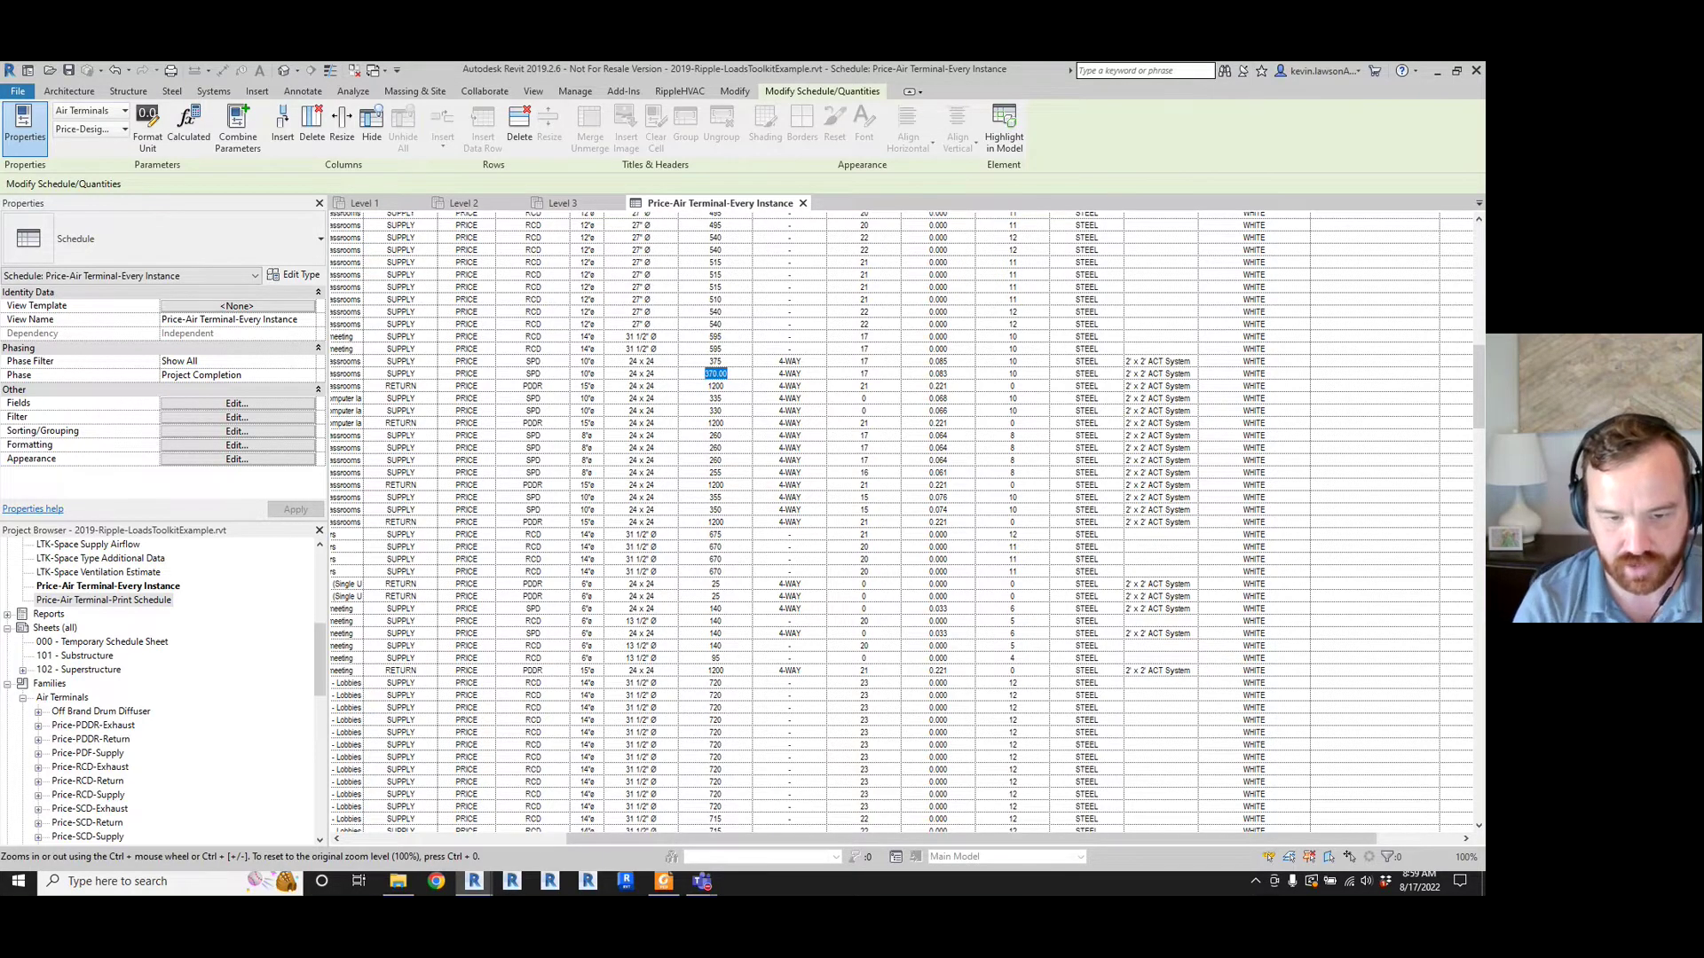
text(500)
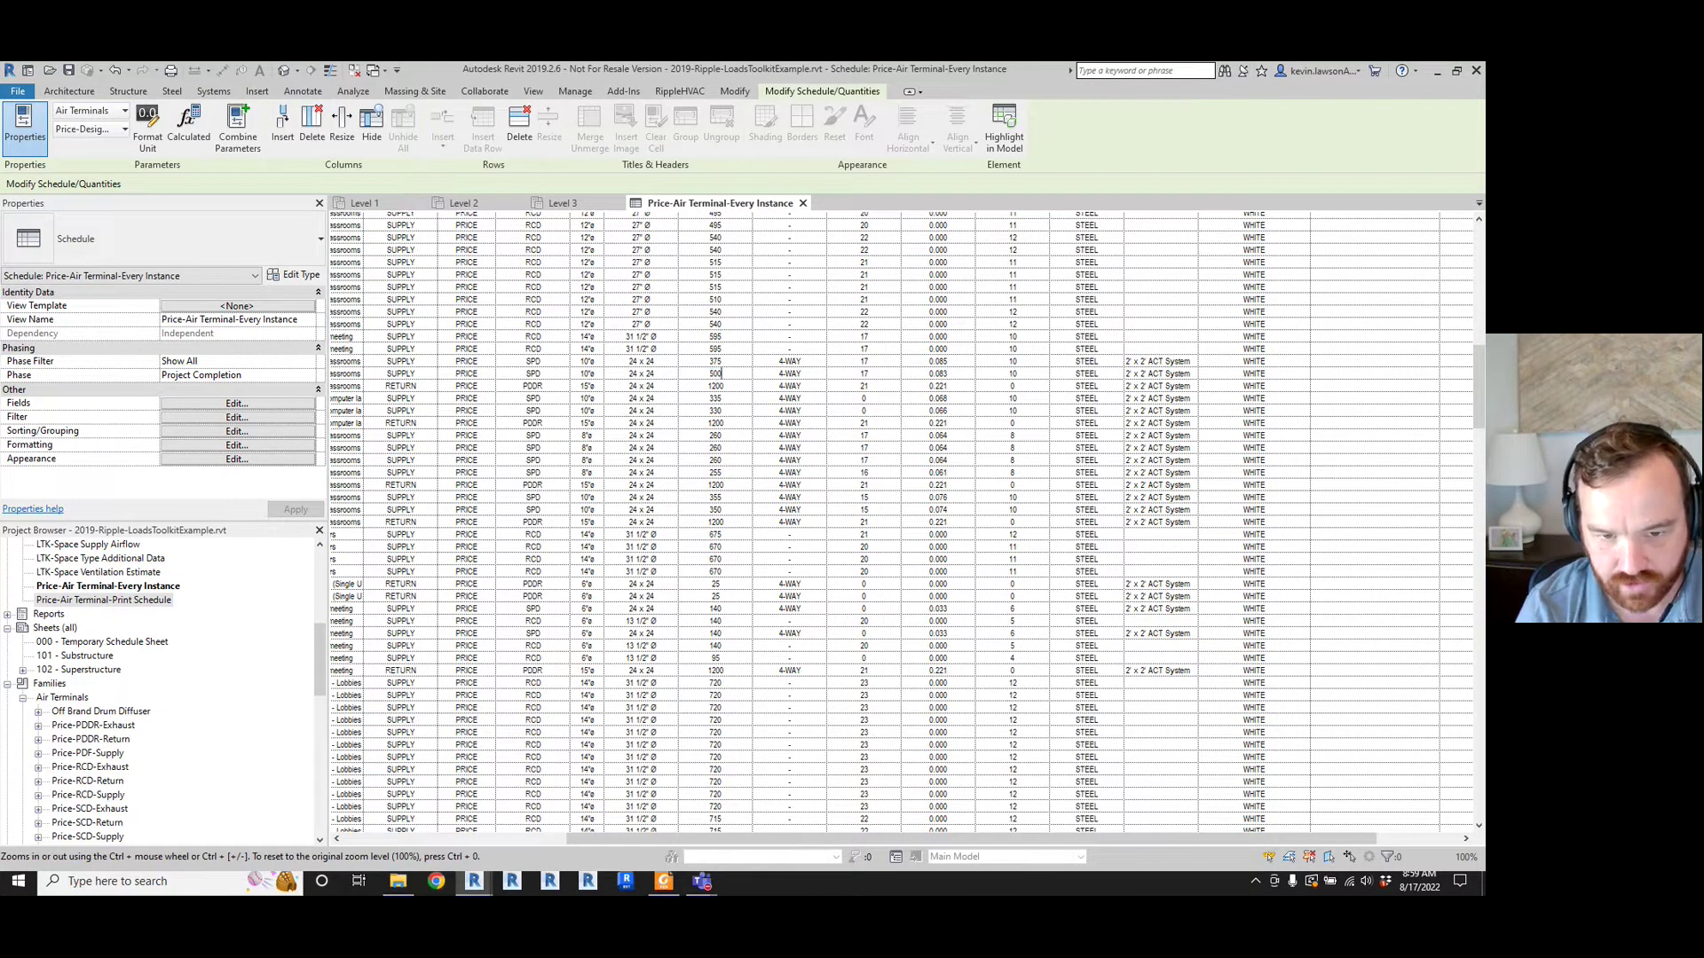
key(Return)
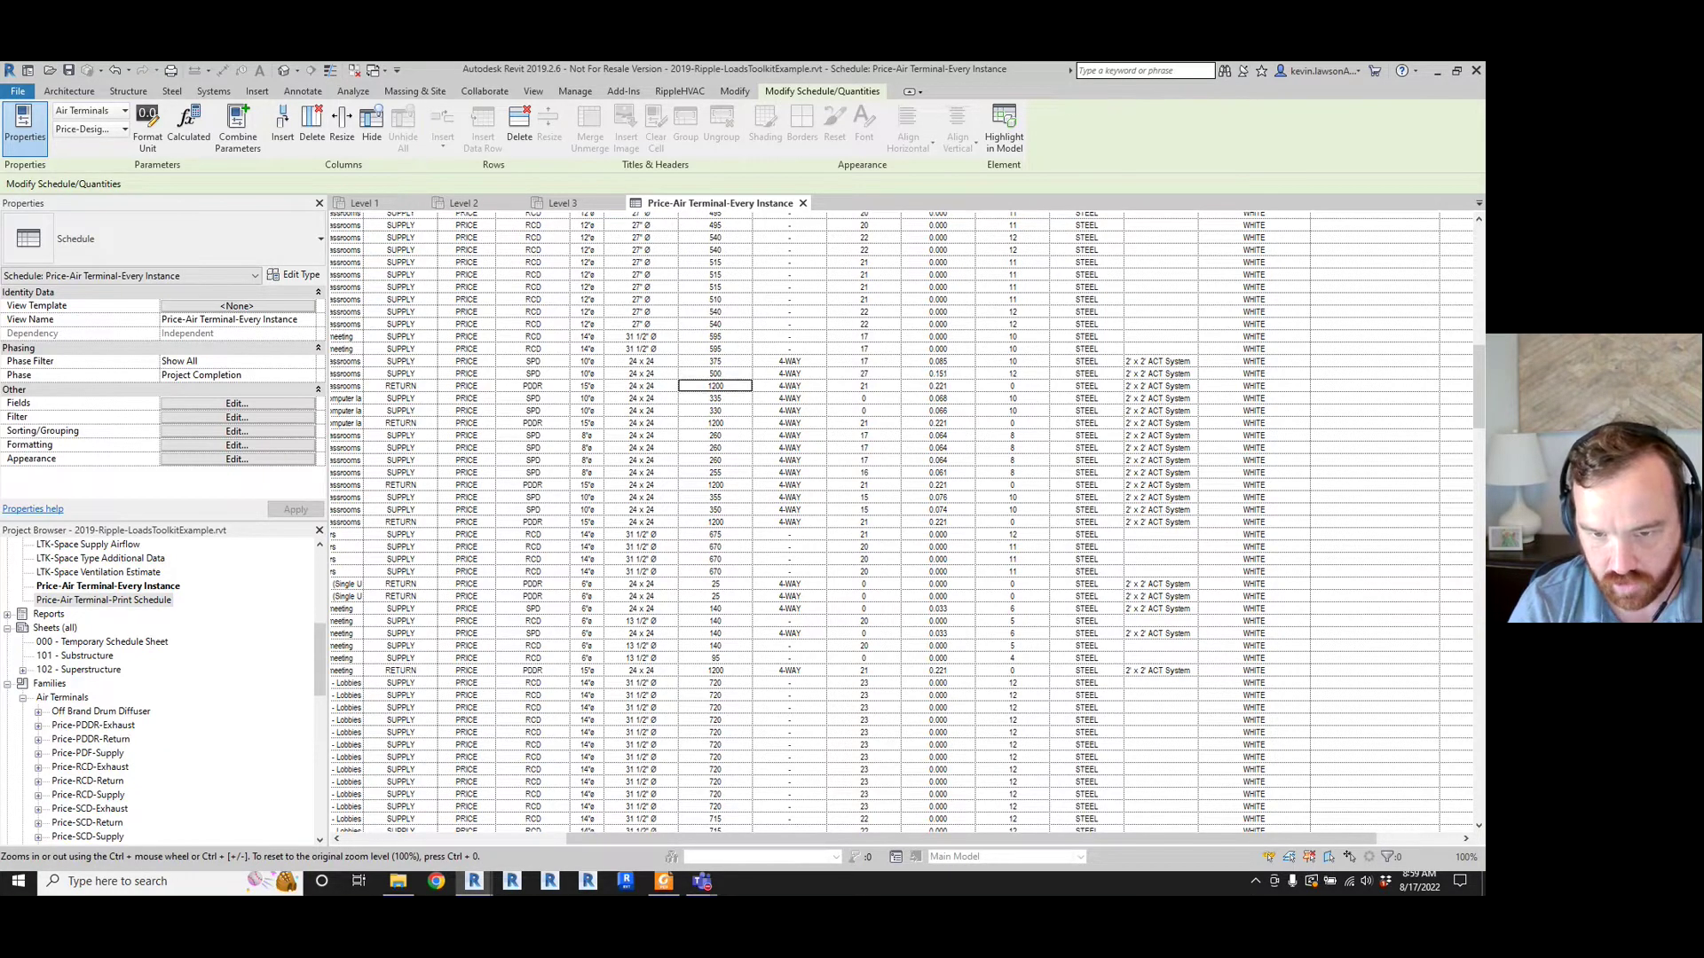
- Set that same 10"ø SPD supply terminal's design airflow to 600
click(706, 374)
text(6)
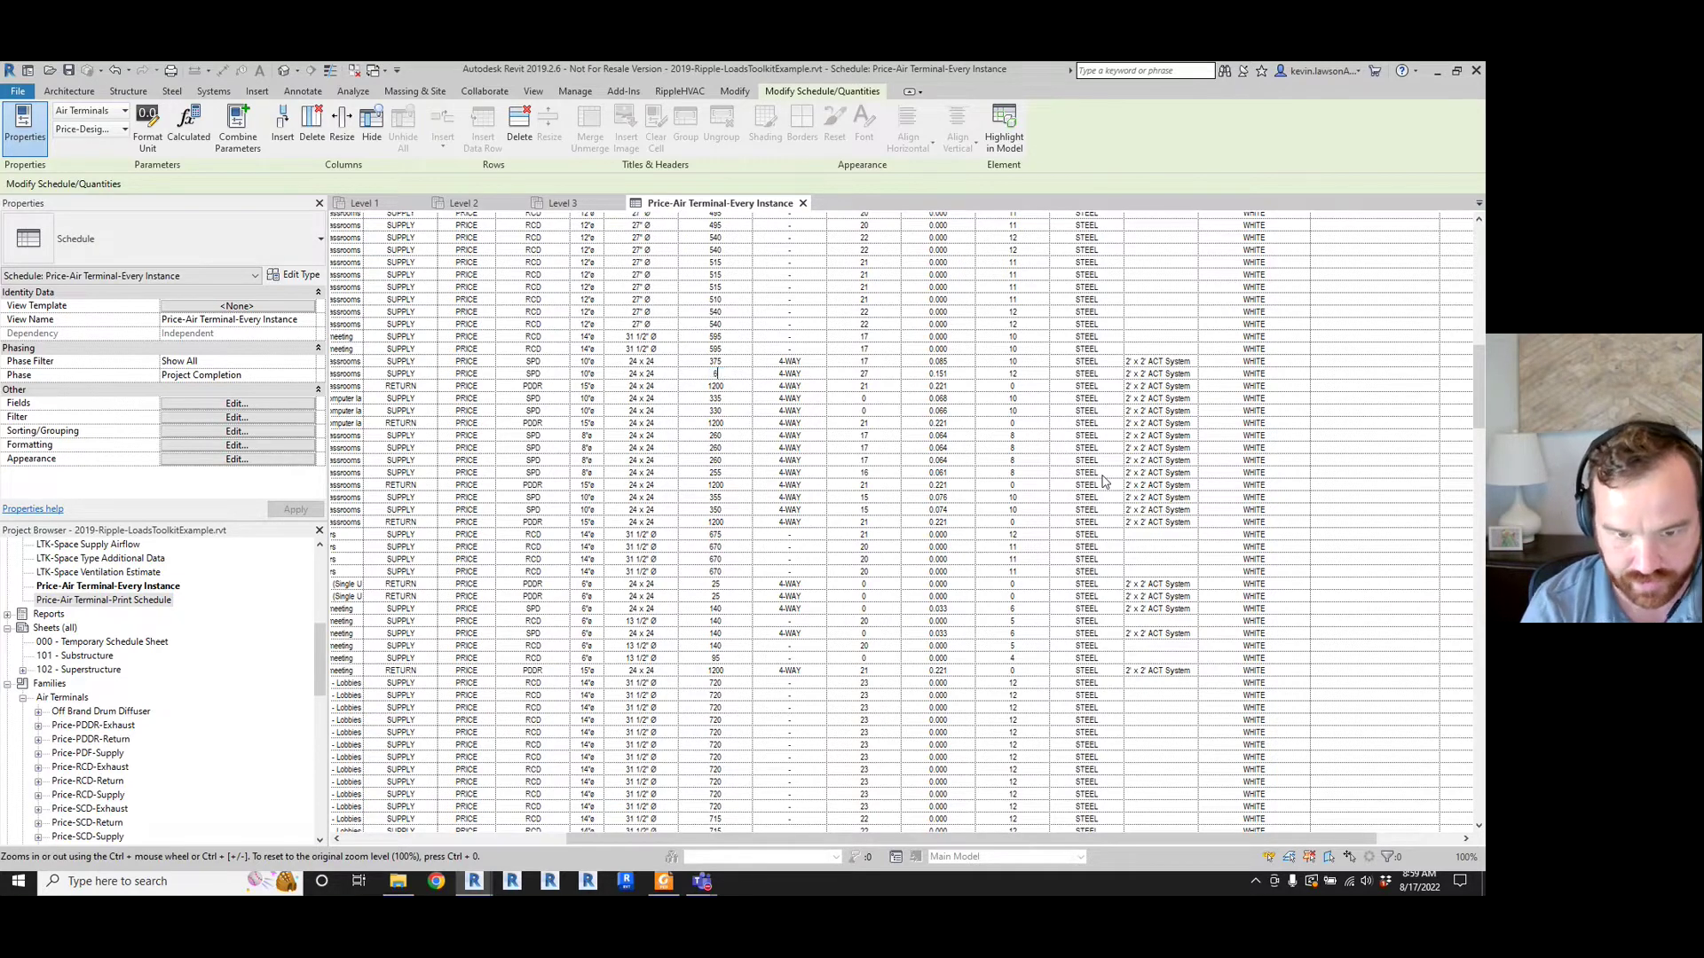
key(Return)
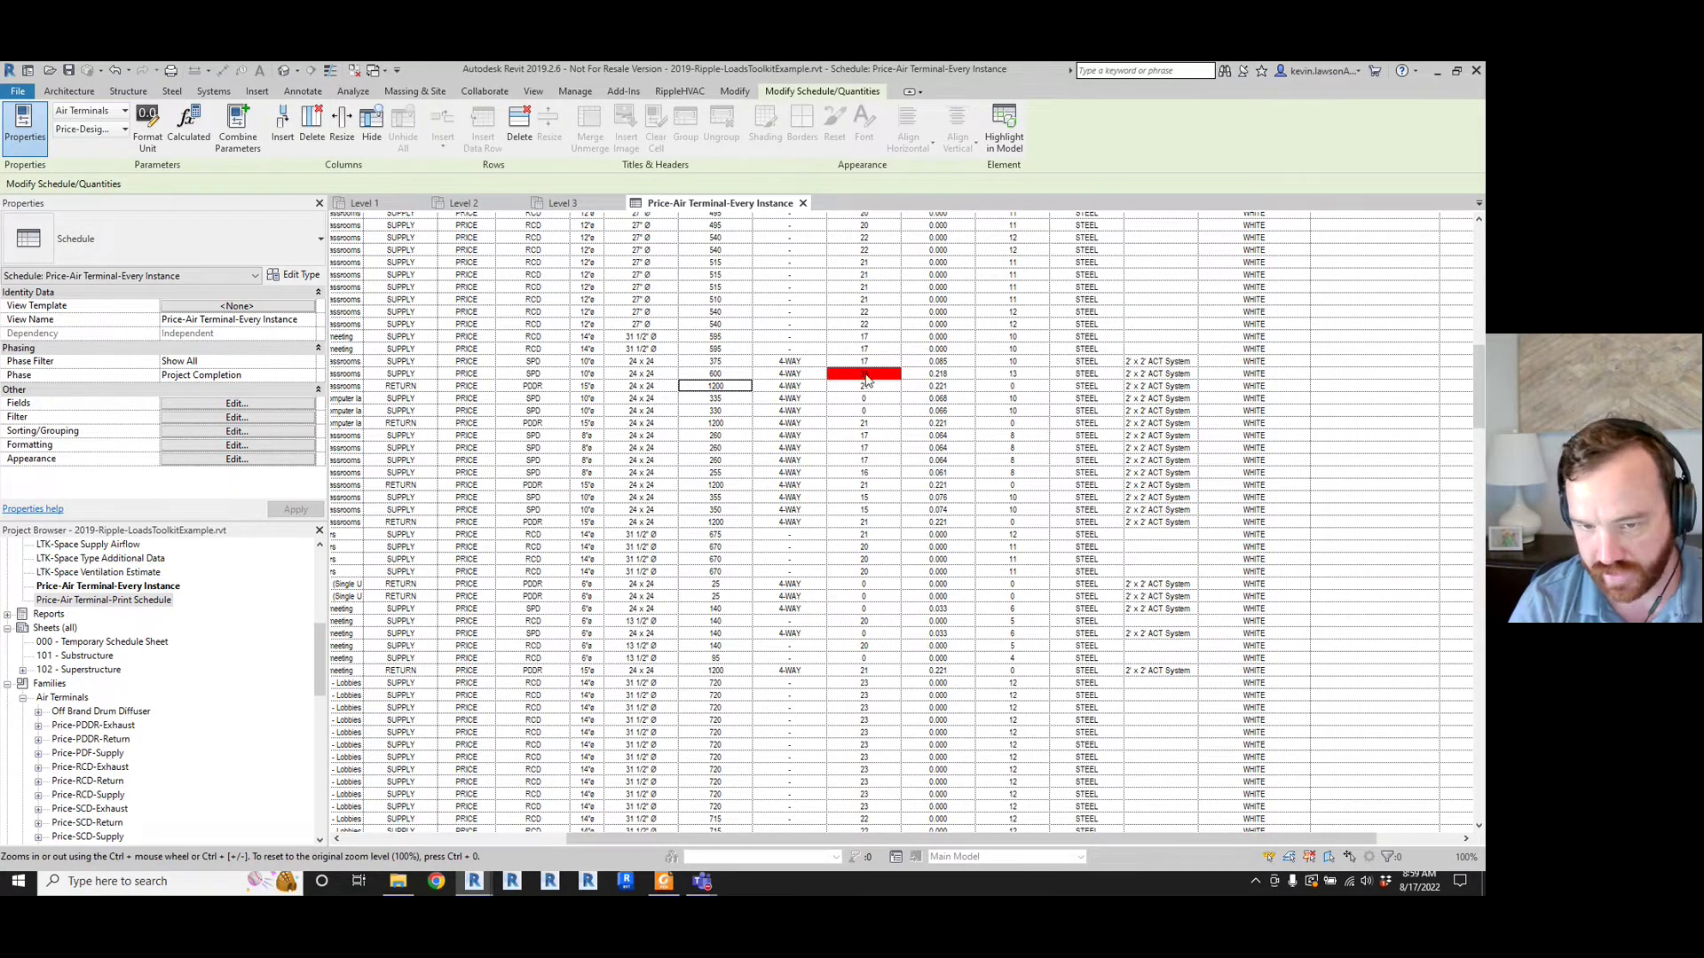
- Set the design airflow to 370 for the 10"ø SPD supply terminal directly above the first classroom PDDR return row
click(746, 377)
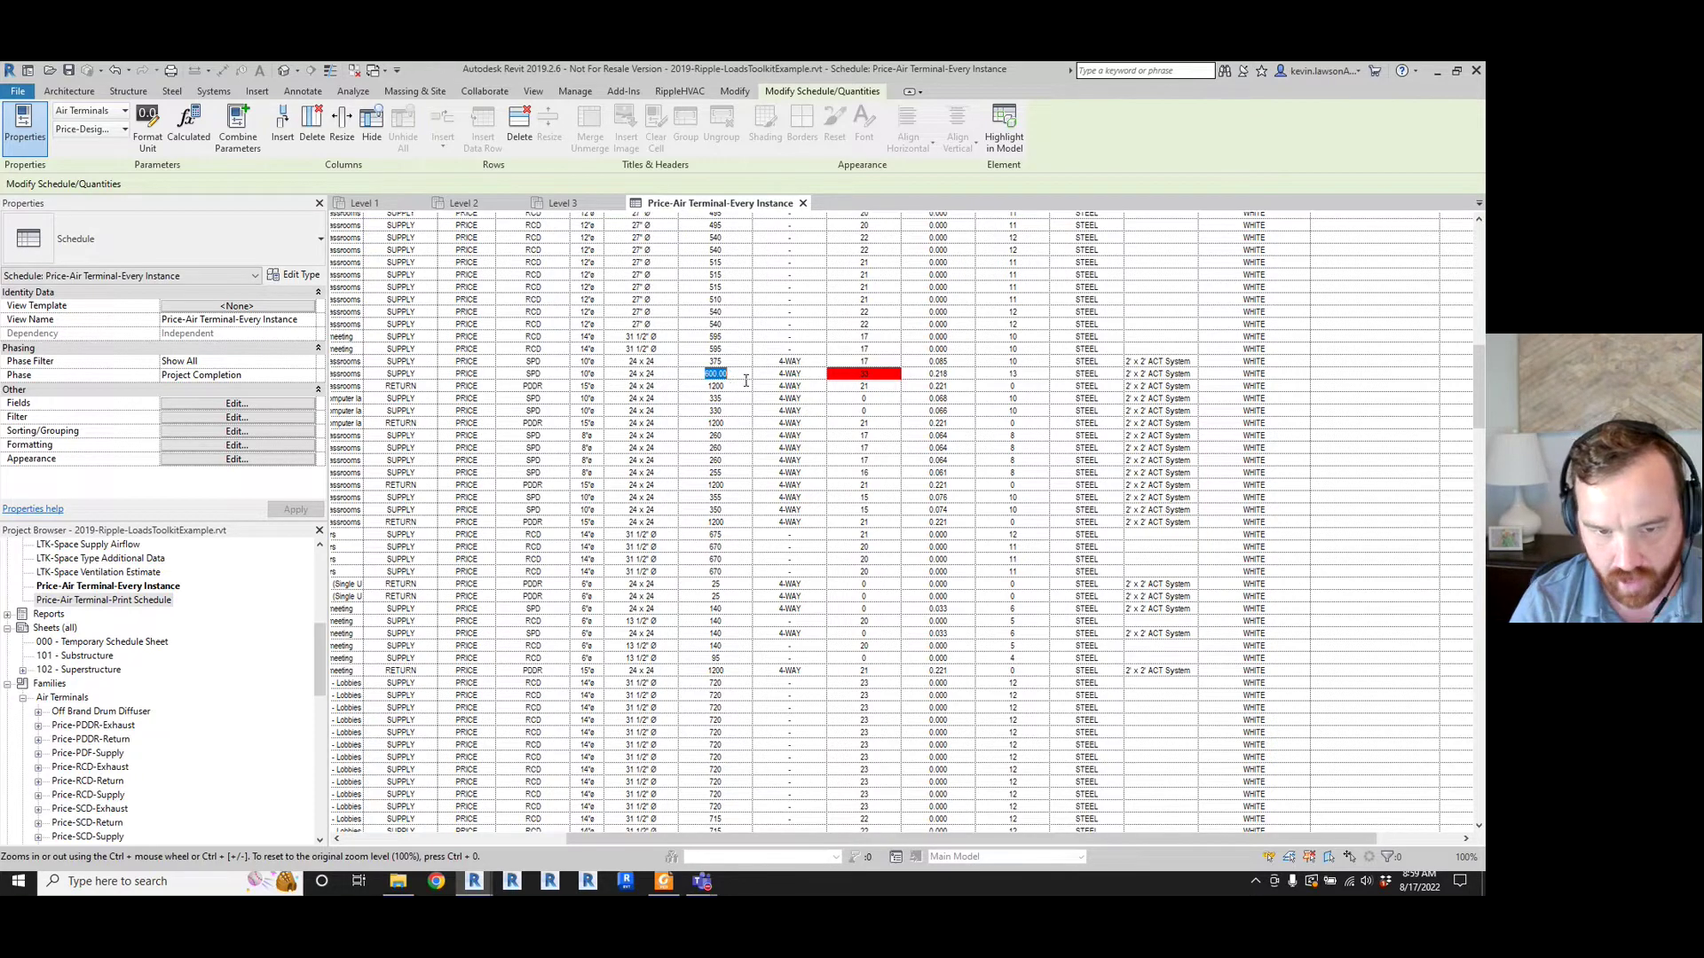
text(370)
key(Return)
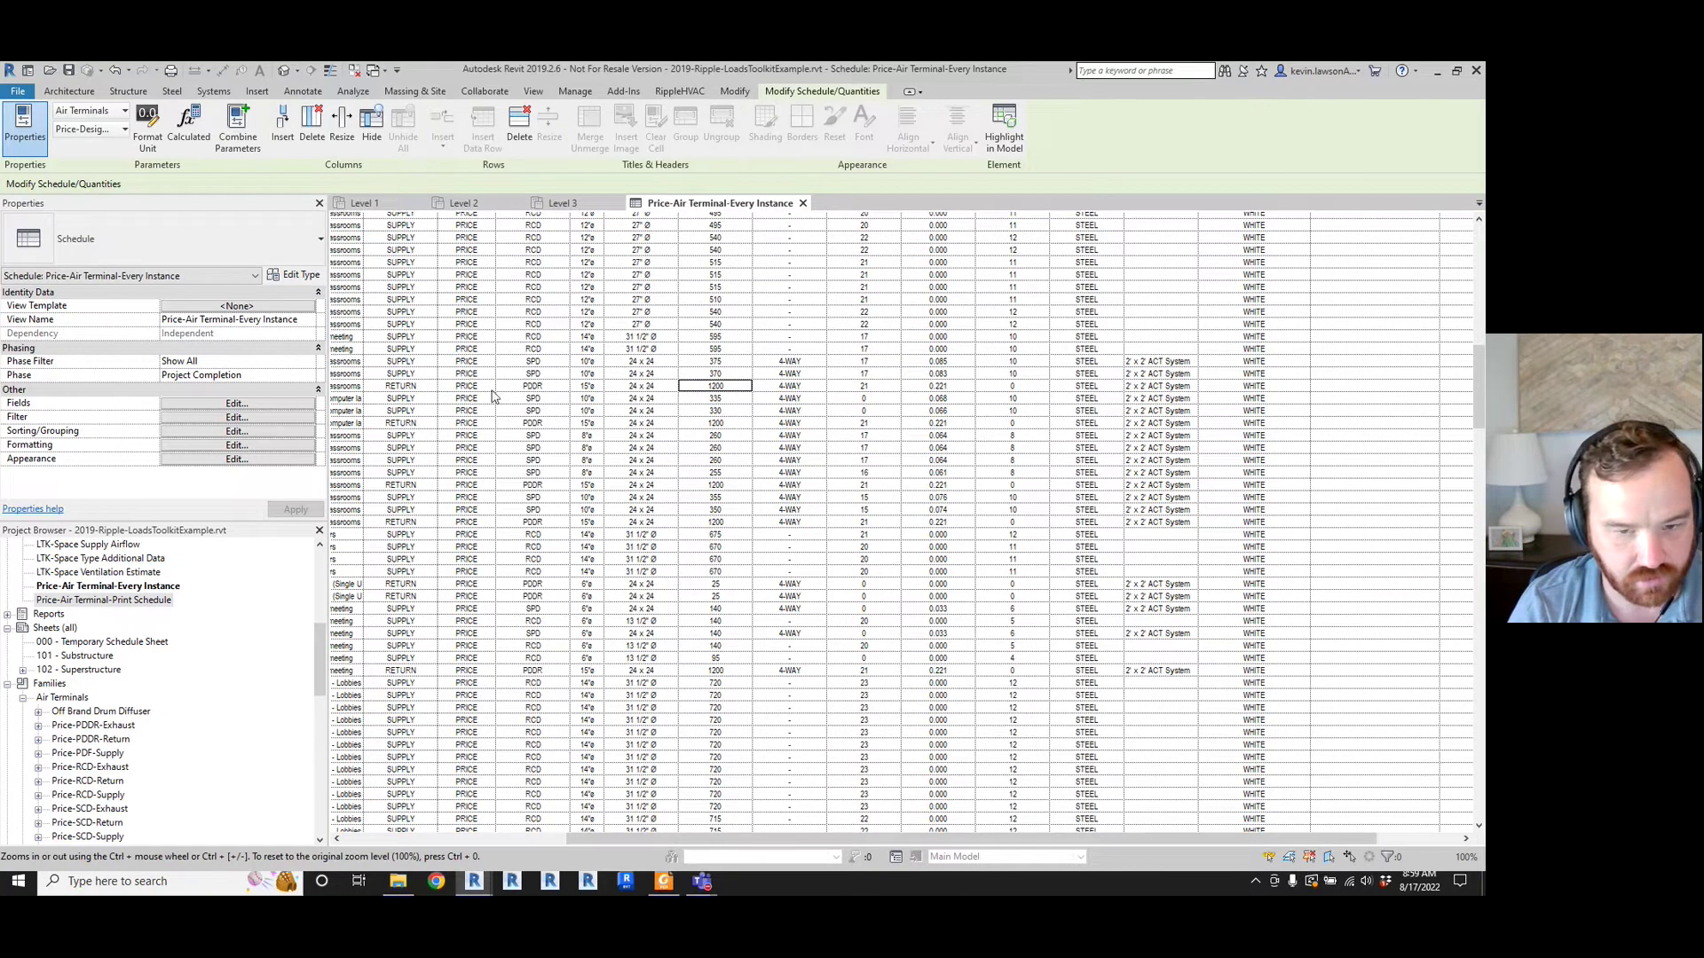
- Review the neighbouring terminals' NC and air terminal host values, as well as the schedule's headings and leading space columns
scroll(883, 455, down, 2)
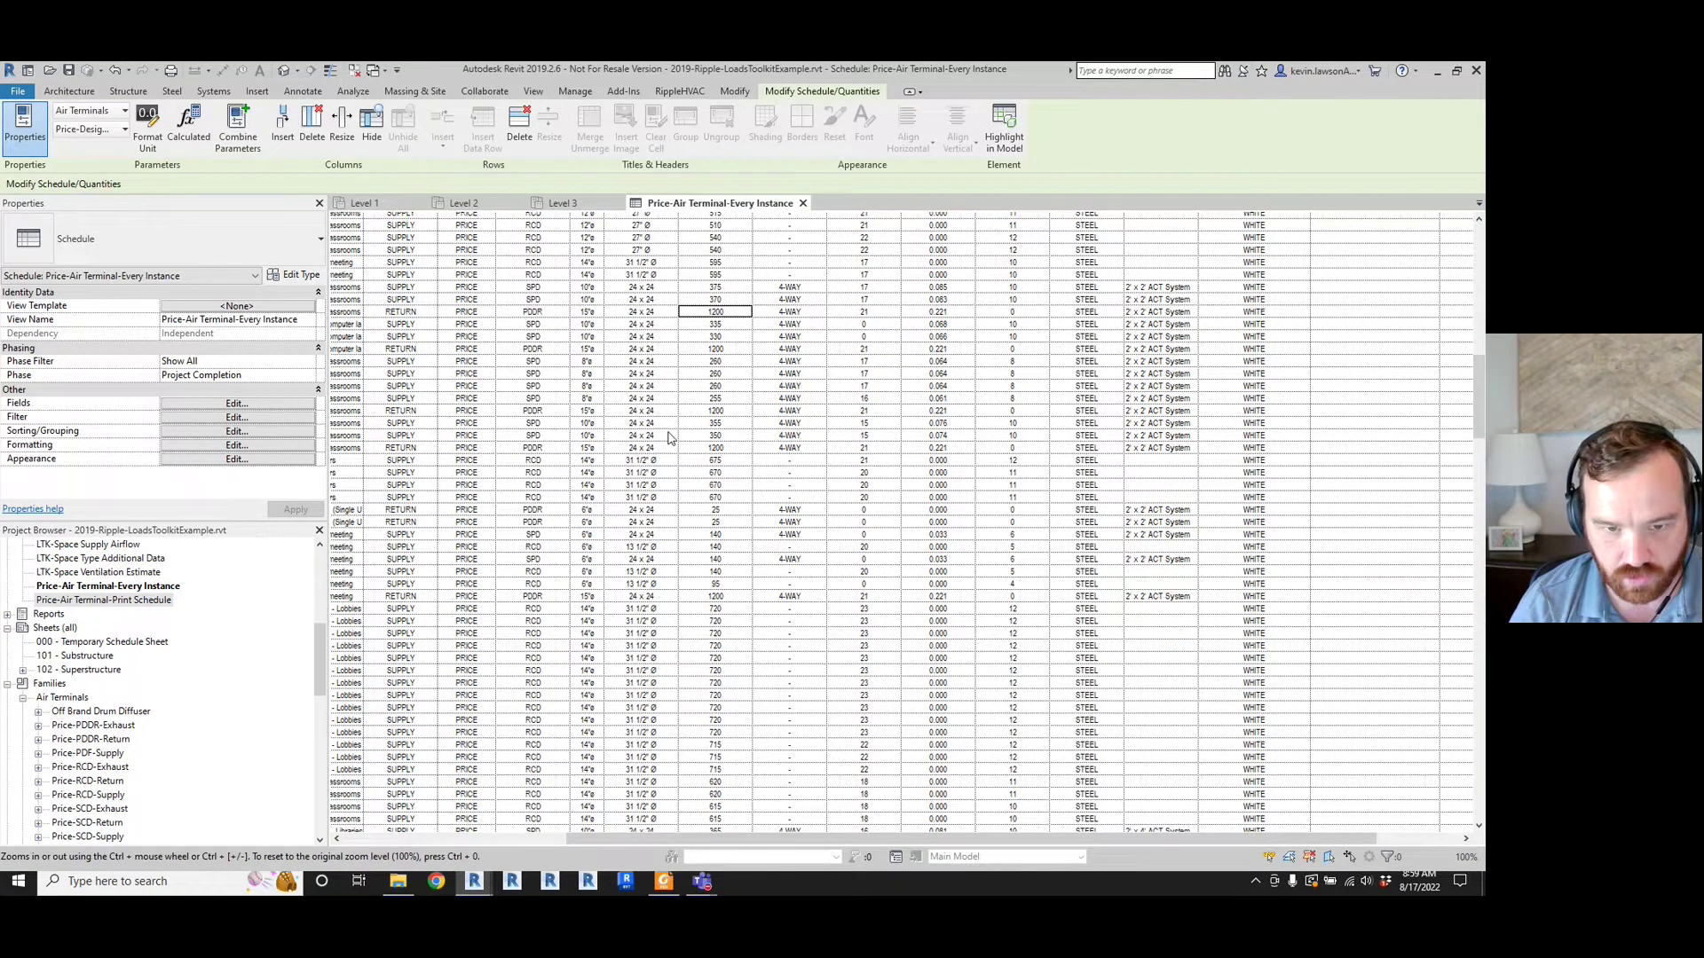
scroll(670, 437, up, 2)
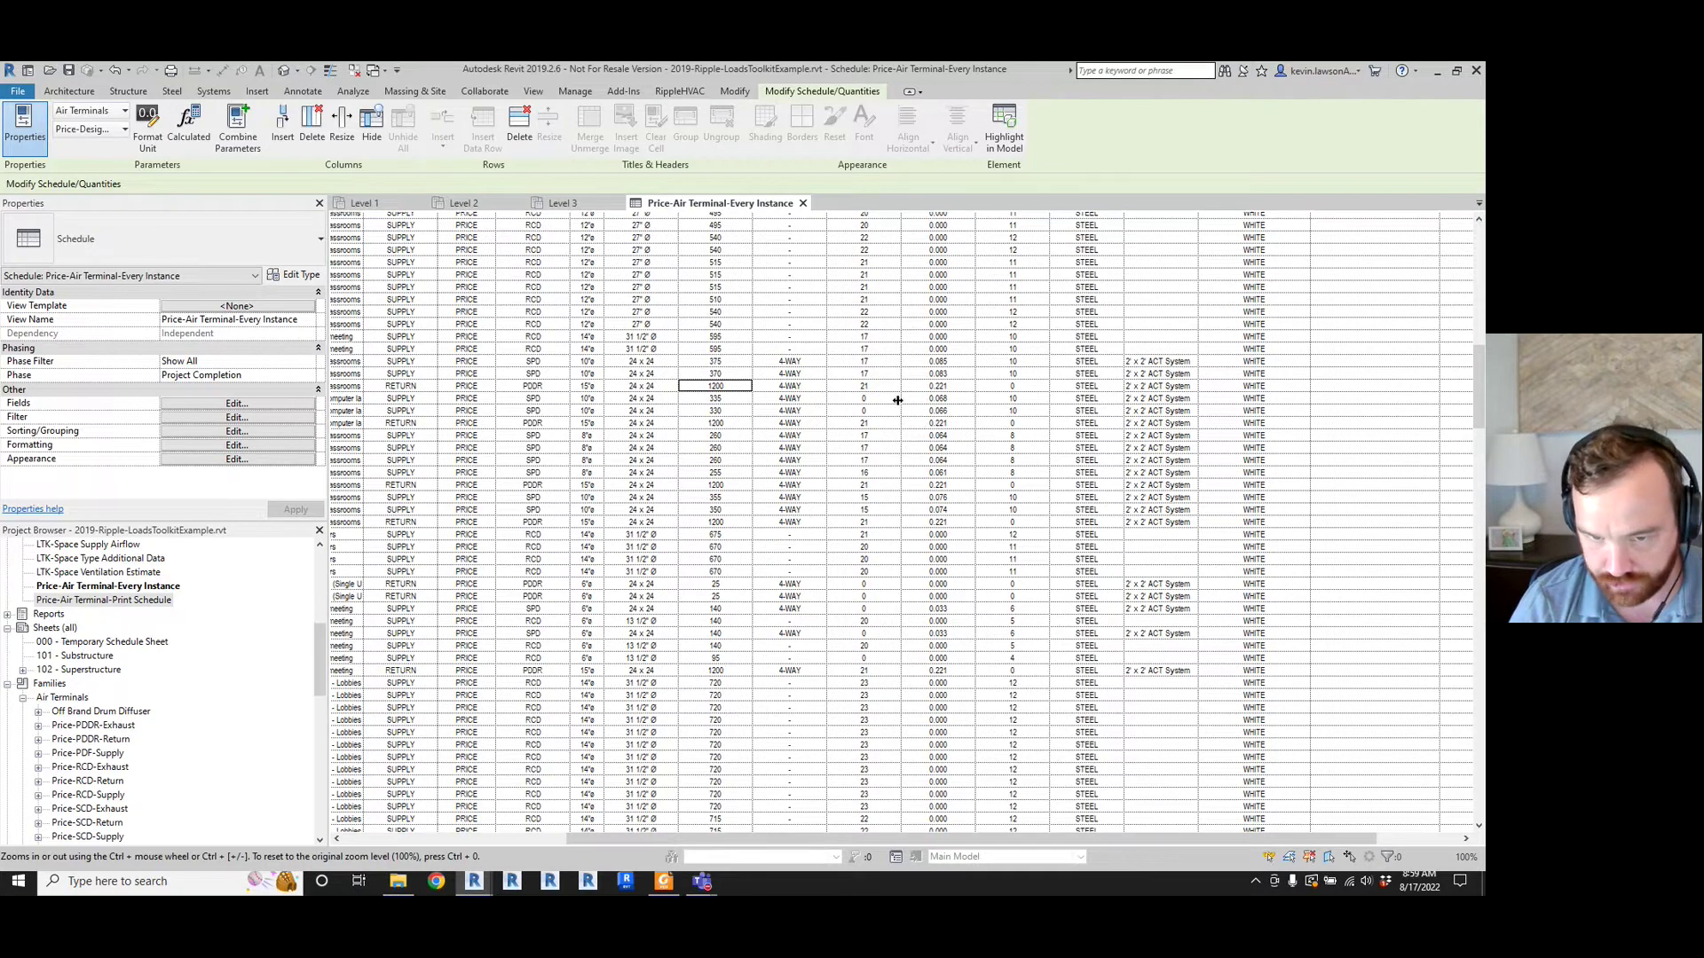
scroll(740, 457, down, 2)
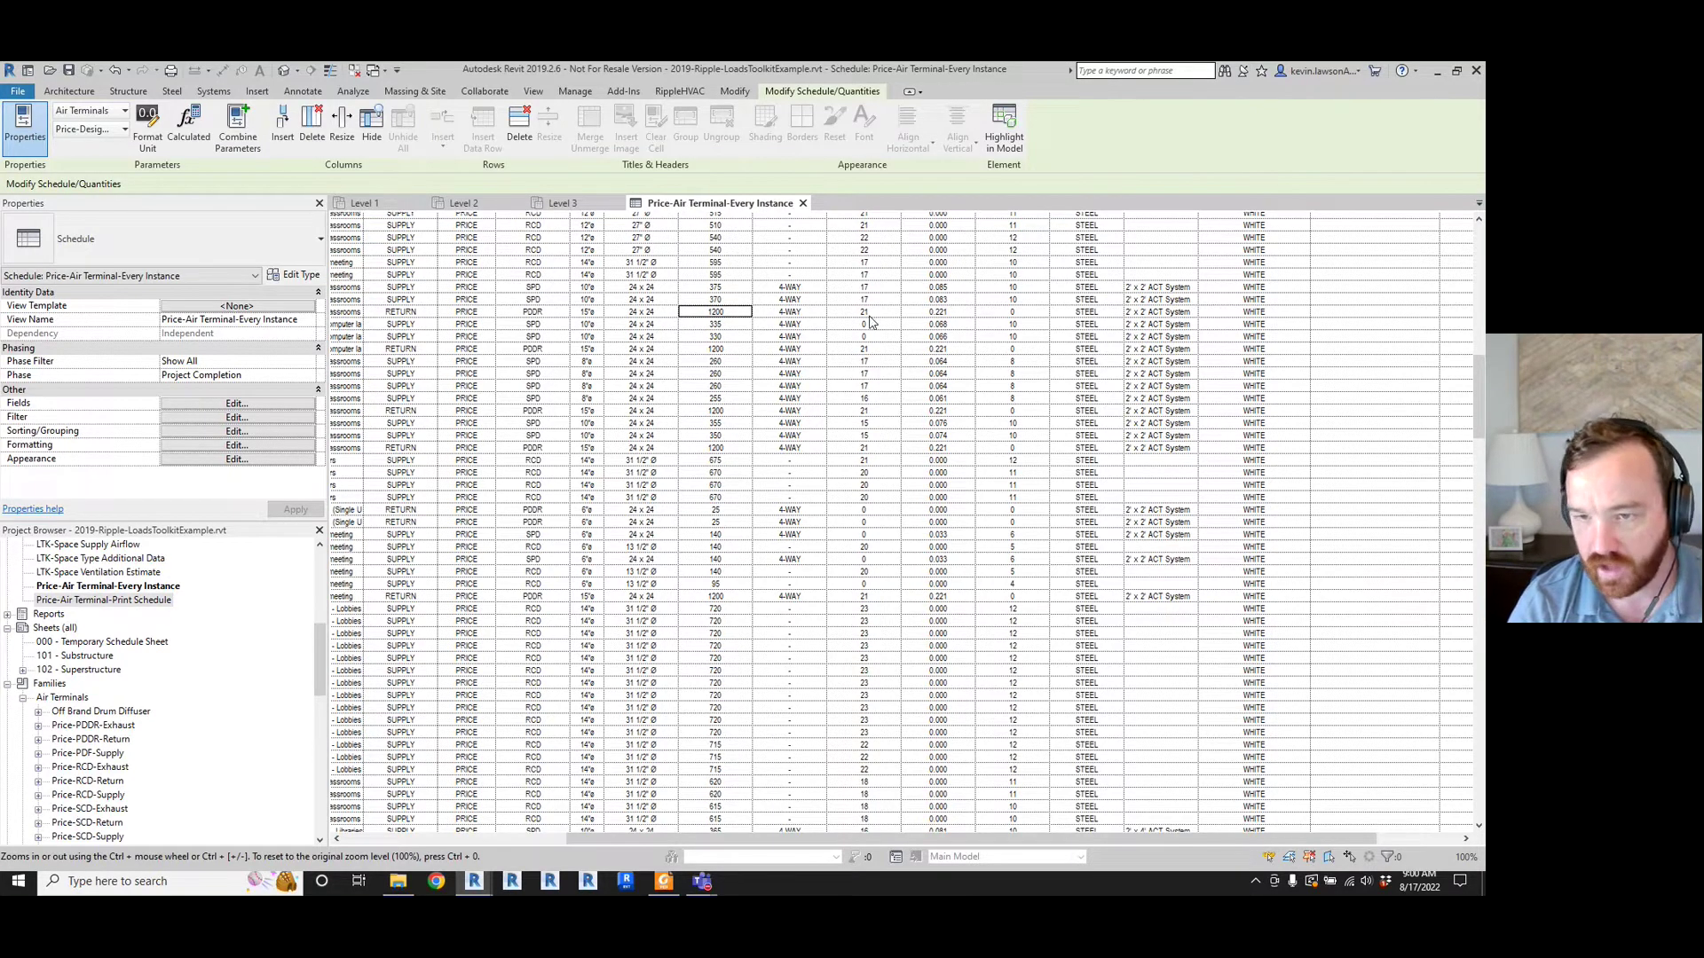
scroll(870, 321, up, 2)
scroll(985, 378, up, 2)
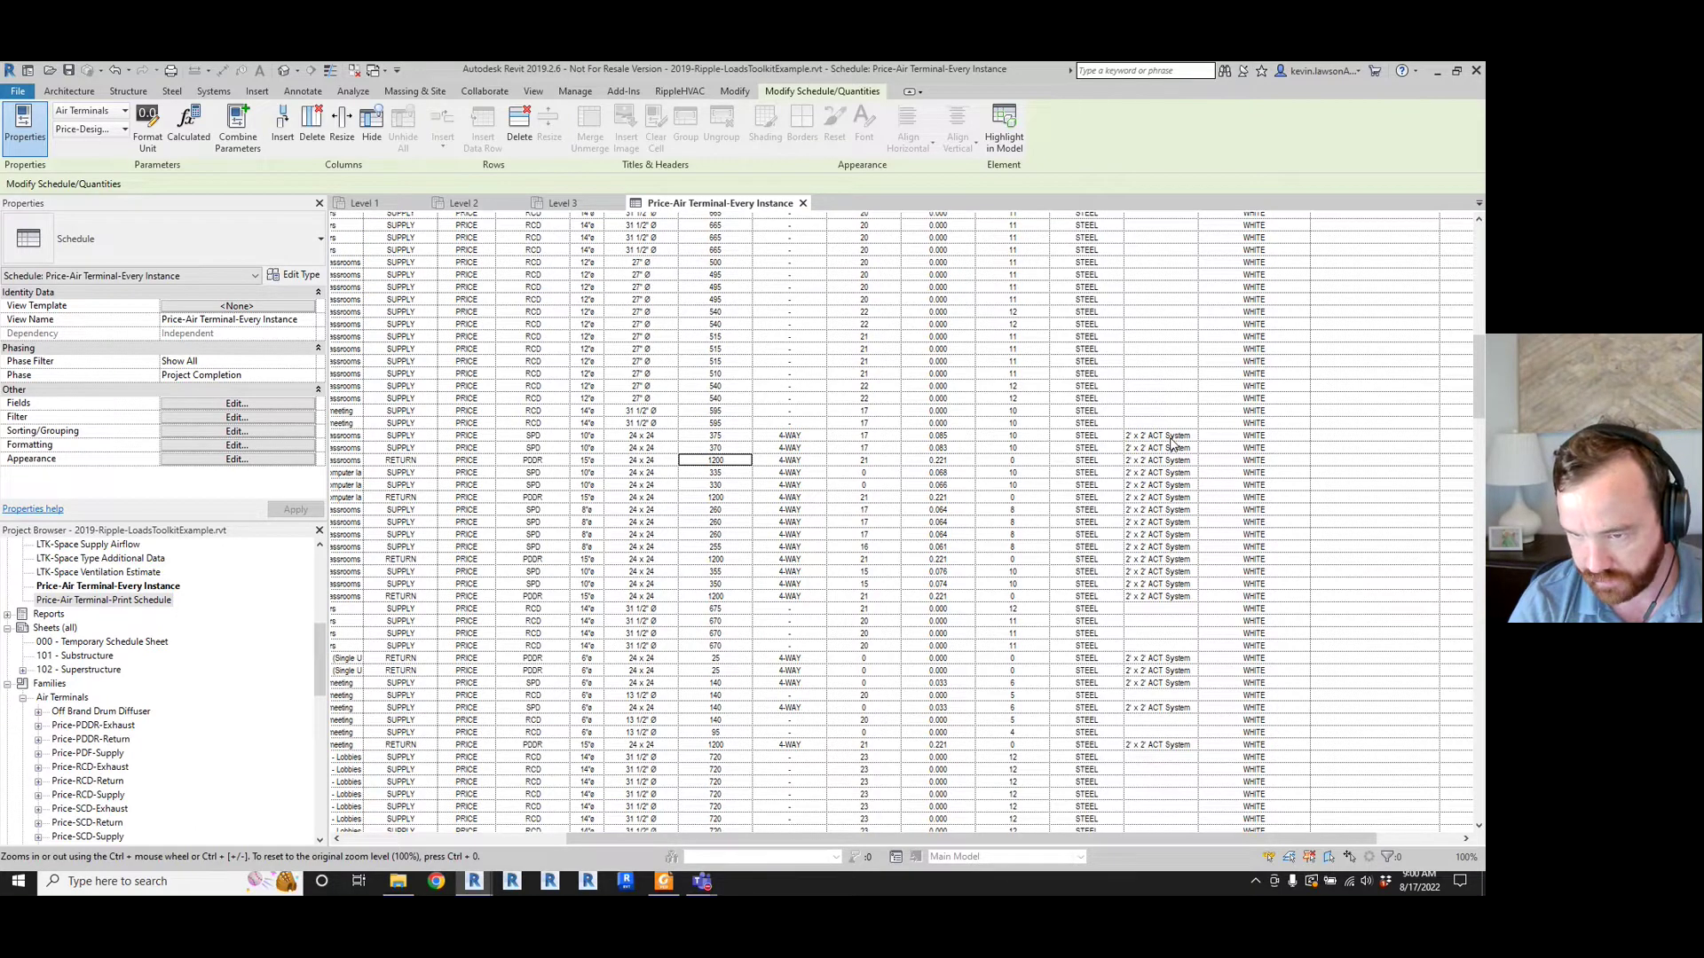
scroll(1171, 441, up, 10)
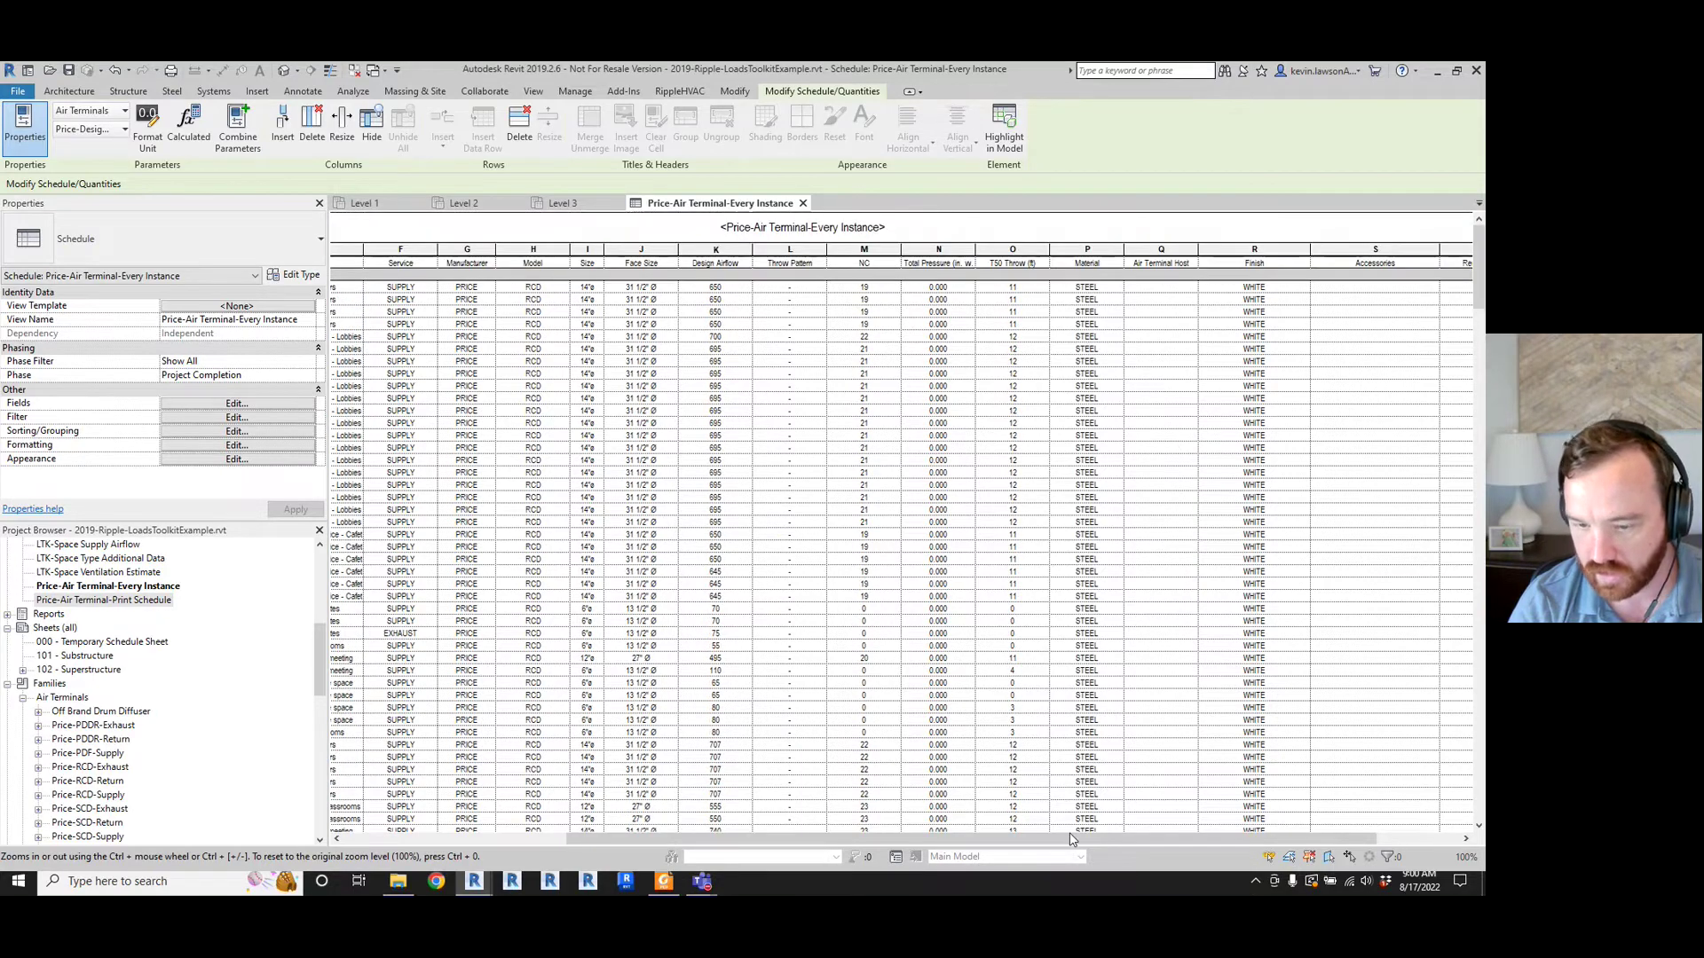
drag(1070, 834, 848, 834)
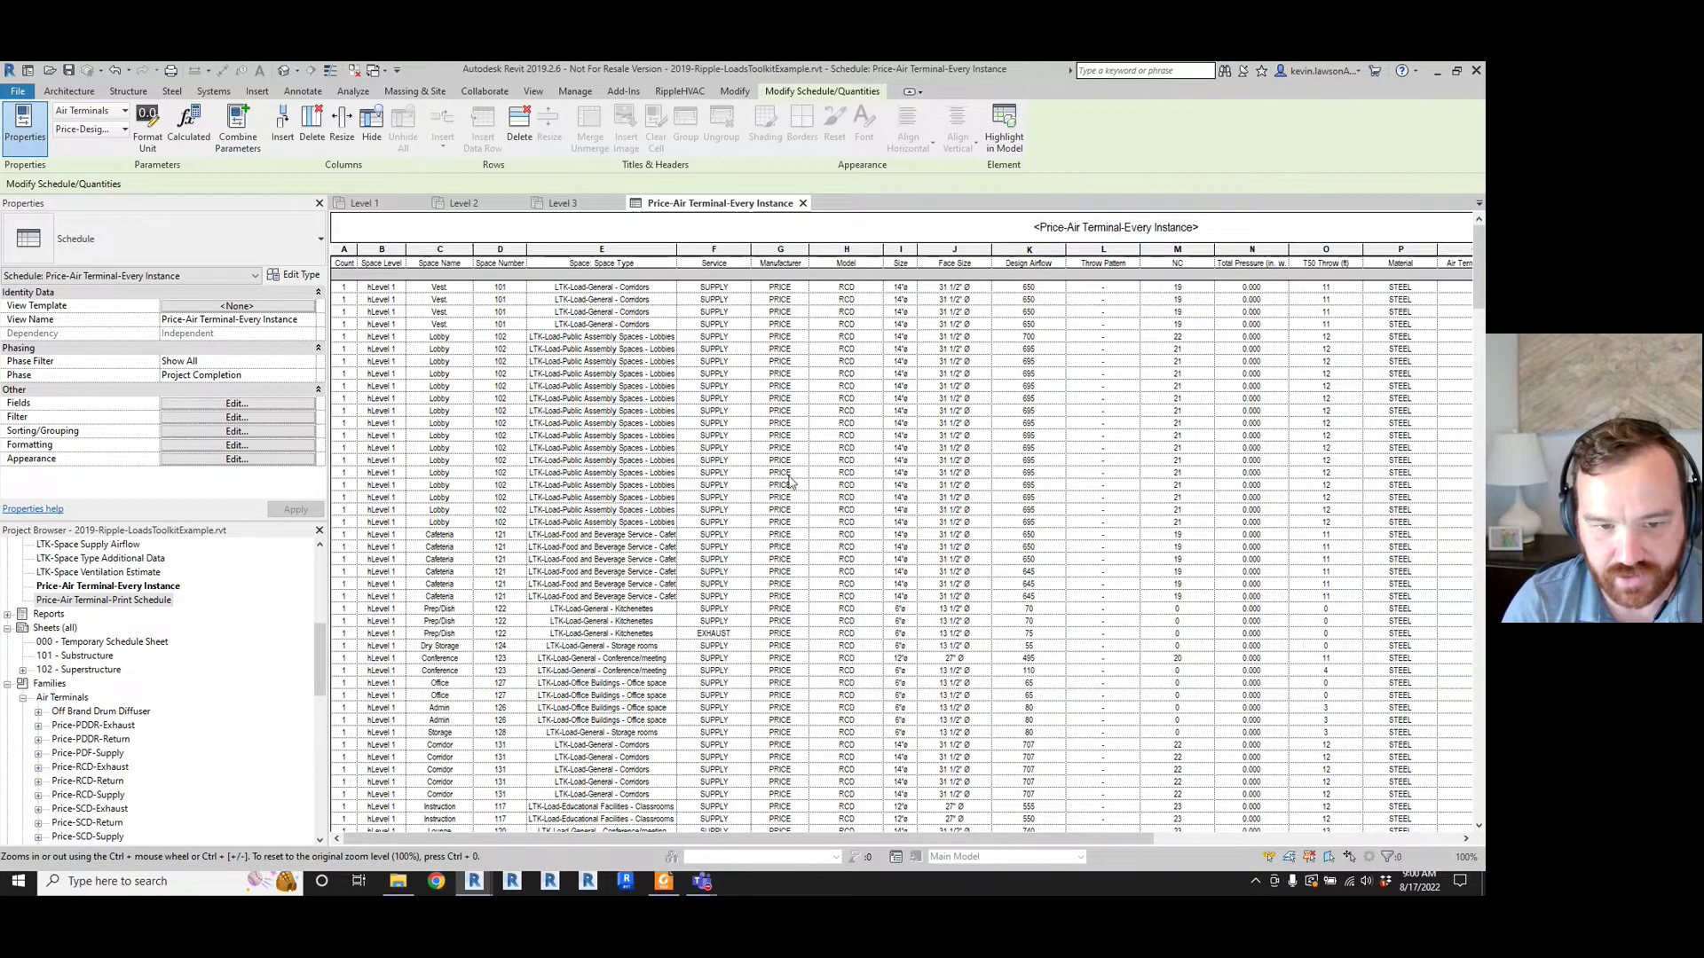
- Group the schedule by Space: Space Type in ascending order without itemizing every instance, and widen the Space Type column
click(213, 406)
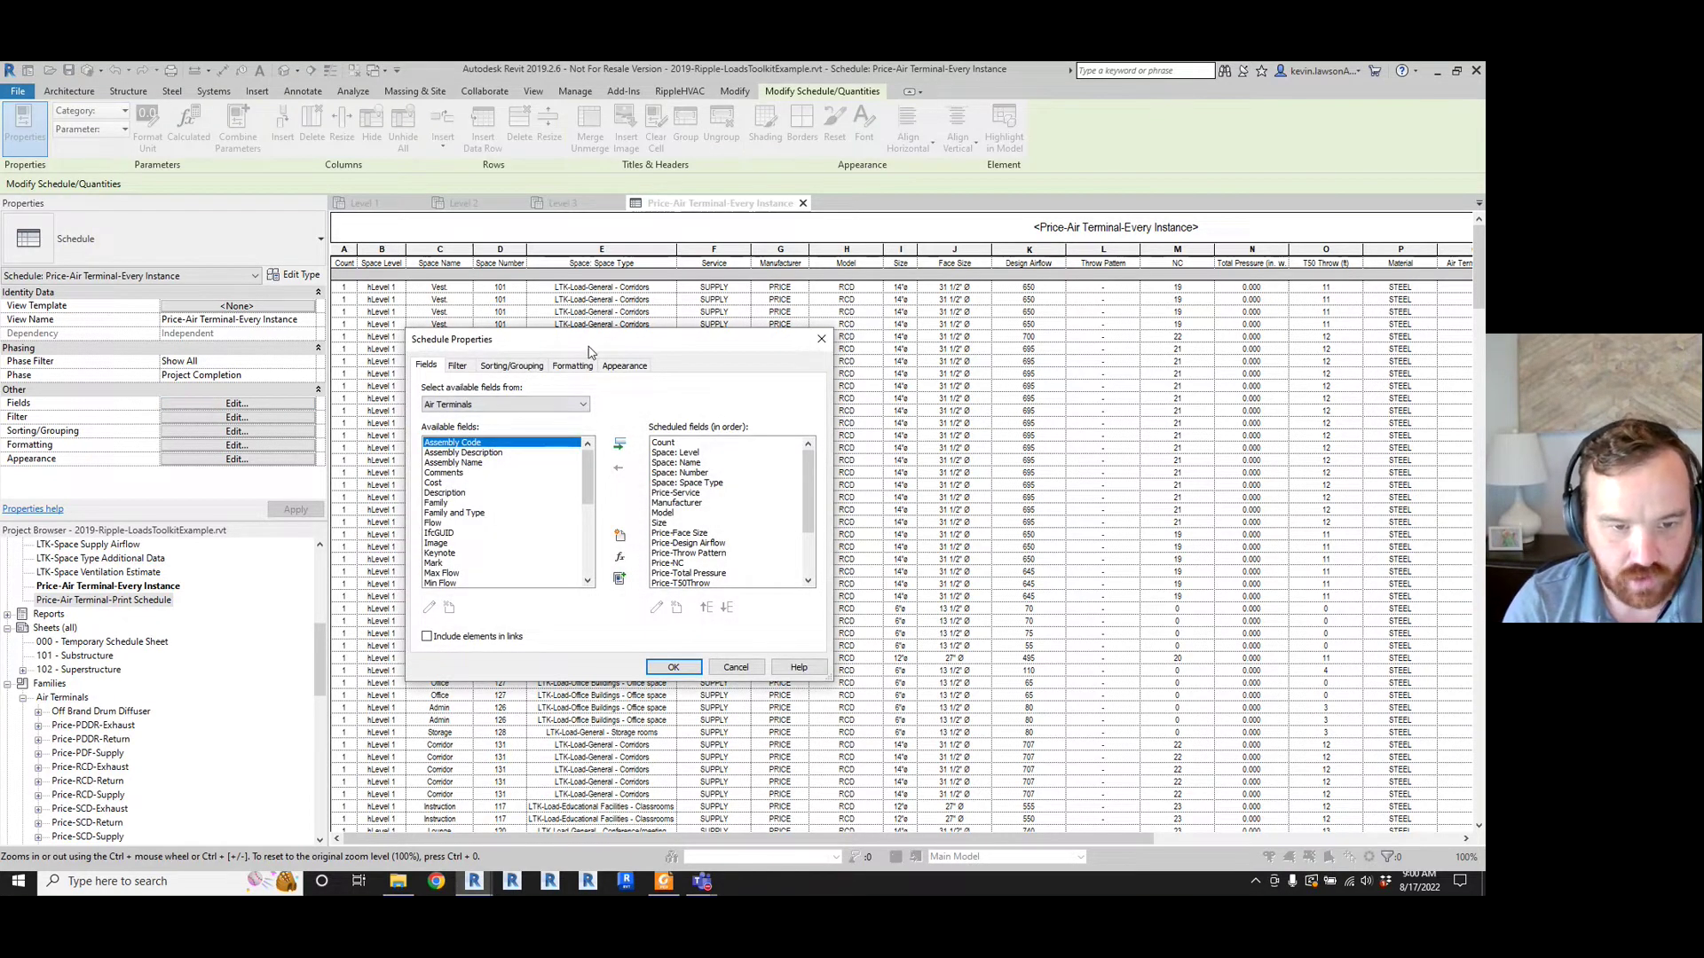
click(512, 365)
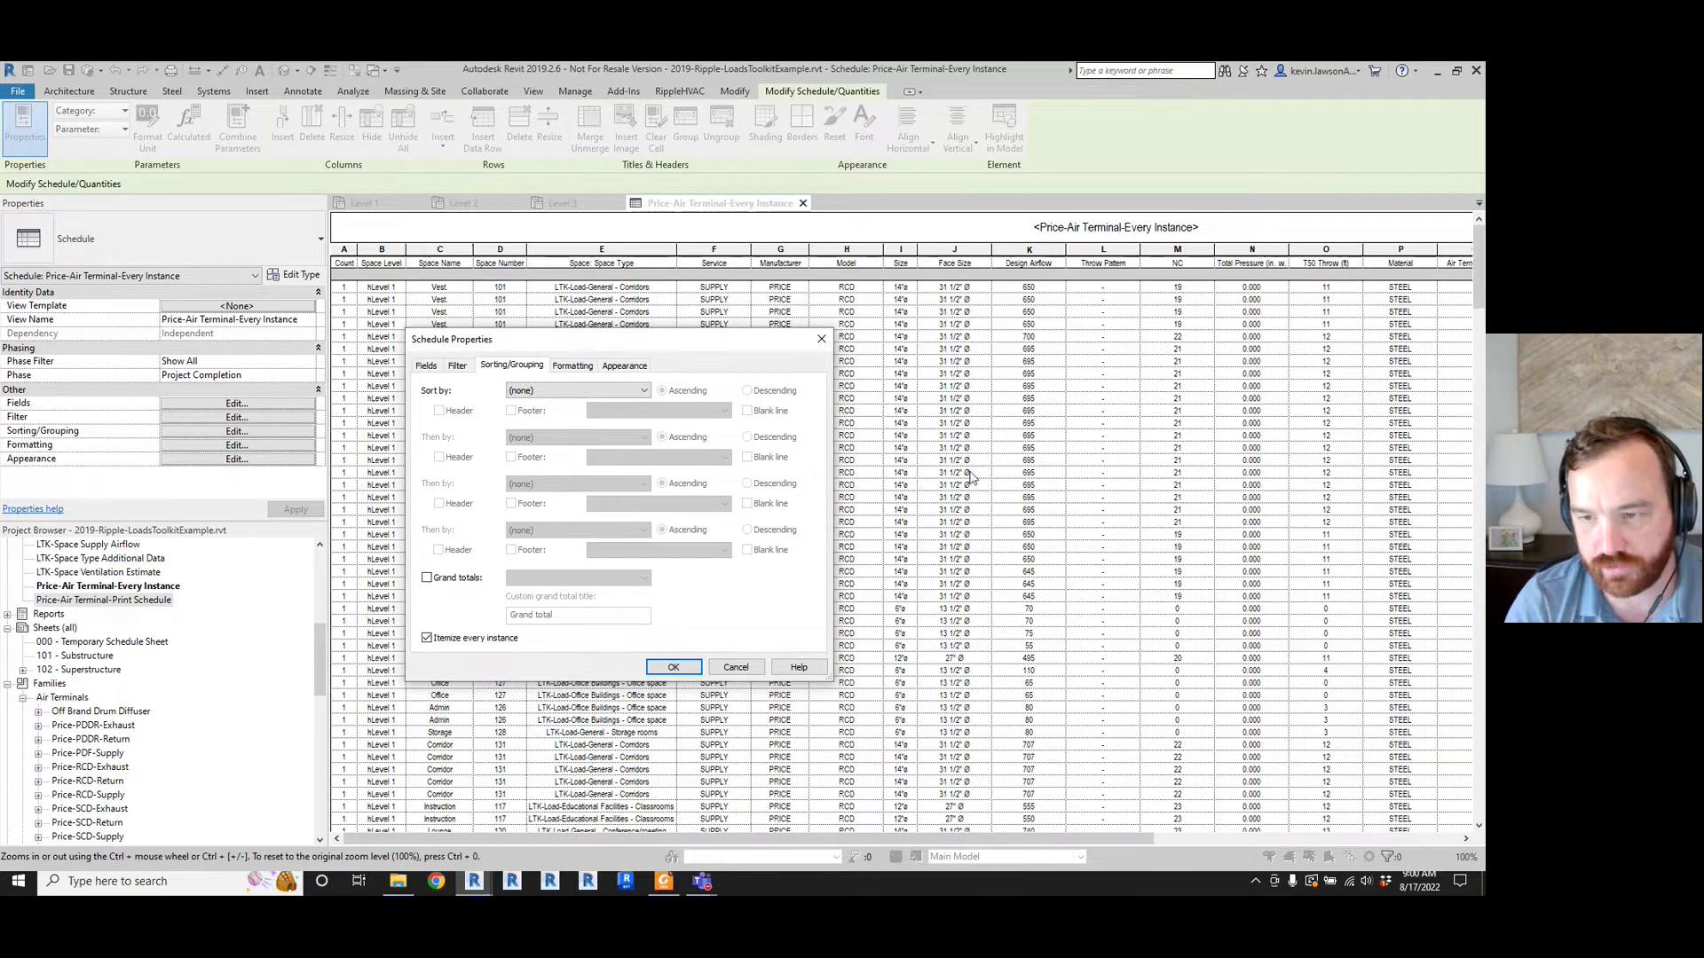
click(586, 392)
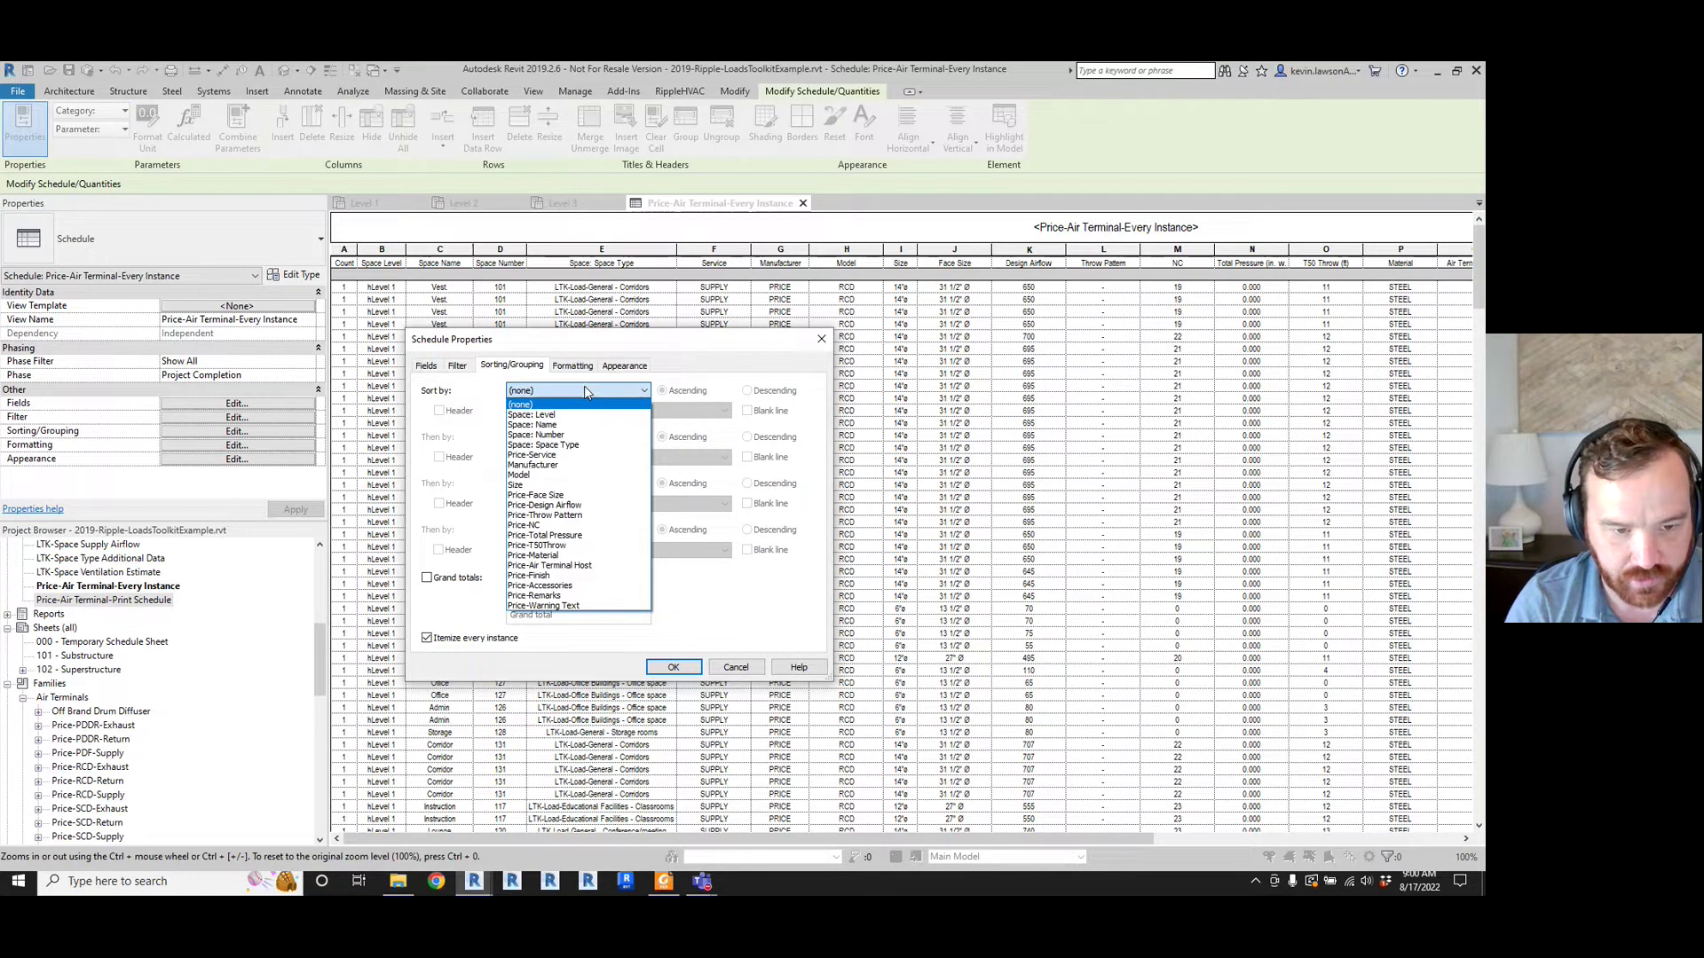
click(586, 446)
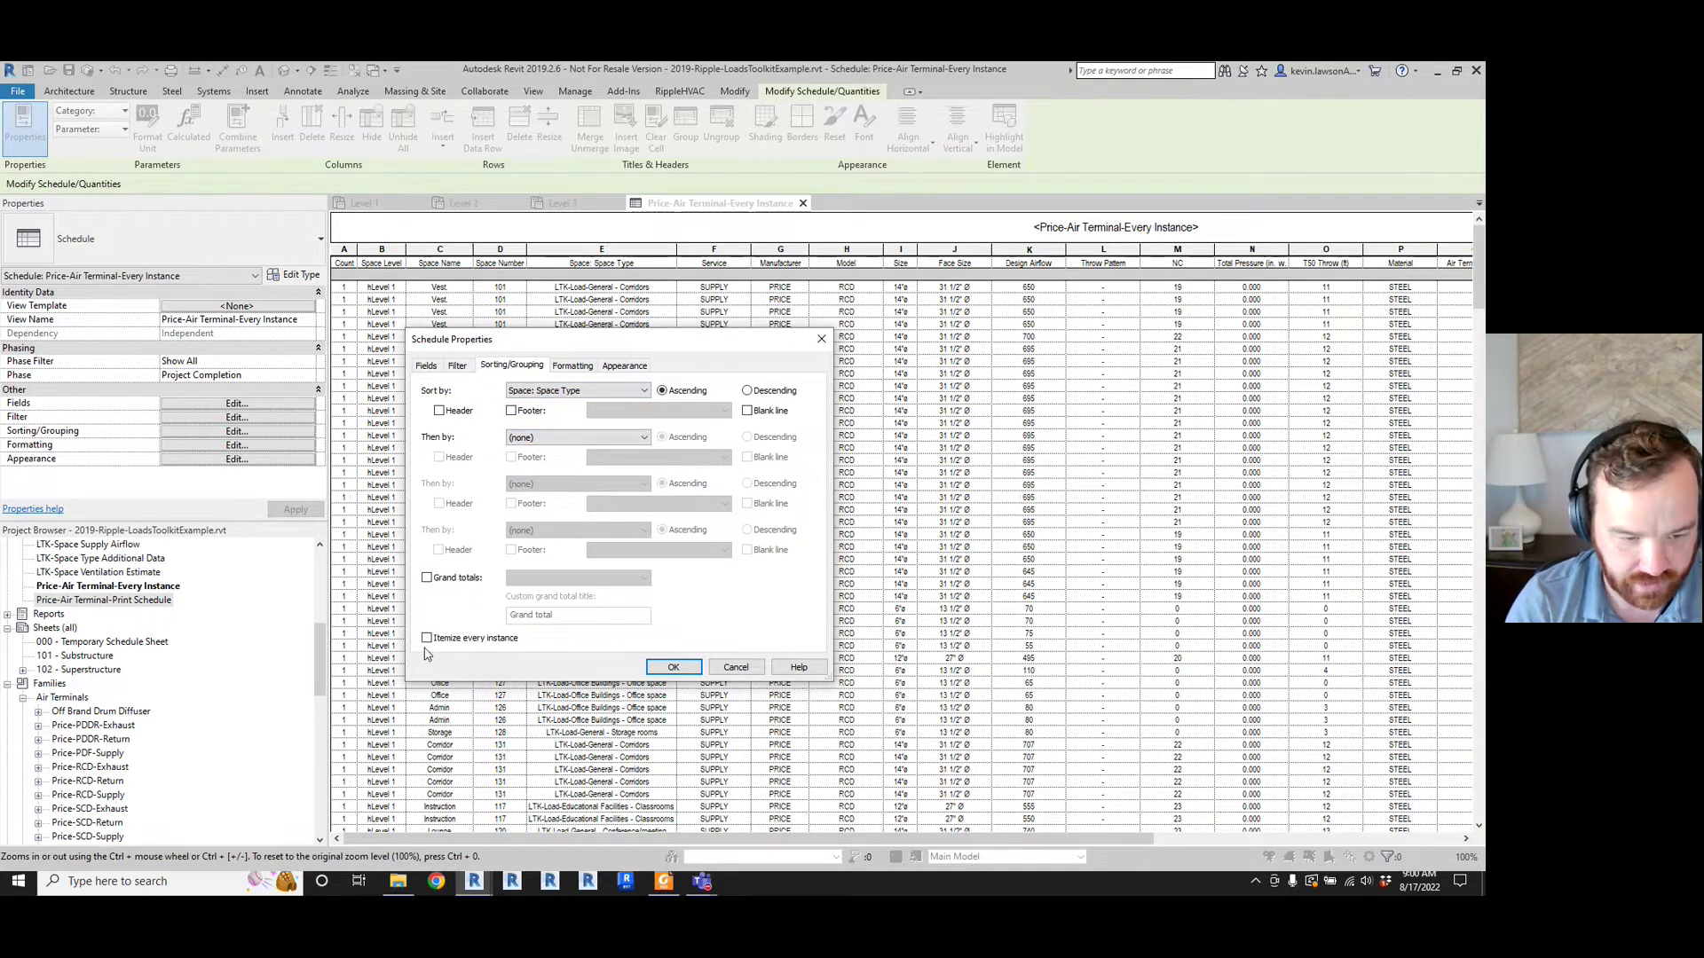
click(673, 668)
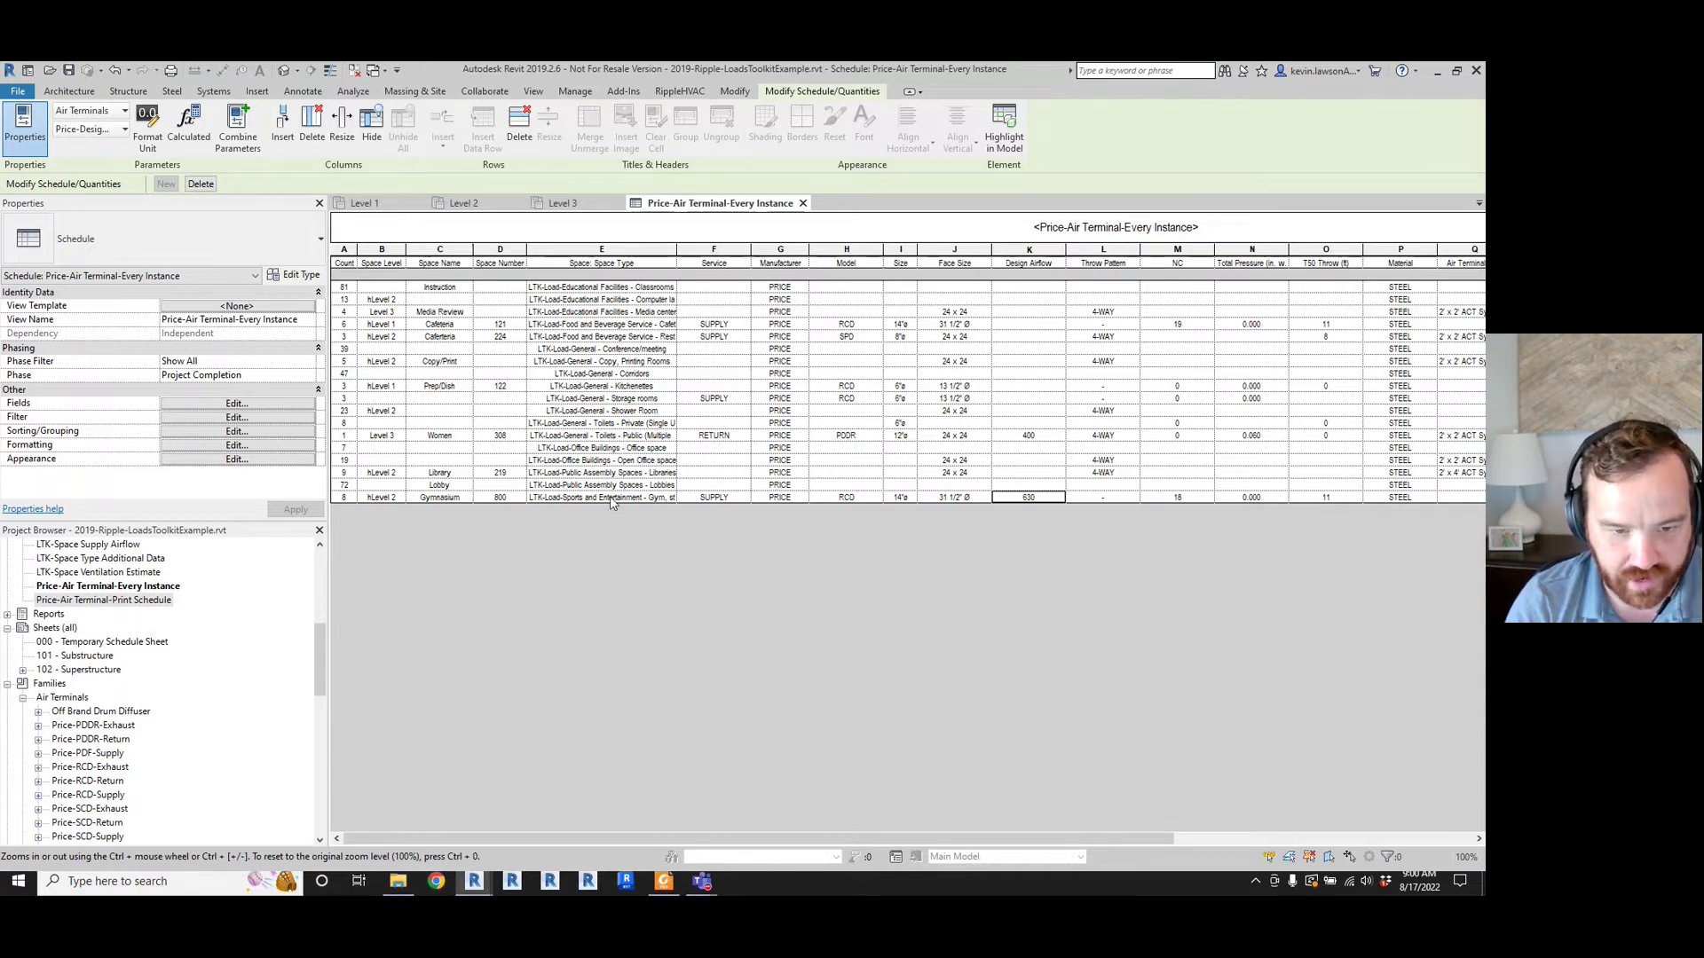
drag(677, 250, 706, 258)
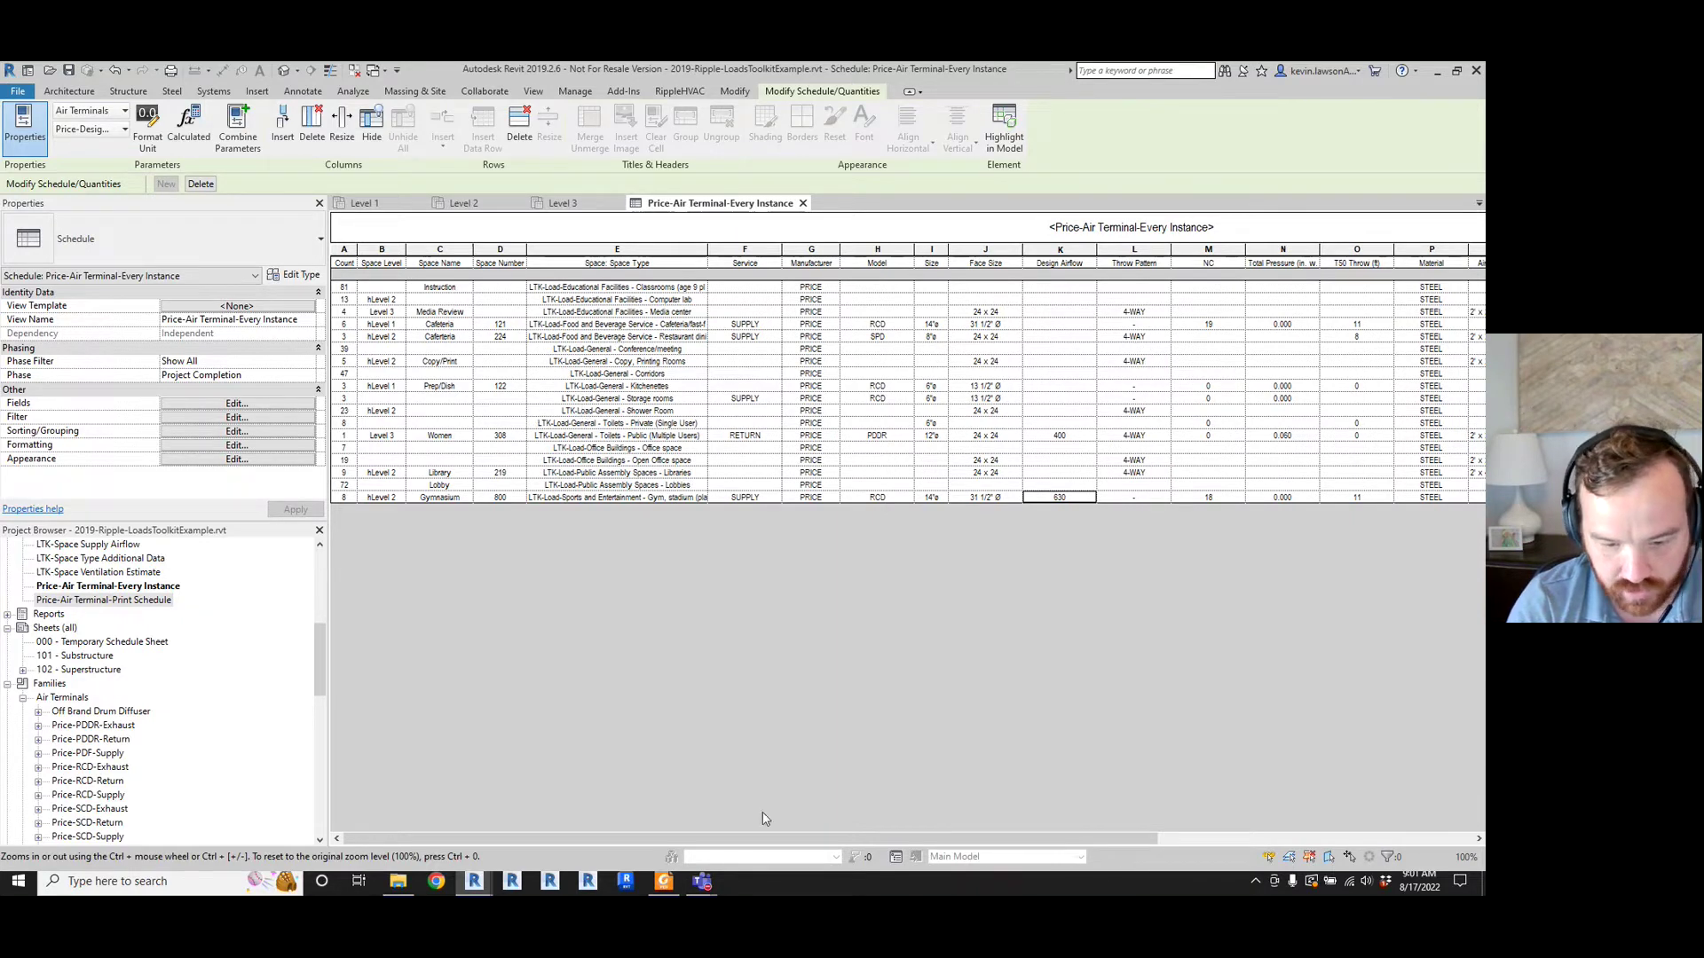
- Set the material of the LTK-Load-General - Shower Room air terminals to ALUMINUM
drag(764, 840, 803, 839)
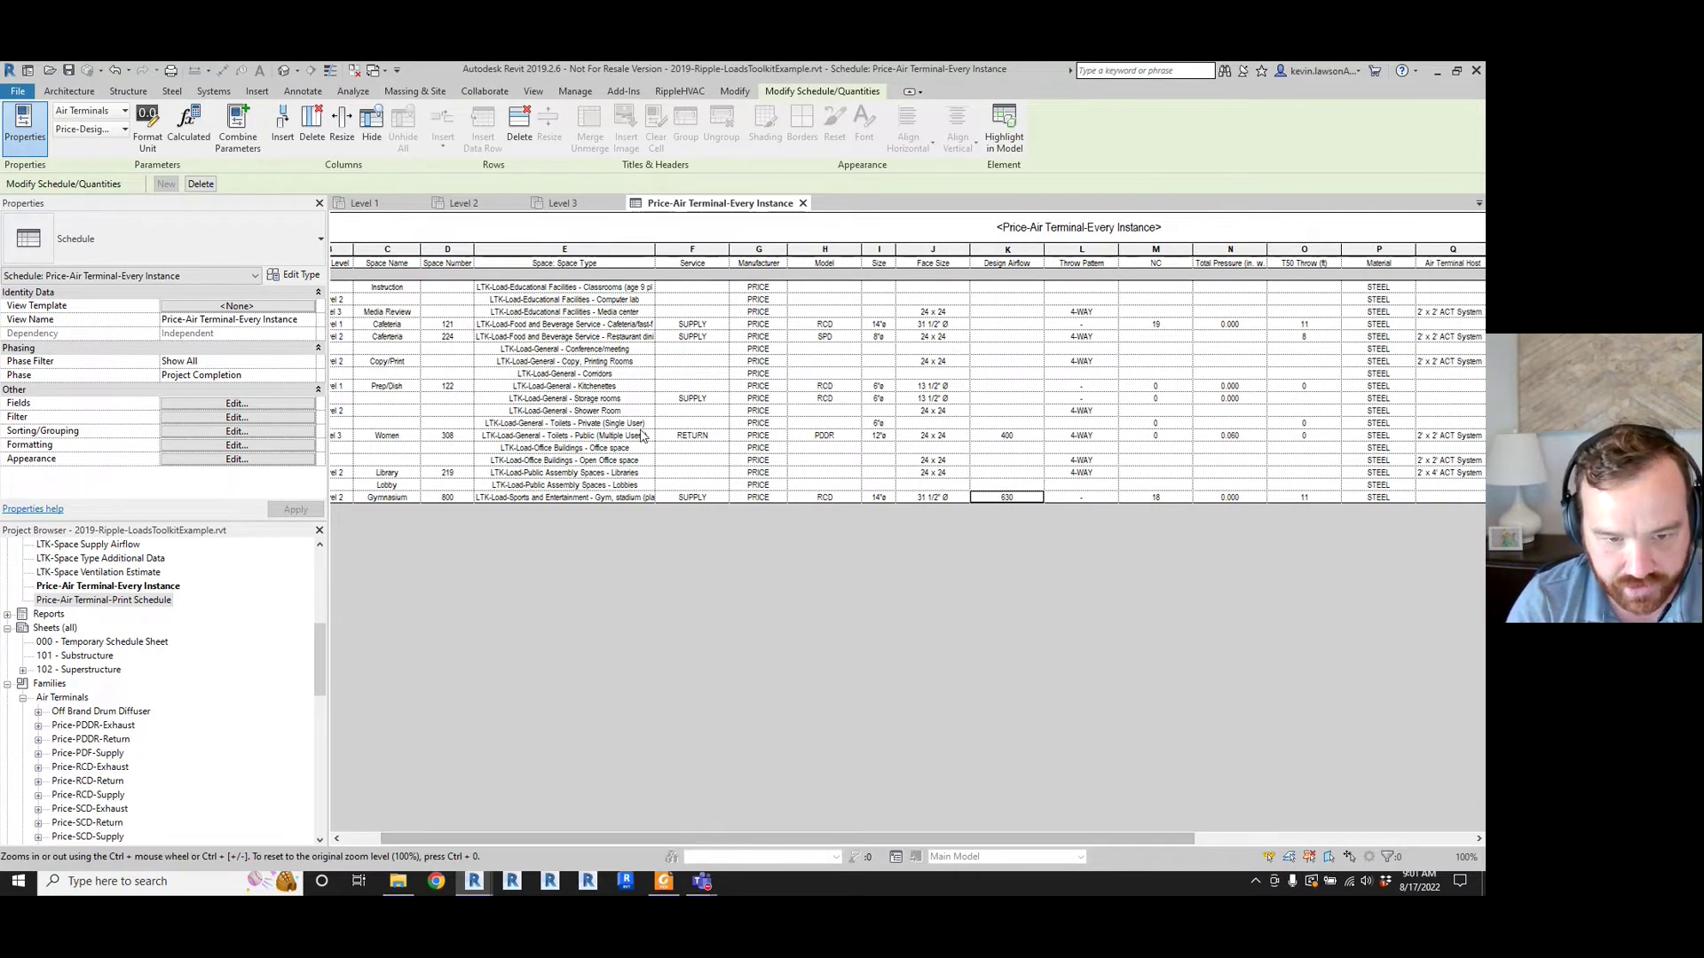
click(692, 410)
key(Tab)
key(Tab)
key(Tab)
key(Tab)
key(Tab)
key(Tab)
key(Tab)
key(Tab)
key(Tab)
key(Tab)
key(Tab)
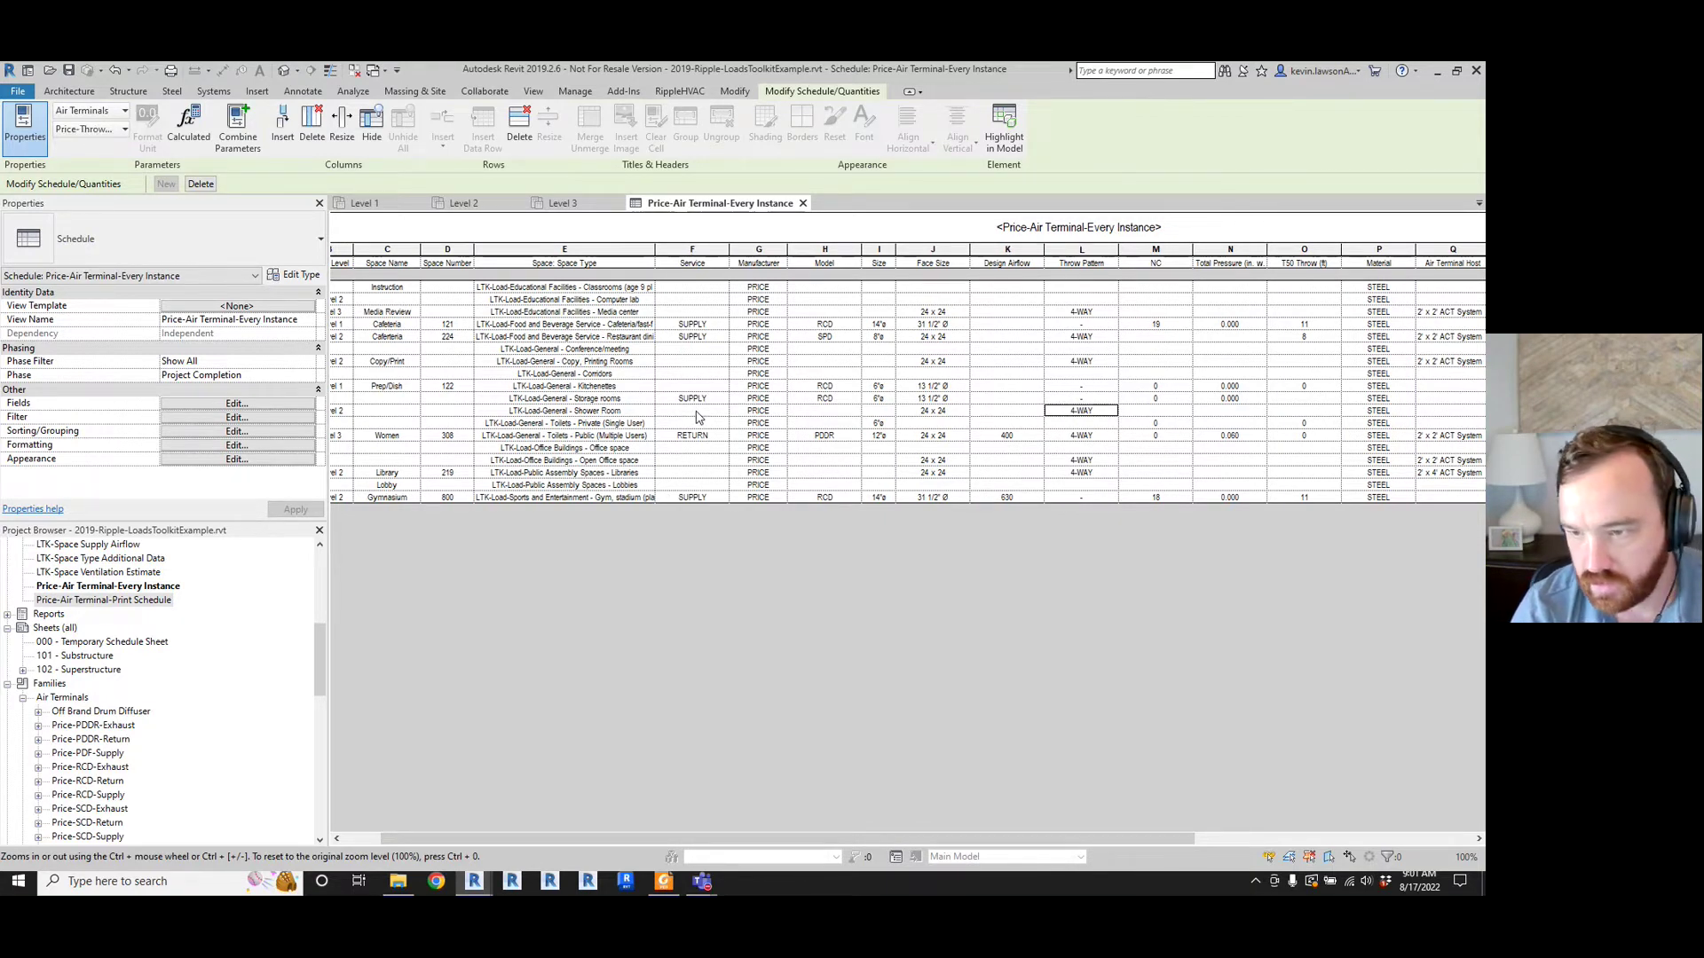
key(shift+Tab)
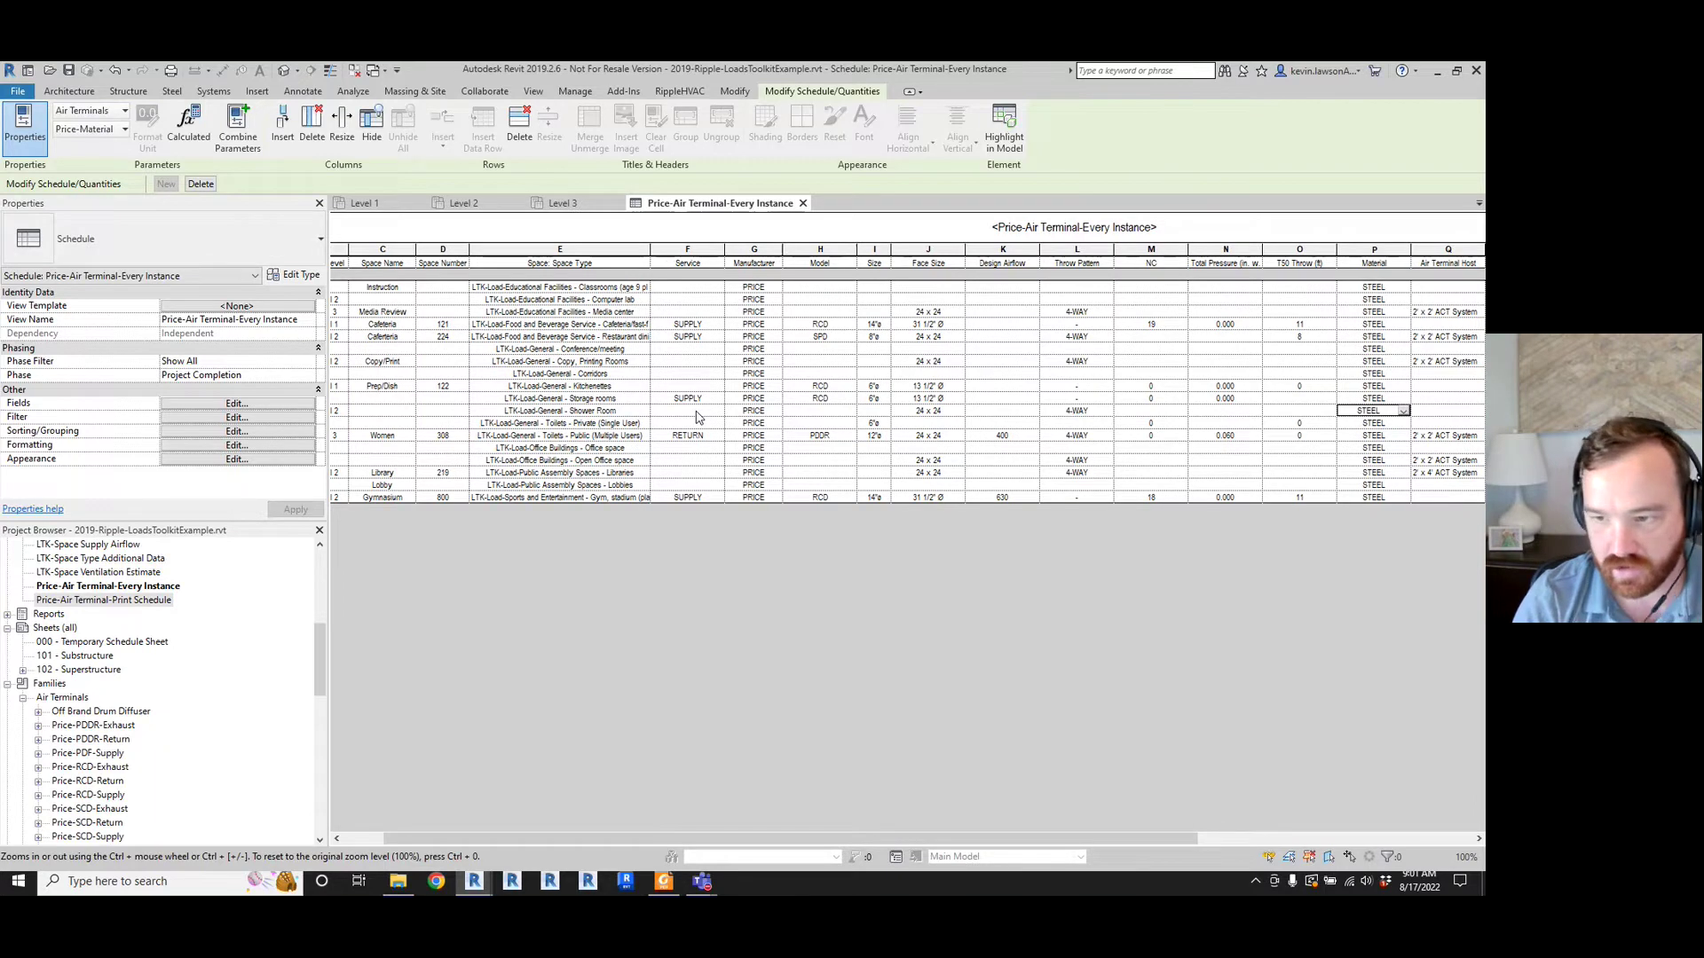
double_click(1387, 410)
key(Delete)
key(Return)
text(A)
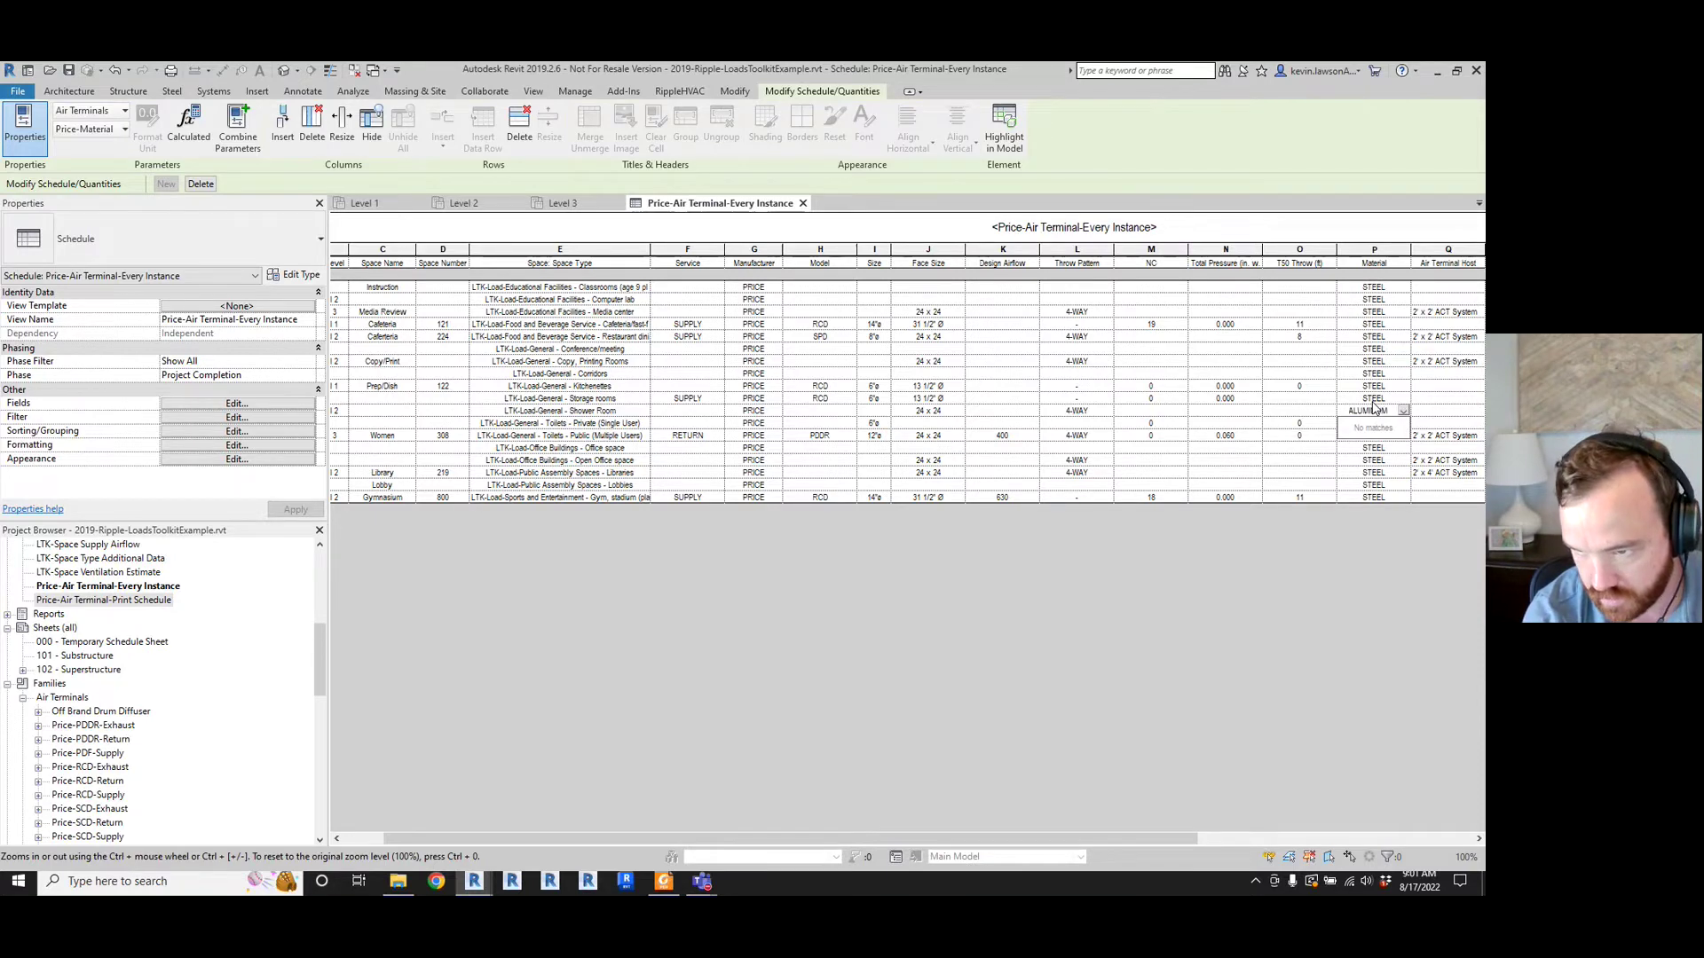
text(LUMINUM)
key(Escape)
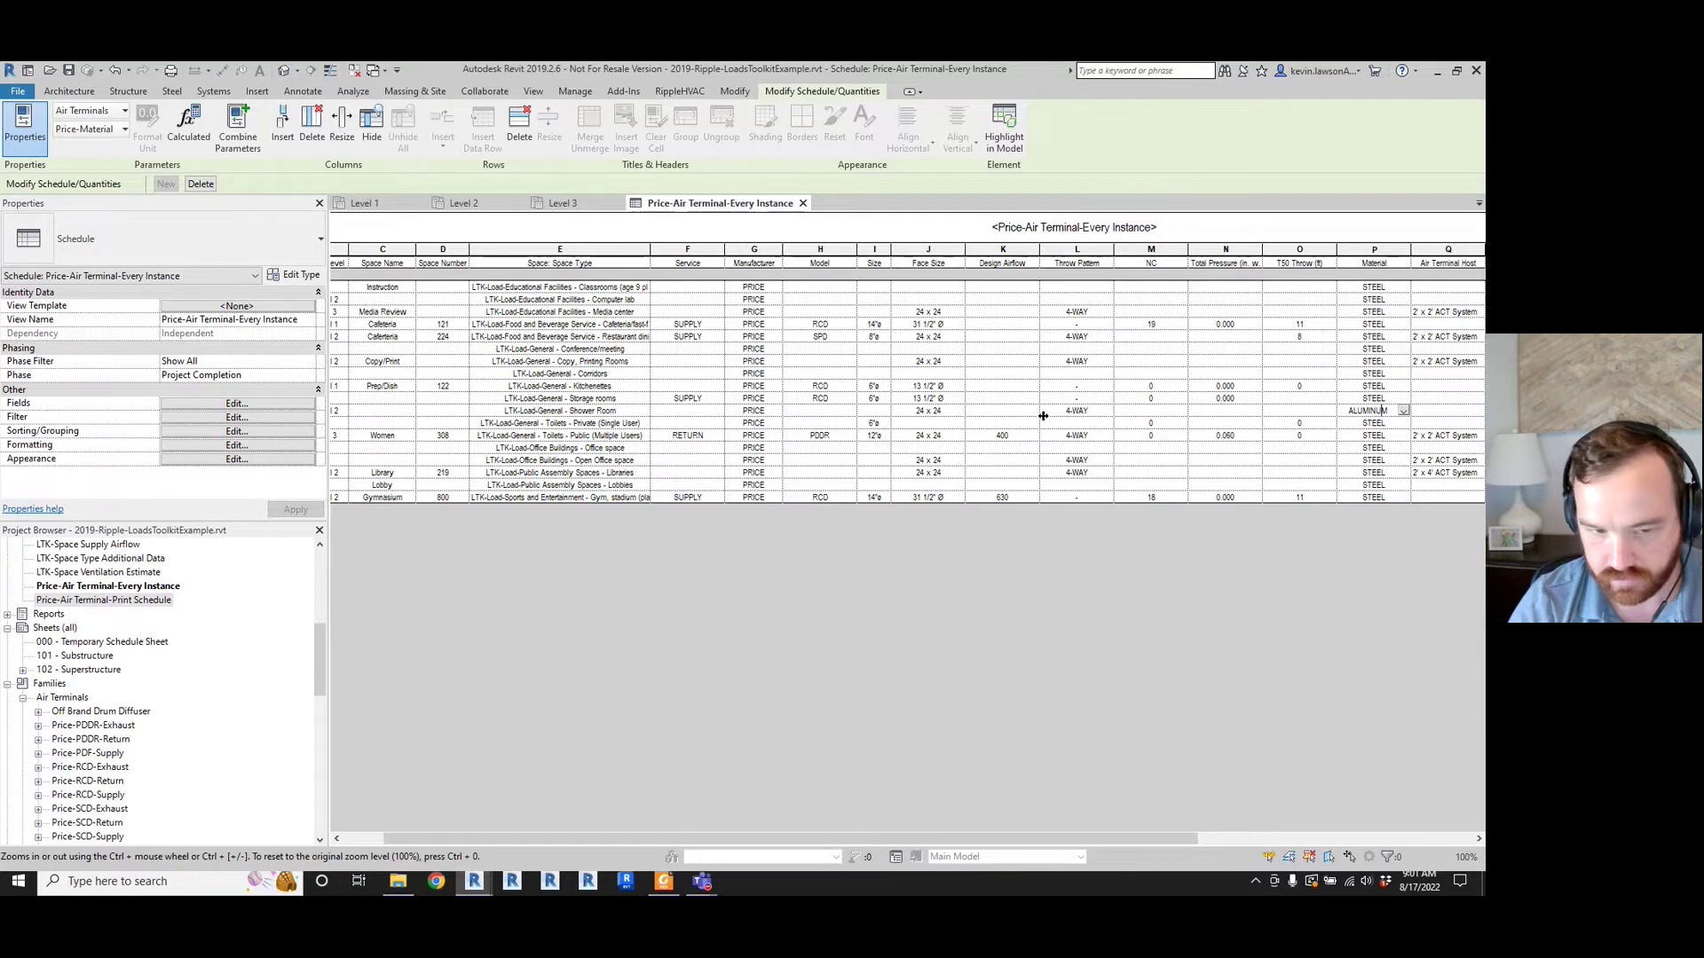
- Copy the ALUMINUM material from the Shower Room row to the private (Single User) and public (Multiple Users) toilet rows
drag(1390, 410, 1331, 406)
key(ctrl+c)
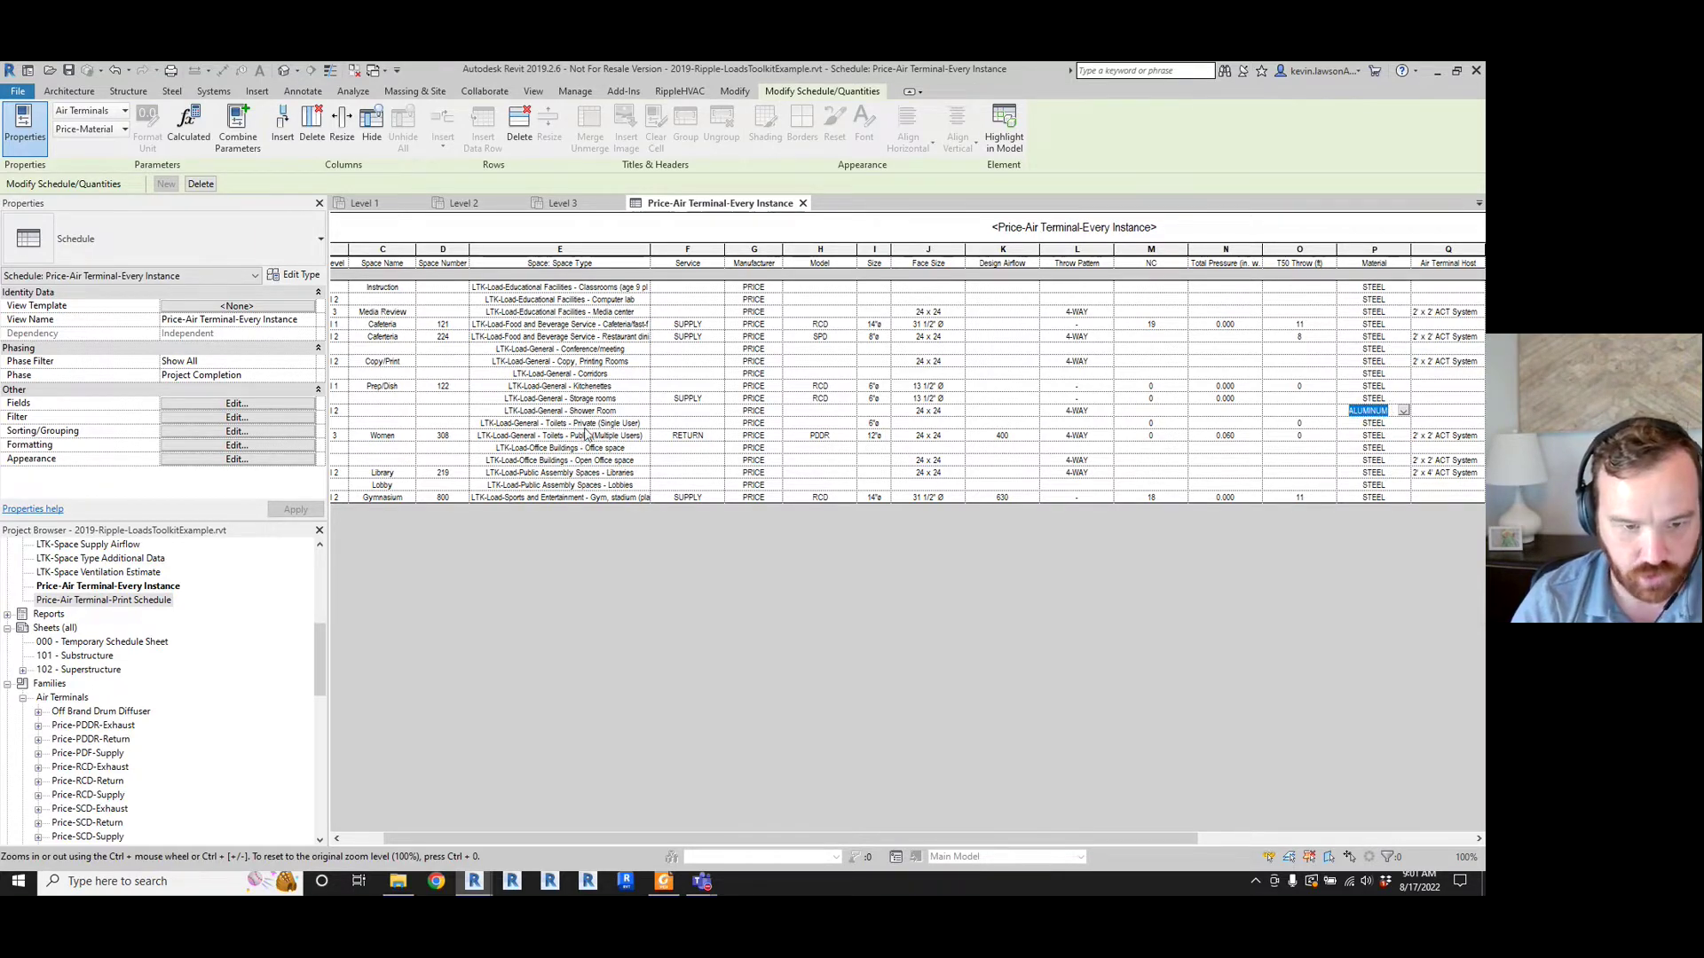
click(1364, 424)
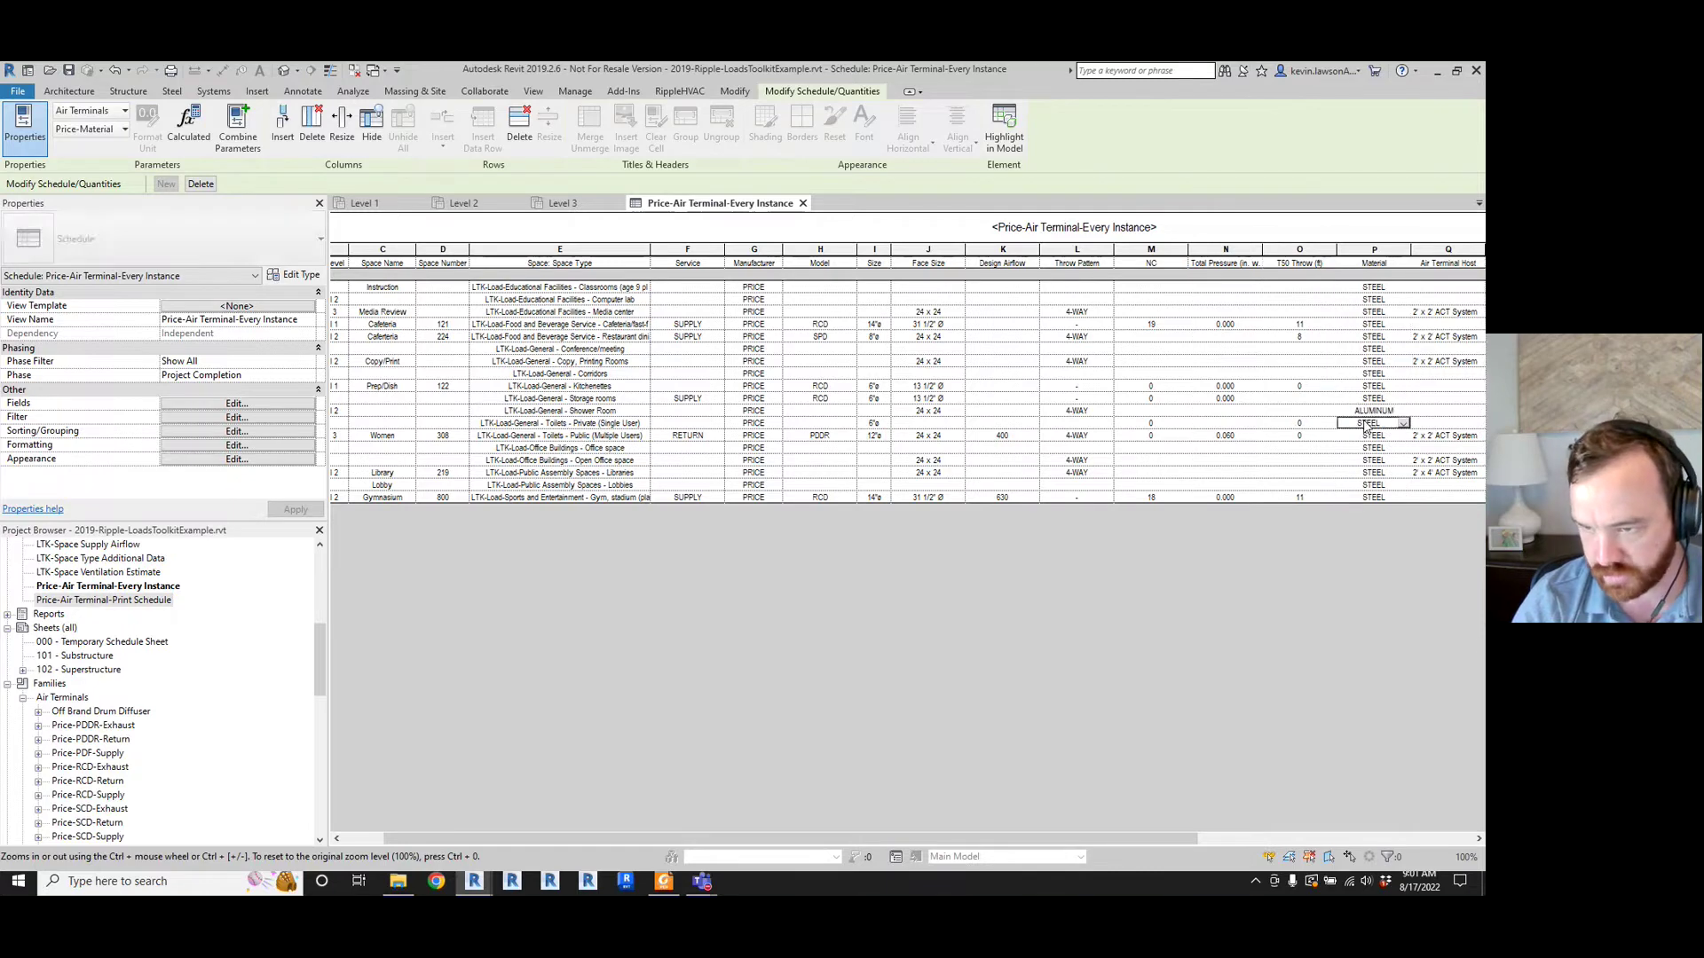
key(ctrl+v)
drag(1383, 423, 1335, 435)
click(1366, 435)
key(ctrl+v)
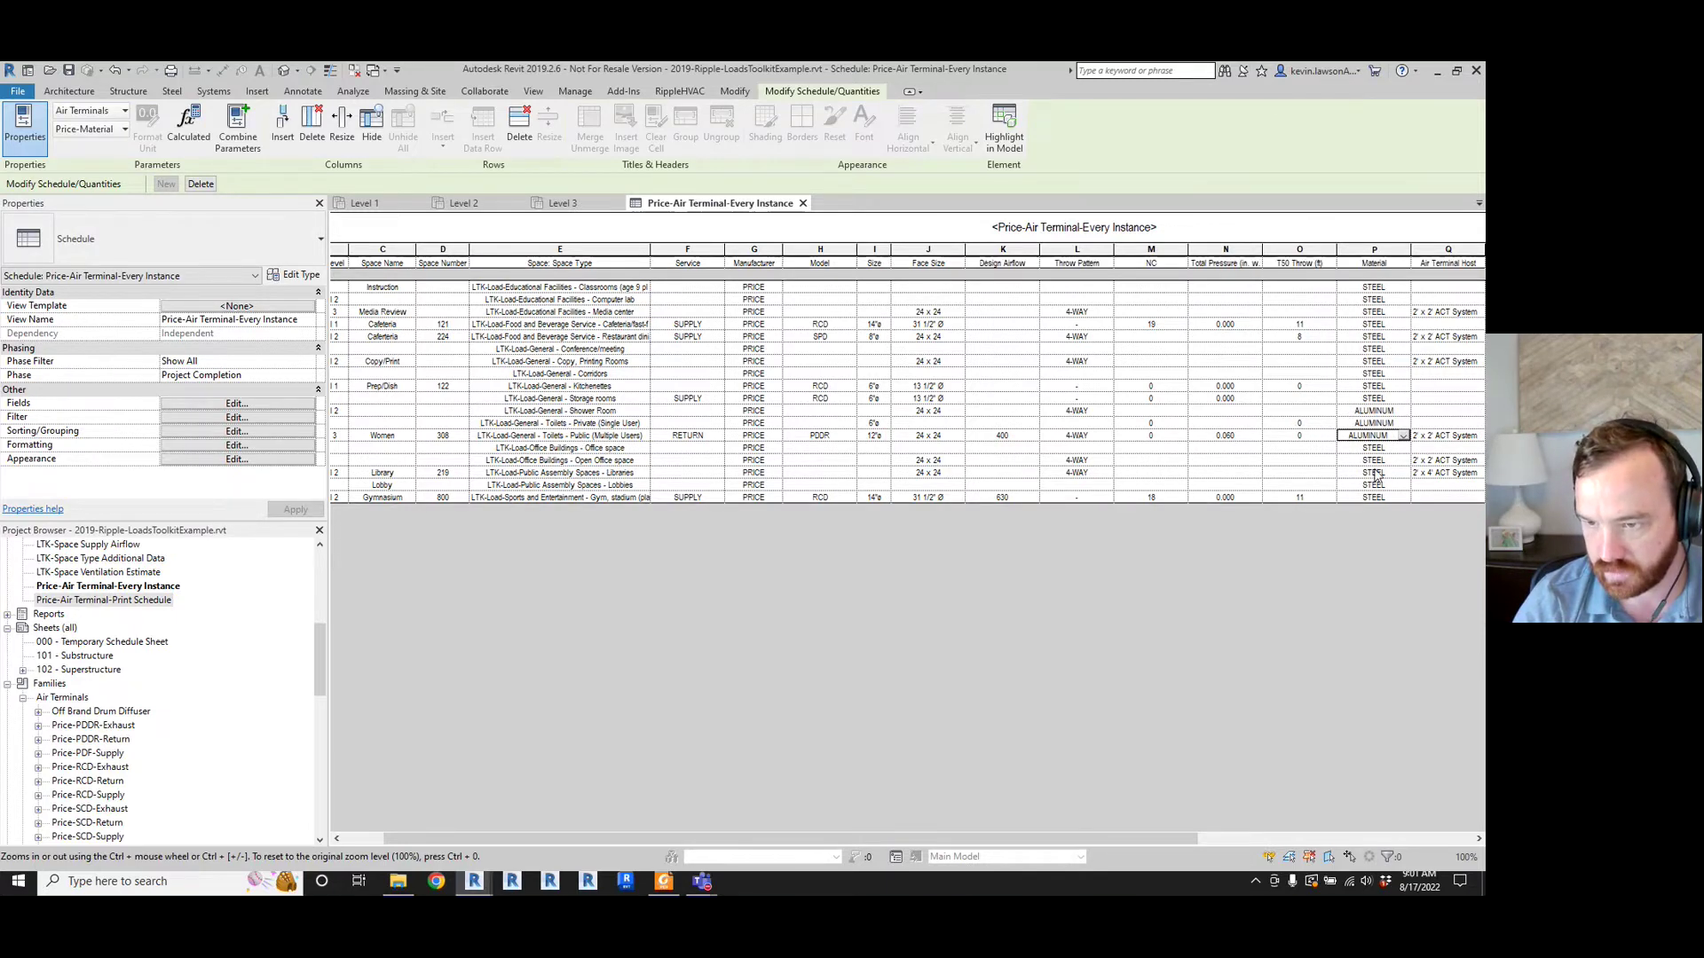
click(1388, 461)
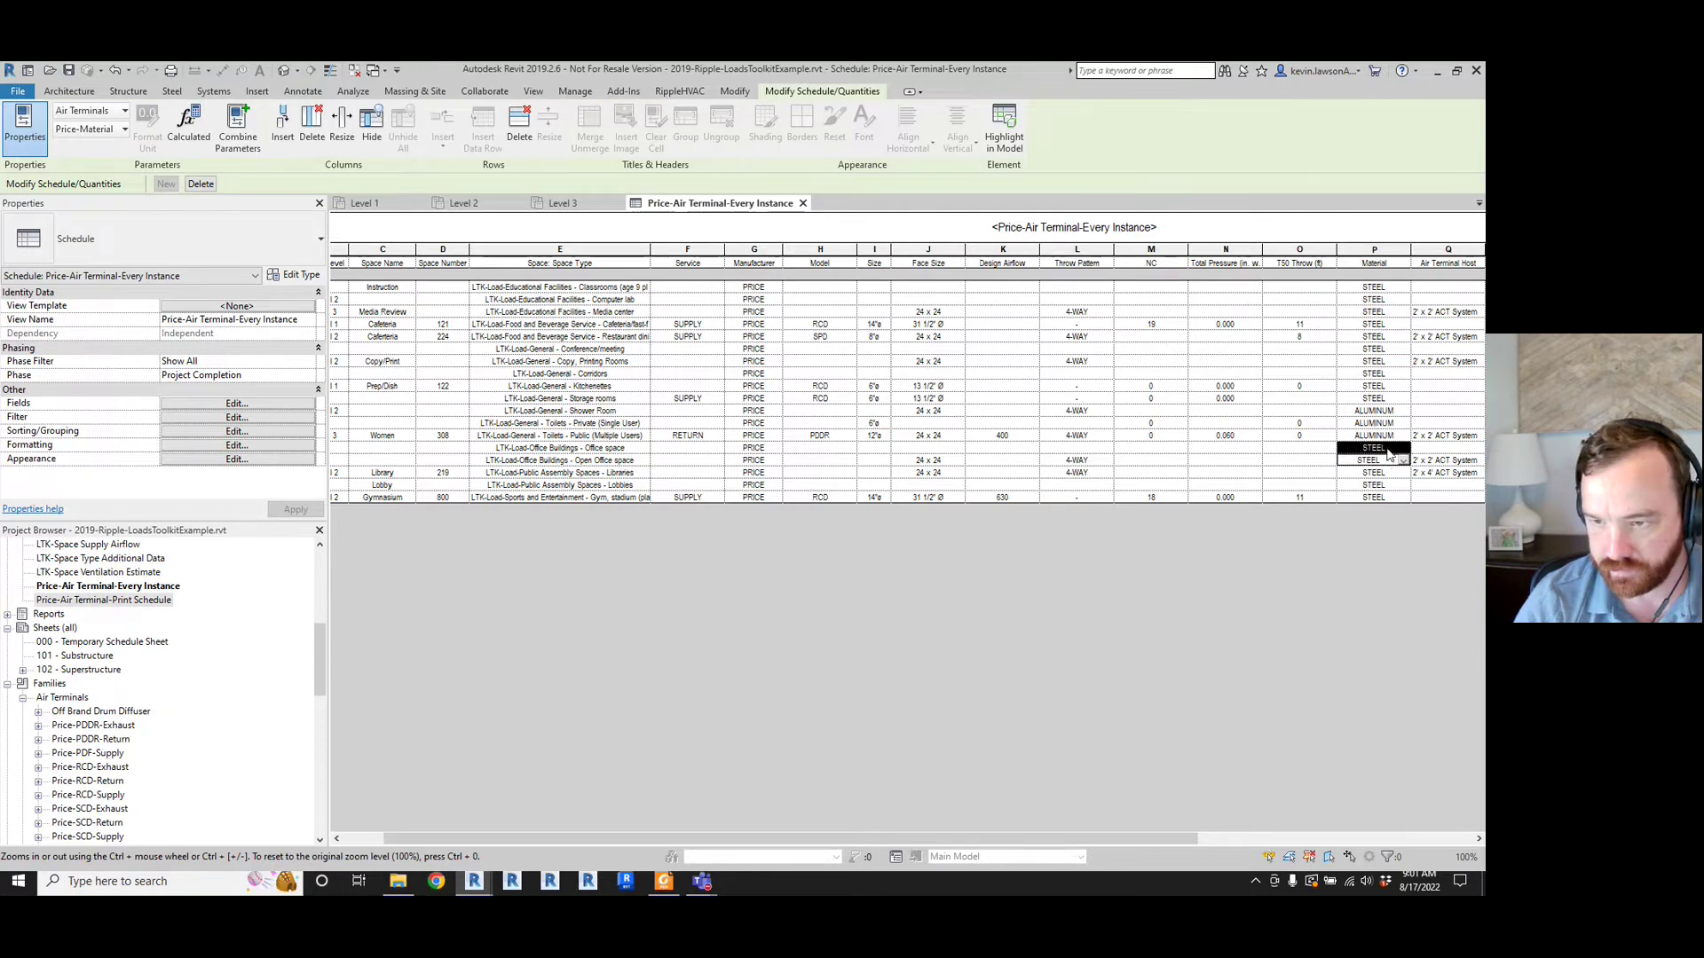
click(1389, 450)
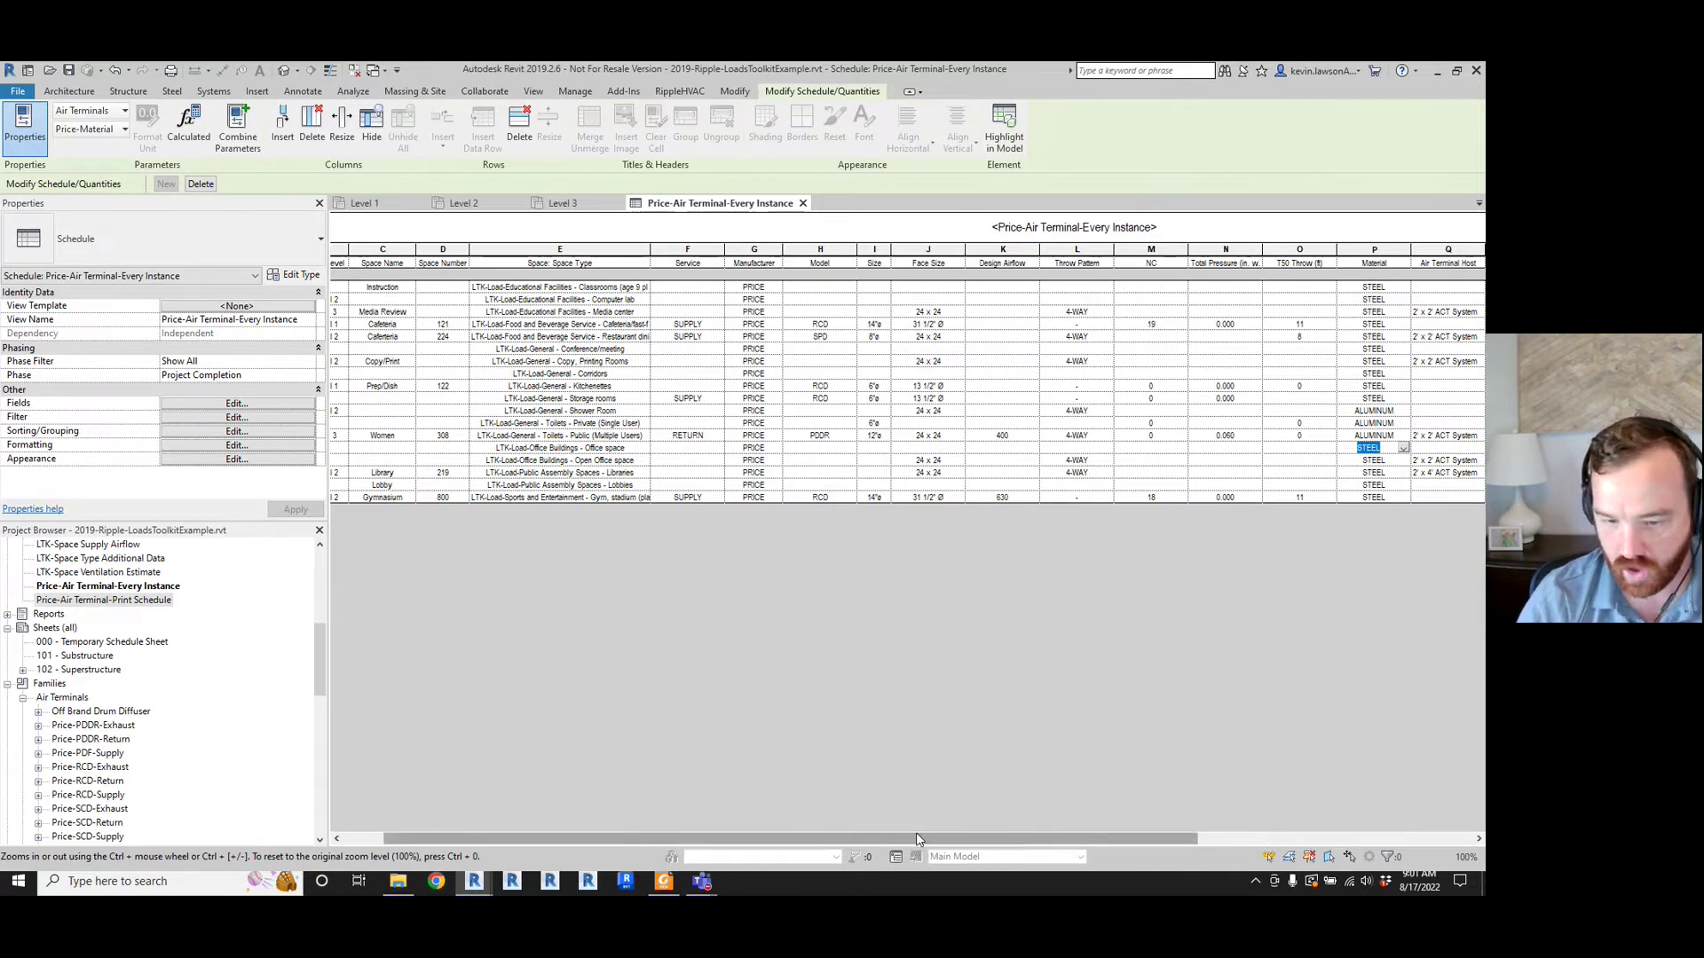
- Change the schedule's sorting from space type to Price-Air Terminal Host
drag(918, 838, 1075, 838)
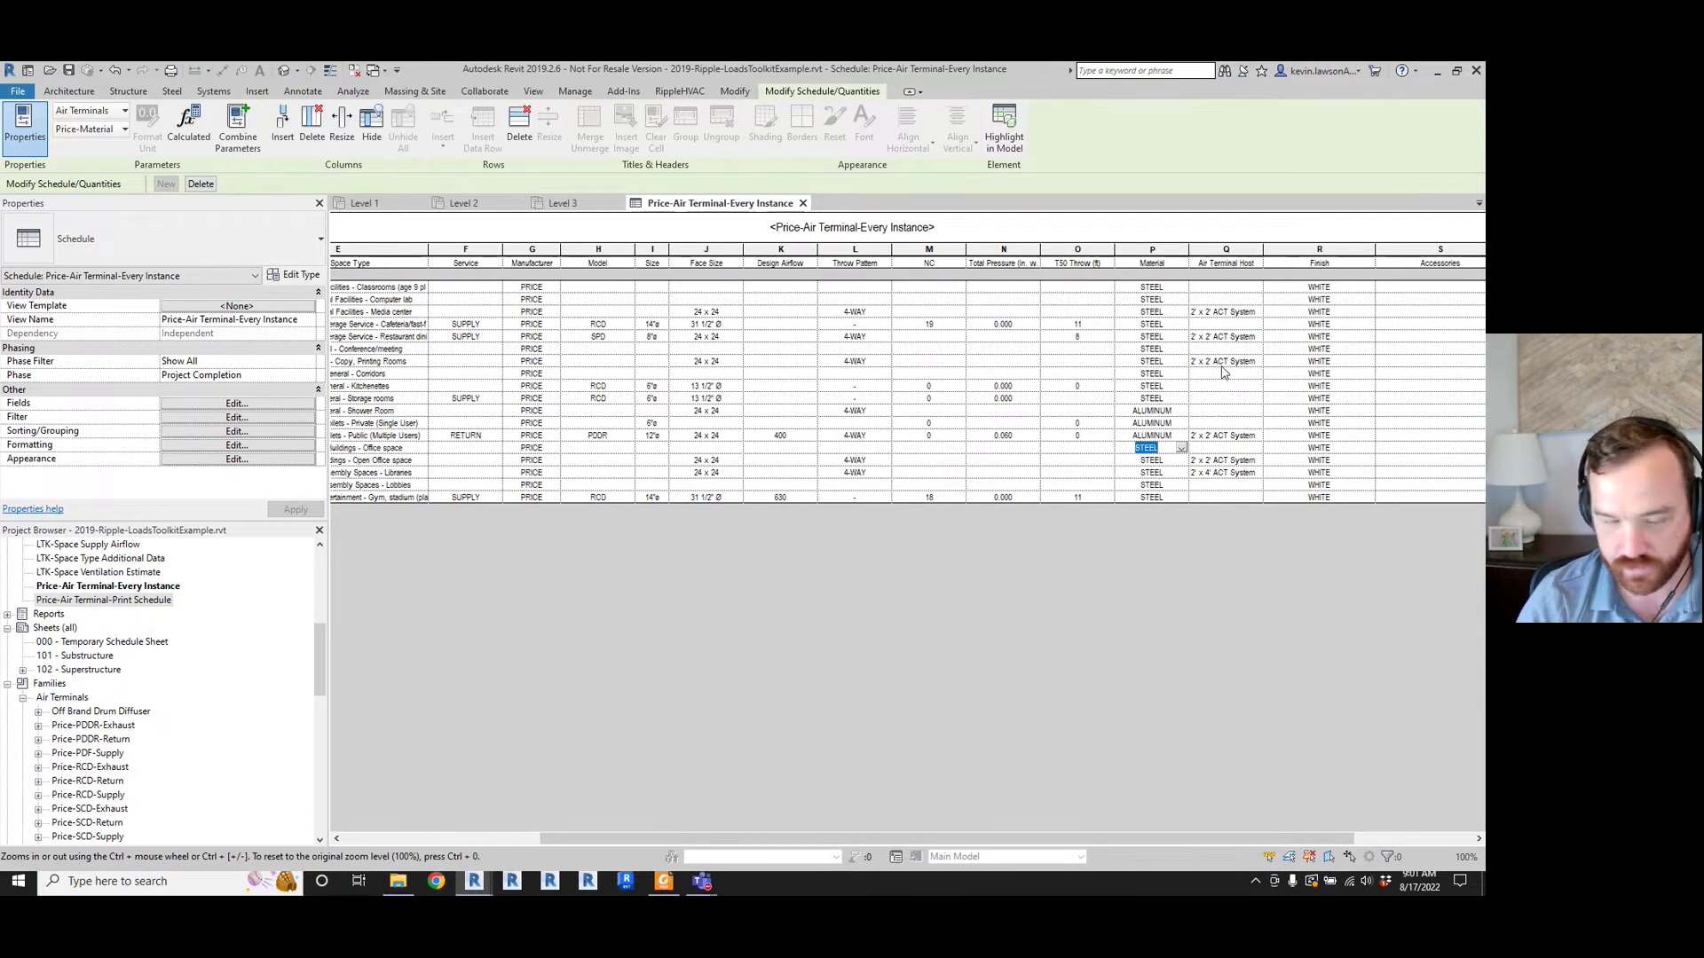
click(275, 405)
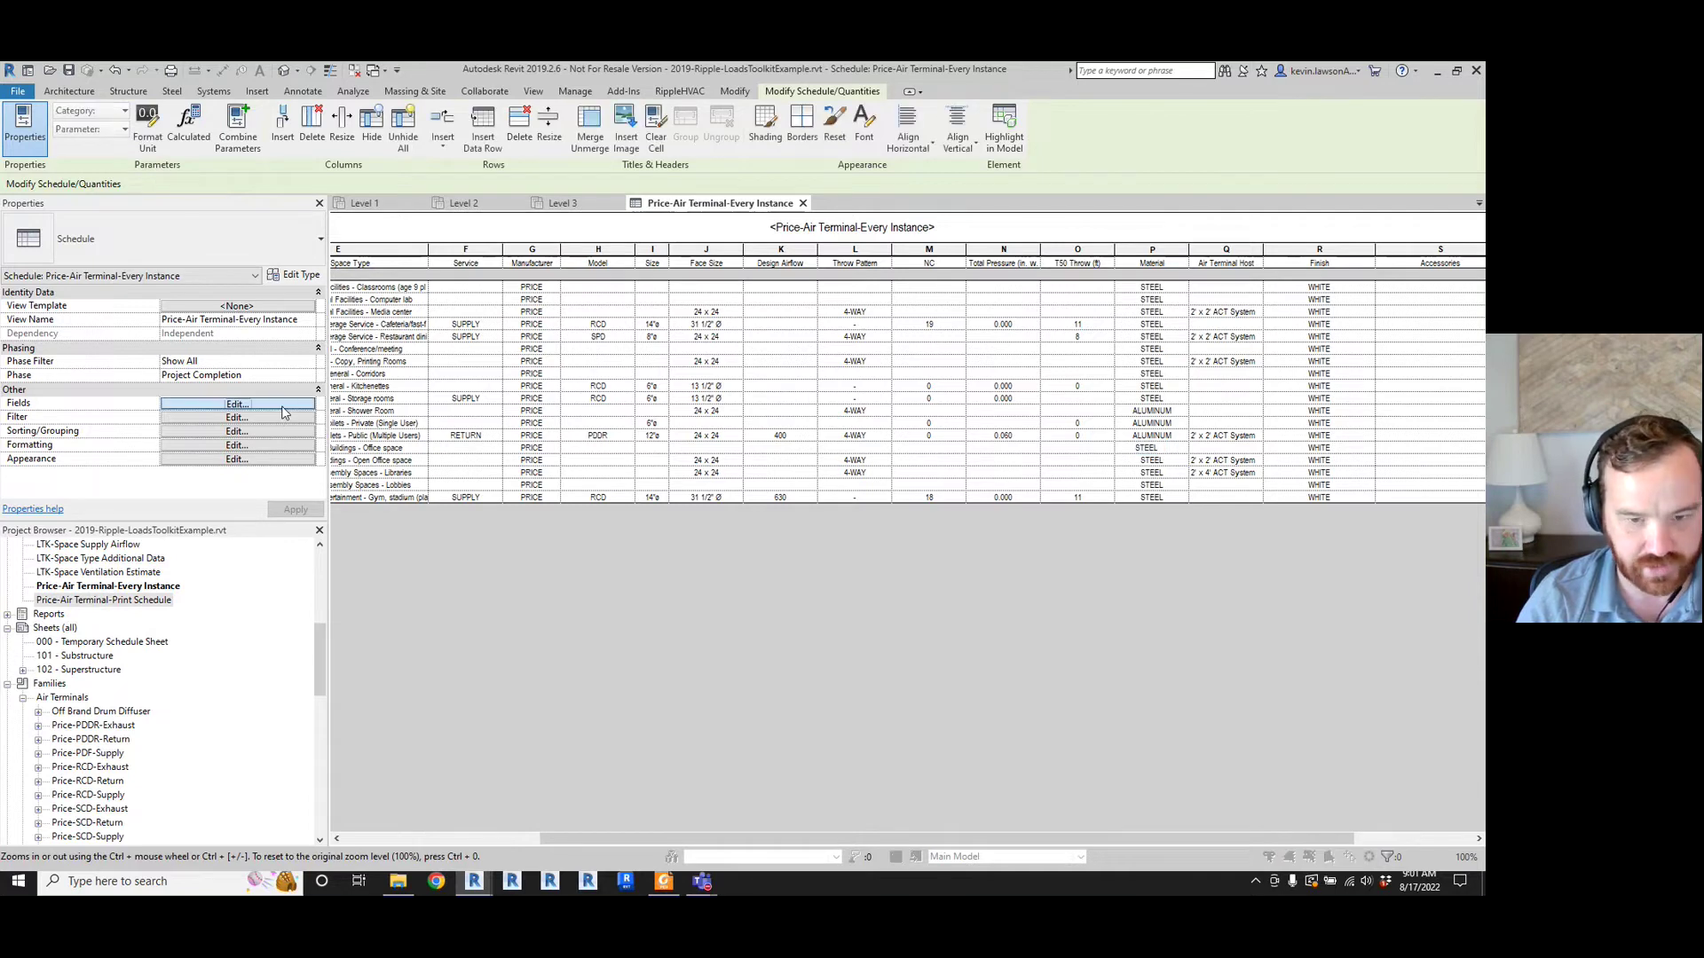
click(508, 366)
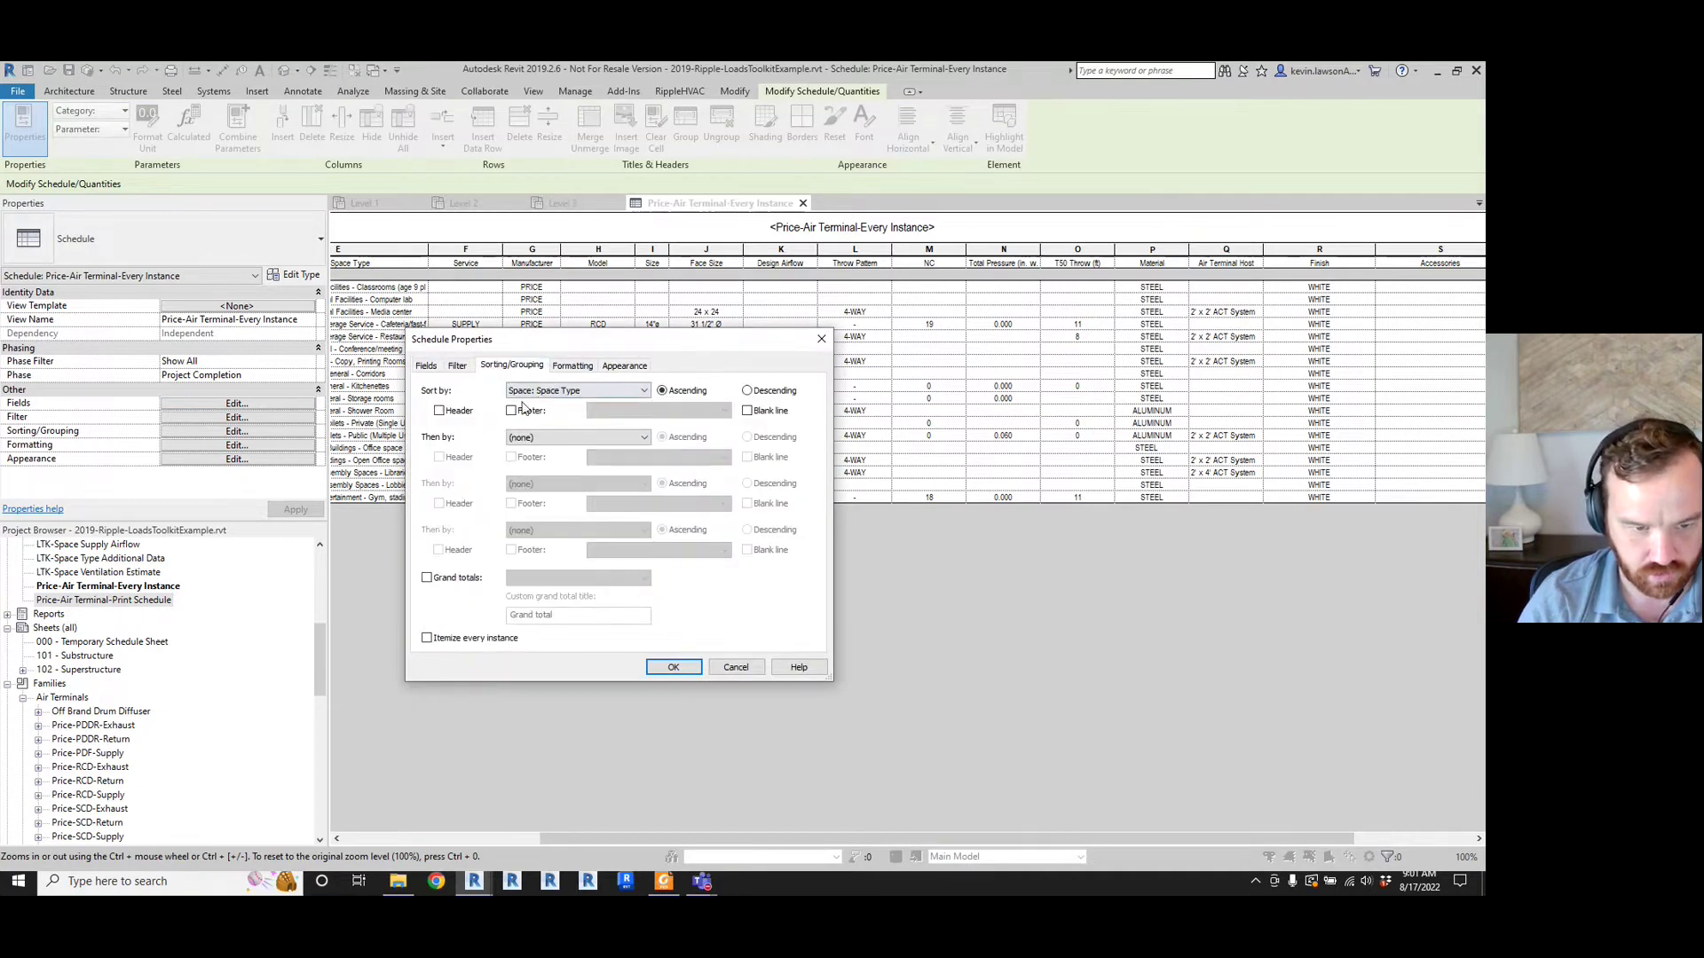
click(548, 393)
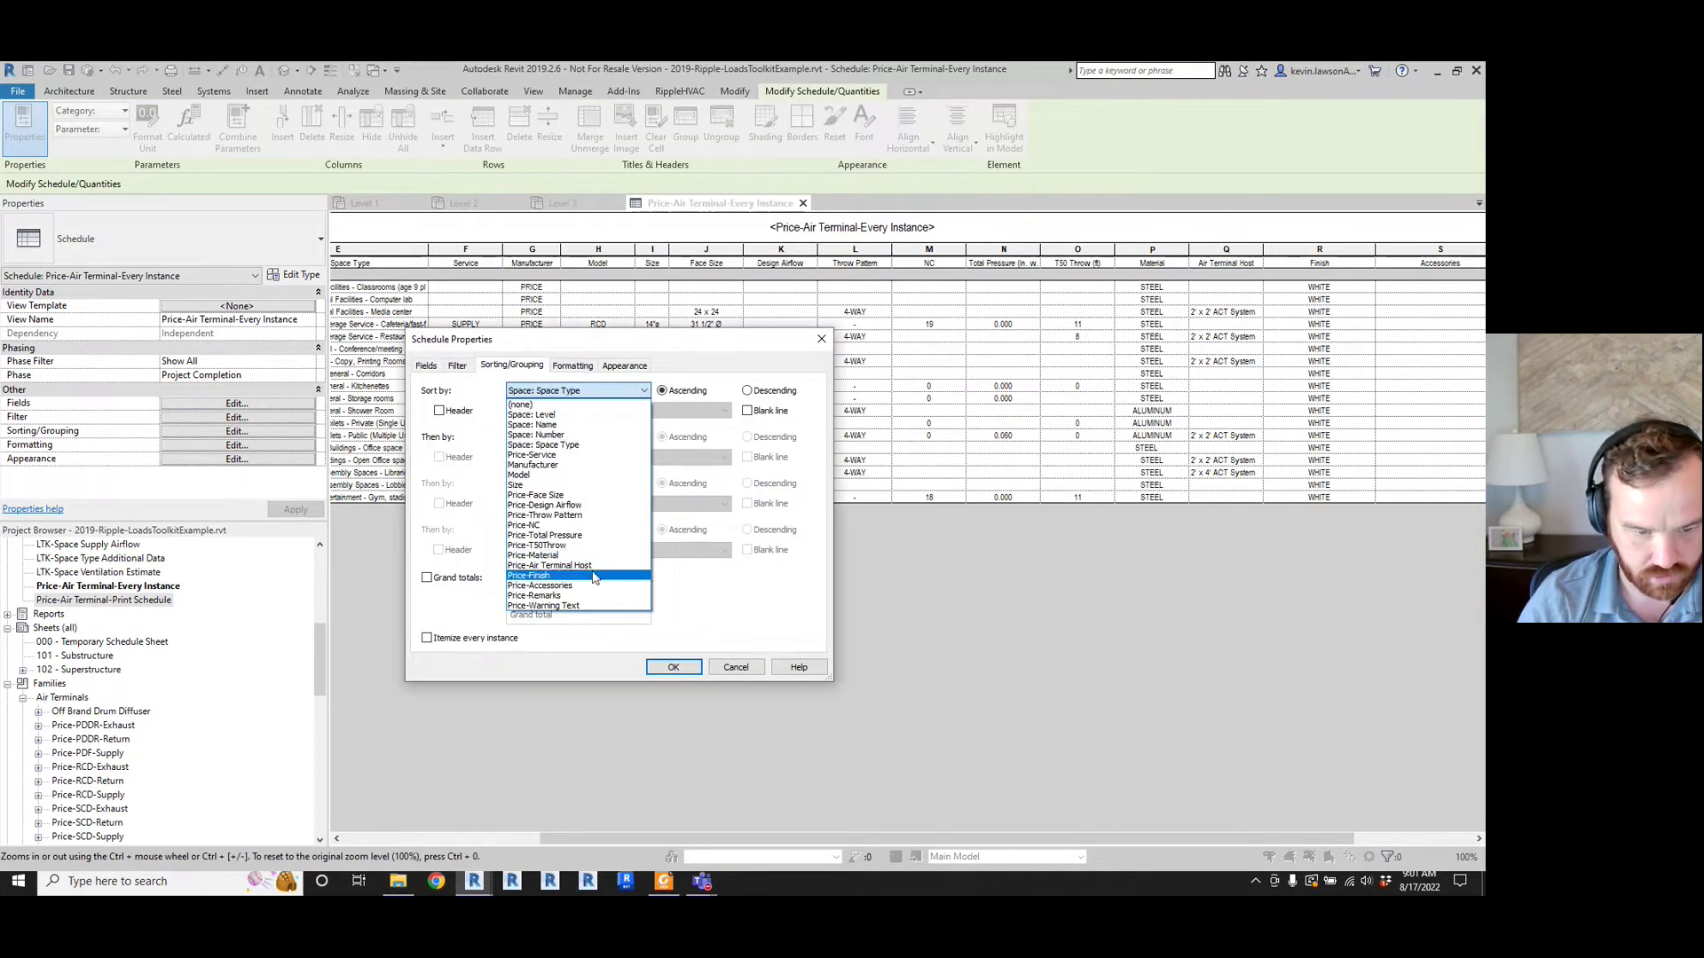
click(594, 573)
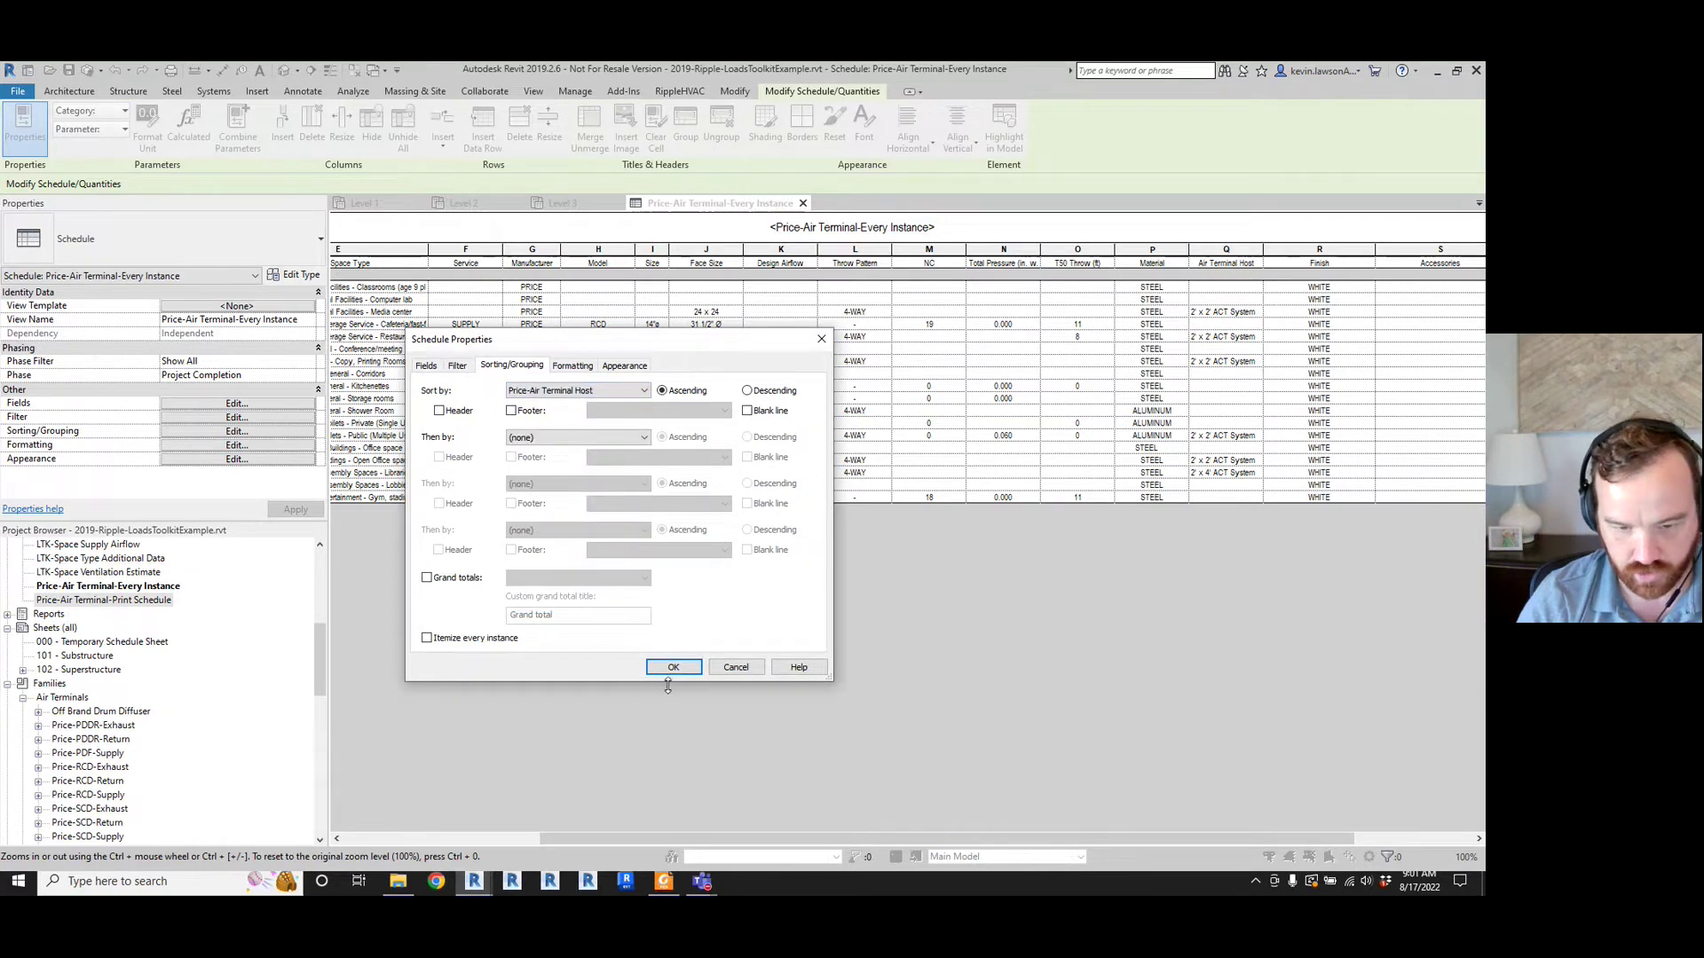
click(672, 668)
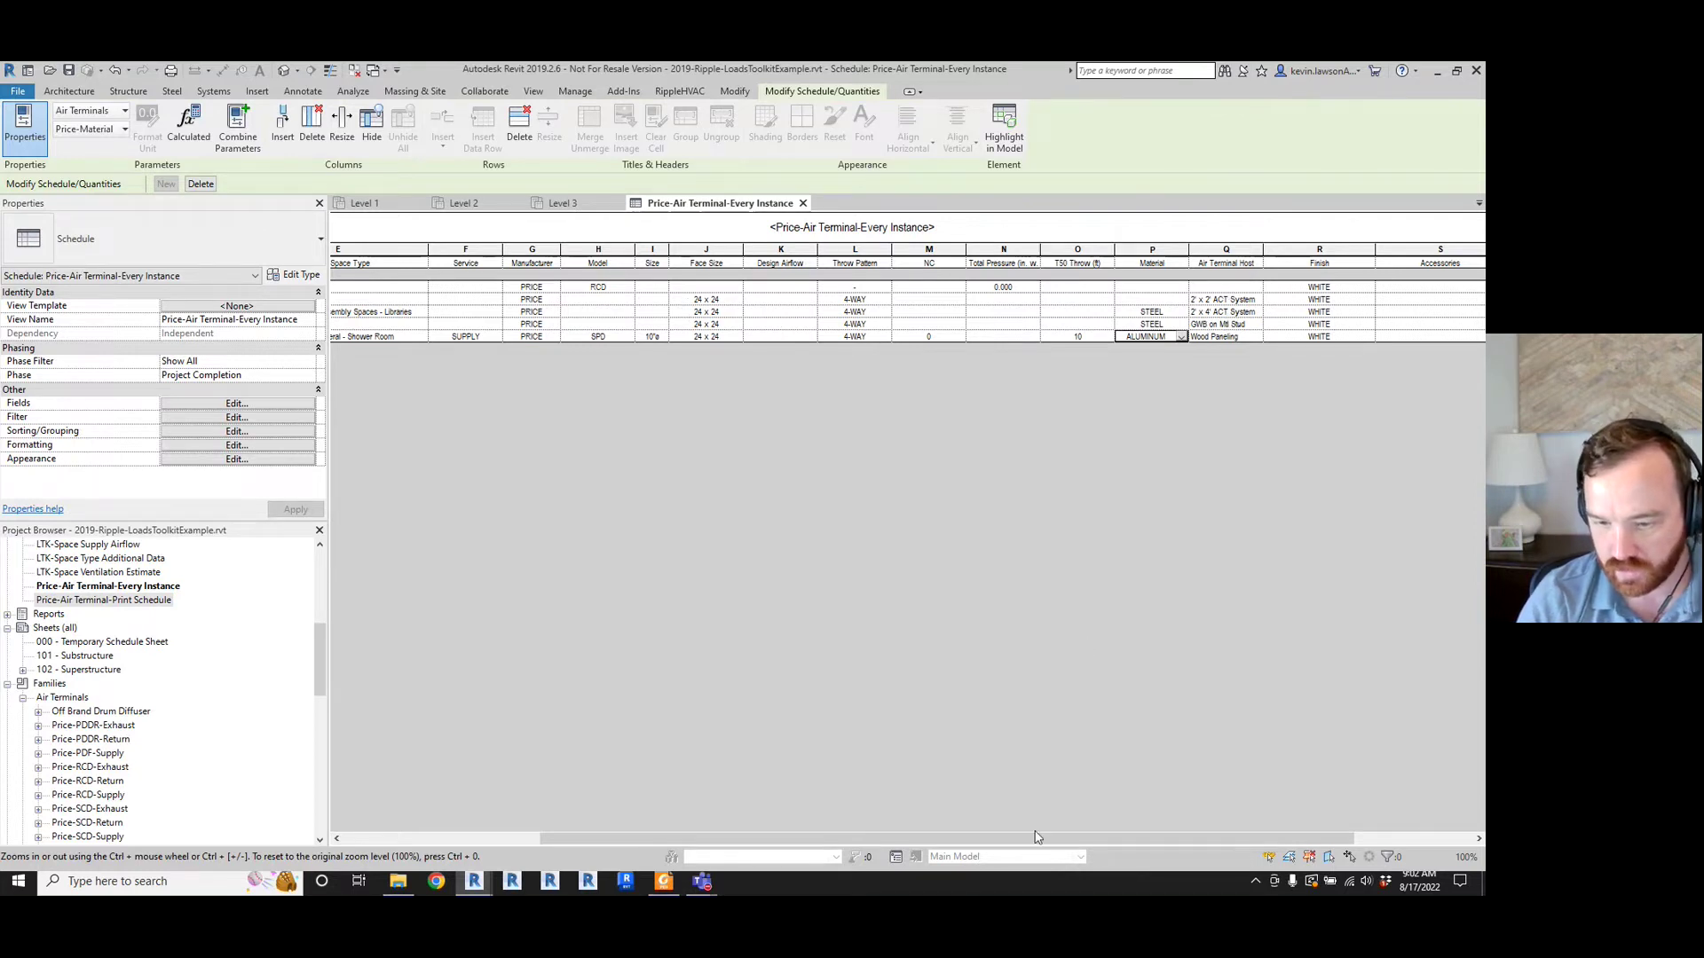
- Enter LAY IN FRAME as the accessory for the air terminals hosted on GWB on Mtl Stud, and check that row's terminal count
drag(1038, 839, 1206, 839)
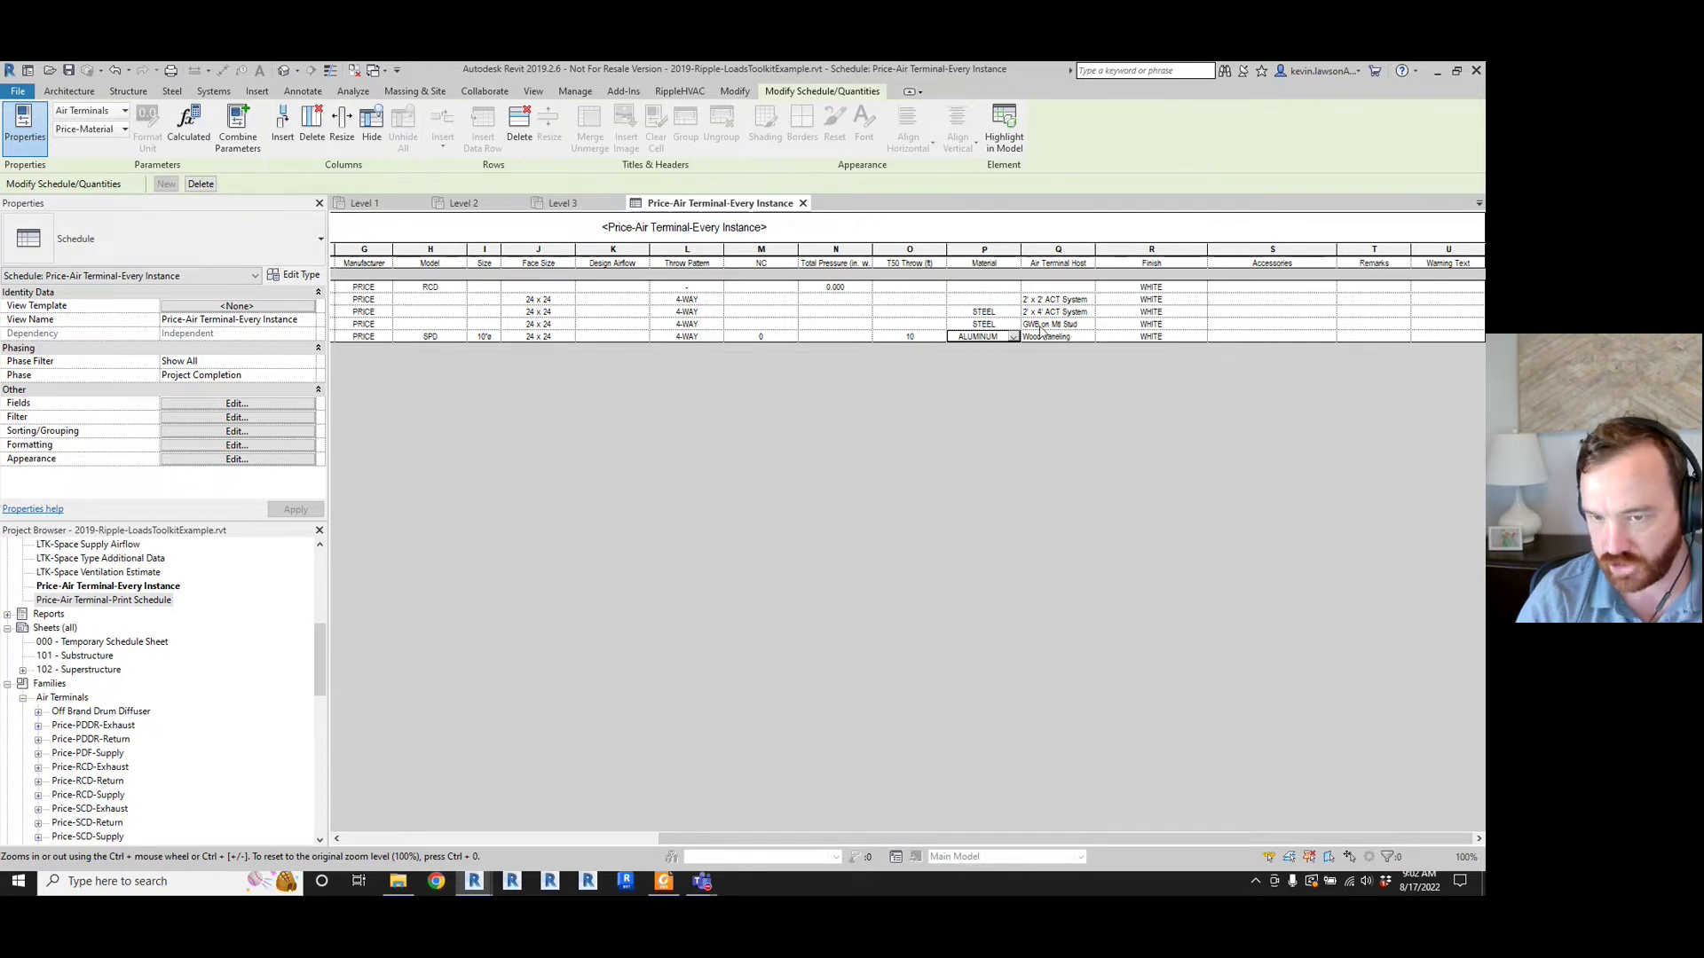
click(1162, 325)
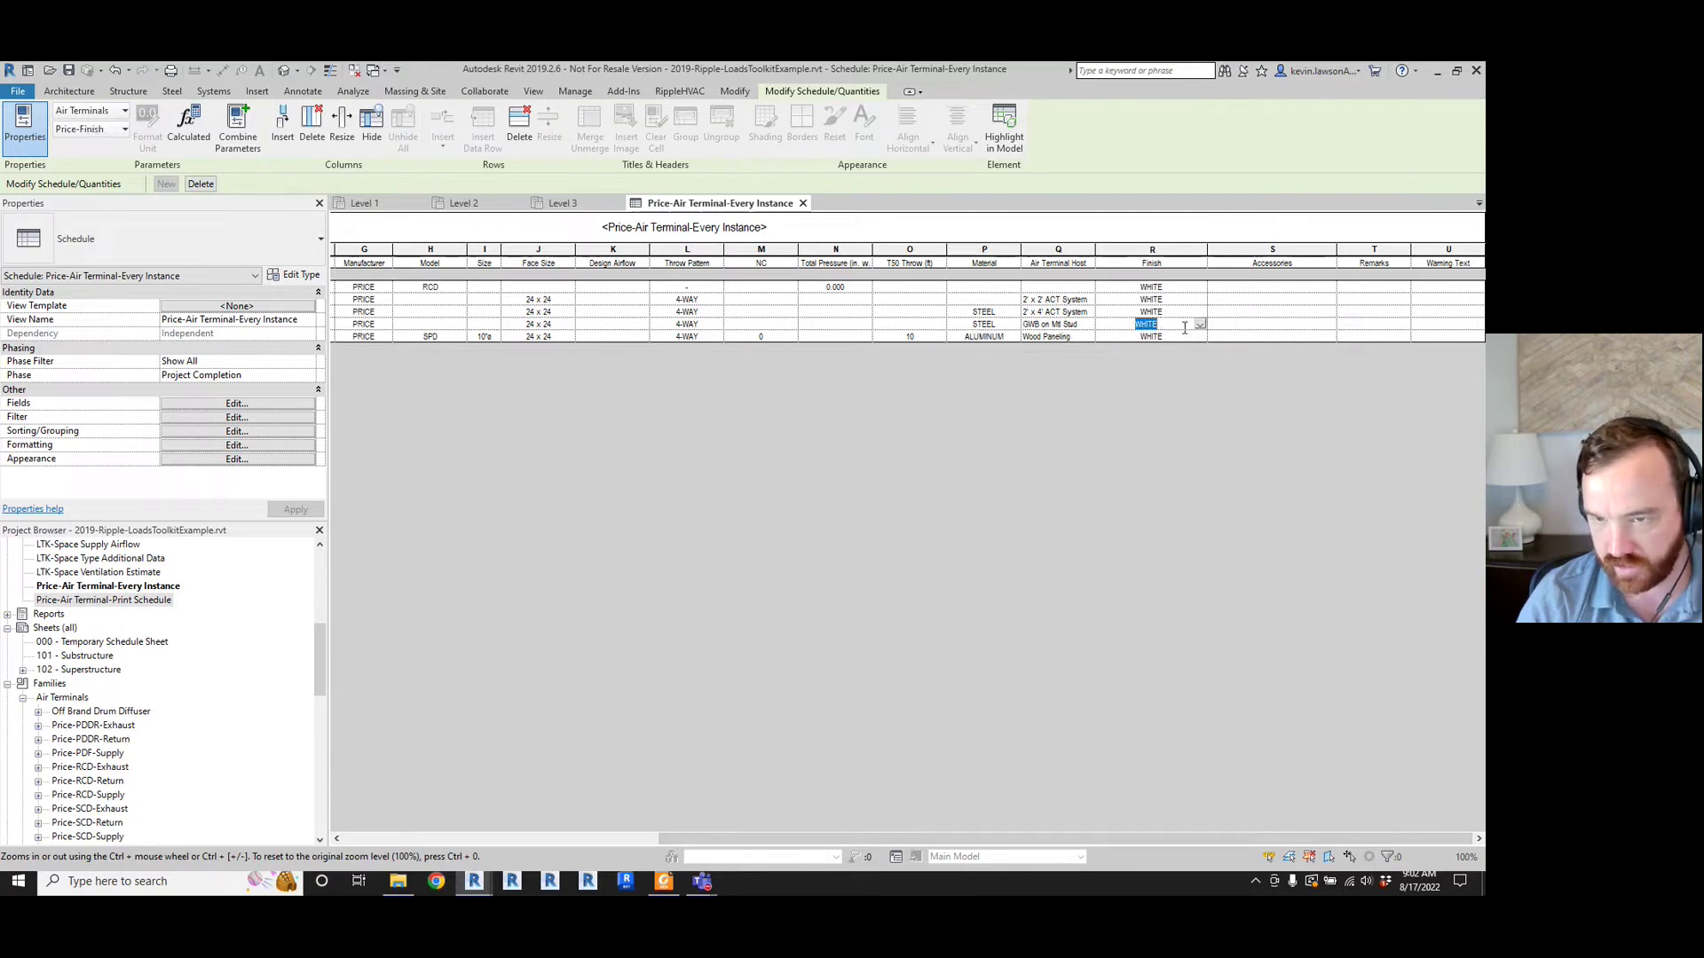
click(1268, 324)
text(LAY IN FRAME)
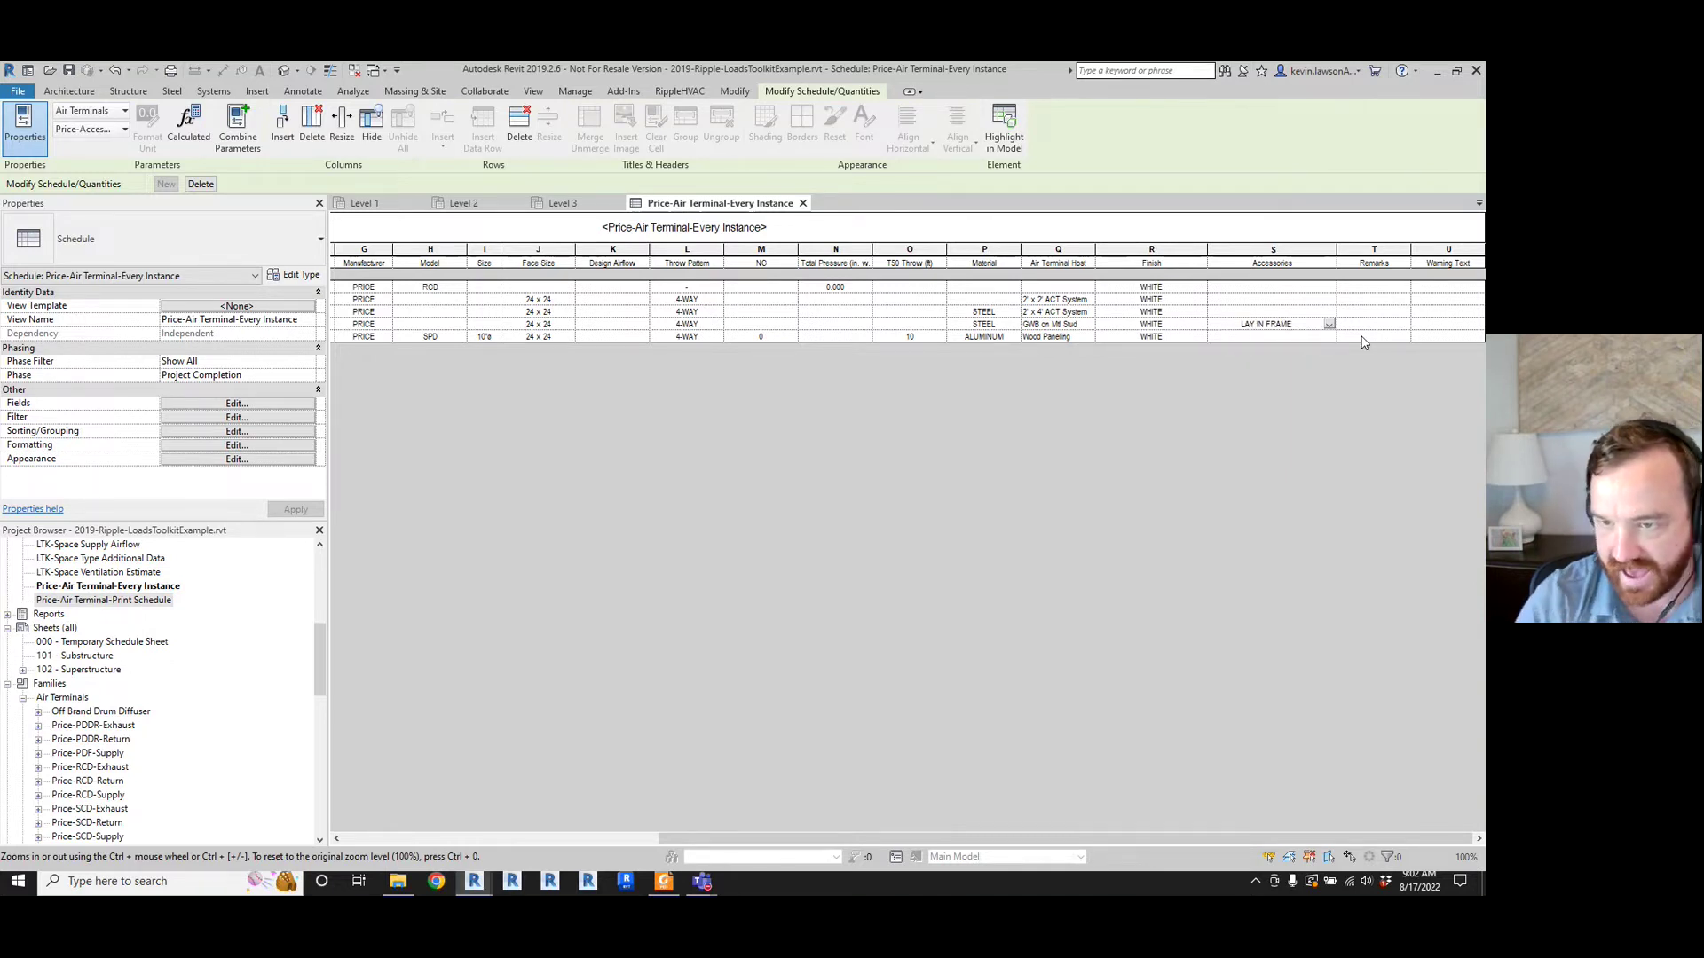
drag(1067, 838, 658, 777)
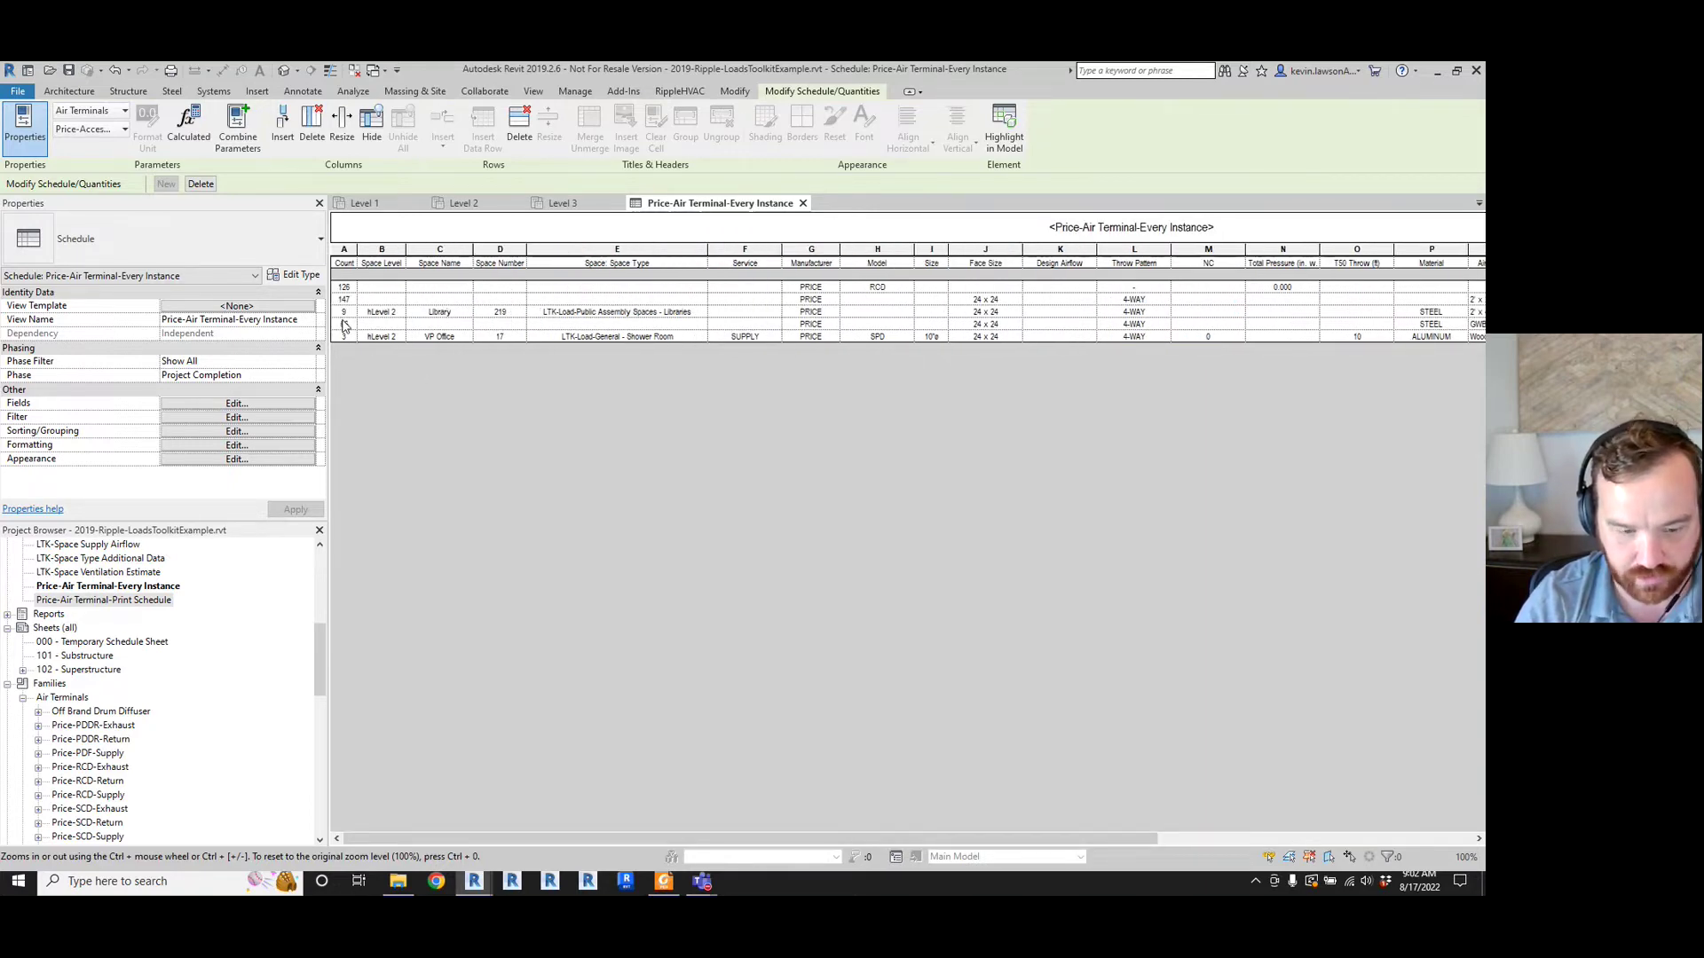
drag(476, 839, 824, 858)
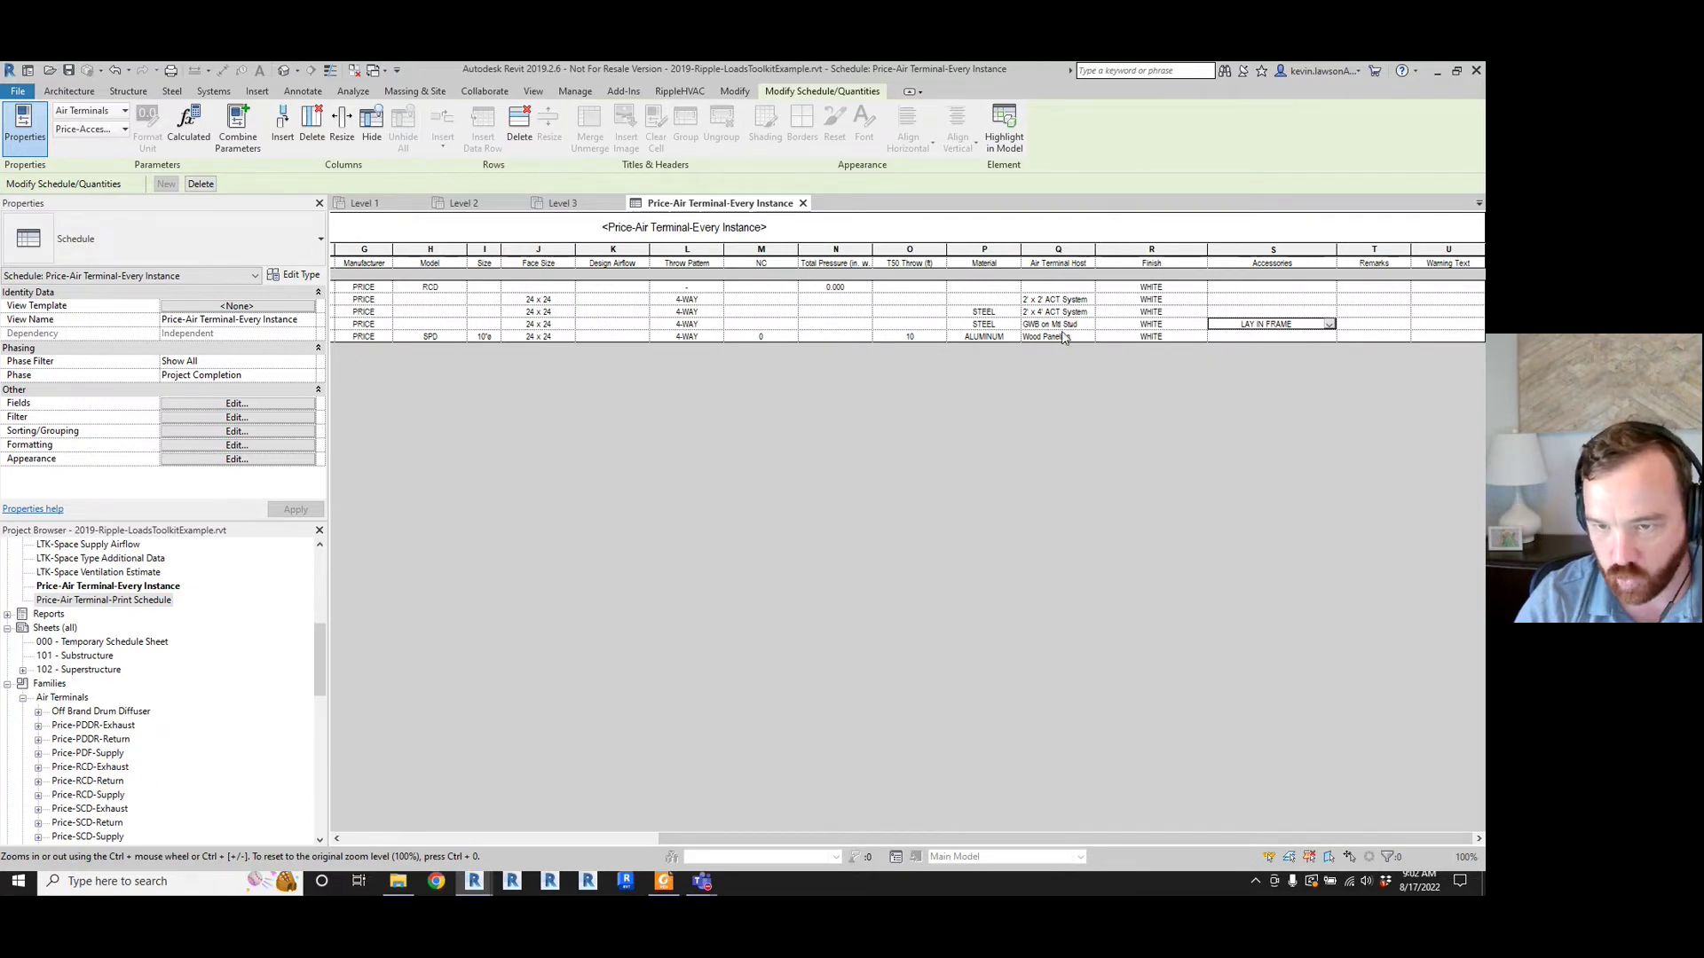
- Set the finish of the air terminals hosted on Wood Paneling to CUSTOM
click(1137, 337)
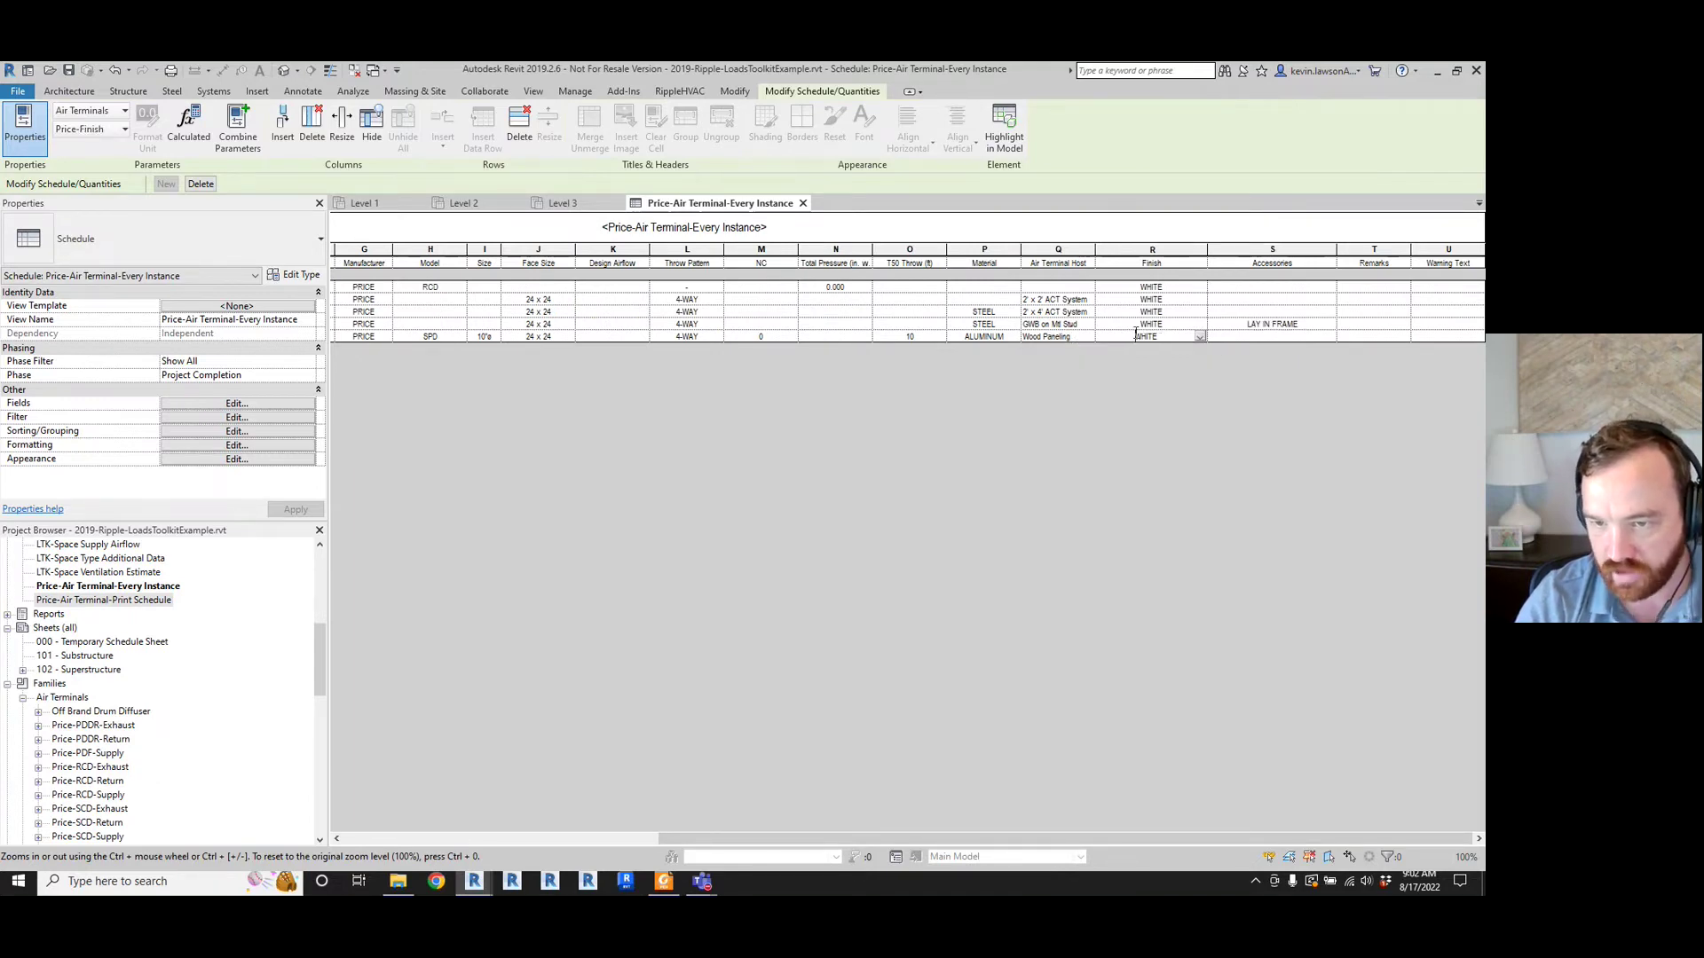
drag(1158, 337, 1111, 339)
text(CUSTOM)
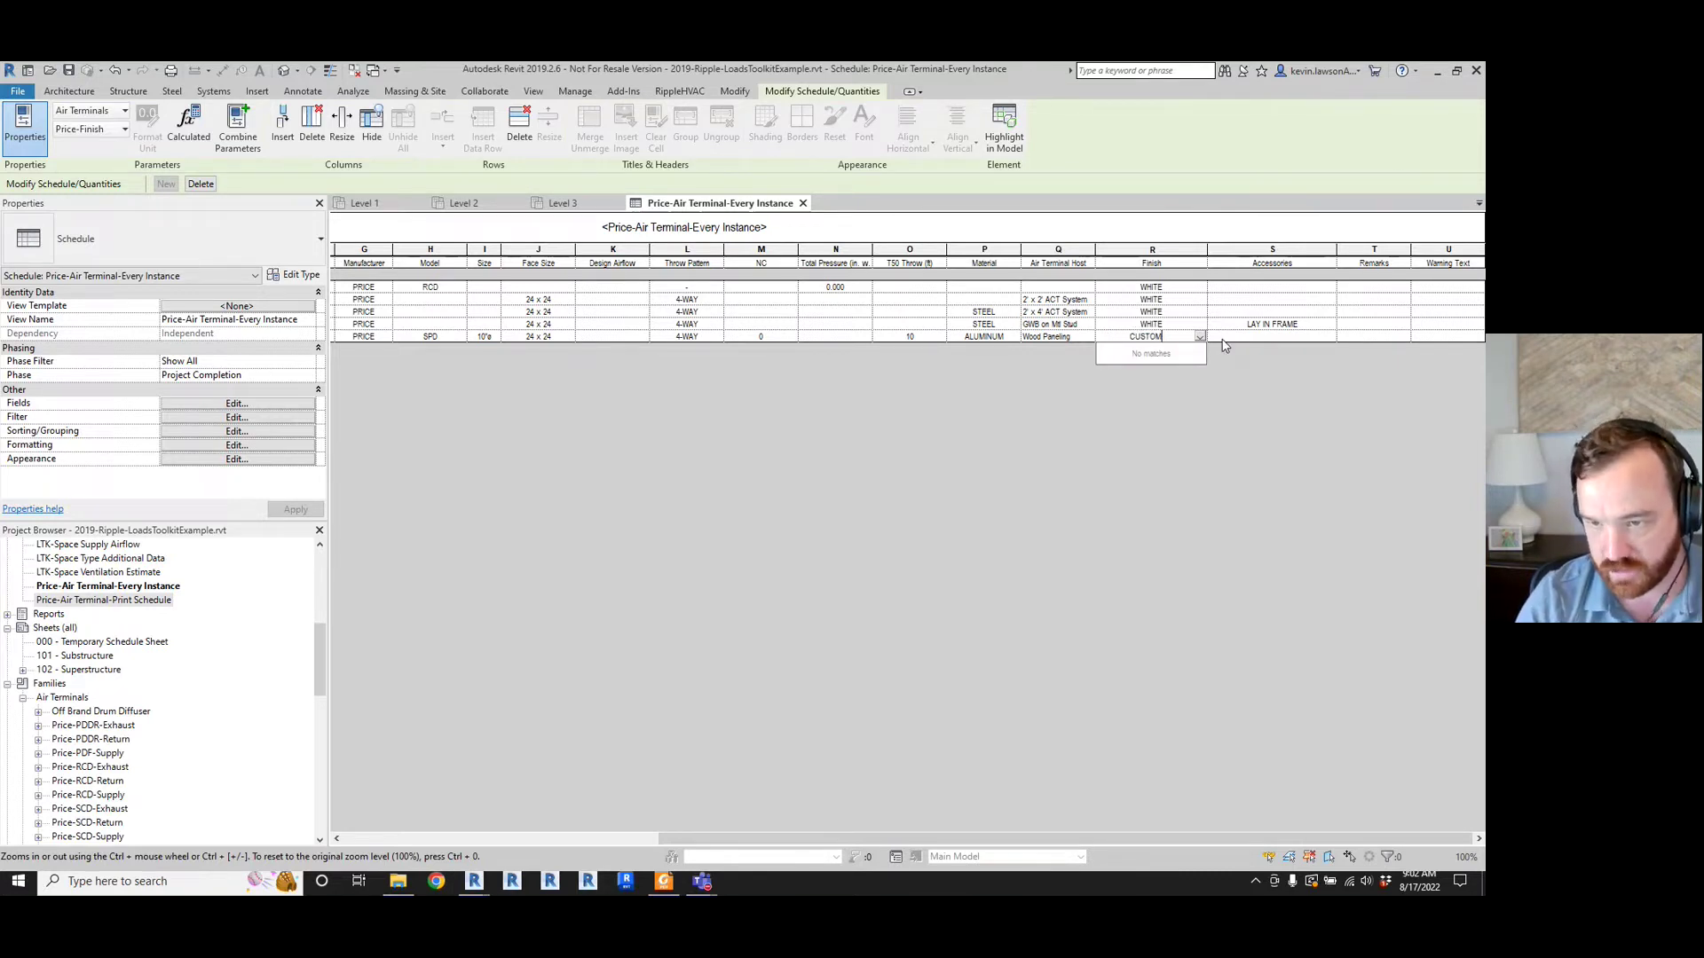
key(Tab)
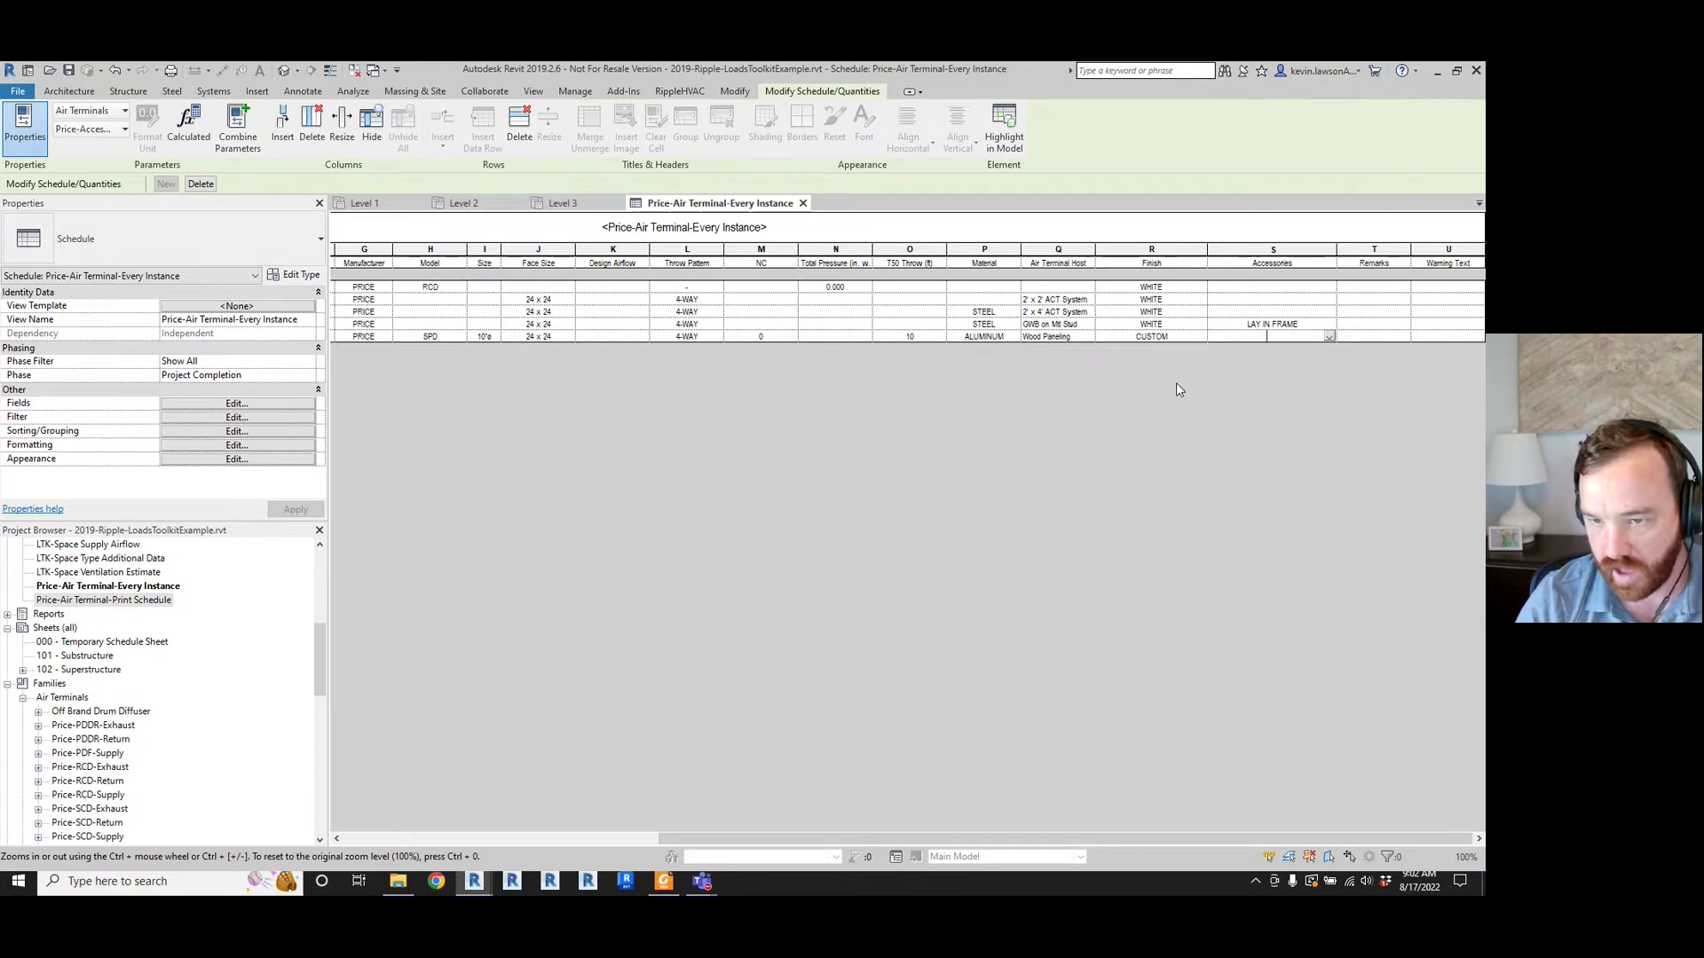
- Copy the LAY IN FRAME accessory from the GWB on Mtl Stud row to the Wood Paneling row
click(1314, 323)
key(ctrl+c)
click(1304, 337)
key(ctrl+v)
click(1353, 325)
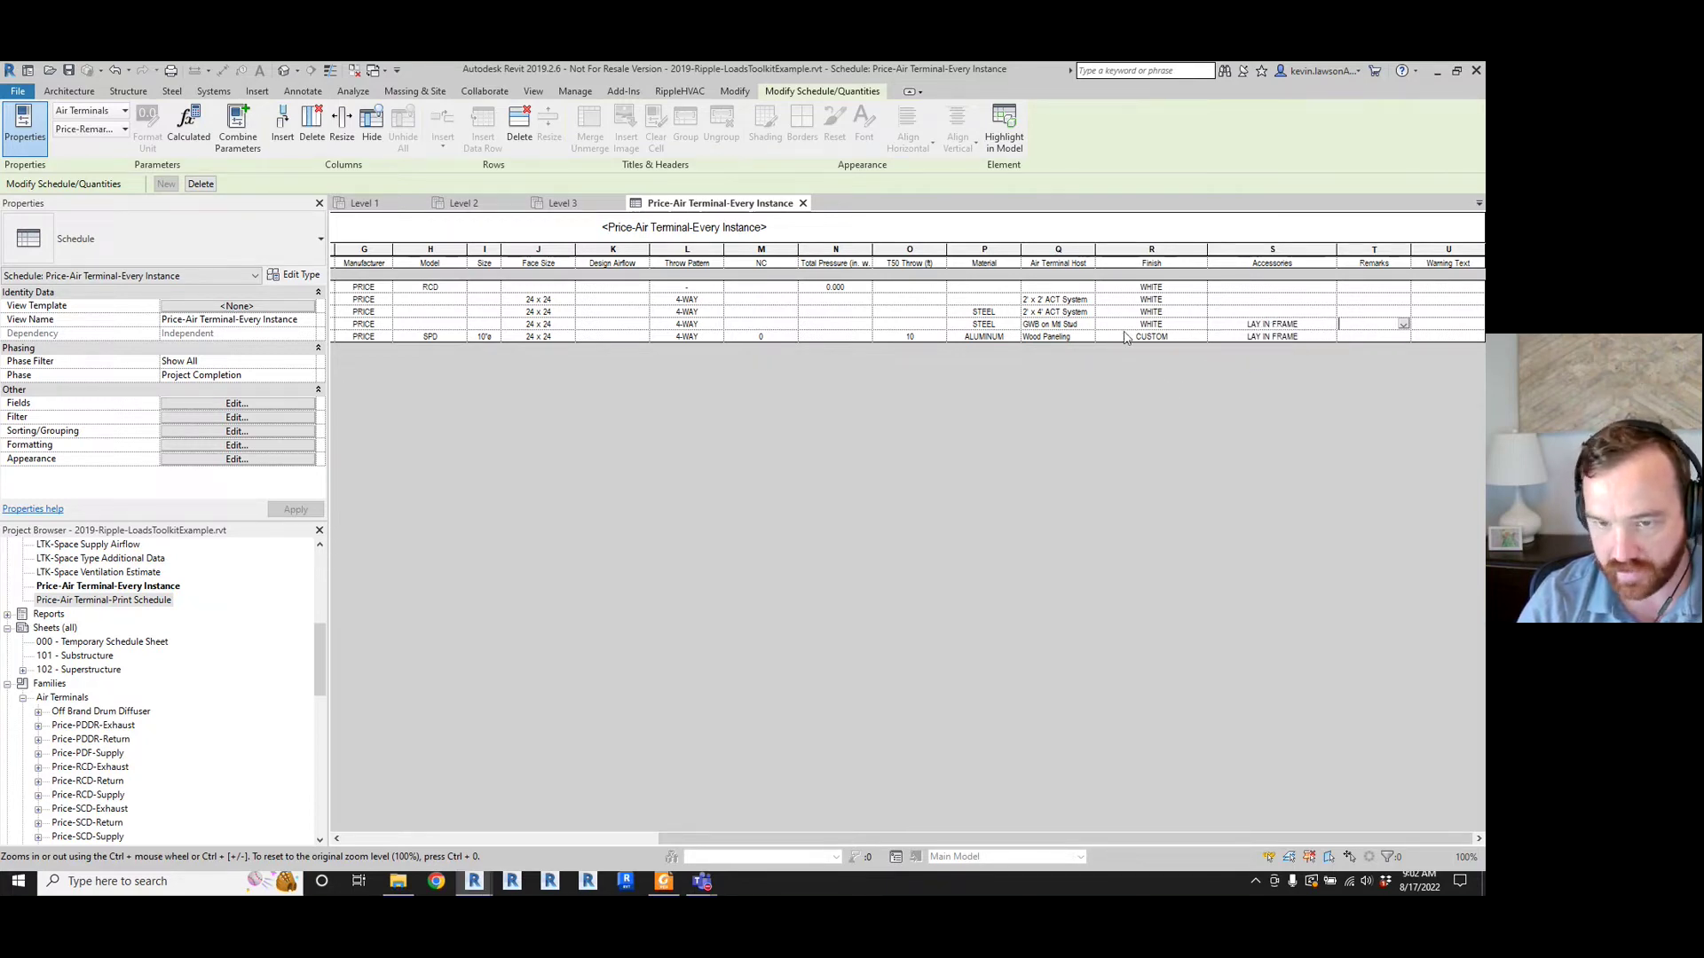
- Remove the sorting from the every-instance air terminal schedule and itemize every instance
click(290, 404)
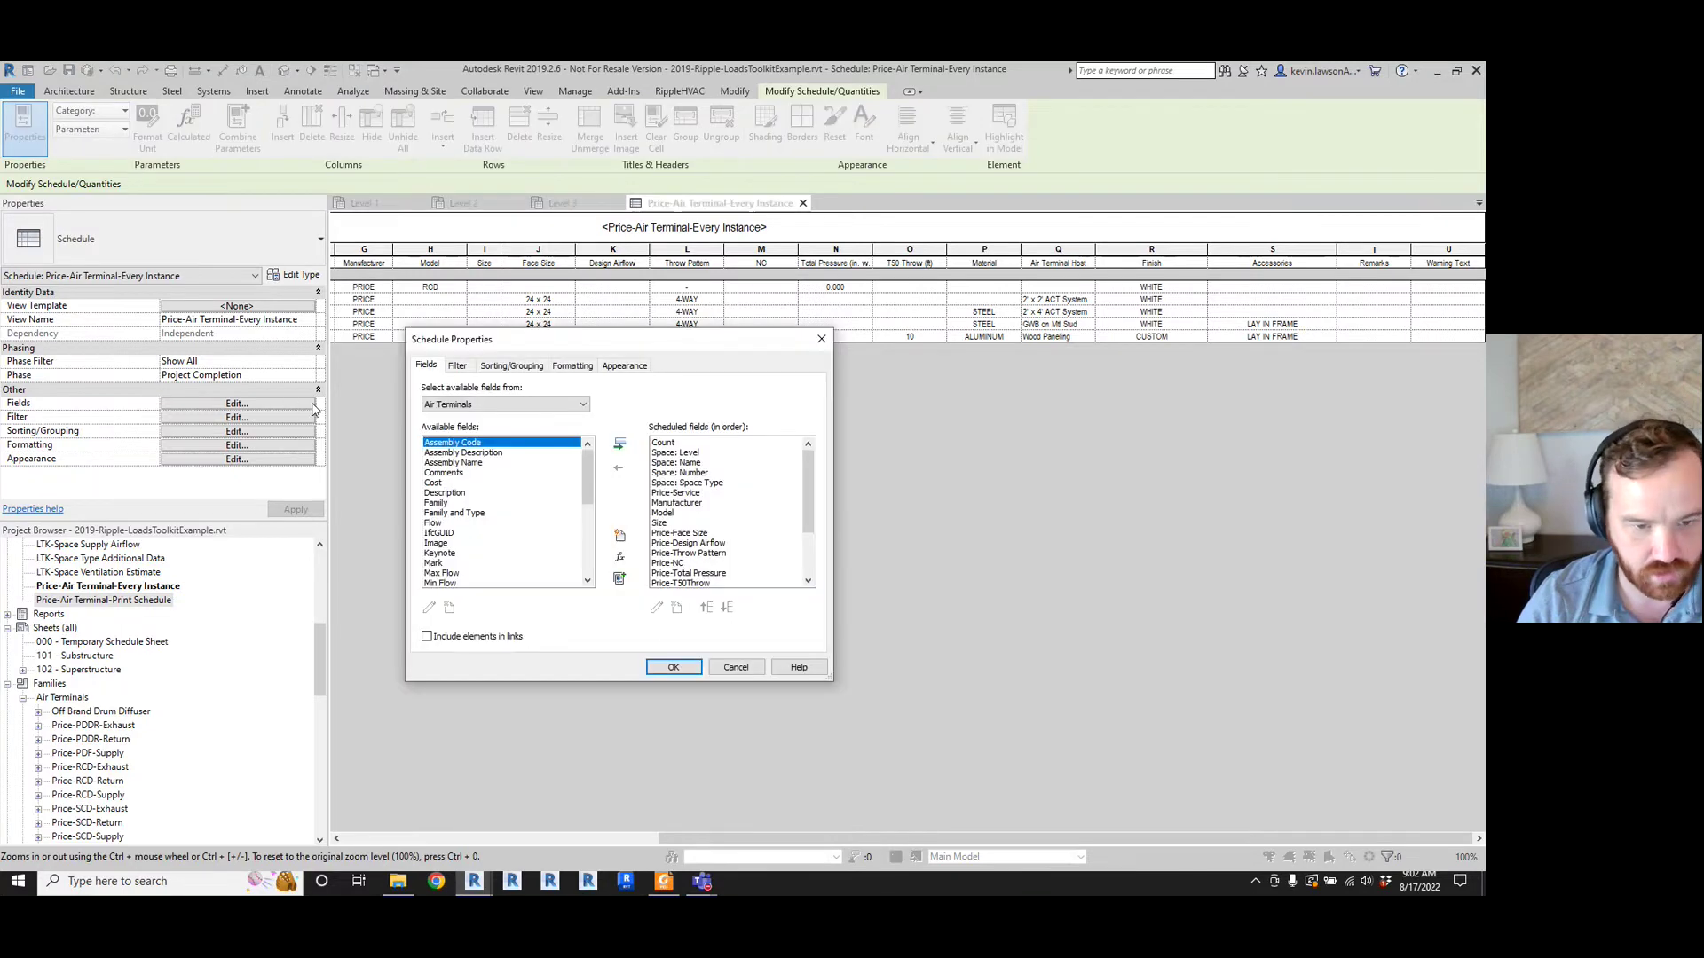
click(533, 366)
click(536, 396)
click(532, 404)
click(427, 638)
click(674, 667)
click(1384, 325)
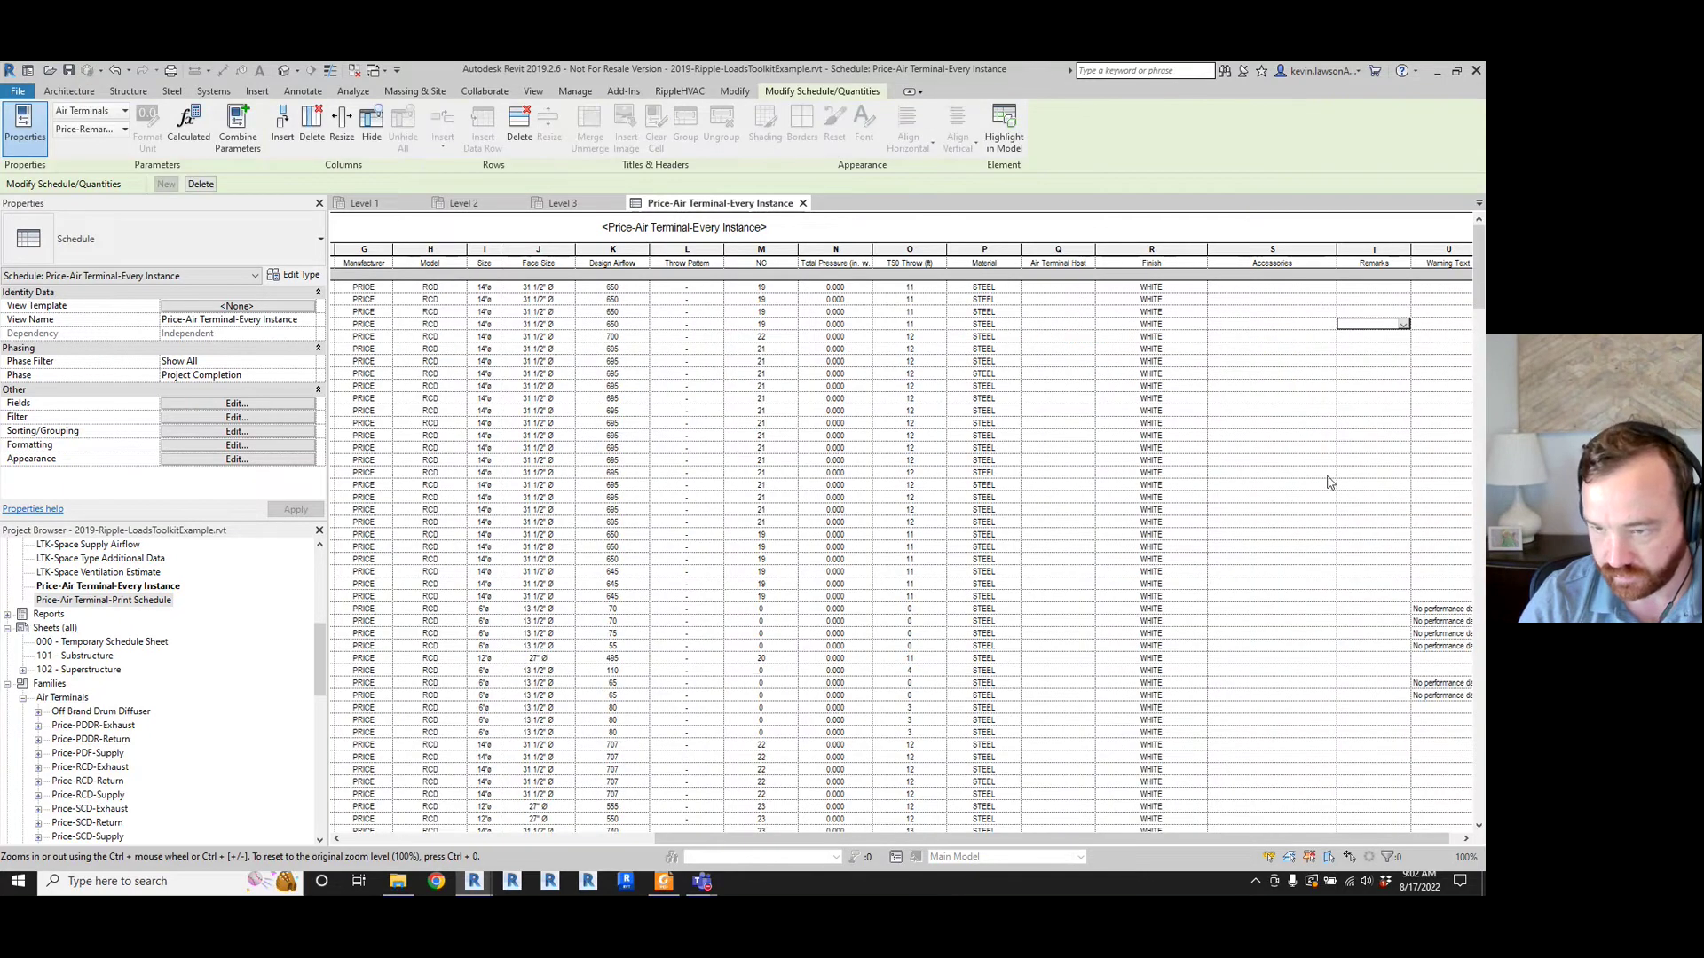
- Look through the itemized schedule to examine each air terminal's material, host, finish, accessories, space and space type
scroll(1346, 507, down, 20)
scroll(1274, 527, down, 10)
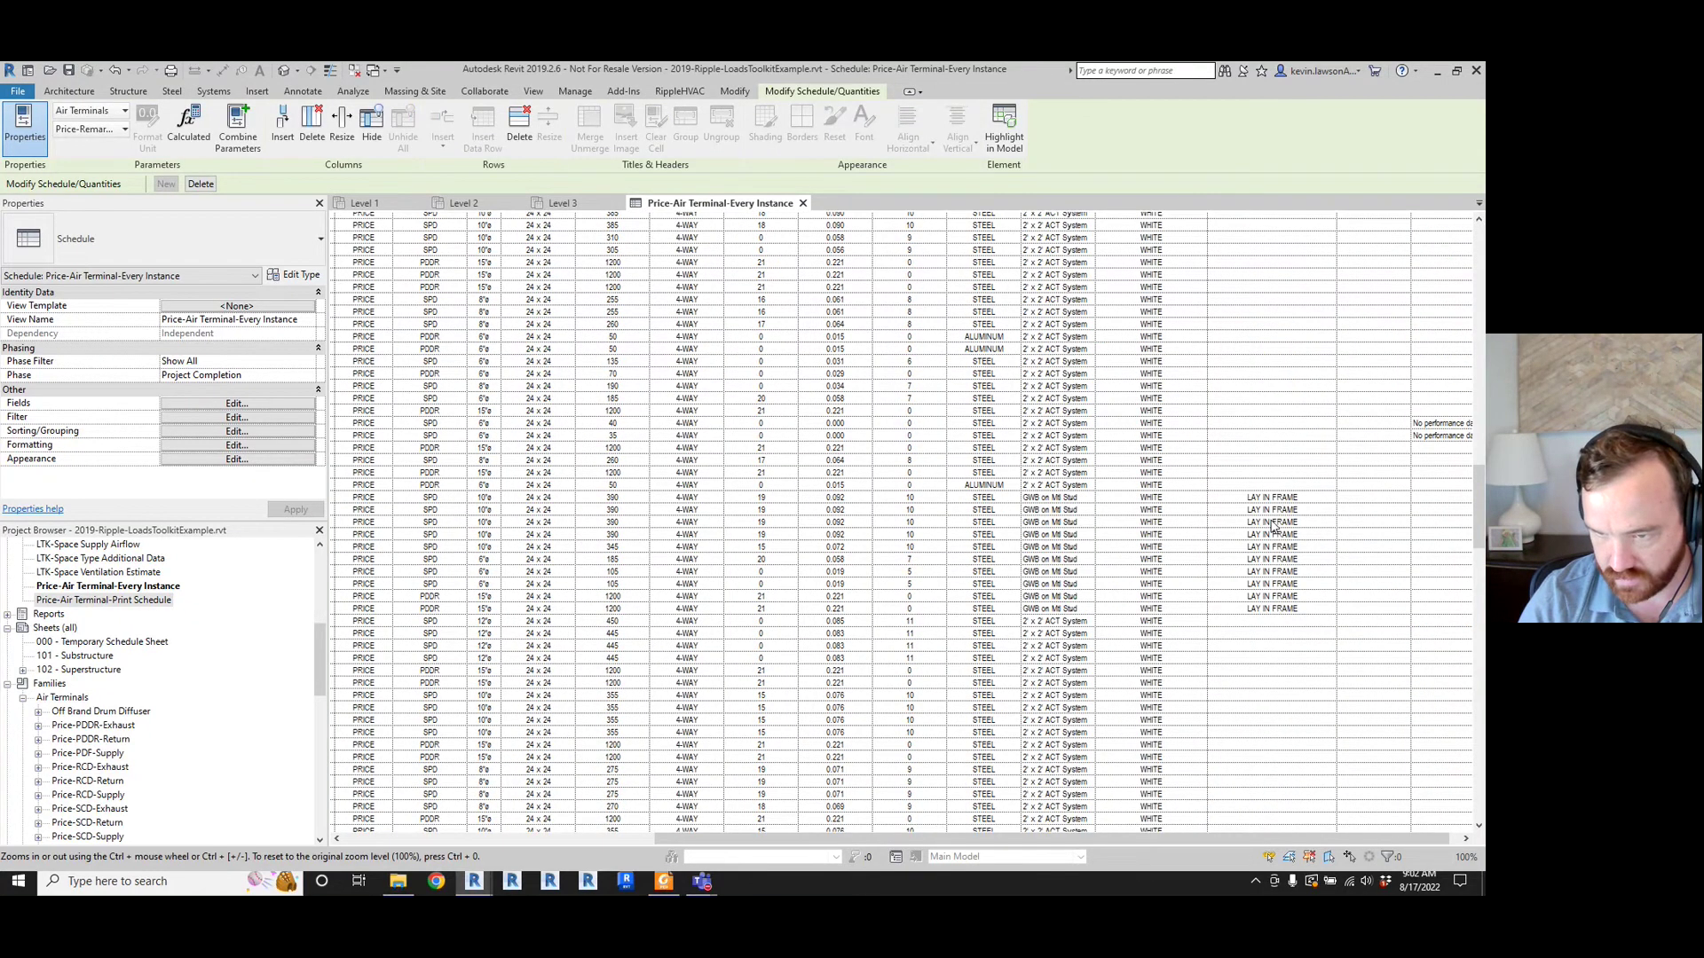
scroll(1264, 562, down, 10)
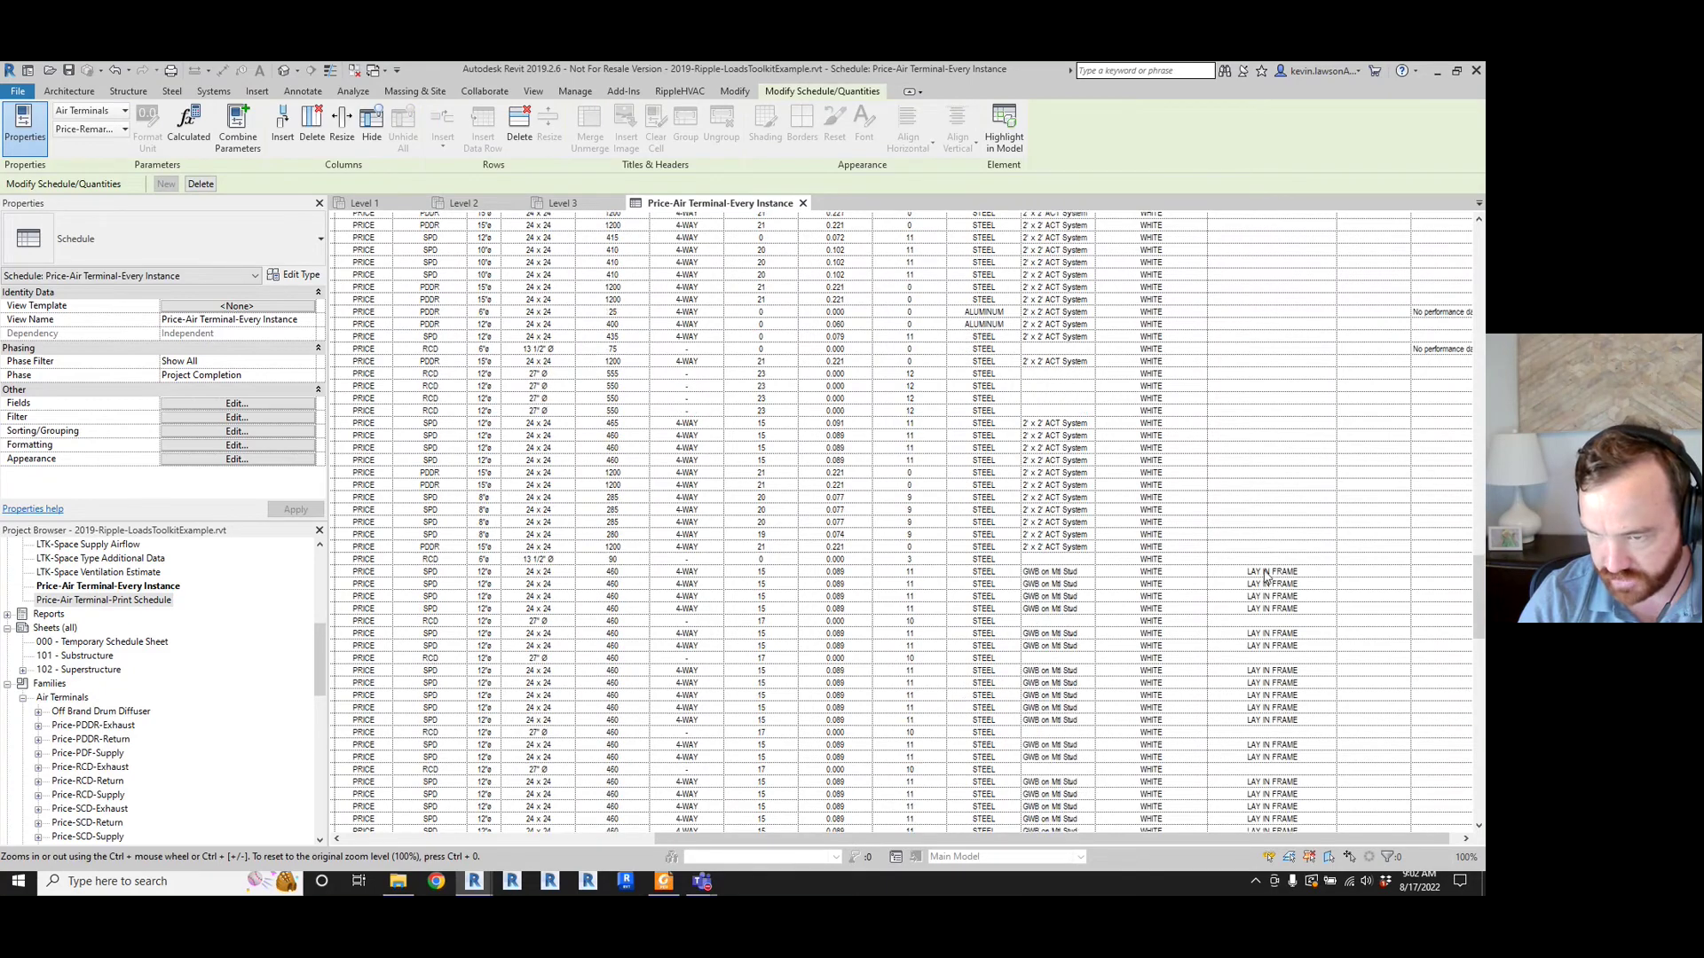
scroll(1181, 471, down, 10)
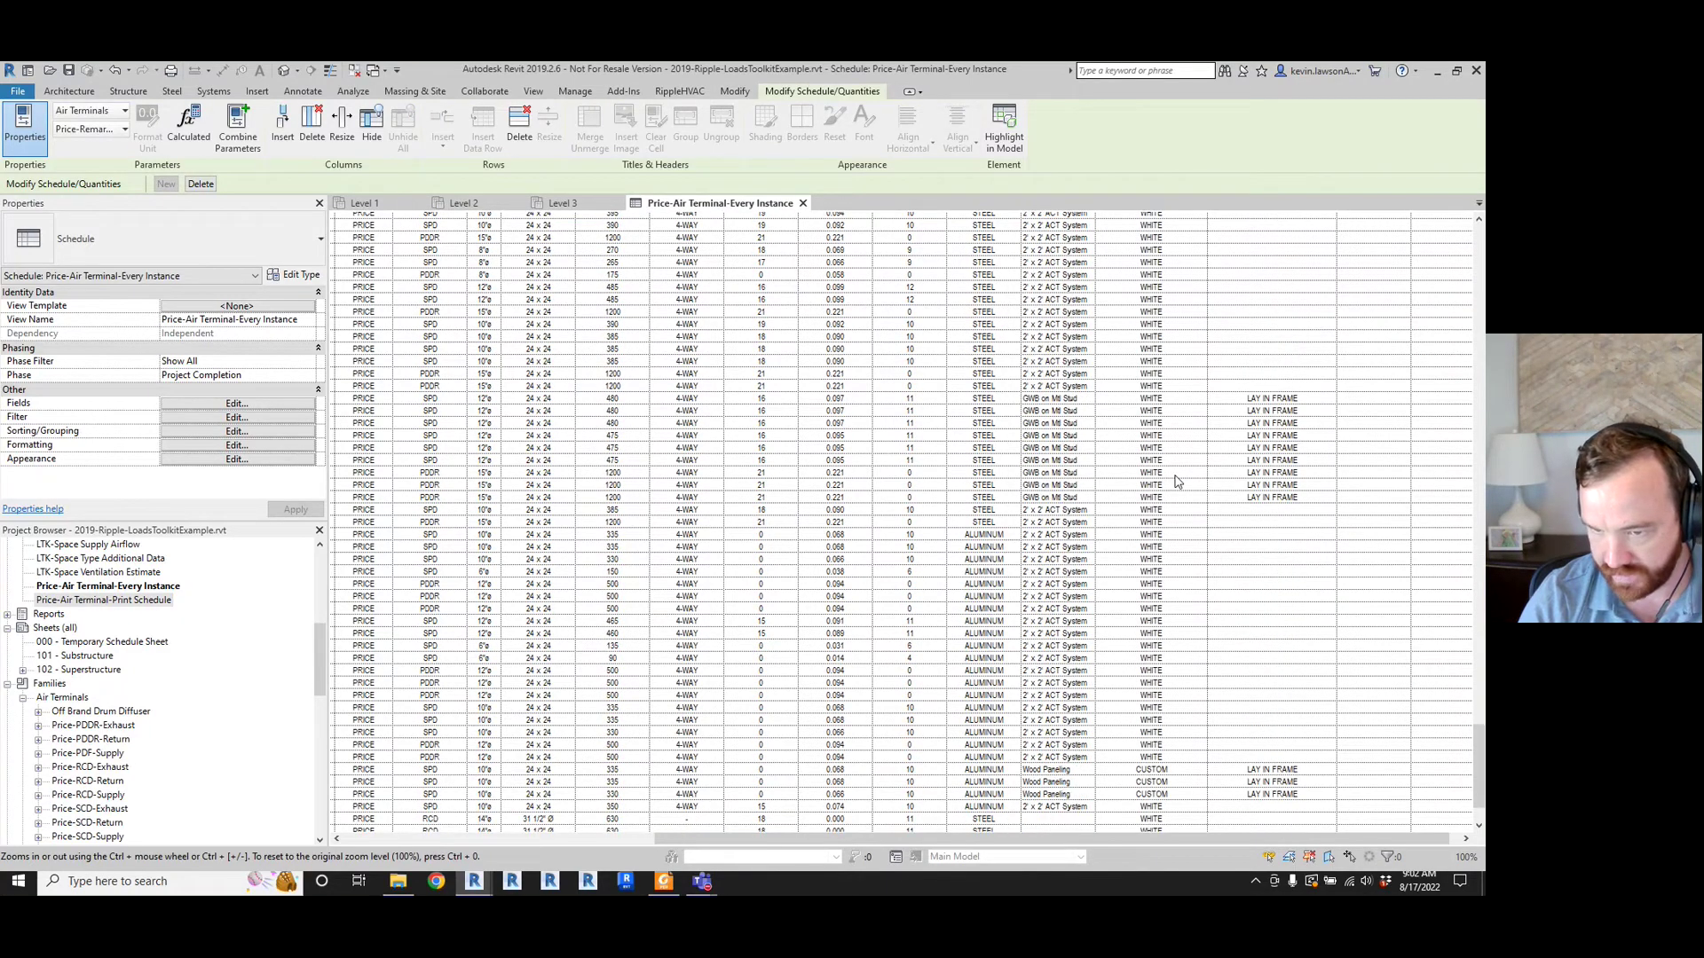
scroll(1205, 469, down, 3)
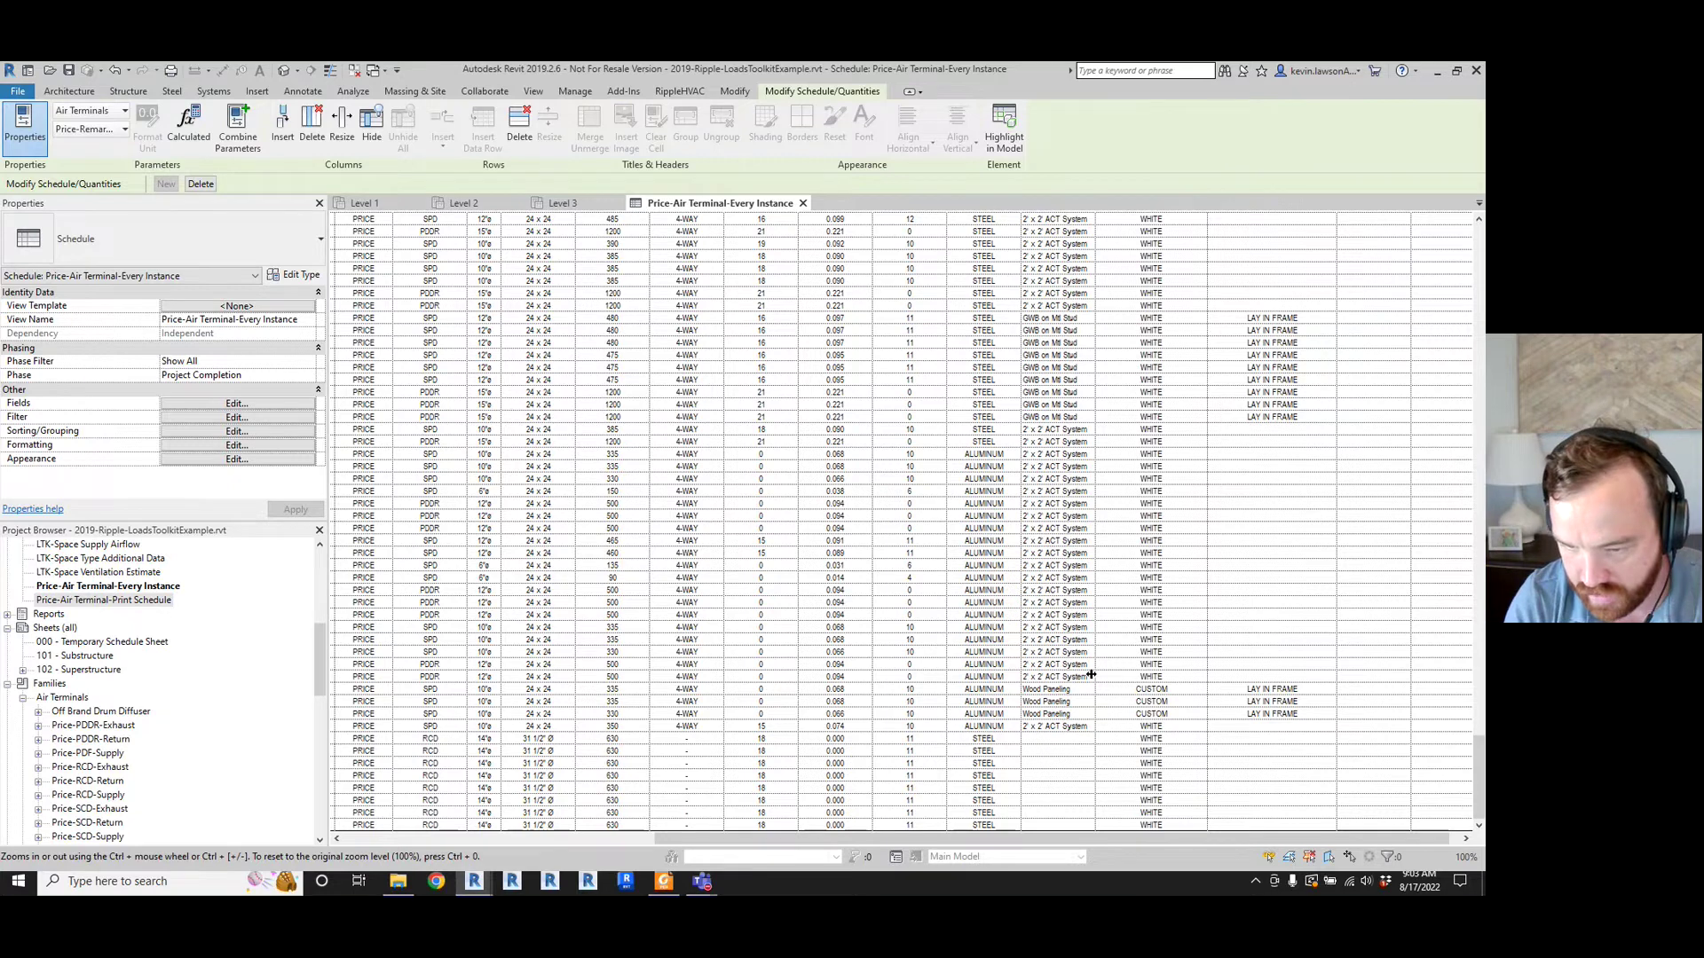
scroll(1123, 736, up, 4)
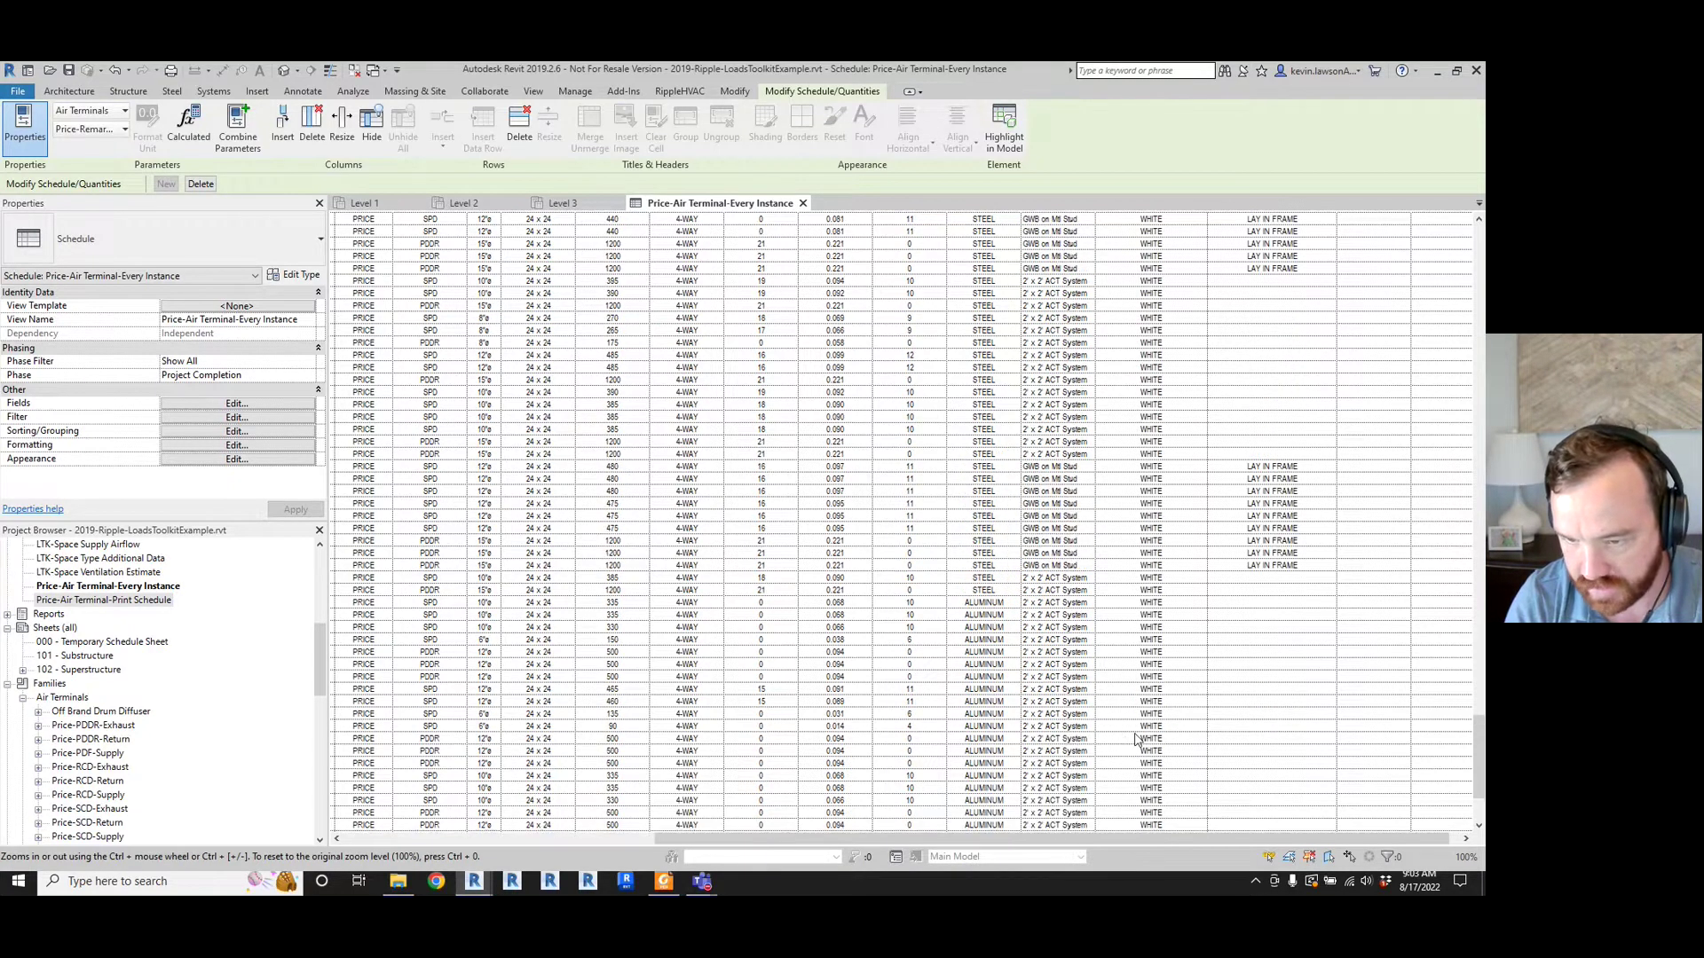
scroll(1136, 739, down, 4)
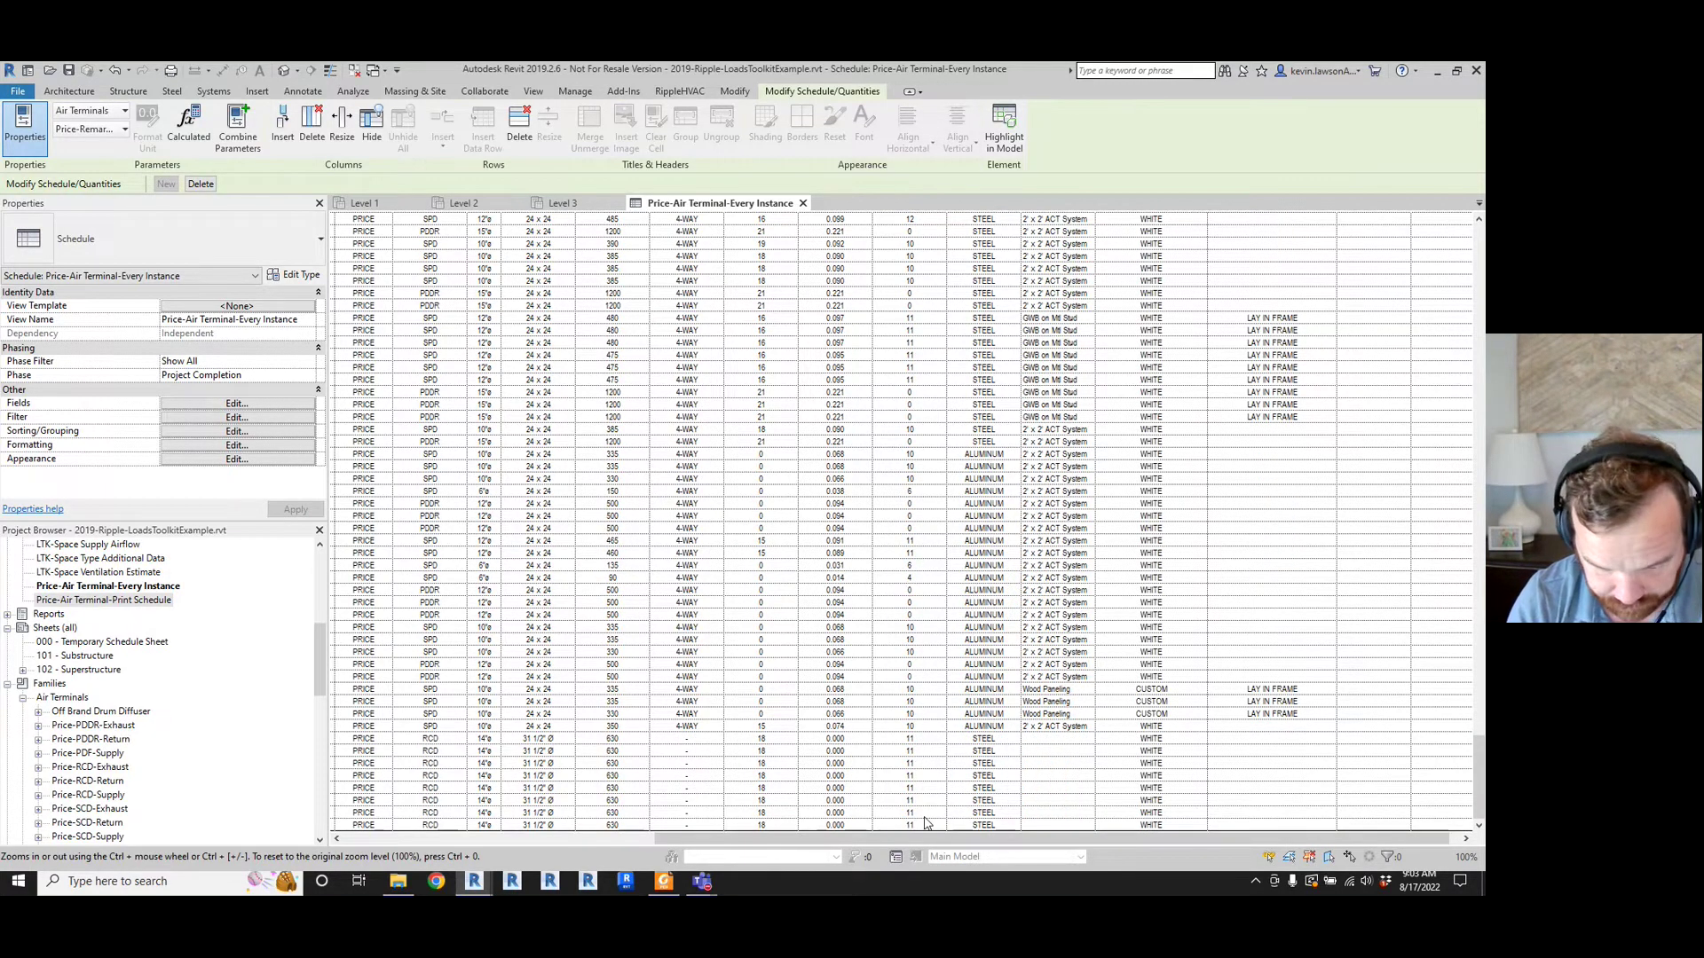
drag(735, 841, 345, 807)
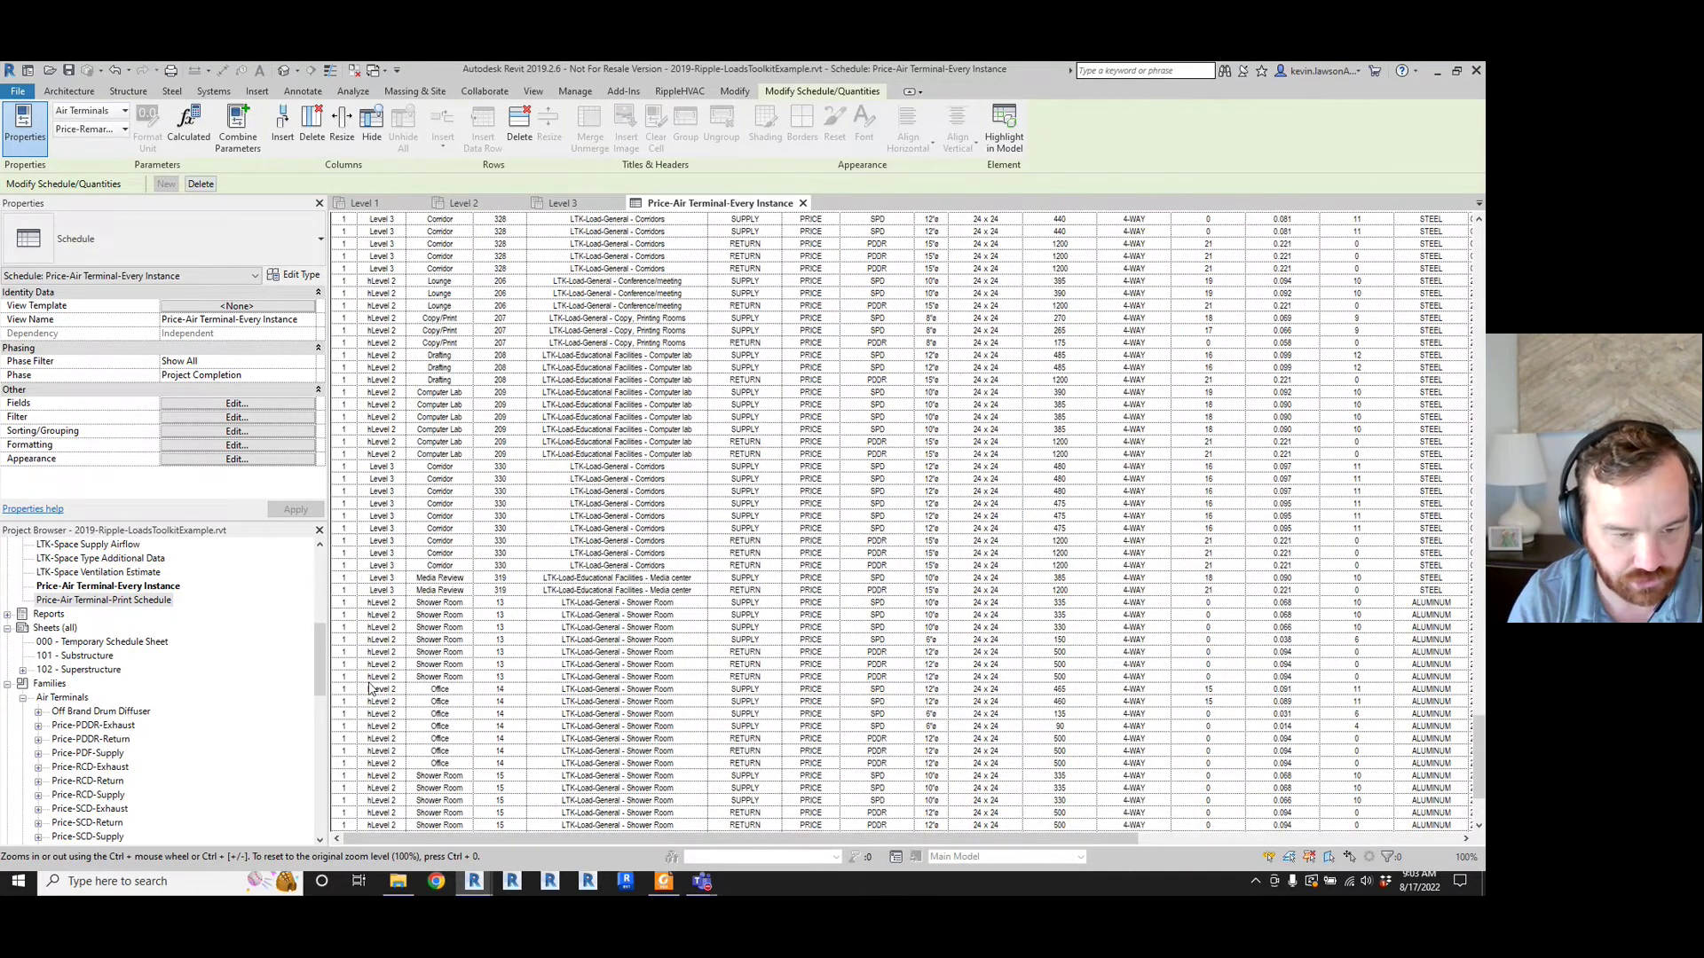
scroll(661, 701, up, 6)
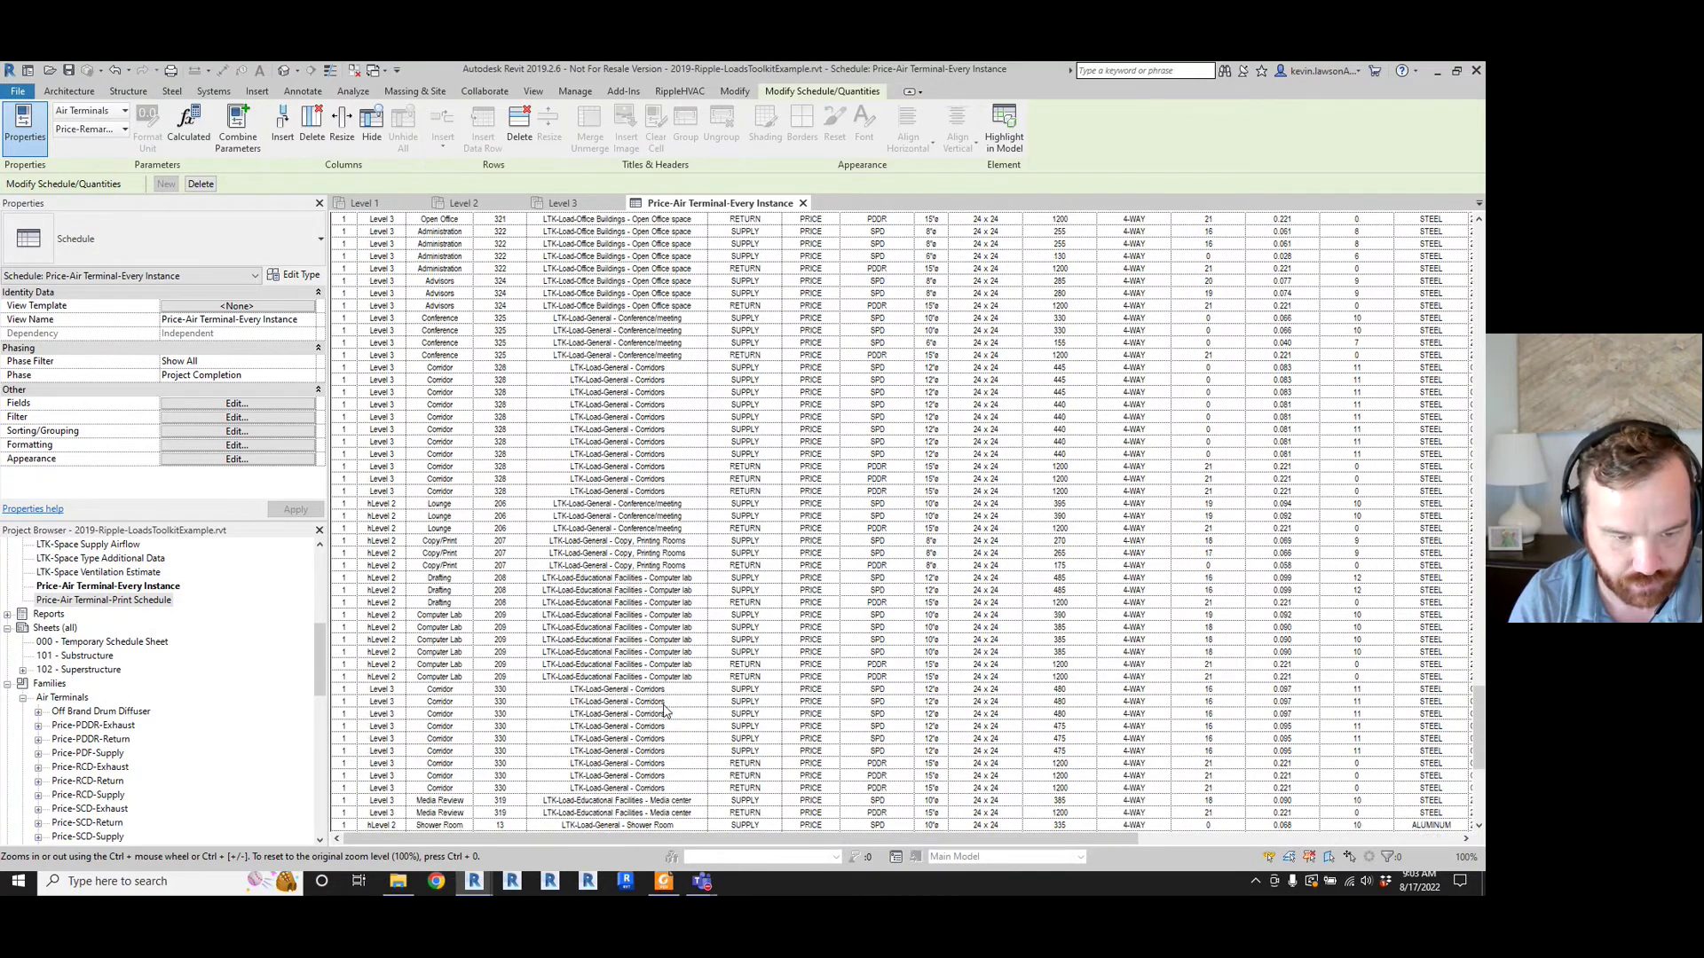
scroll(663, 710, up, 15)
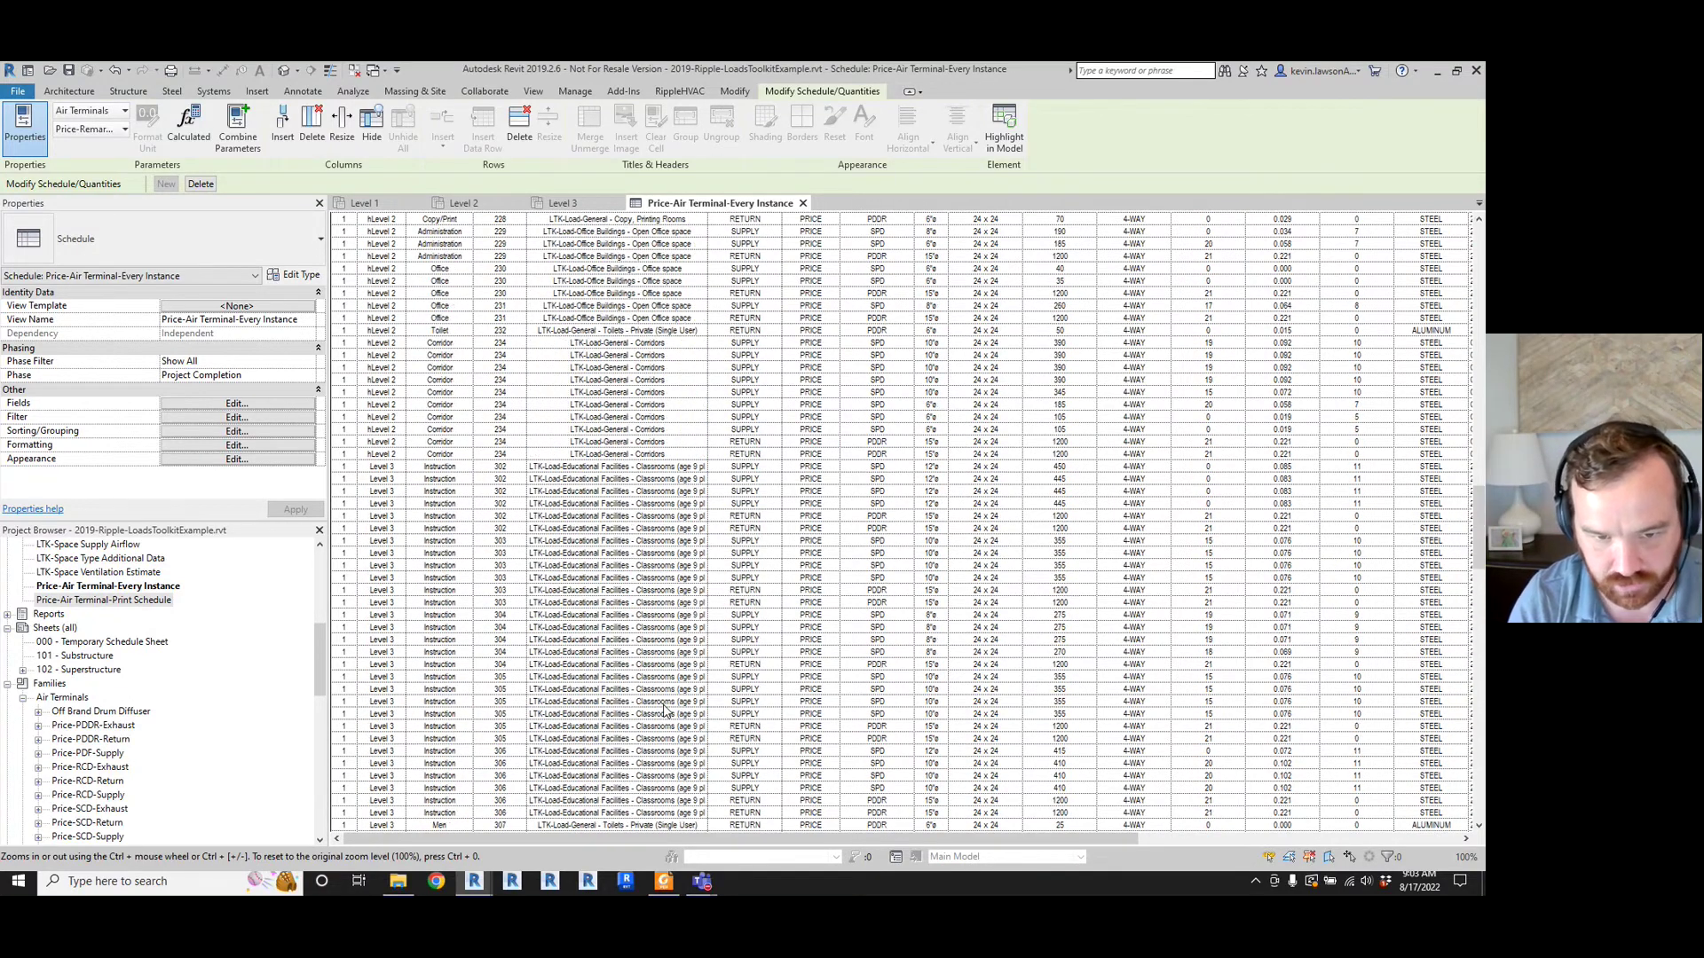
scroll(664, 710, up, 15)
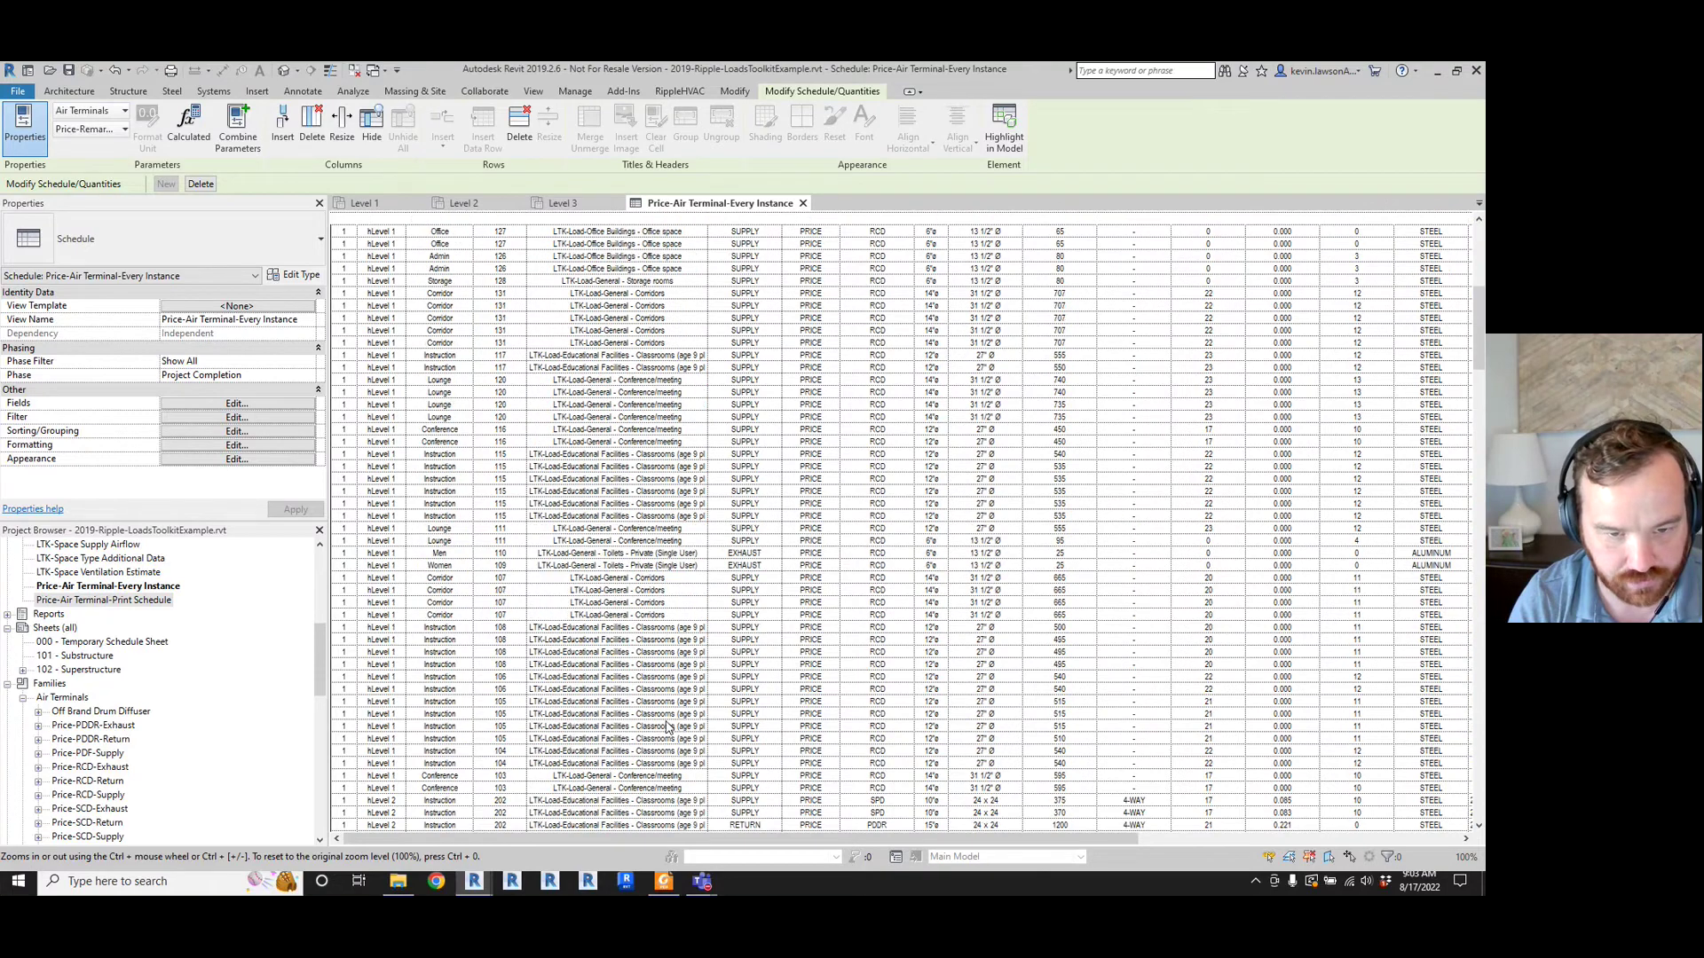
scroll(664, 742, up, 2)
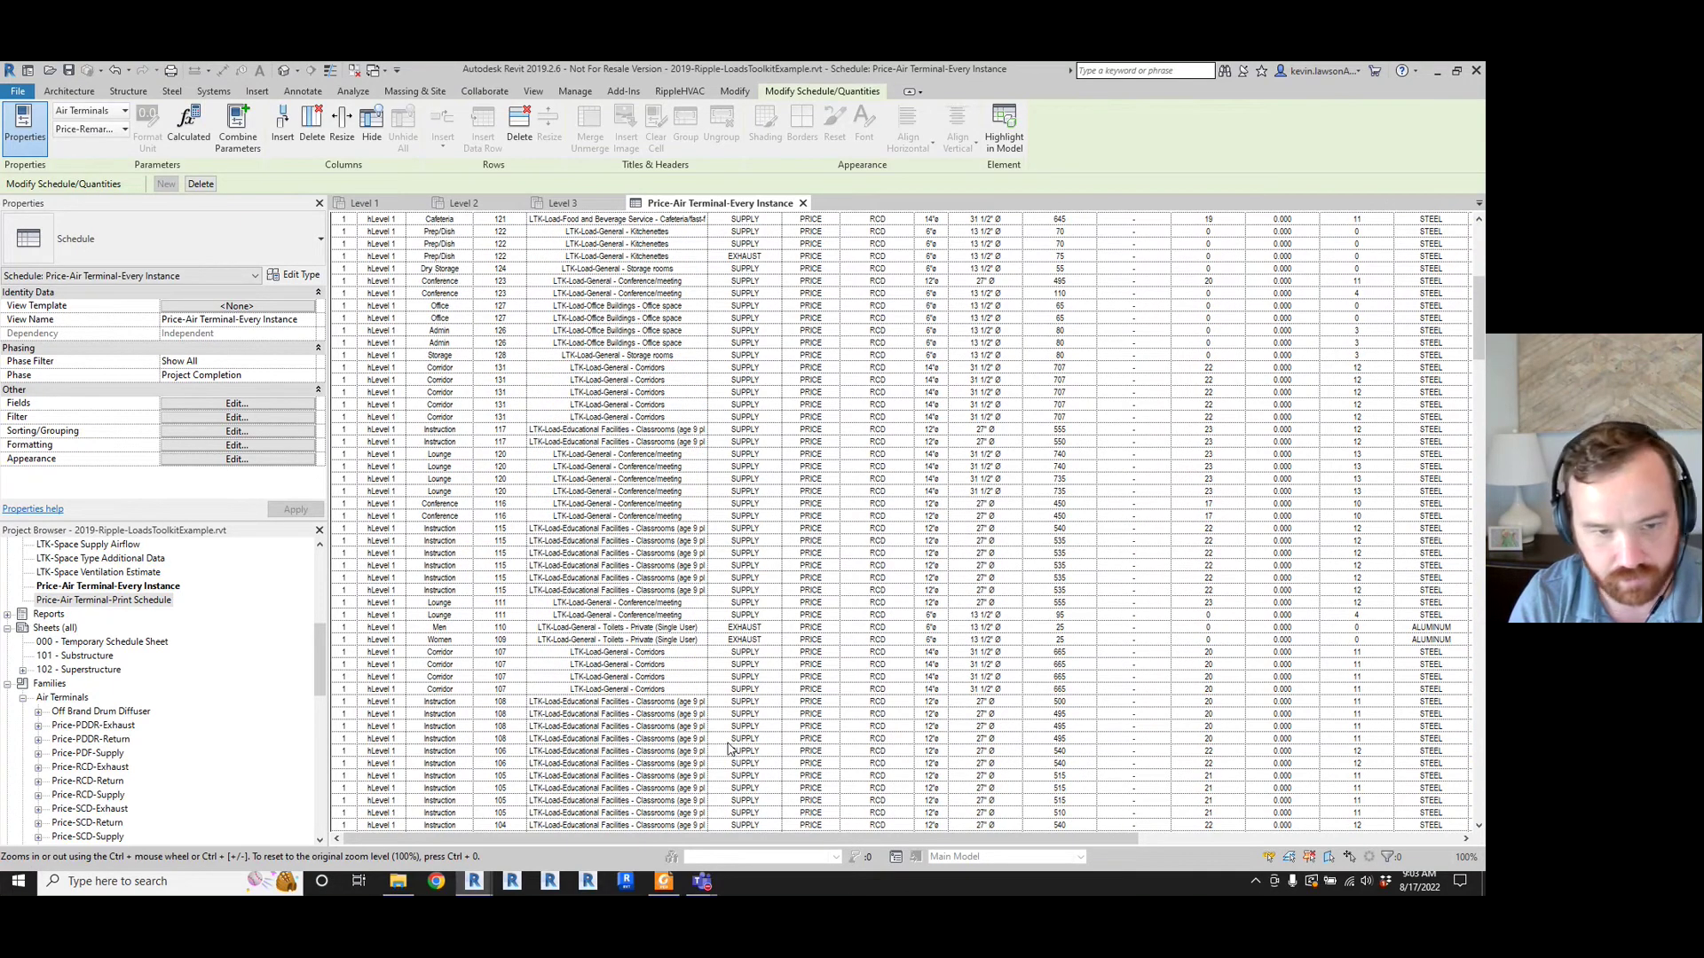
scroll(728, 748, up, 10)
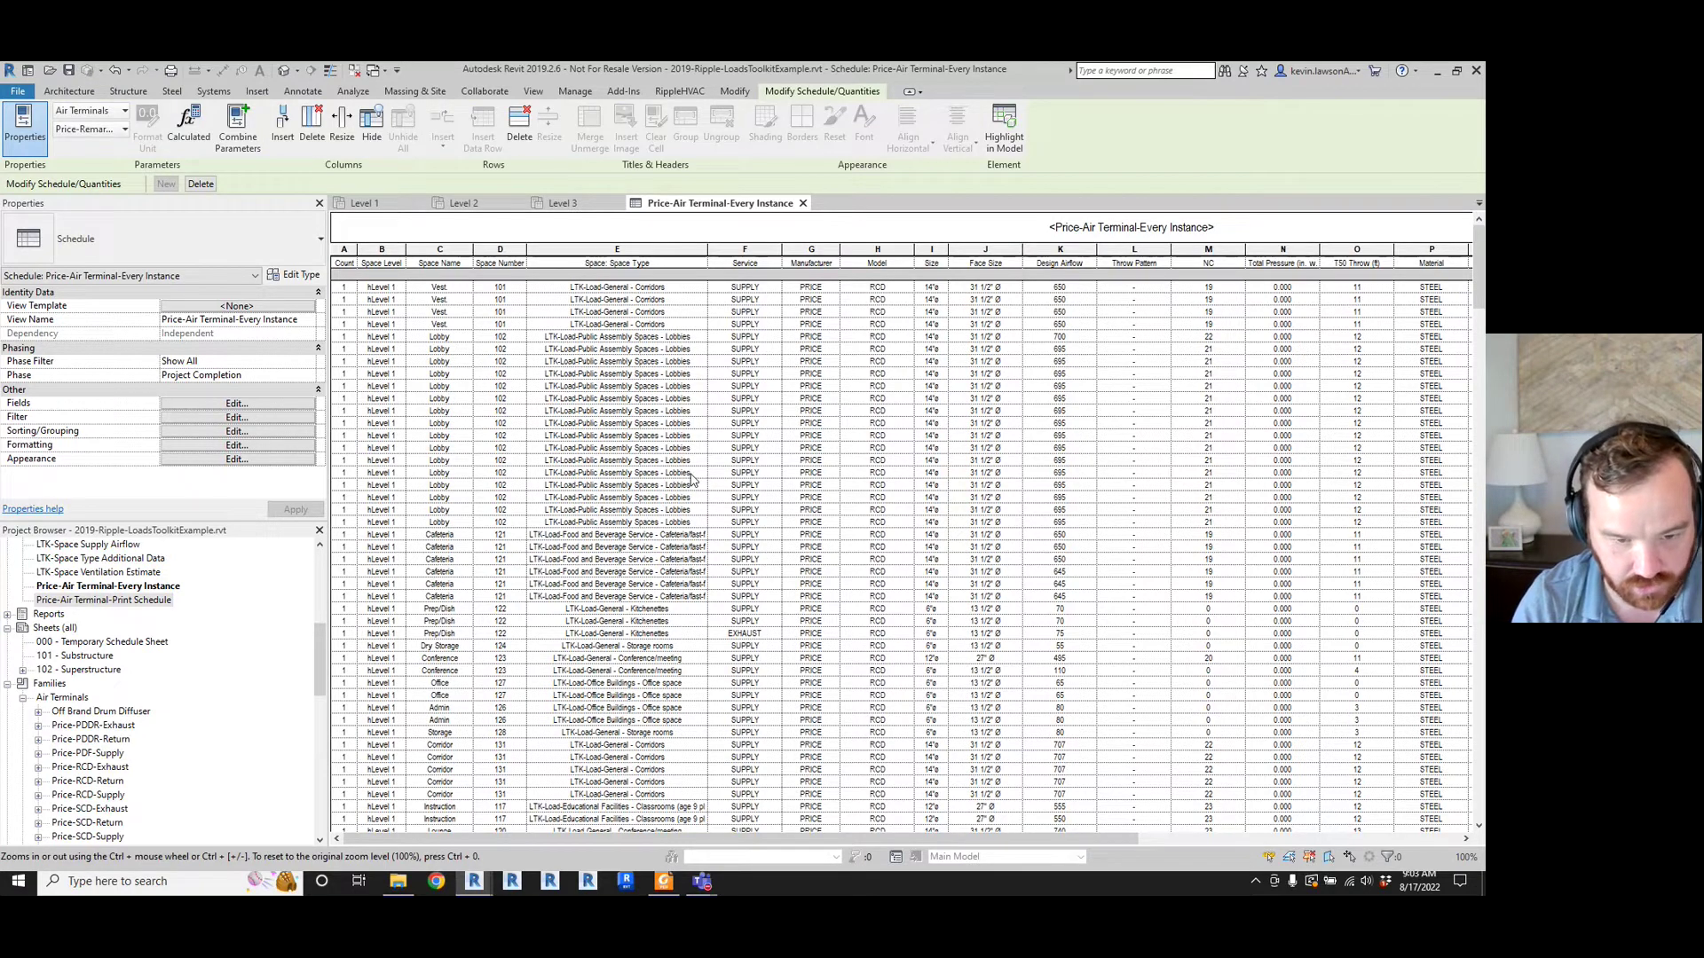
- Open the Price-Air Terminal-Print Schedule and check its sorting and grouping settings
double_click(133, 600)
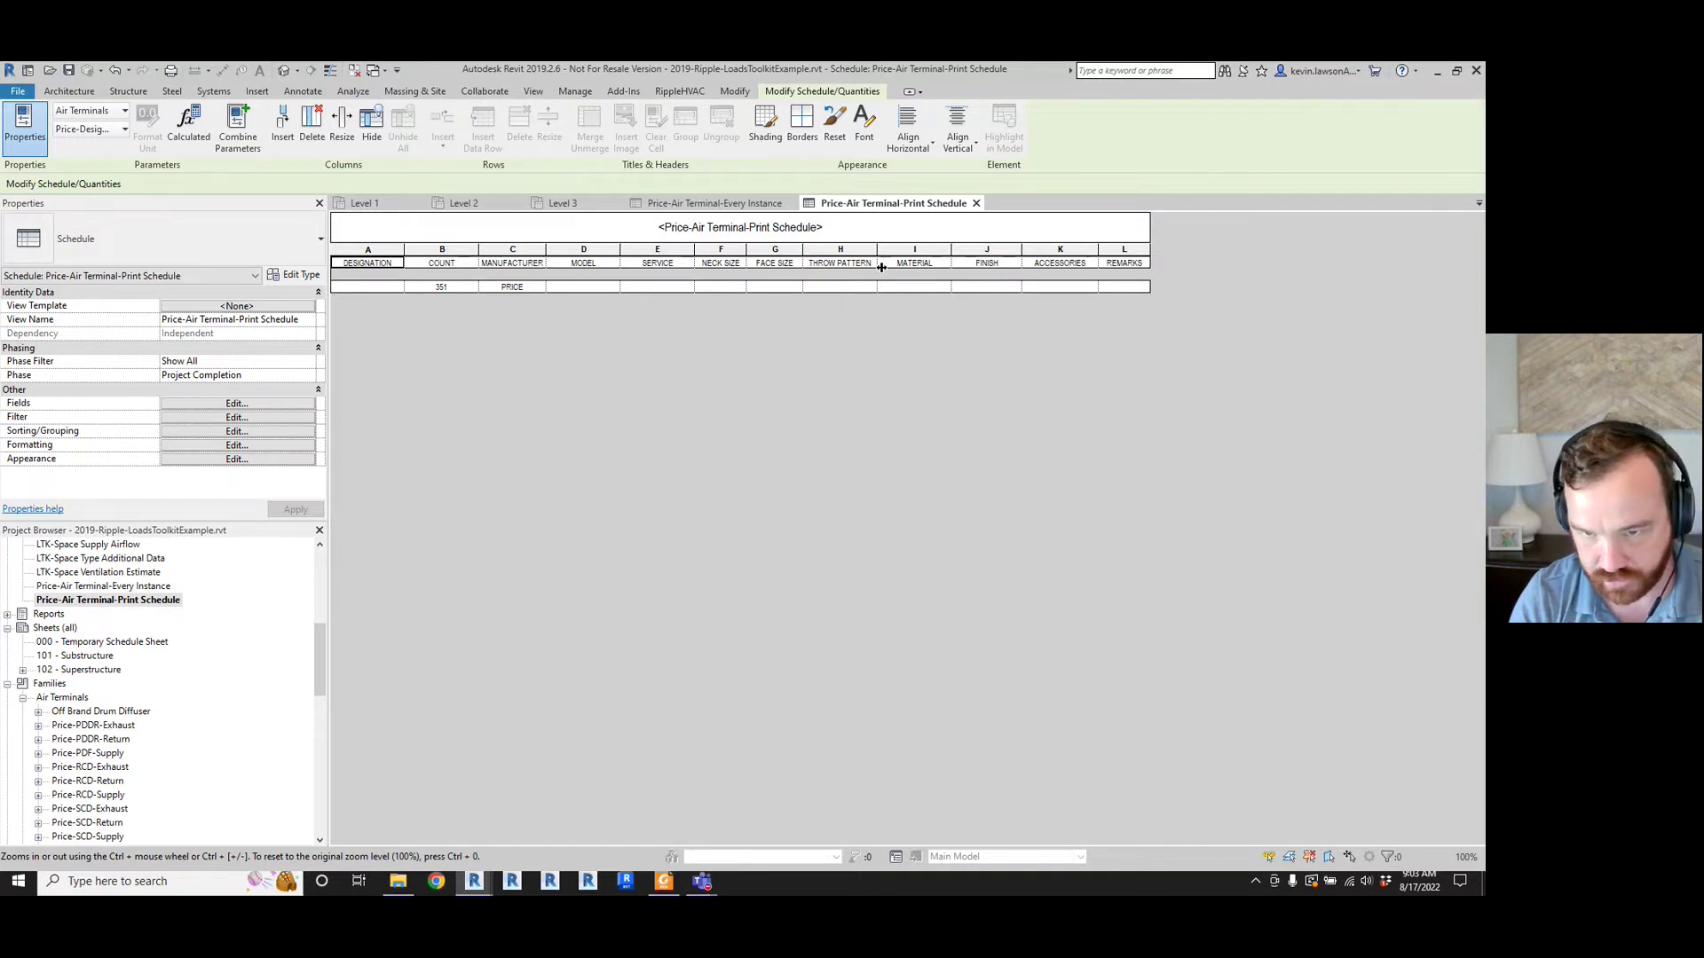
click(270, 406)
click(514, 367)
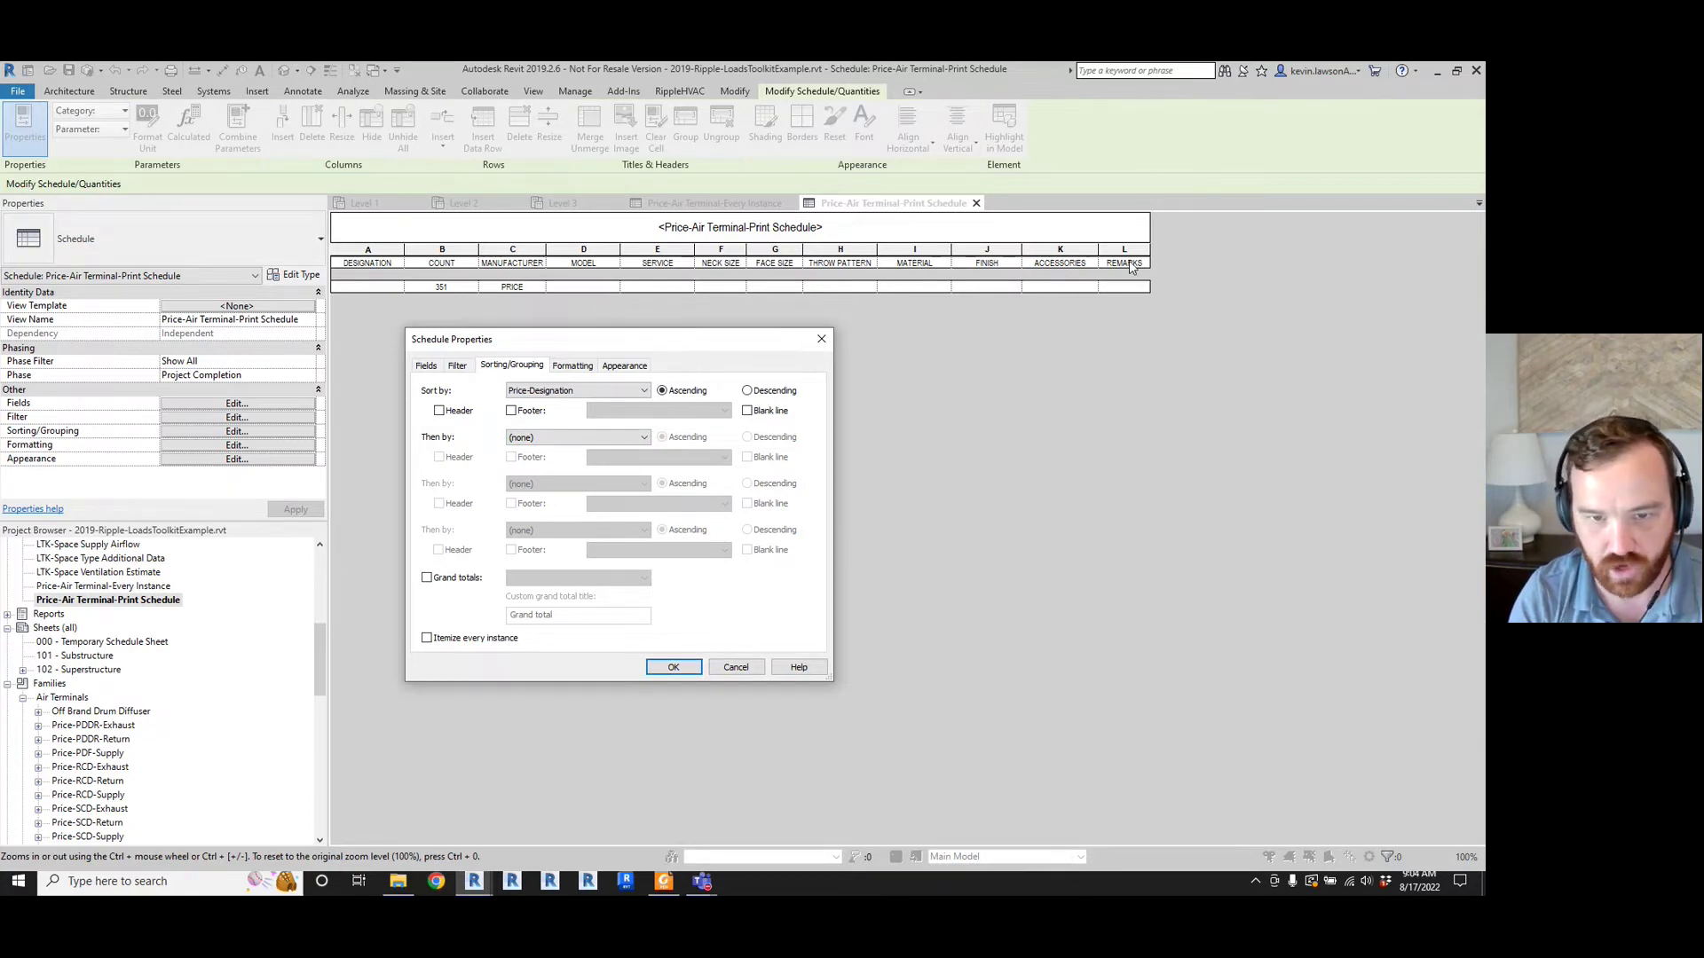
click(673, 667)
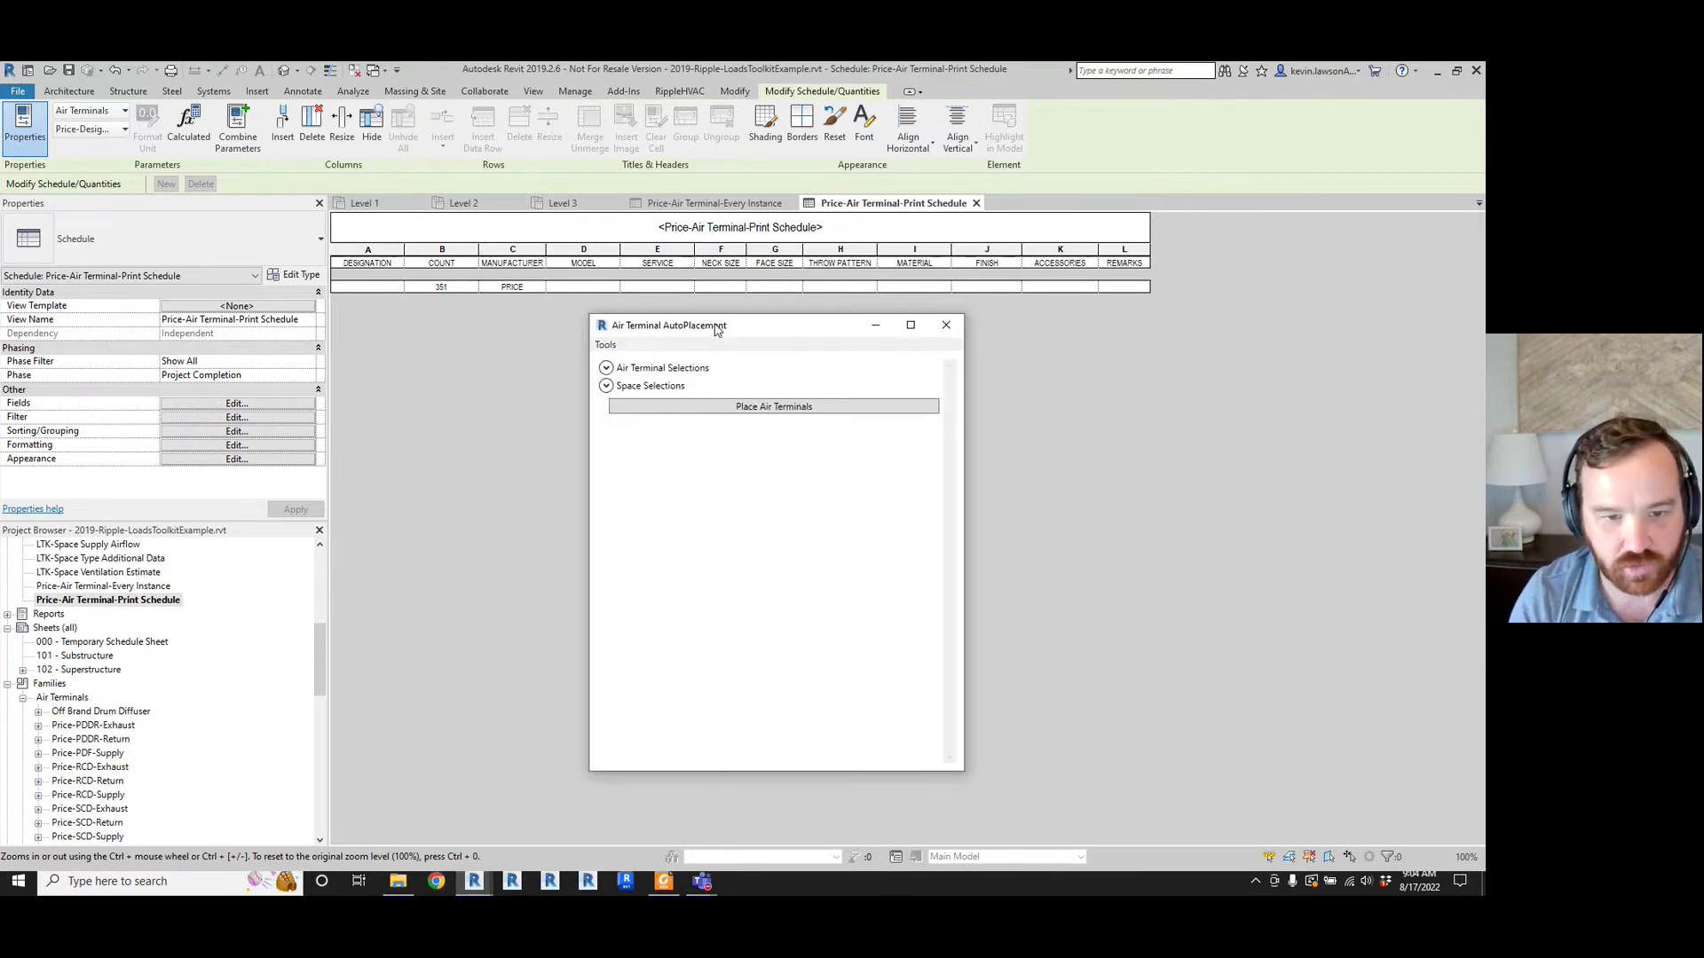
- Run the Automatic Schedule Seperator from Air Terminal AutoPlacement, and move its window clear of the print schedule
click(605, 345)
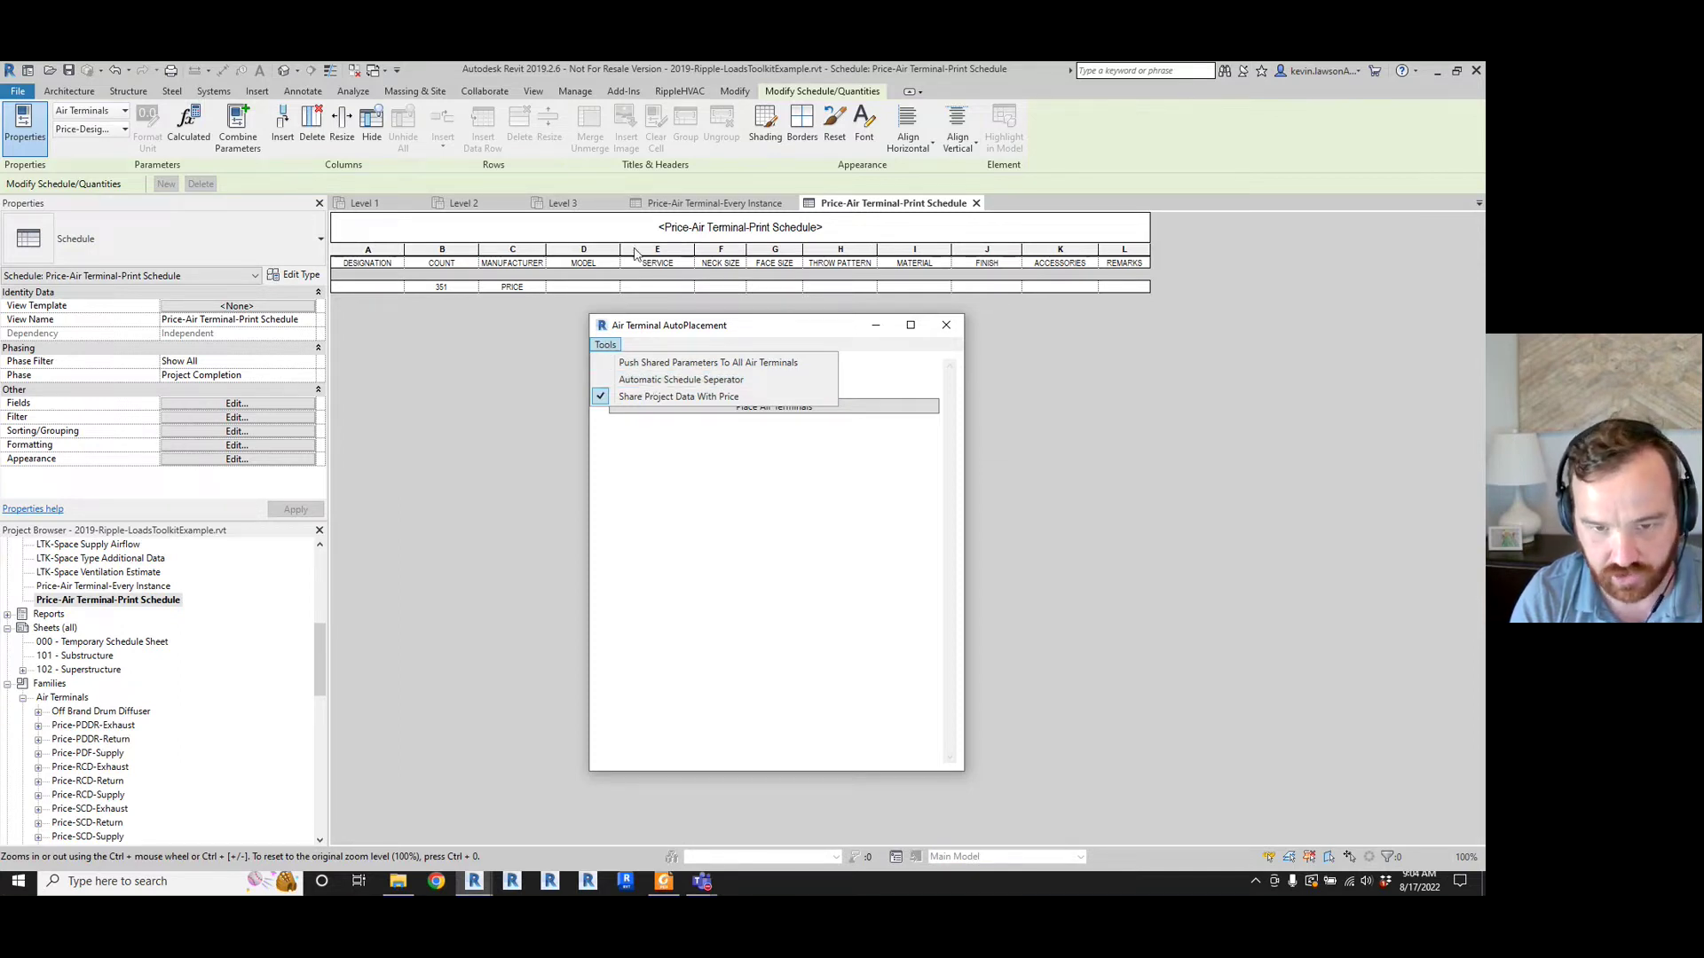
click(666, 385)
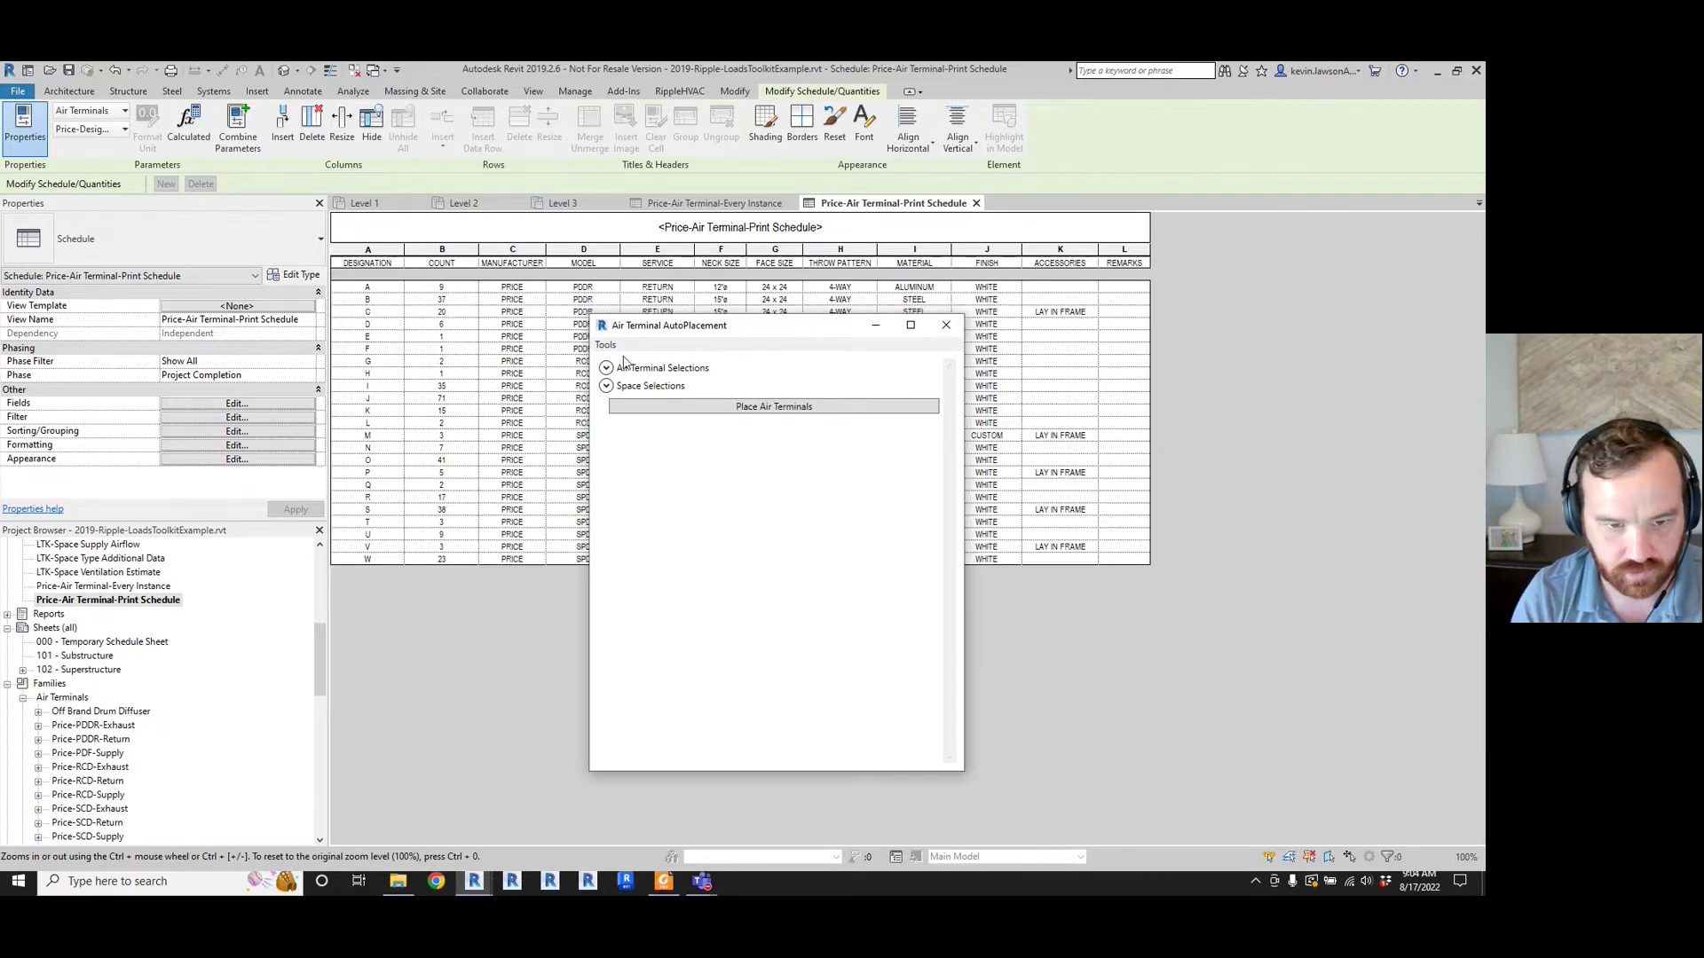
drag(665, 328, 230, 894)
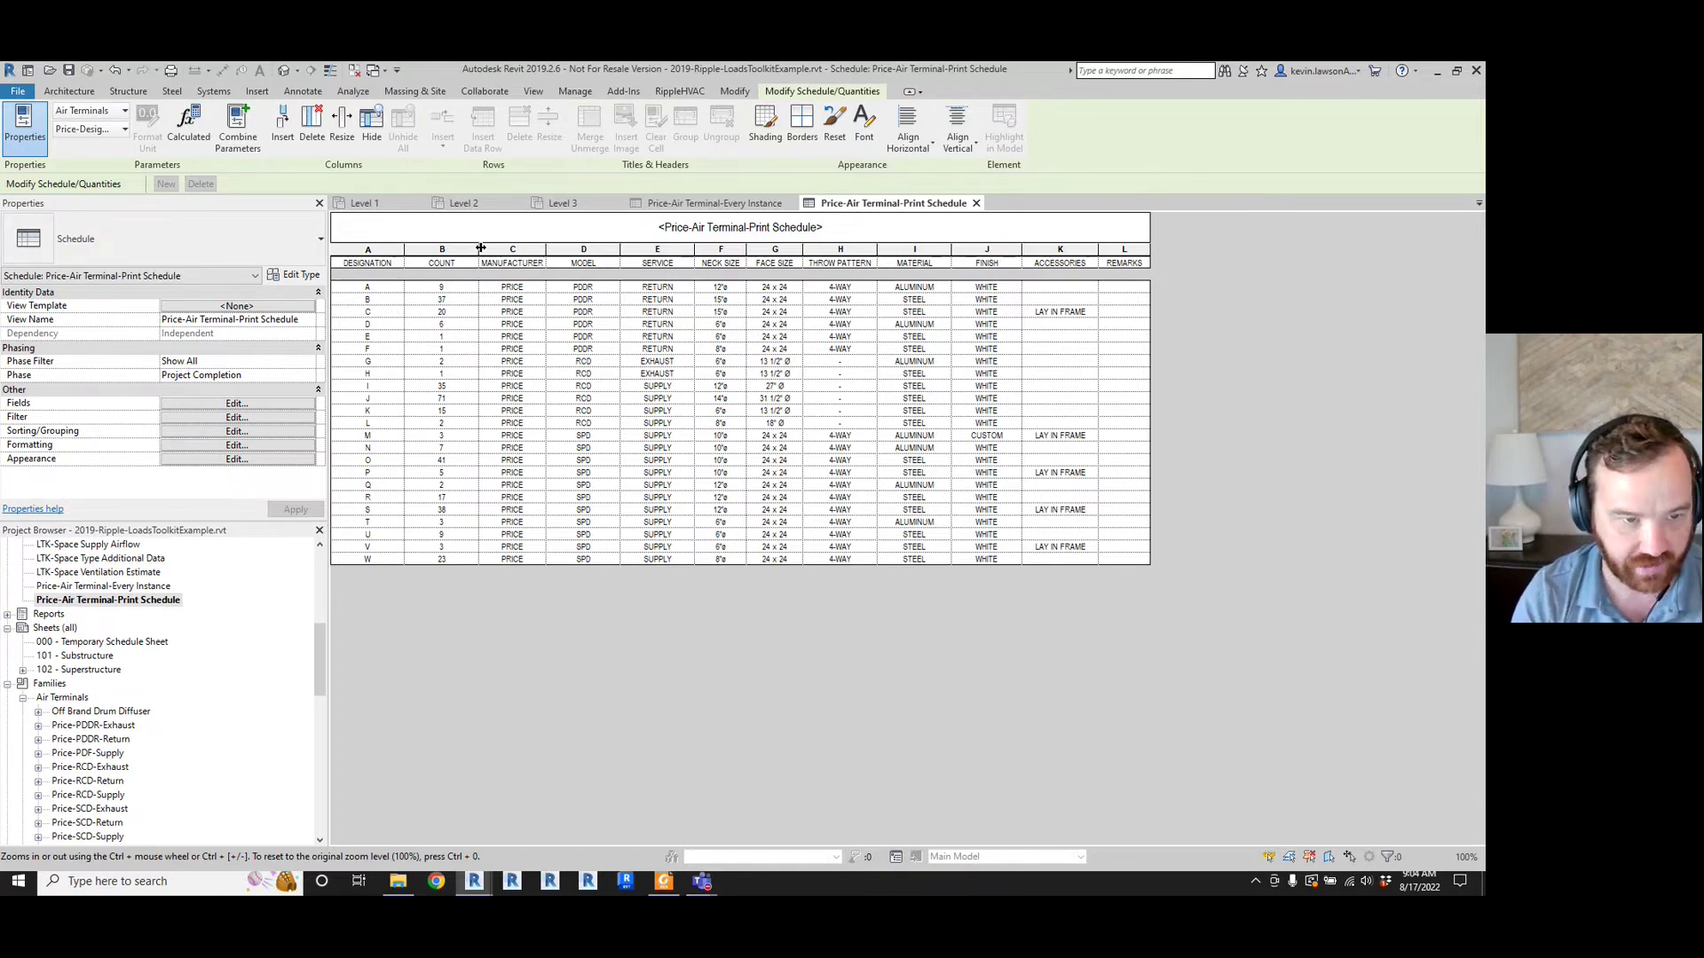
- In the Level 2 ceiling plan, select all visible instances of the Price-PDDR-Return 15 air terminal found in the Library
click(461, 204)
scroll(704, 635, up, 4)
scroll(635, 397, down, 2)
scroll(666, 426, up, 5)
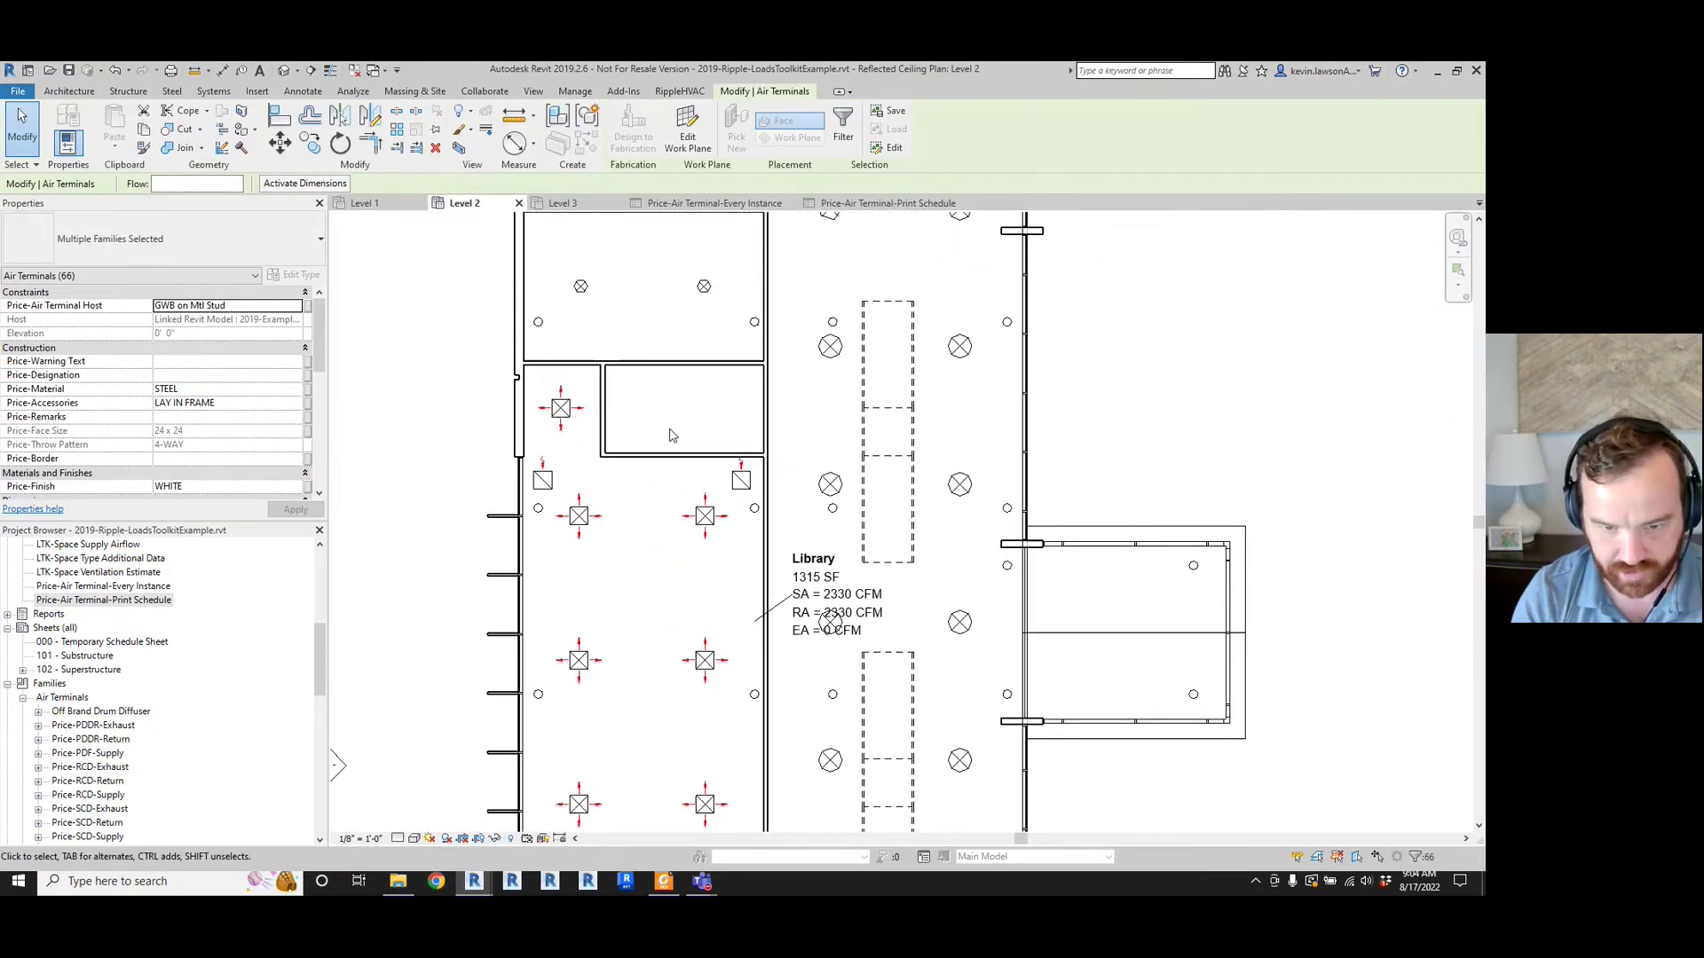
scroll(561, 512, up, 2)
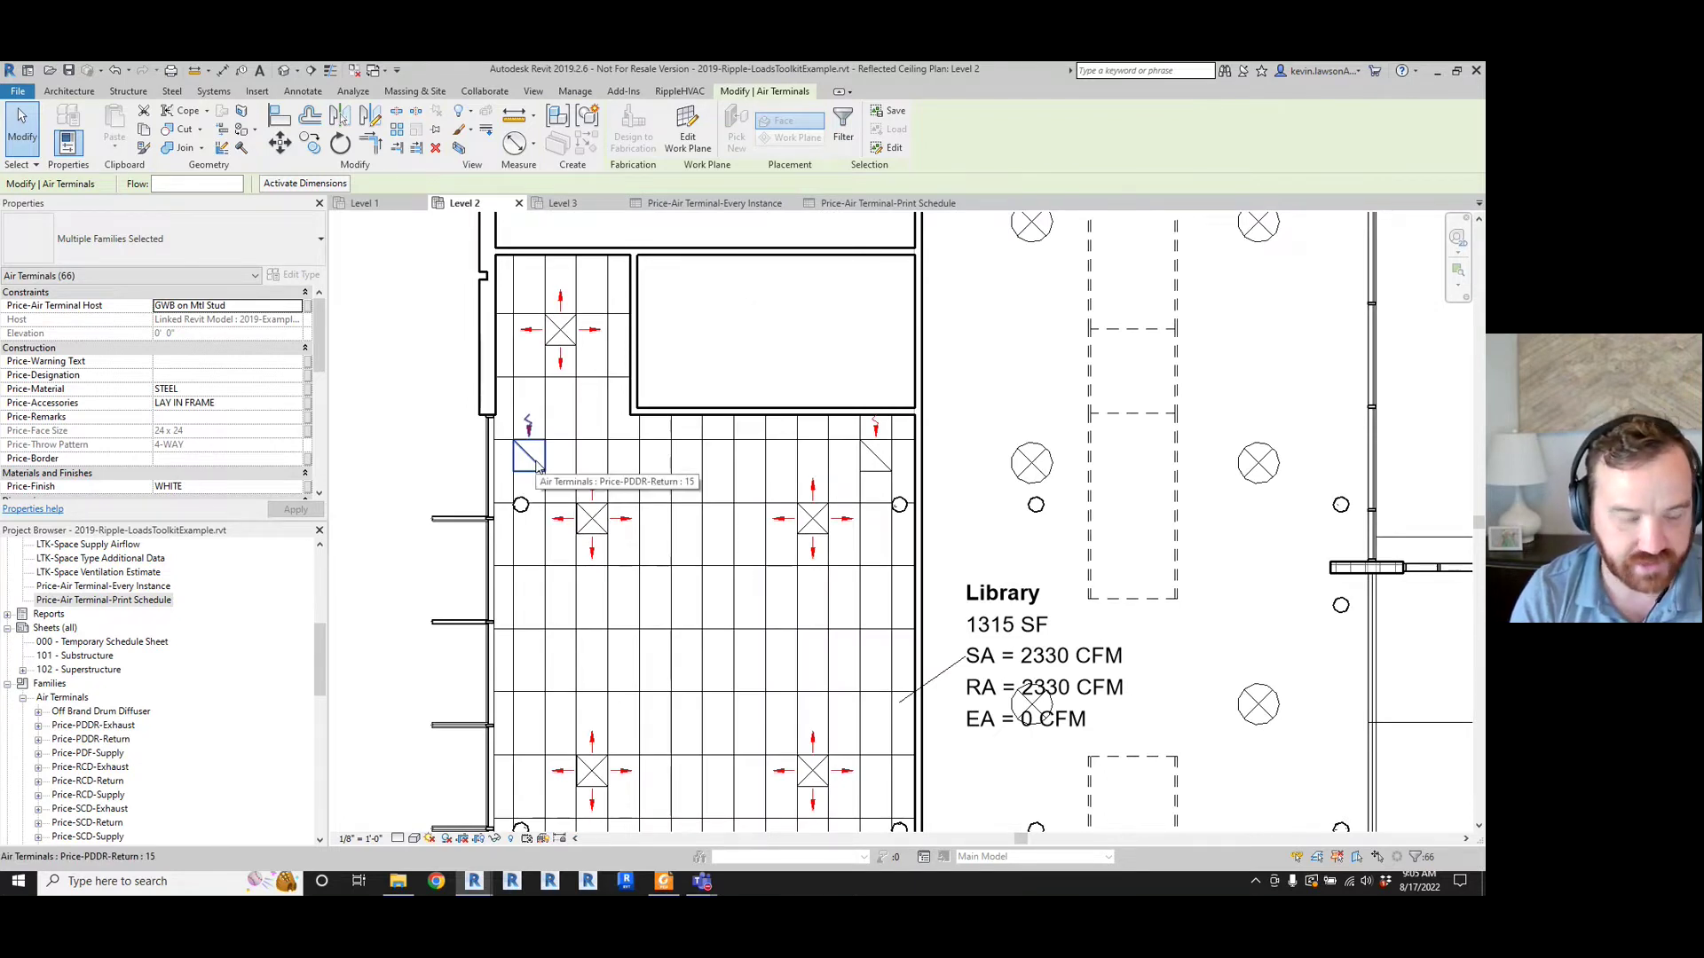
click(536, 466)
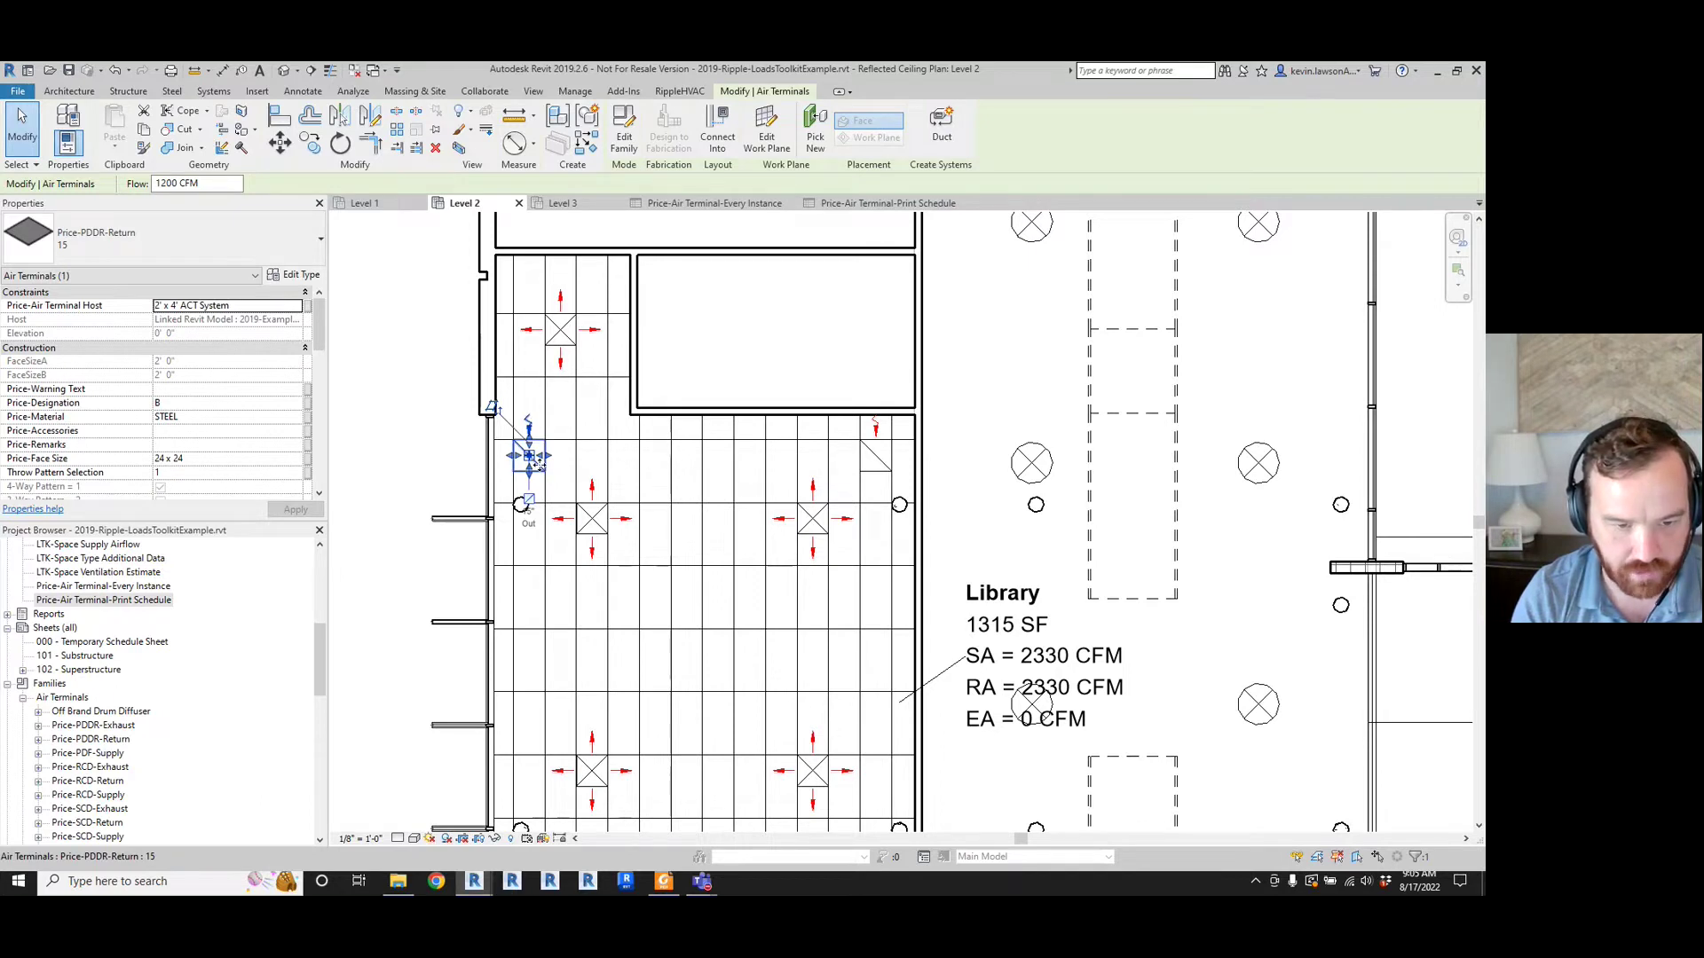
right_click(538, 469)
mouse_move(682, 630)
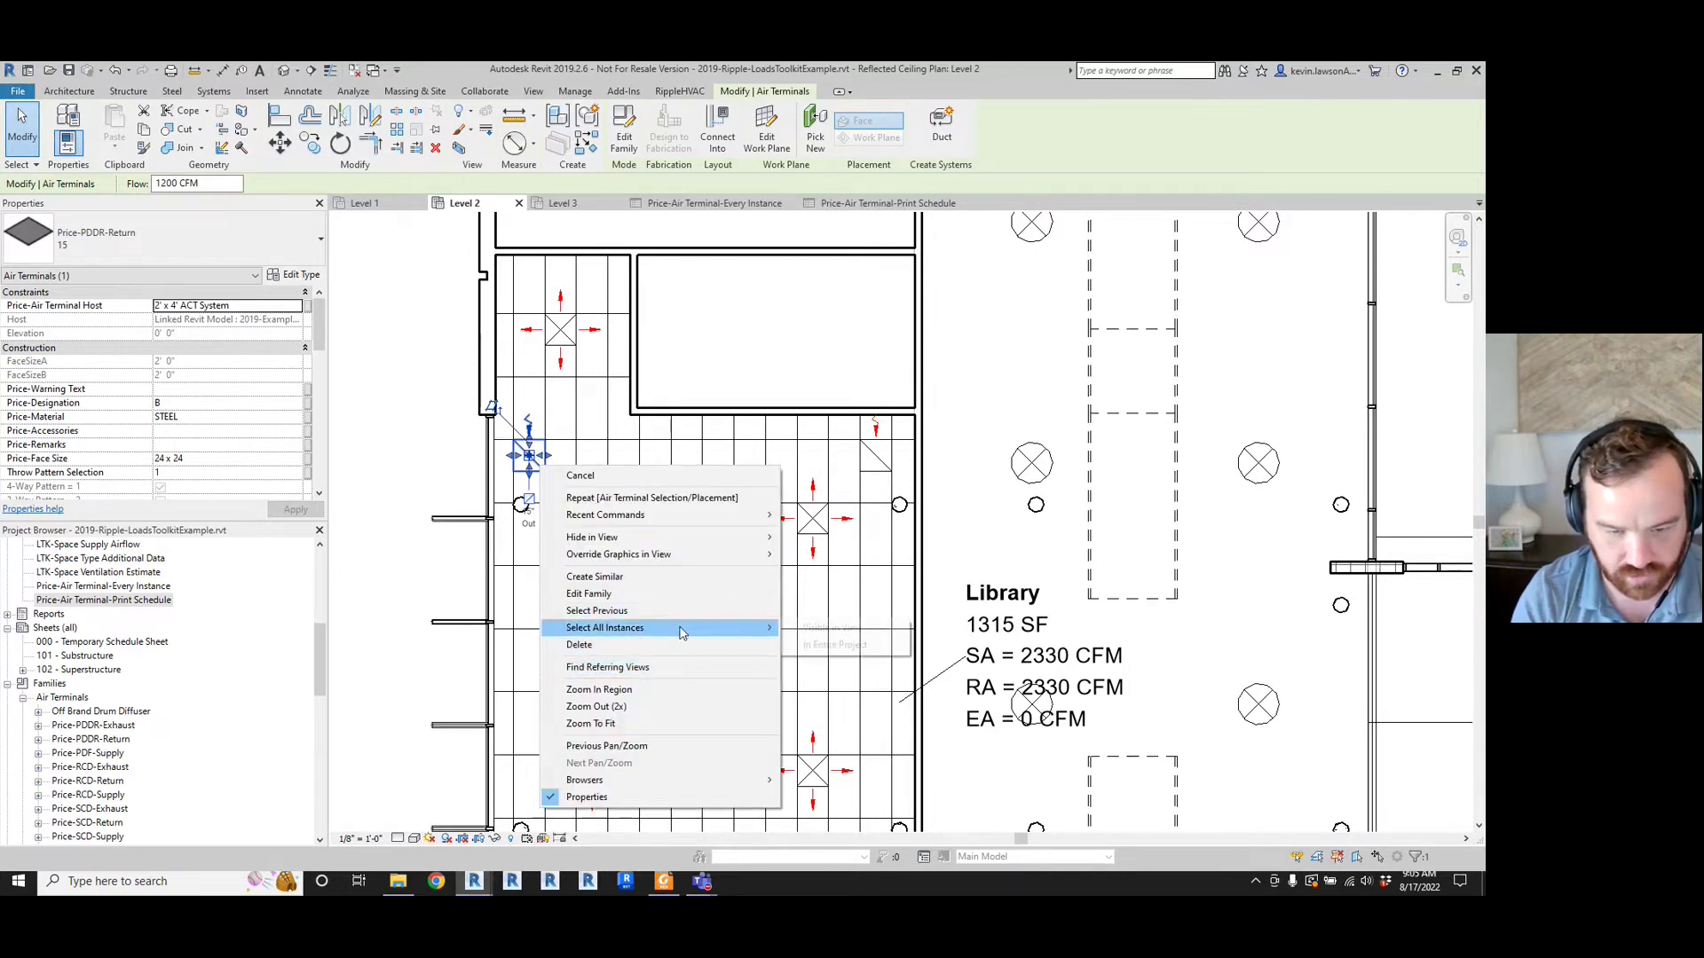
click(858, 634)
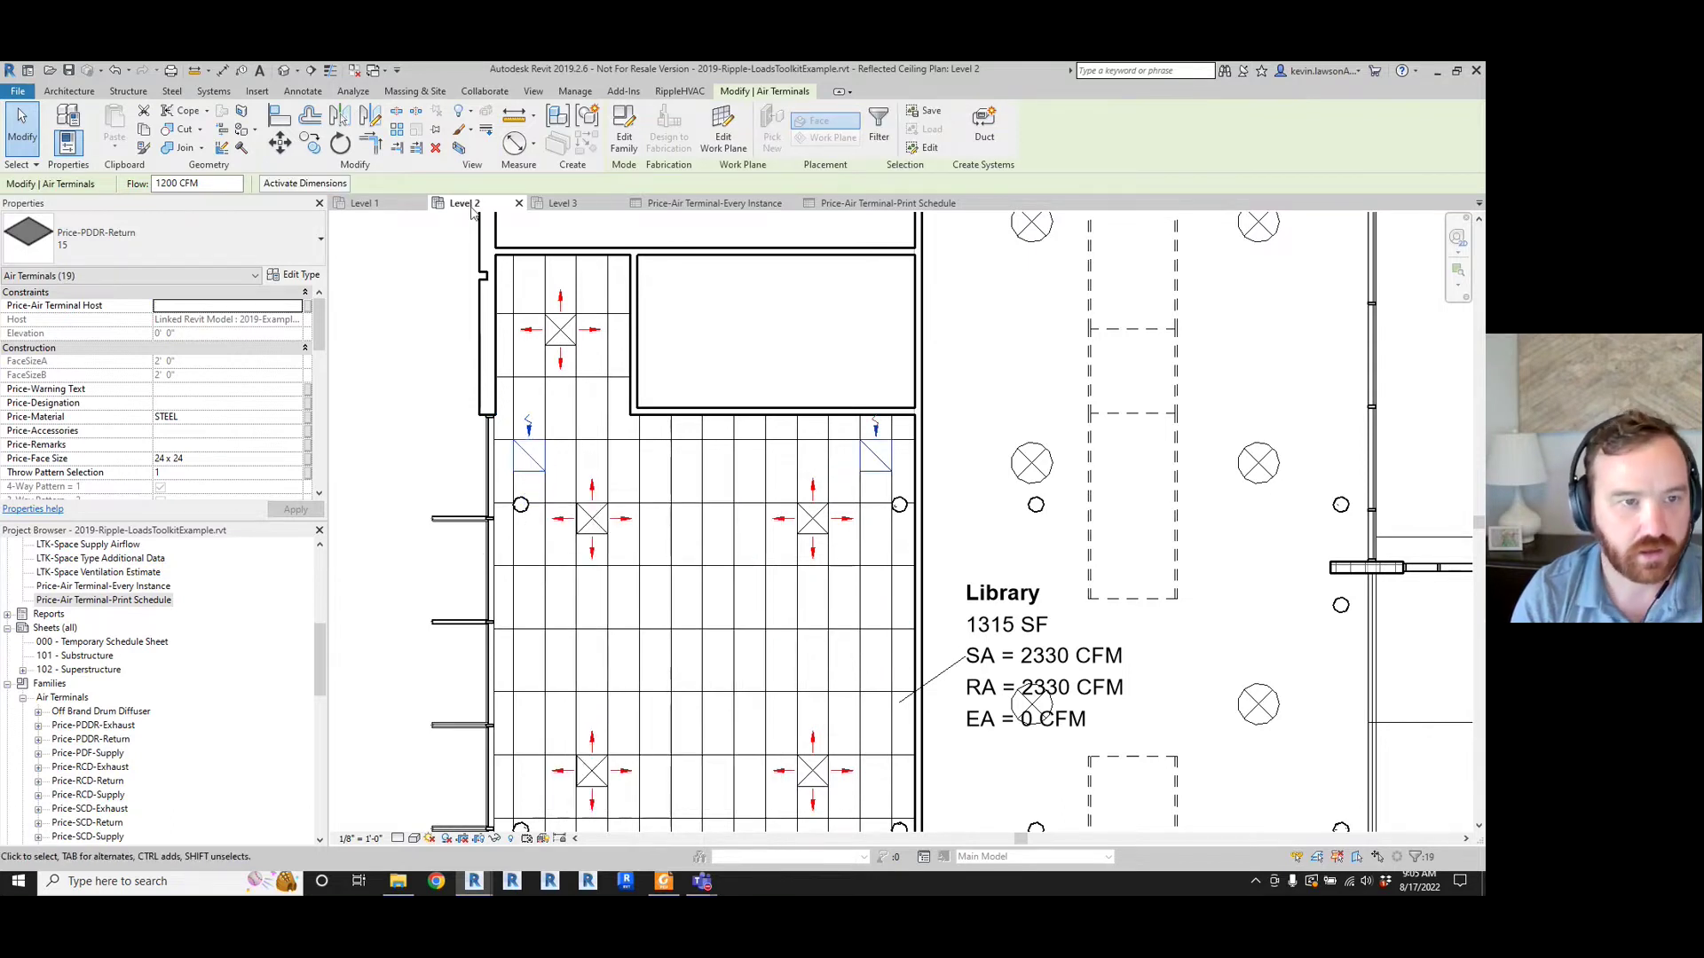
- Tag only the selected return air terminals using the Air Terminal Tag : Show Dash Instead of Airflow
click(302, 91)
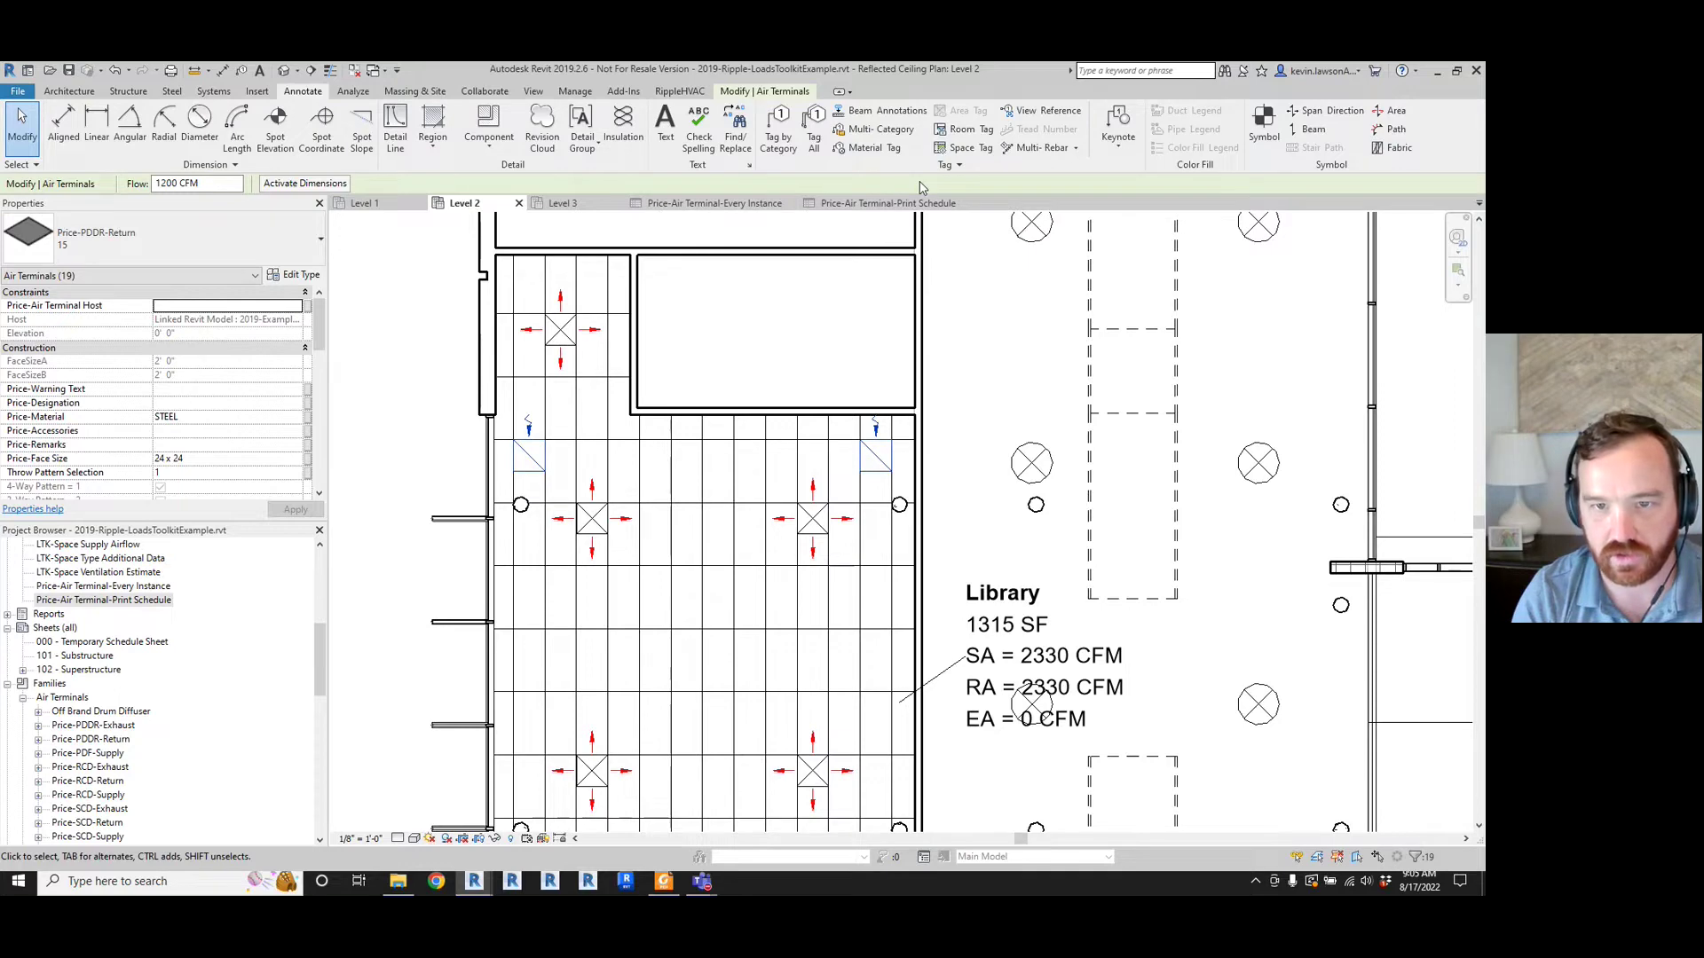
click(814, 129)
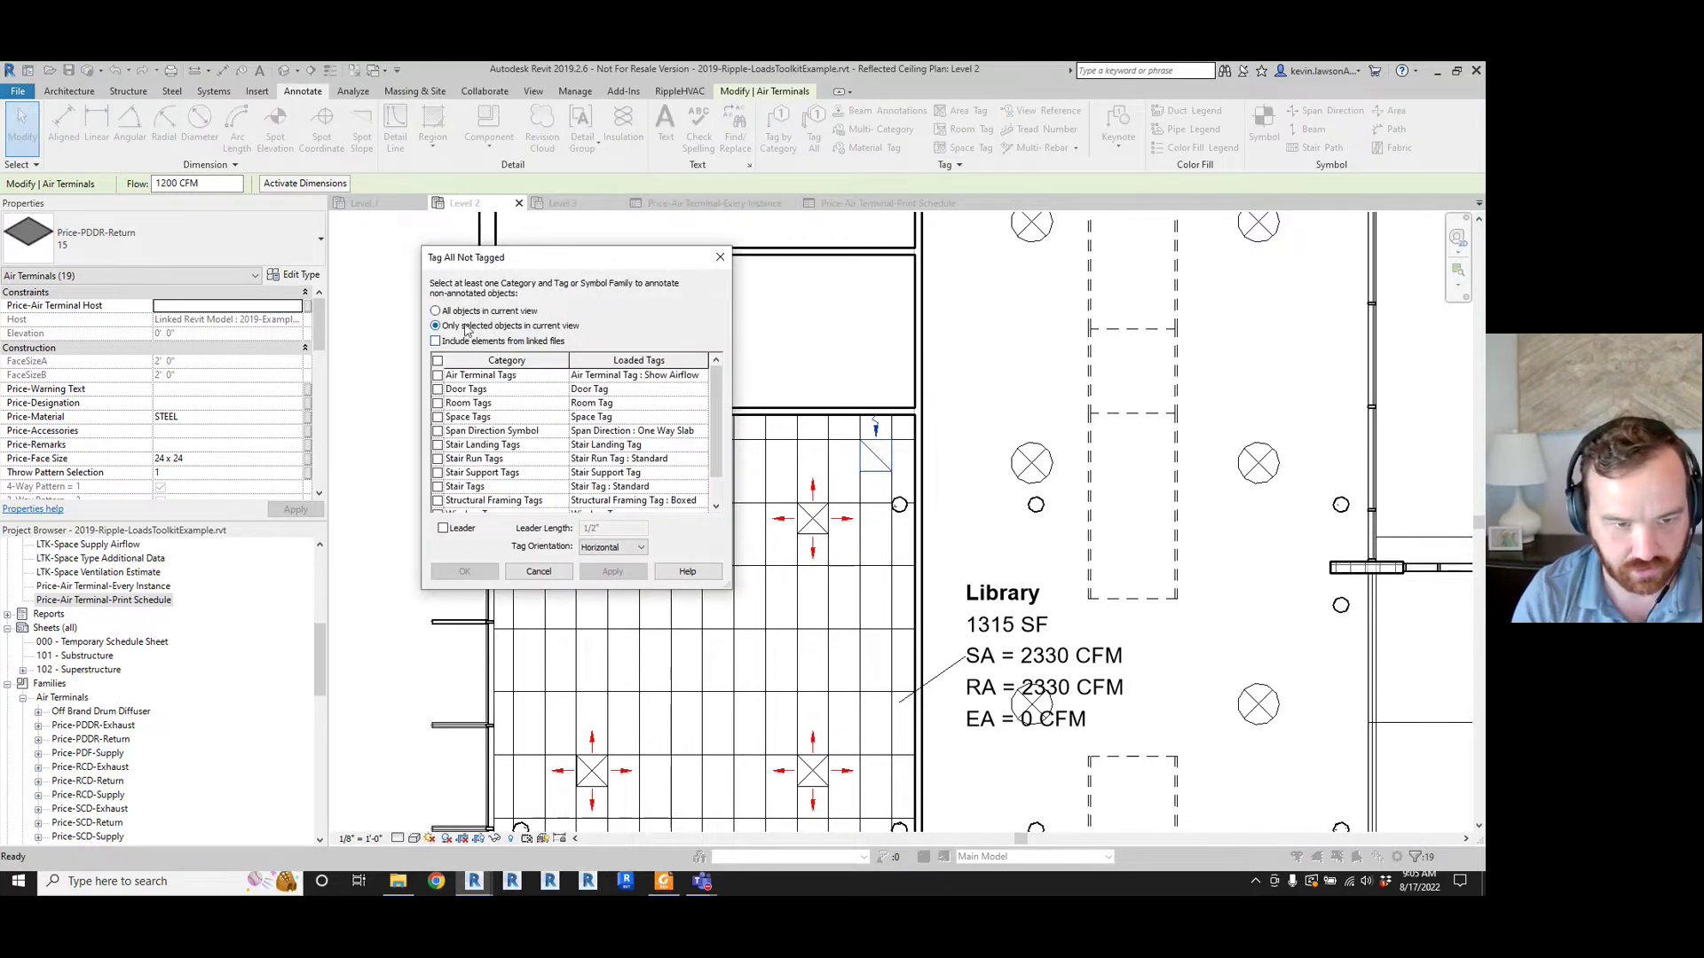
click(438, 376)
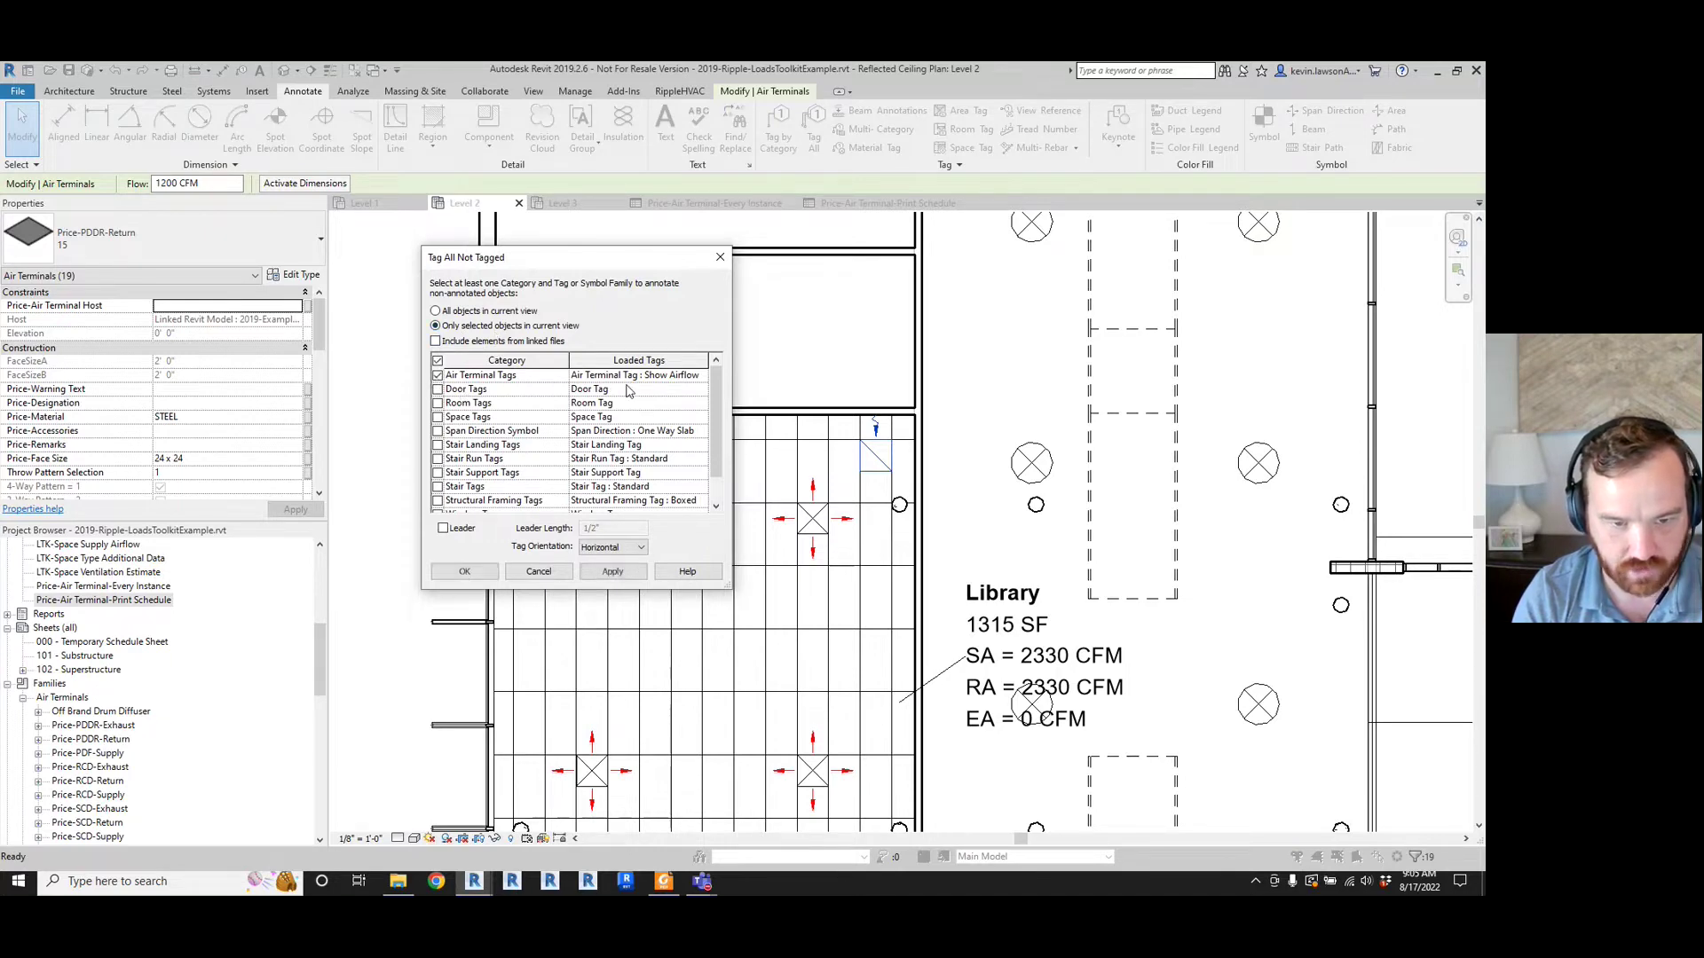
click(700, 377)
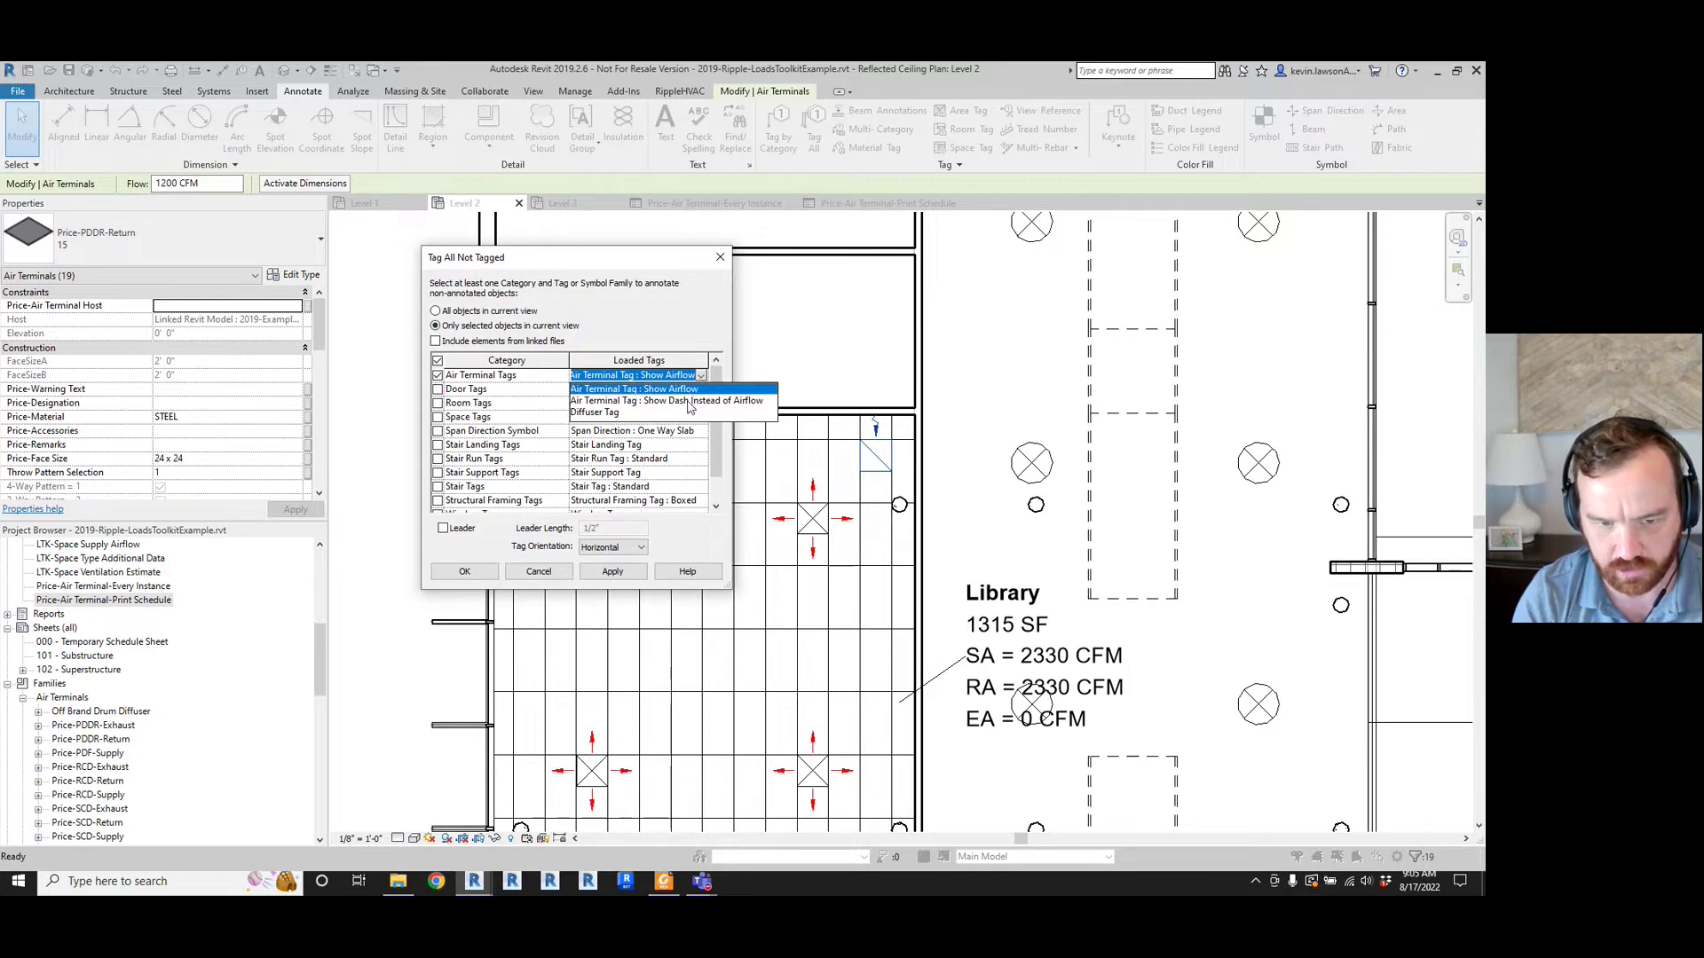
click(689, 402)
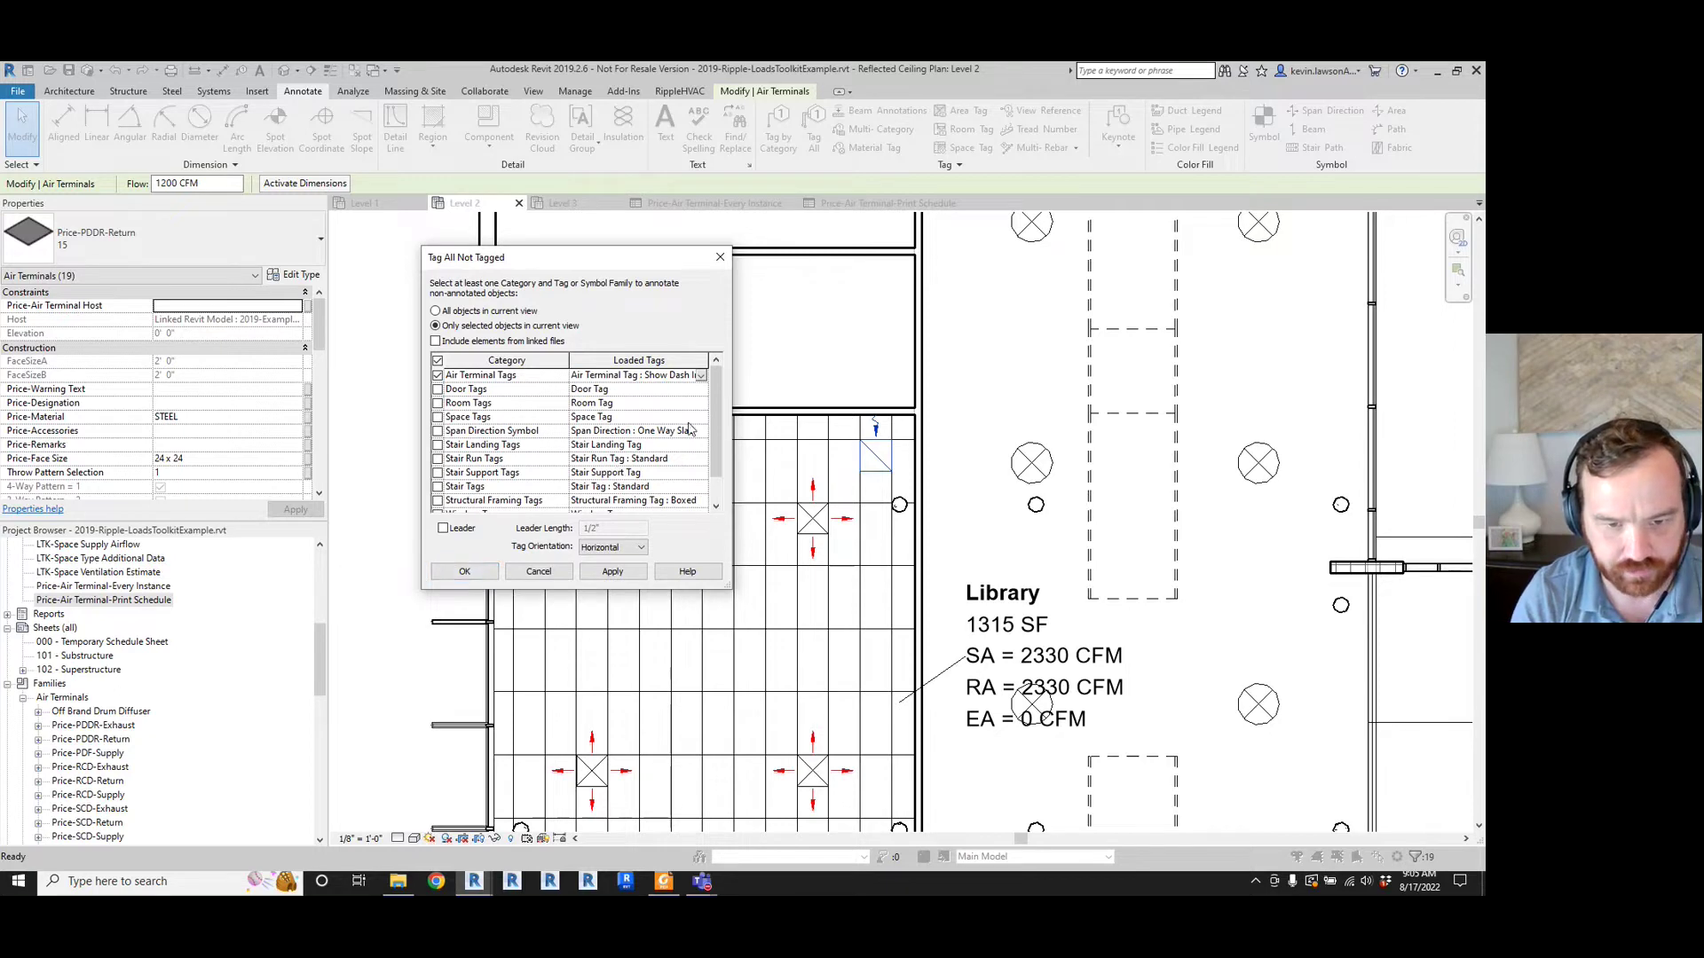
click(603, 573)
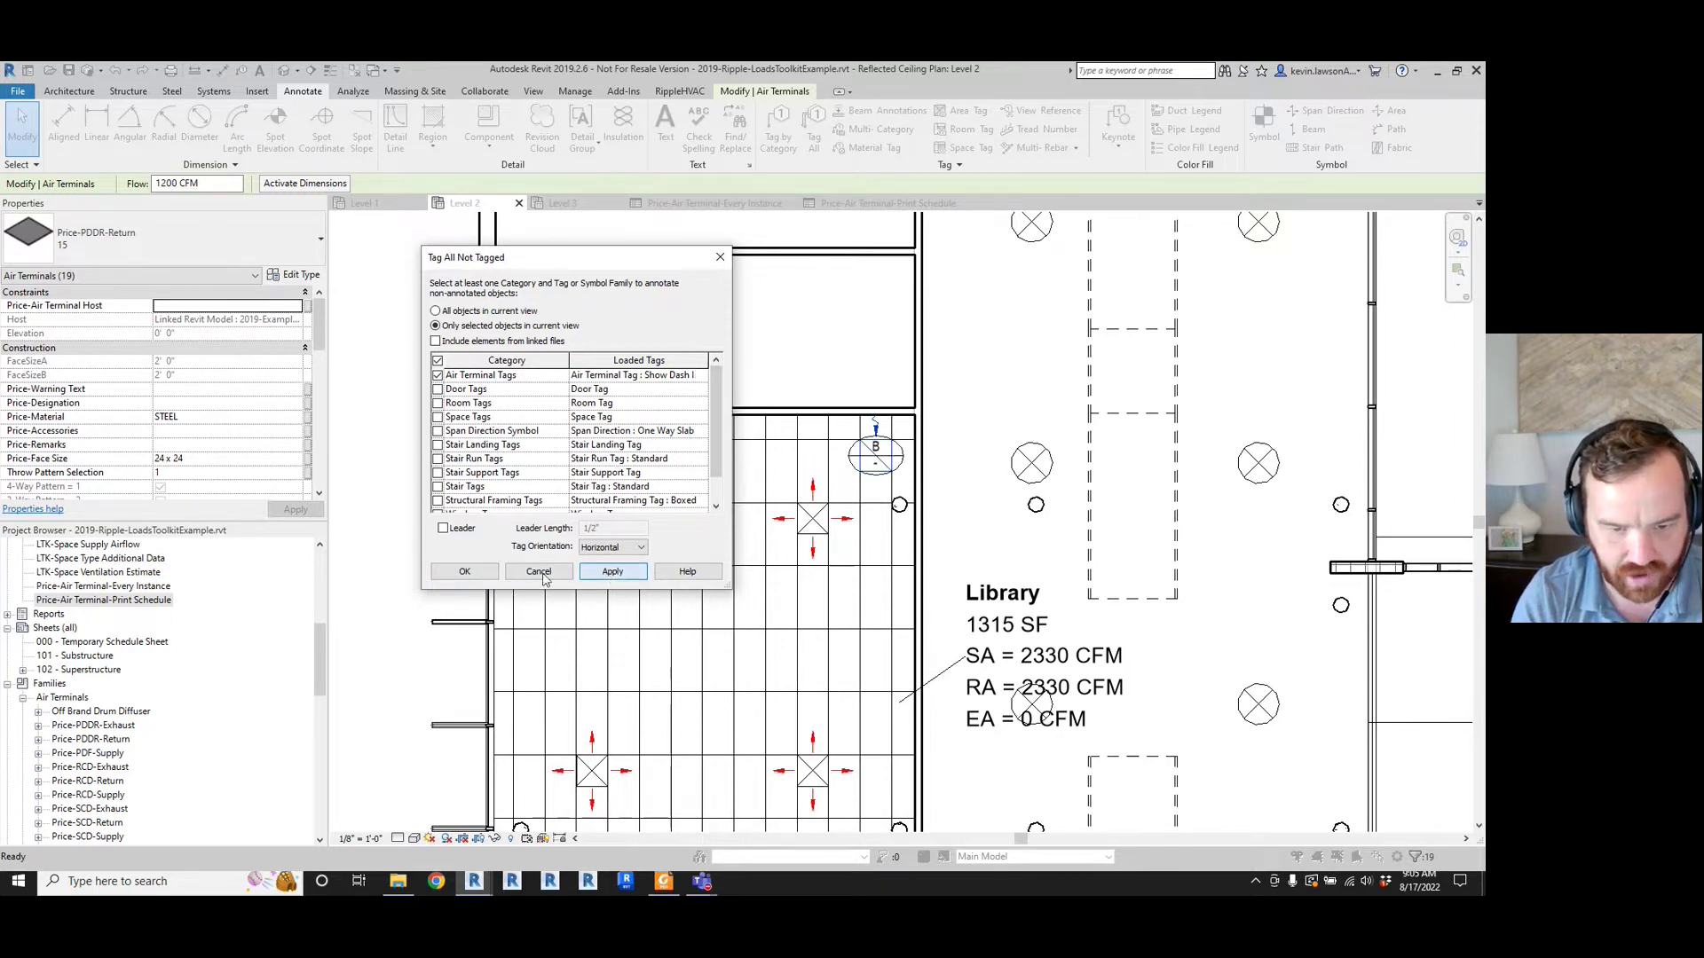
- Finish tagging the selected return air terminals and inspect the new tag at the Library's upper-left return terminal
click(464, 573)
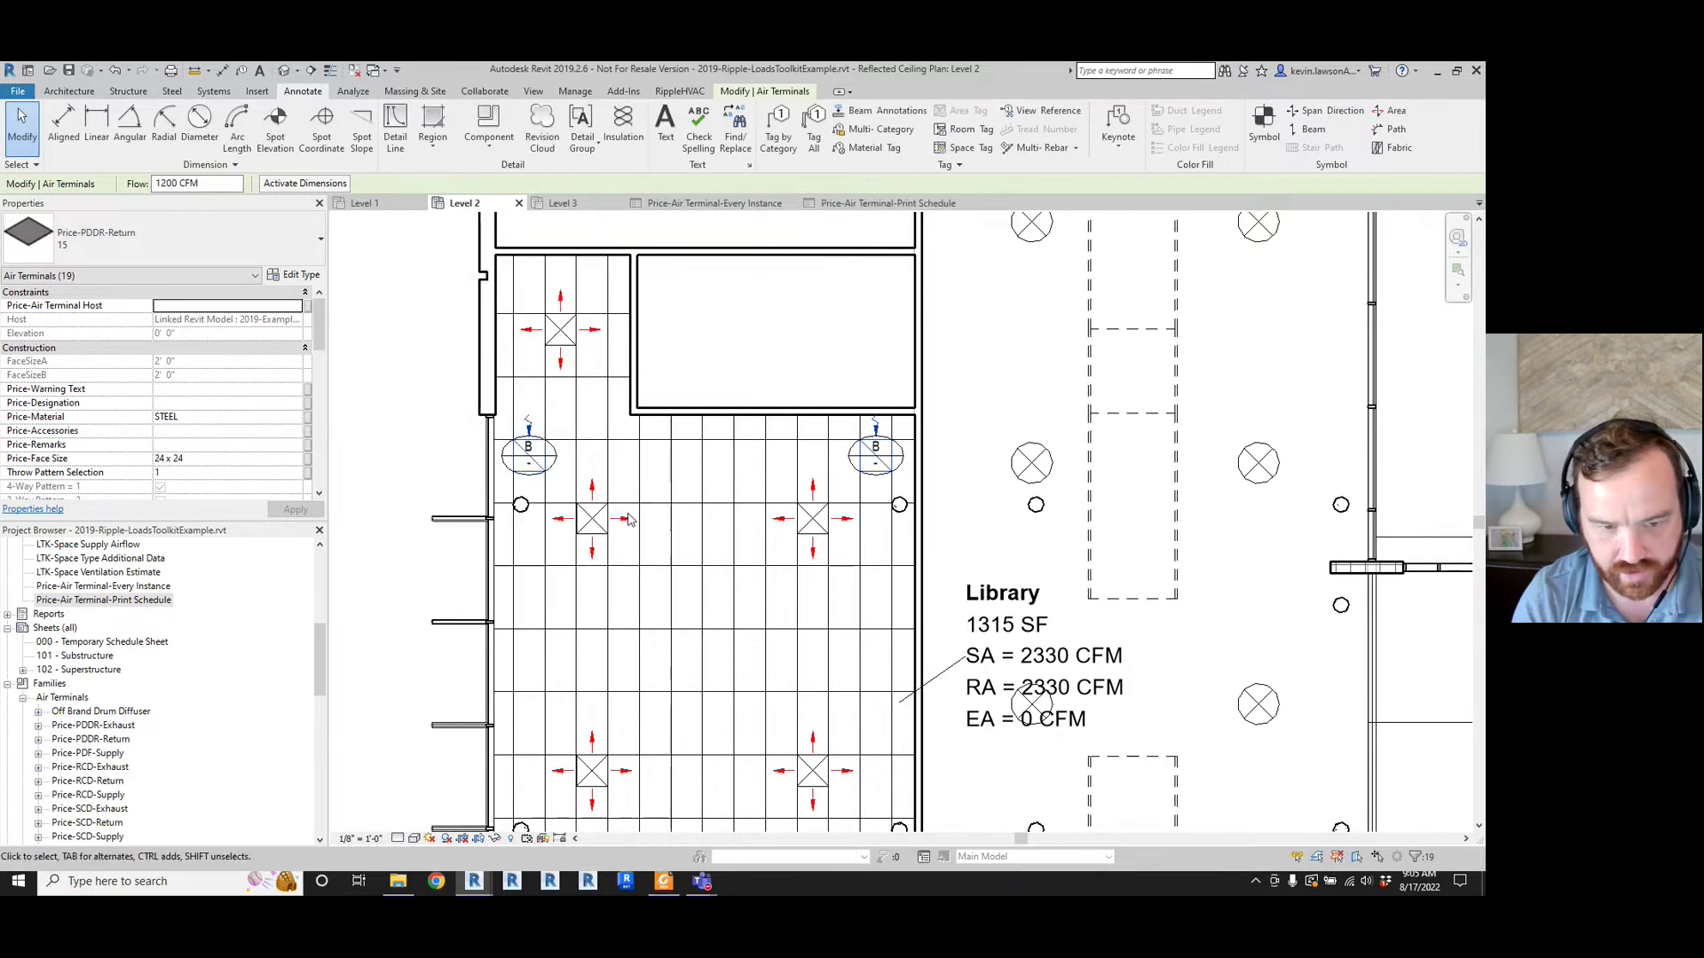
click(559, 454)
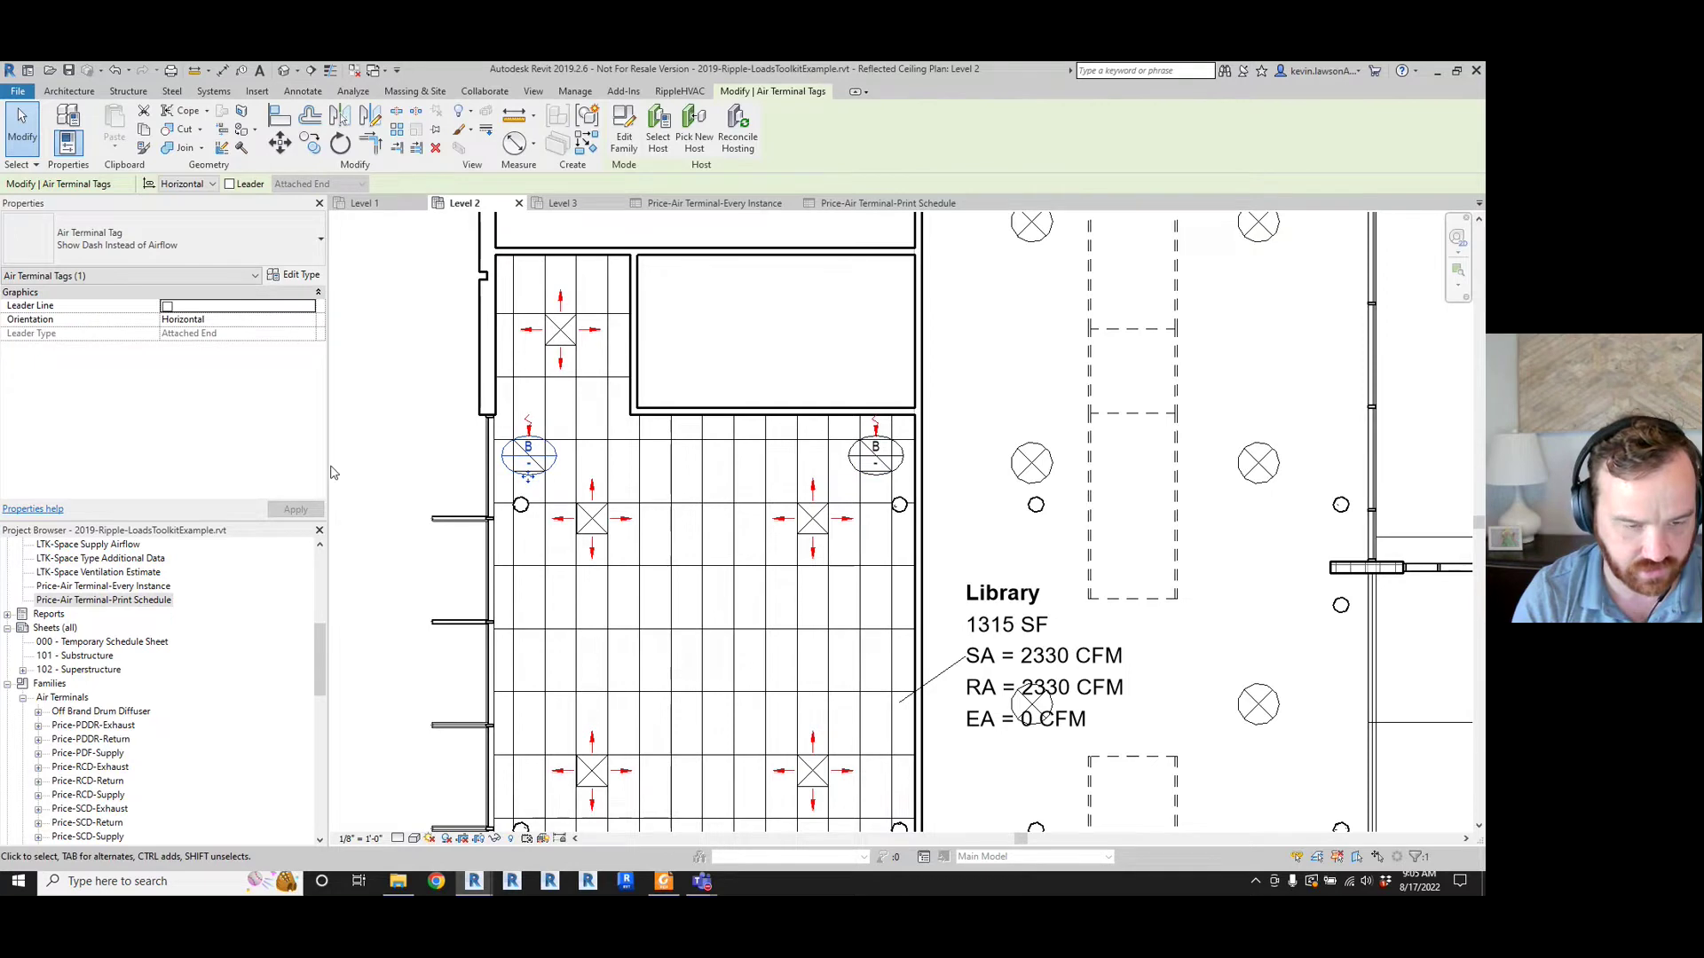
scroll(485, 466, up, 1)
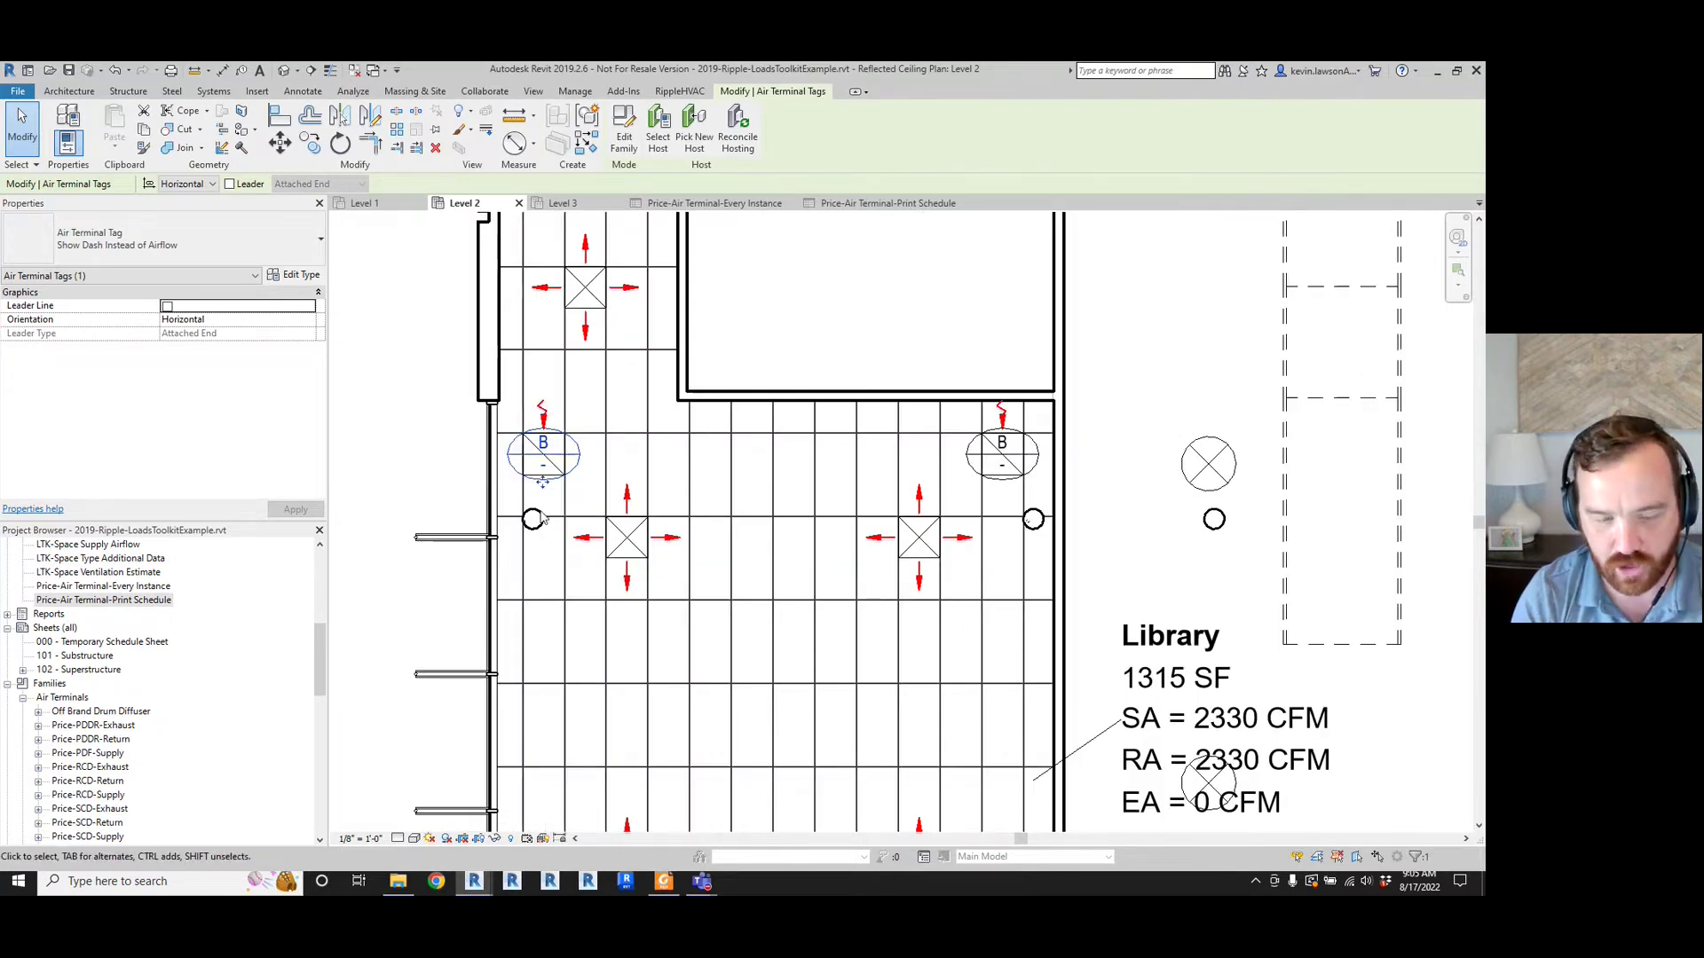
scroll(524, 475, up, 1)
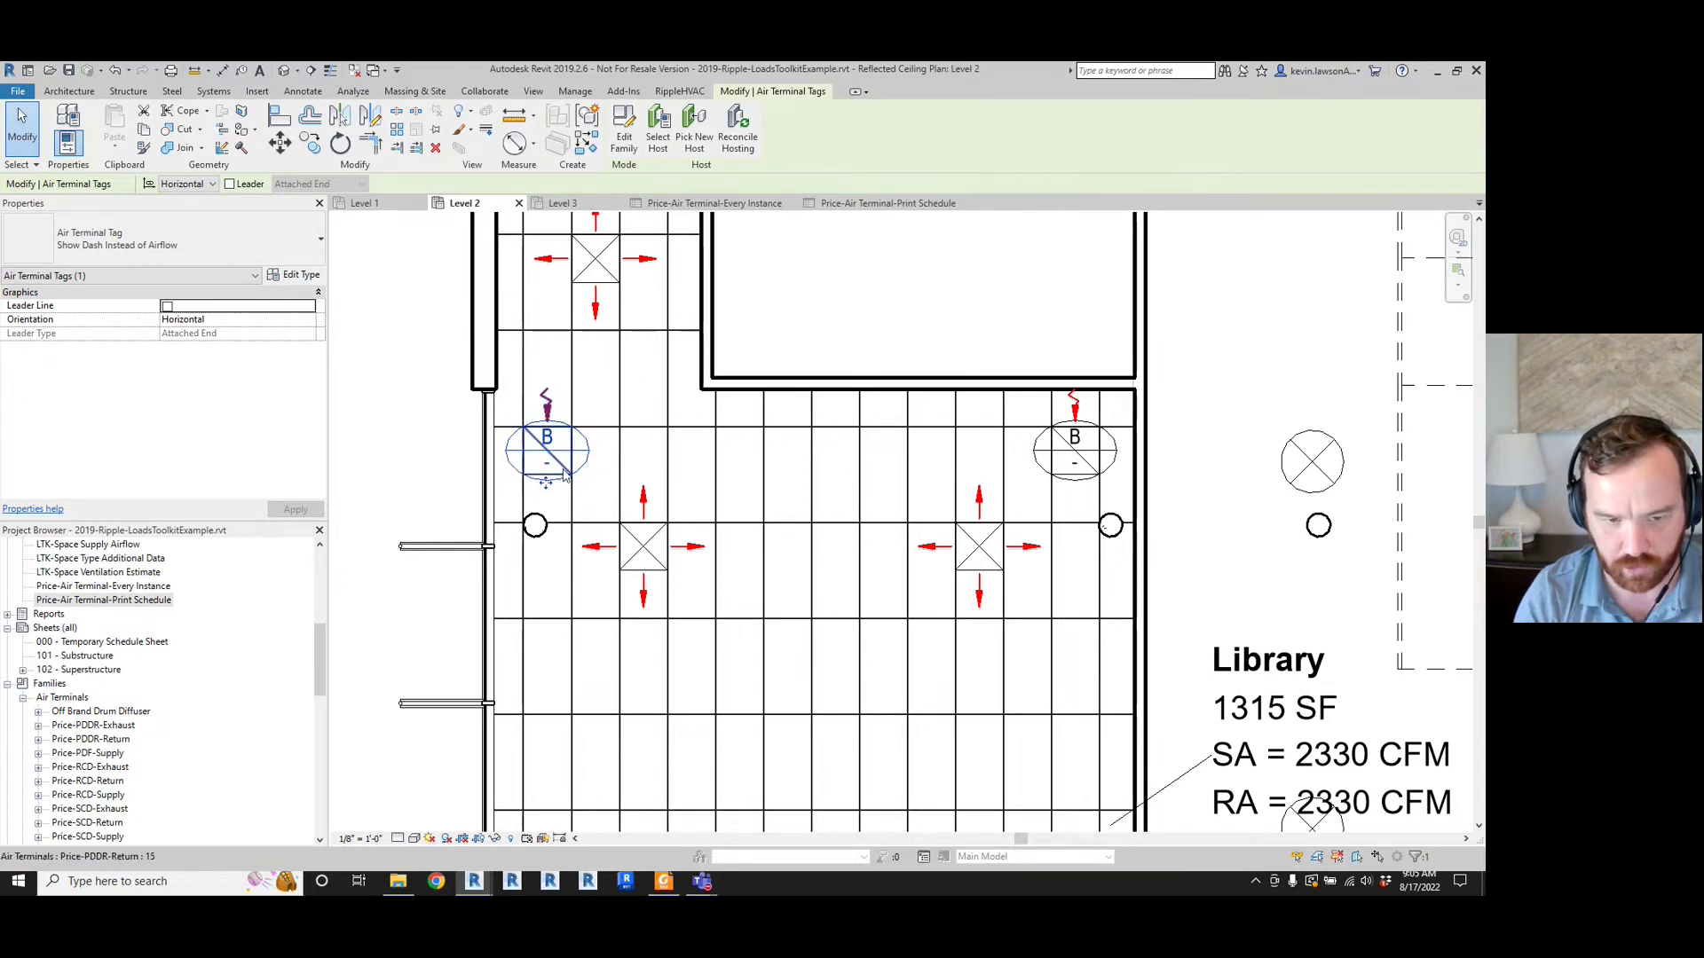
scroll(443, 532, down, 2)
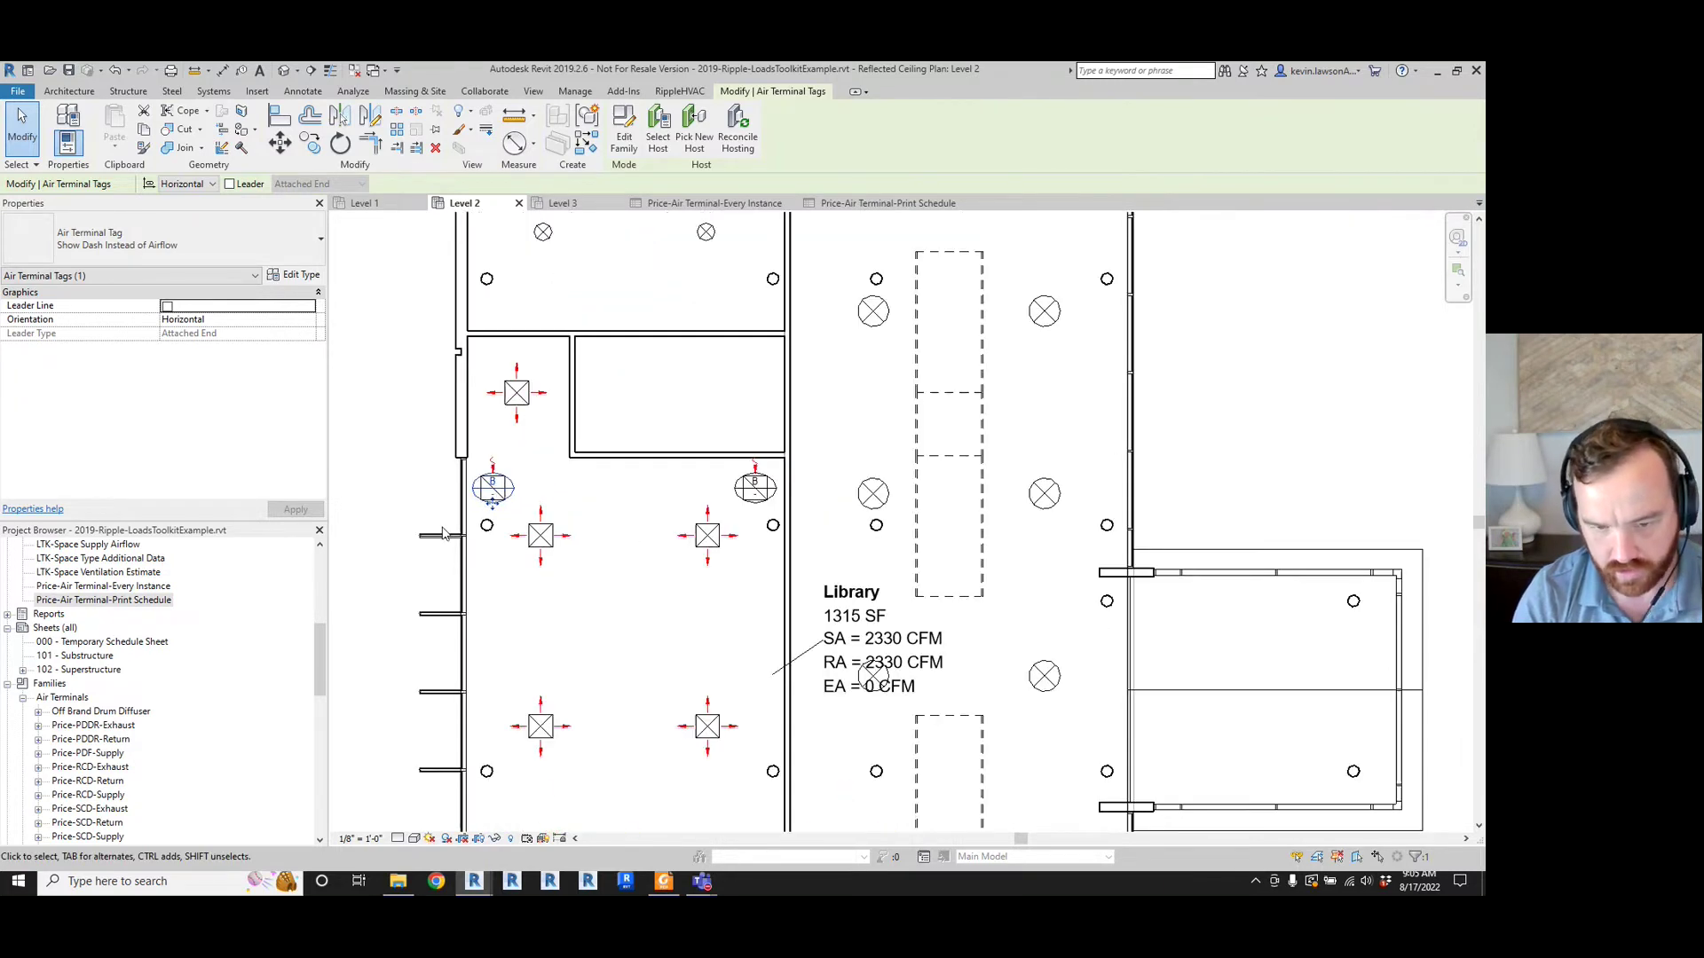
click(426, 433)
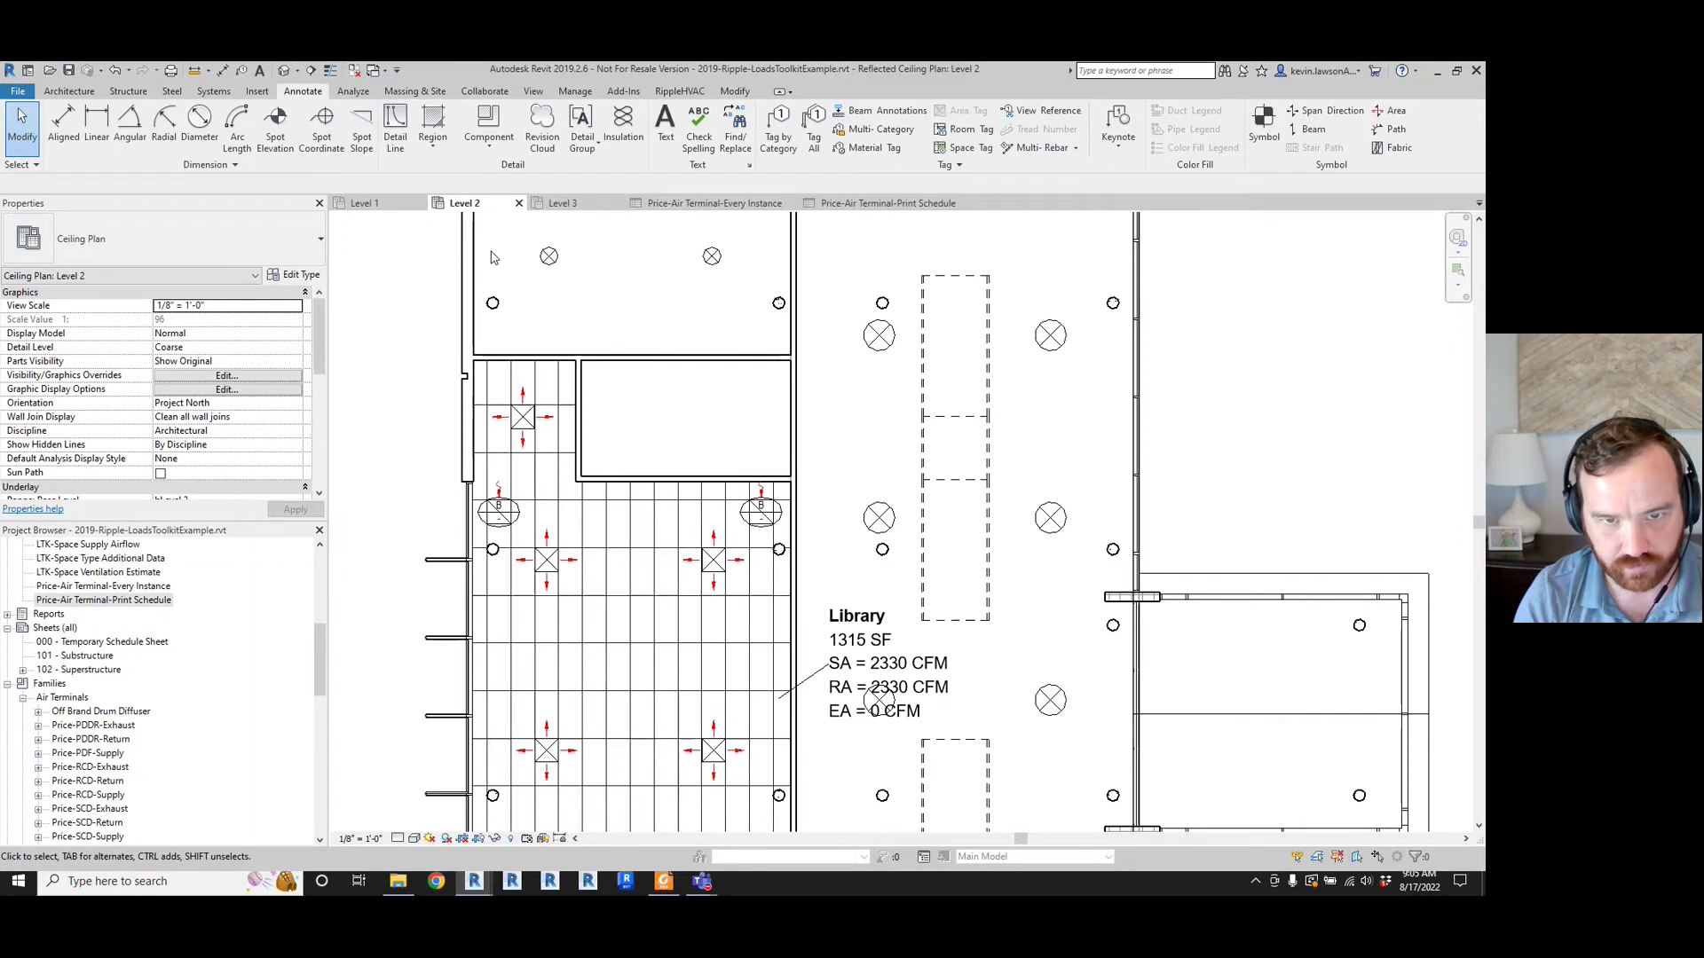
- Tag all remaining untagged air terminals in the Level 2 ceiling plan using the Air Terminal Tag : Show Airflow
scroll(722, 382, up, 1)
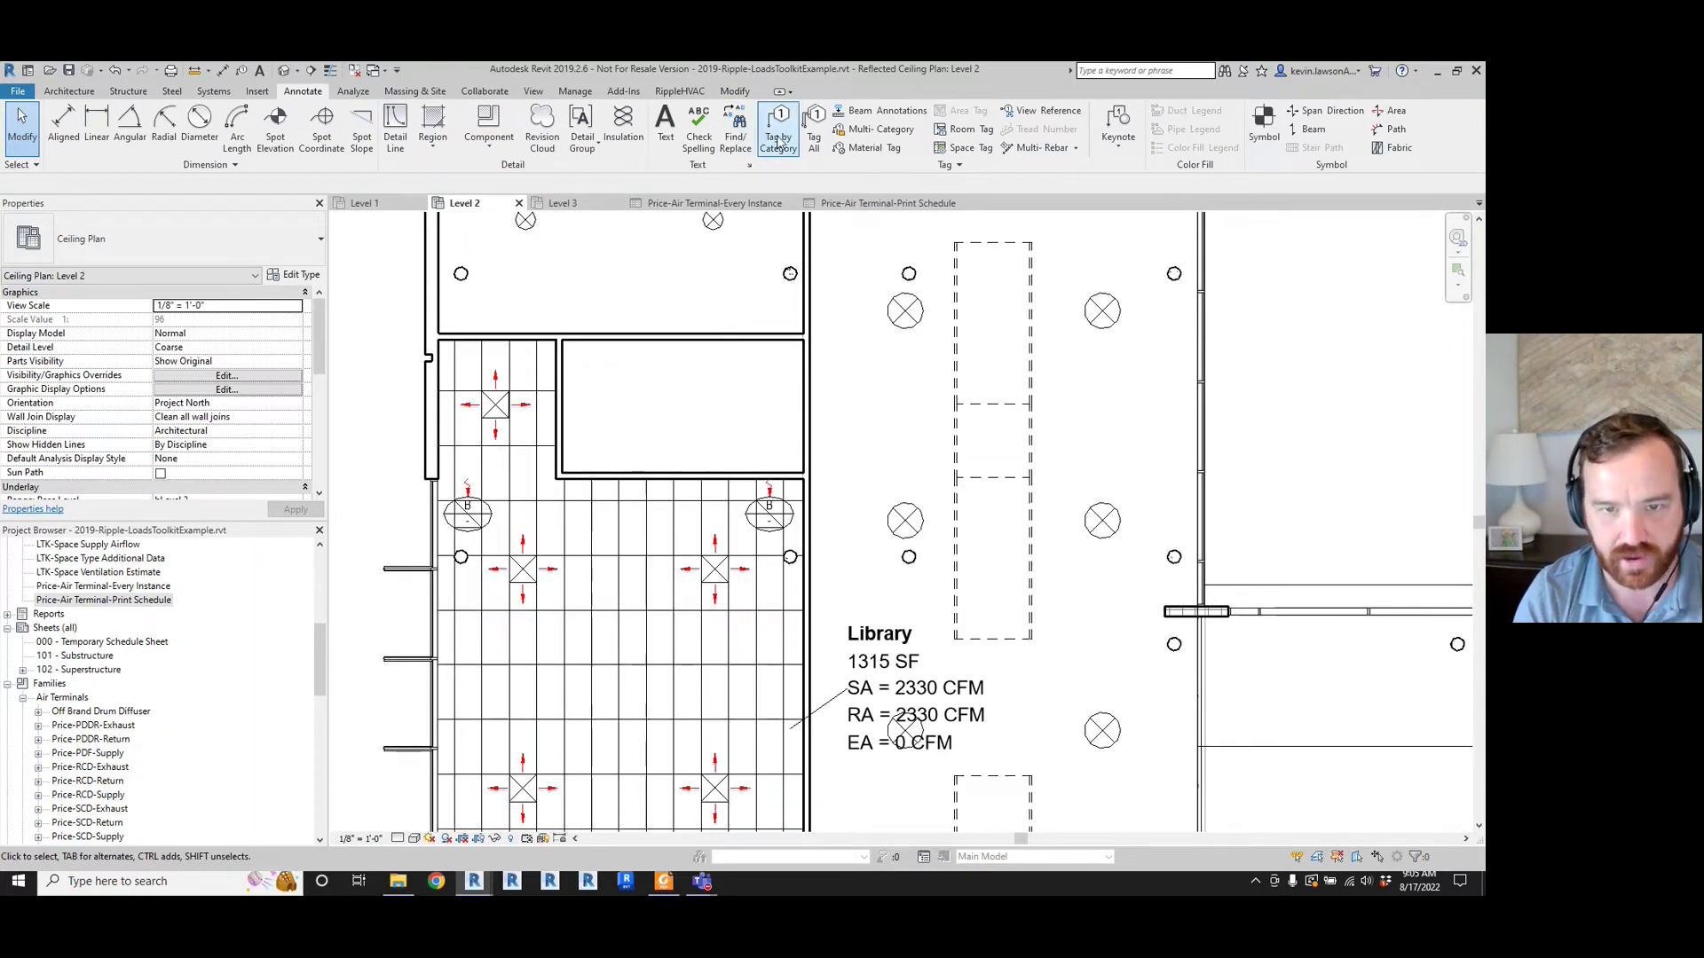
click(812, 135)
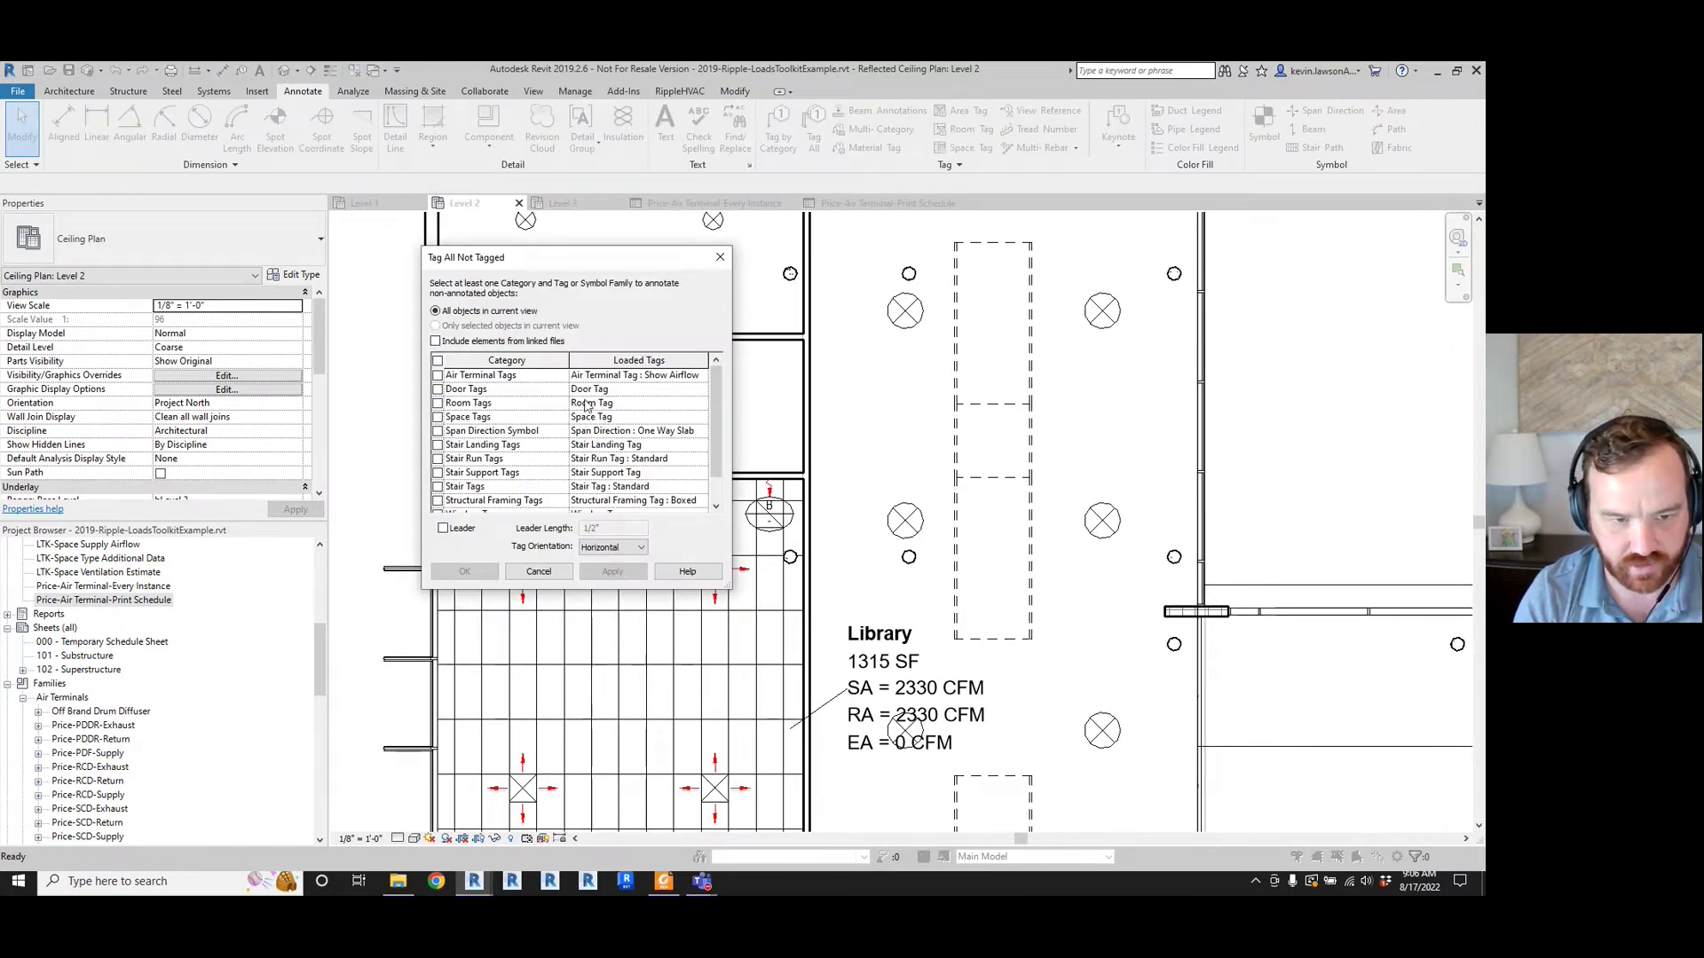
click(438, 376)
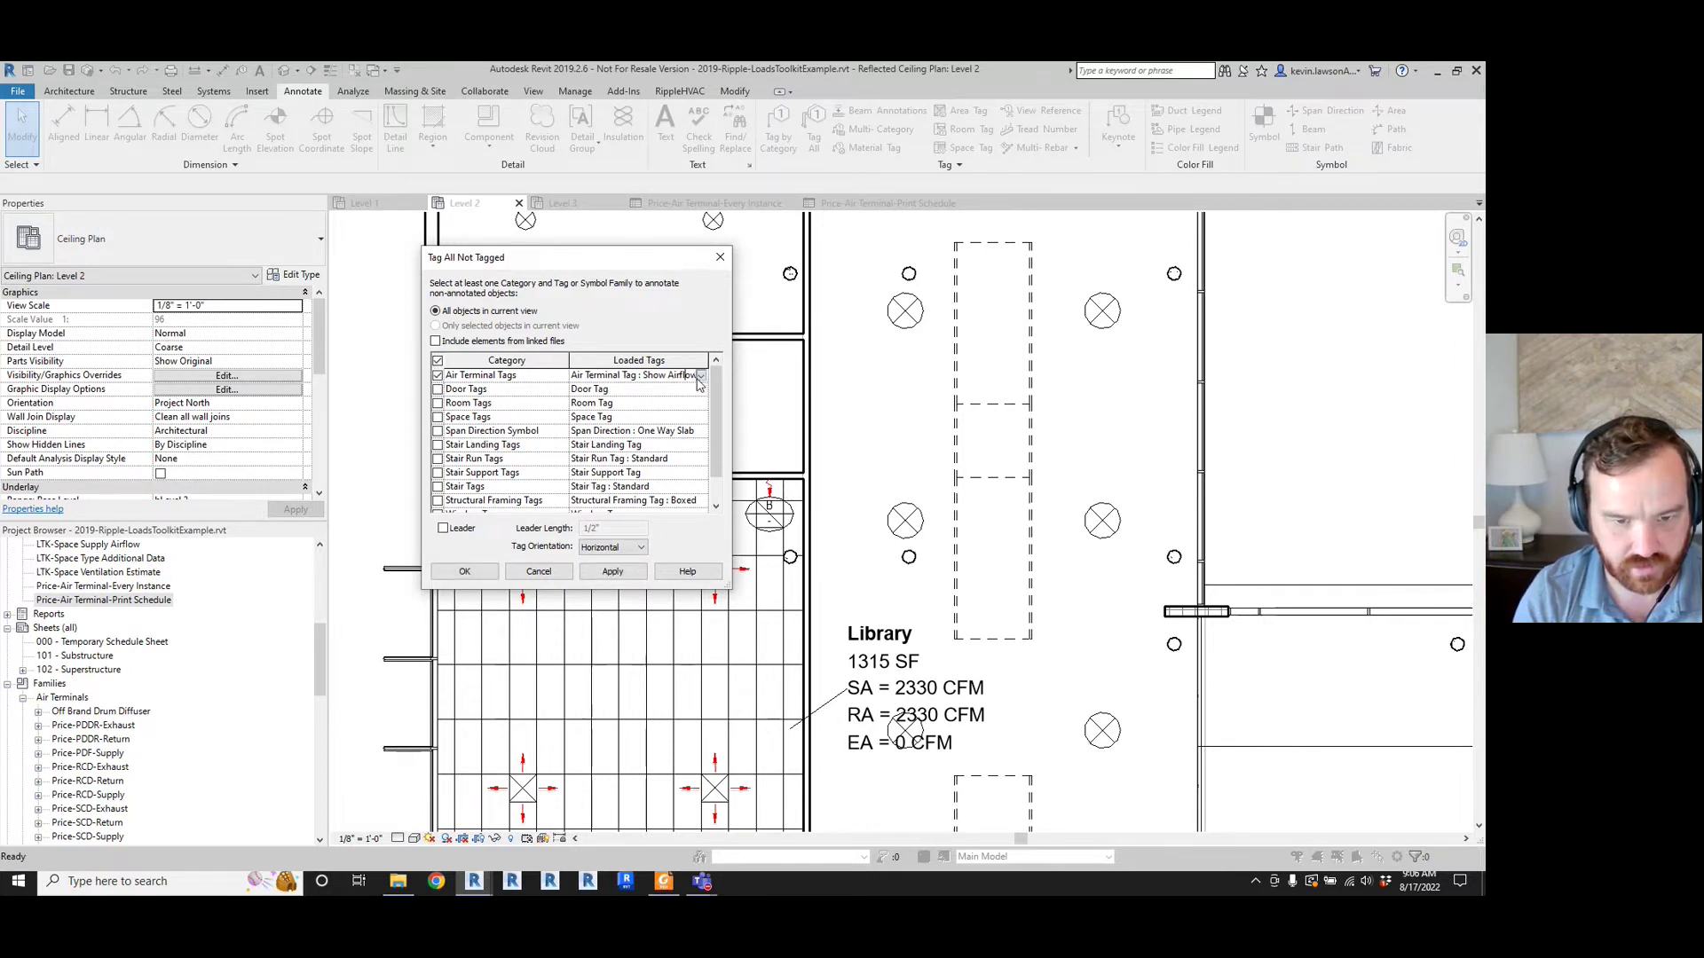
click(701, 377)
click(694, 391)
click(612, 570)
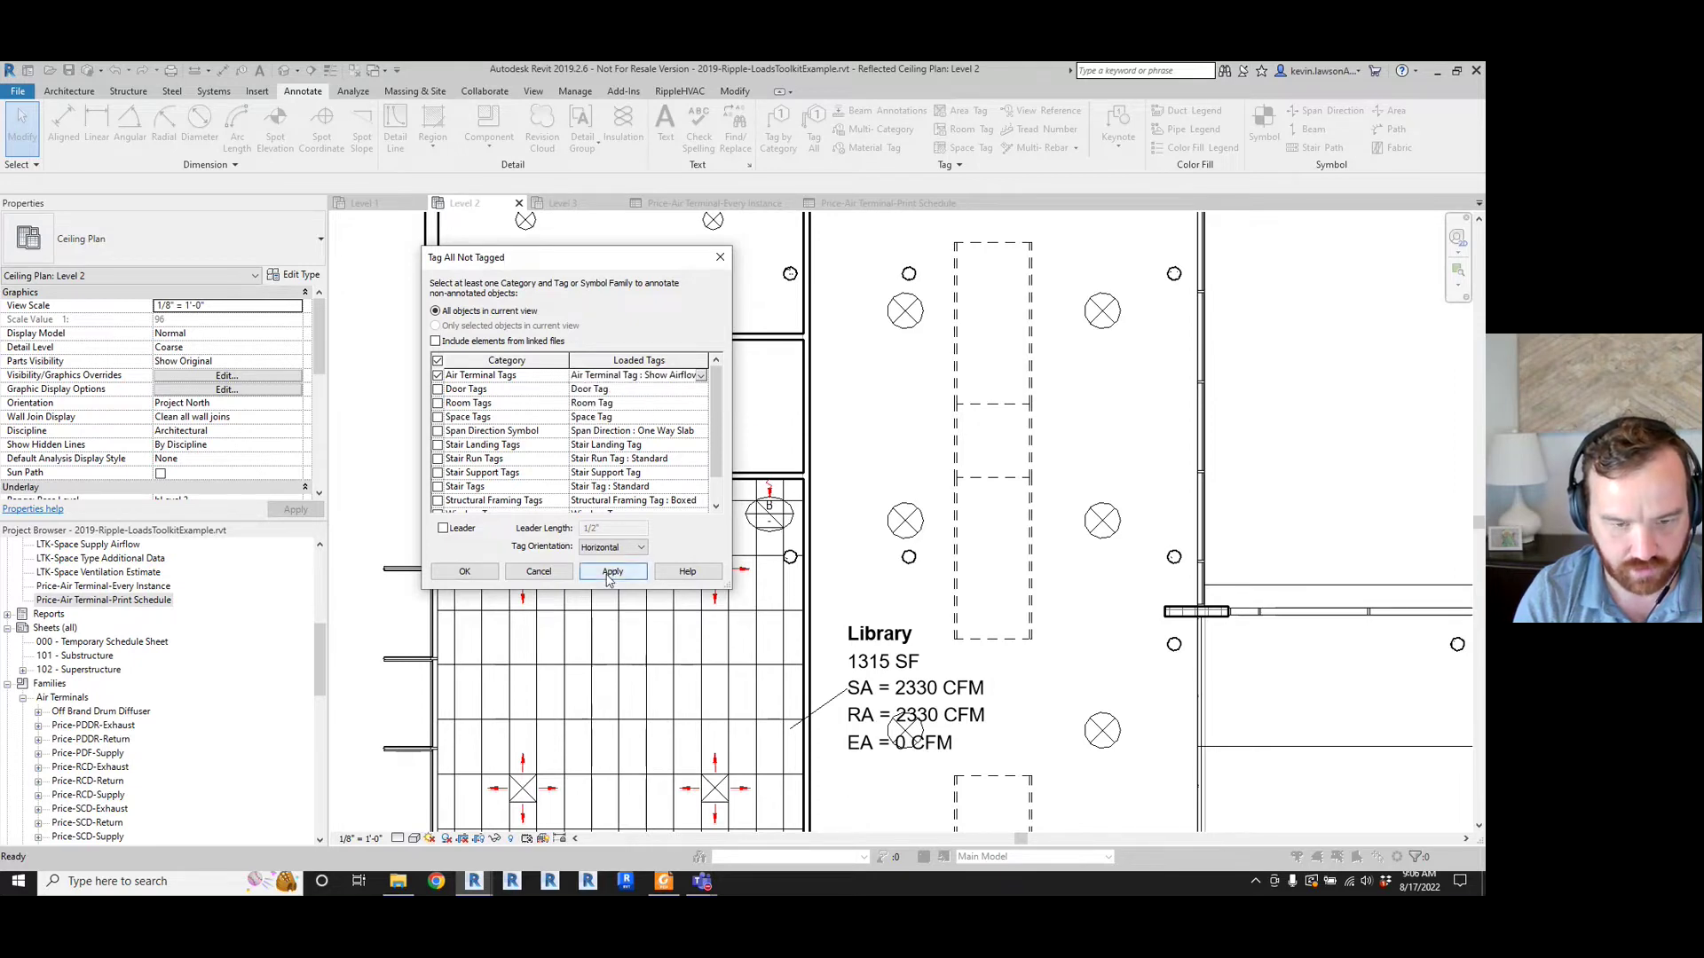
click(476, 578)
- Check the designations on the new airflow tags against the Price-Air Terminal-Print Schedule, and return to the Level 2 plan
scroll(407, 389, down, 1)
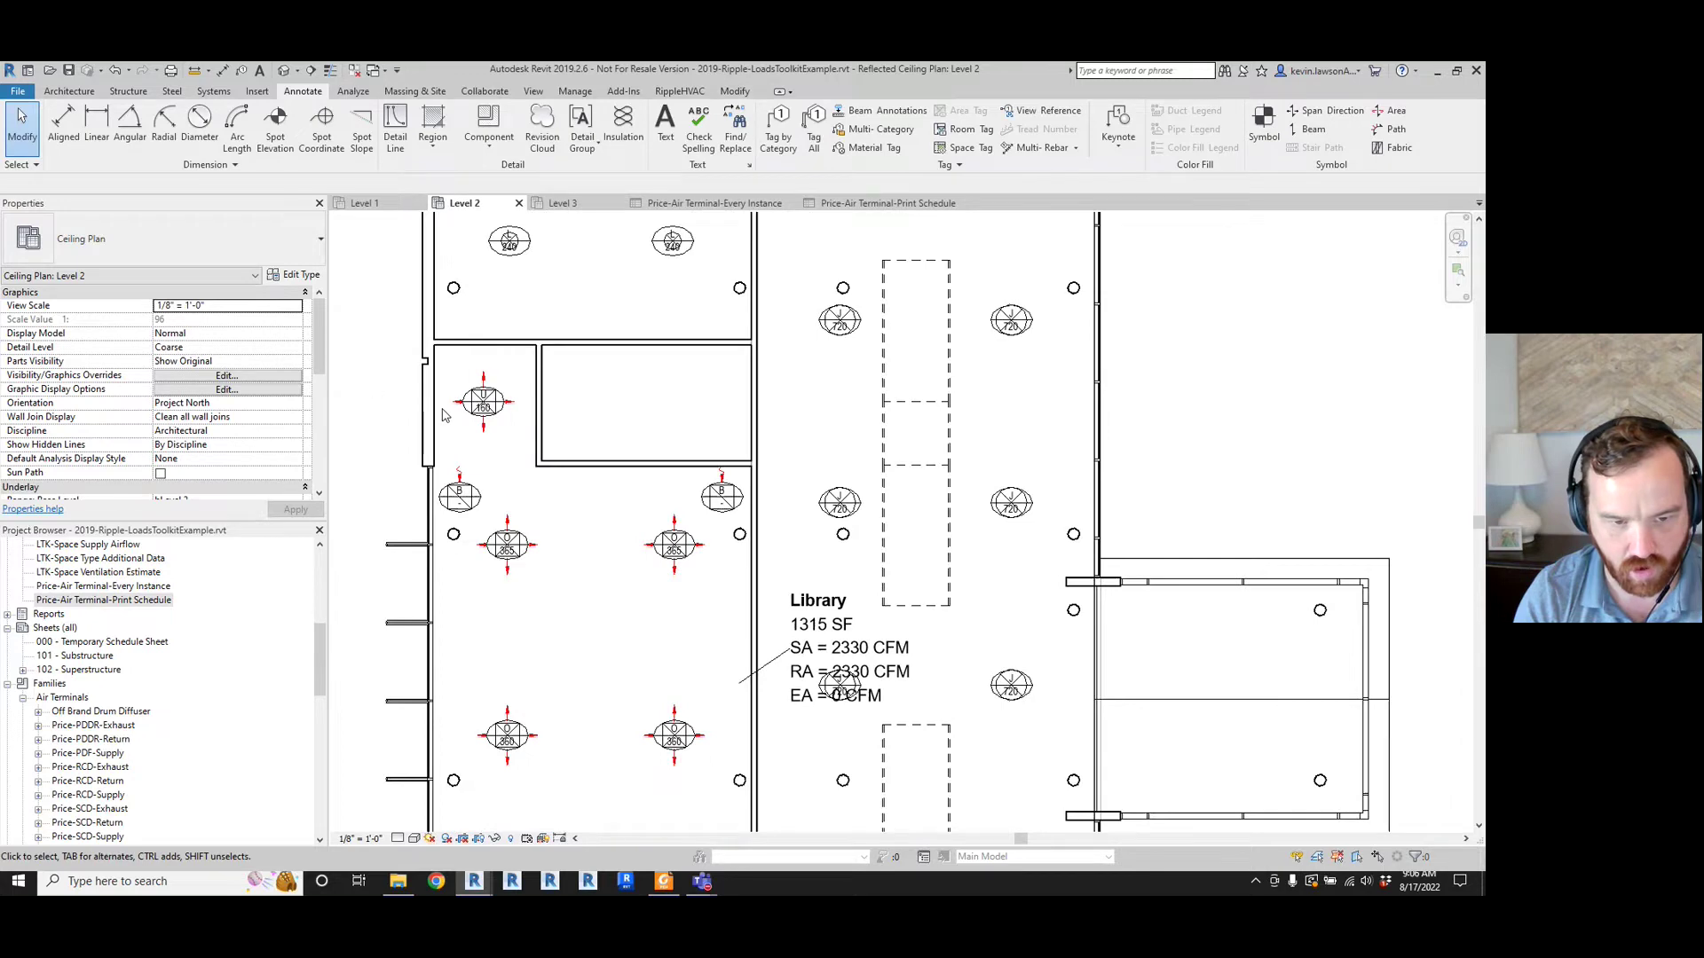
scroll(622, 266, up, 3)
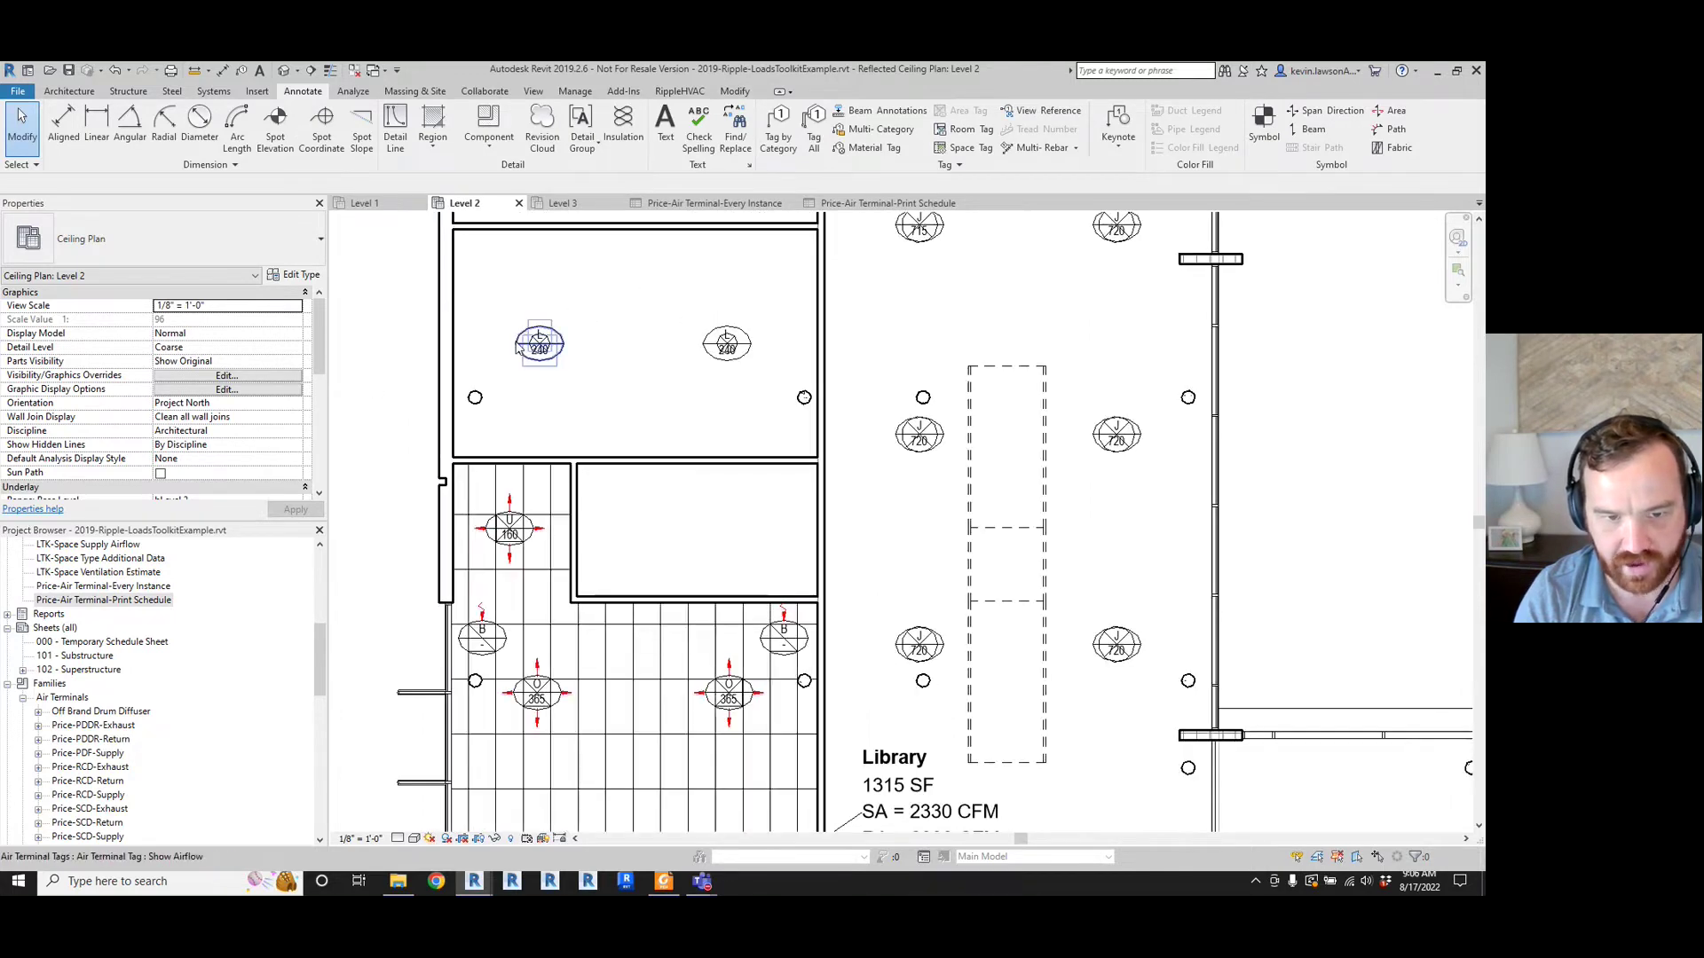
click(860, 211)
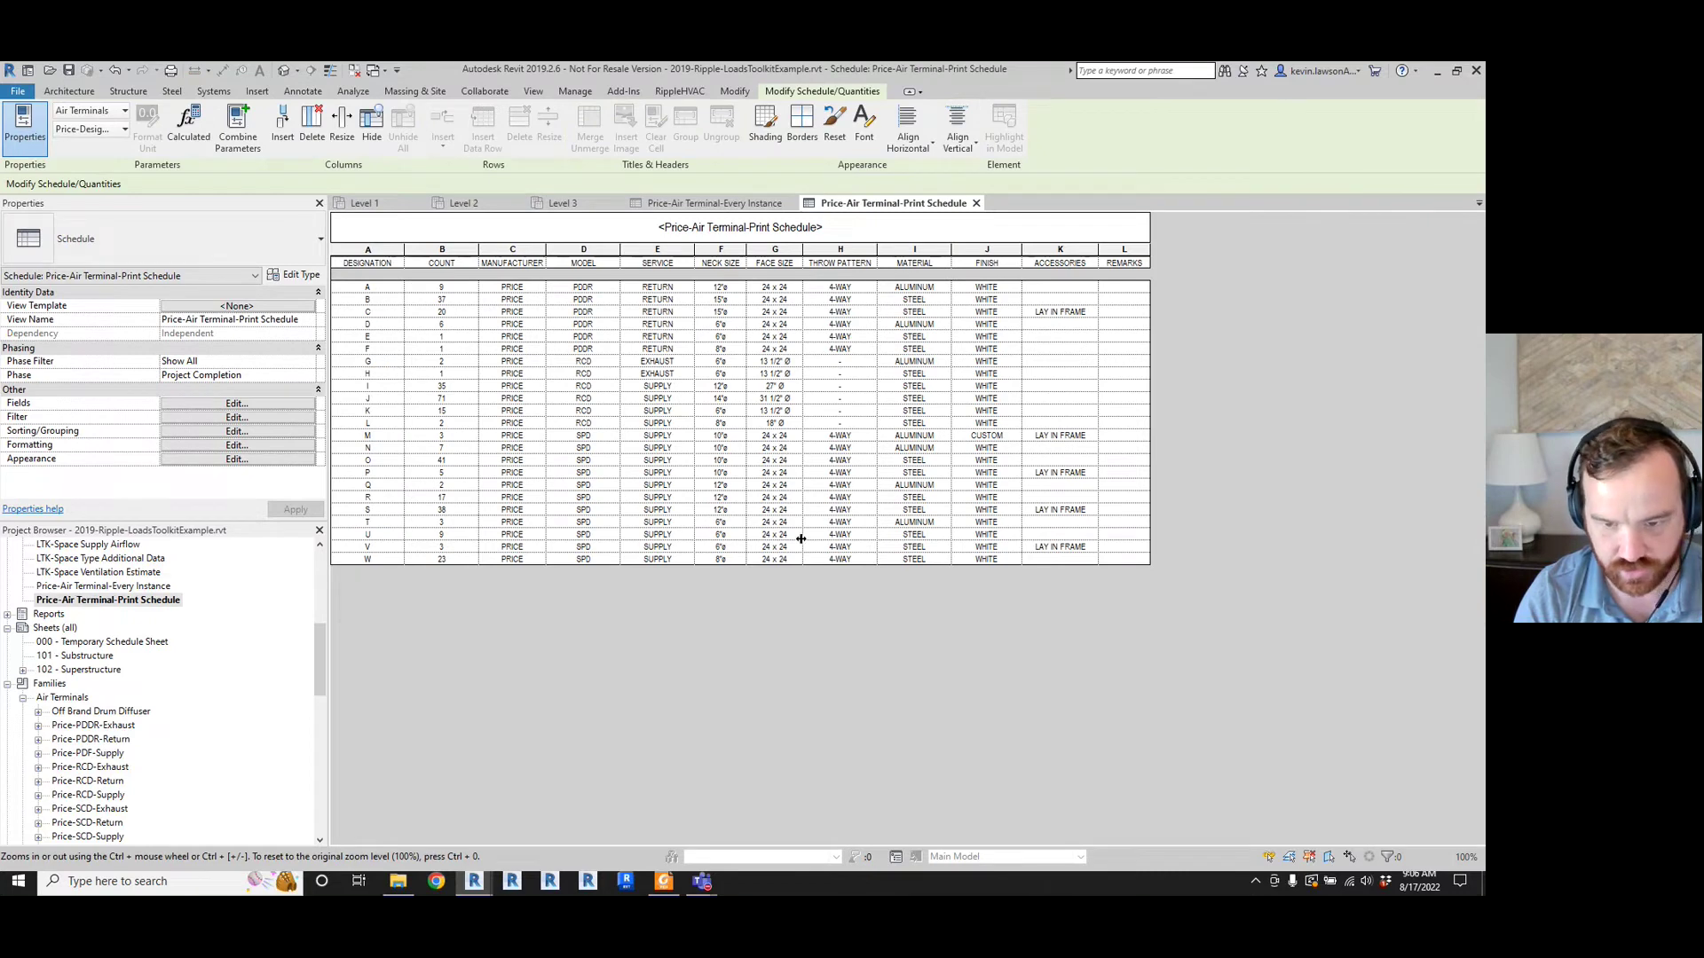
click(474, 204)
- Select all Show Airflow tags visible in the view and move them together diagonally down and right, off their air terminals
scroll(540, 637, down, 2)
middle_drag(539, 636, 558, 476)
scroll(558, 477, up, 2)
click(556, 453)
right_click(556, 448)
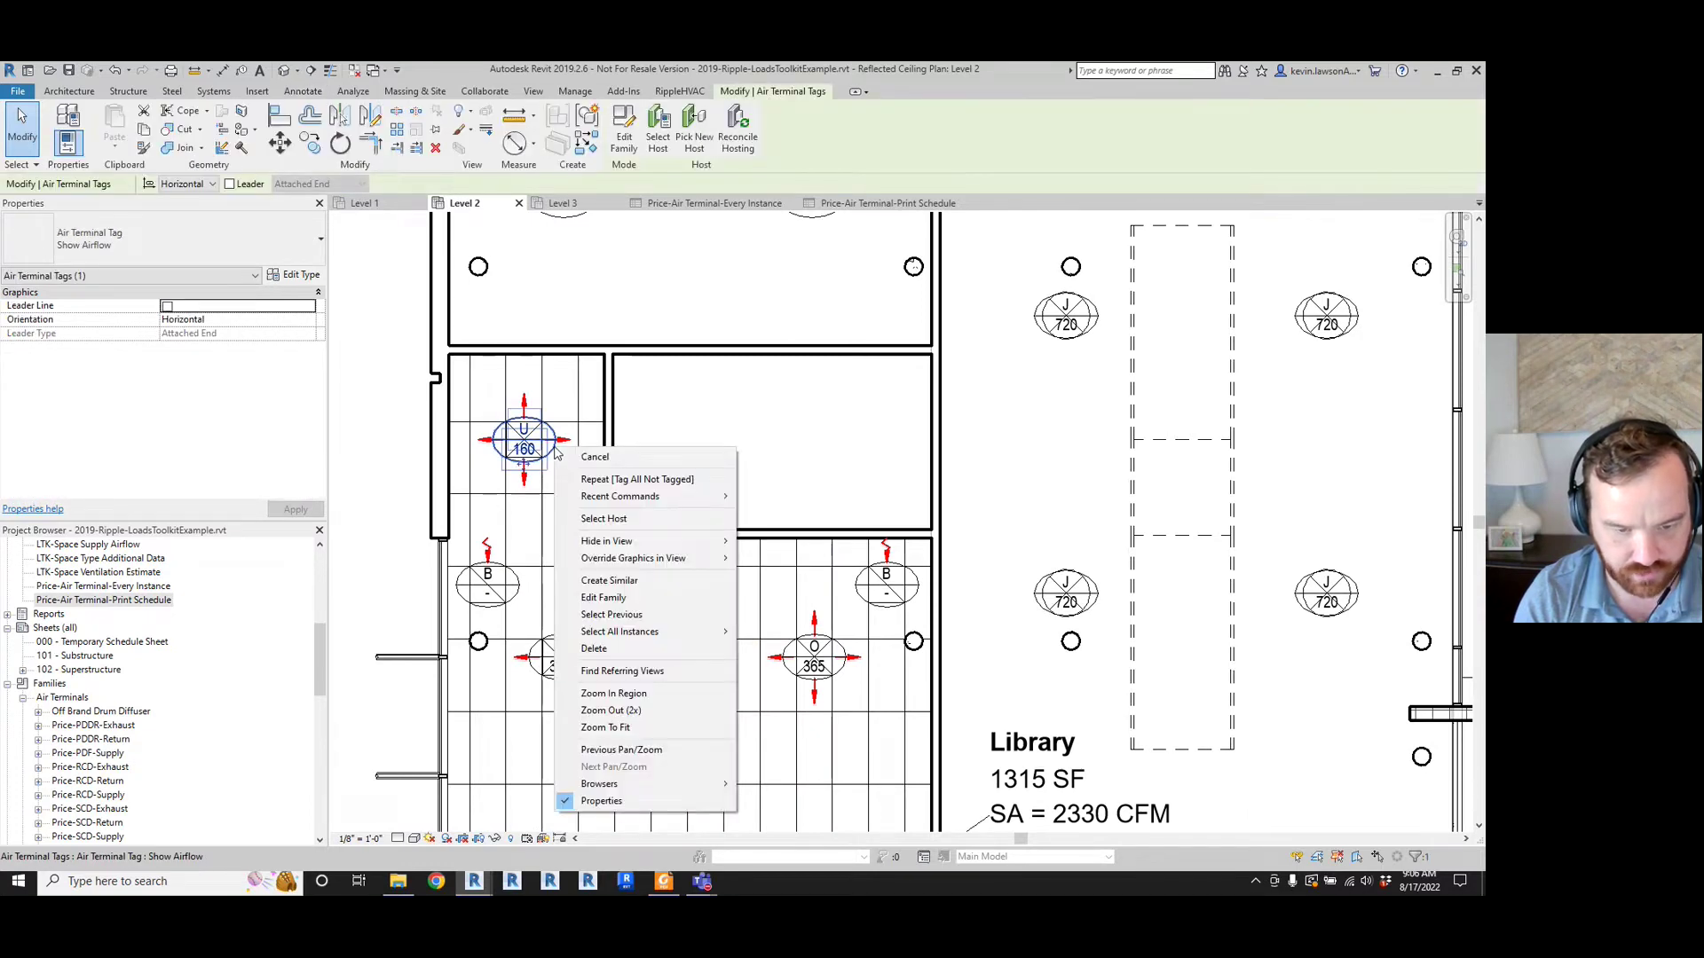
mouse_move(689, 636)
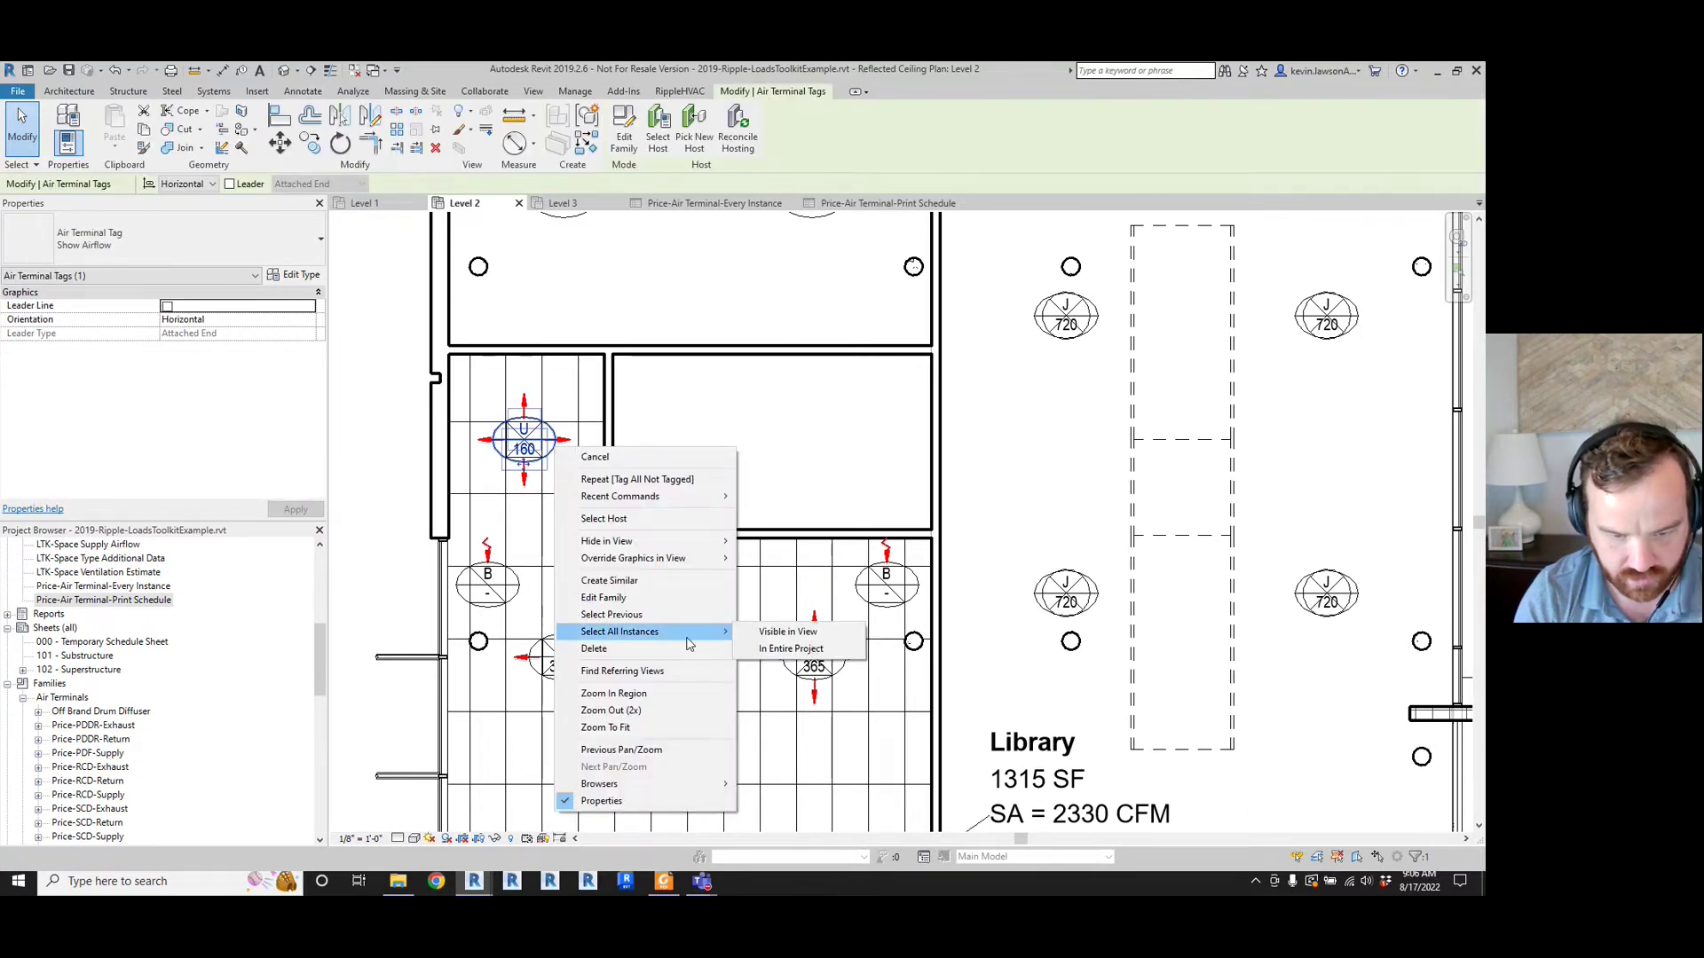
click(798, 632)
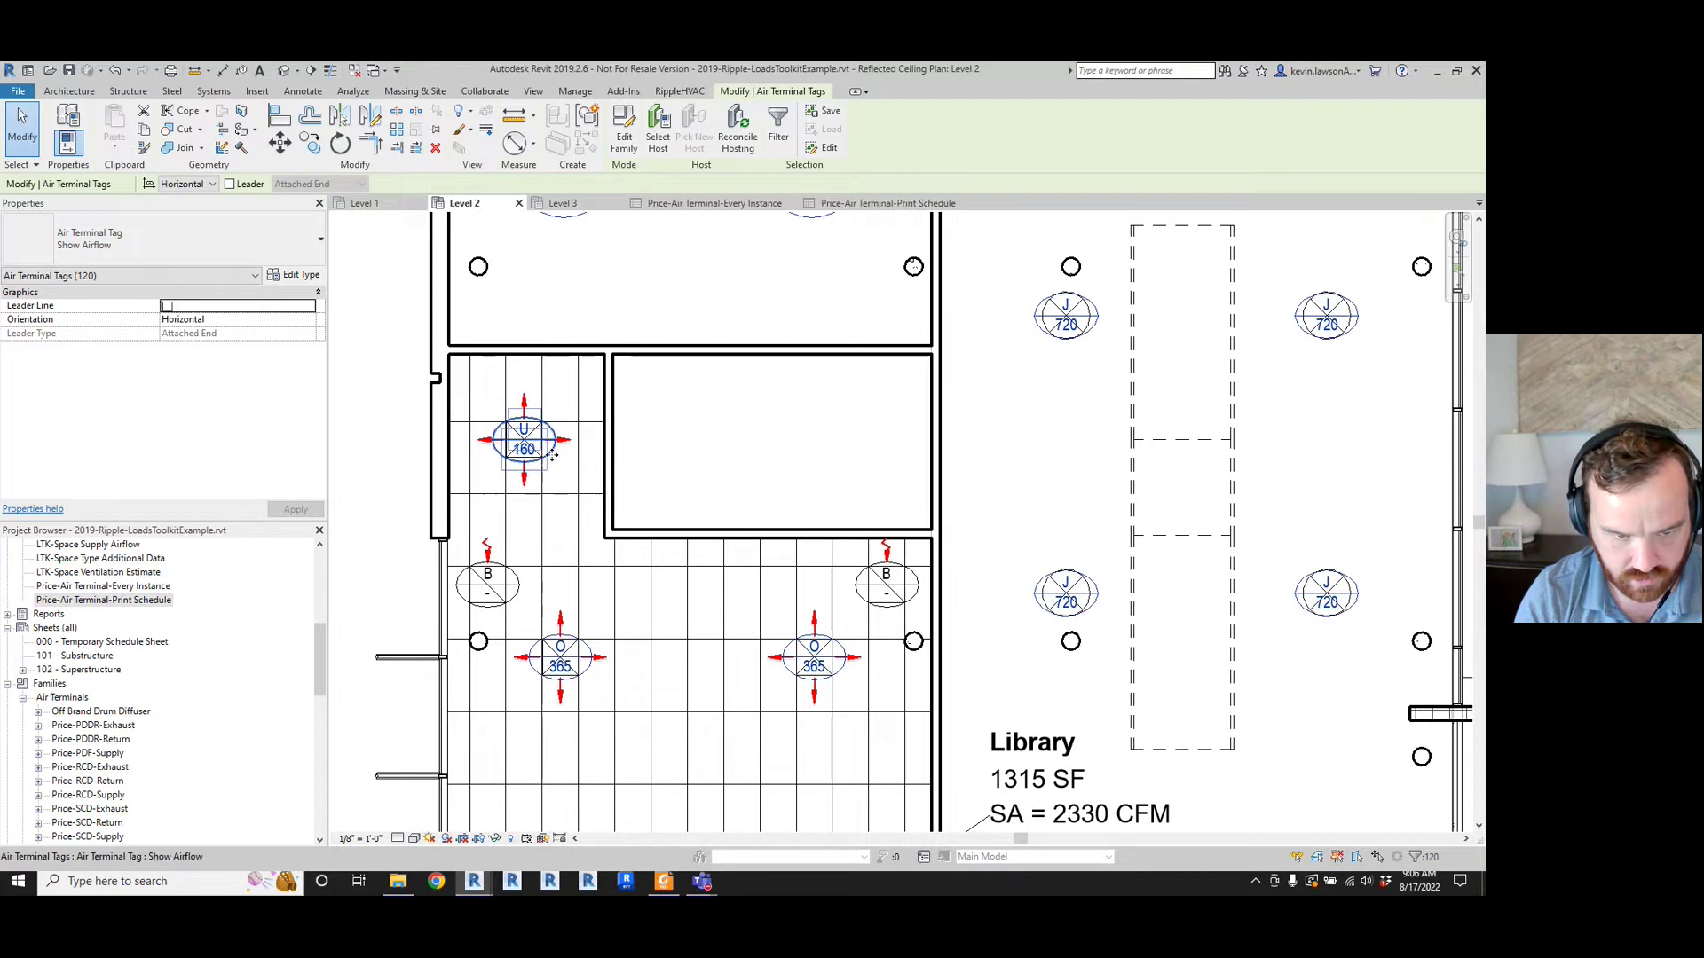
drag(582, 498, 547, 447)
- Select all visible Show Dash Instead of Airflow tags and move them together to the right of their return air terminals
click(520, 626)
right_click(516, 590)
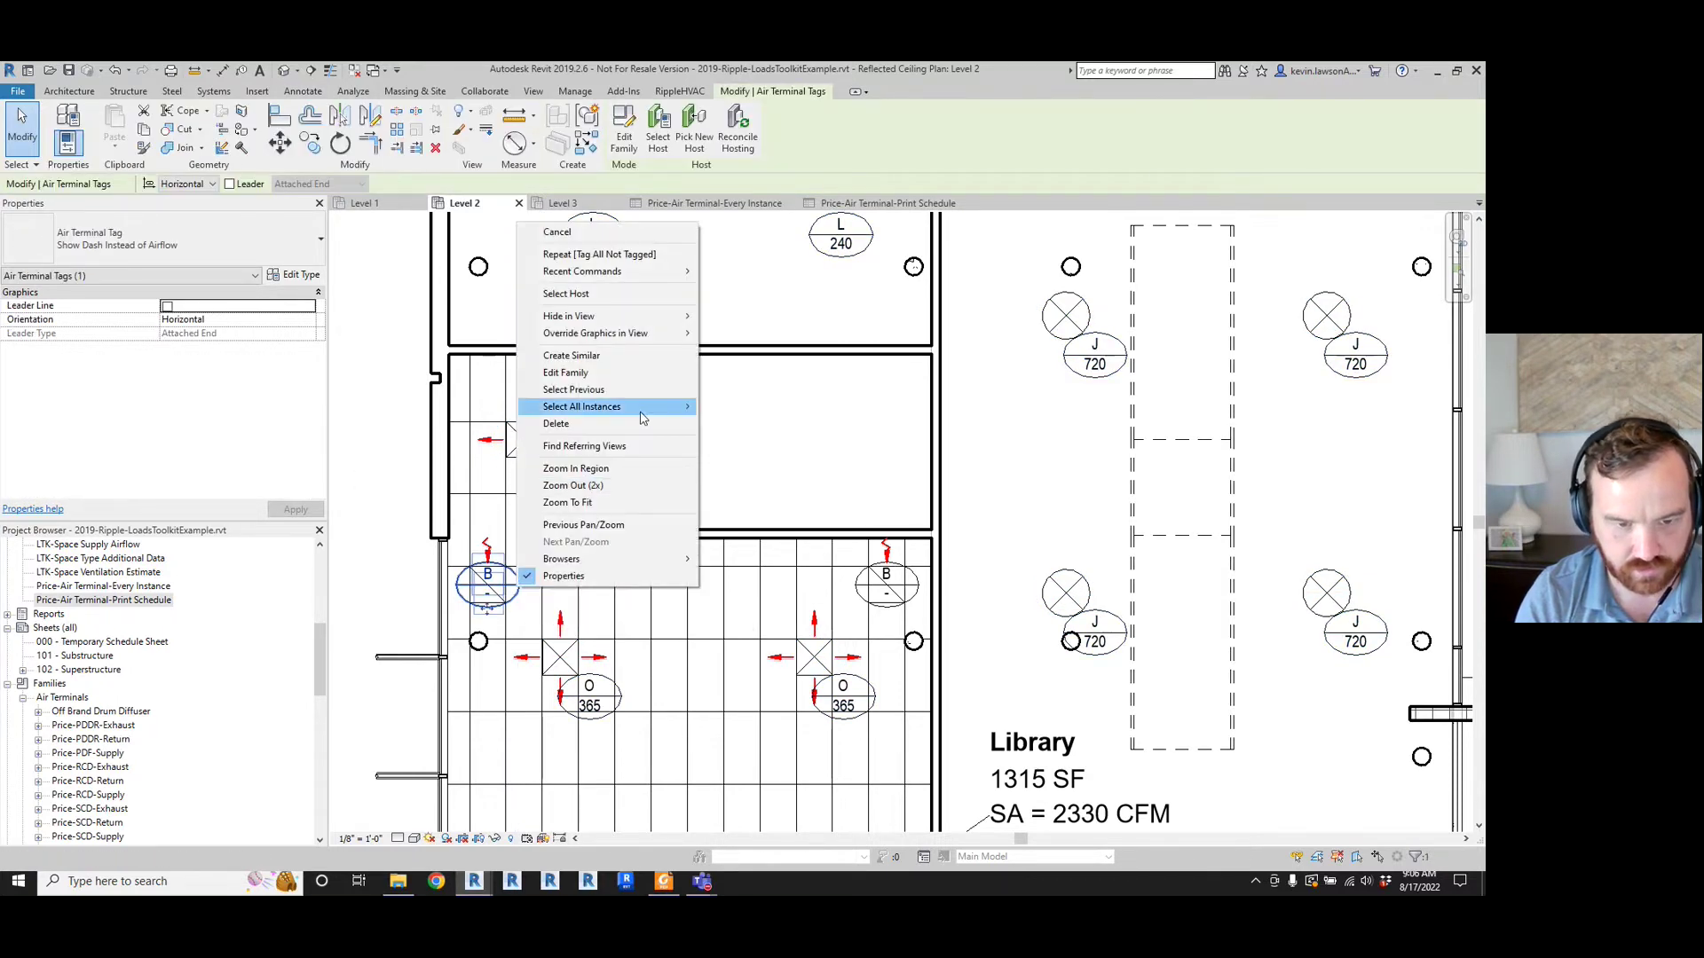
mouse_move(632, 408)
click(734, 408)
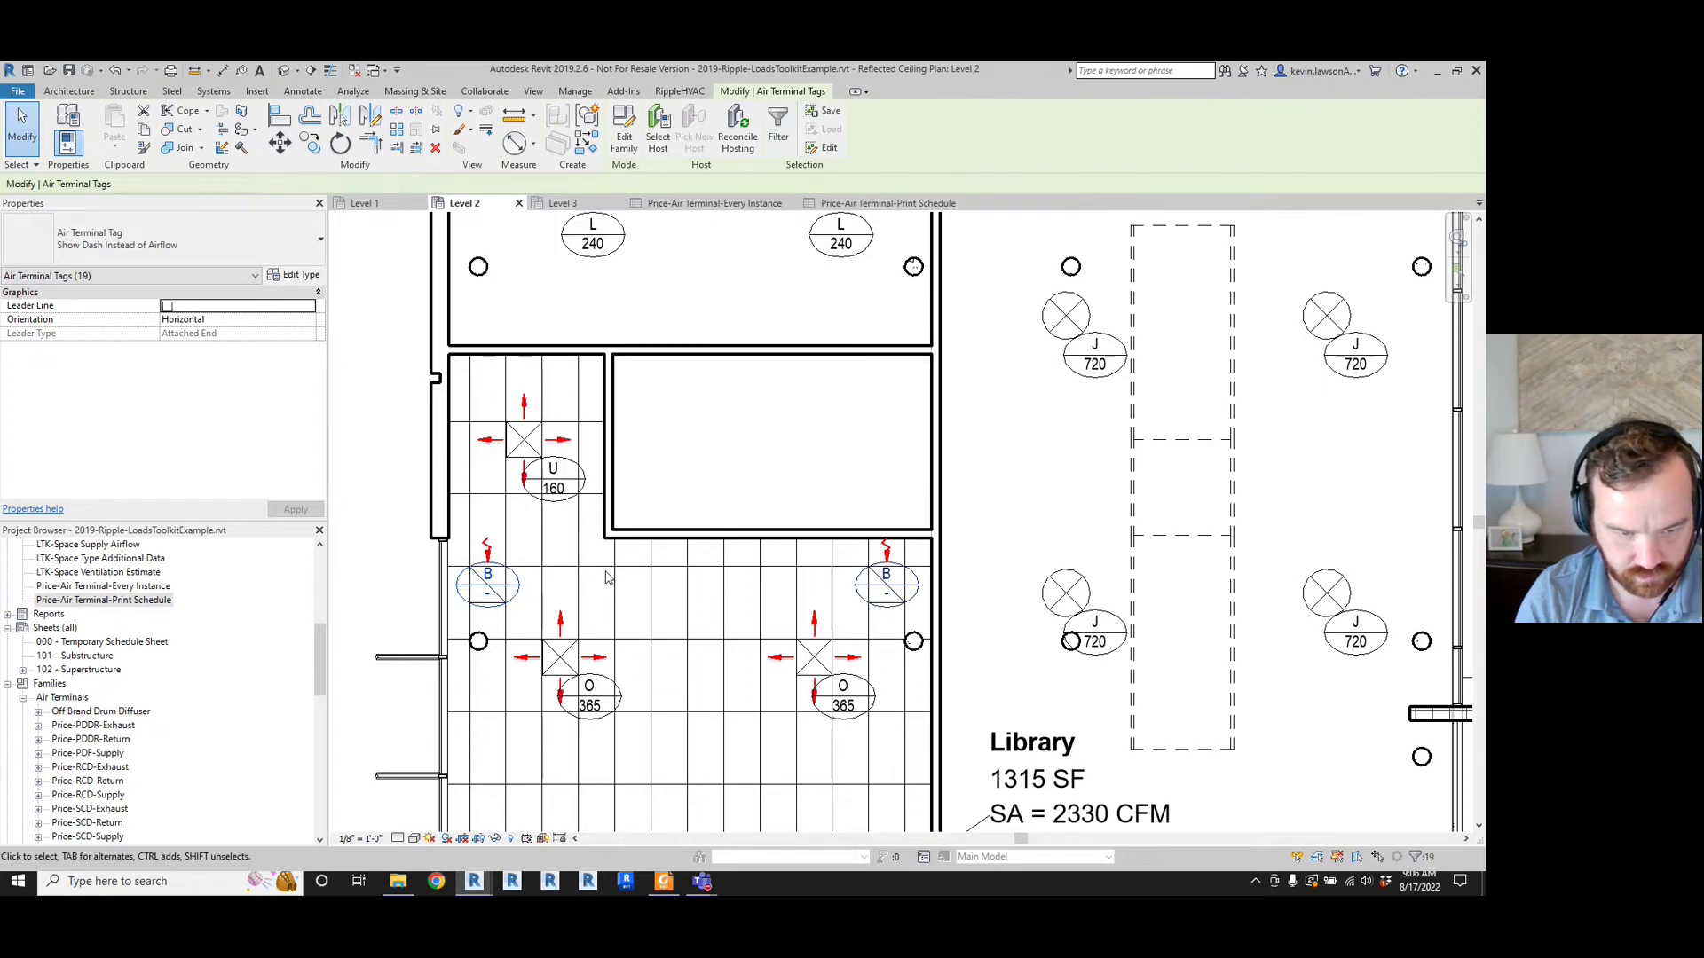
drag(549, 587, 571, 593)
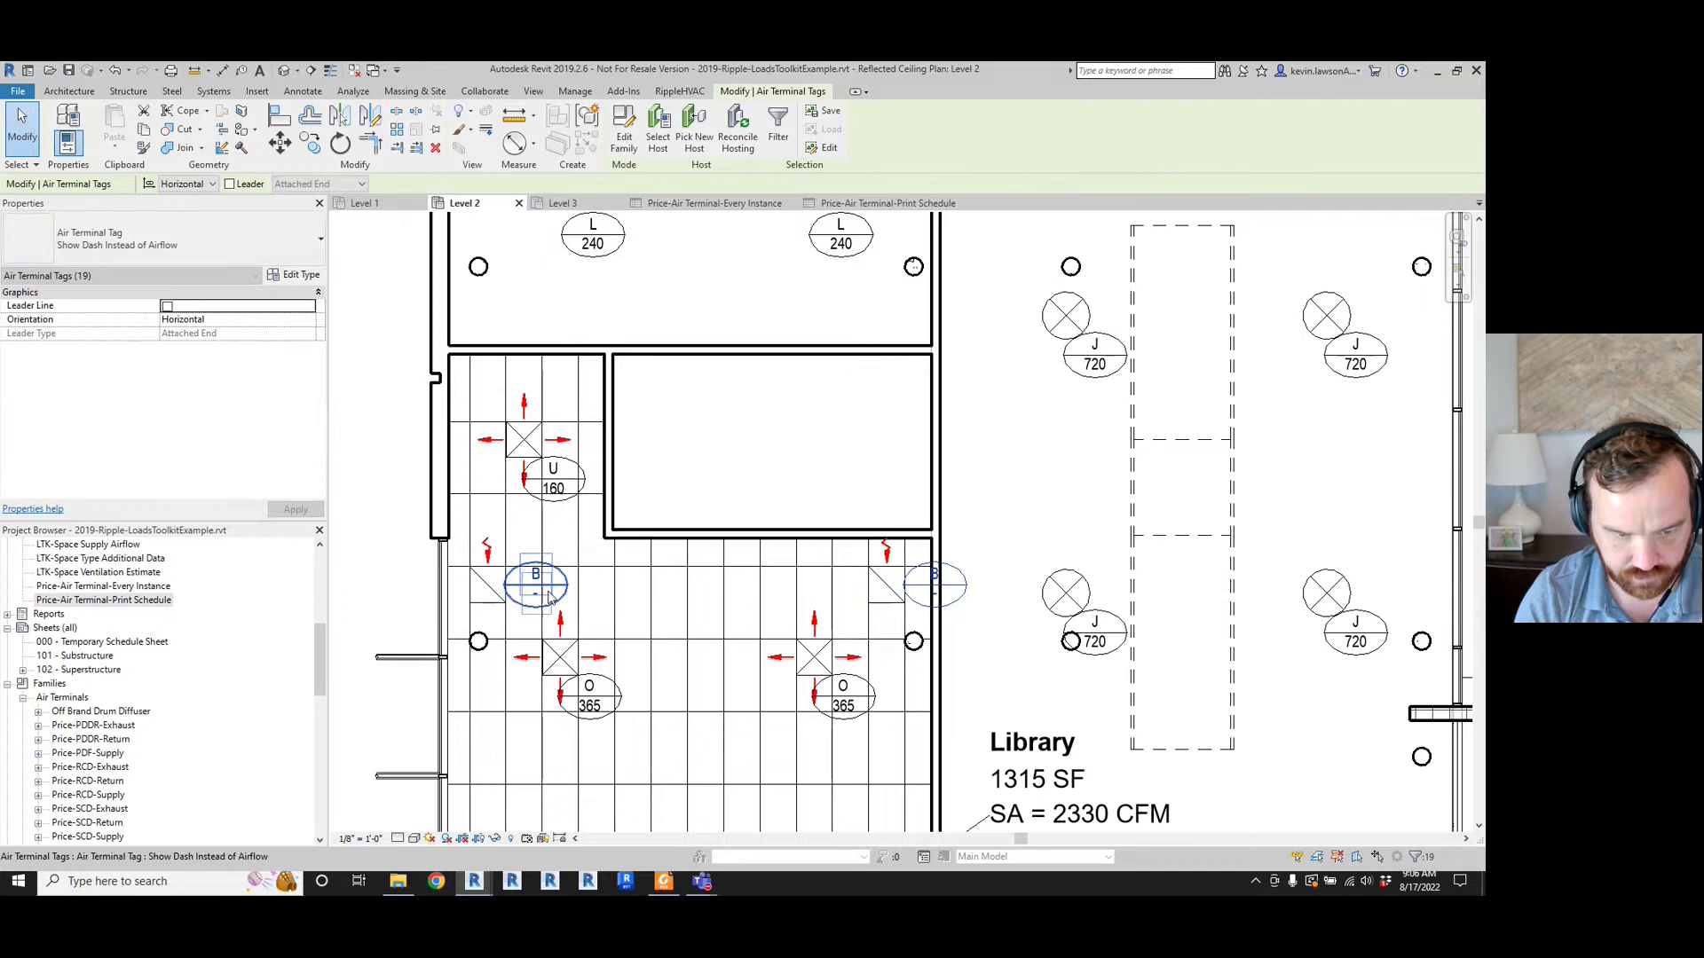
click(370, 536)
- Examine the repositioned air terminal tags in the Library and across the rest of the Level 2 ceiling plan
scroll(452, 361, down, 1)
scroll(481, 362, down, 2)
scroll(605, 549, down, 3)
scroll(603, 310, up, 2)
scroll(591, 488, down, 1)
middle_drag(523, 225, 461, 284)
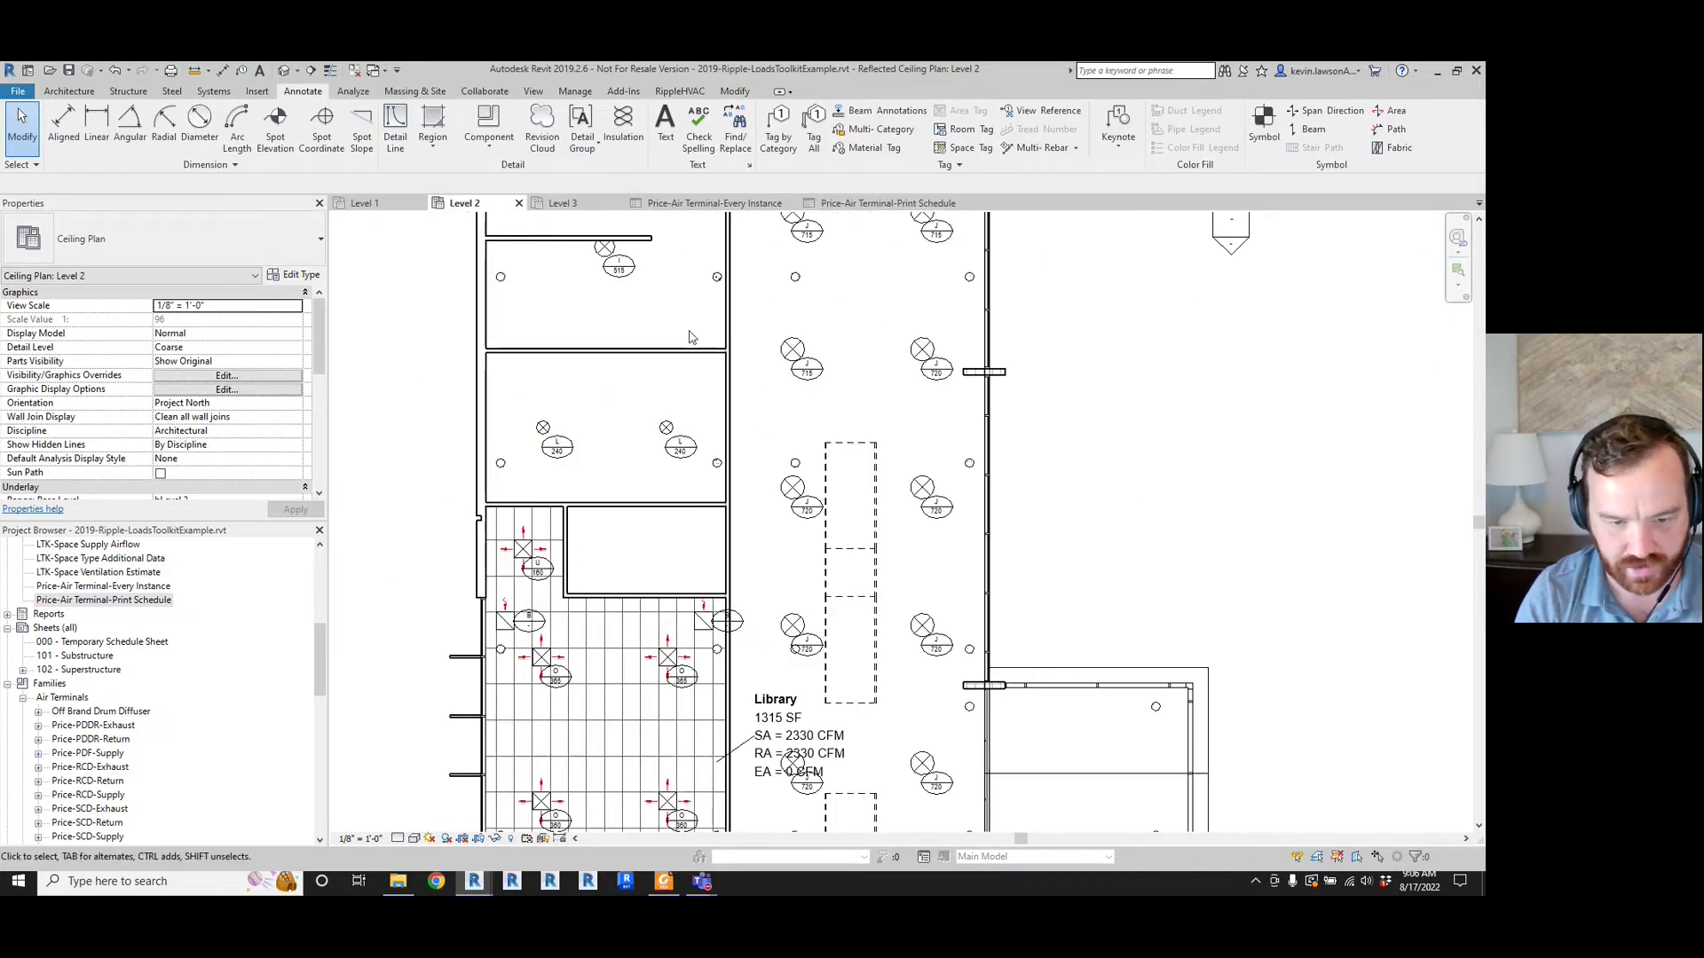
scroll(647, 696, down, 3)
scroll(607, 739, up, 5)
scroll(607, 738, up, 2)
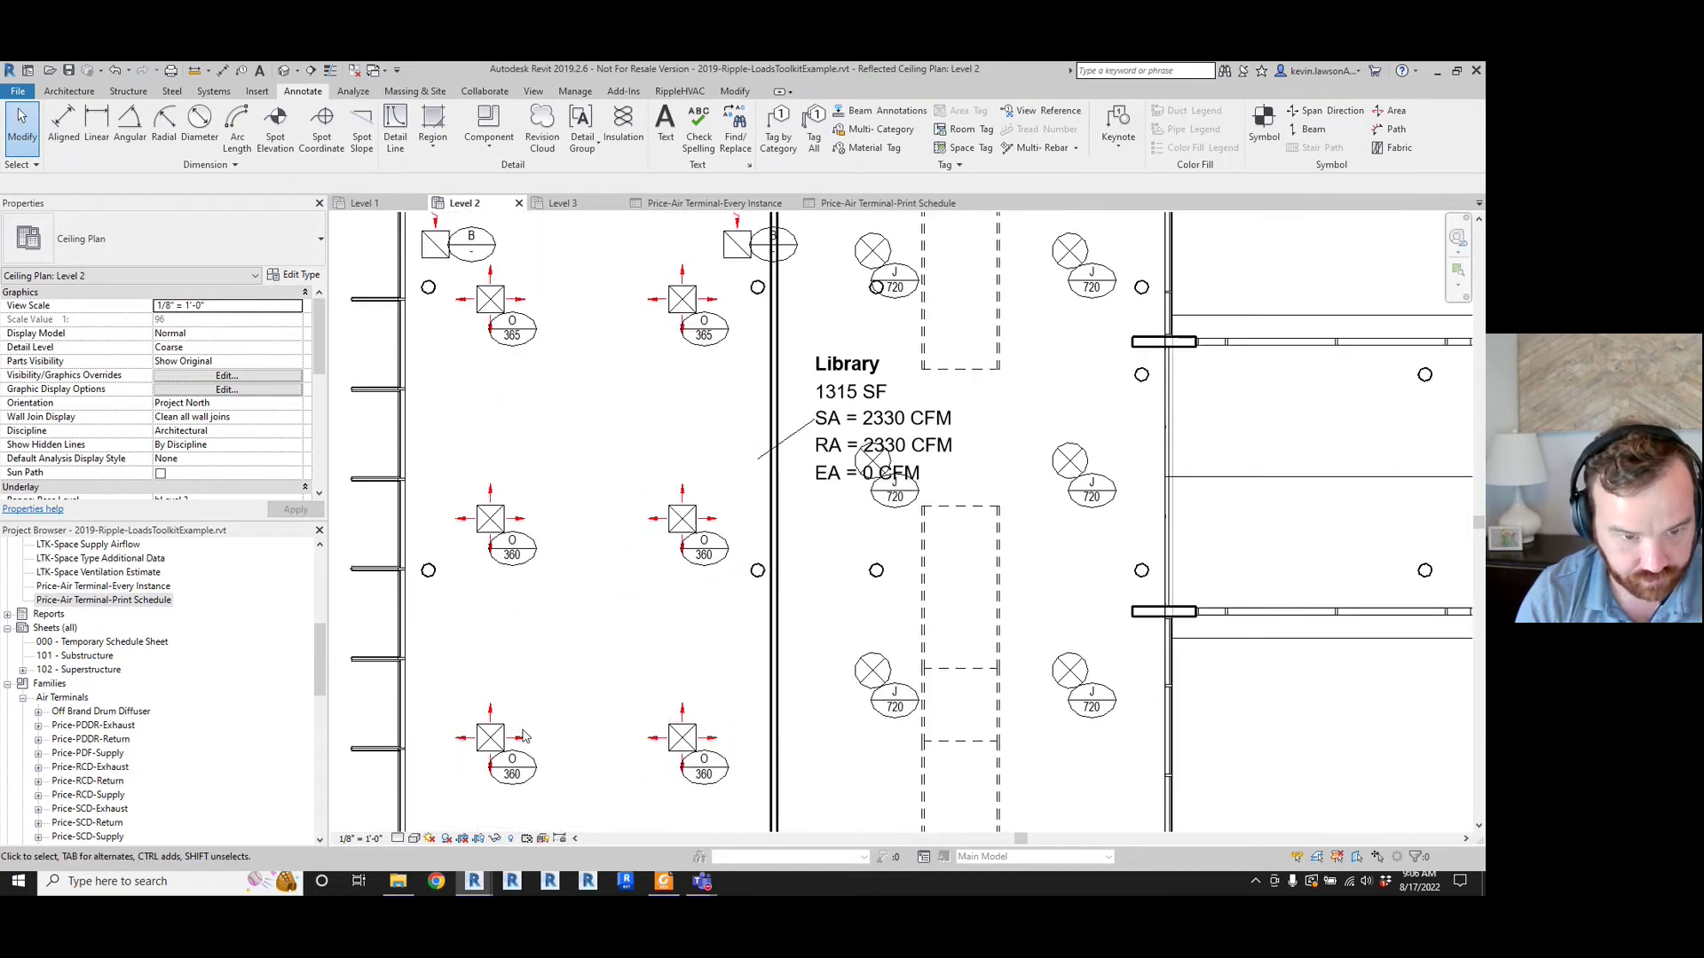
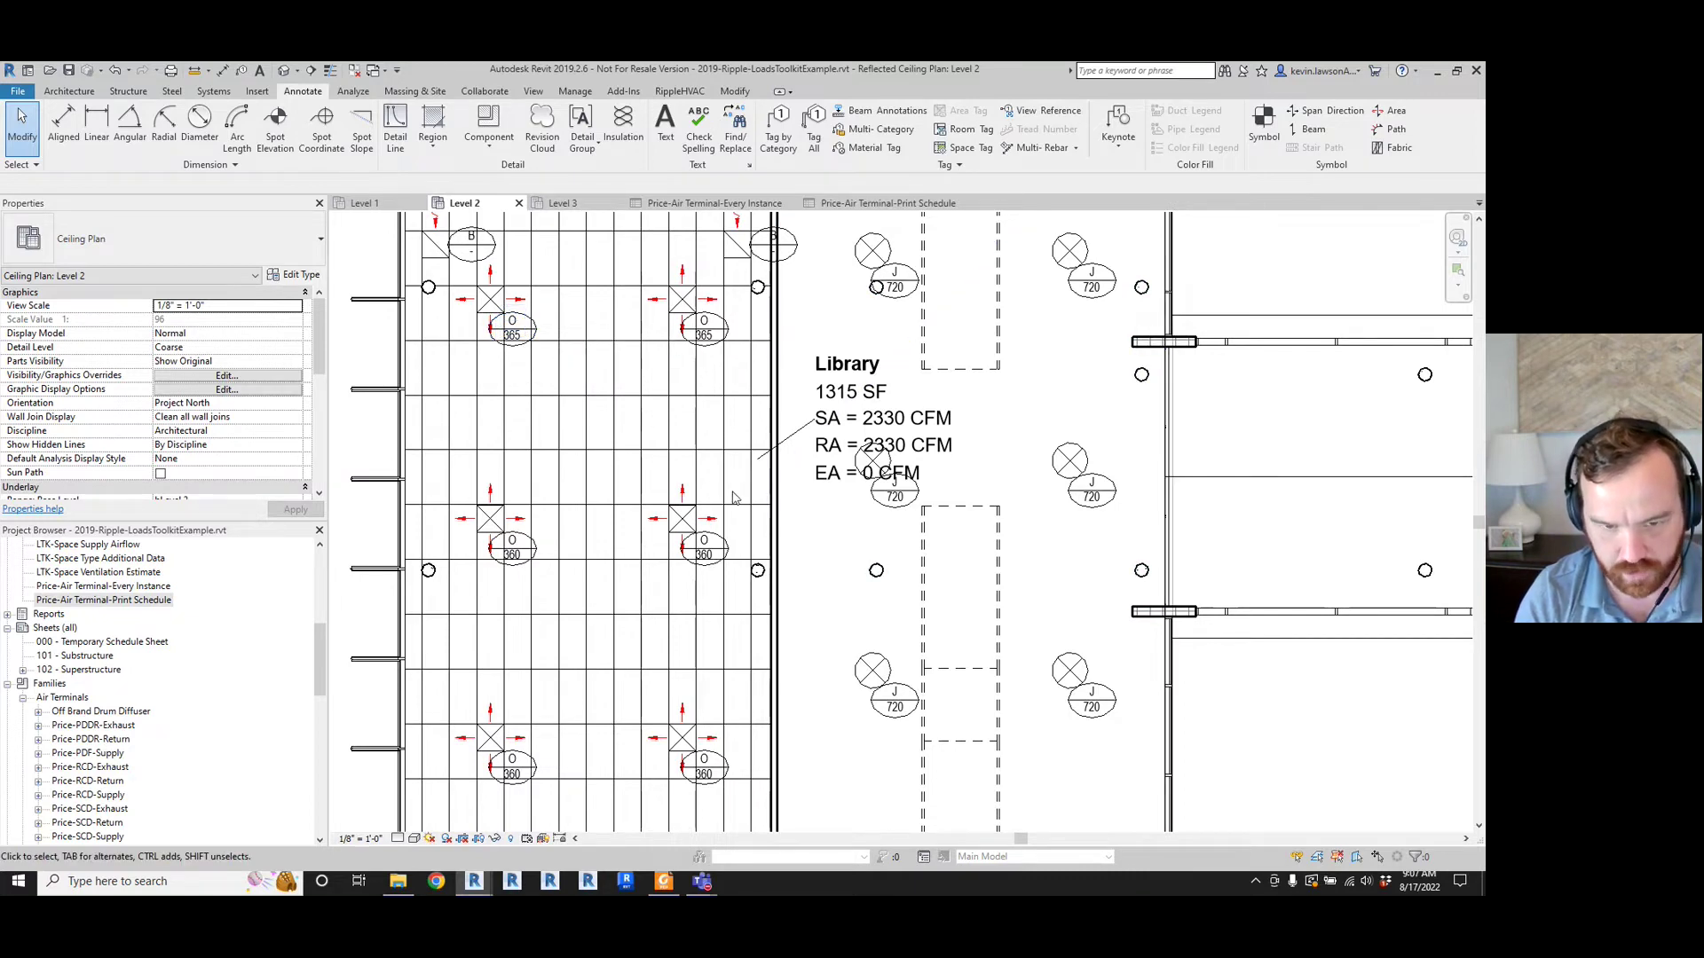
scroll(696, 333, down, 3)
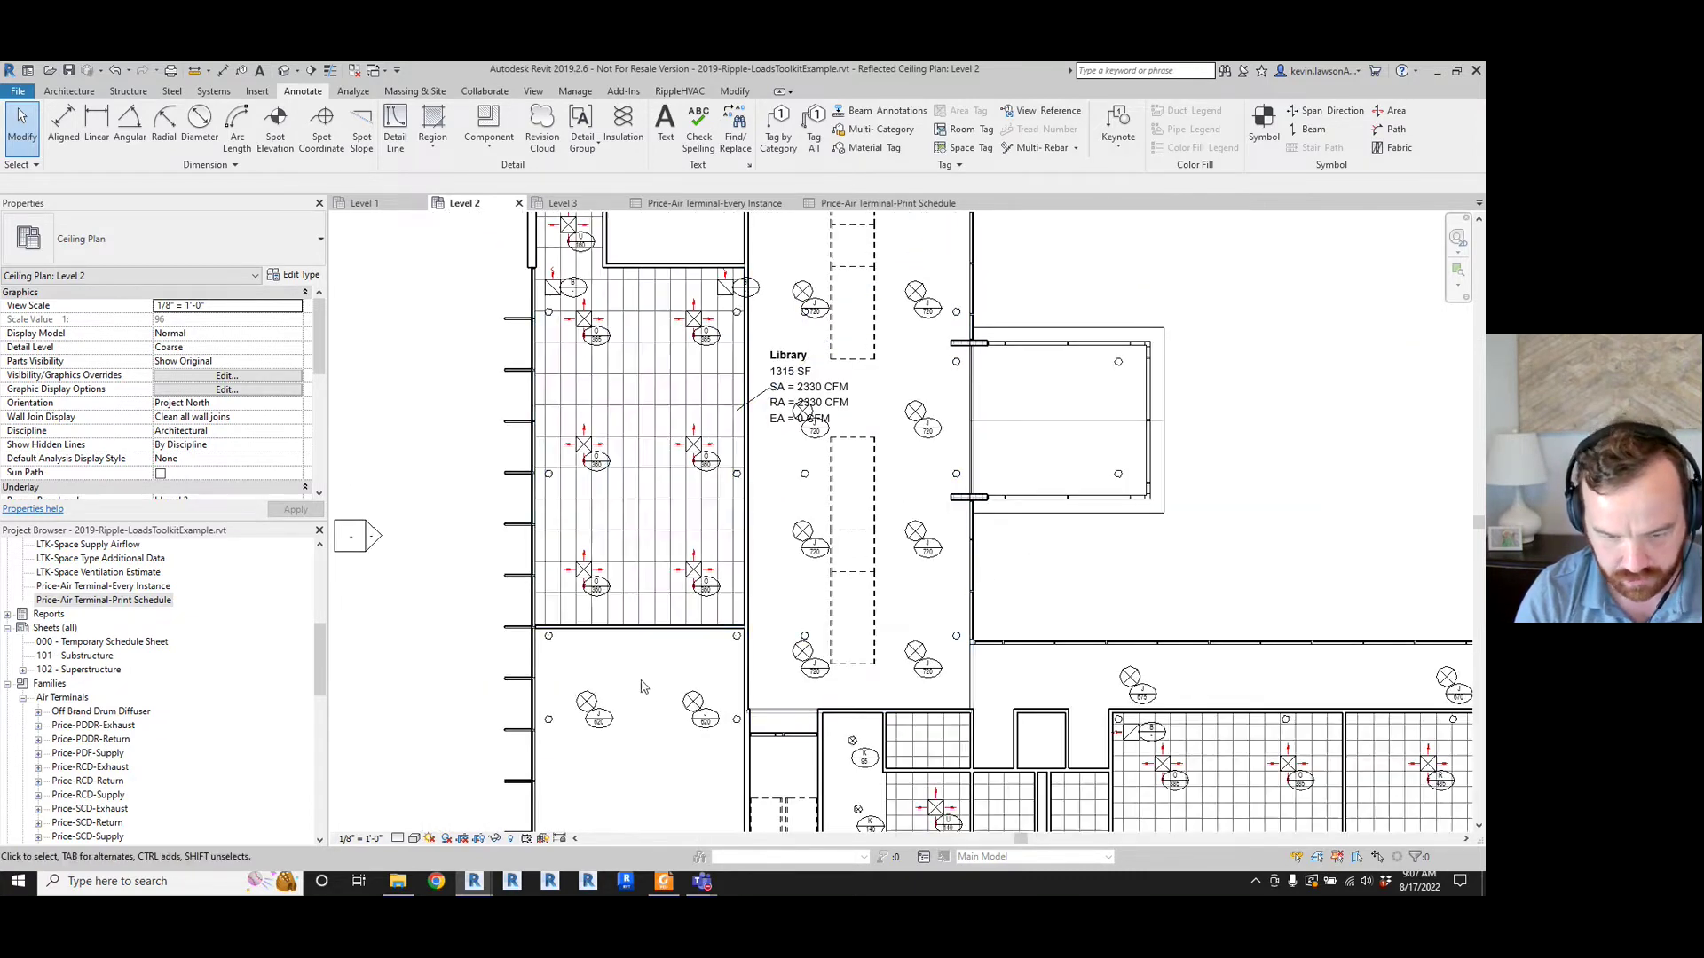
scroll(642, 686, down, 3)
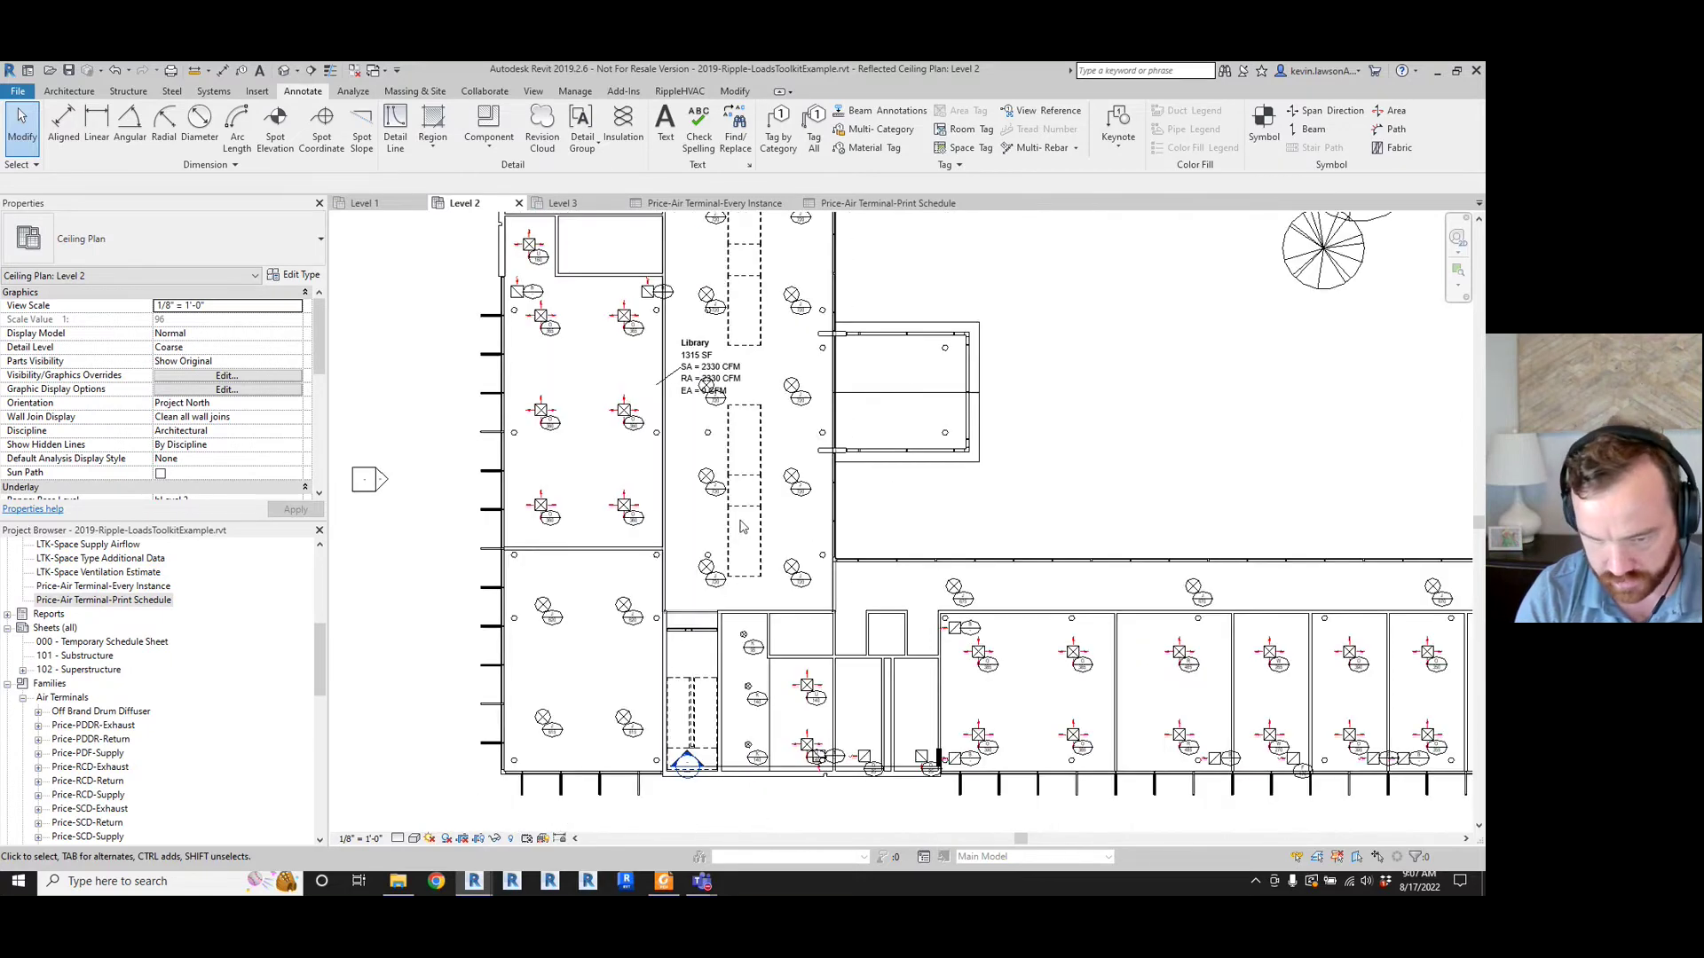
scroll(499, 296, up, 2)
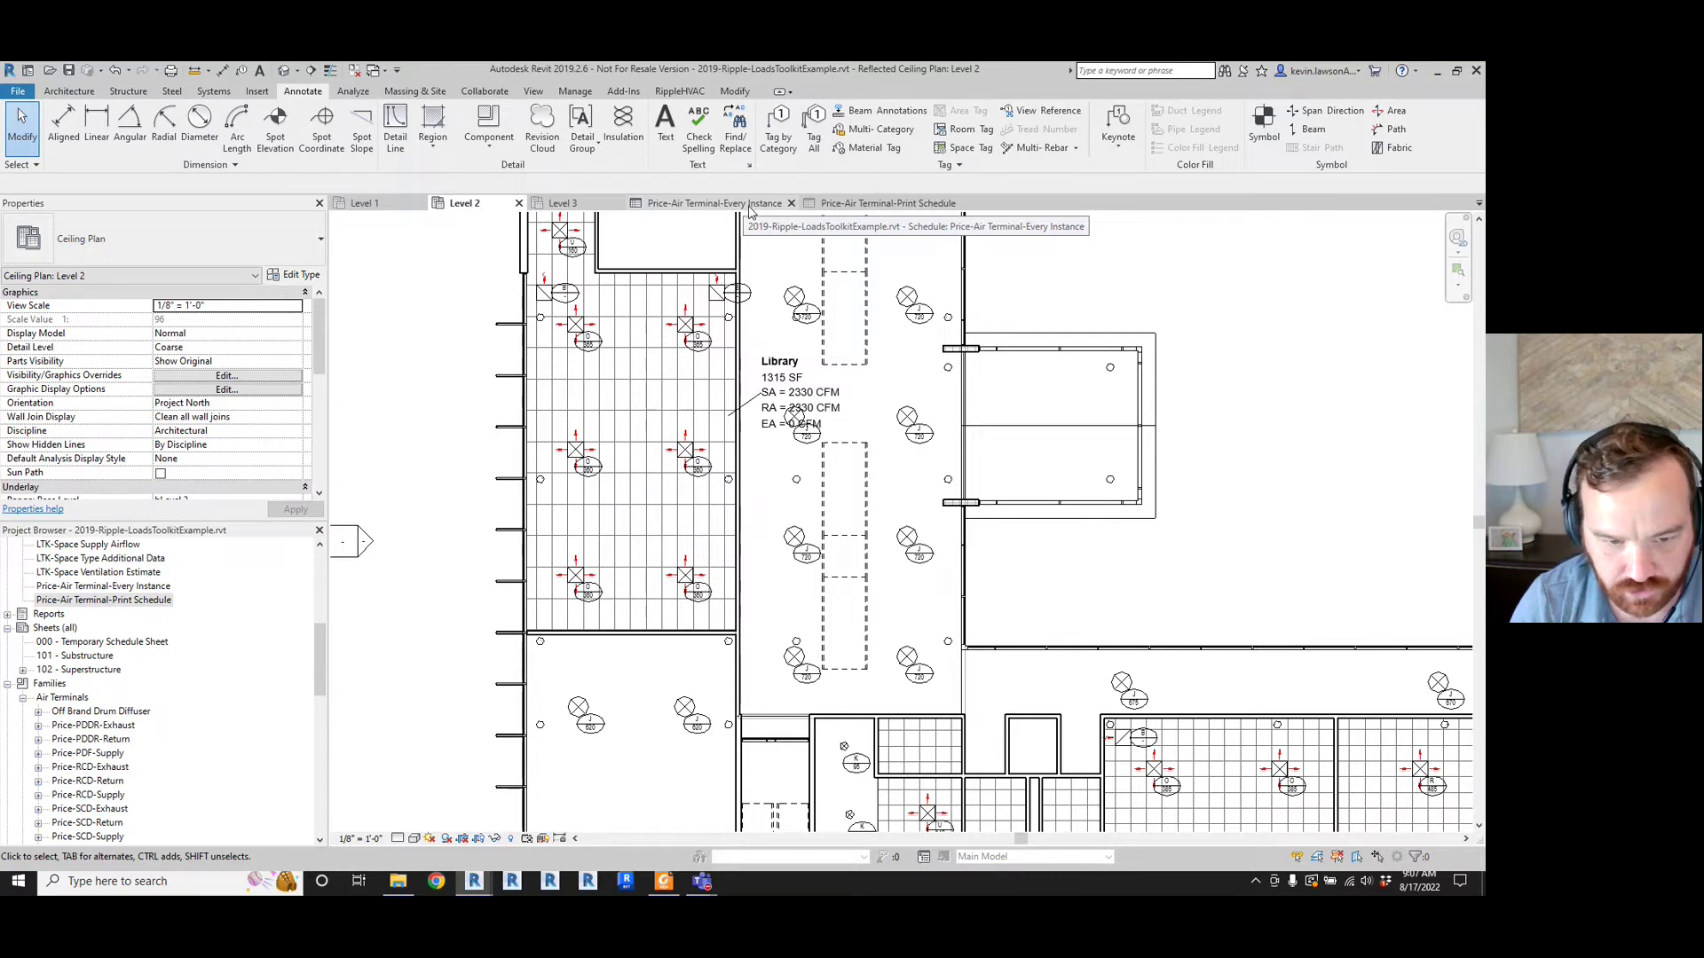
scroll(548, 448, down, 2)
scroll(544, 444, down, 1)
scroll(894, 390, up, 1)
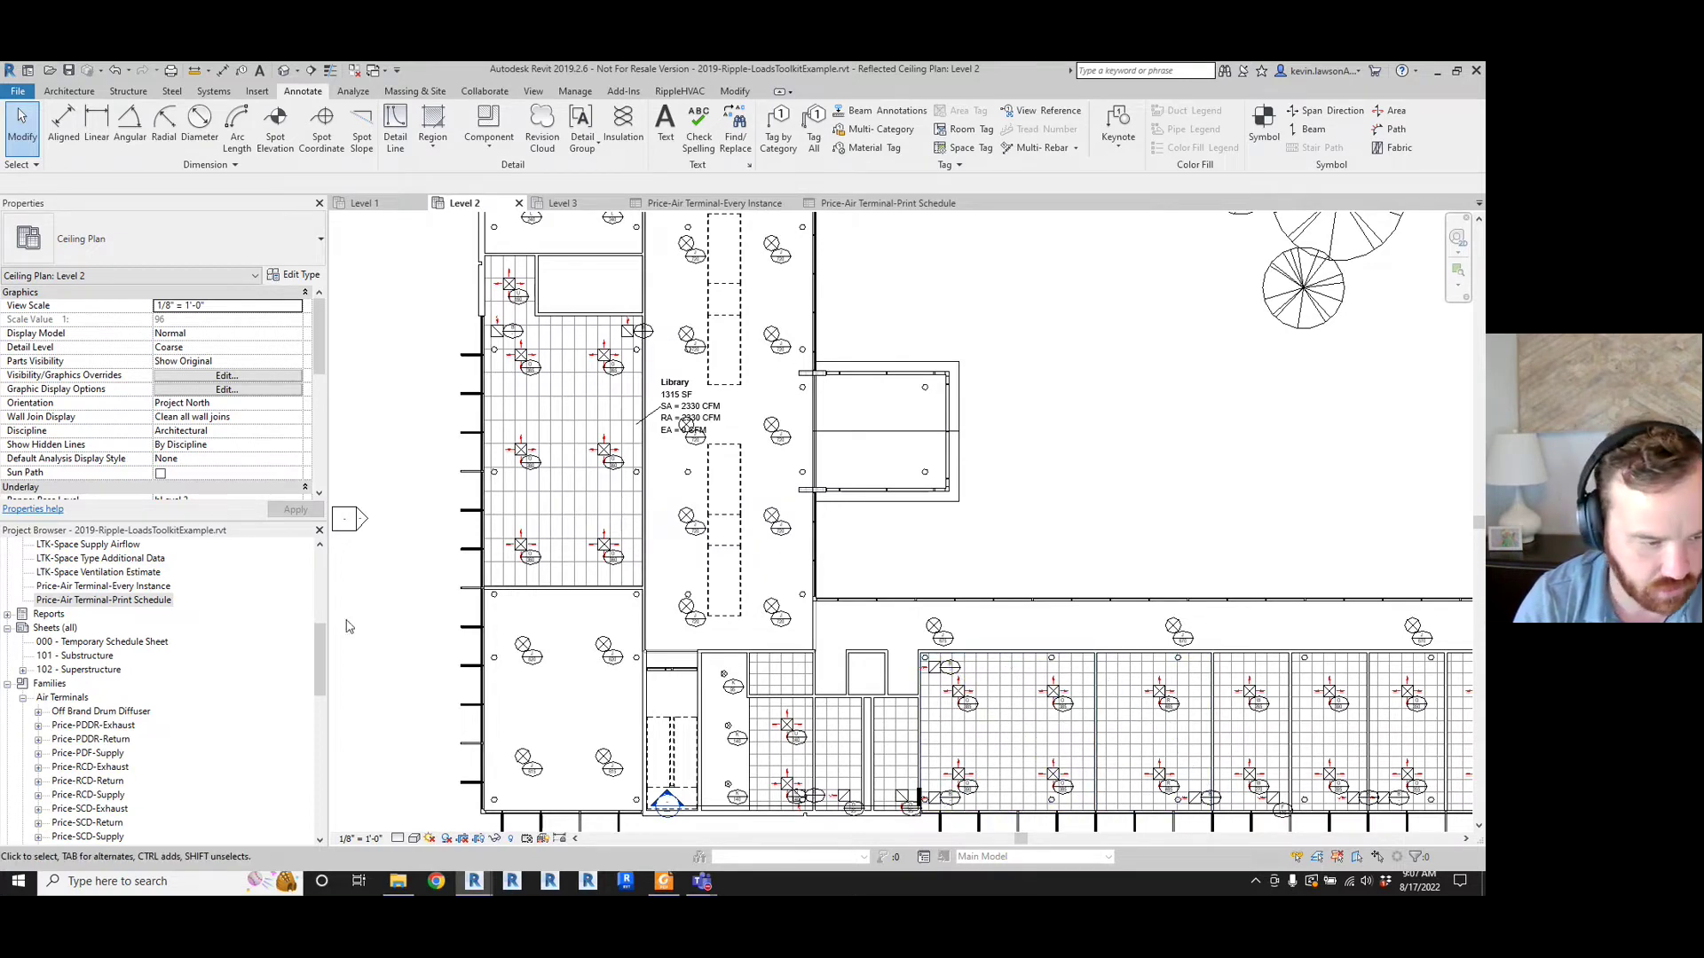
scroll(871, 659, down, 2)
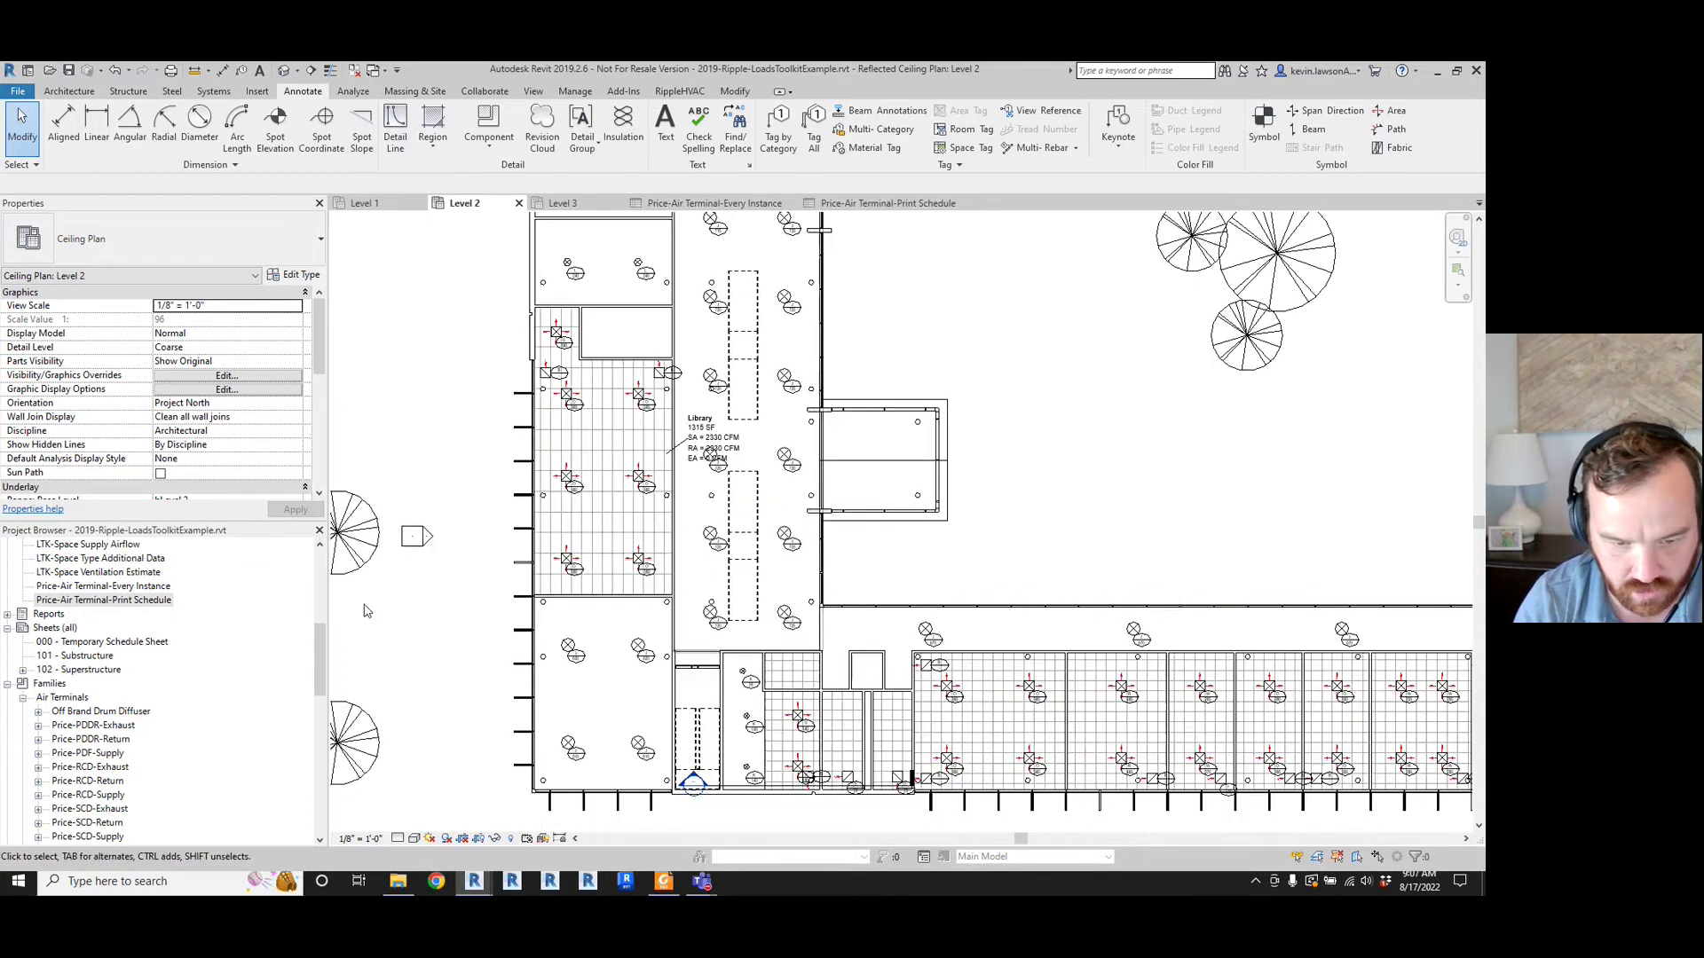
scroll(674, 550, up, 3)
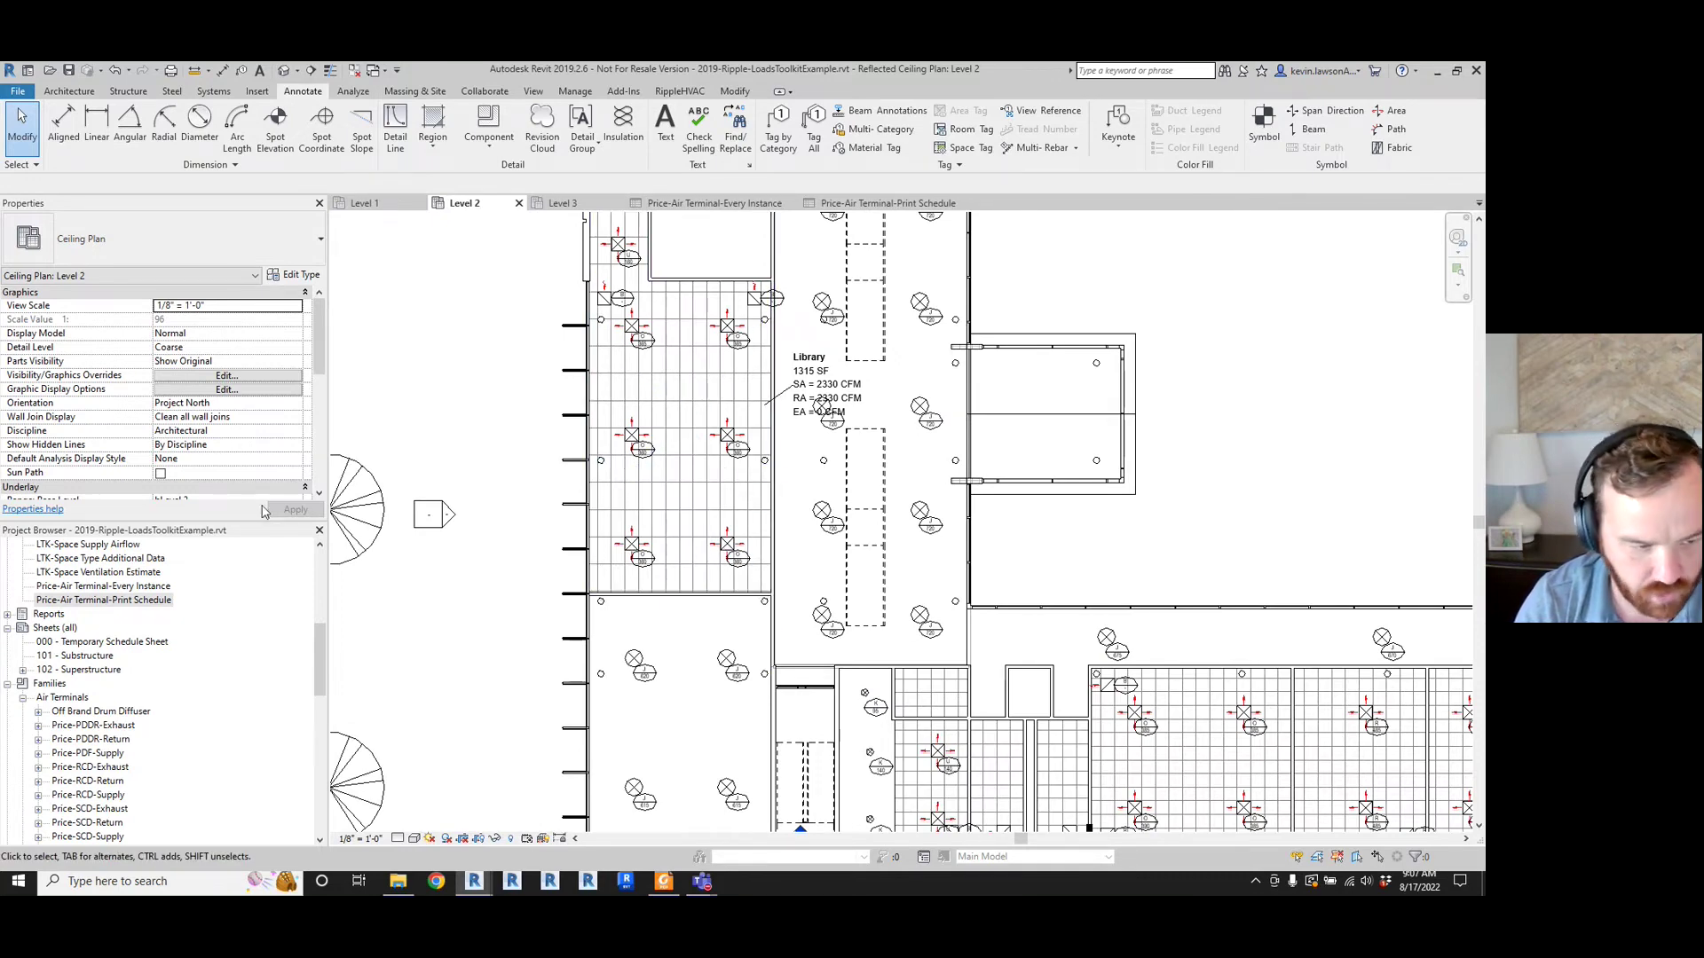
- Place an Off Brand Drum Diffuser 12" - 35" wide outside the building, left of the Library, with a 9' 0" offset from hLevel 2
click(38, 712)
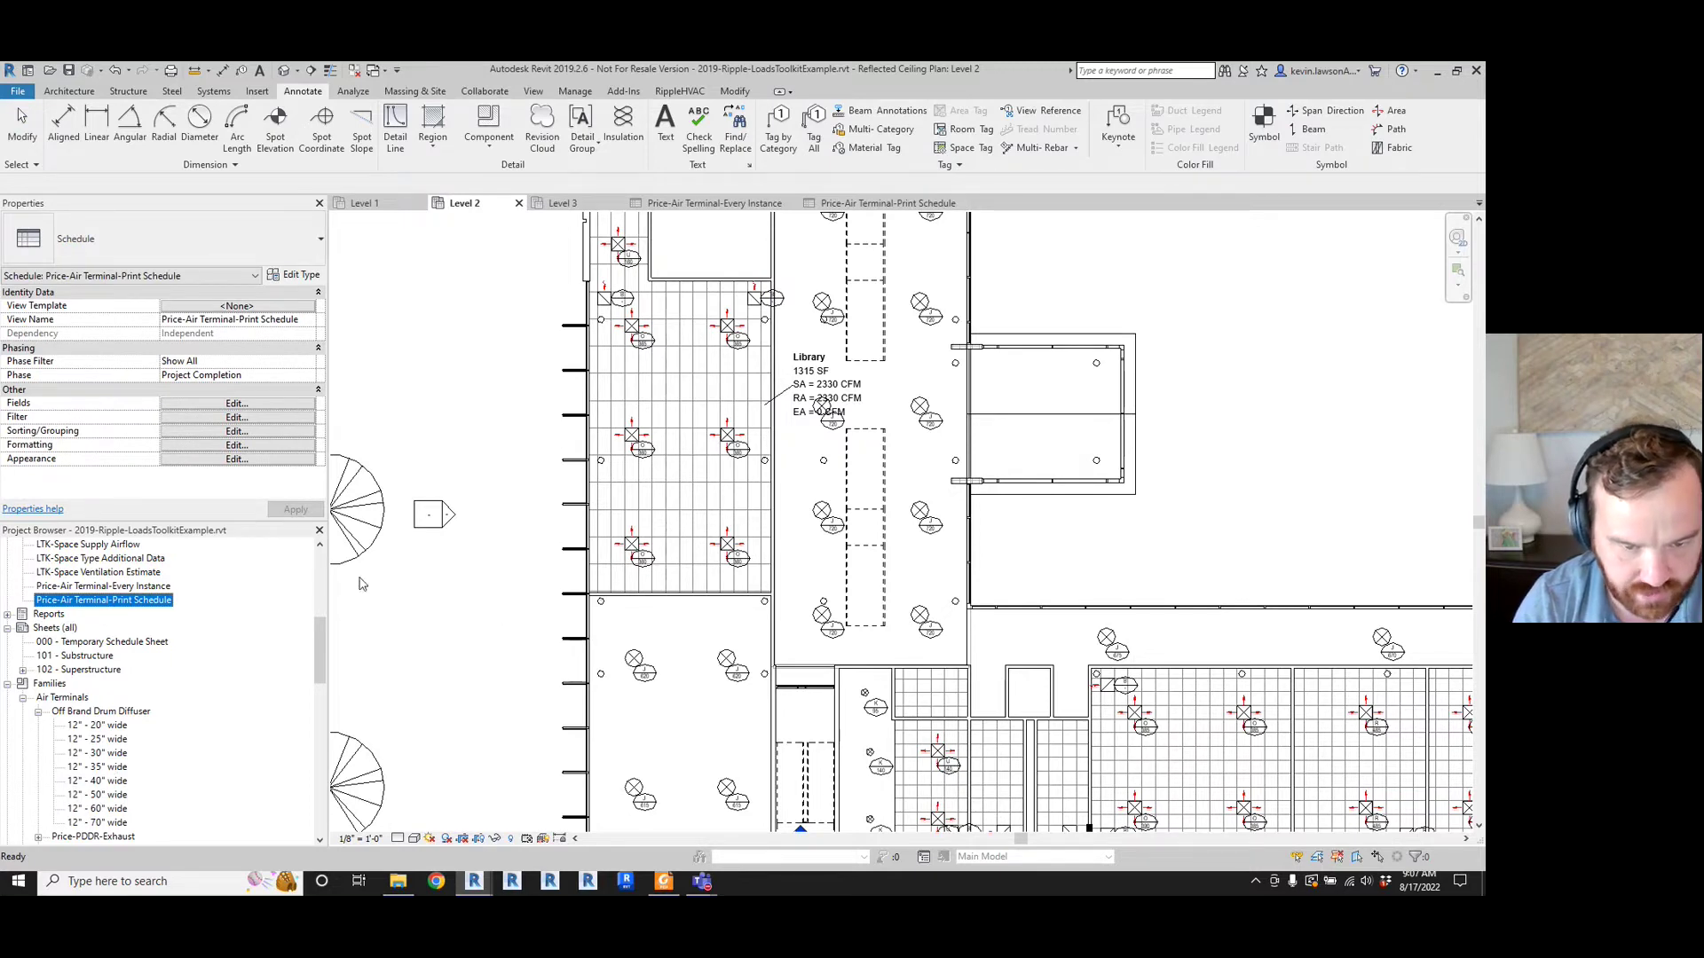
click(96, 769)
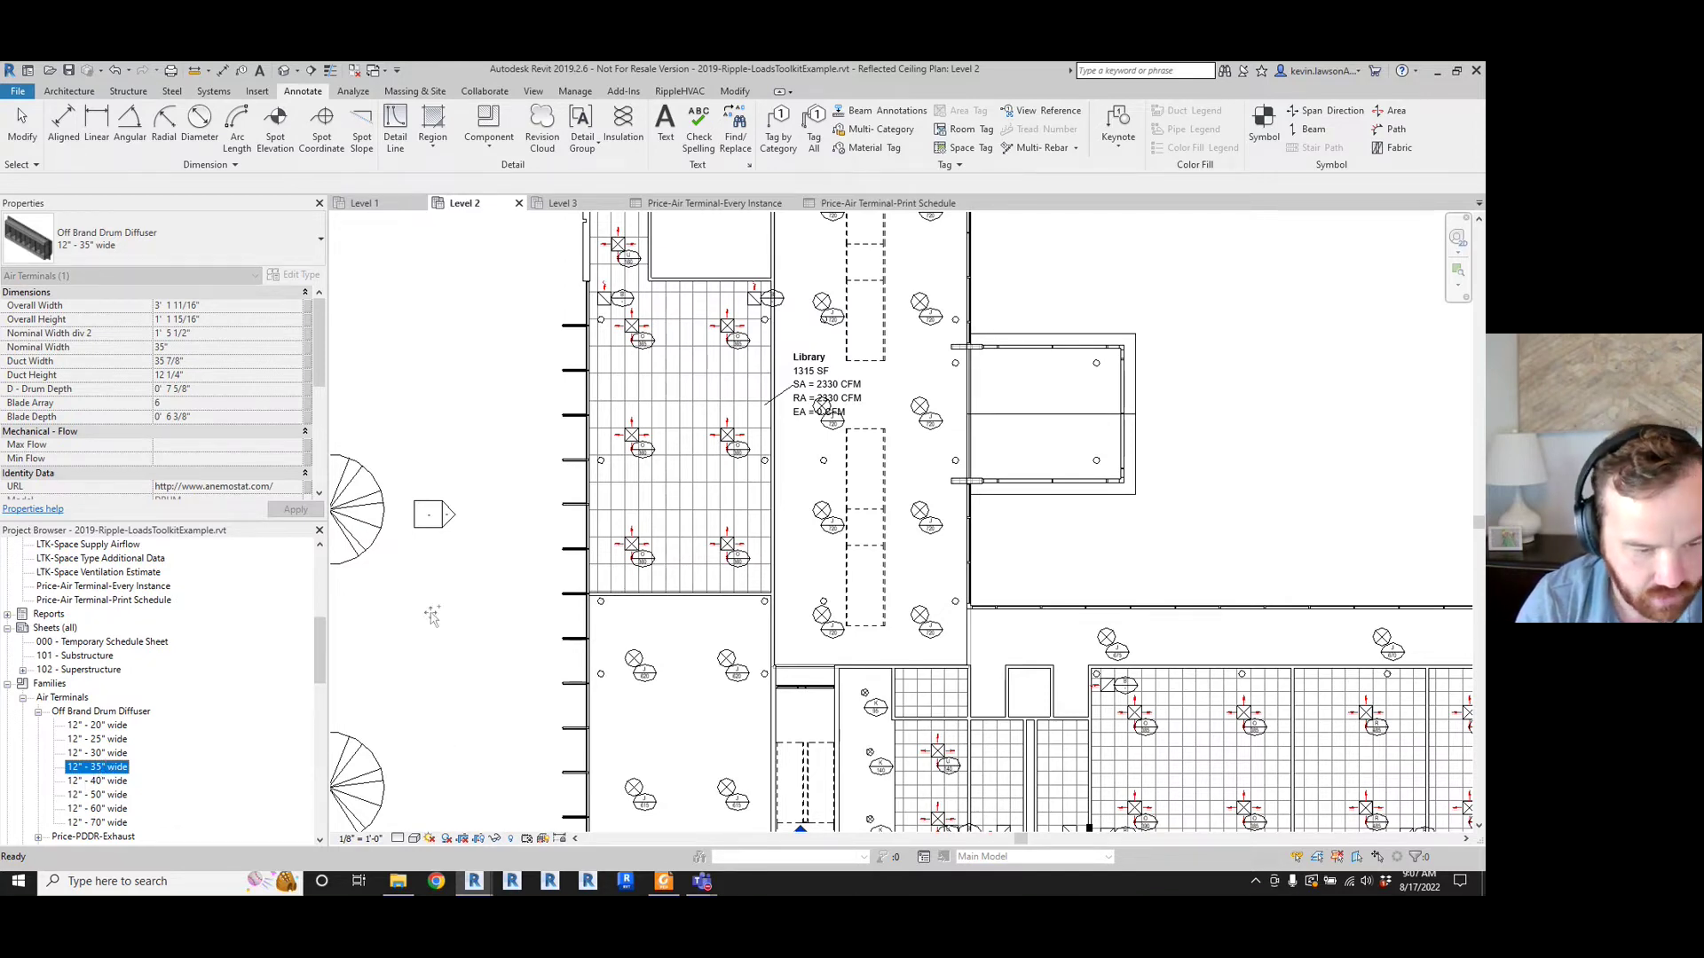
drag(432, 616, 452, 593)
click(162, 333)
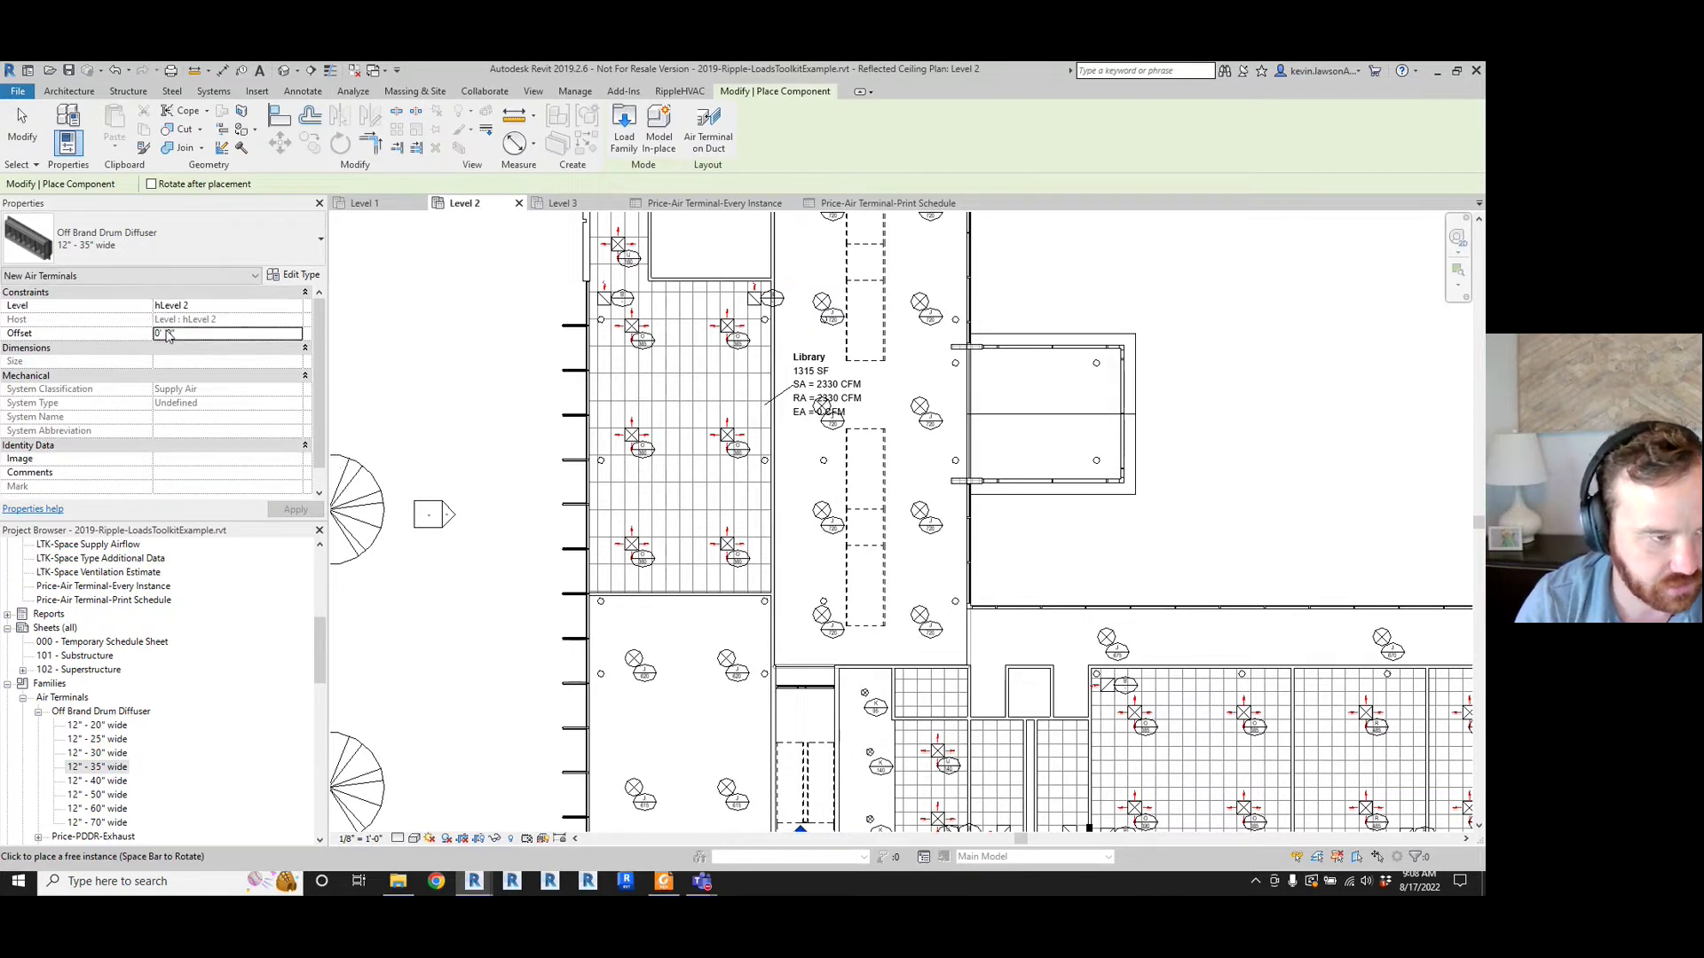
text(9)
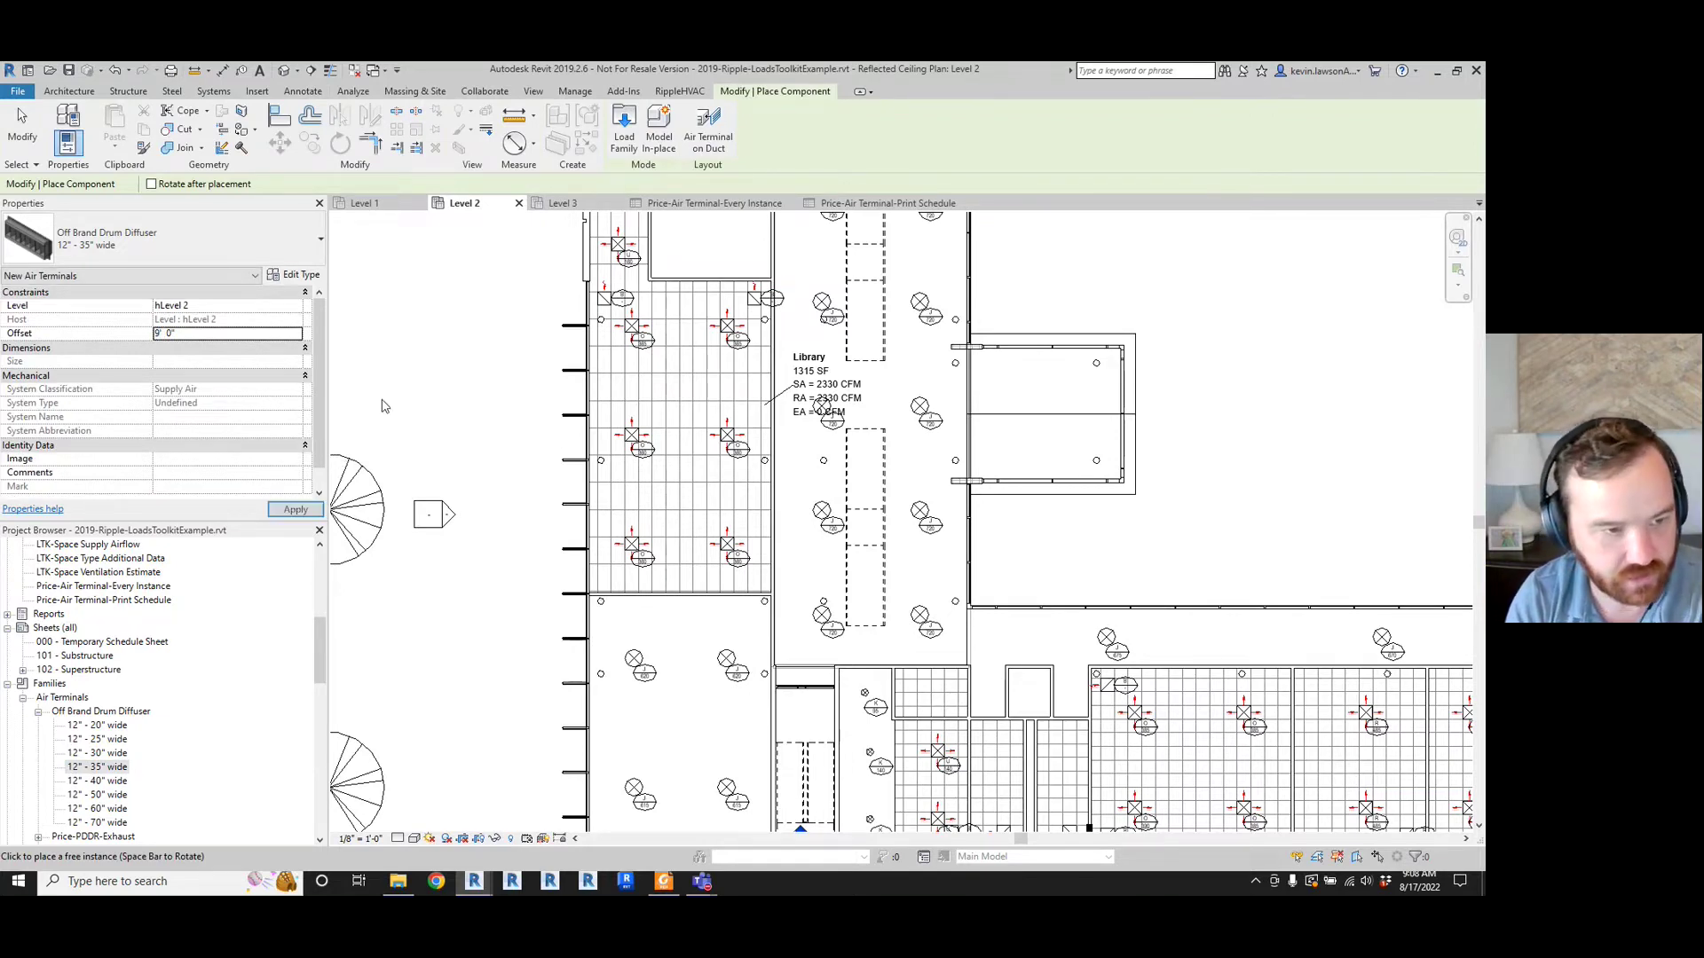
key(Escape)
key(Escape)
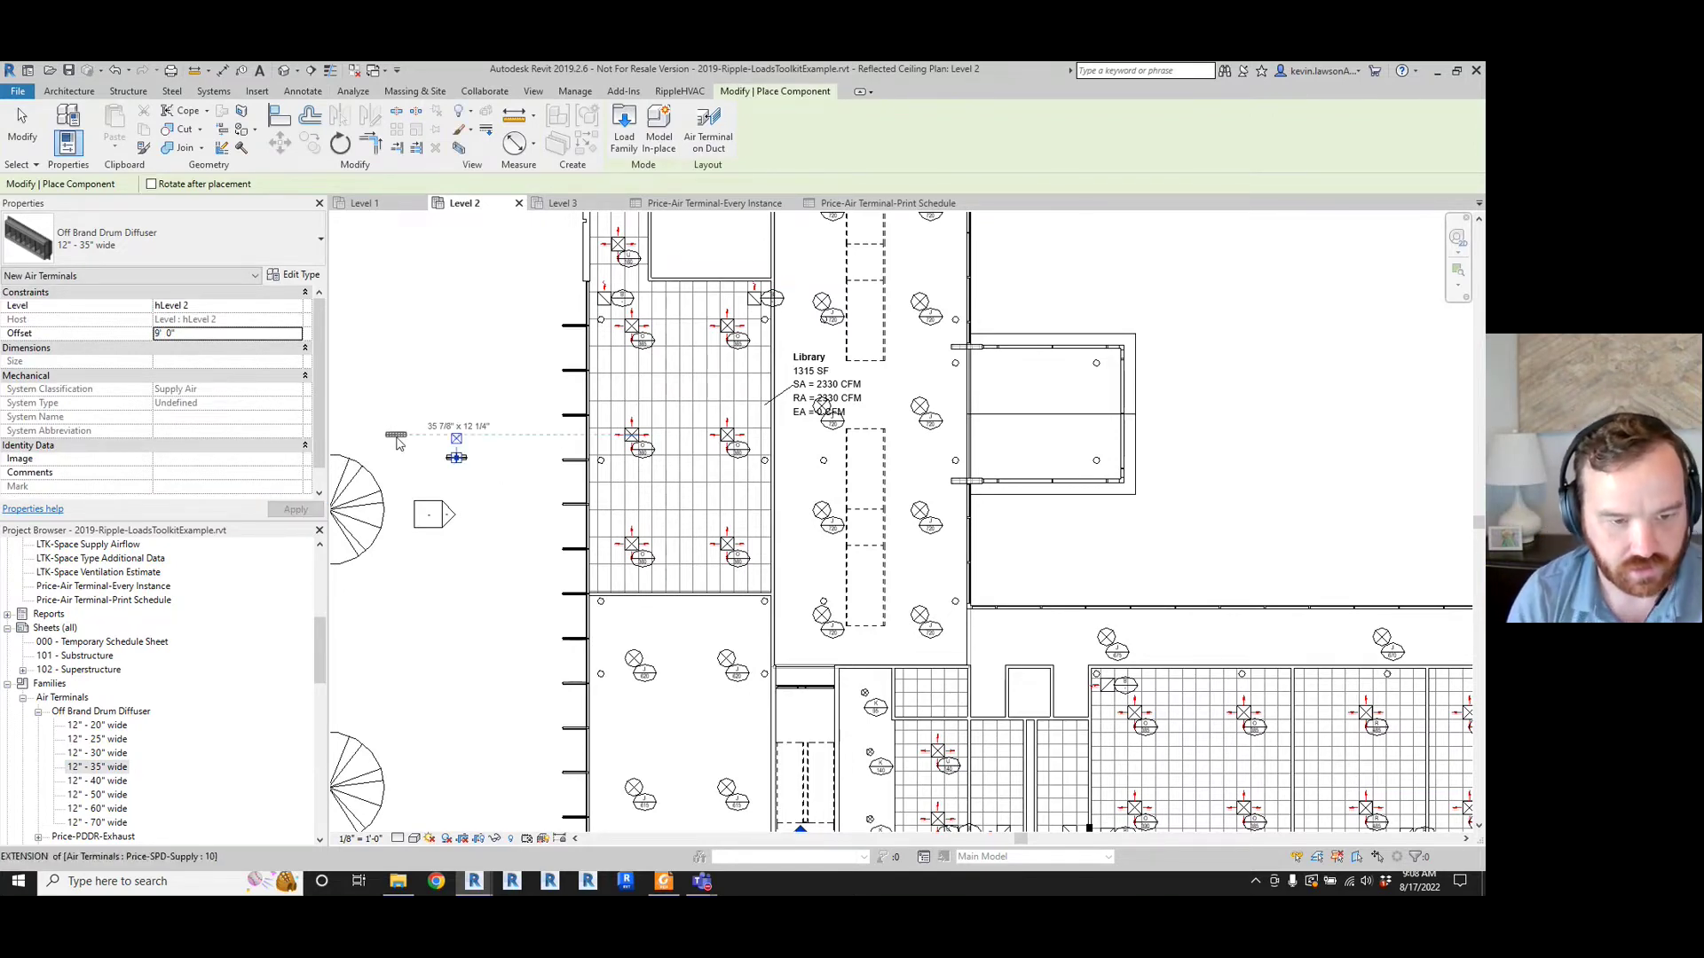
- Tag the off-brand drum diffuser outside the building by category, with an attached-end leader
scroll(396, 437, up, 3)
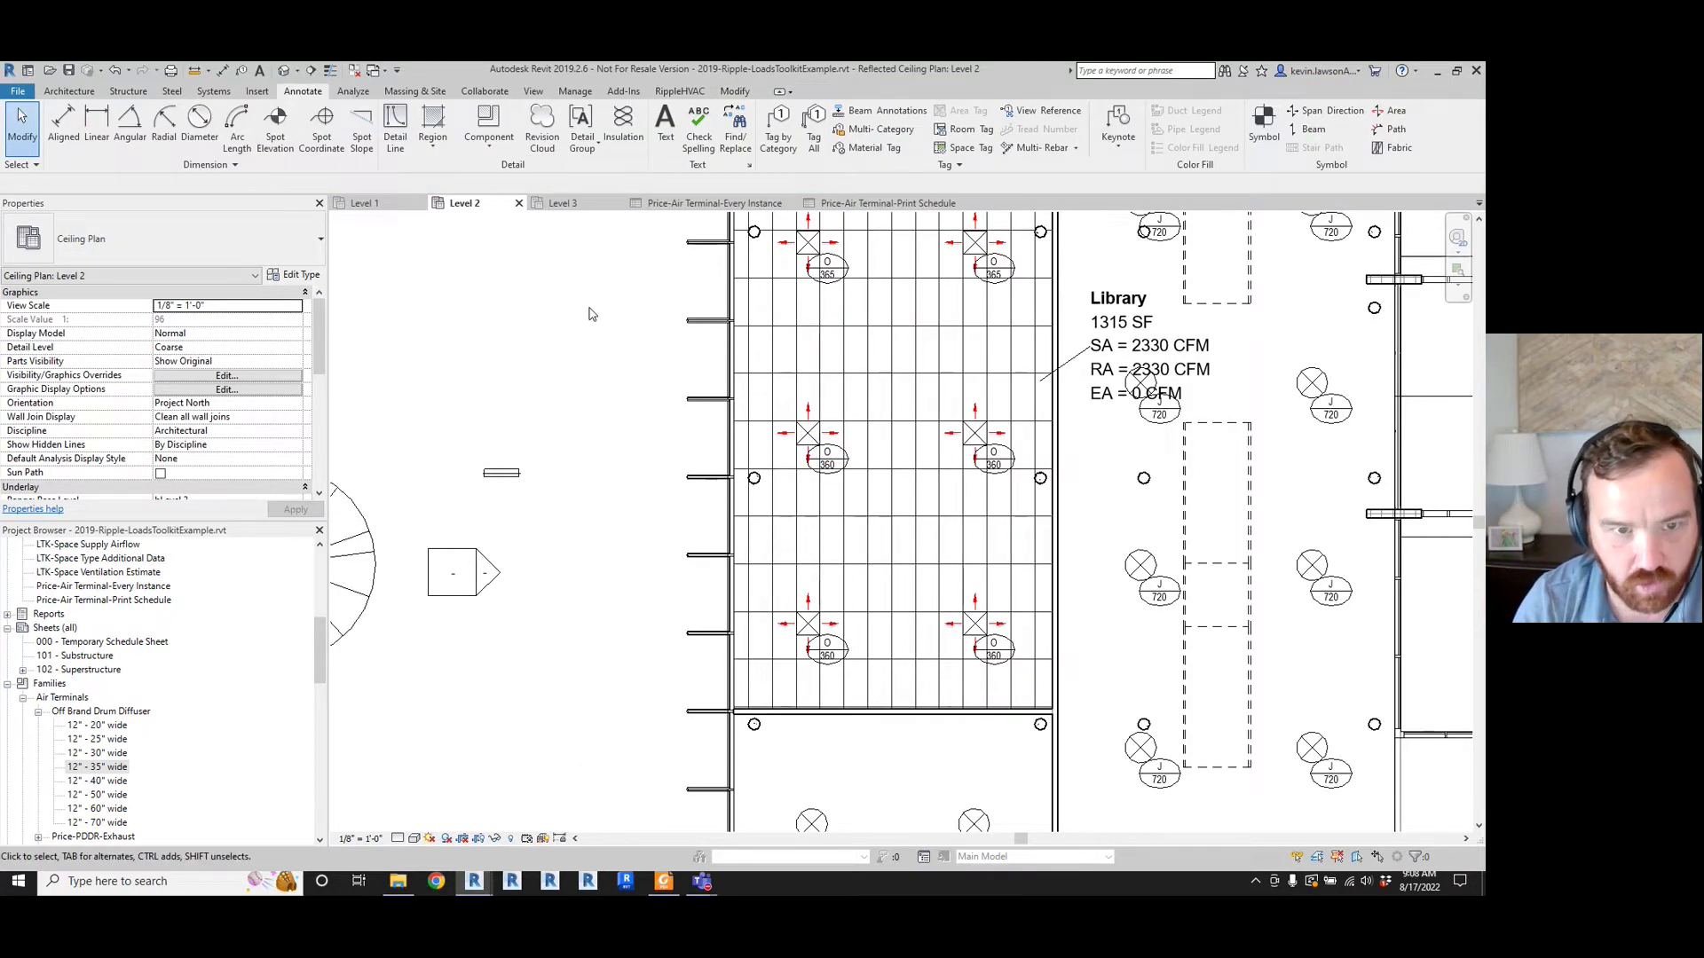
click(779, 133)
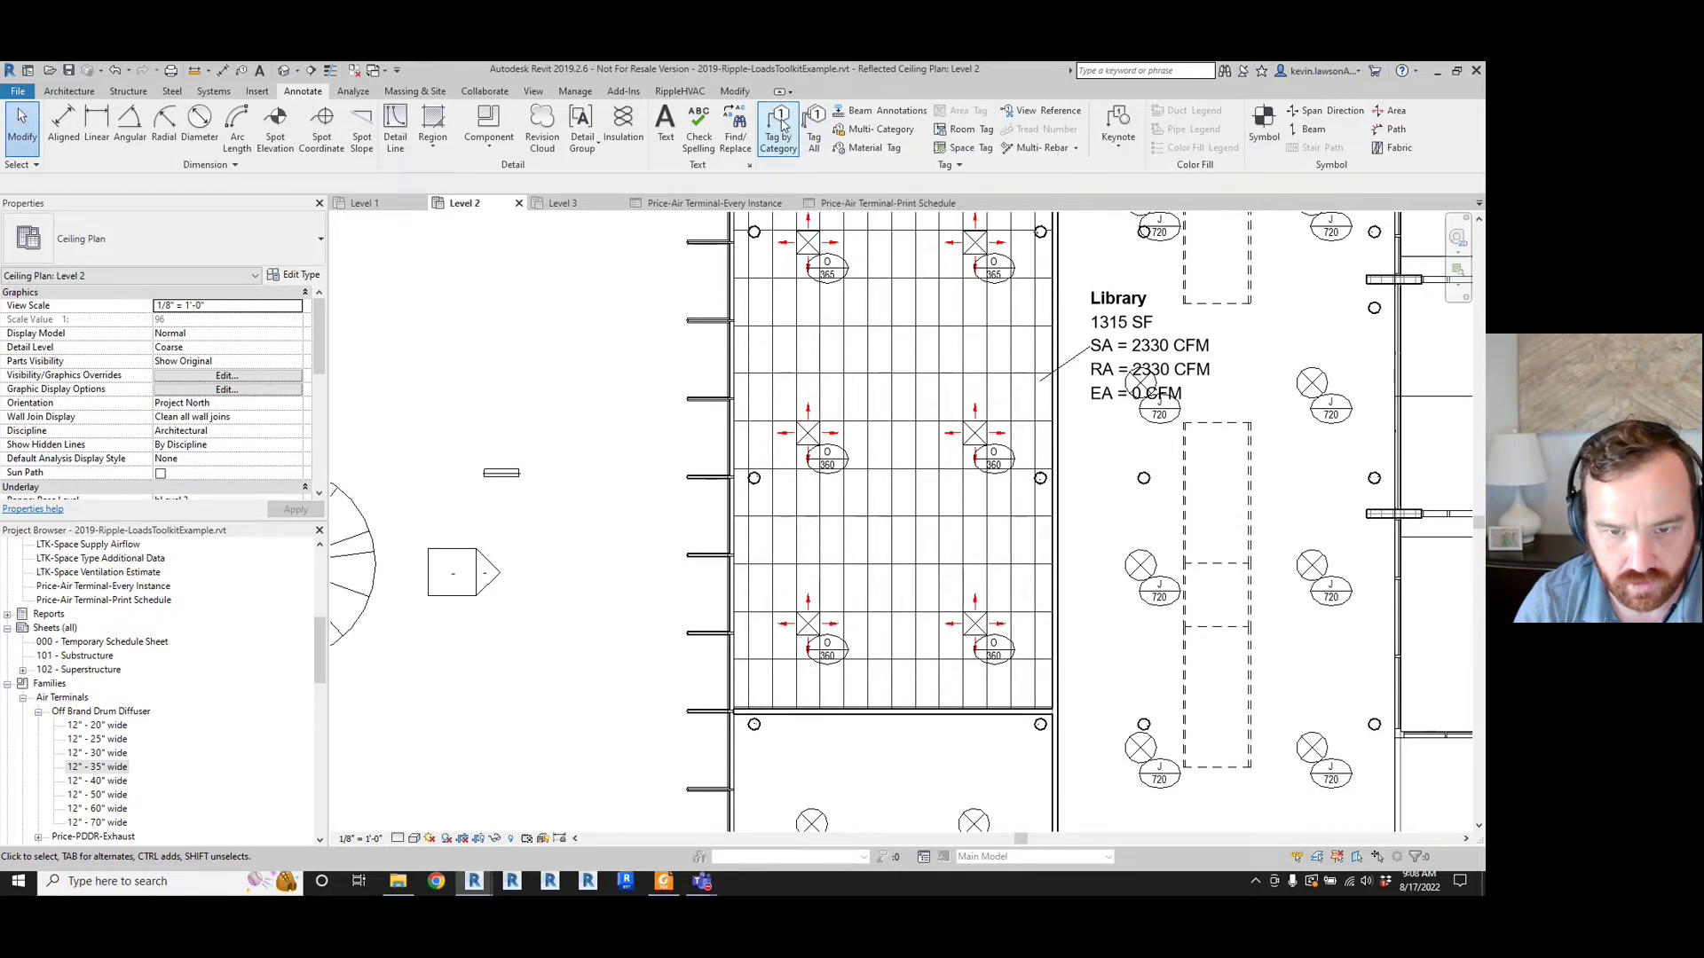
click(508, 479)
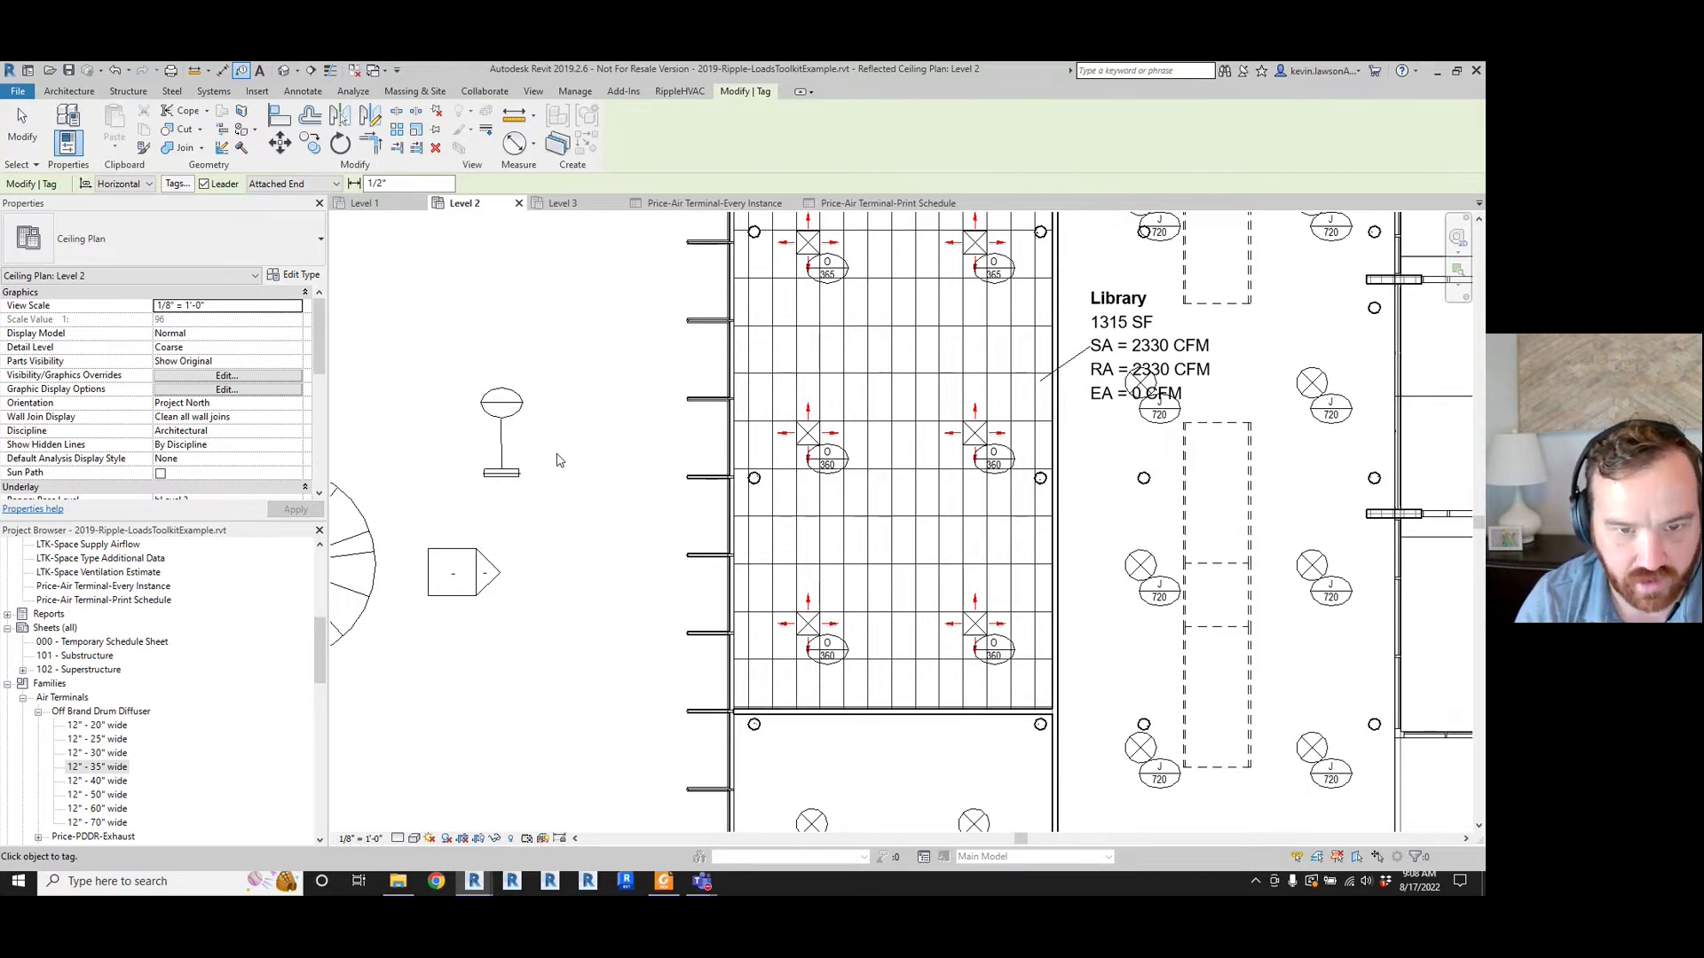
- Examine the drum diffuser's row in the Price-Air Terminal-Print Schedule, from service and face size through accessories and remarks
click(887, 203)
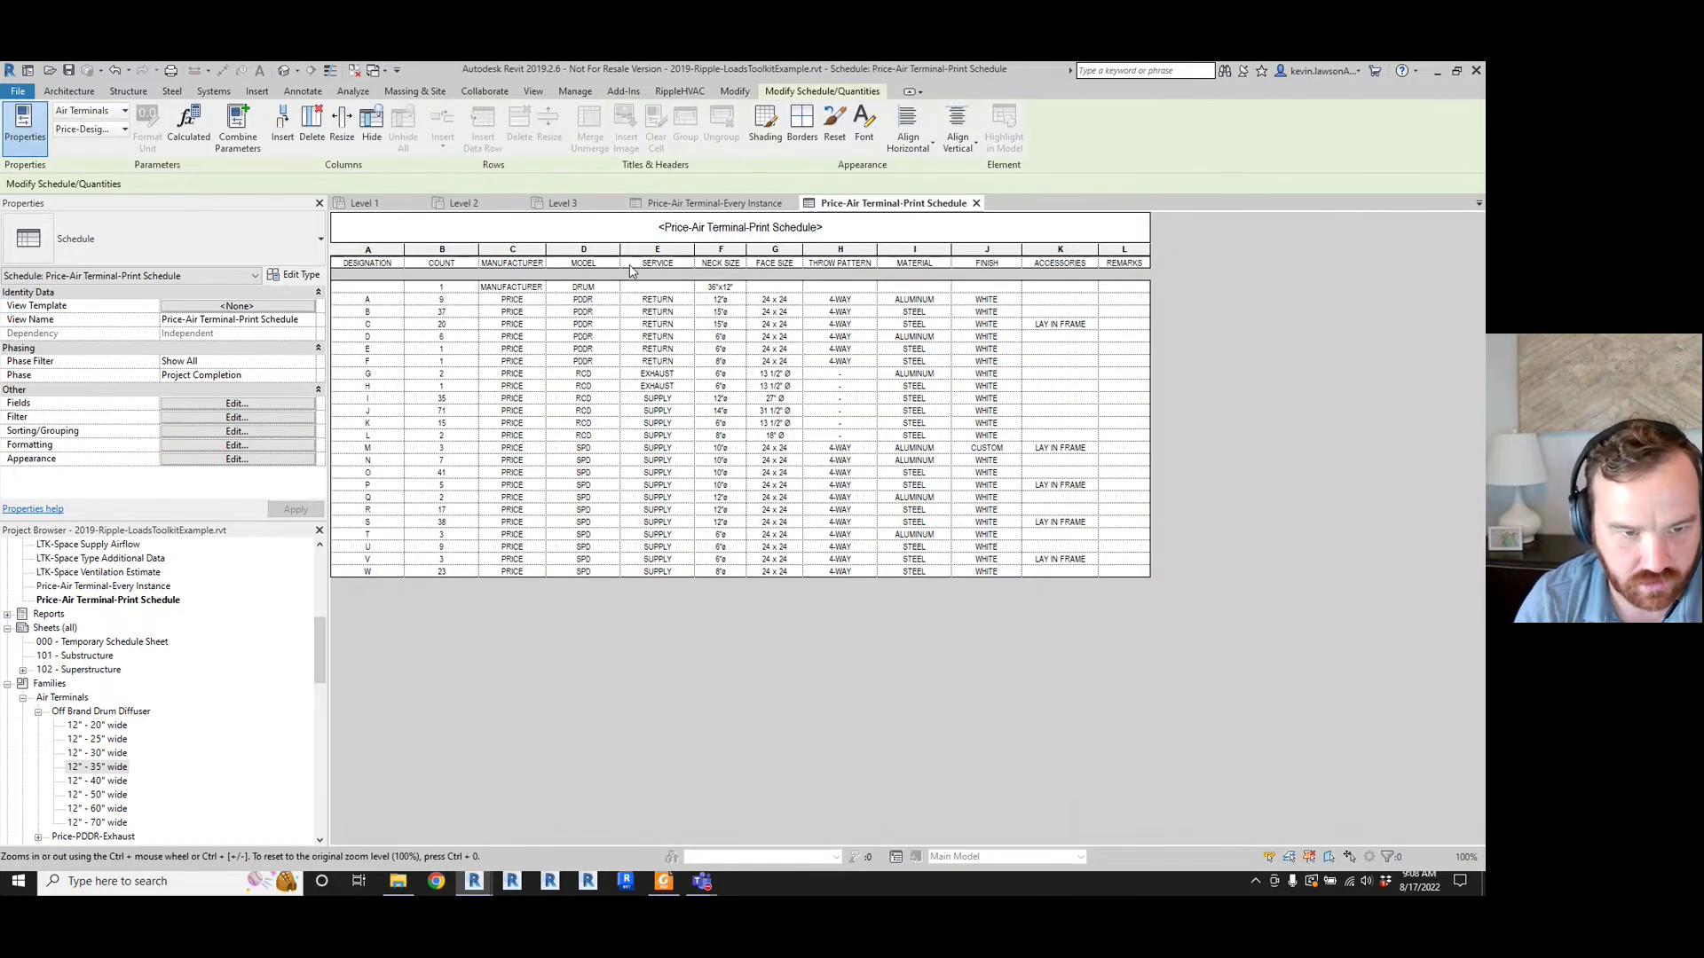
click(651, 288)
click(793, 287)
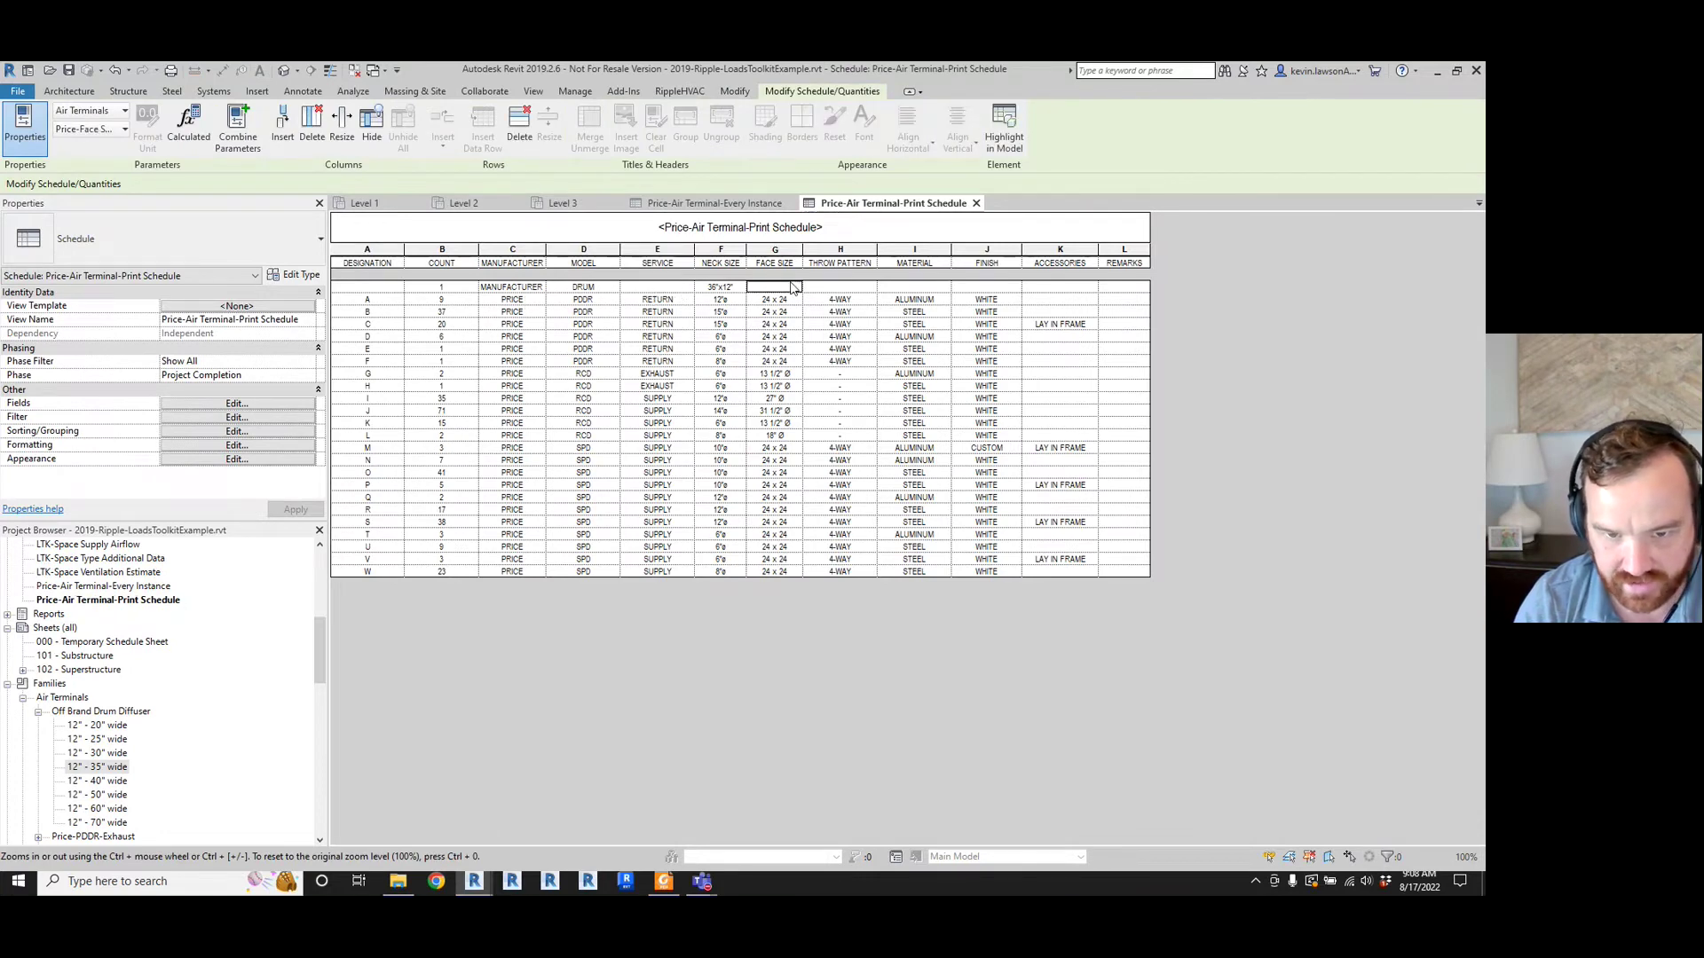
click(860, 289)
click(912, 292)
click(987, 291)
click(1119, 288)
click(1074, 289)
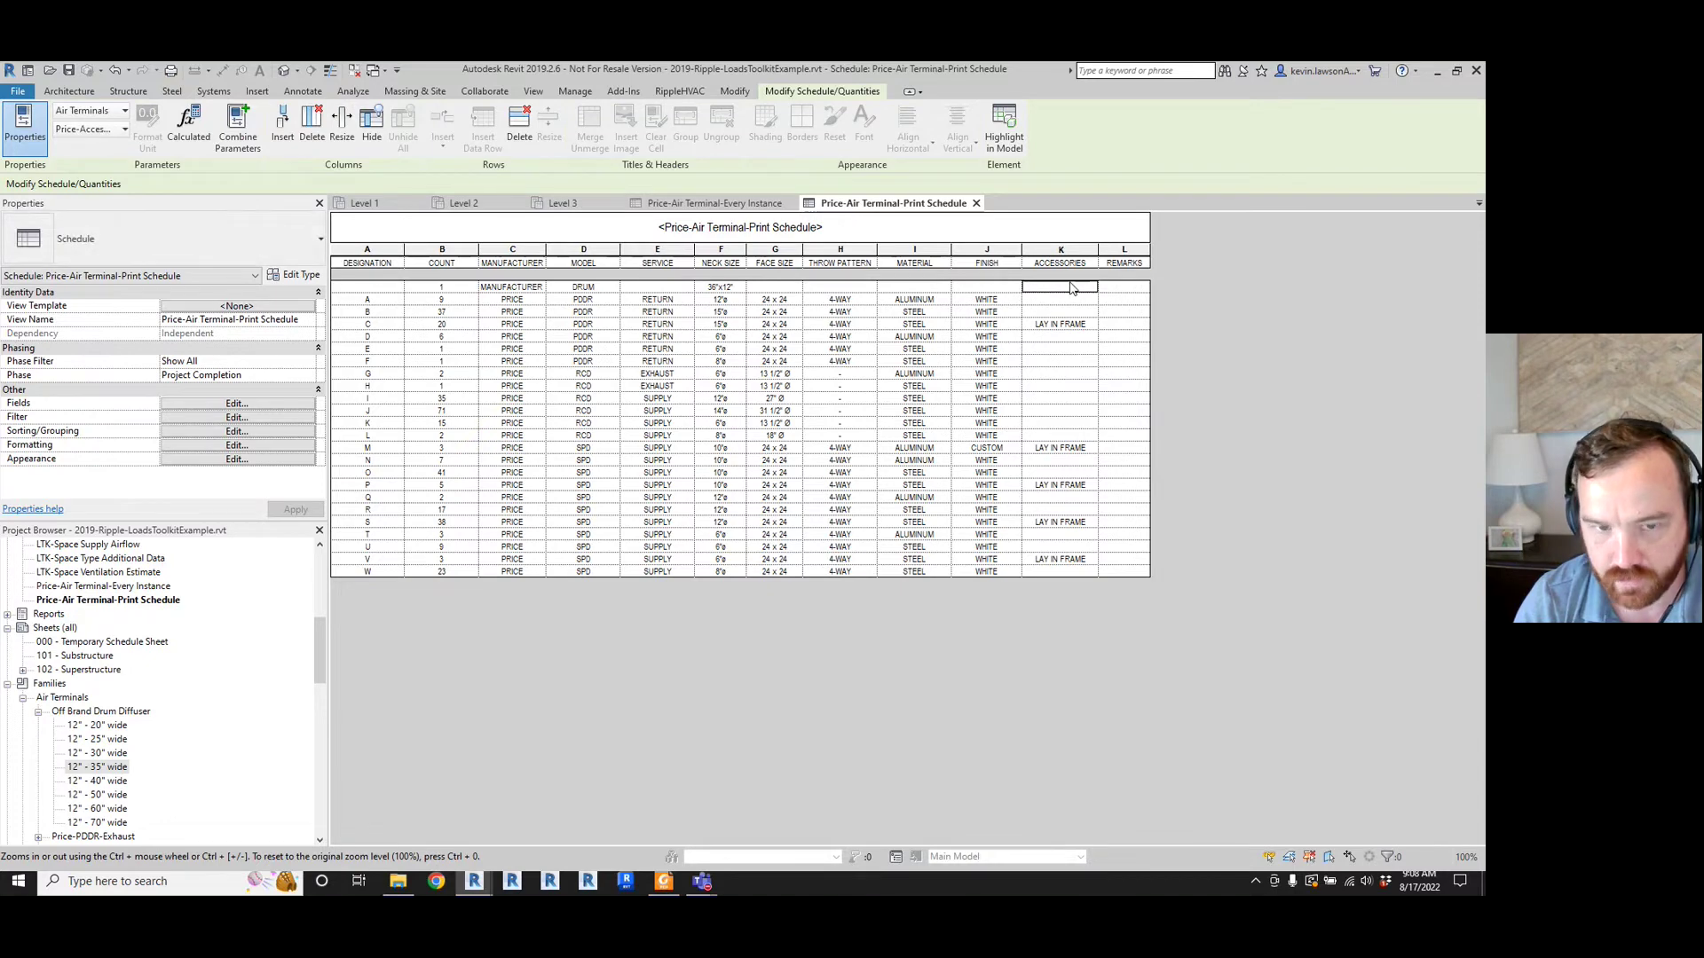
- Return to the Level 2 ceiling plan and push the shared parameters to all air terminals with Air Terminal AutoPlacement
click(462, 204)
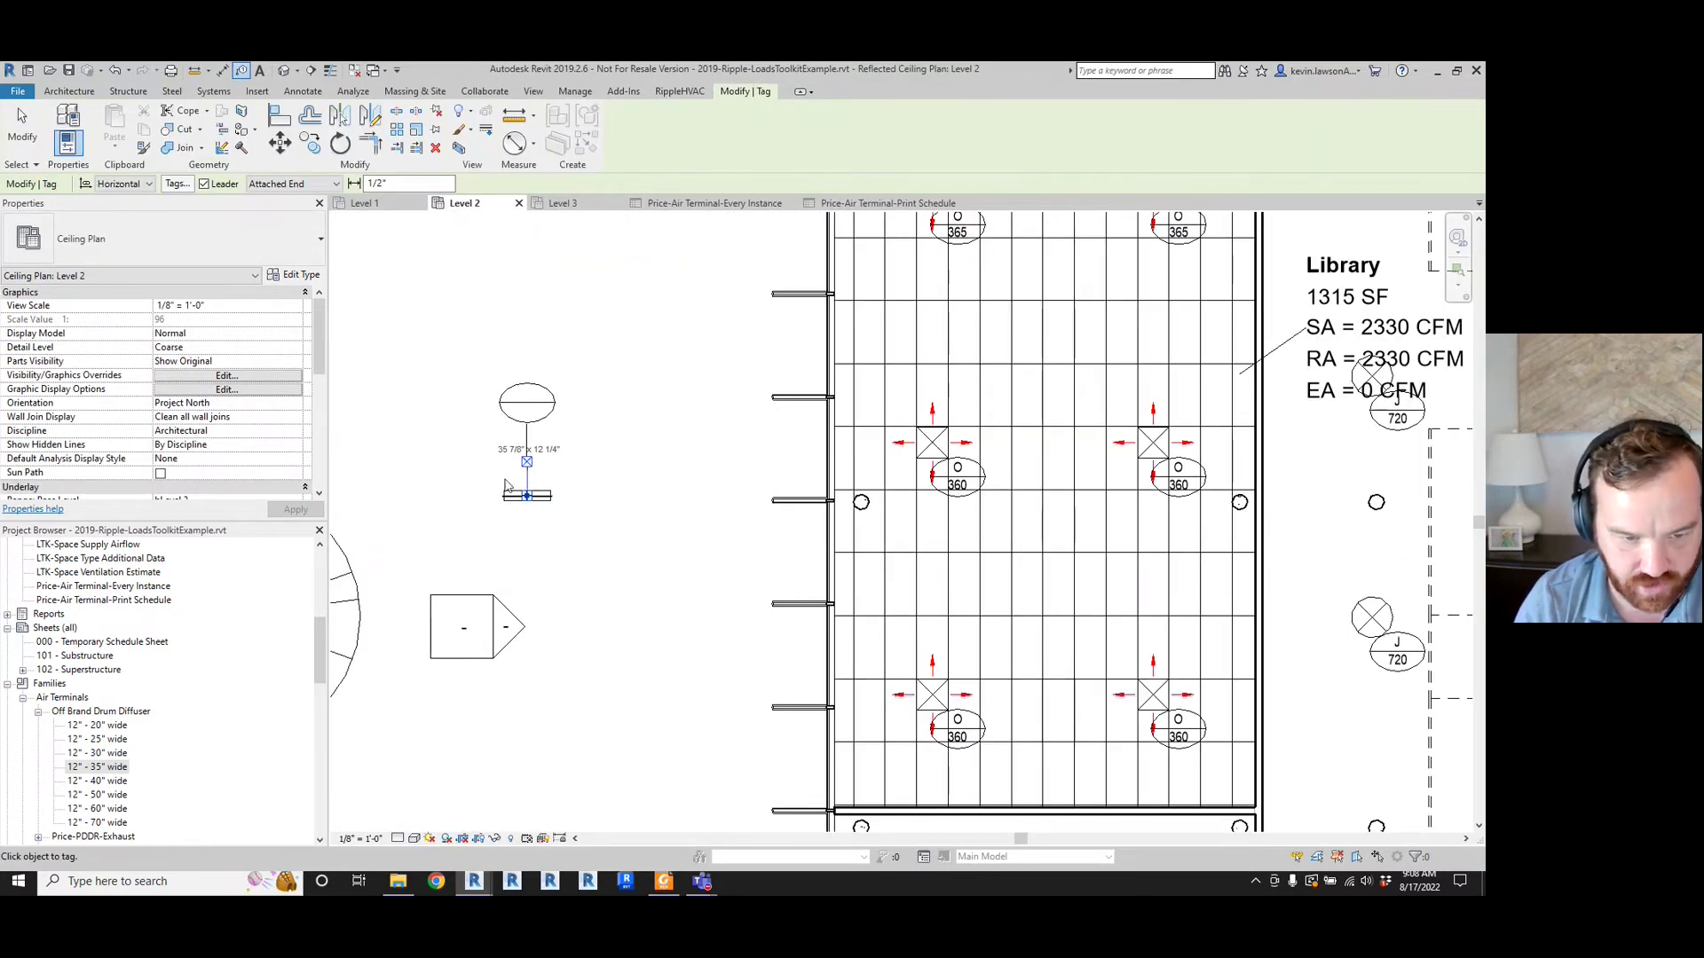
key(Escape)
click(520, 504)
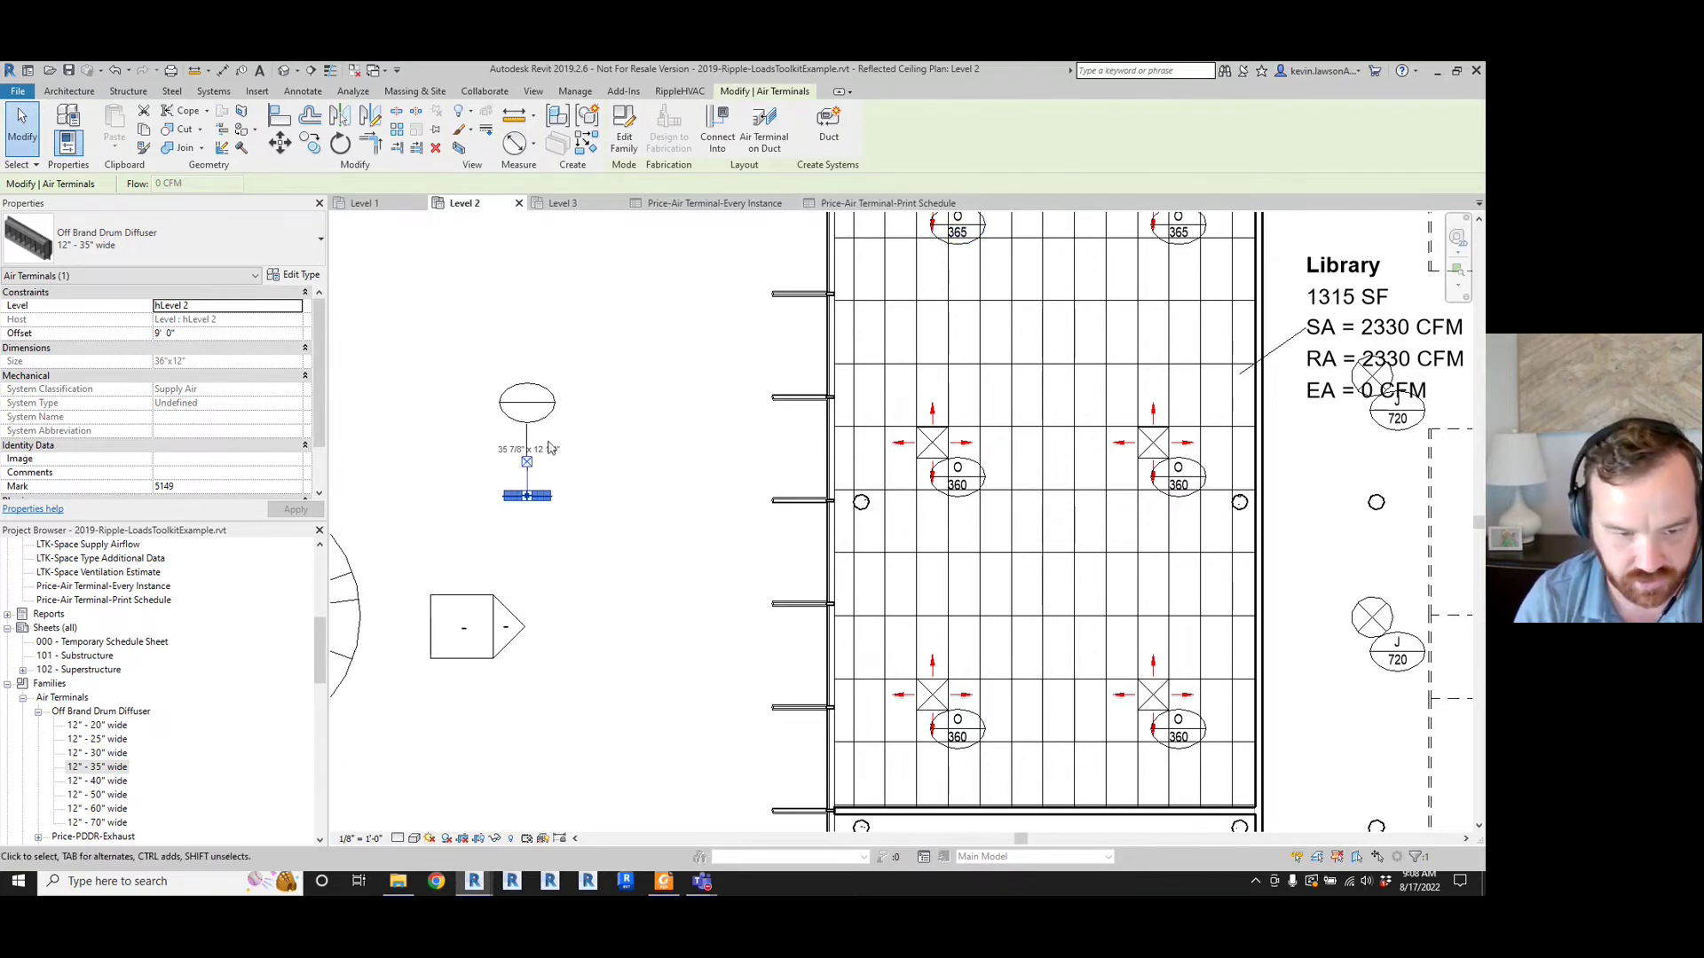
key(Escape)
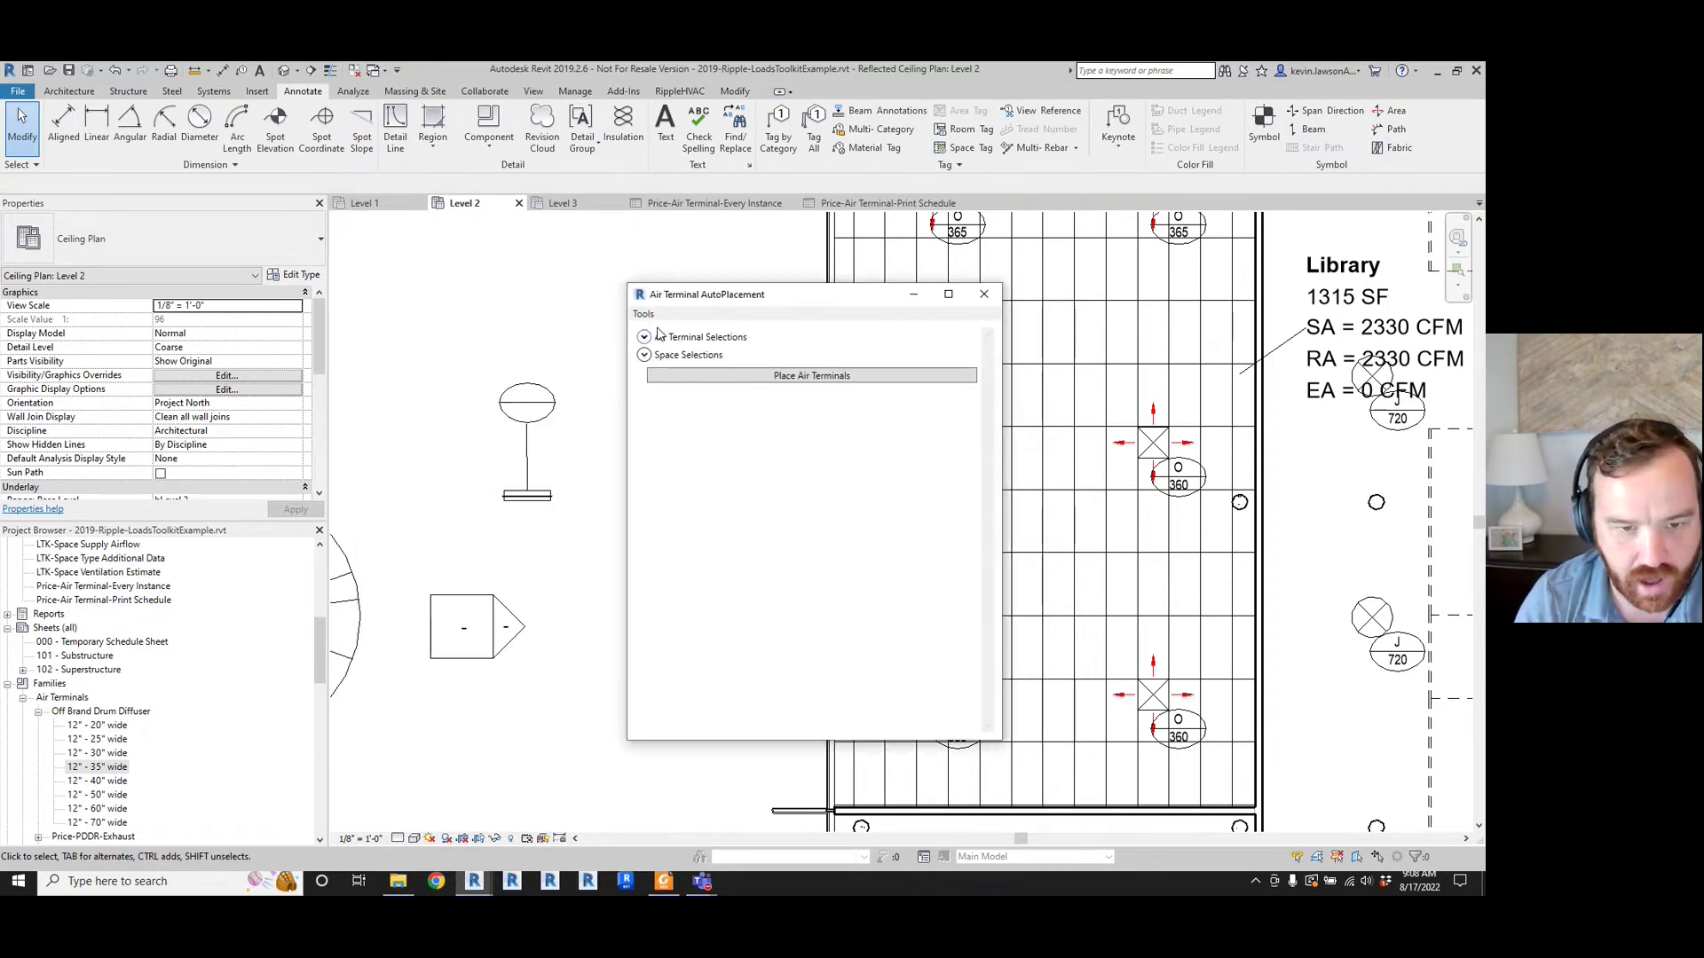
click(643, 313)
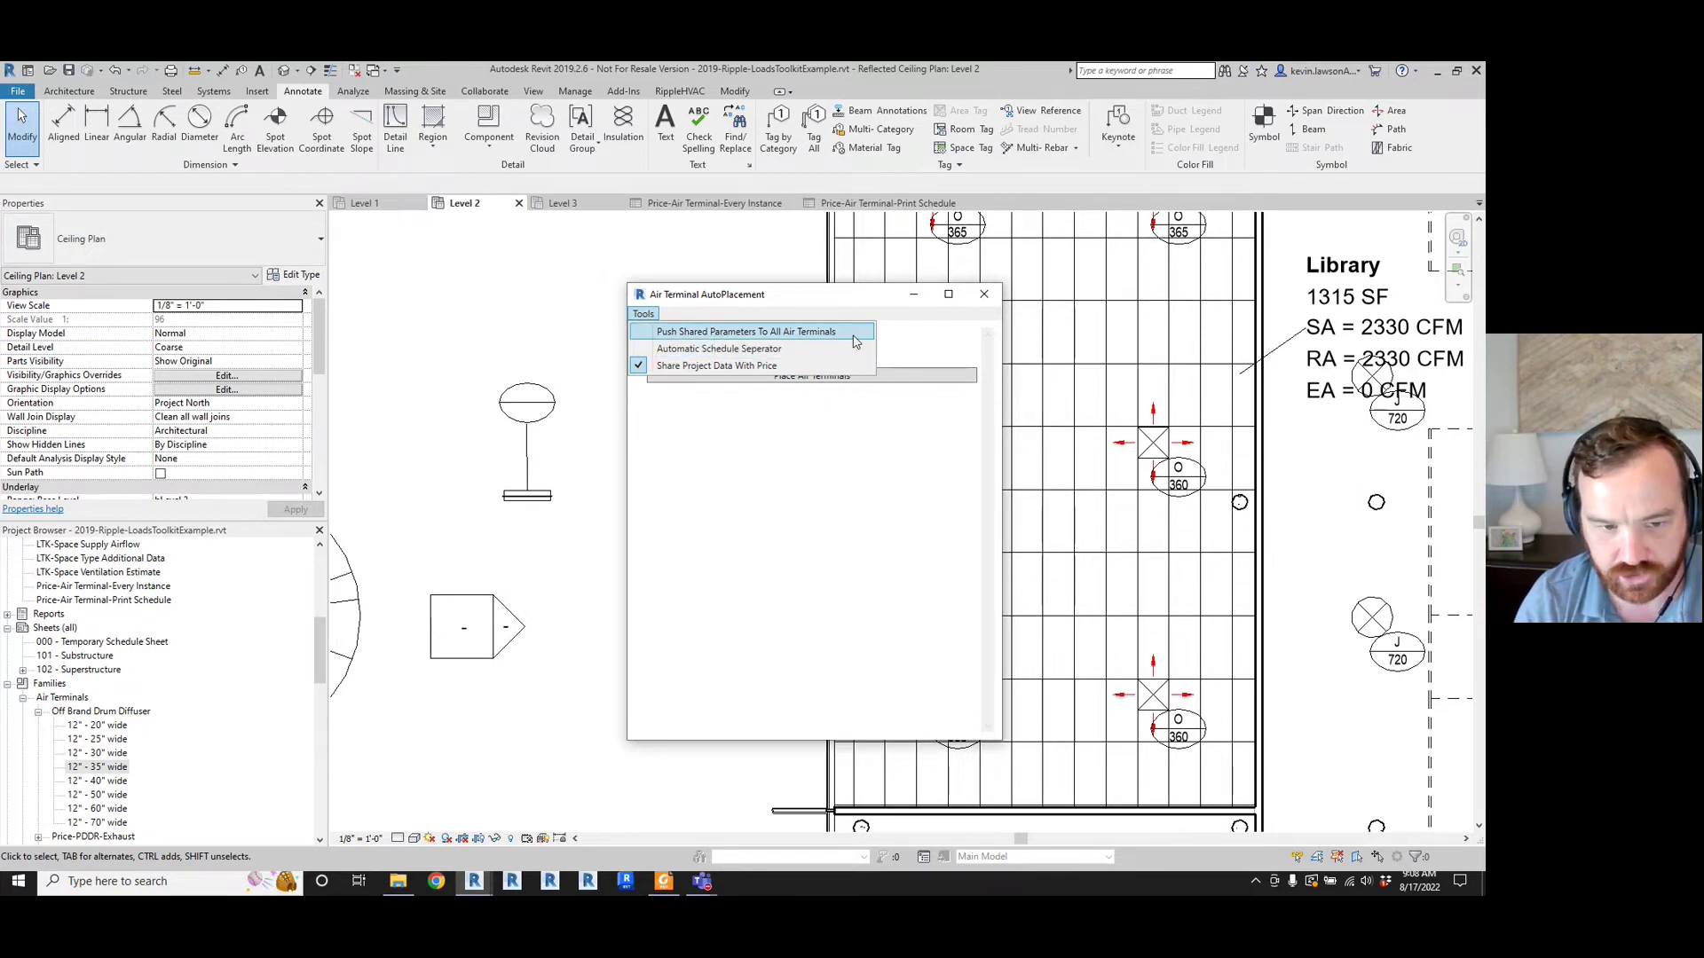
click(745, 332)
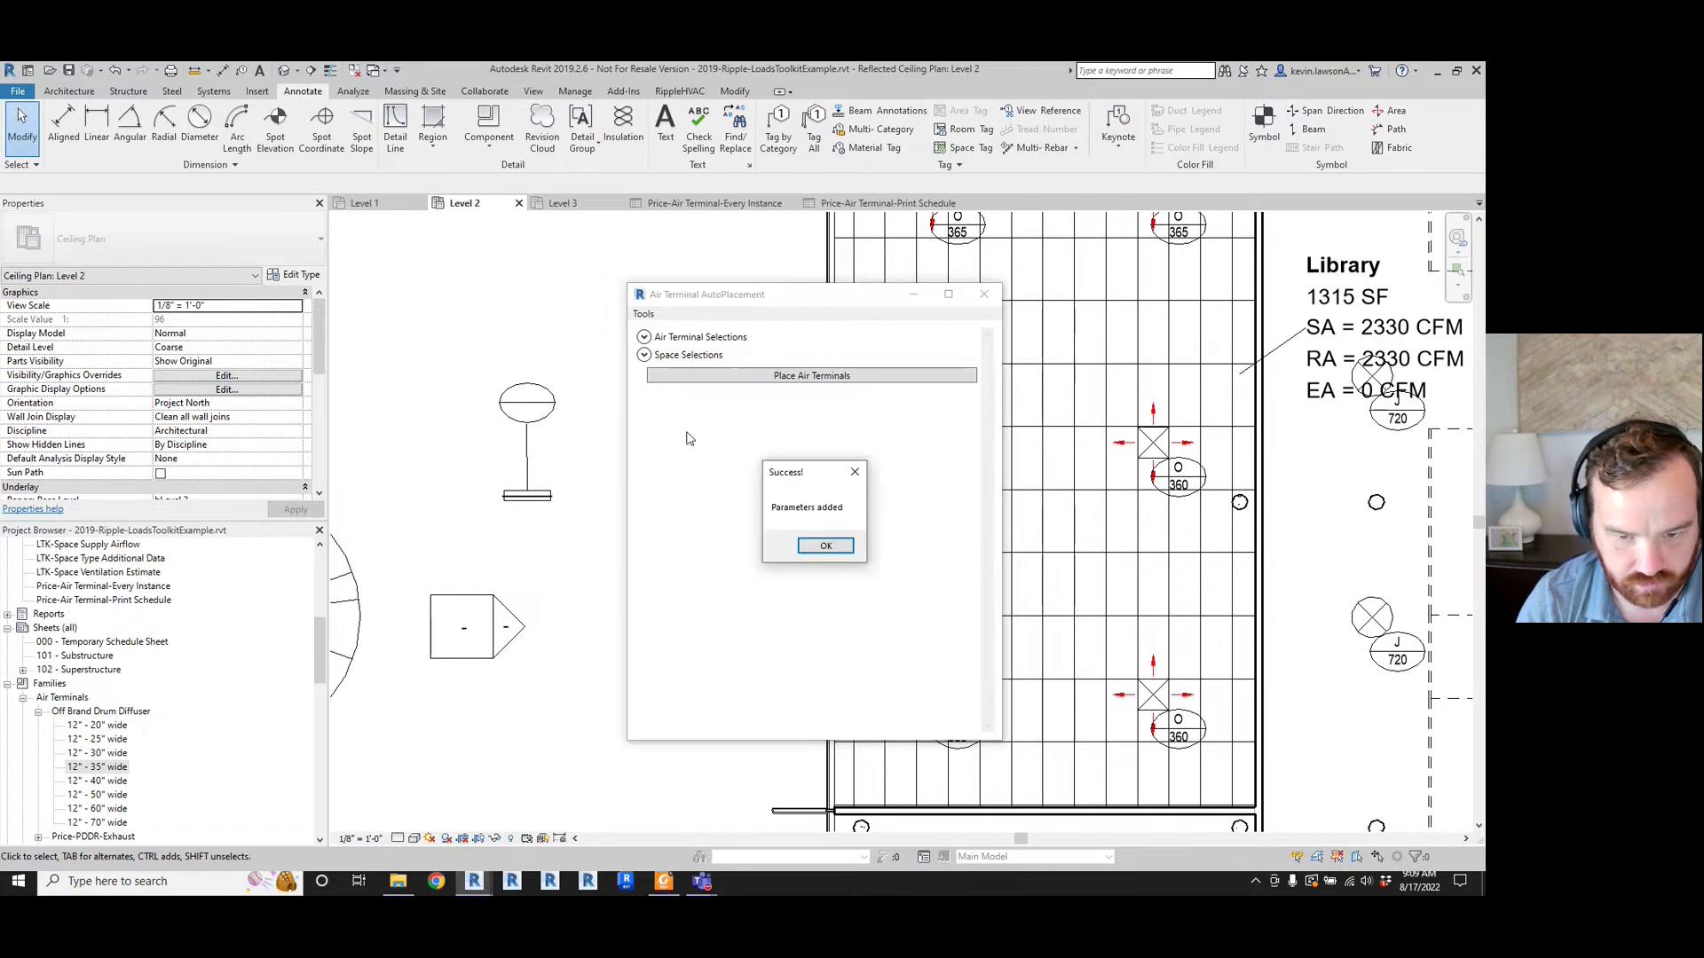
click(818, 549)
click(916, 299)
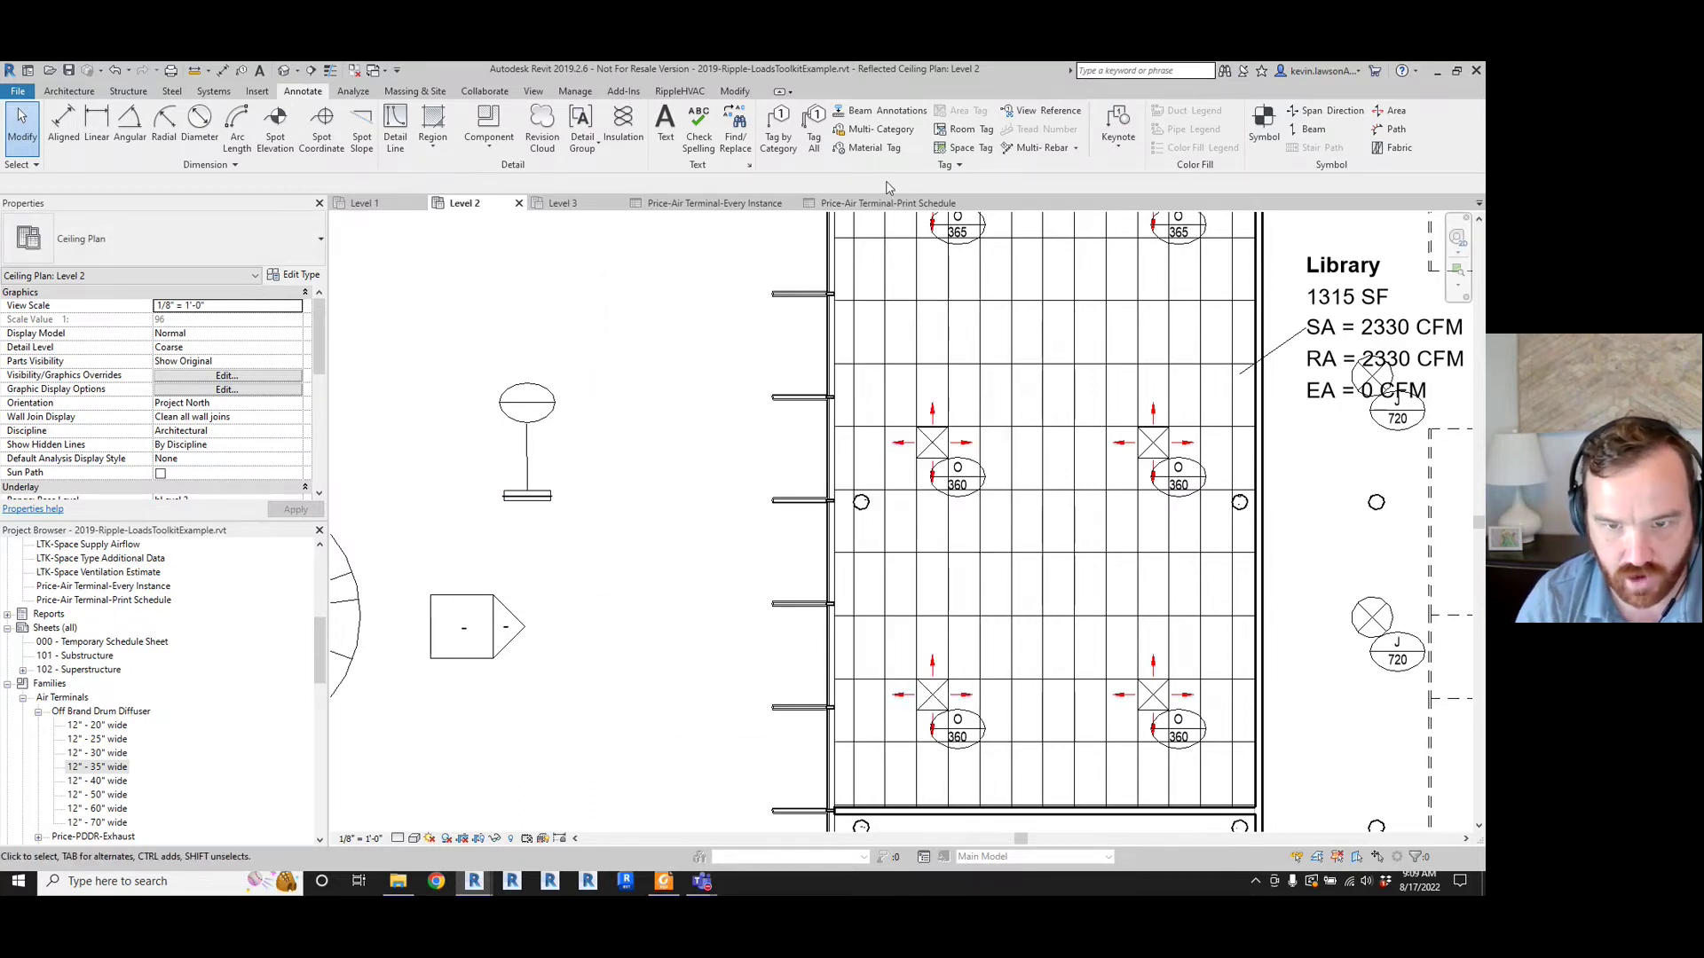
- In the print schedule's drum diffuser row, set the service to SUPPLY and the face size to 36 X 12
click(901, 204)
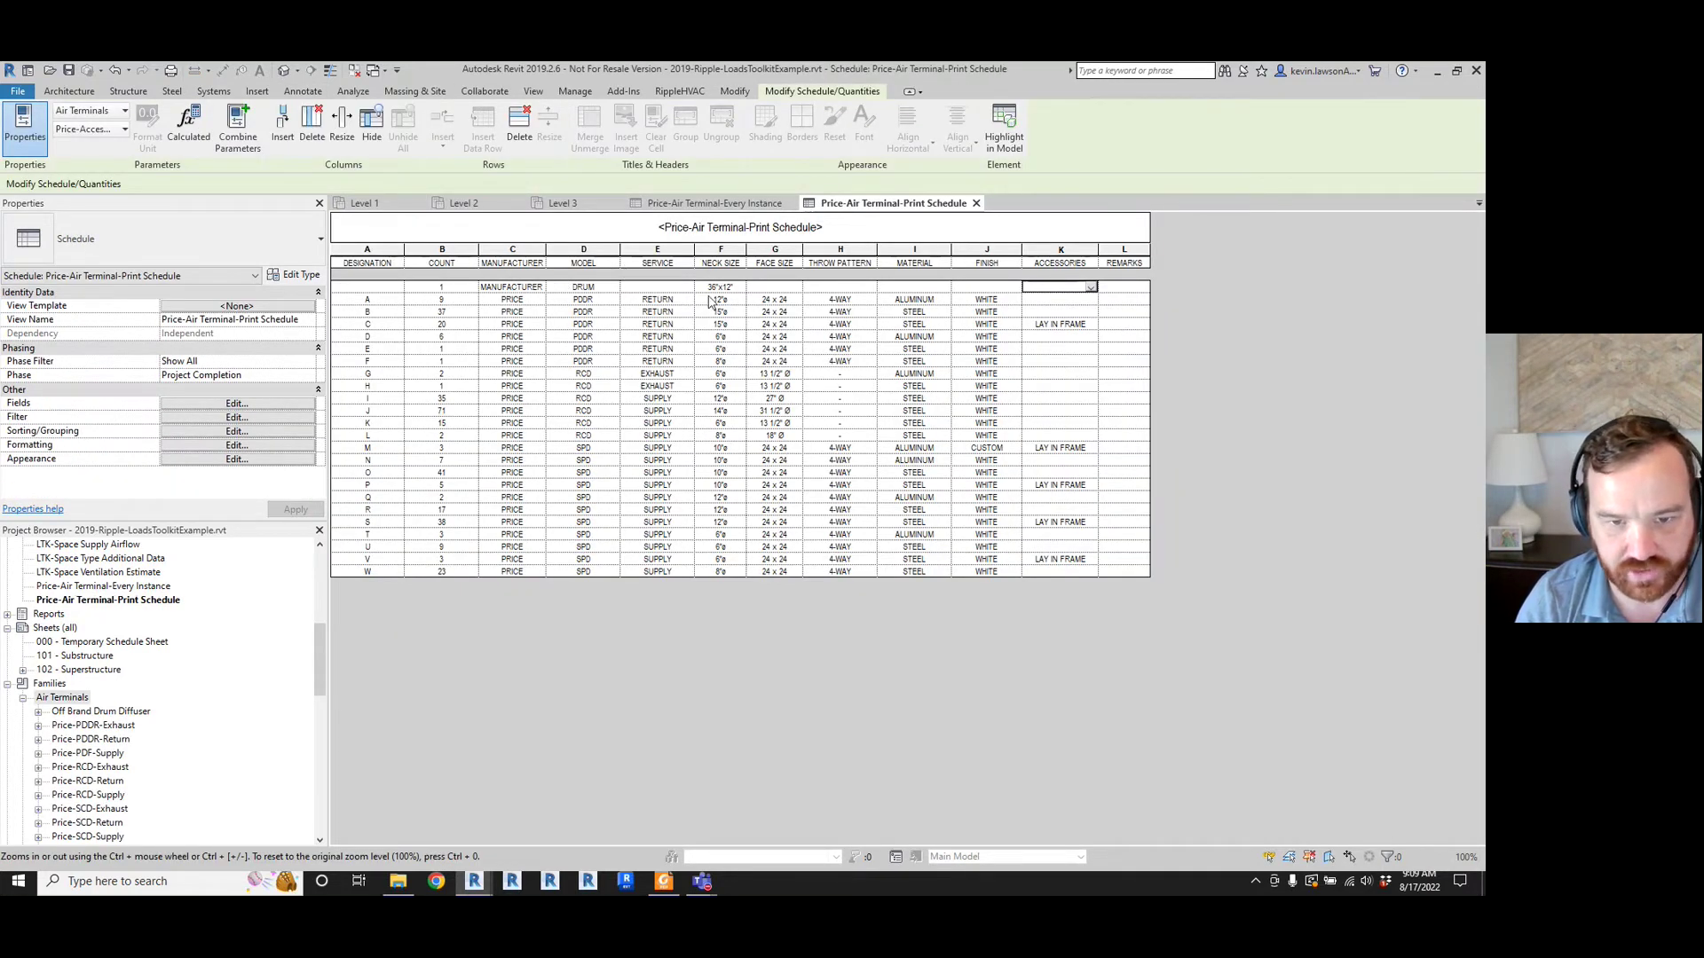
click(667, 288)
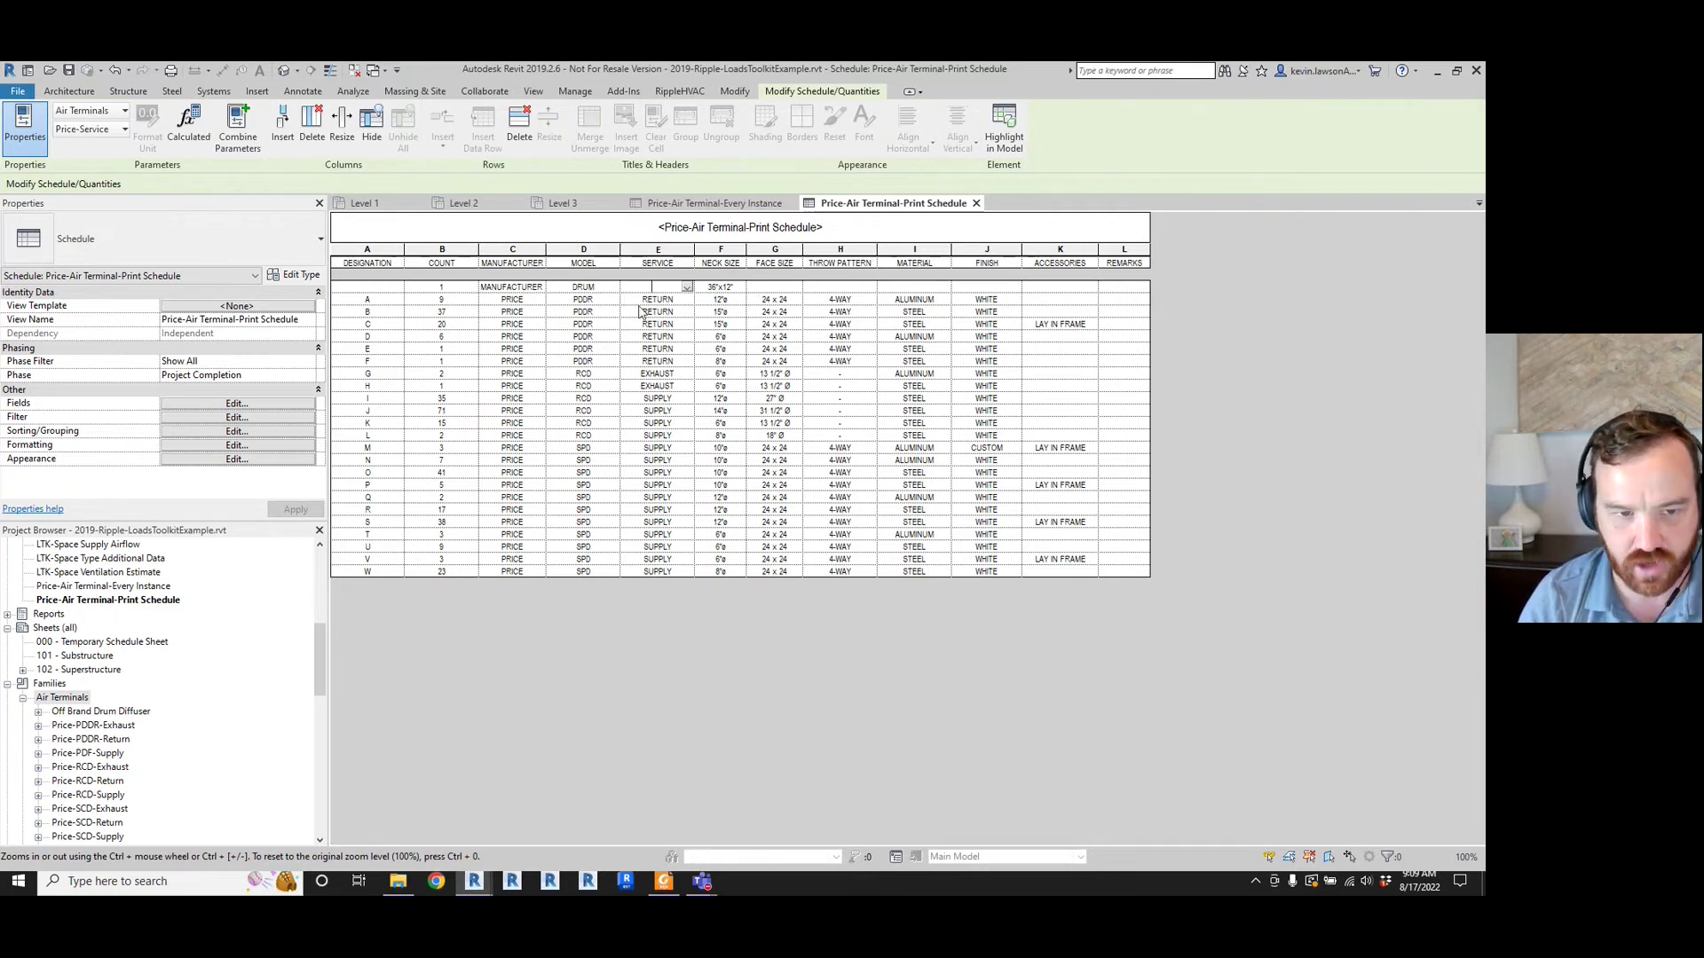
text(SUPPLY)
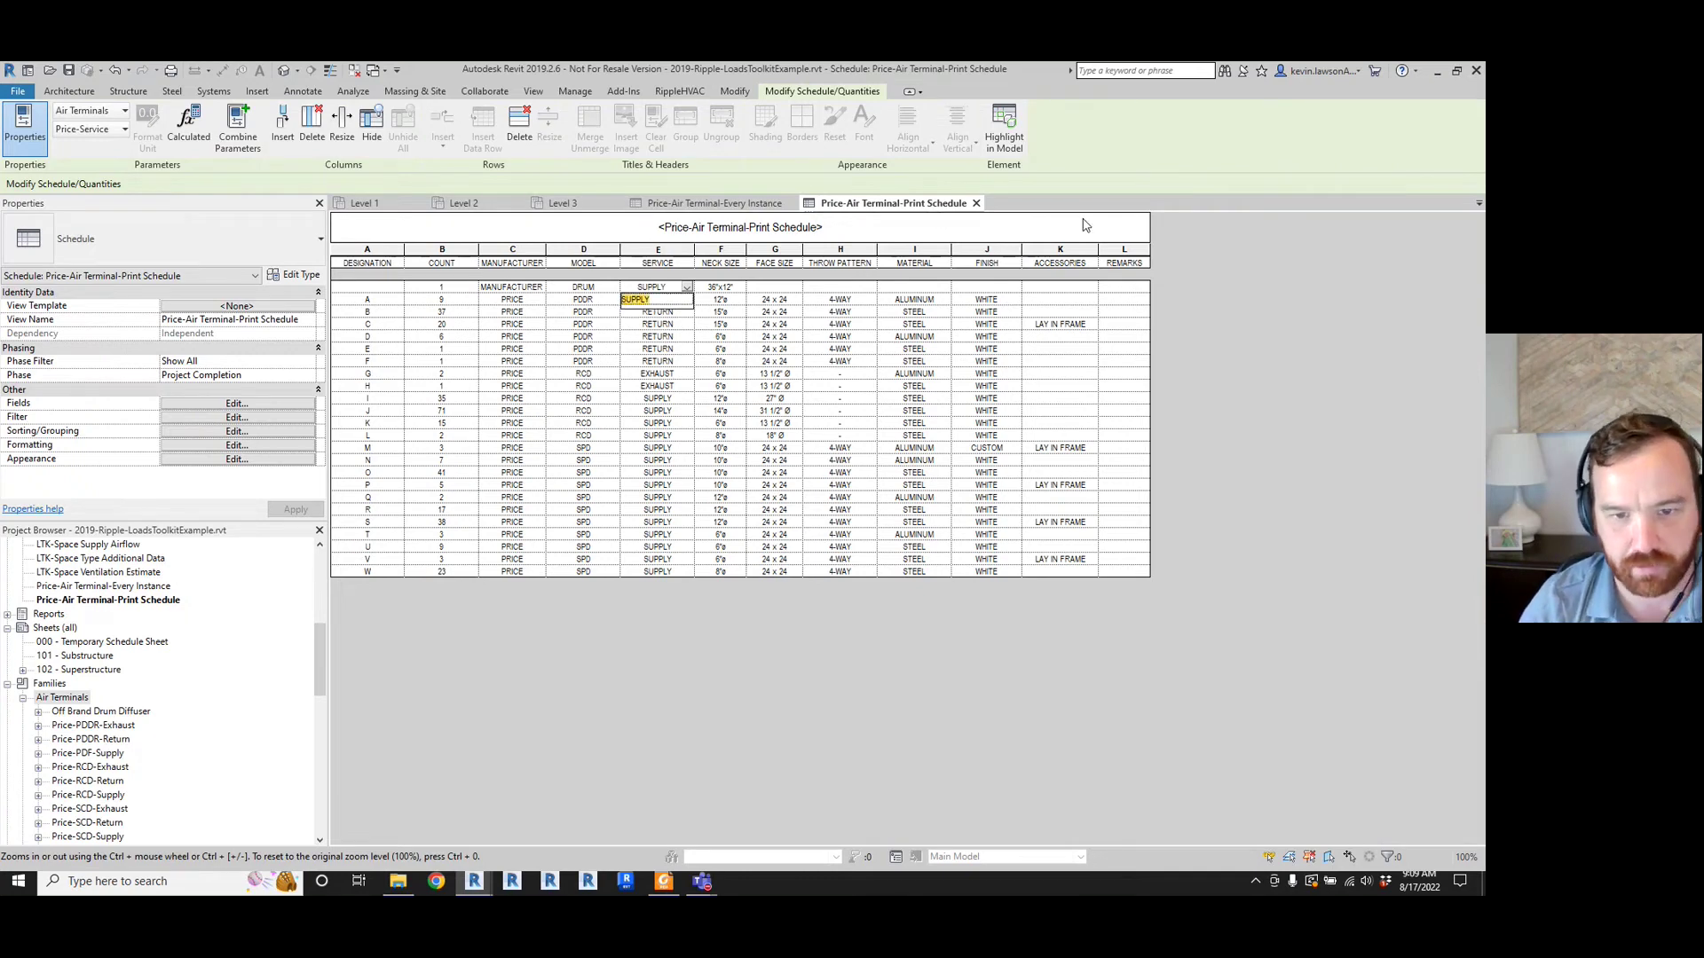
click(786, 288)
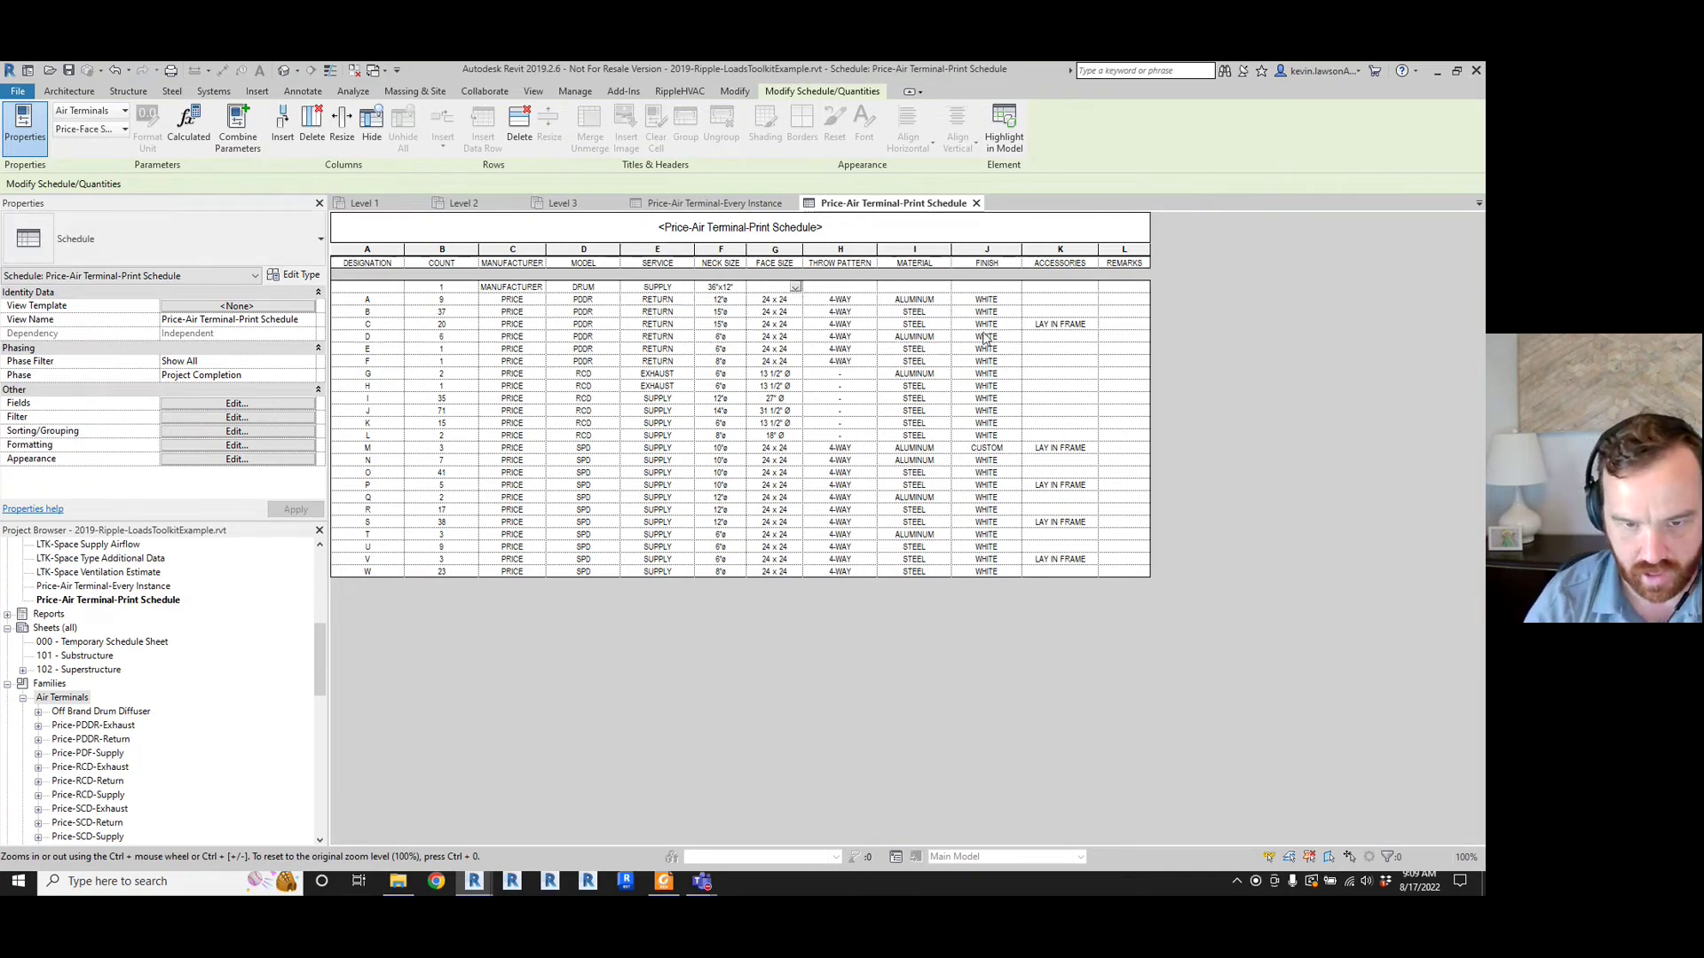
text(36 X 12)
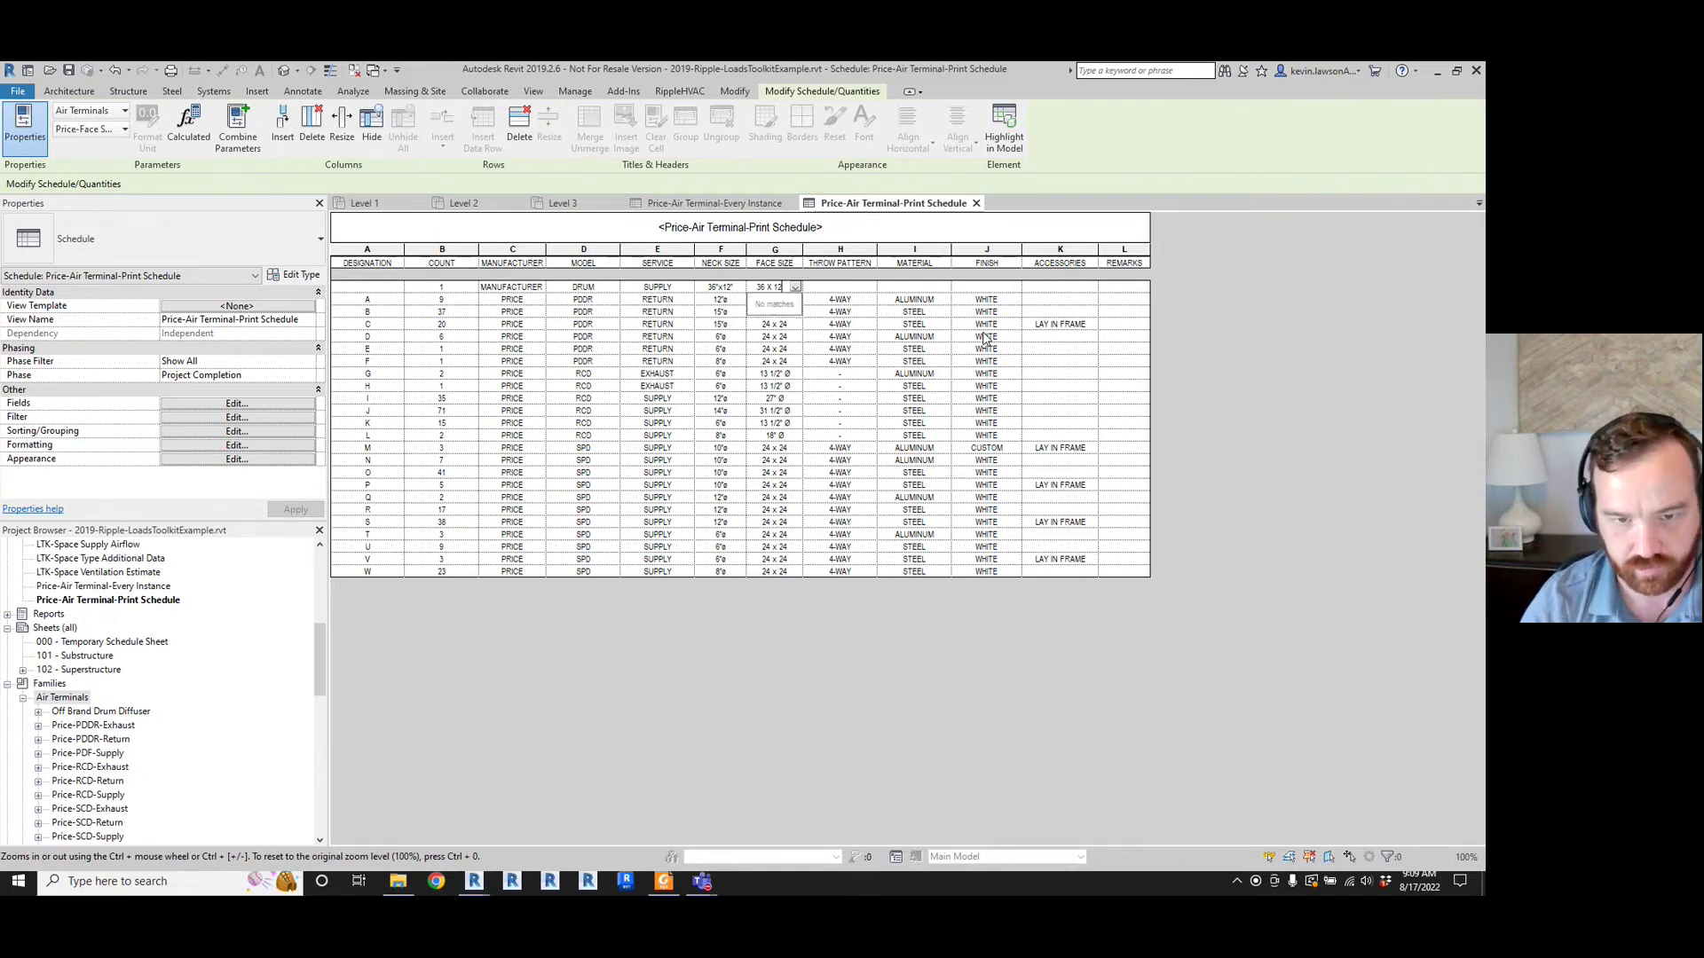
- Complete the drum diffuser's schedule row with throw pattern "-", material STEEL and finish WHITE
click(870, 288)
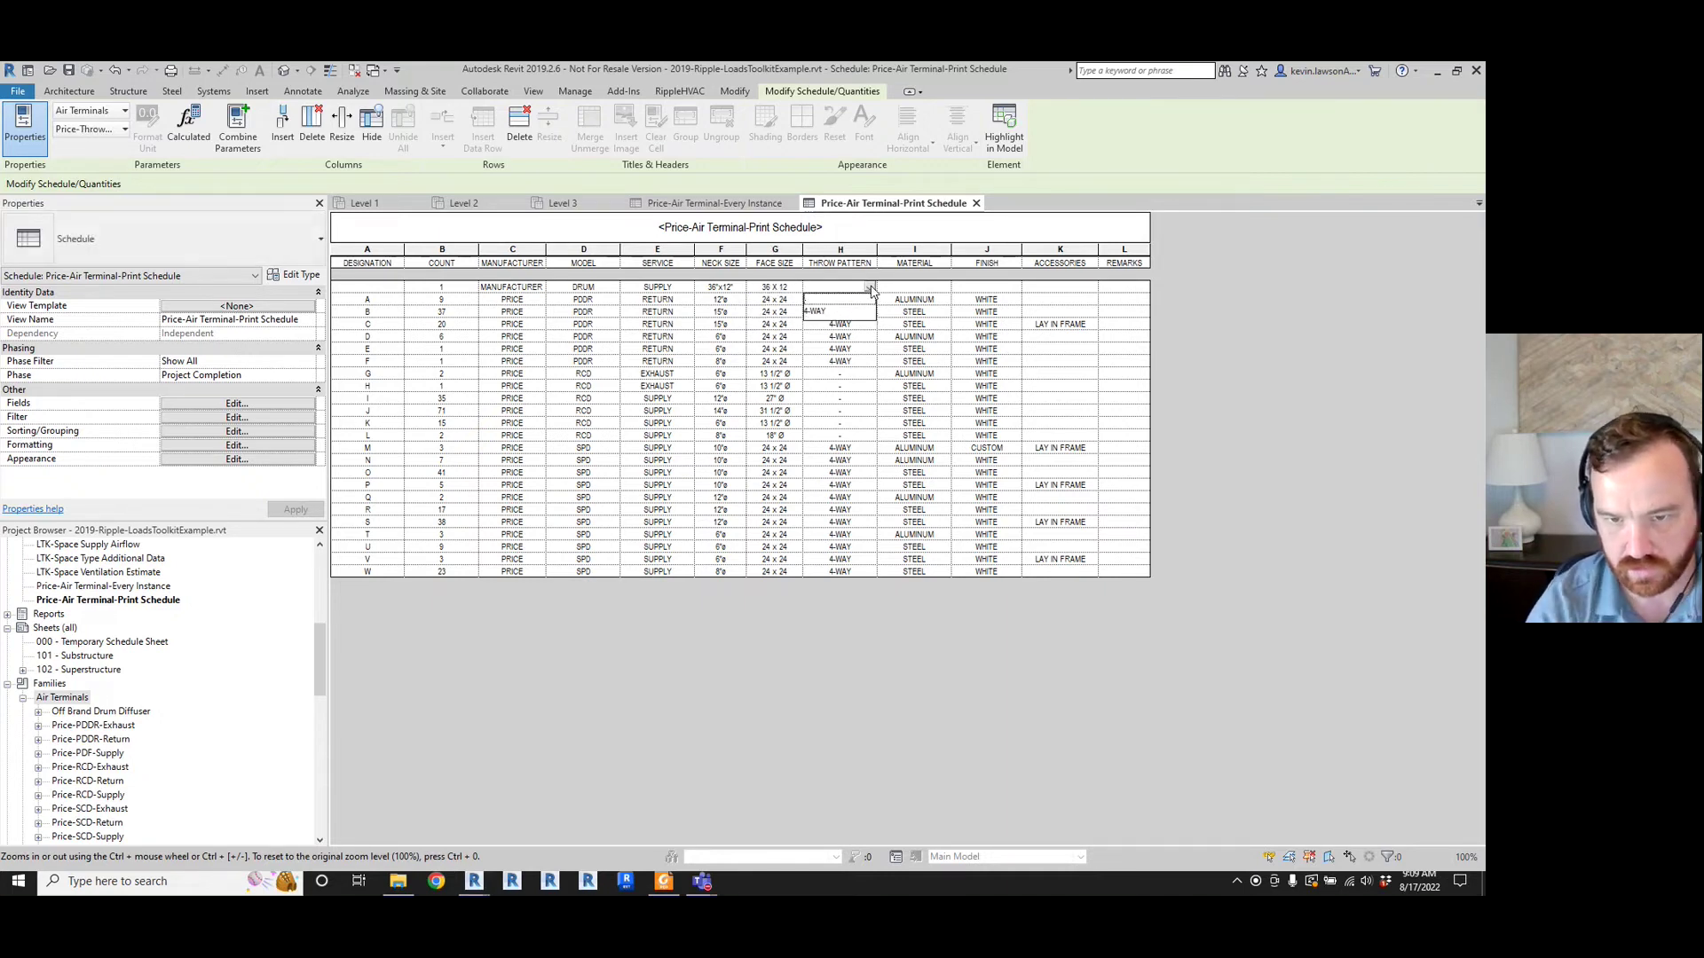
click(870, 288)
key(Tab)
text(STE)
key(Return)
key(Tab)
text(WHITE)
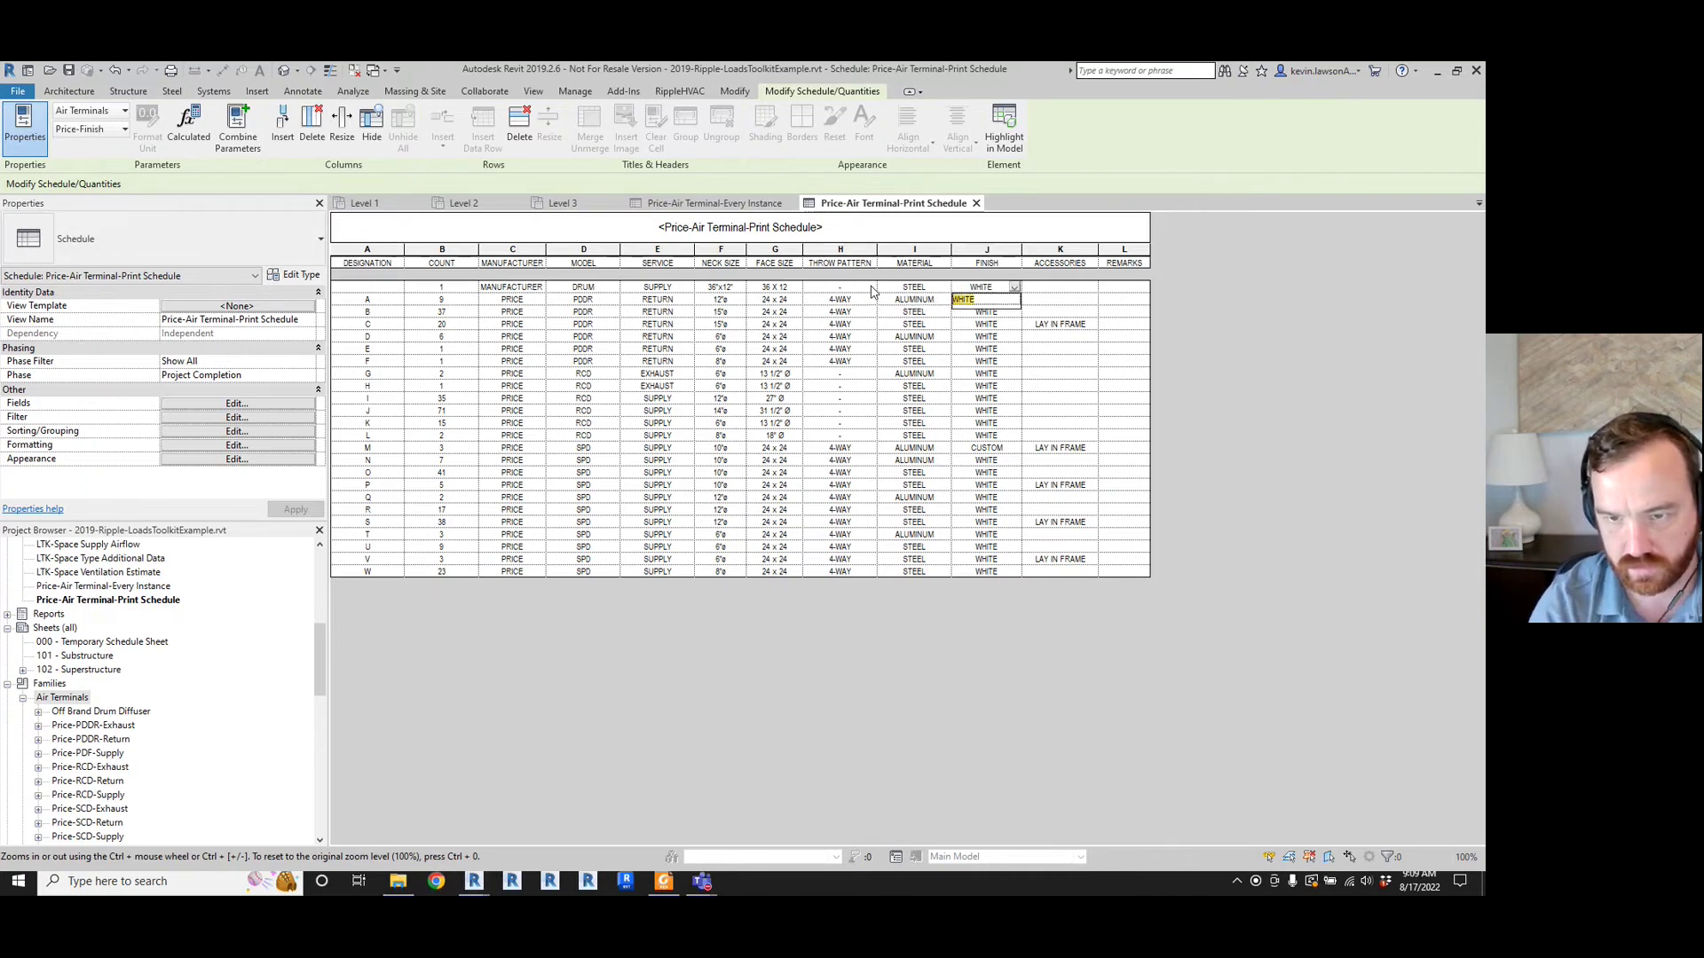
key(Return)
- Set the drum diffuser's designation to Z in the print schedule and check its tag in the Level 2 ceiling plan
click(387, 286)
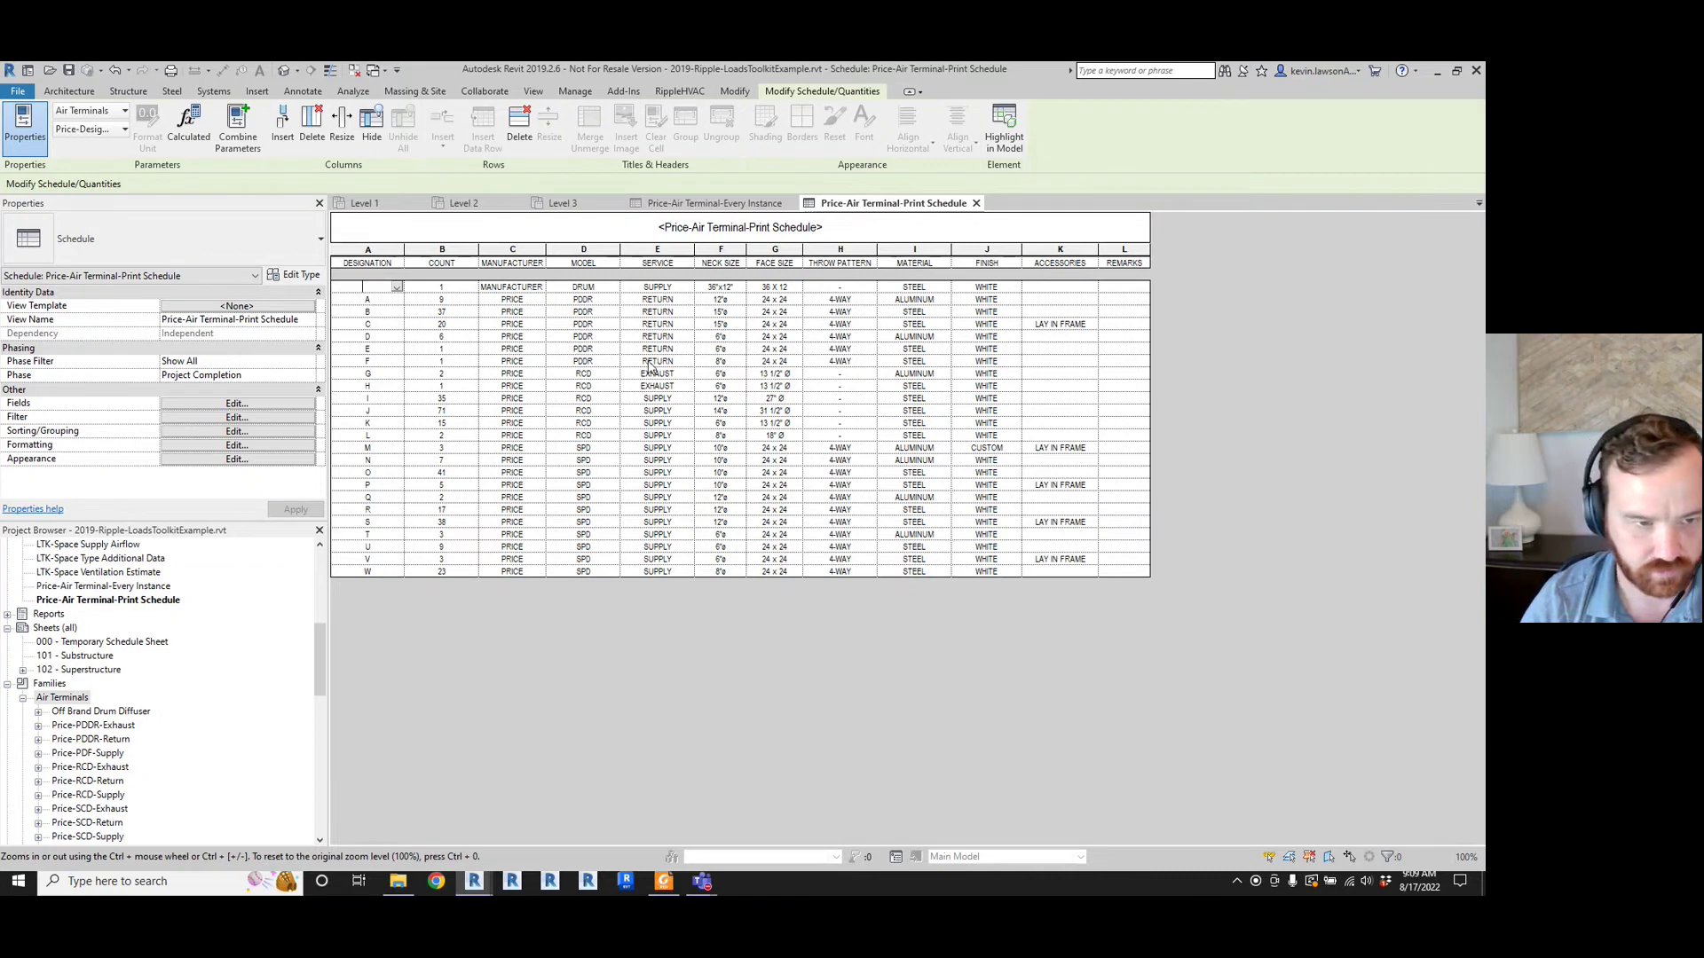
text(Z)
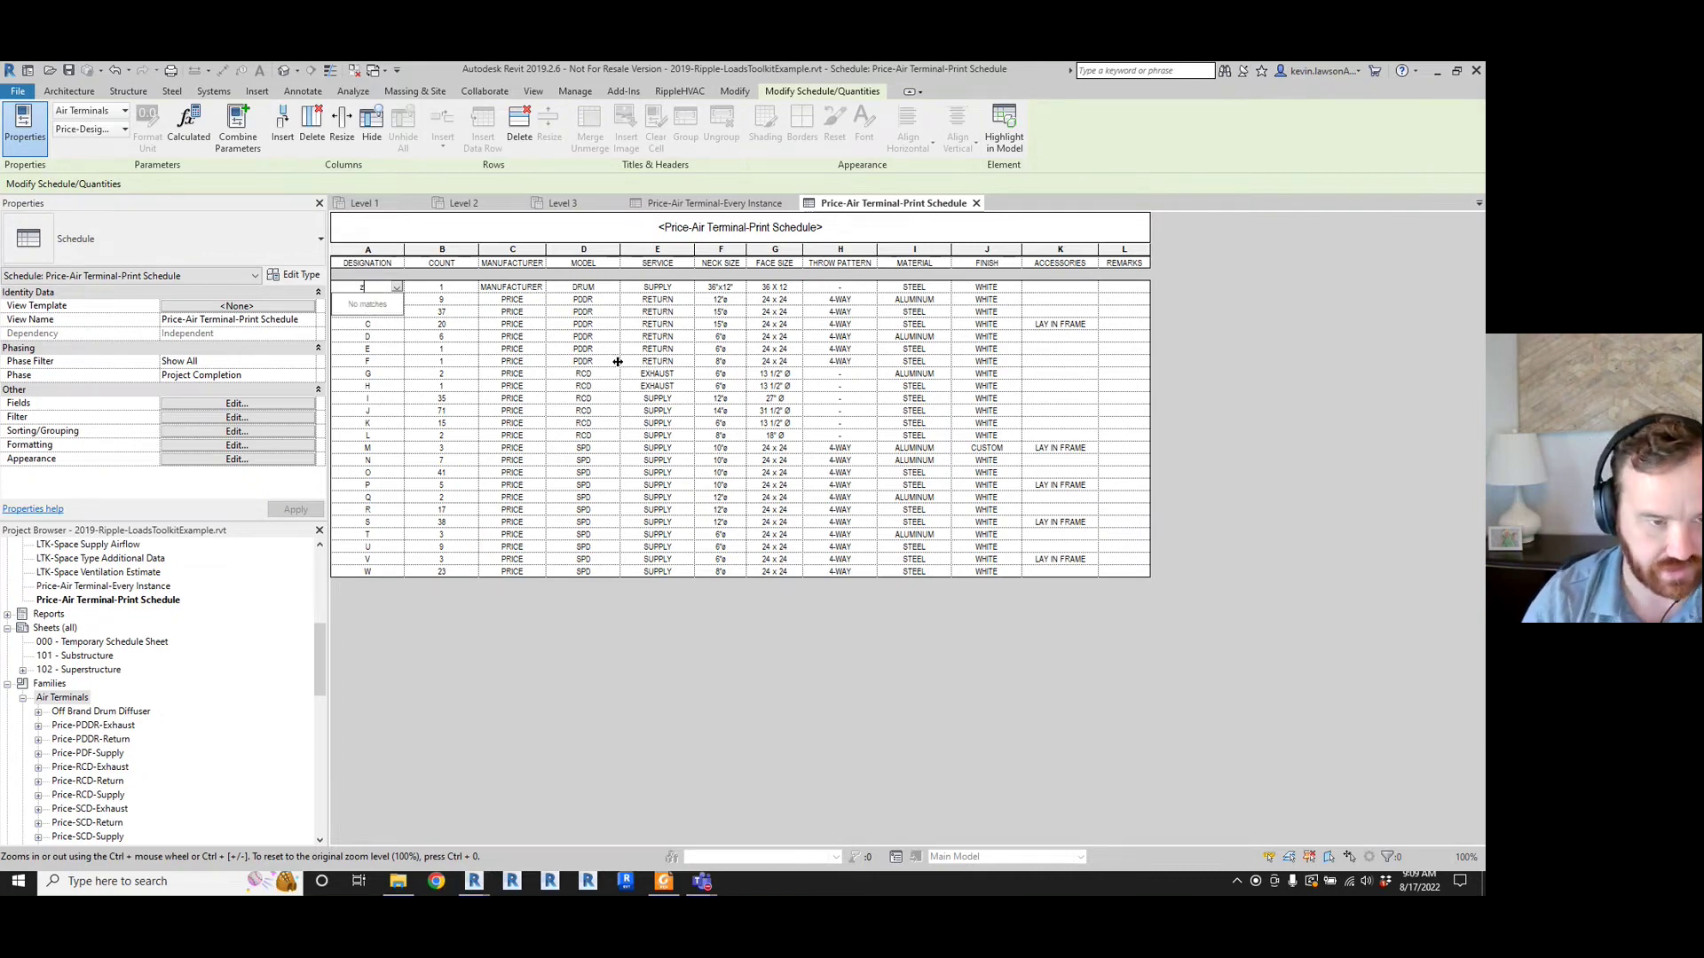
key(BackSpace)
text(Z)
click(1058, 301)
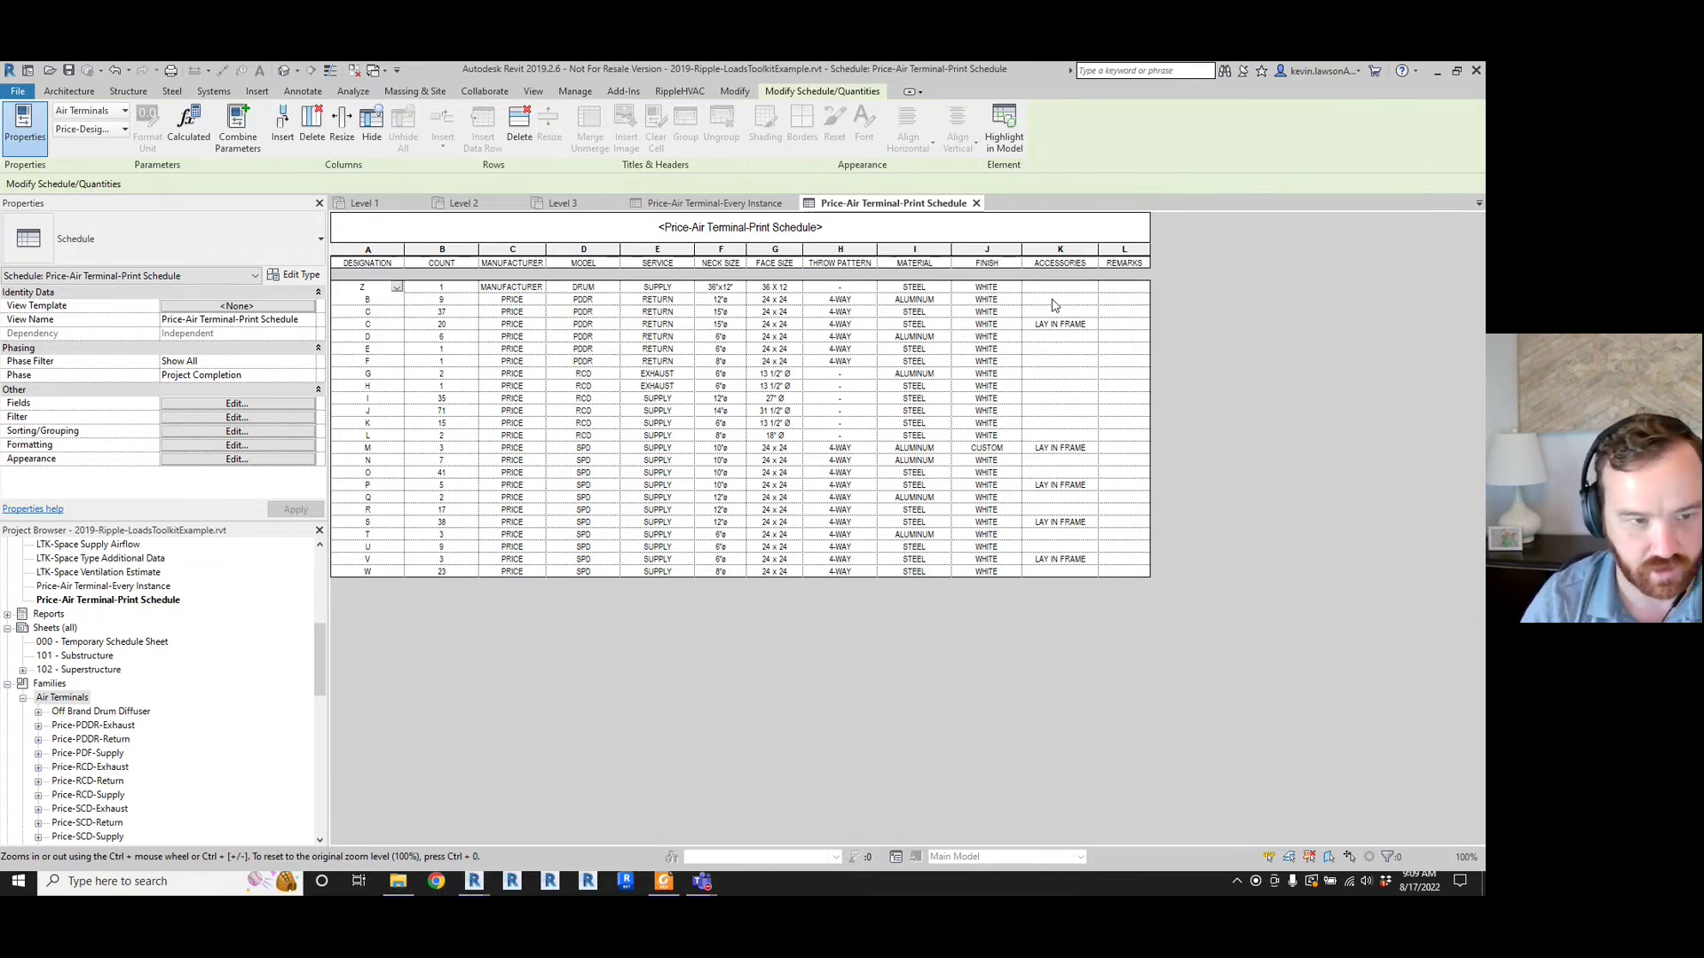
click(461, 203)
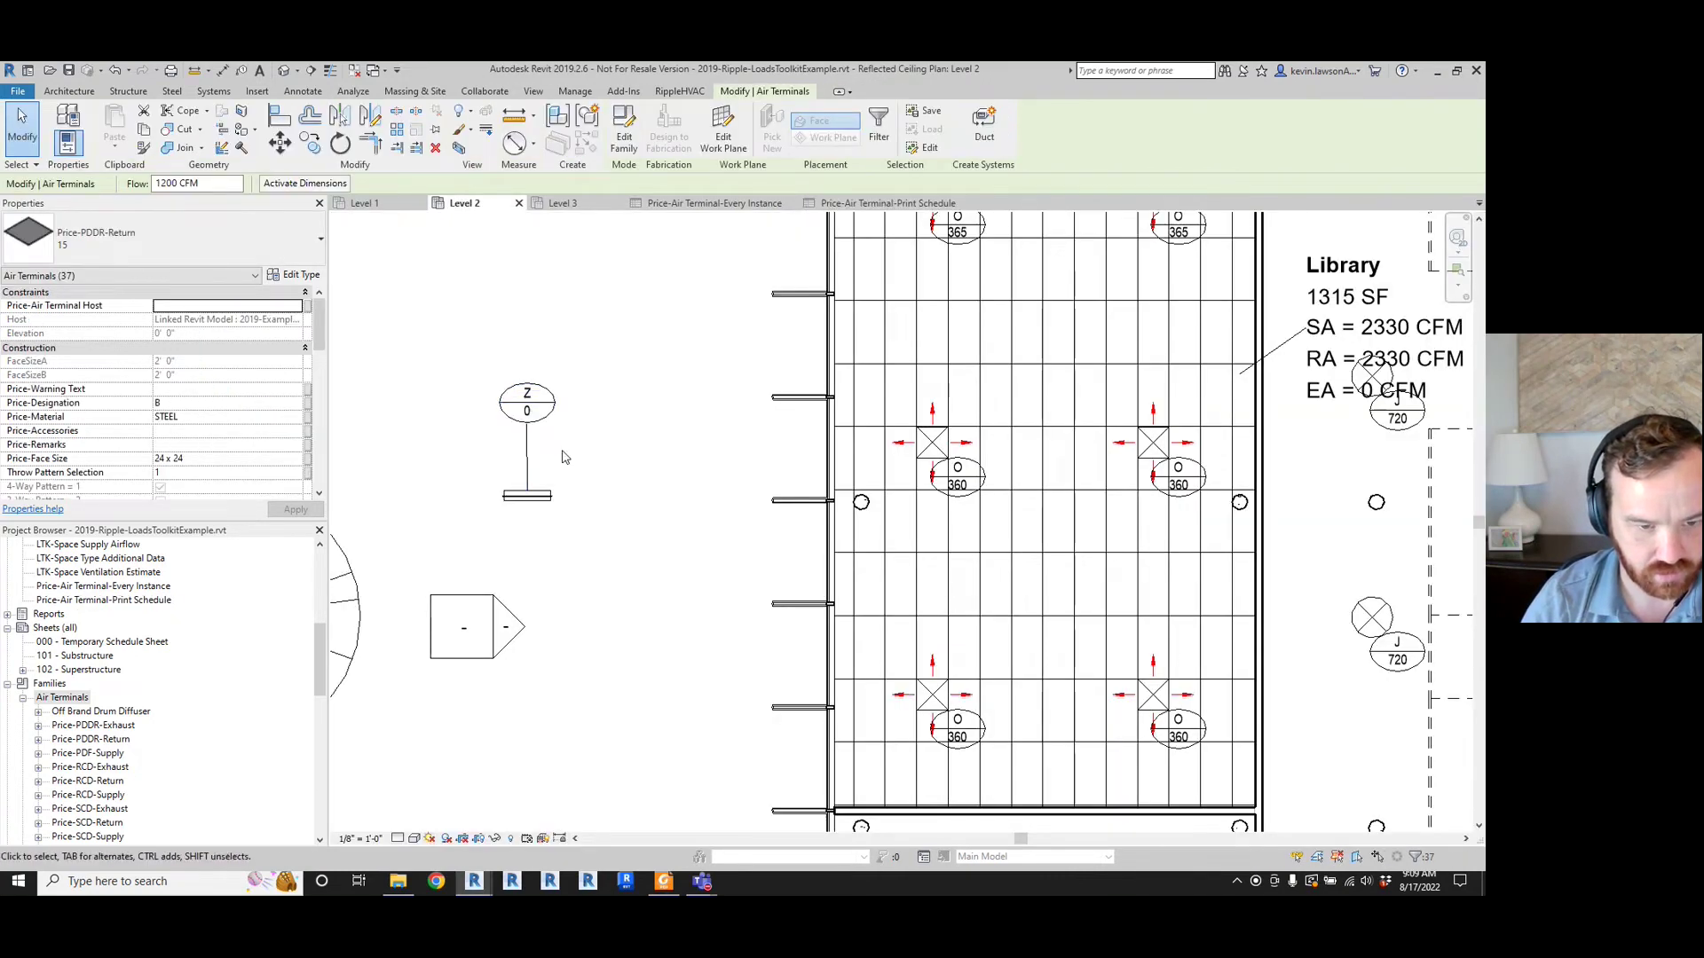
scroll(563, 456, down, 2)
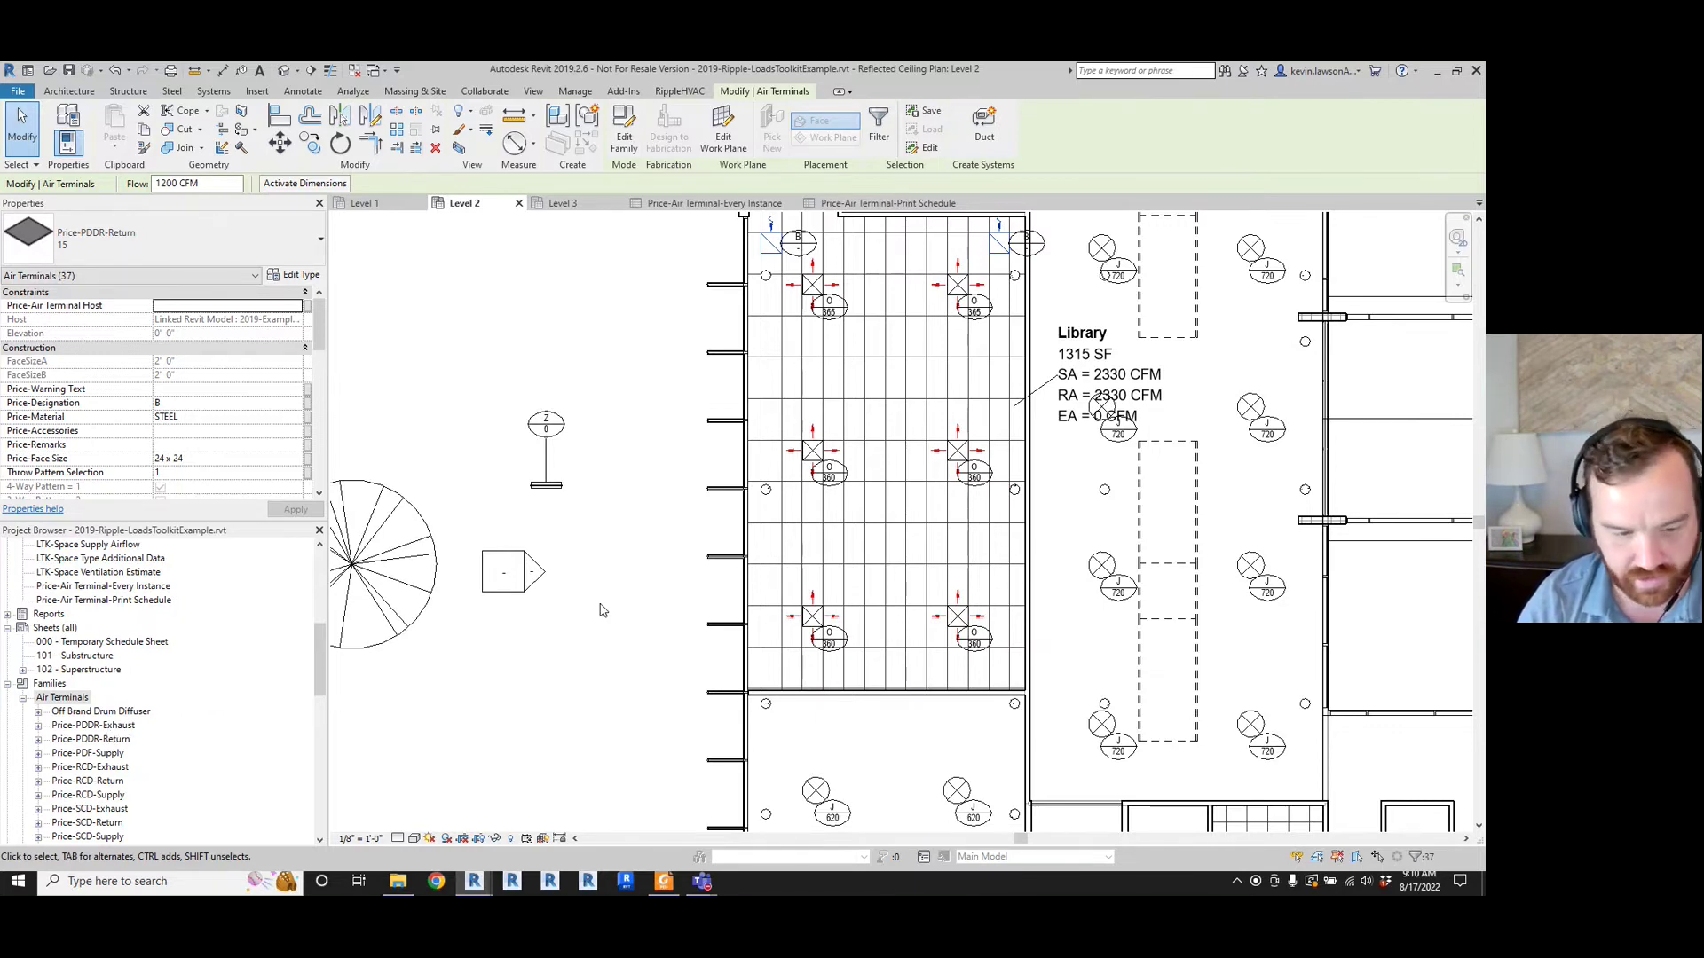
- Examine the supply and exhaust air terminals and their properties in the small rooms along the lower wing of Level 2
mouse_move(483, 888)
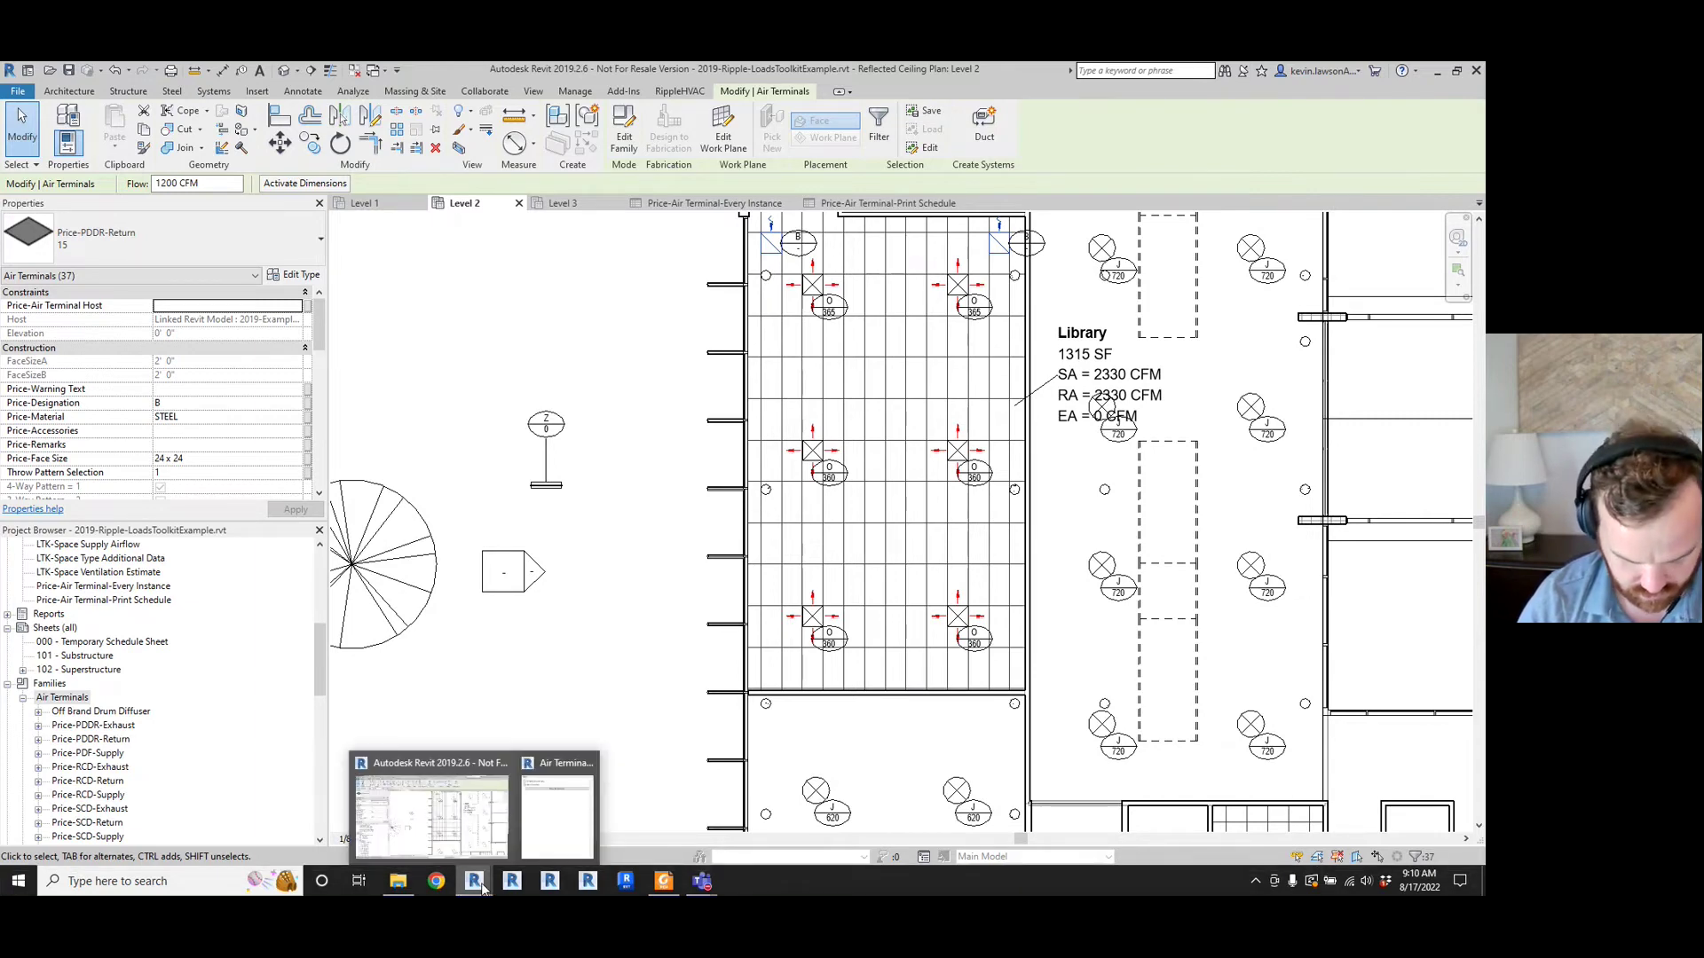
scroll(626, 391, down, 5)
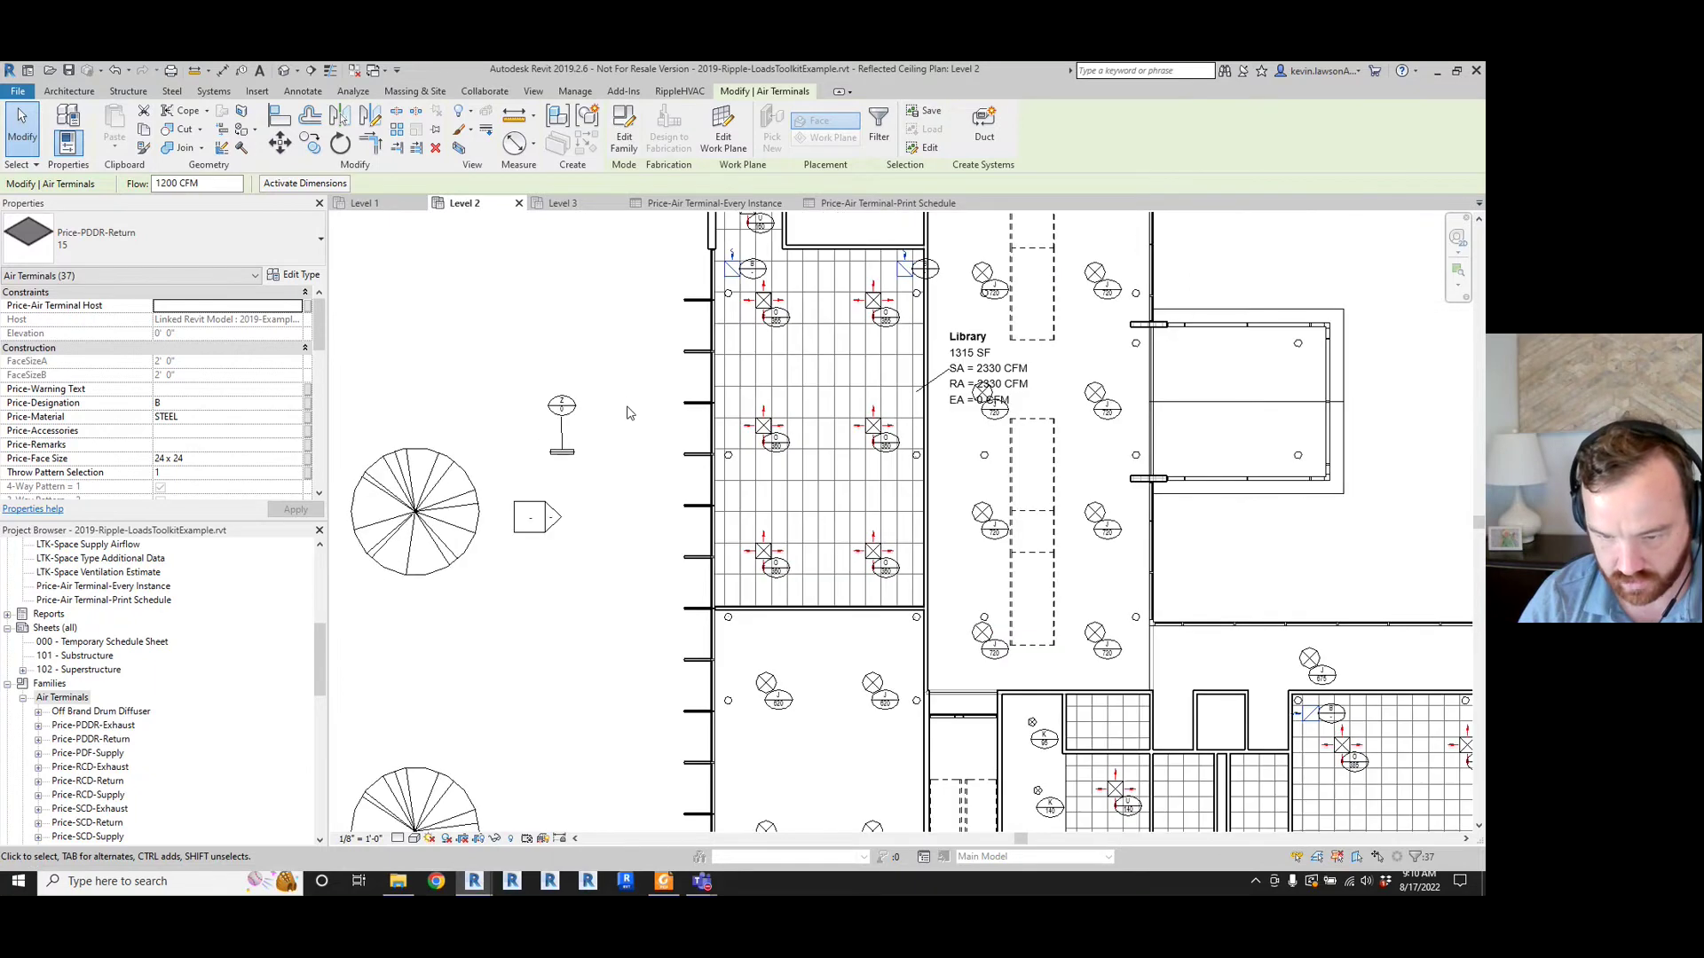
scroll(971, 380, up, 3)
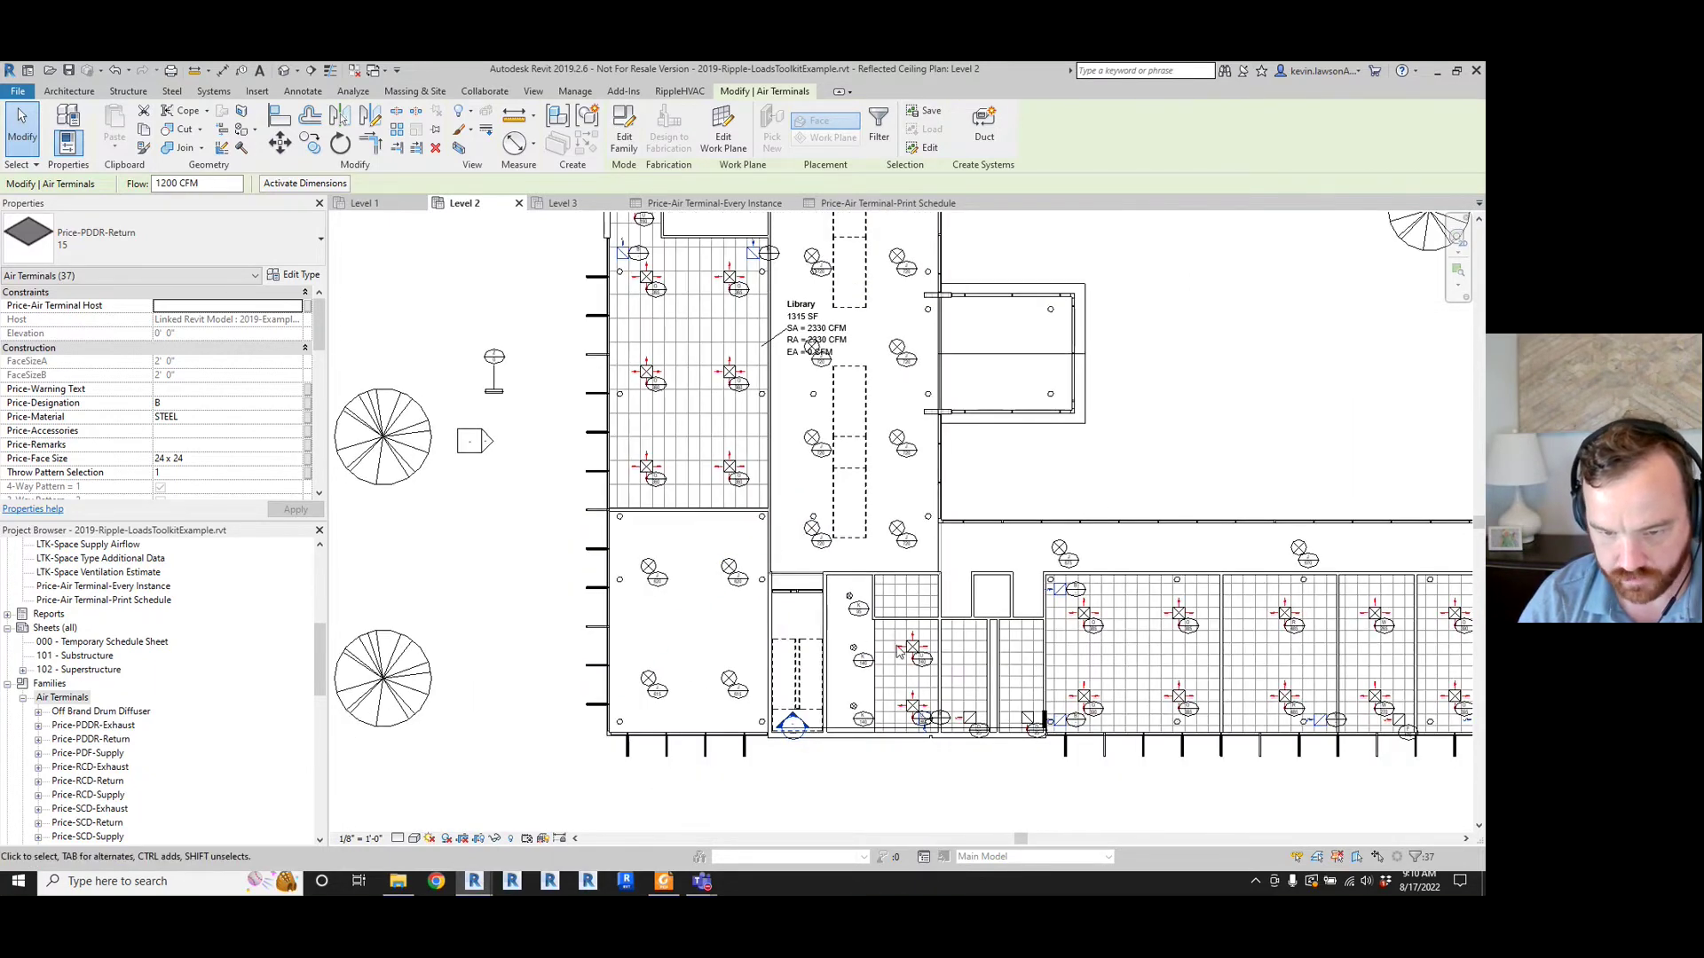
scroll(917, 654, up, 4)
click(917, 654)
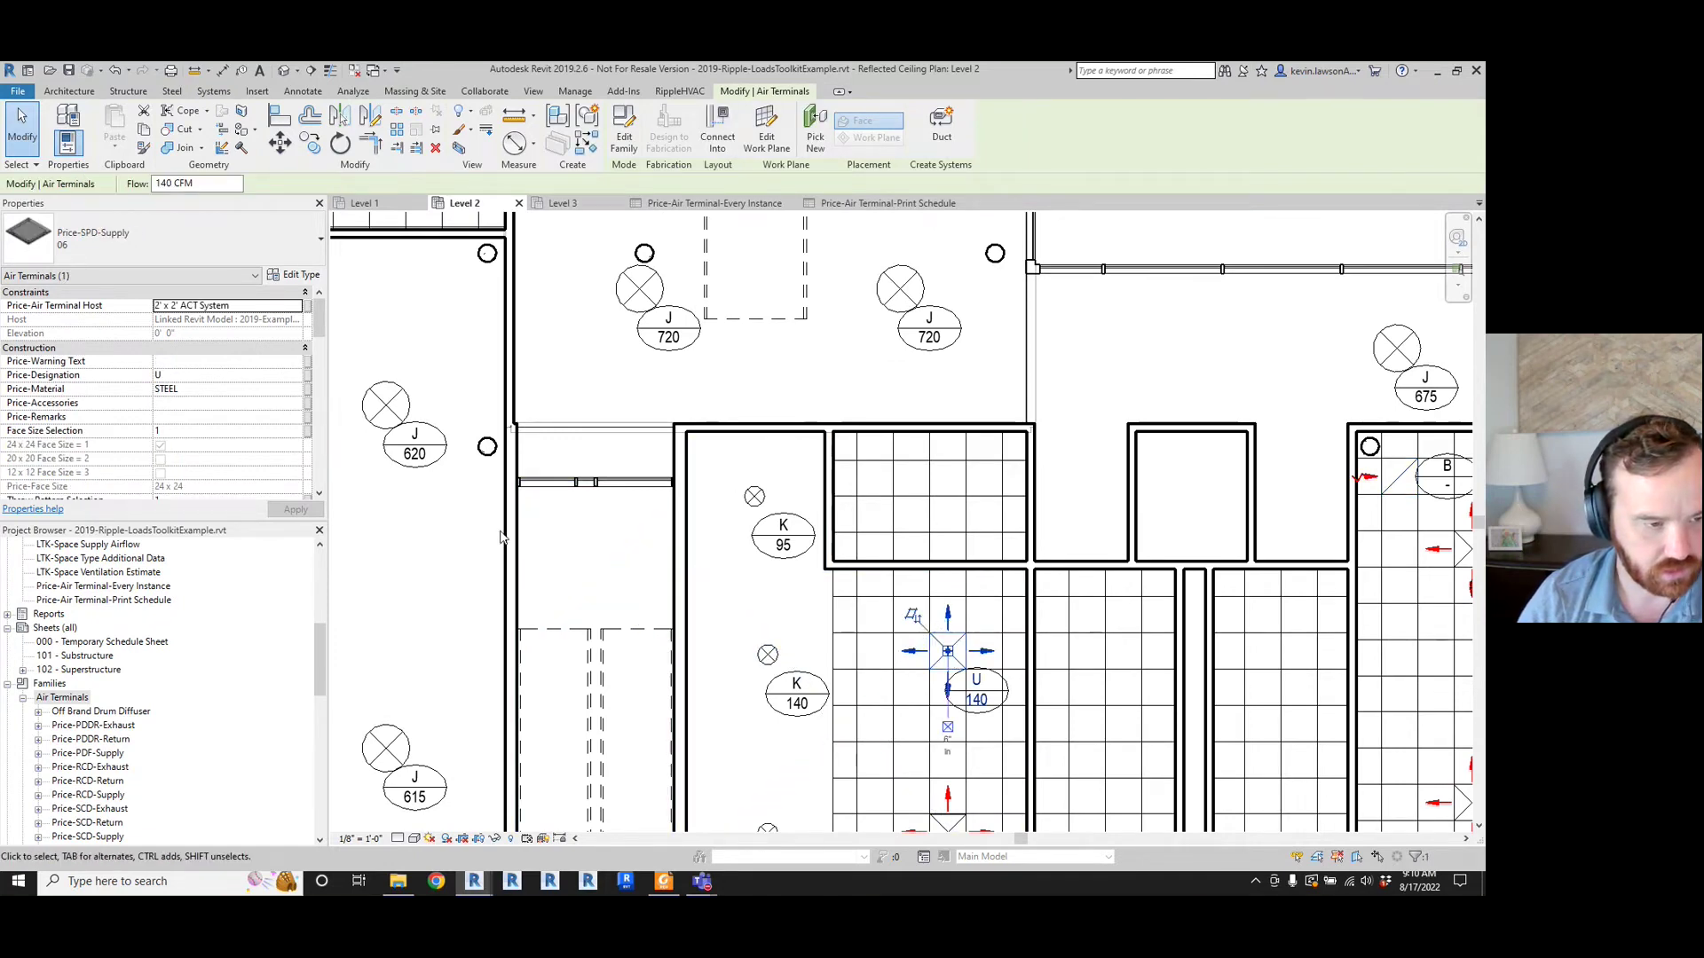
scroll(894, 668, up, 4)
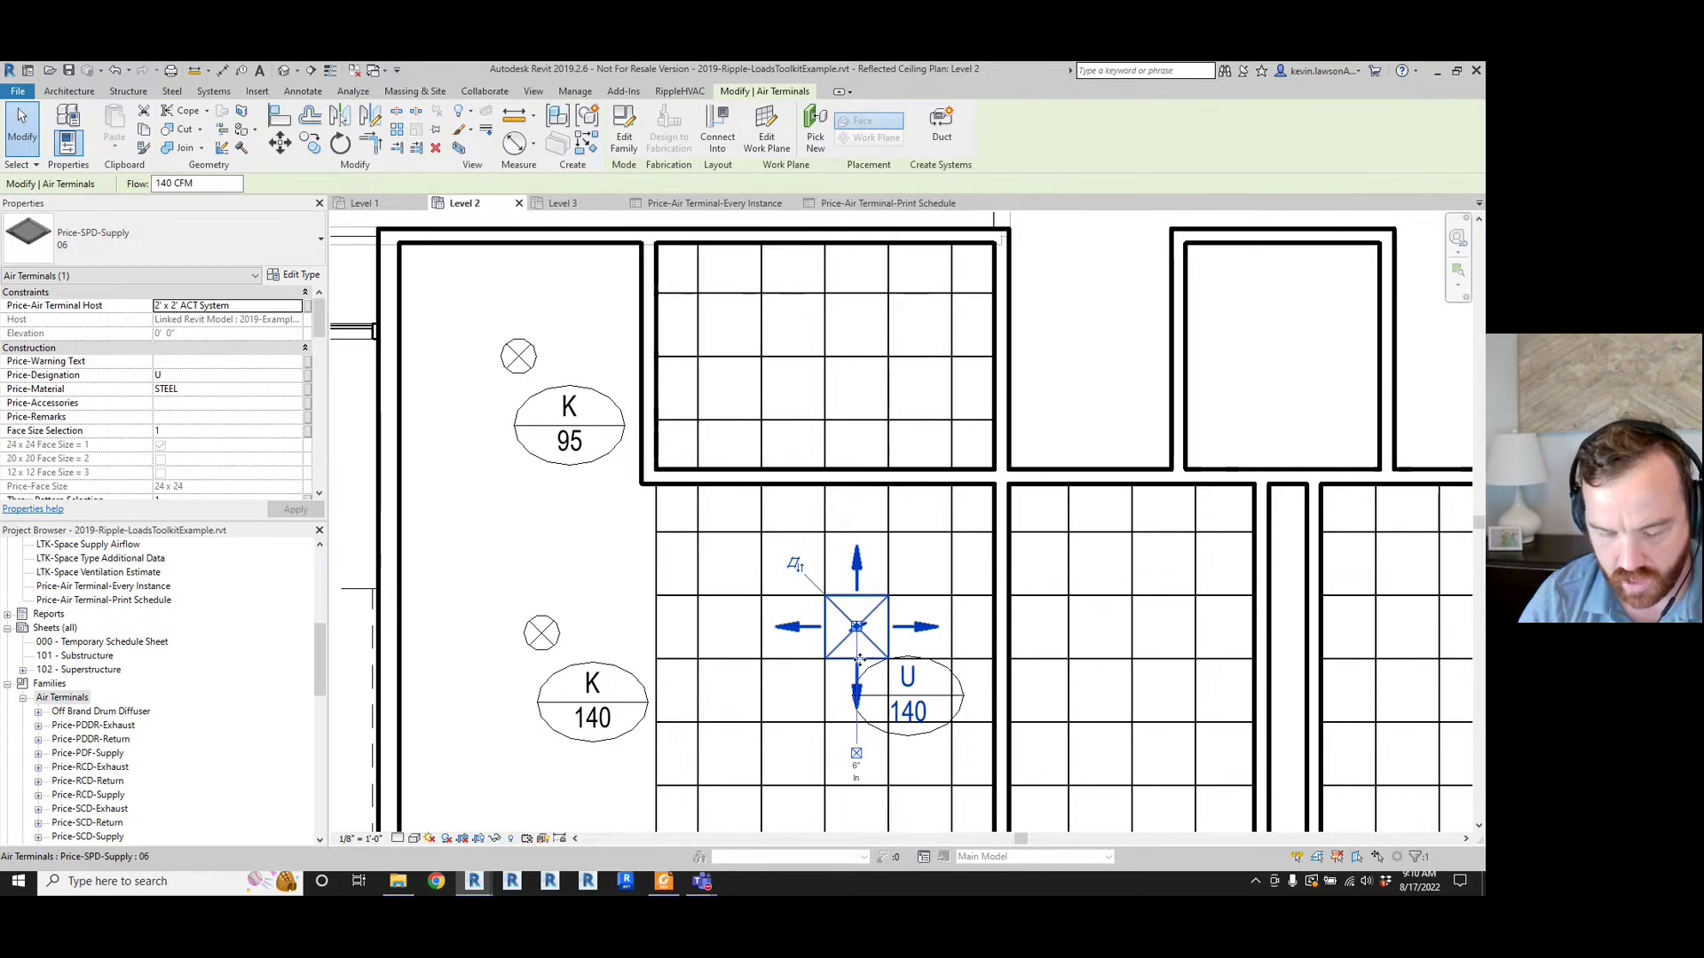
scroll(639, 661, down, 2)
scroll(672, 494, up, 1)
middle_drag(672, 493, 609, 428)
scroll(604, 443, down, 3)
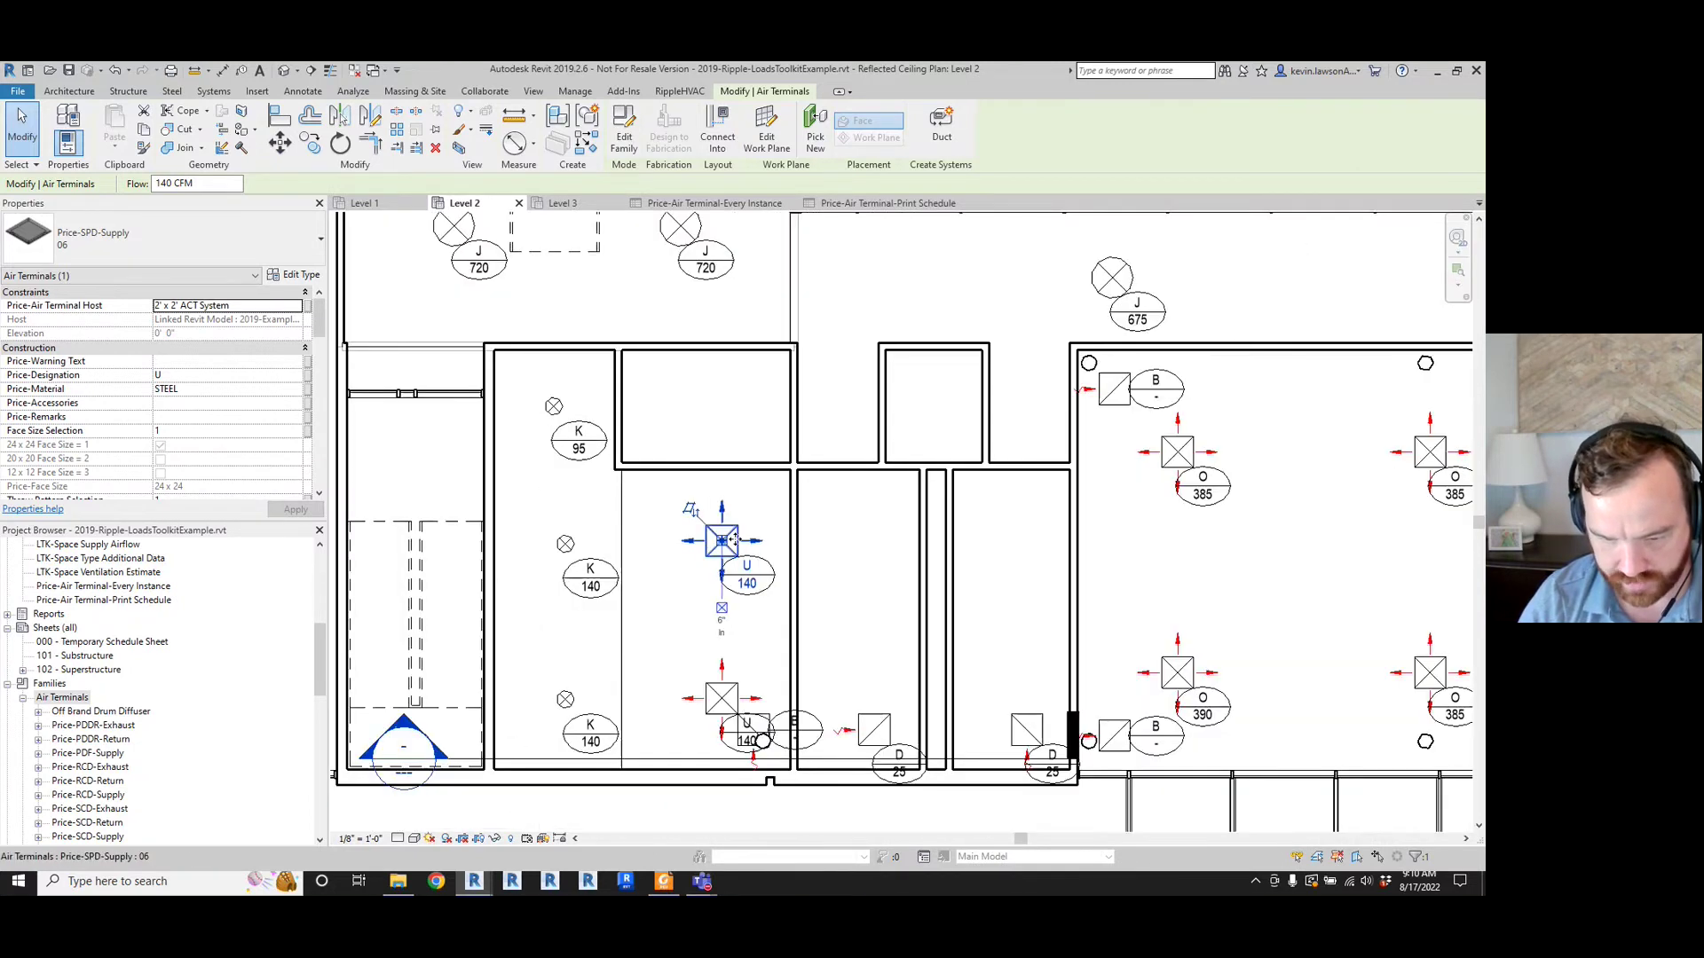
scroll(908, 745, up, 4)
click(910, 745)
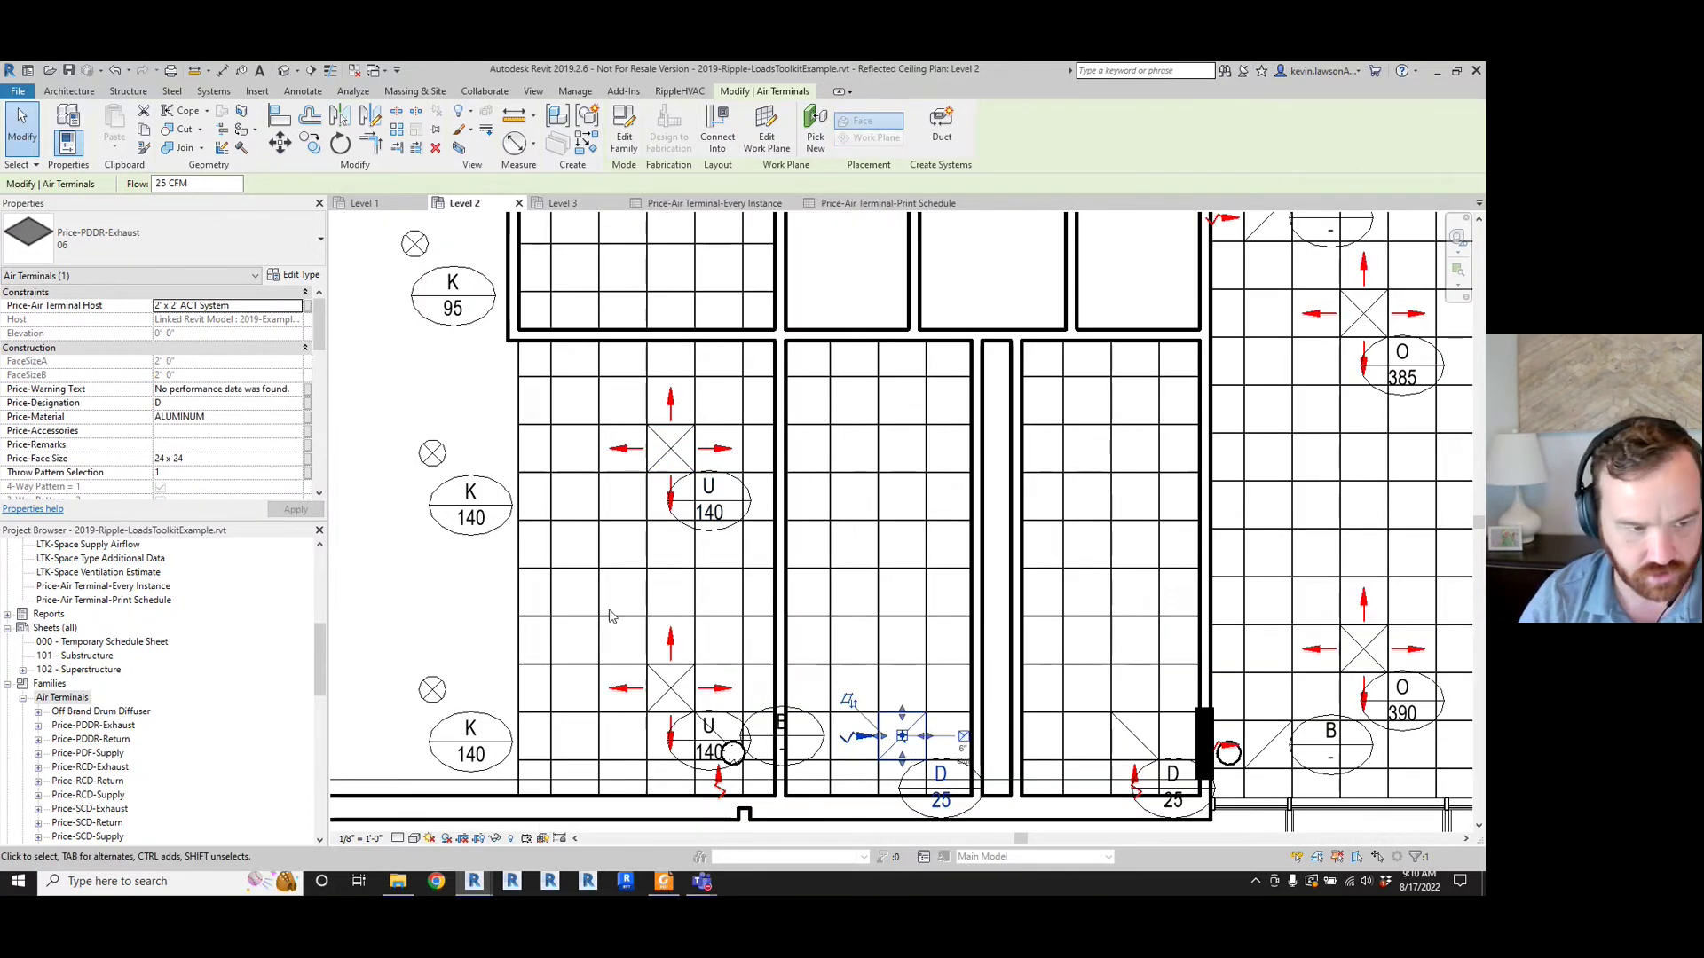
- Set the Face Size Selection of the upper U-tagged 140 CFM supply terminal to 3, the 12 x 12 face
click(667, 513)
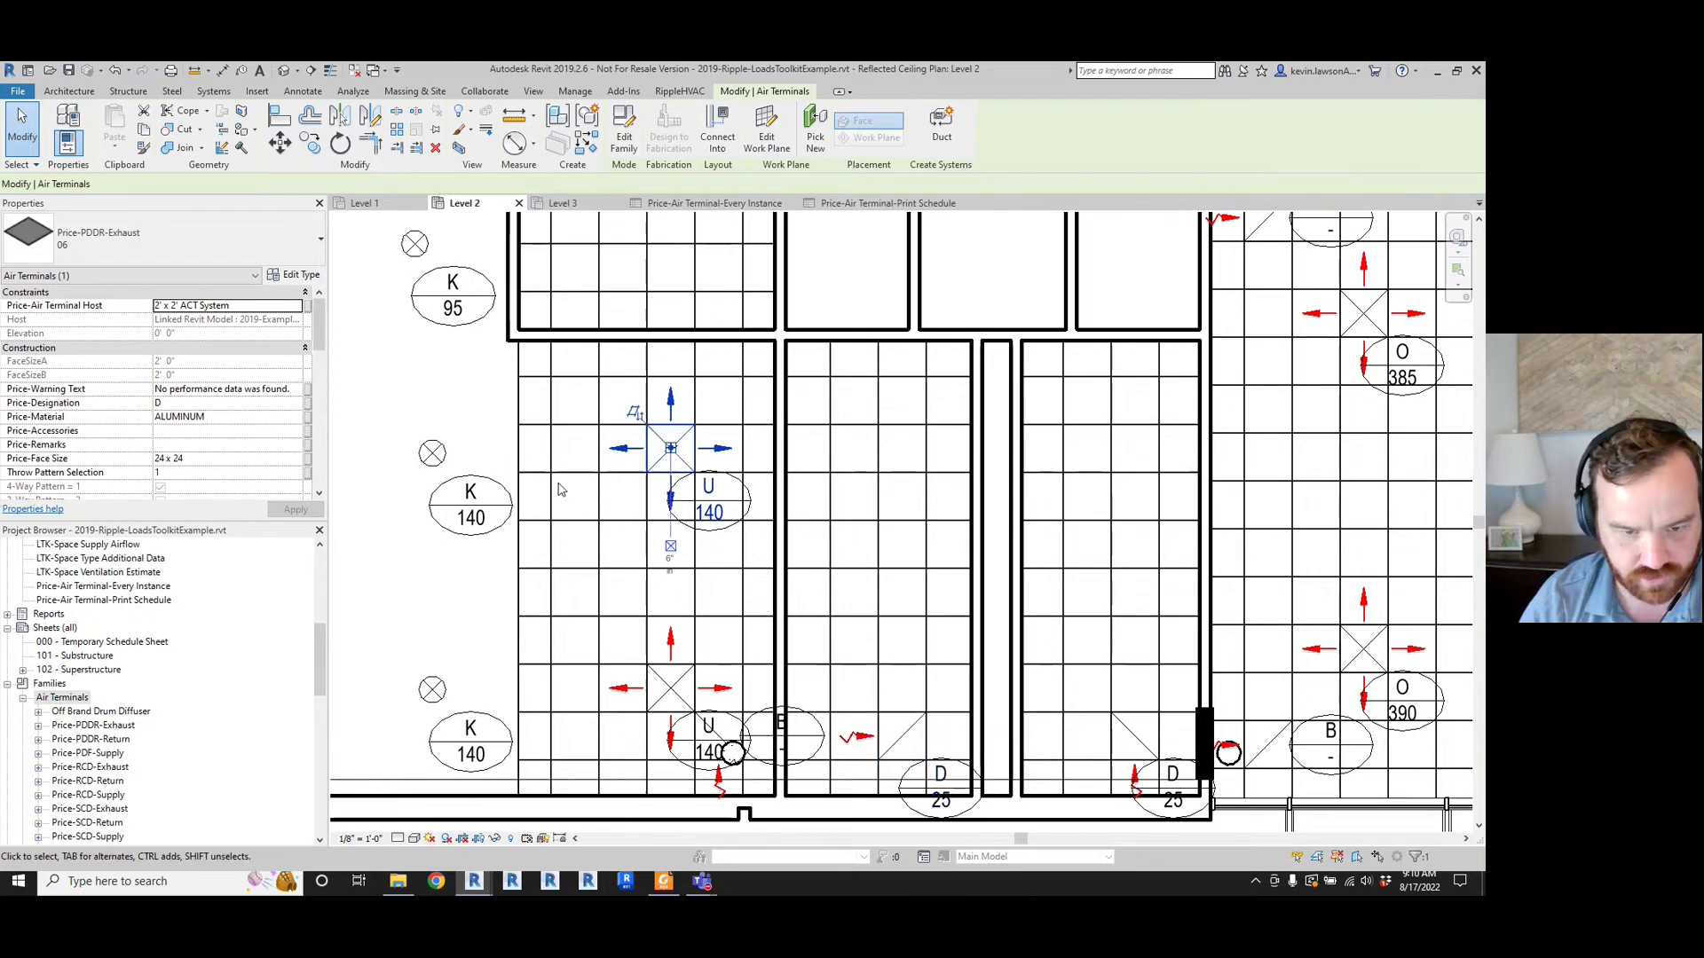
click(182, 430)
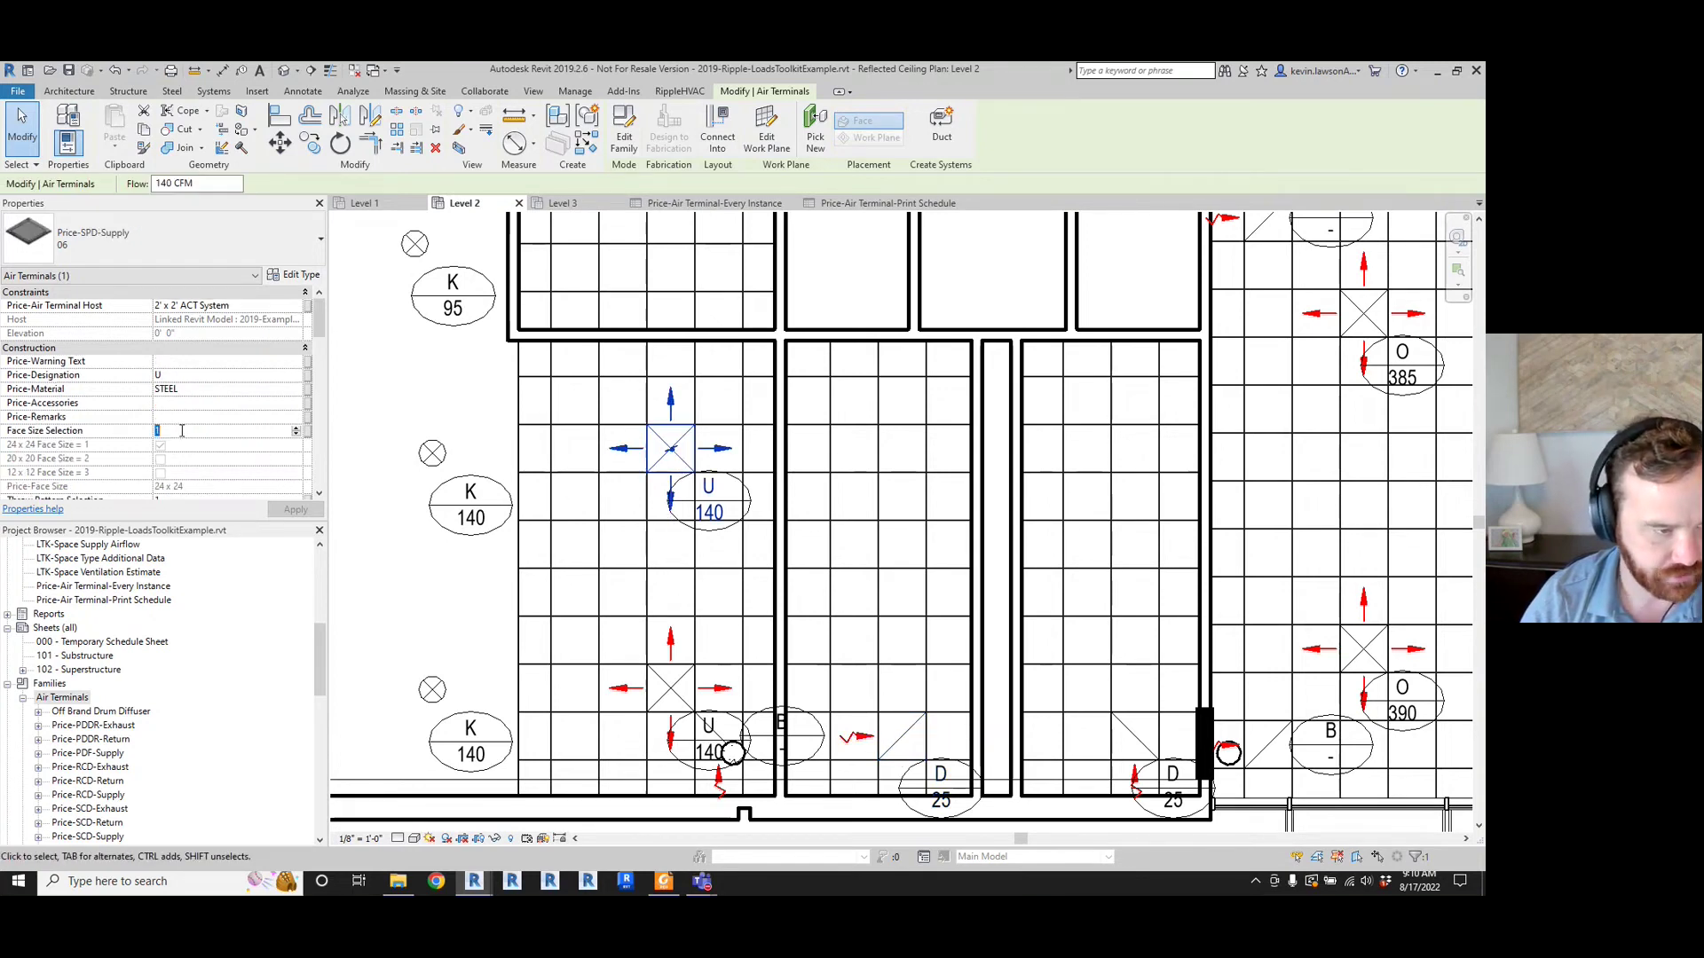
text(2)
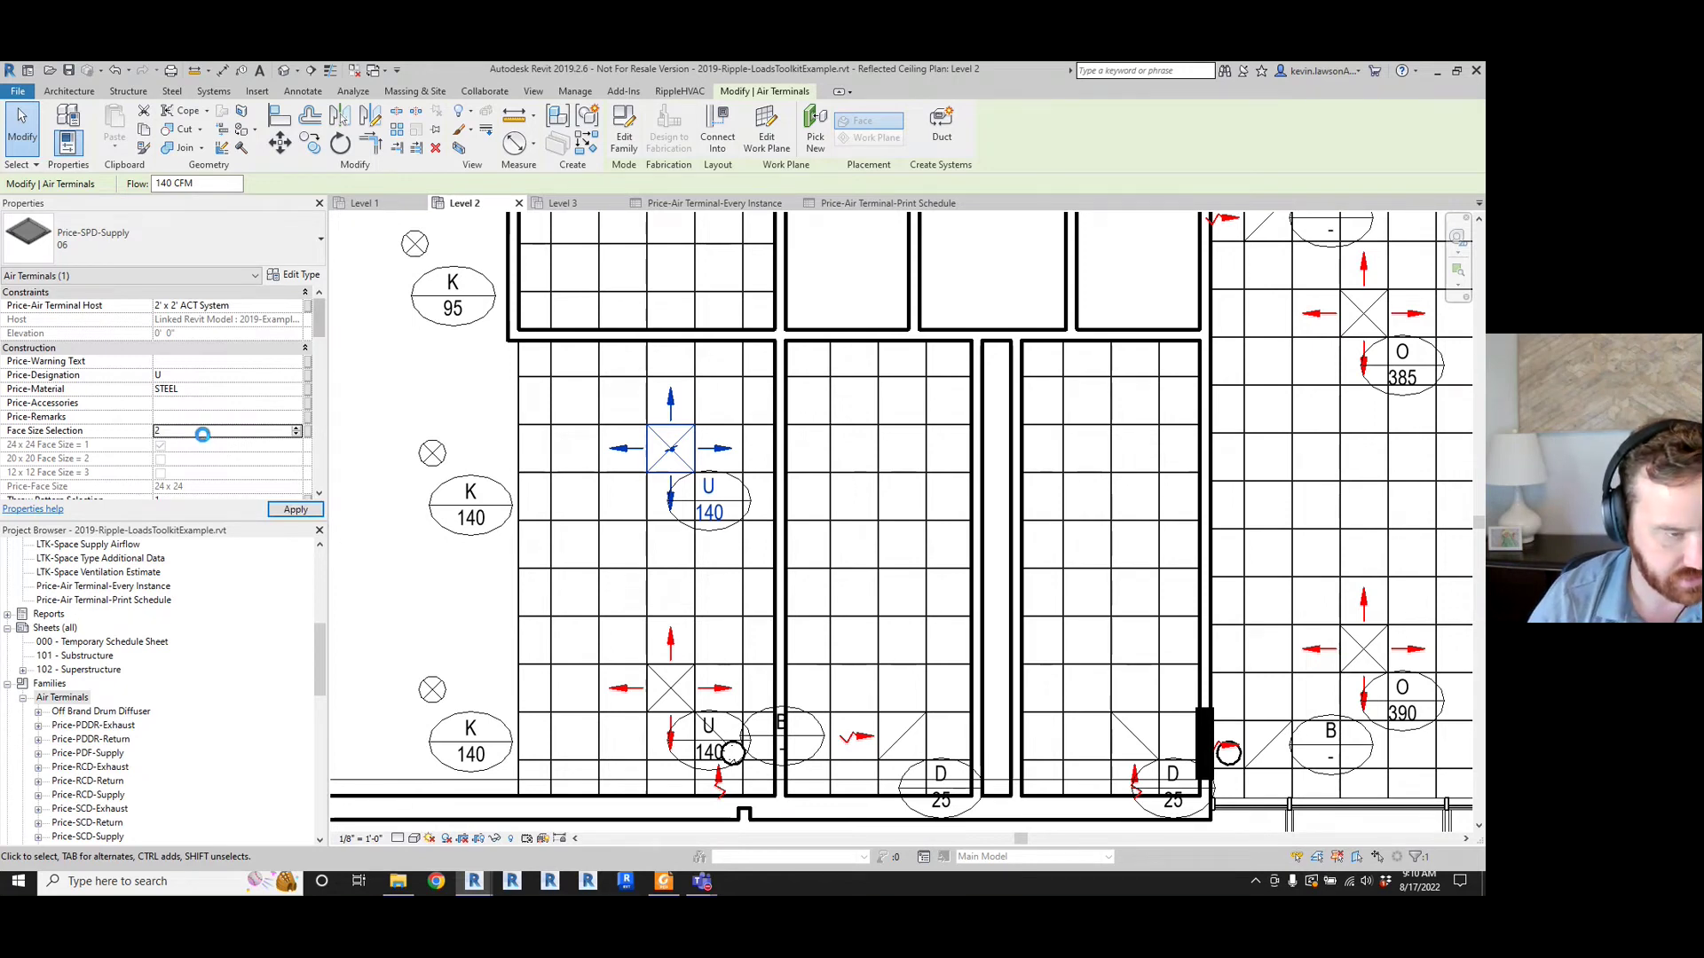
double_click(203, 433)
click(203, 433)
click(296, 509)
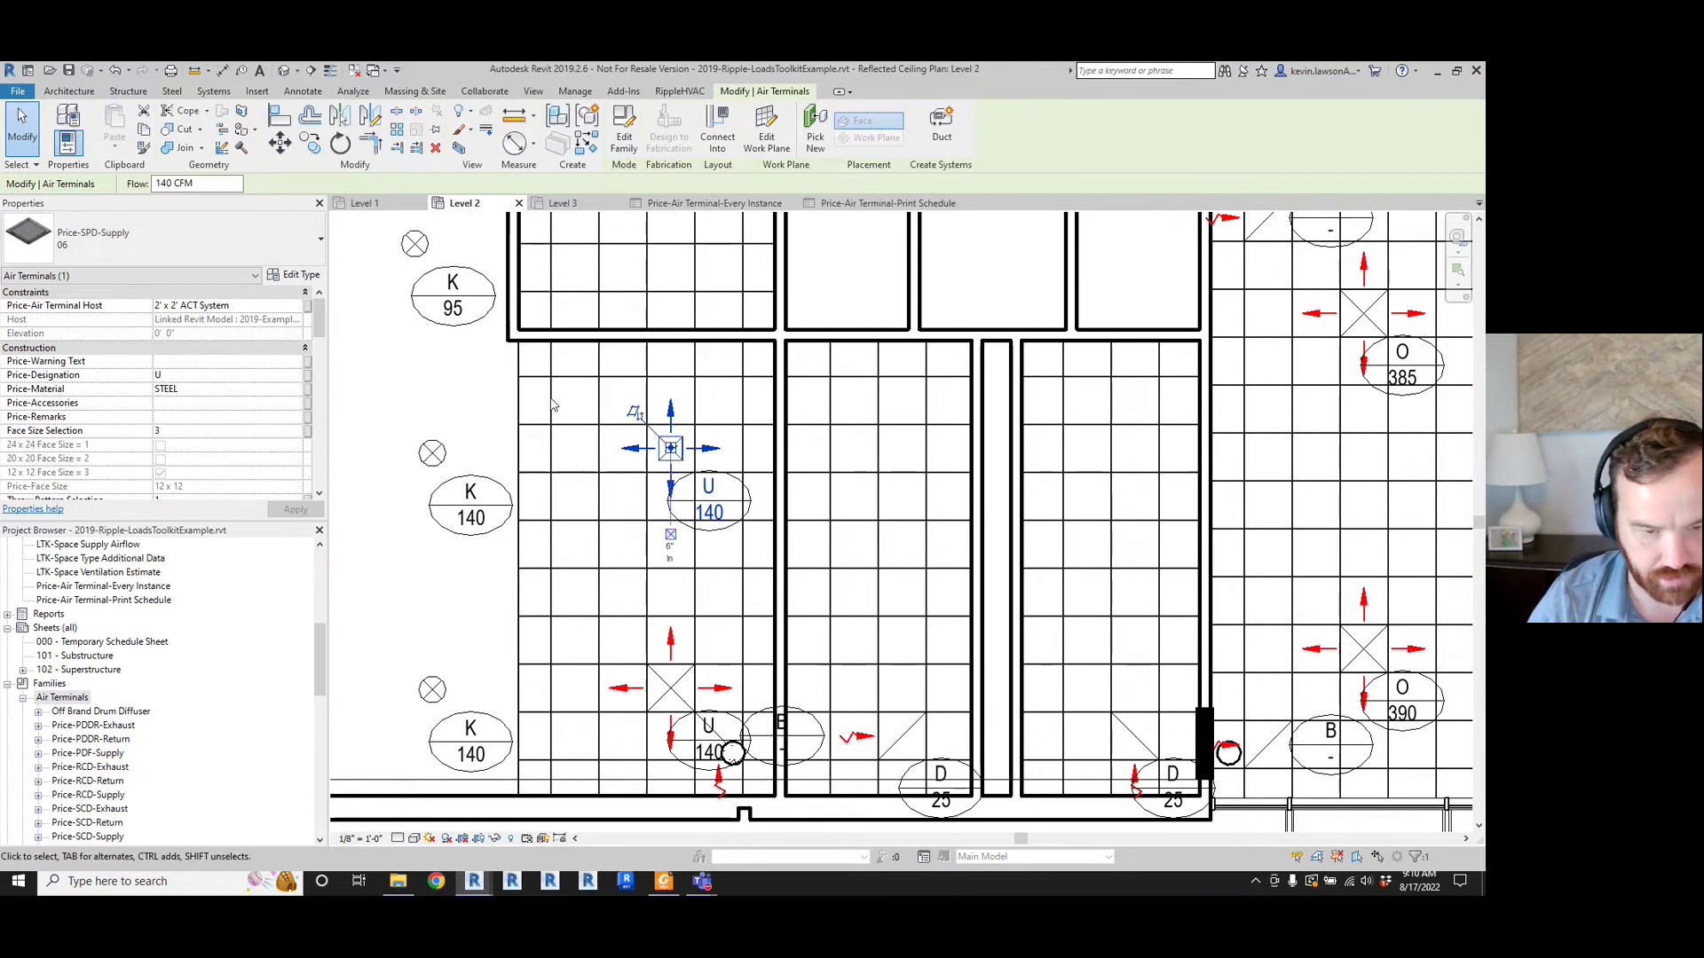
- Change the upper U-tagged 140 CFM supply terminal to the Price-SPD-Supply type 04
click(251, 238)
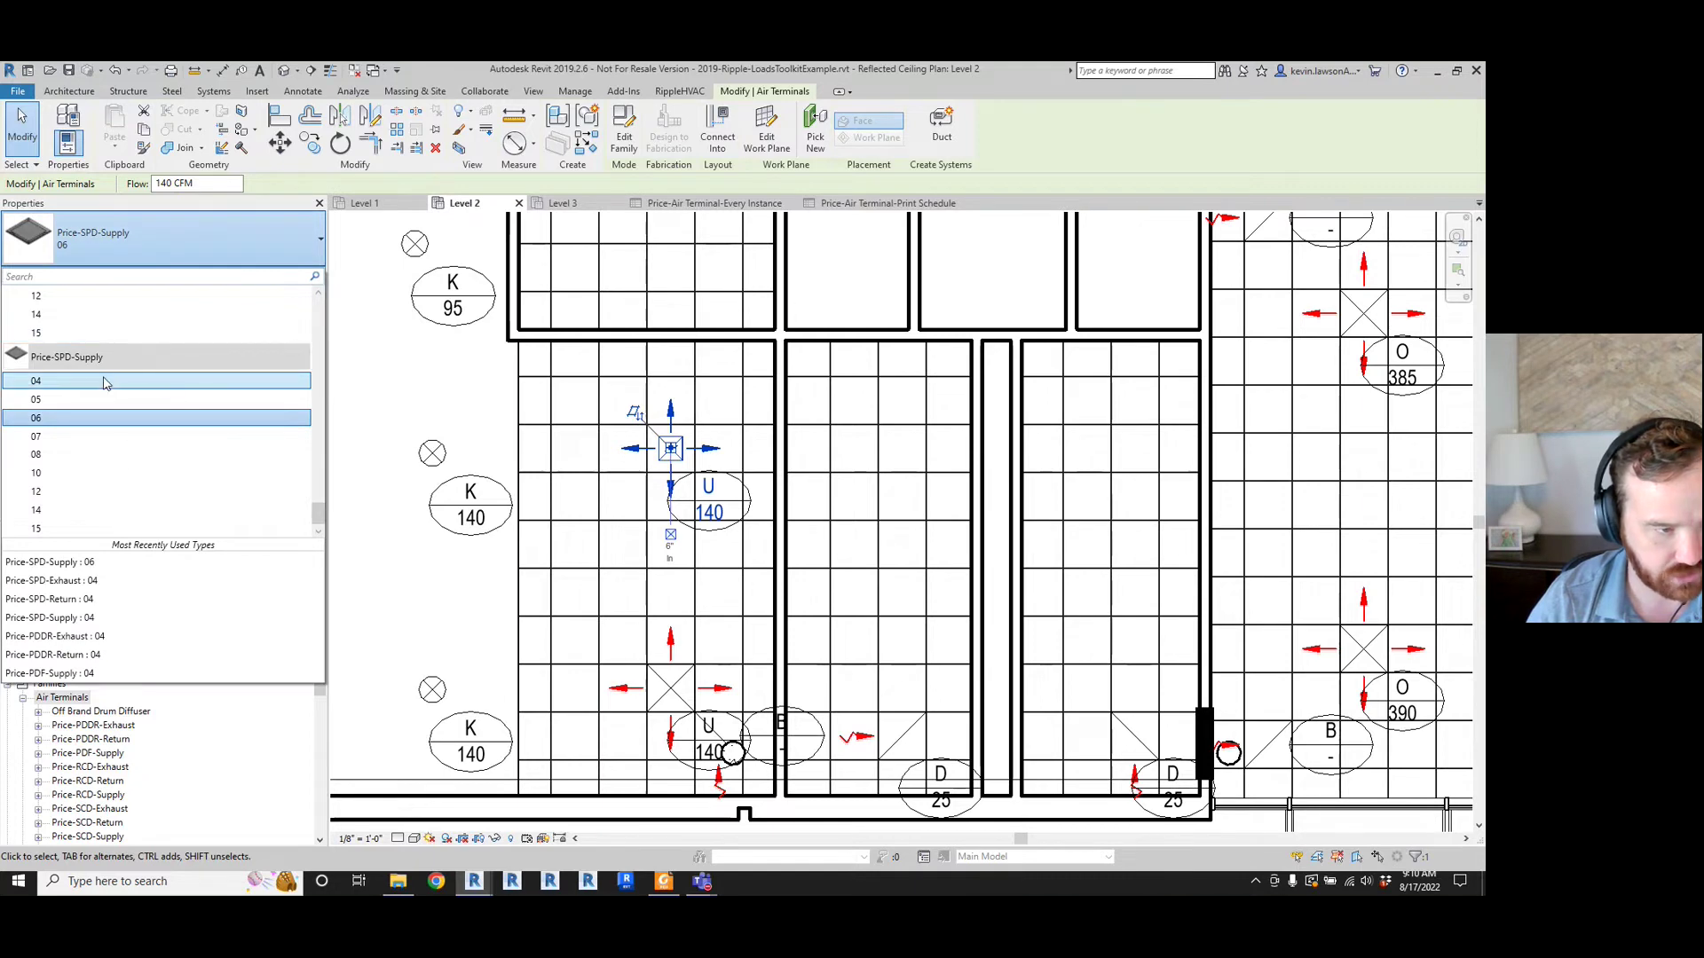
key(Escape)
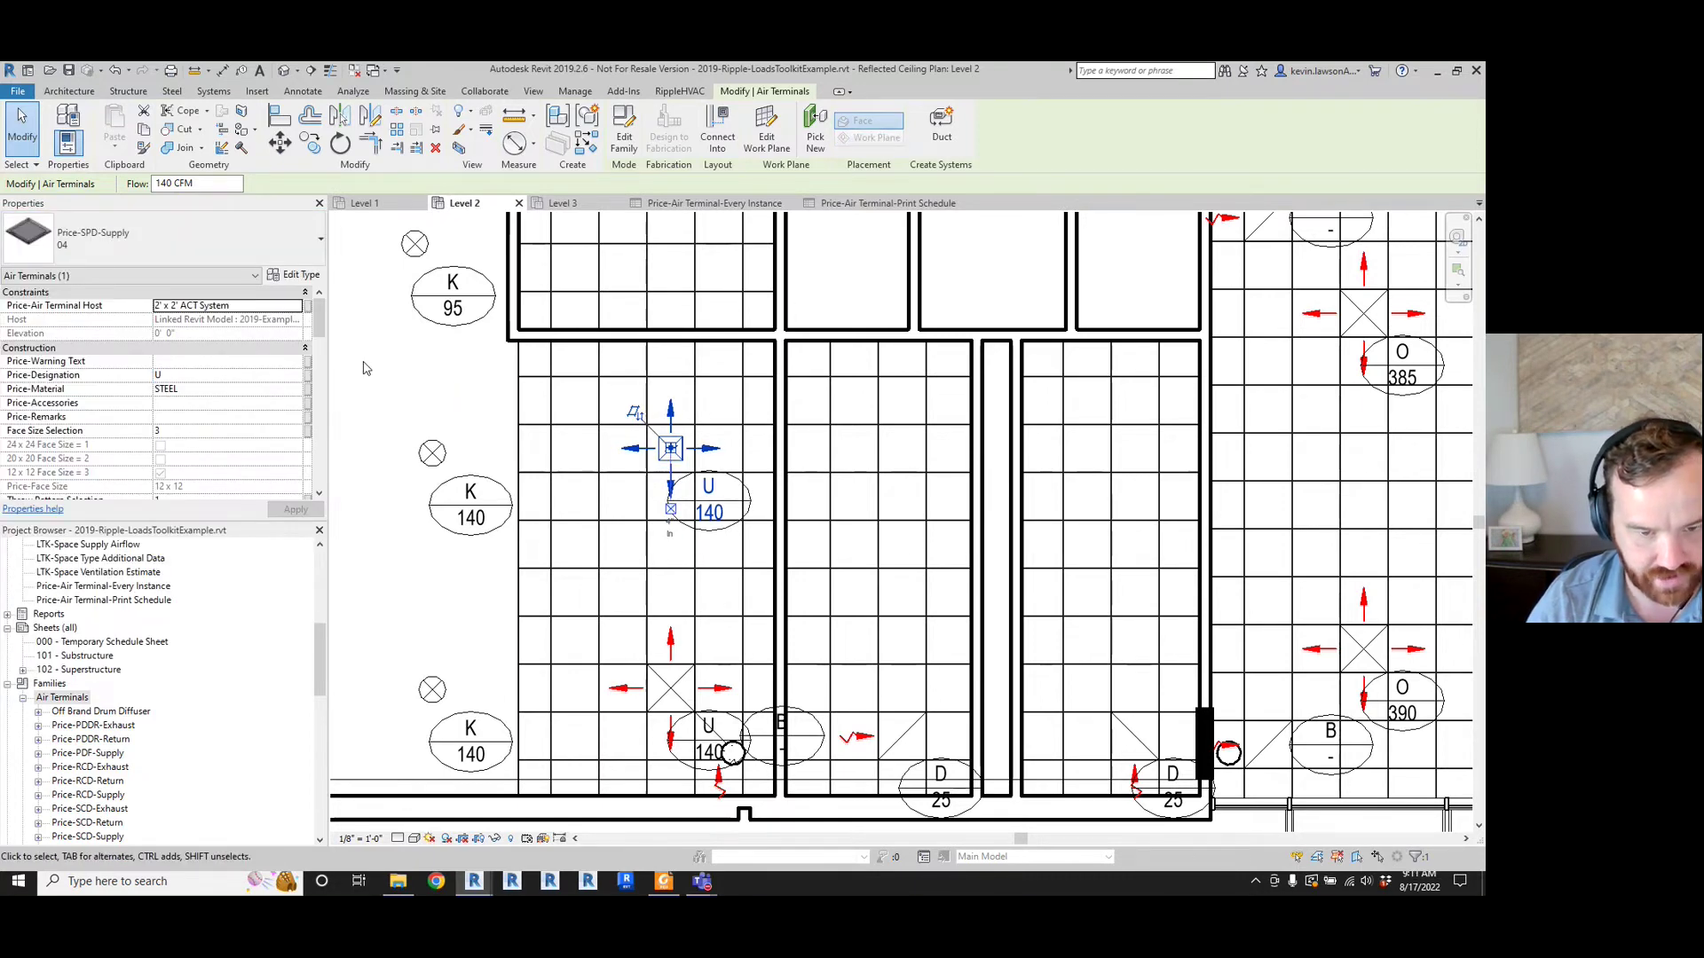
click(412, 377)
- Move the upper W-tagged 265 CFM supply terminal in the lower classroom wing up against the room's corridor wall
scroll(646, 543, down, 2)
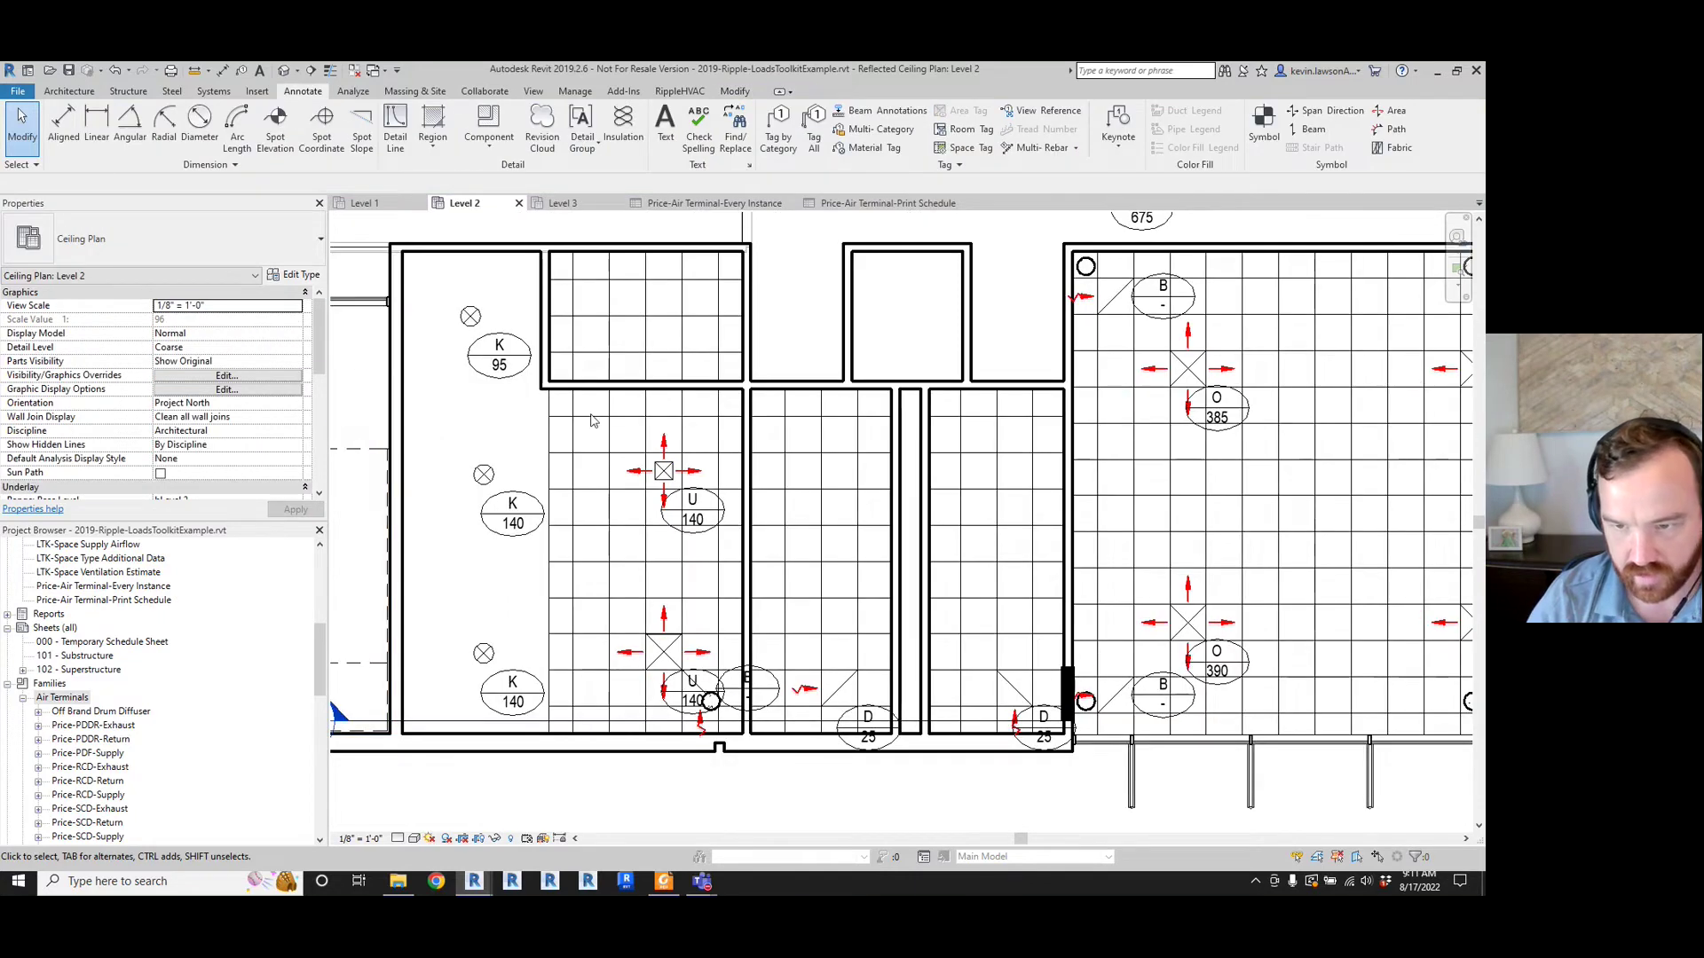
scroll(1278, 409, down, 3)
scroll(1304, 404, up, 2)
scroll(1123, 390, down, 5)
scroll(1429, 359, up, 3)
scroll(1150, 376, up, 3)
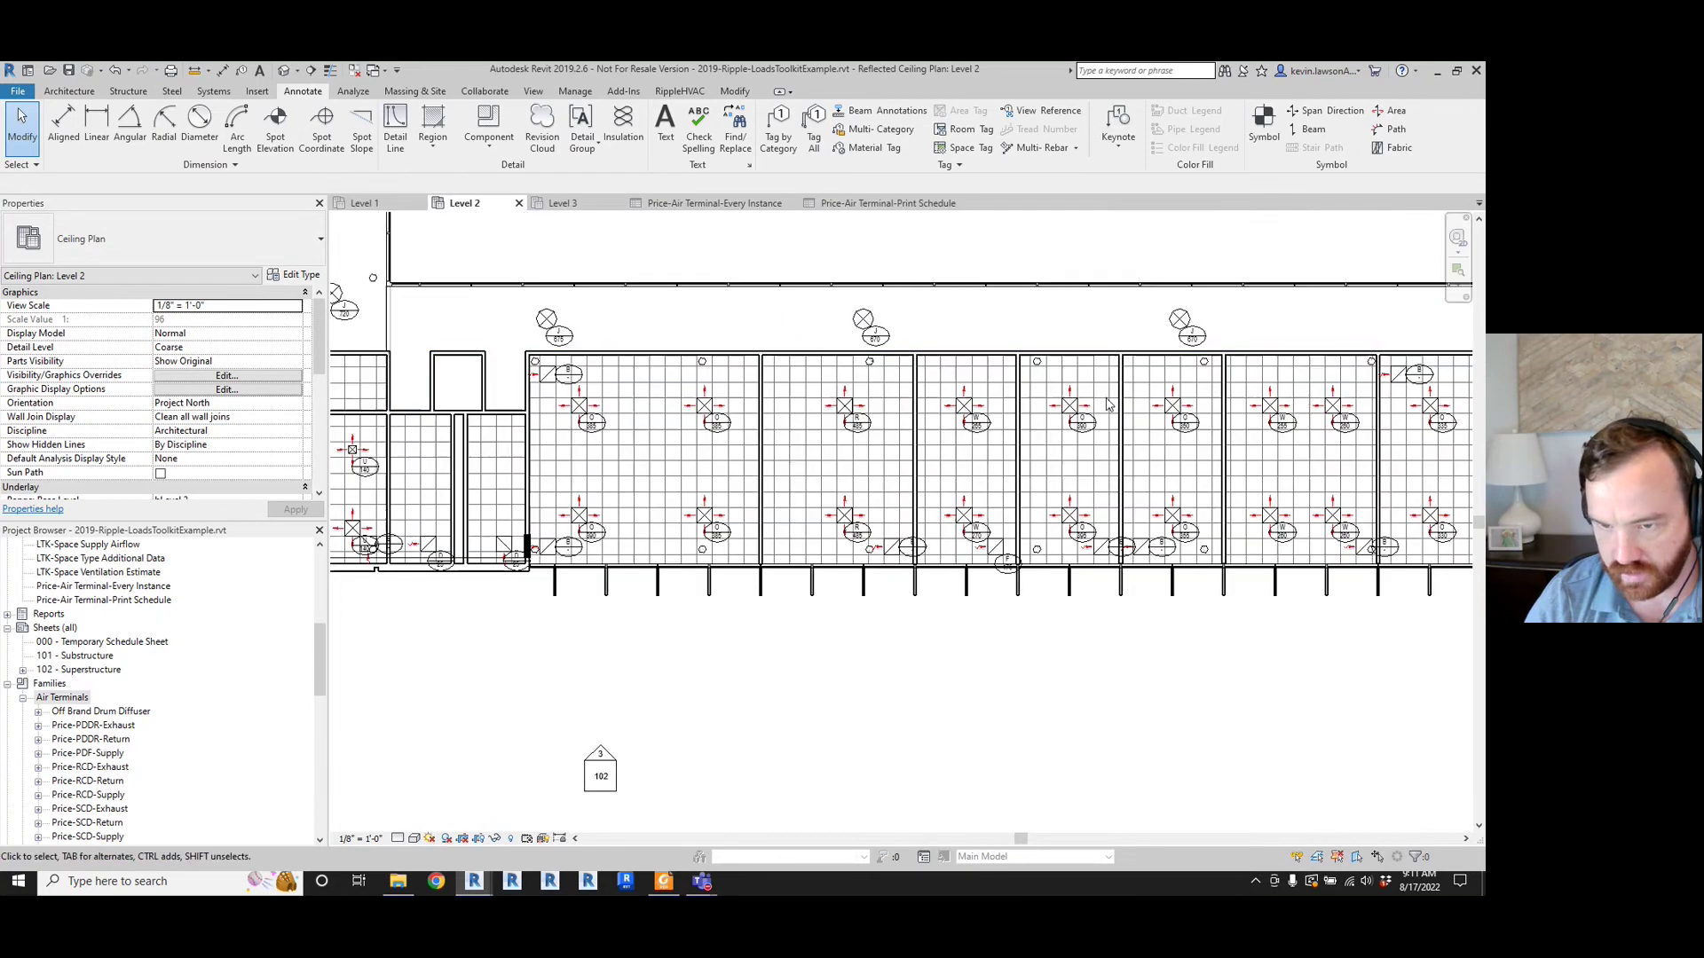
click(904, 418)
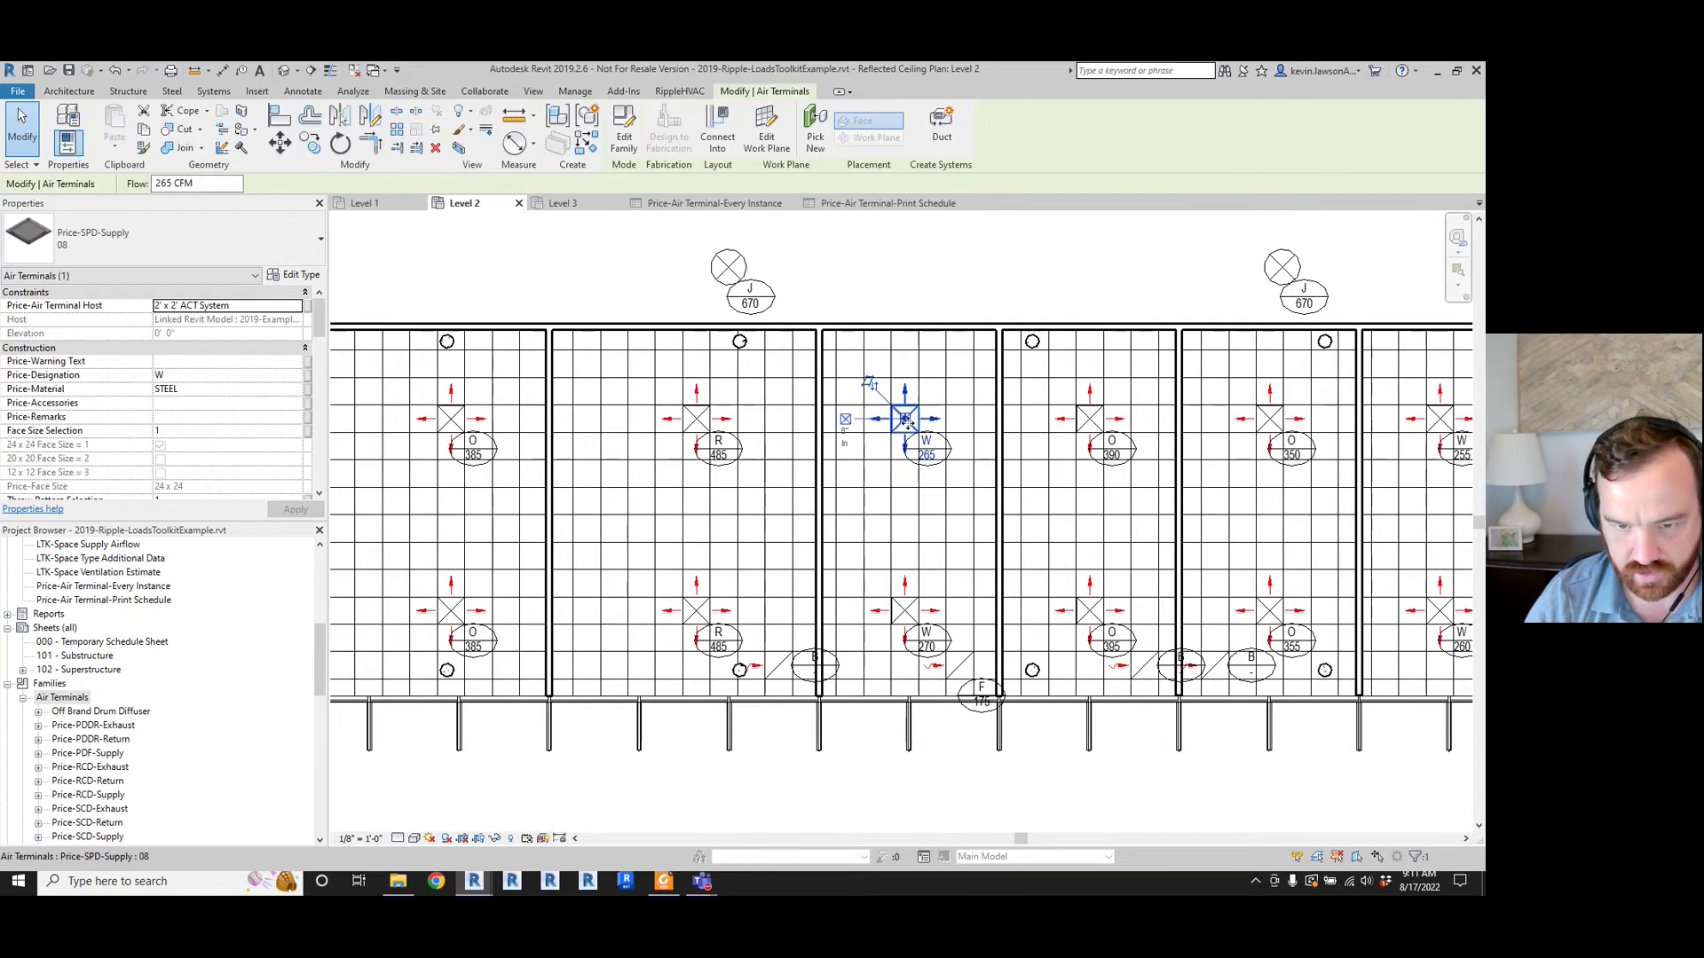
drag(904, 408, 910, 359)
scroll(927, 346, up, 2)
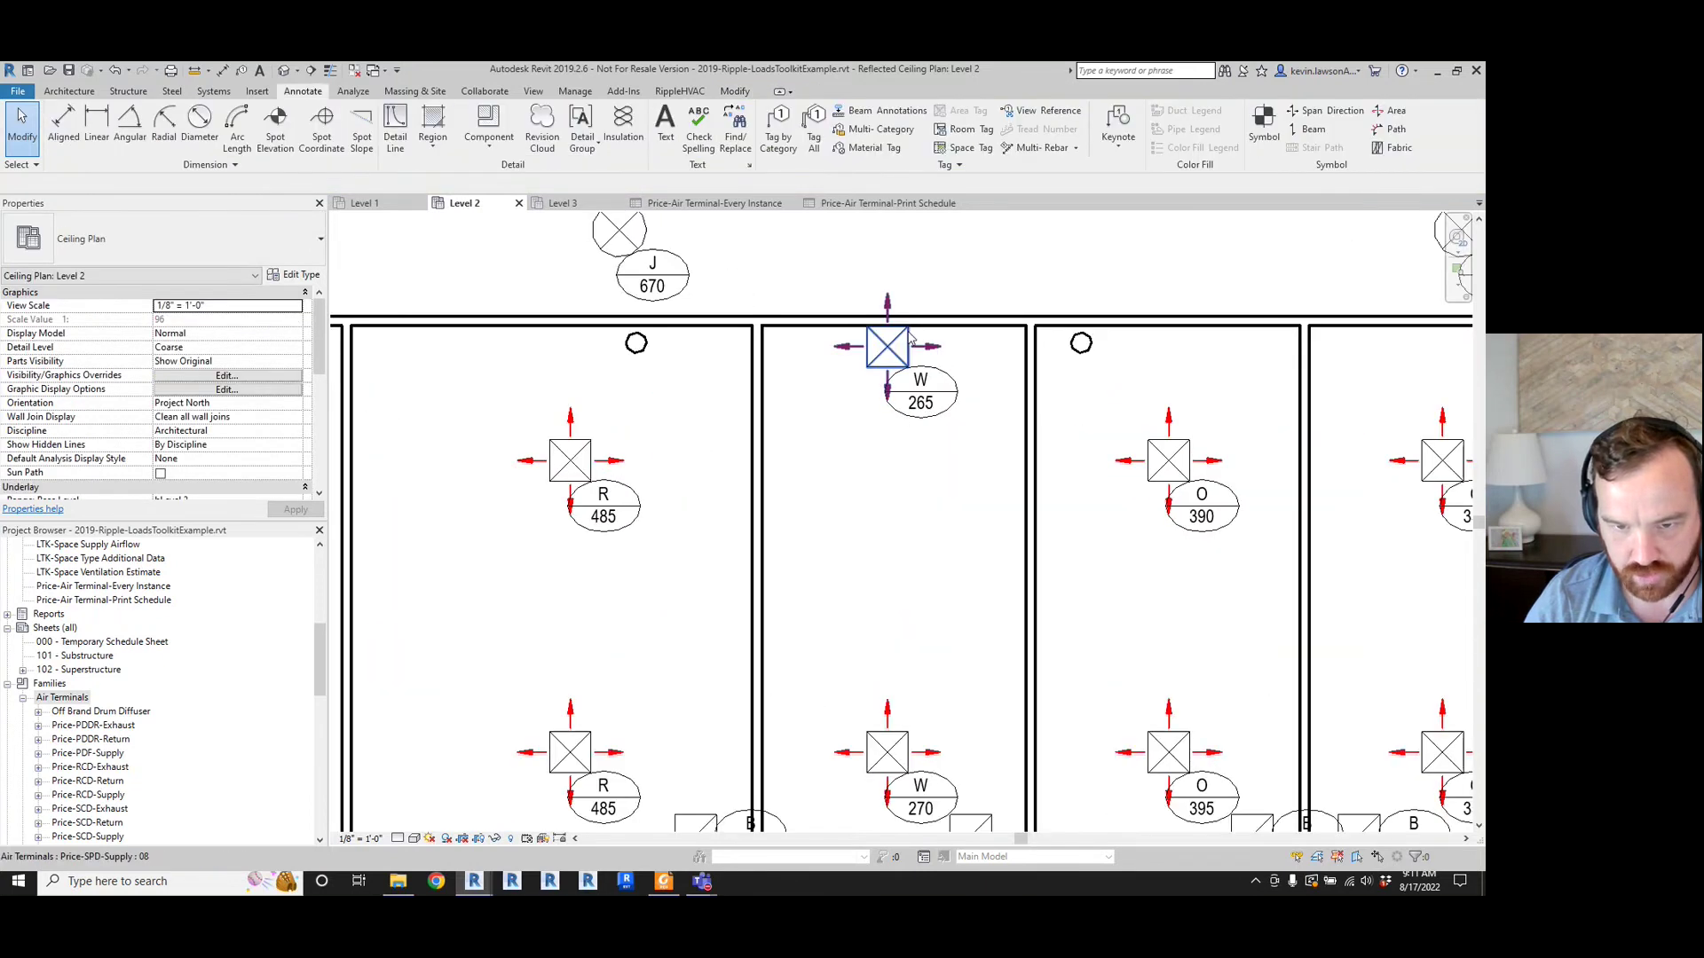
- Set the 265 CFM terminal's Throw Pattern Selection to 2, the 3-way pattern, and rotate it so its blank side faces the corridor wall
scroll(852, 364, up, 1)
scroll(180, 427, down, 4)
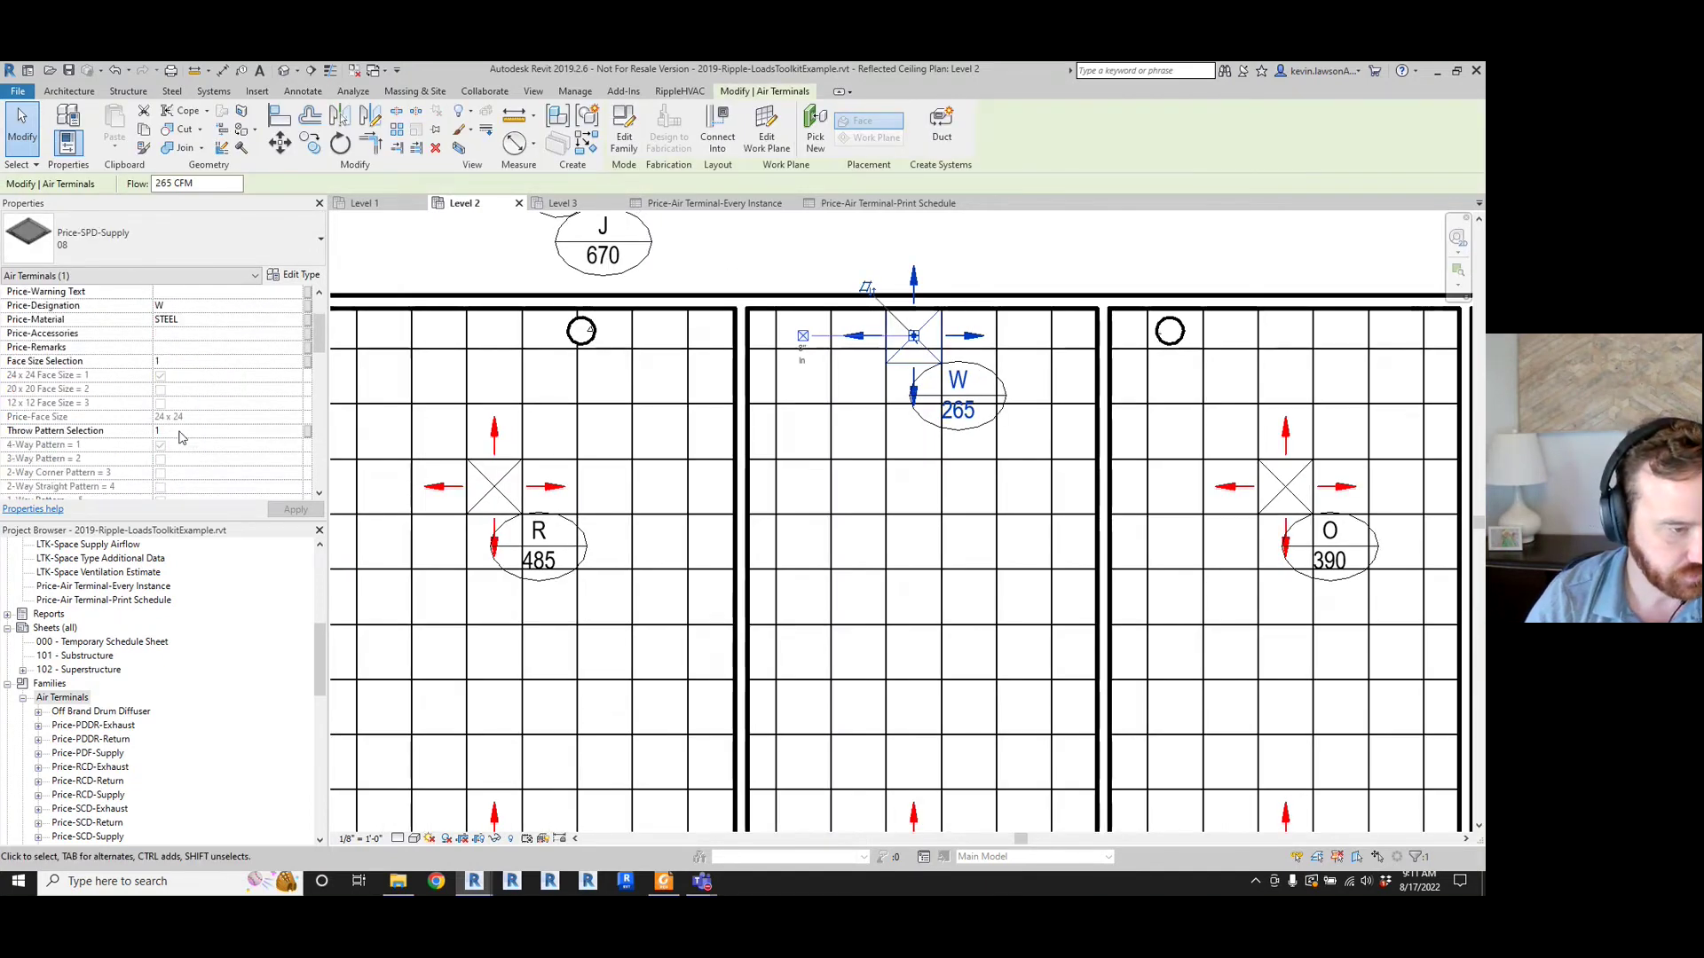
click(226, 347)
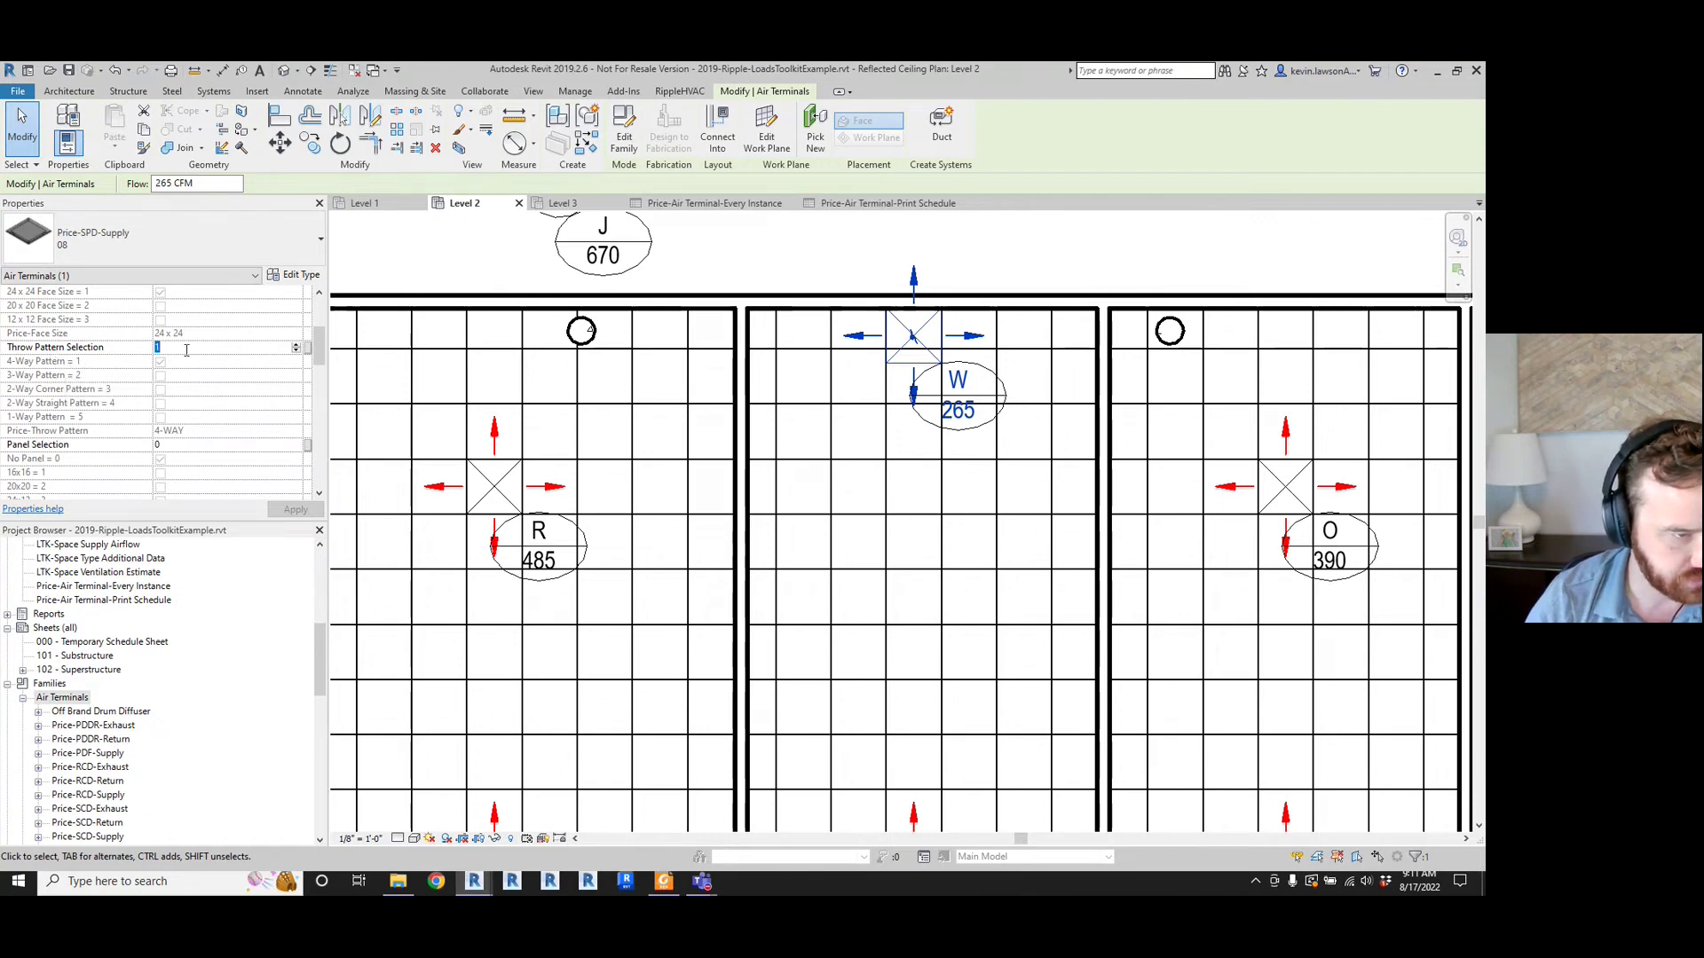
text(2)
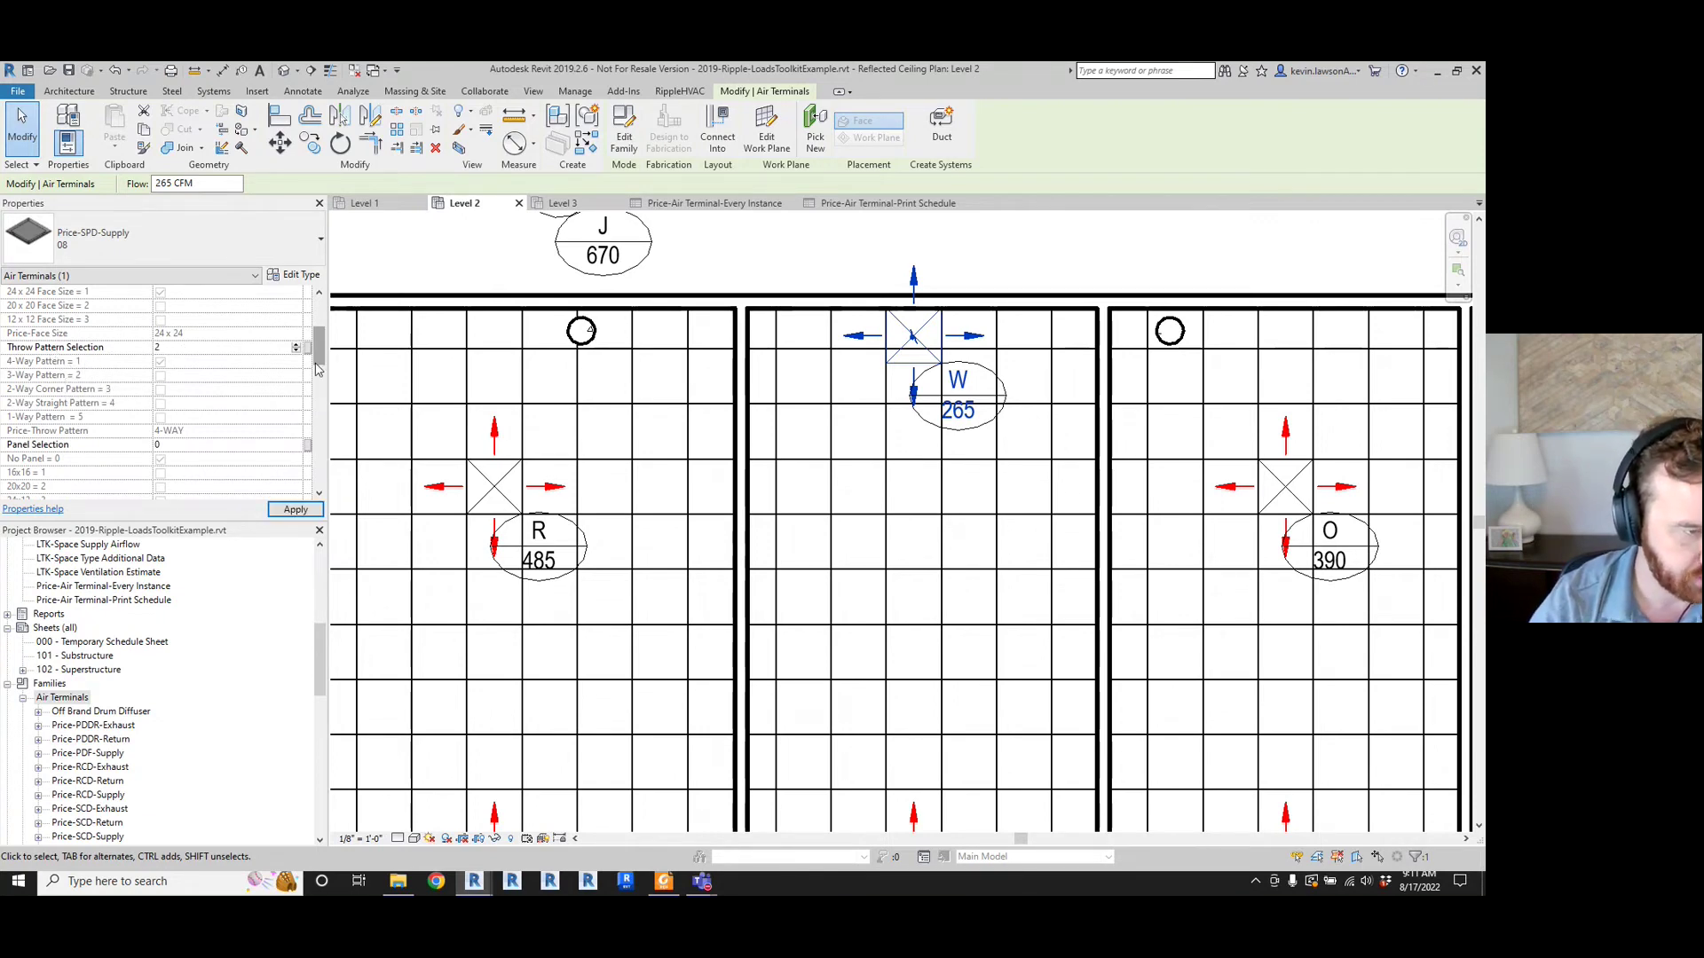
key(Return)
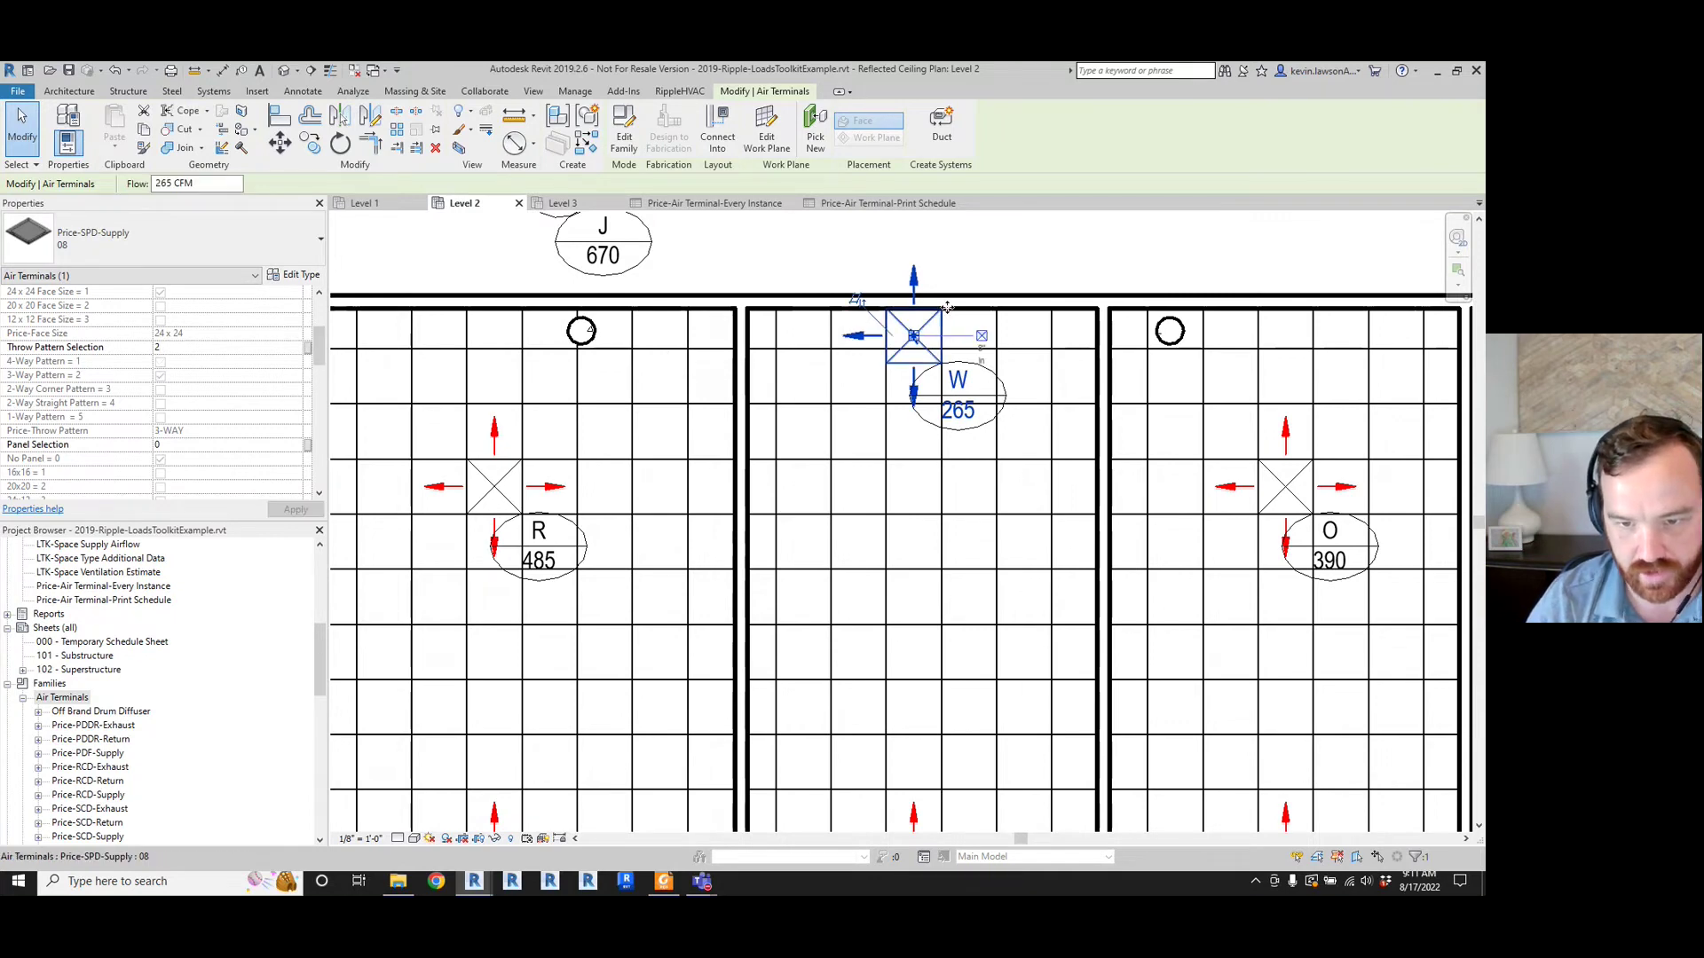
key(space)
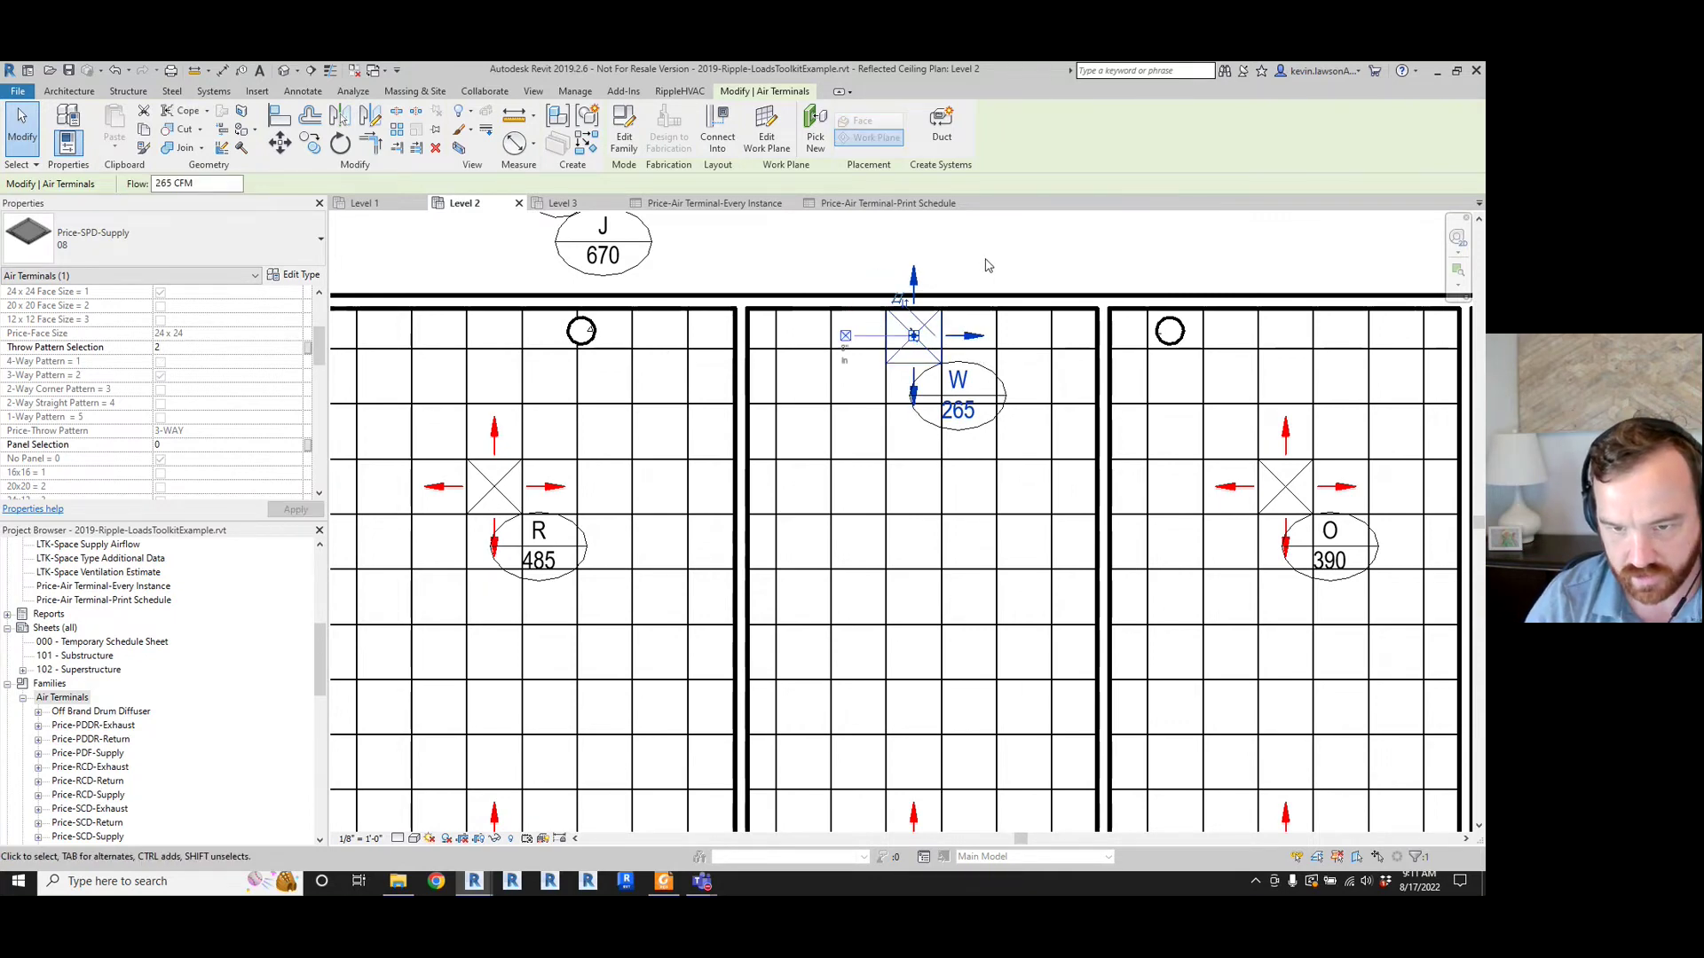
click(989, 265)
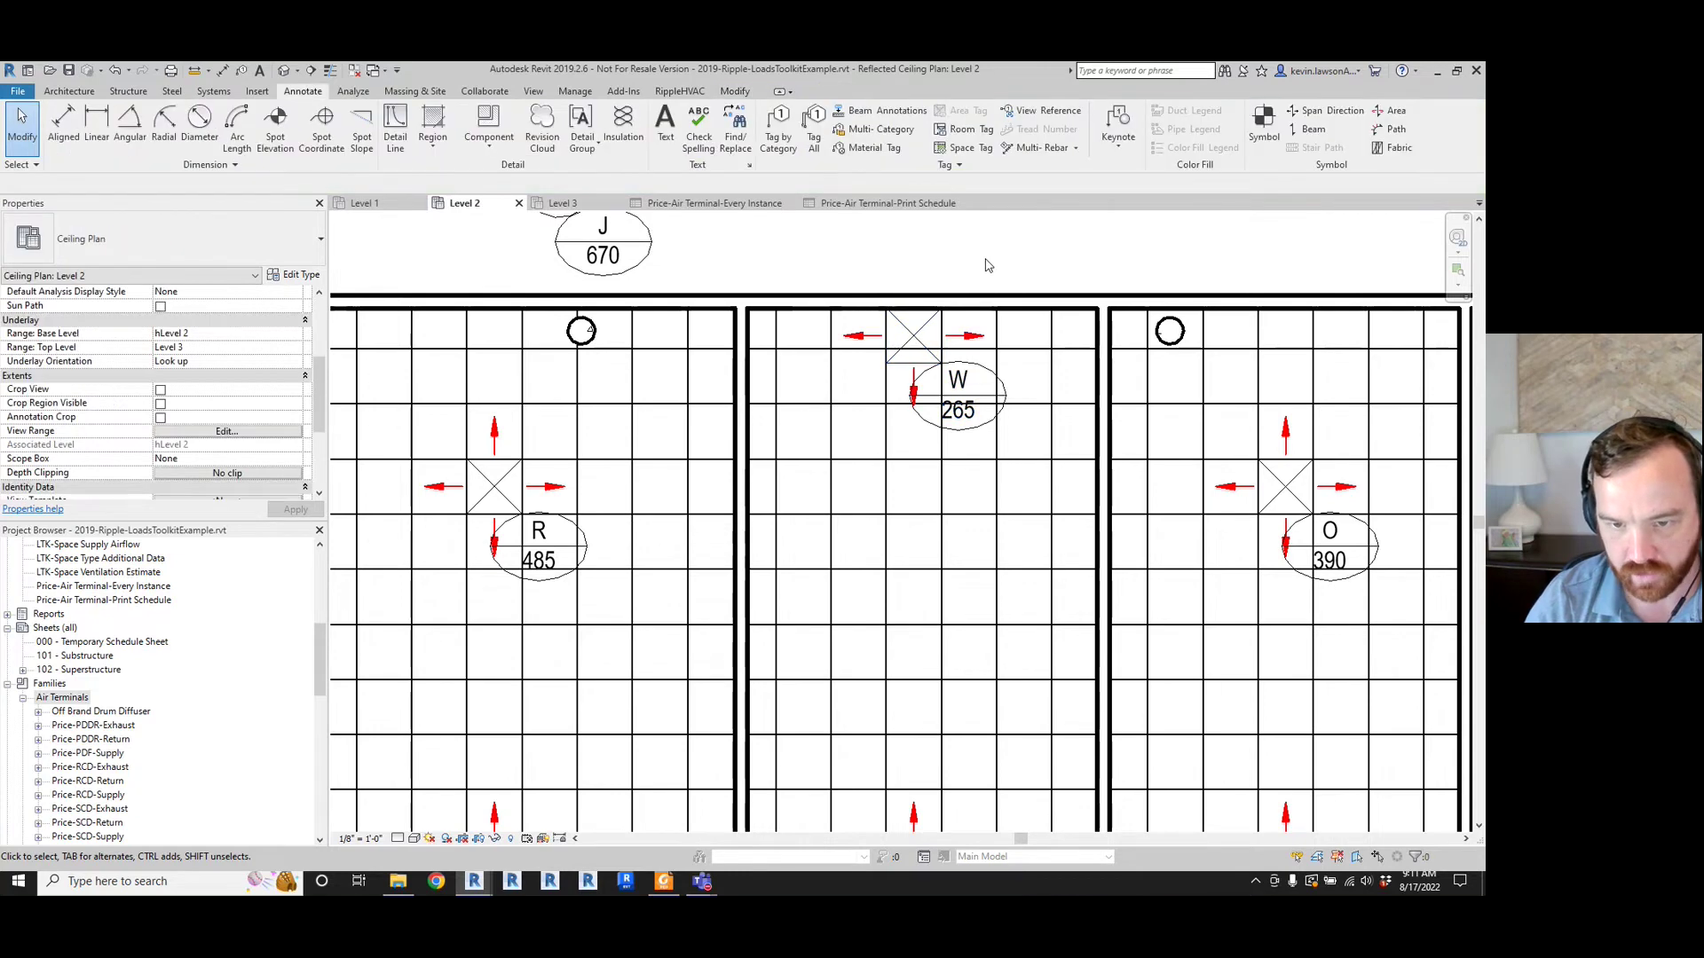
- Check the 265 CFM terminal's throw pattern in the Price-Air Terminal-Every Instance schedule and in the Level 2 ceiling plan
click(936, 332)
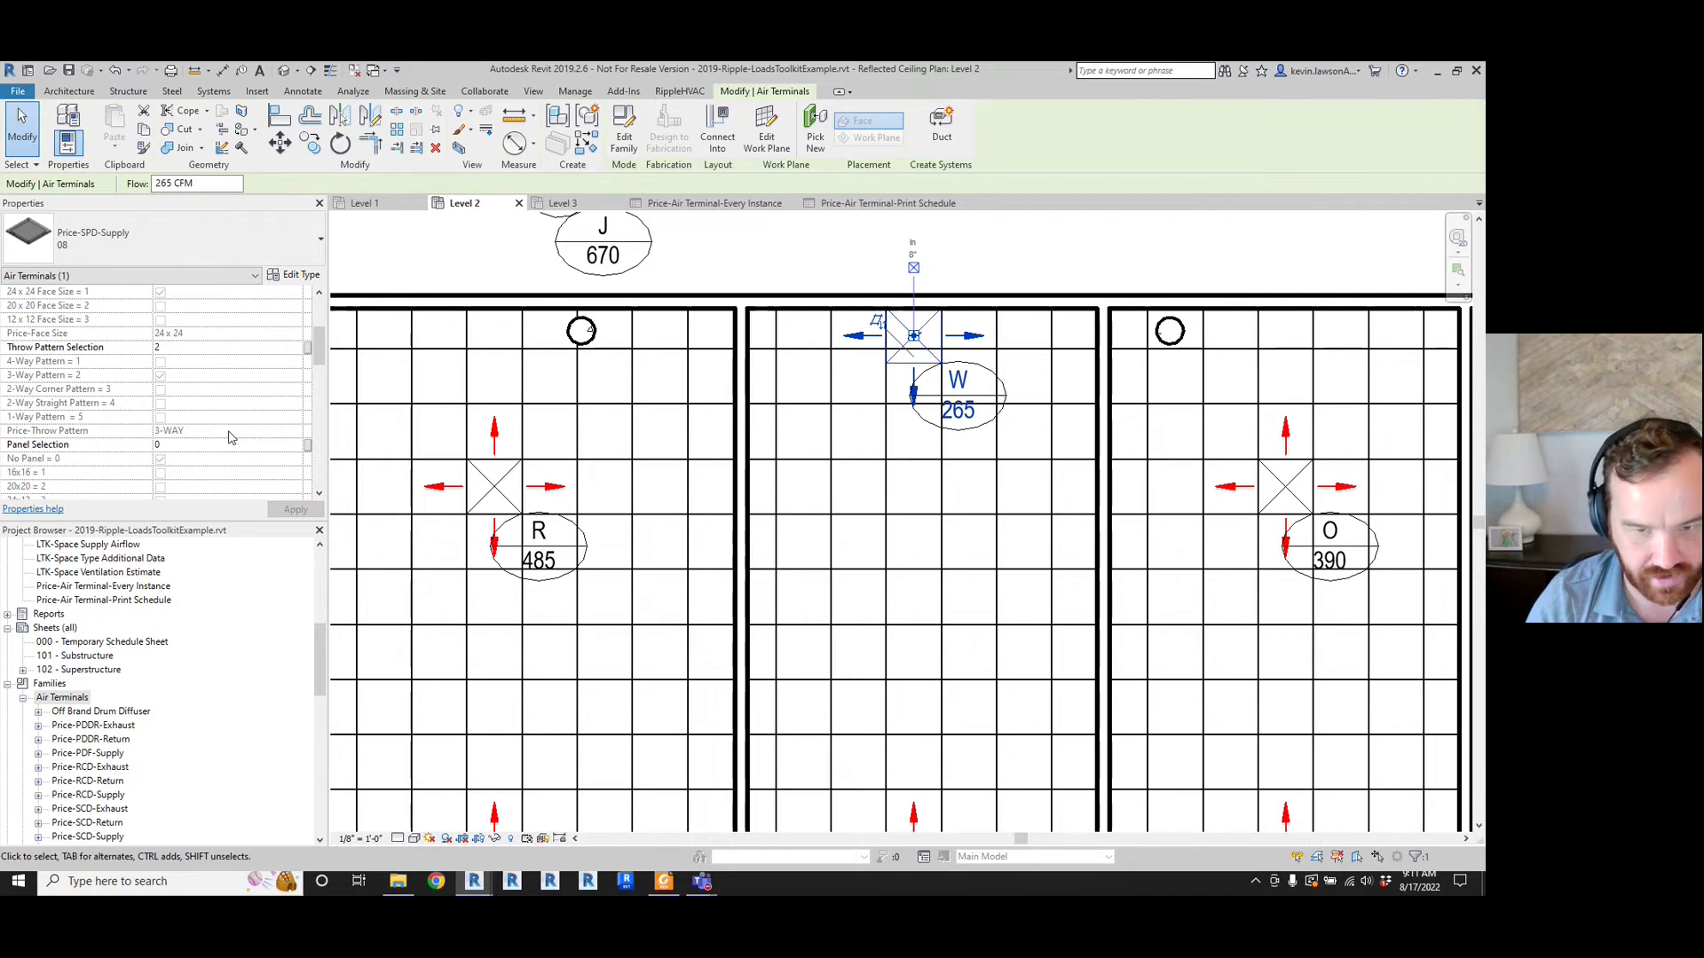
click(707, 207)
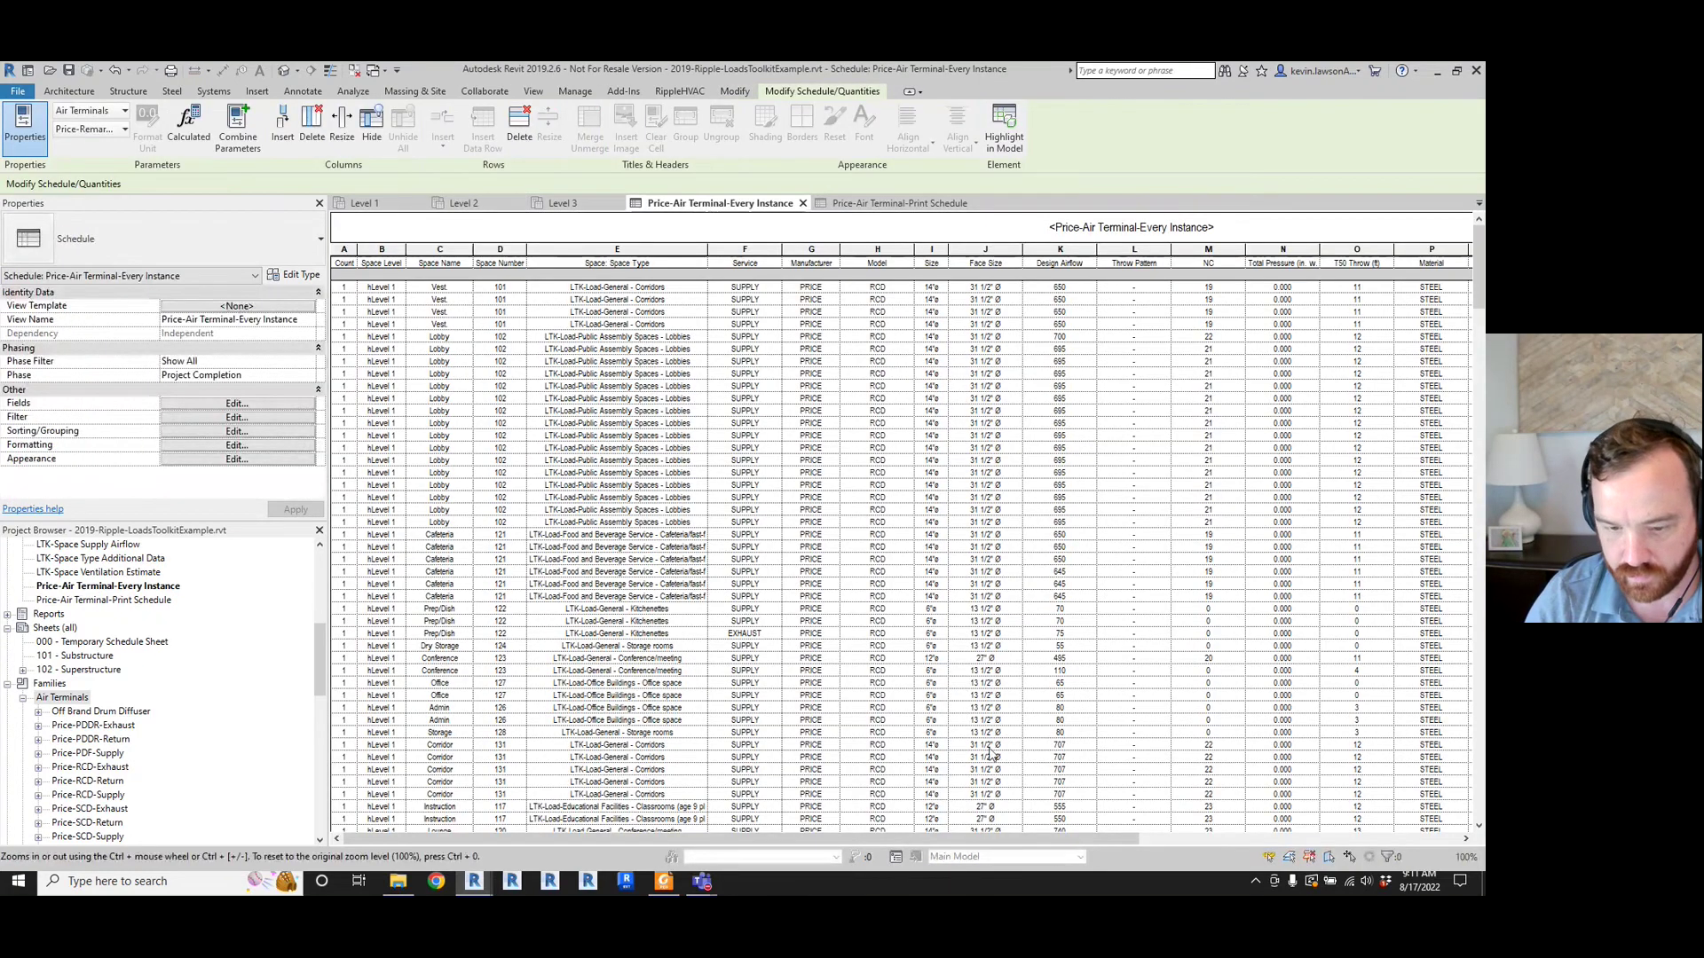
drag(988, 843, 1230, 845)
scroll(903, 603, down, 15)
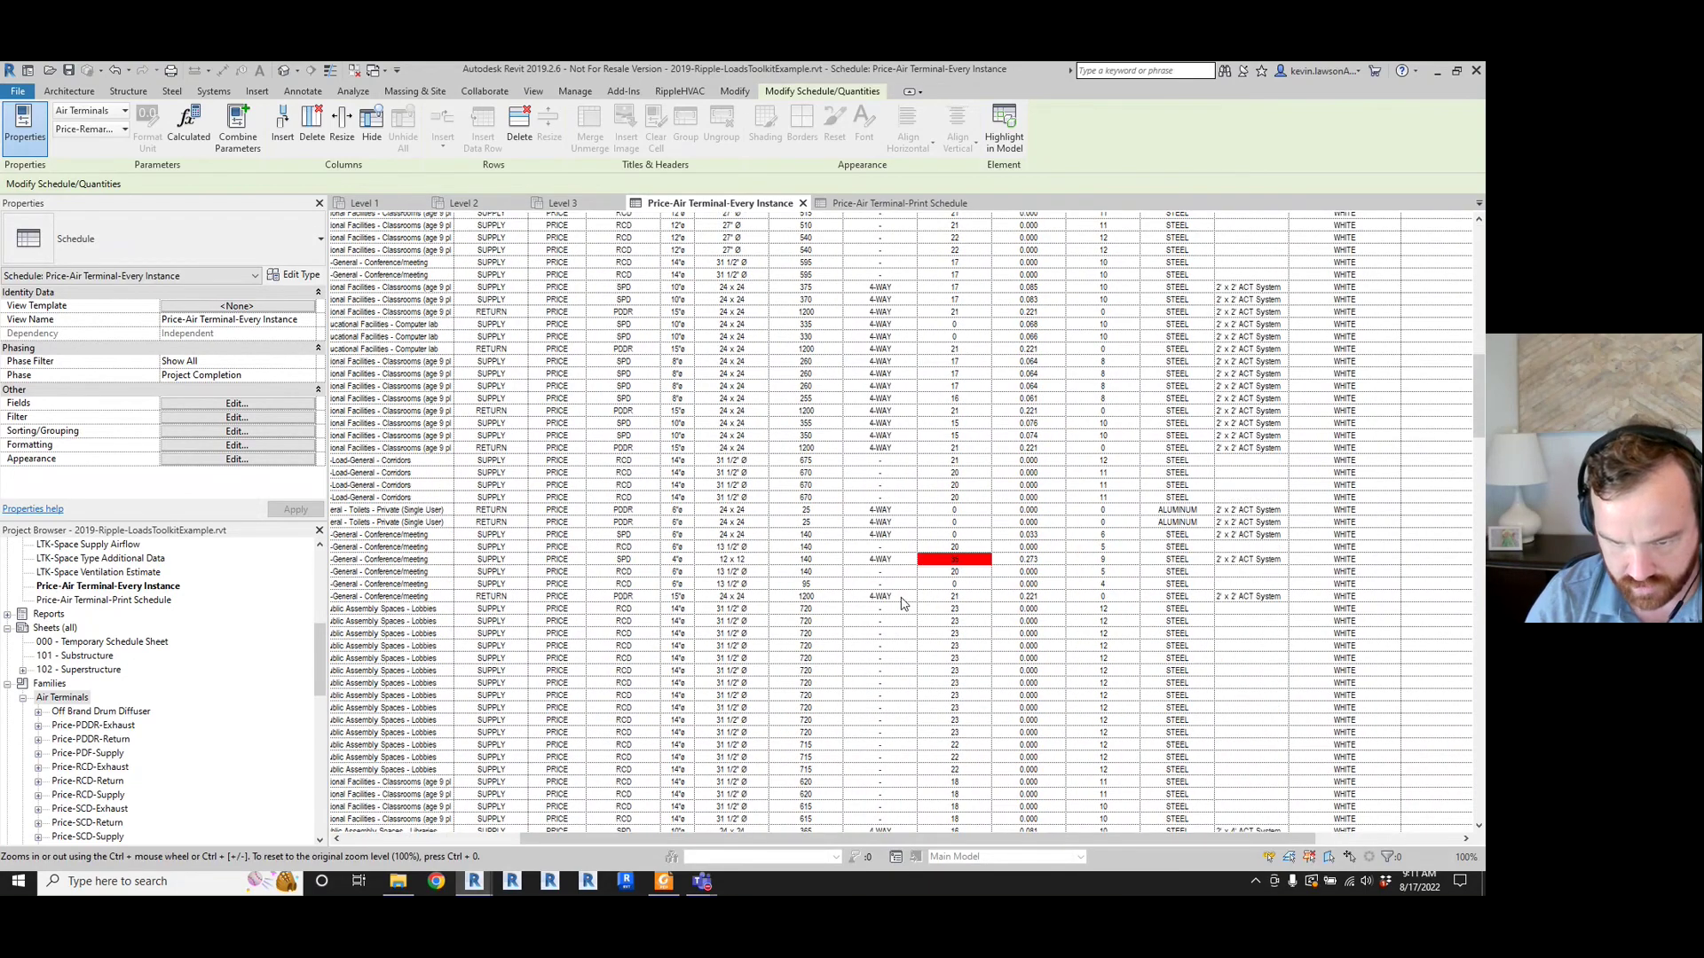
scroll(890, 580, down, 15)
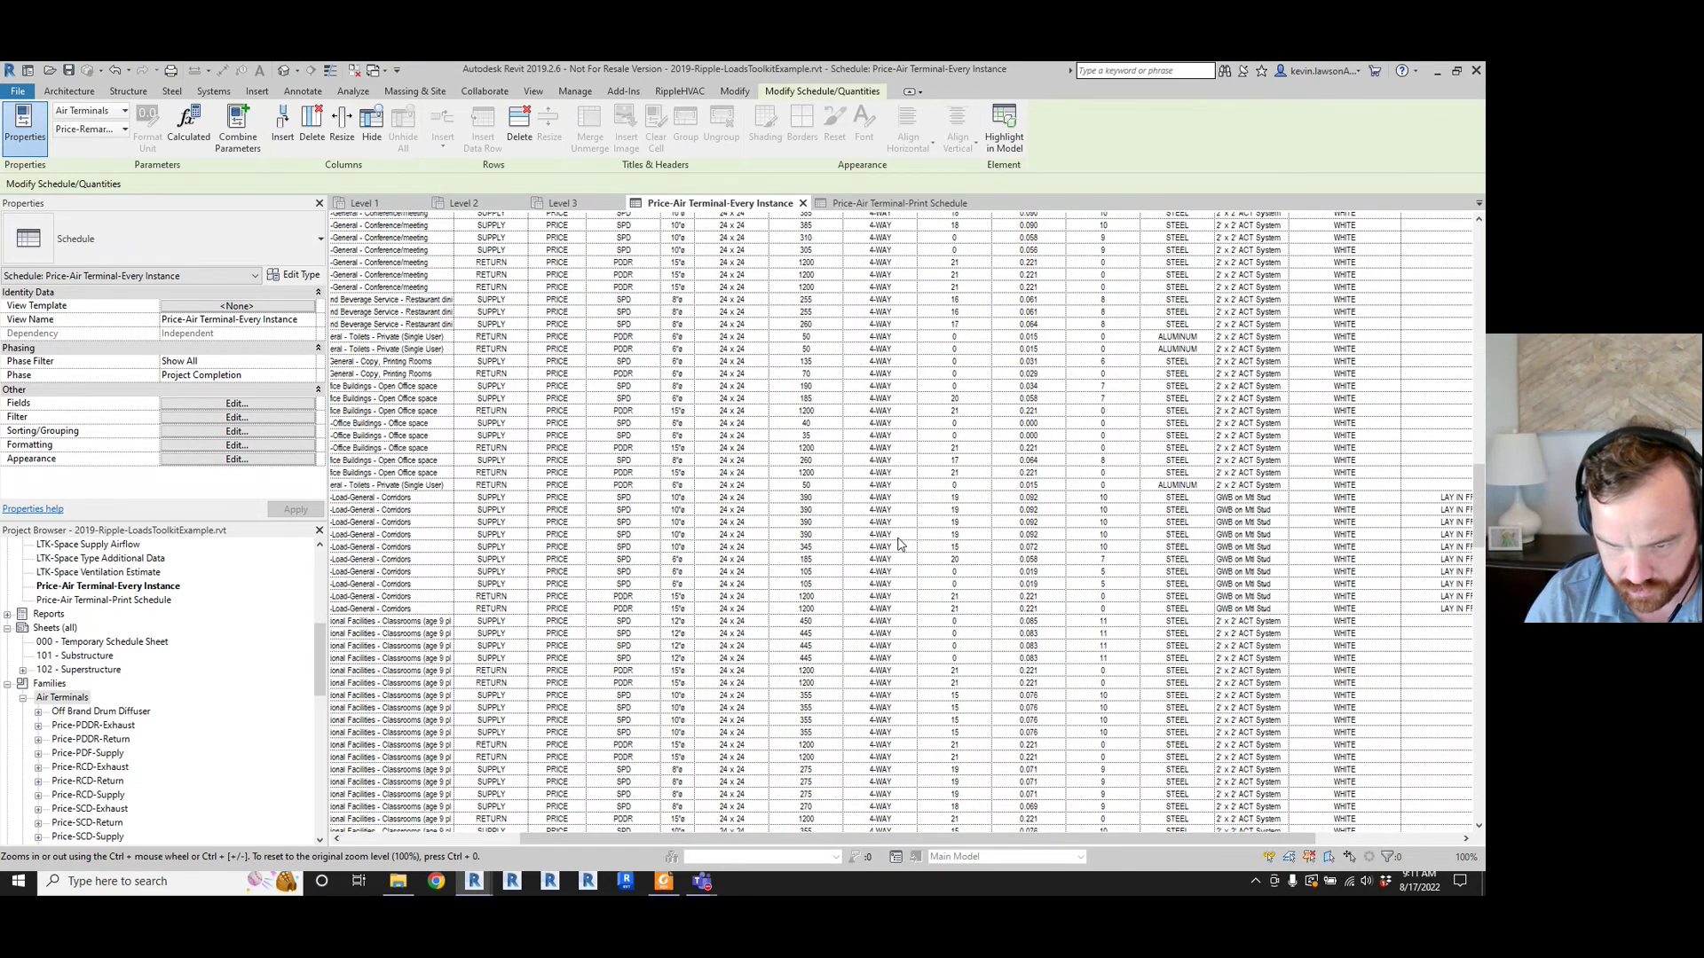
scroll(902, 546, down, 15)
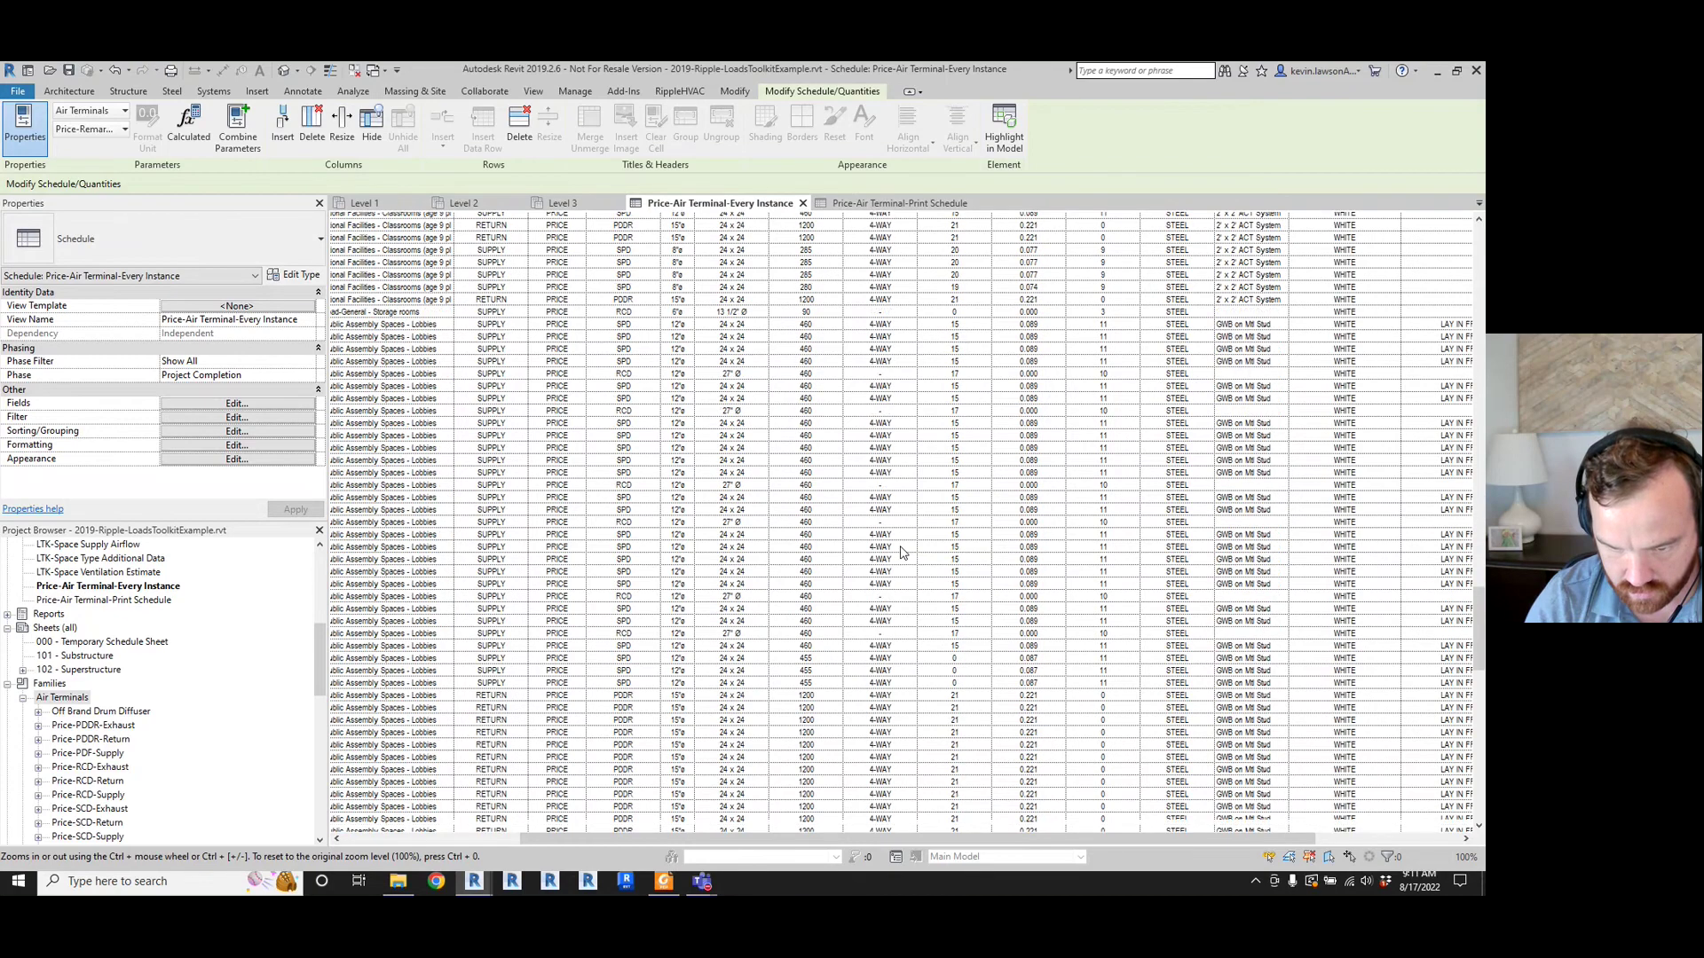
scroll(903, 552, down, 15)
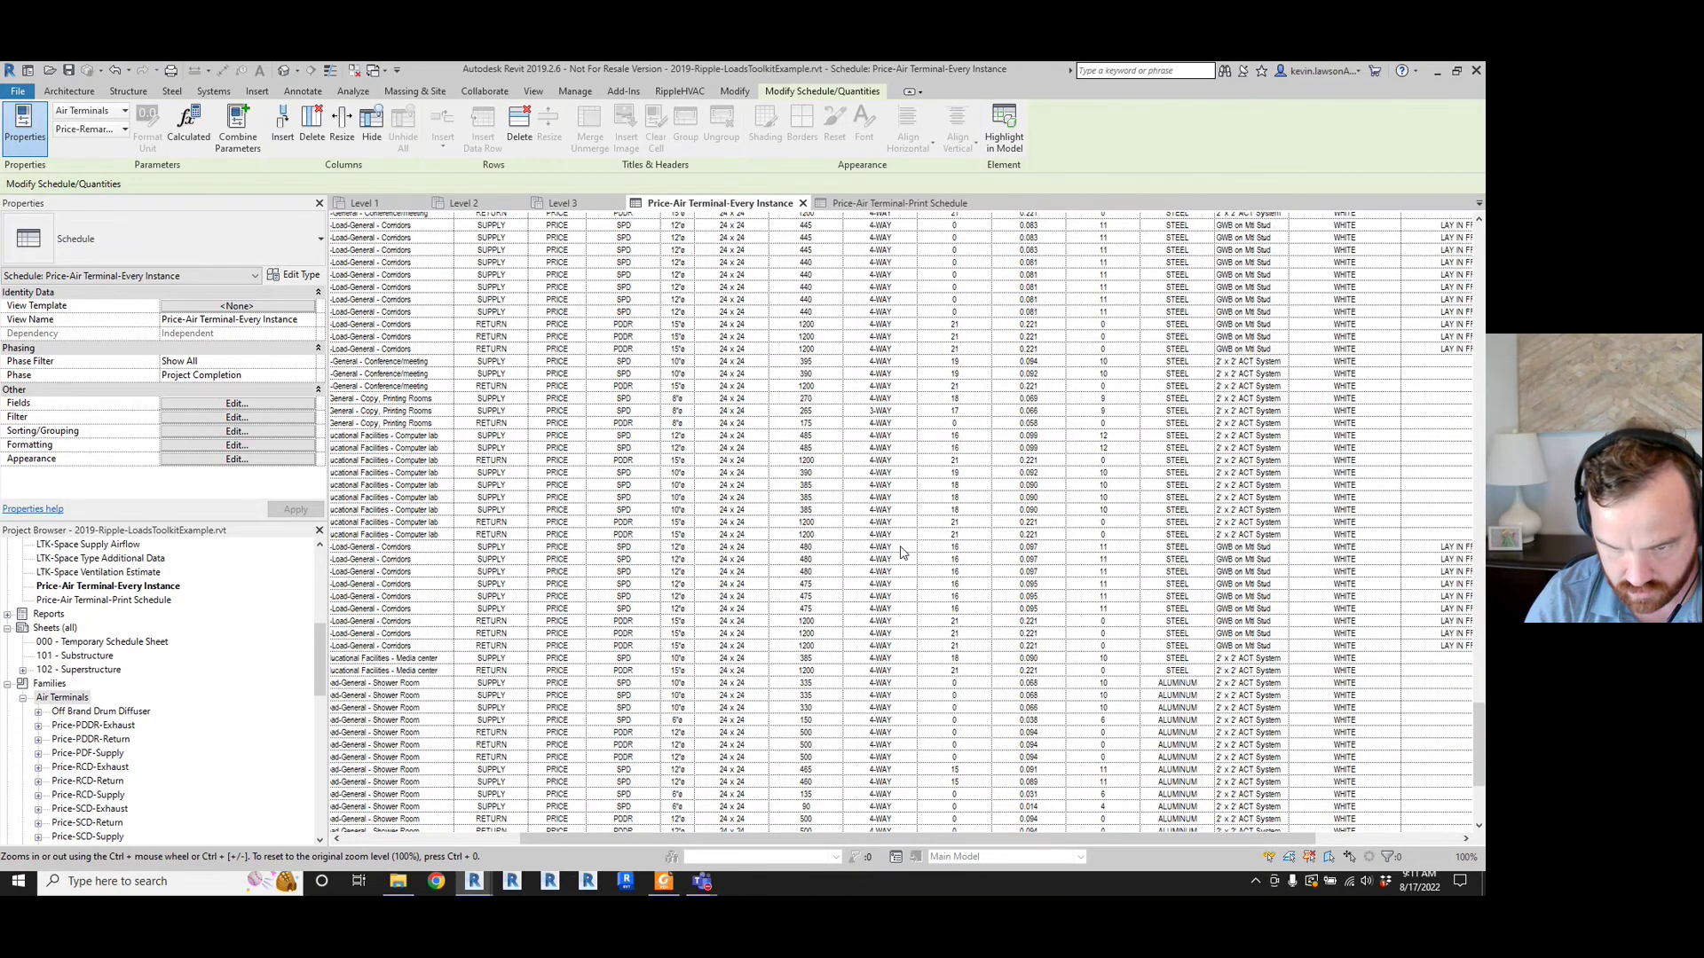
click(896, 413)
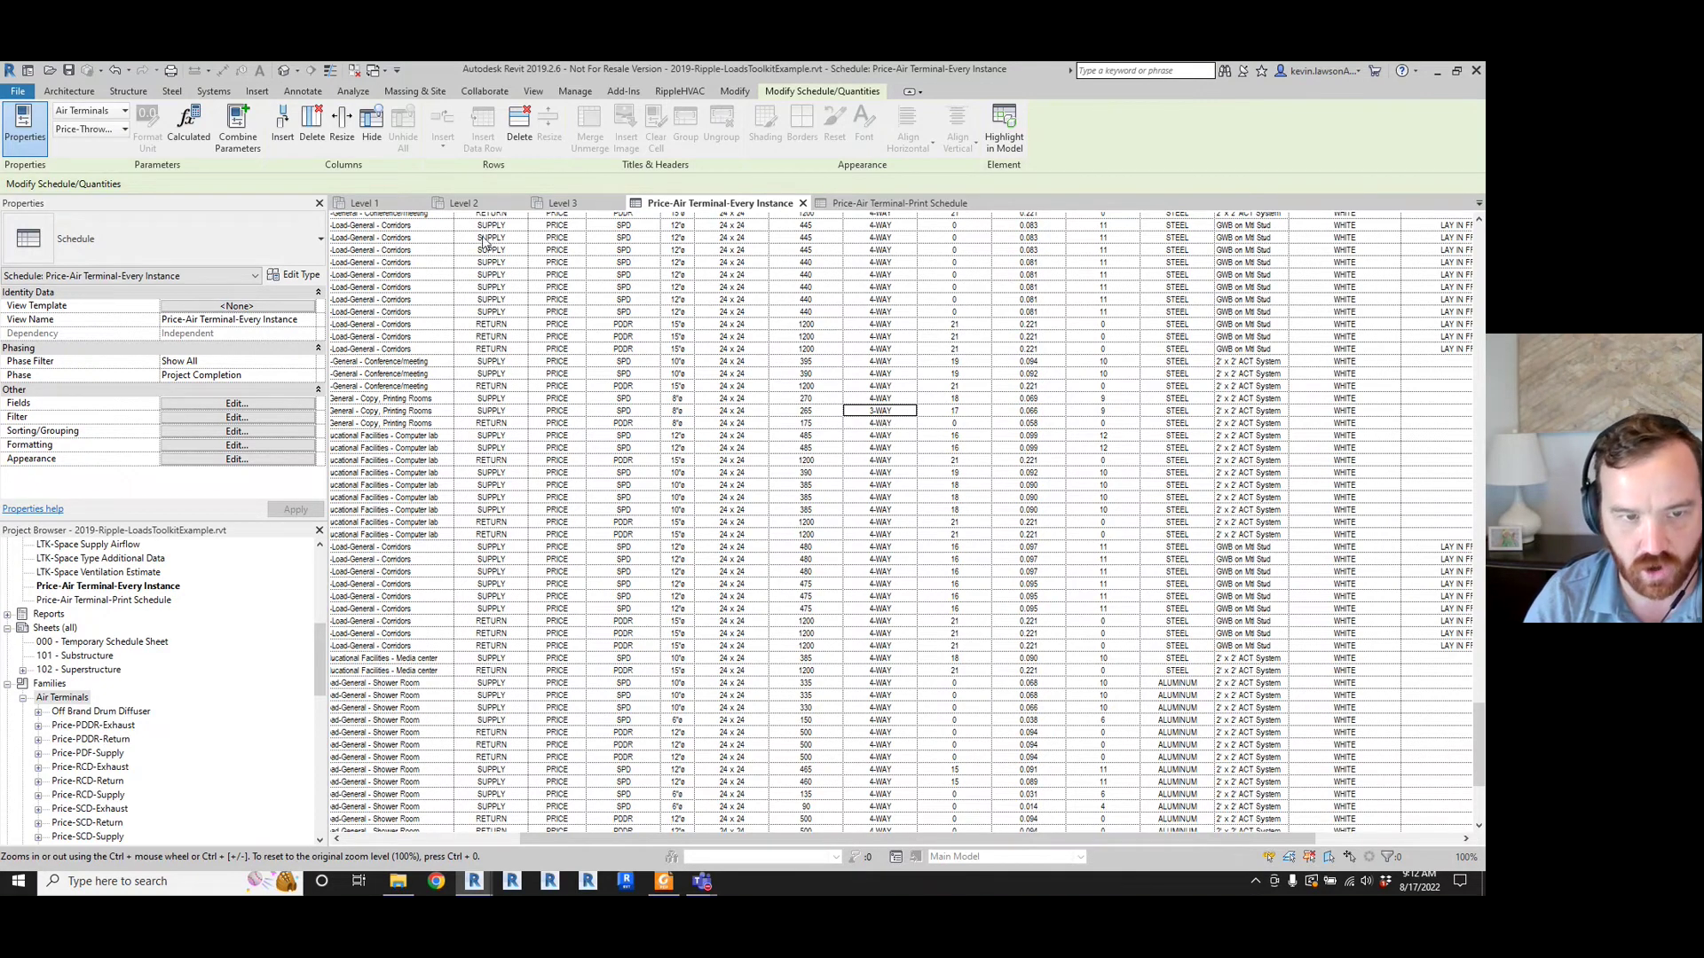
click(488, 205)
click(878, 344)
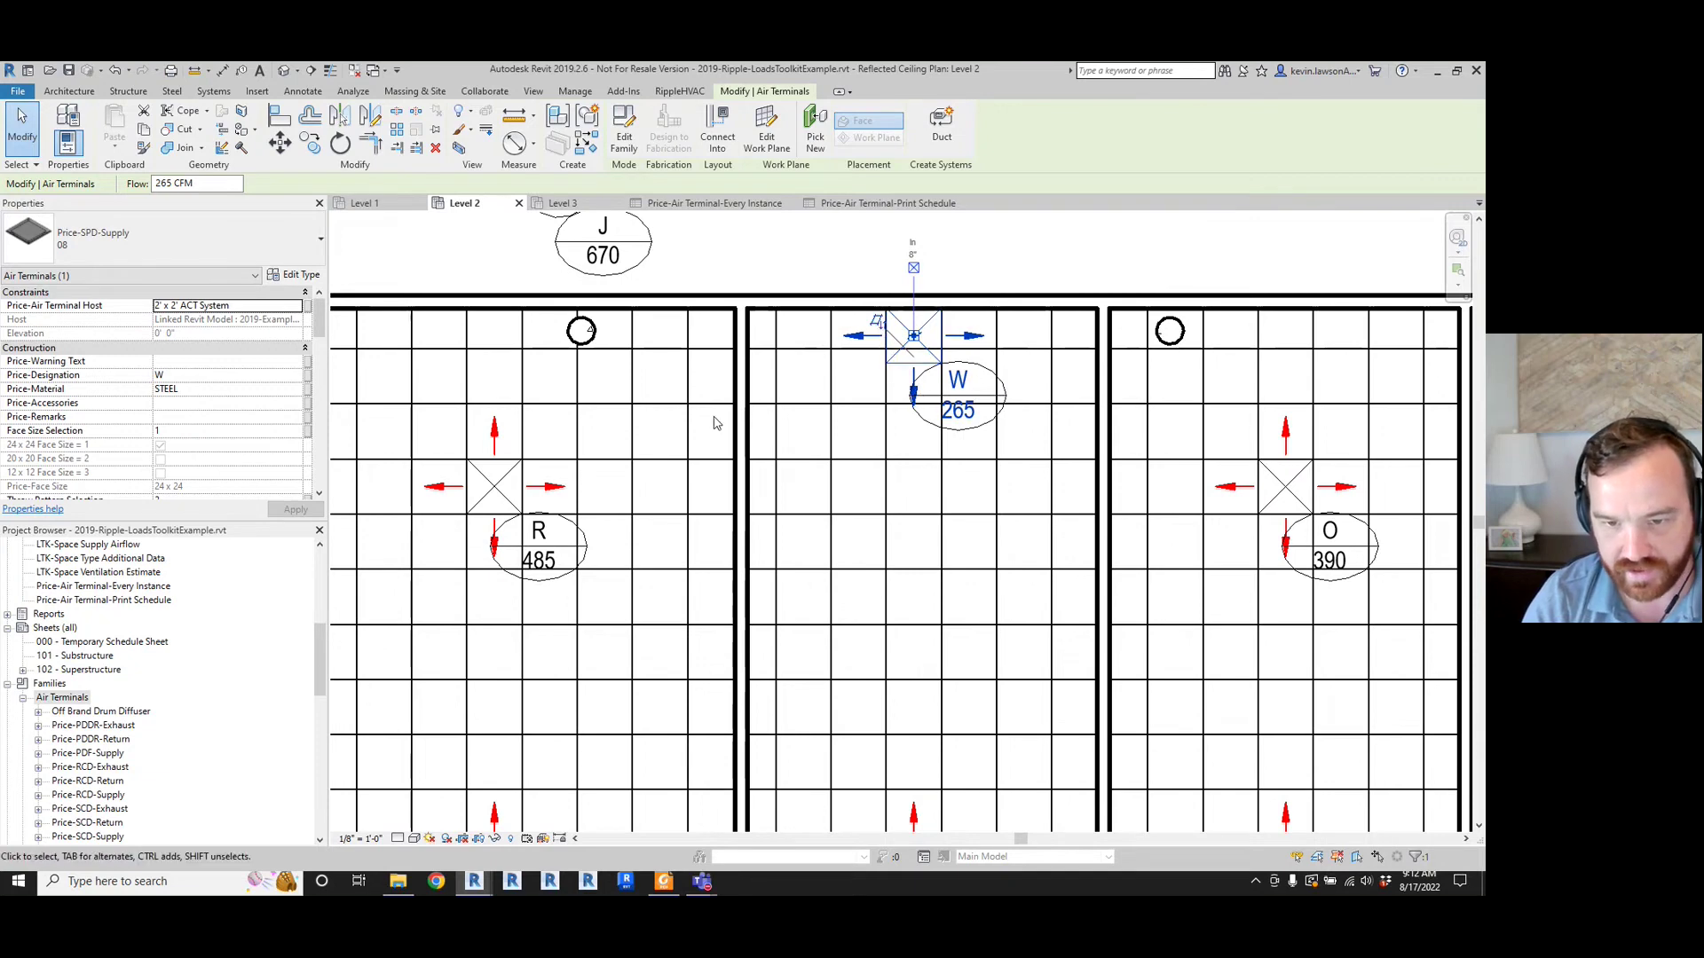
click(777, 248)
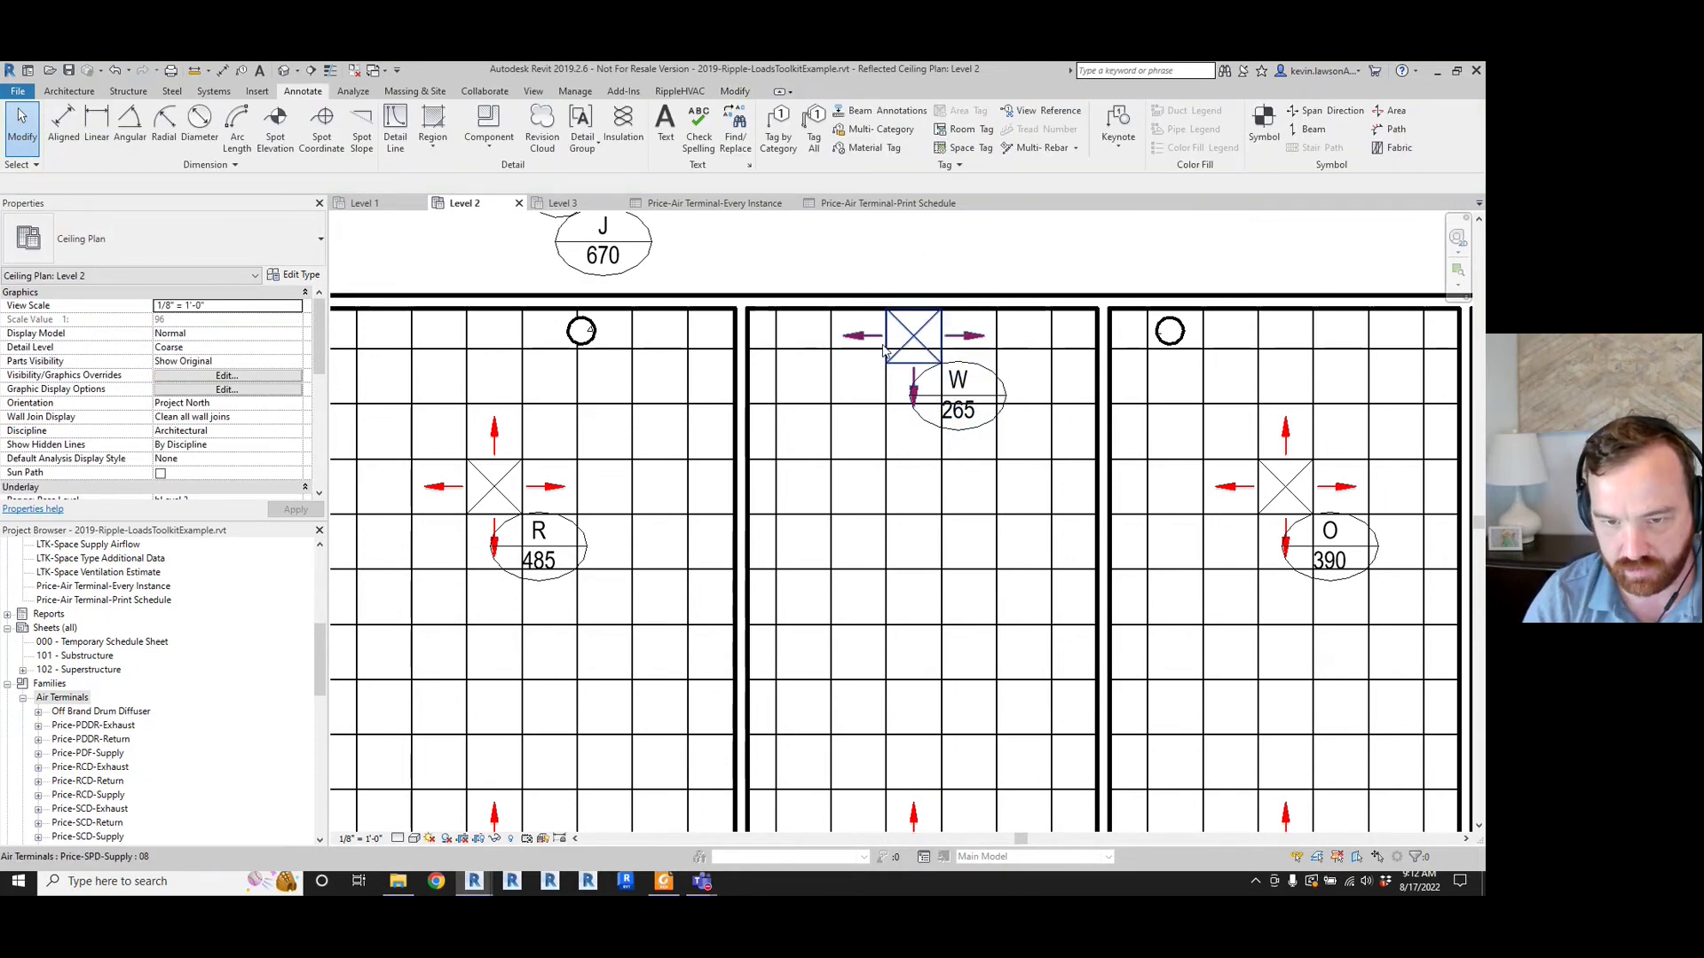
- Run the Automatic Schedule Seperator from Air Terminal AutoPlacement to reassign designations in the print schedule, and minimize the tool
click(854, 205)
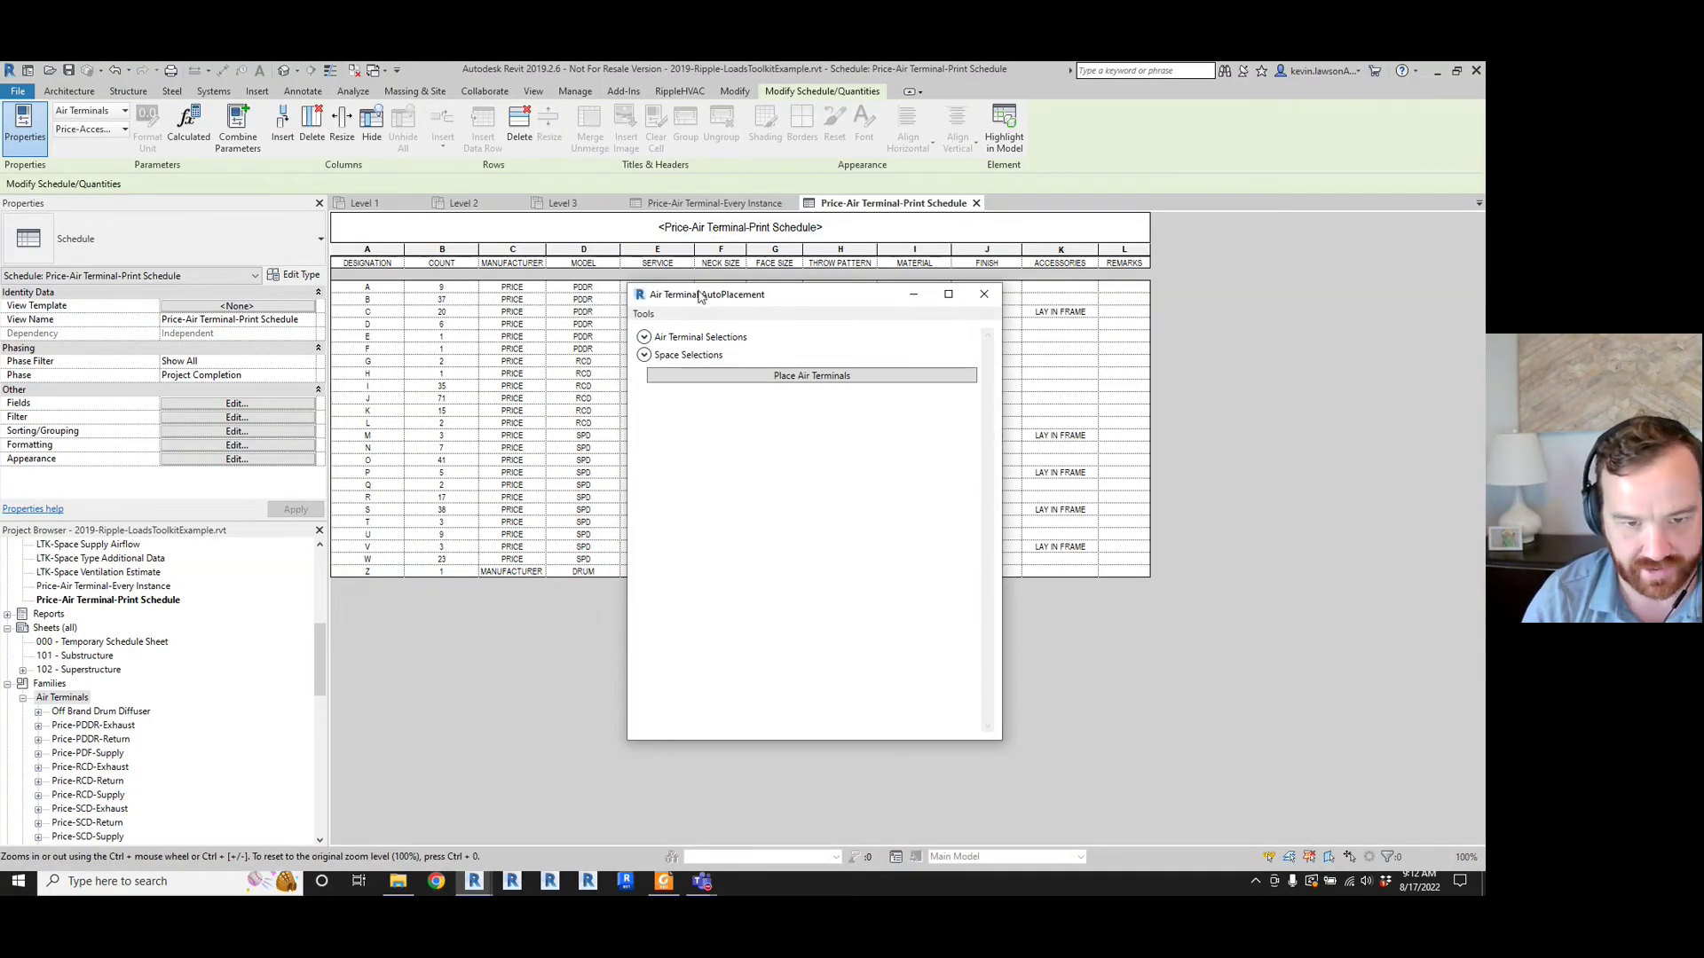
drag(699, 296, 535, 448)
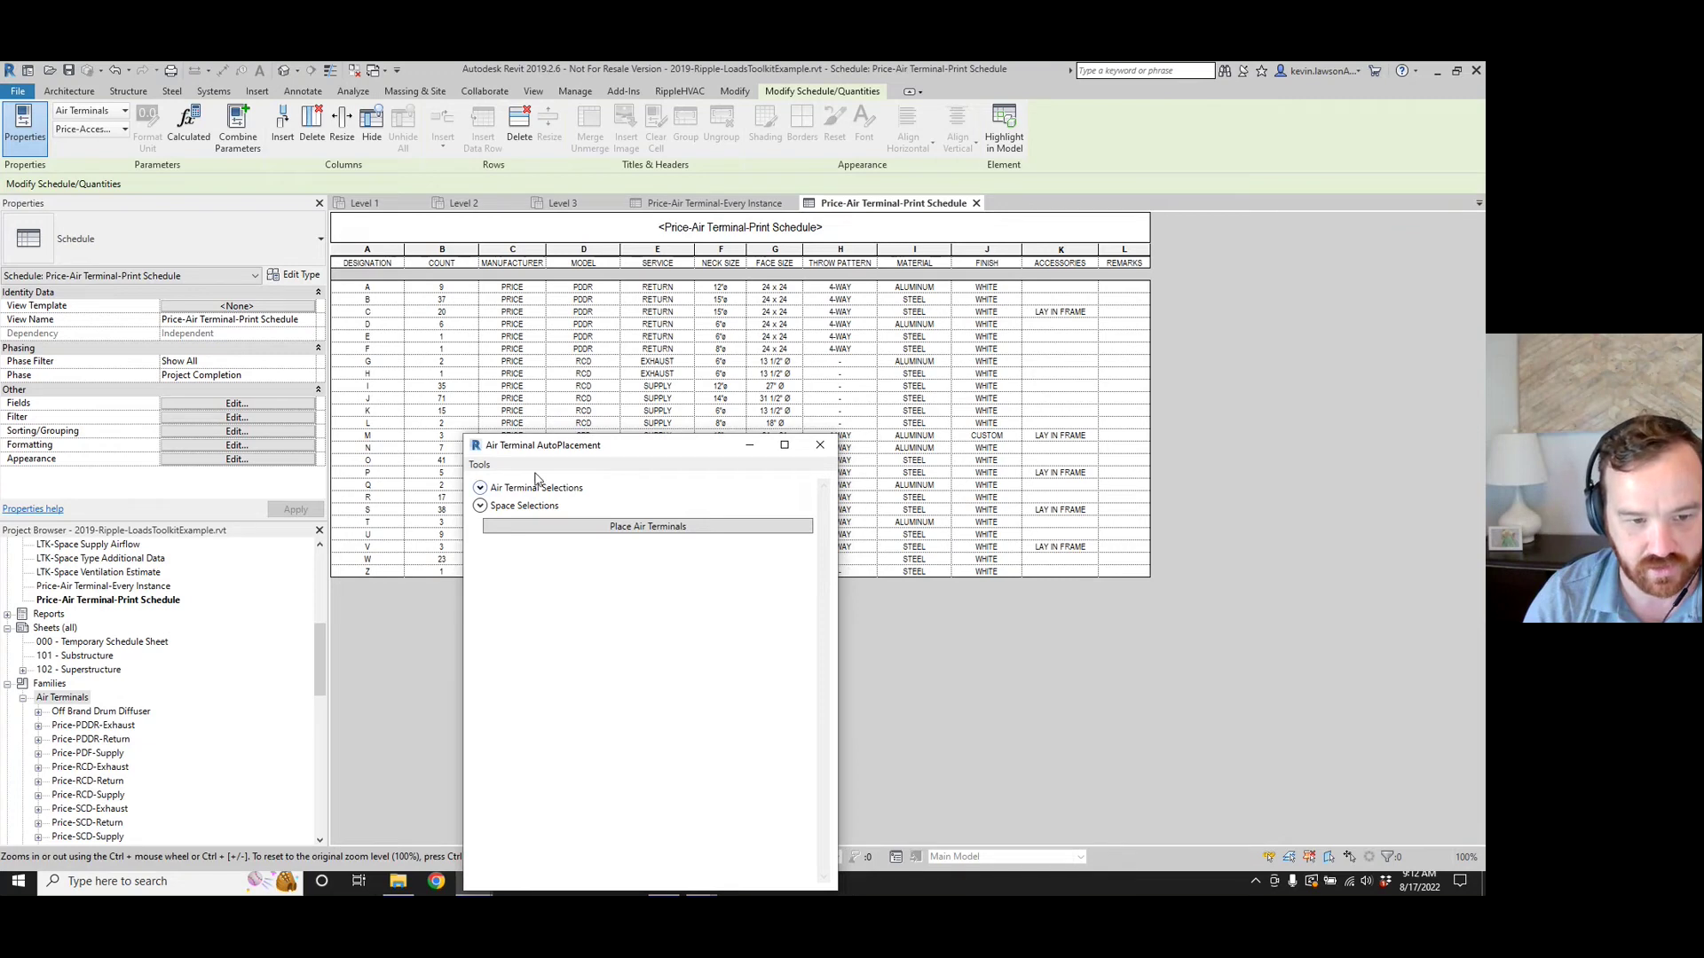
click(479, 465)
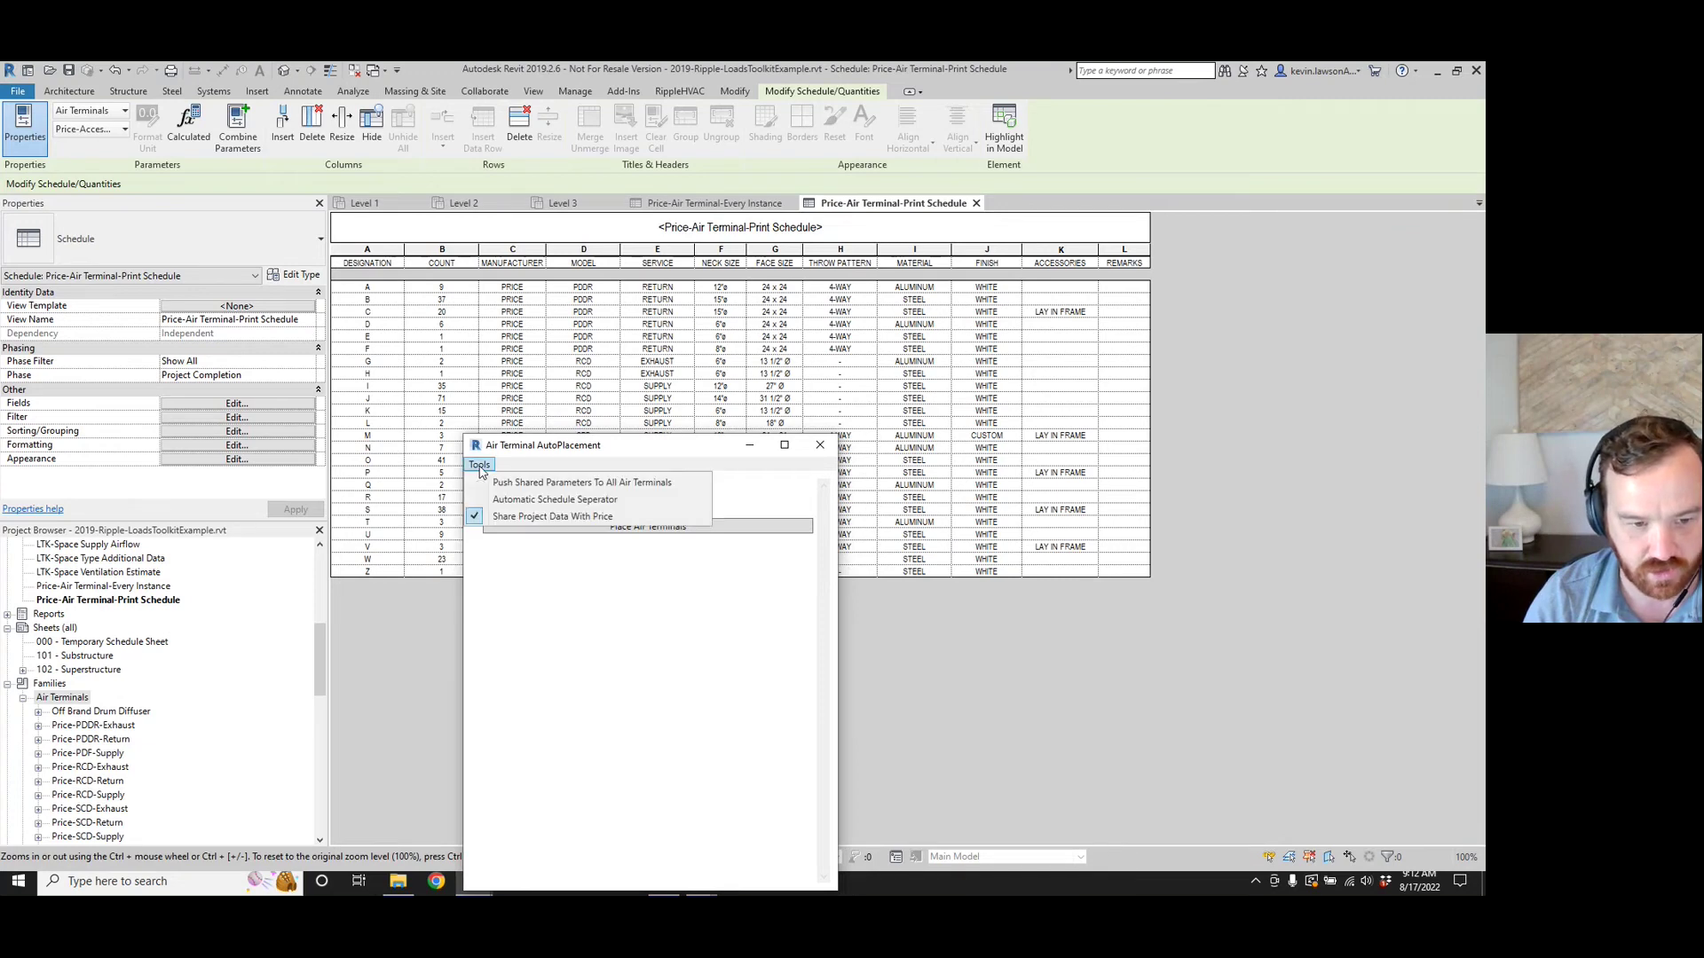
click(529, 503)
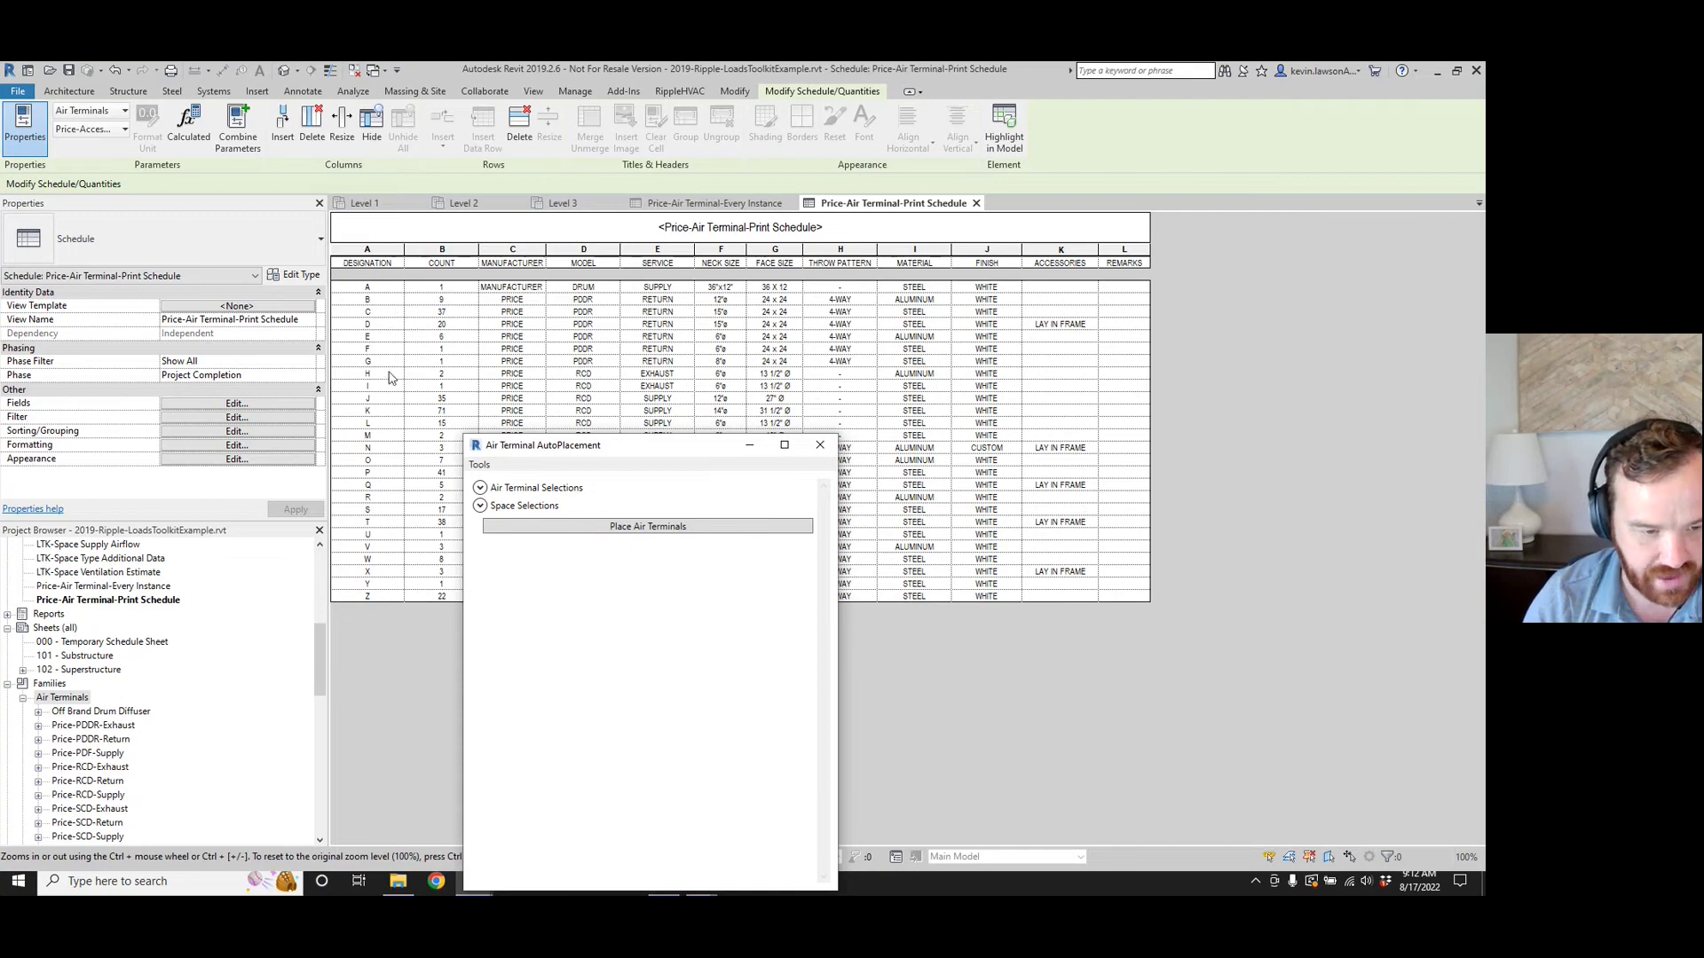
click(749, 444)
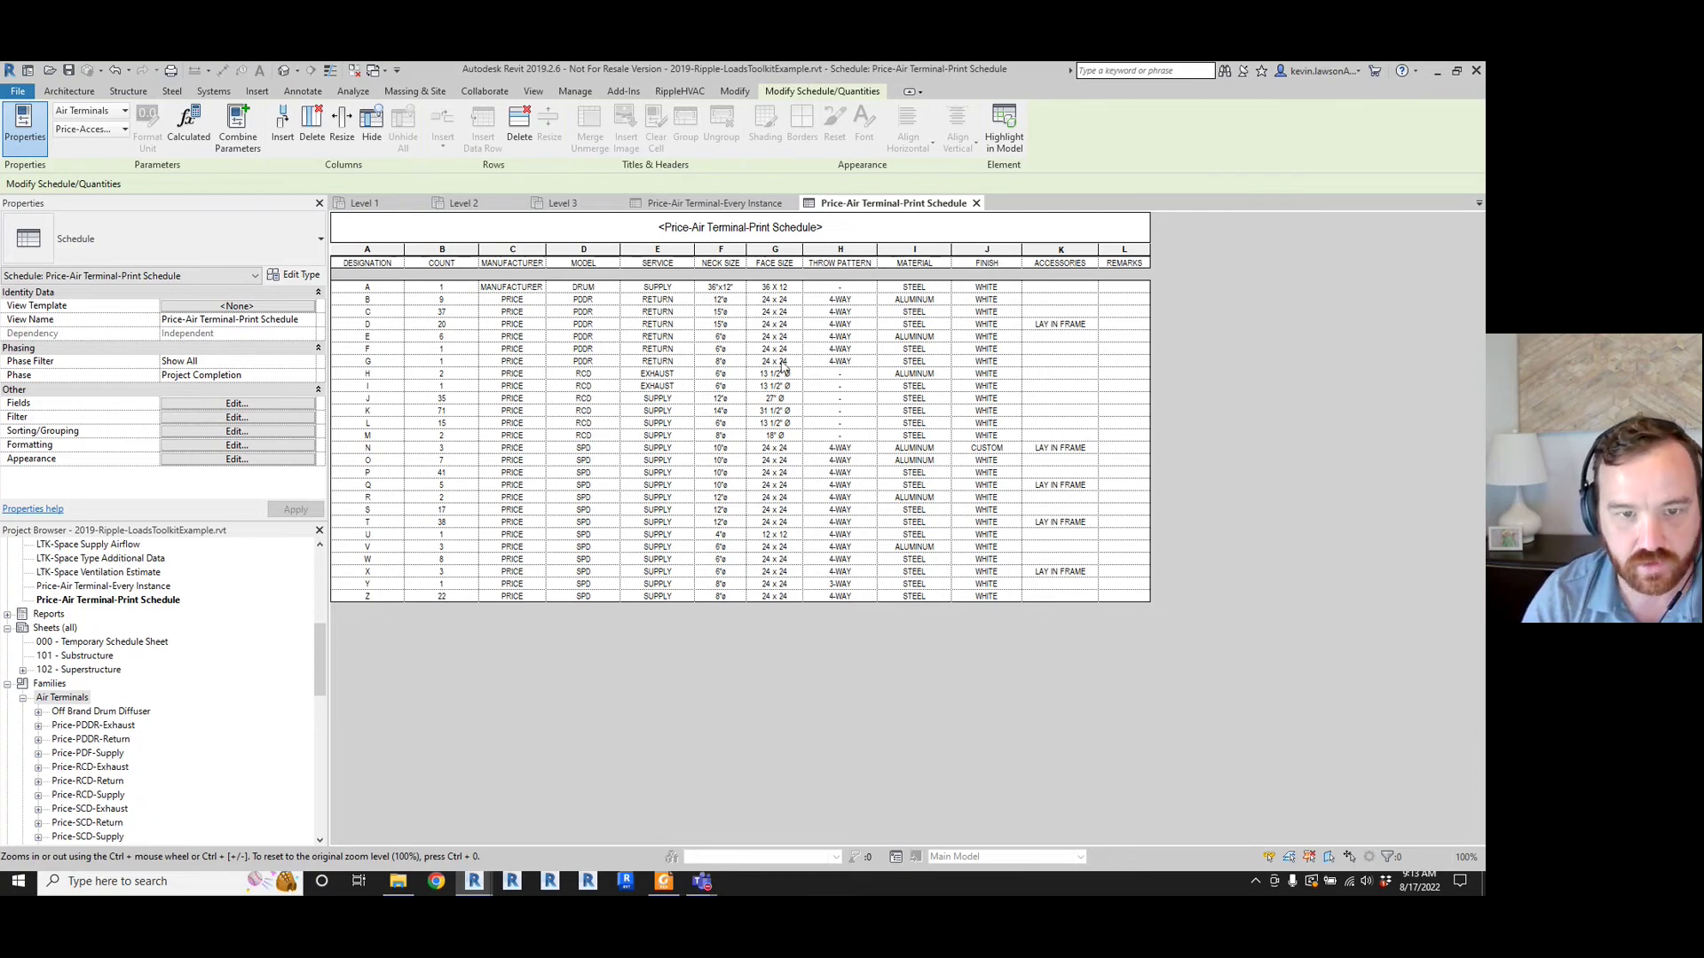
- Compare the reassigned terminal tags in the Level 2 ceiling plan with the designations in the print schedule
click(464, 203)
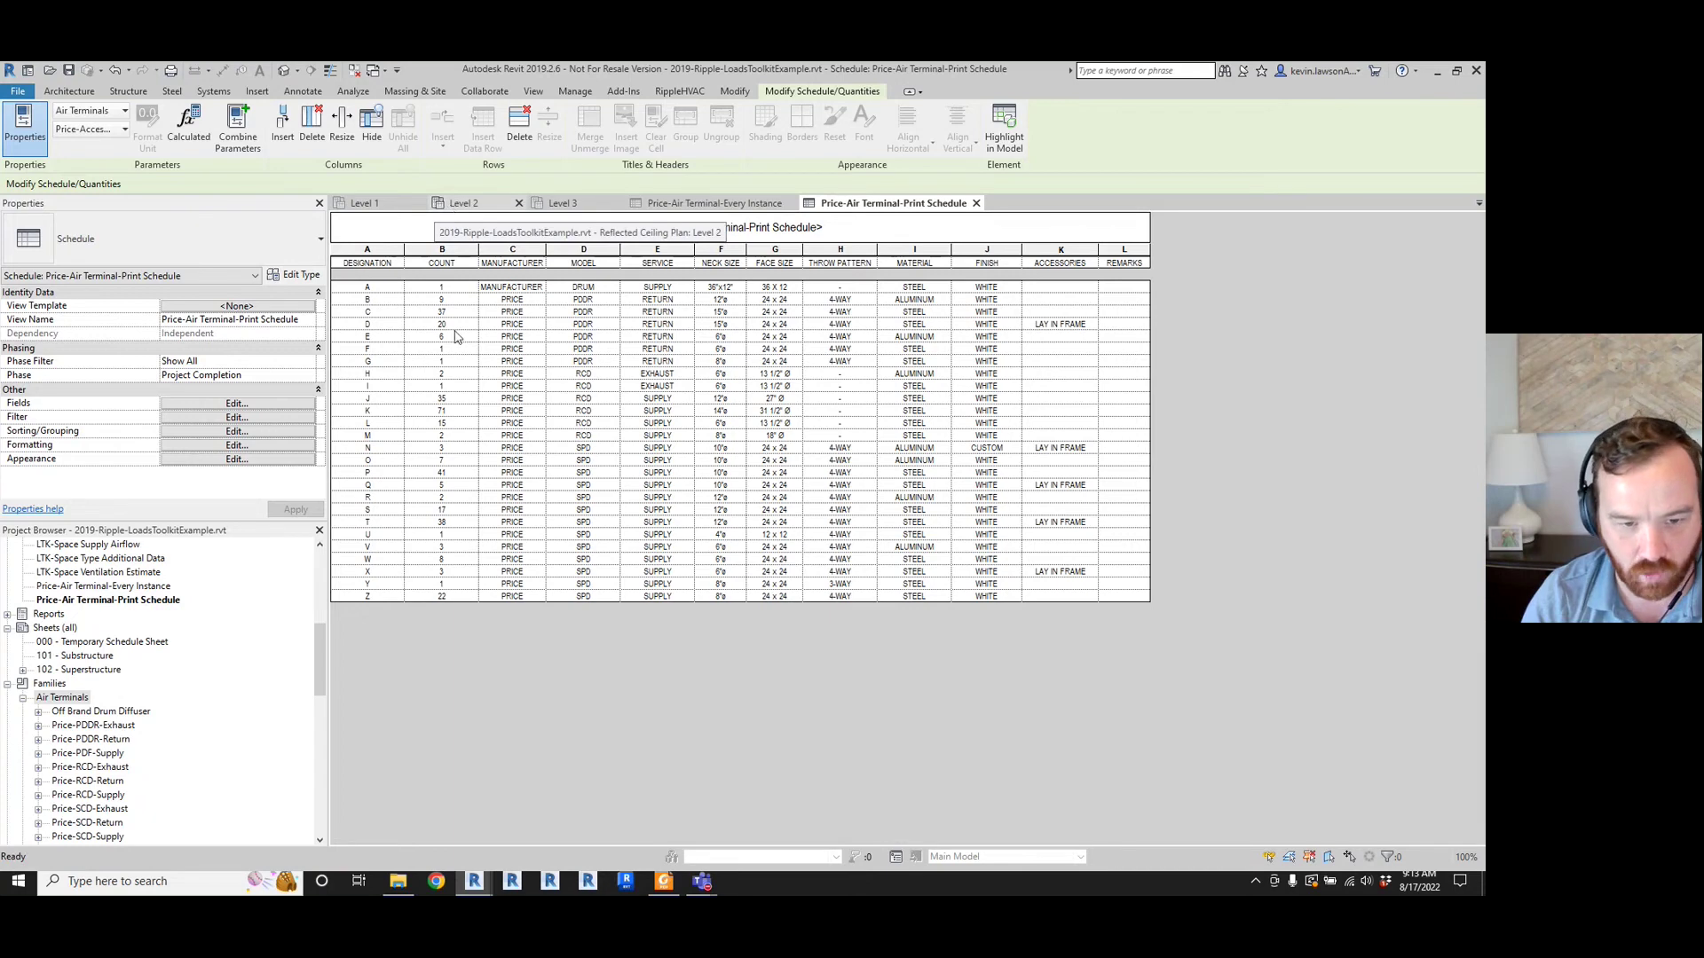
scroll(613, 439, down, 1)
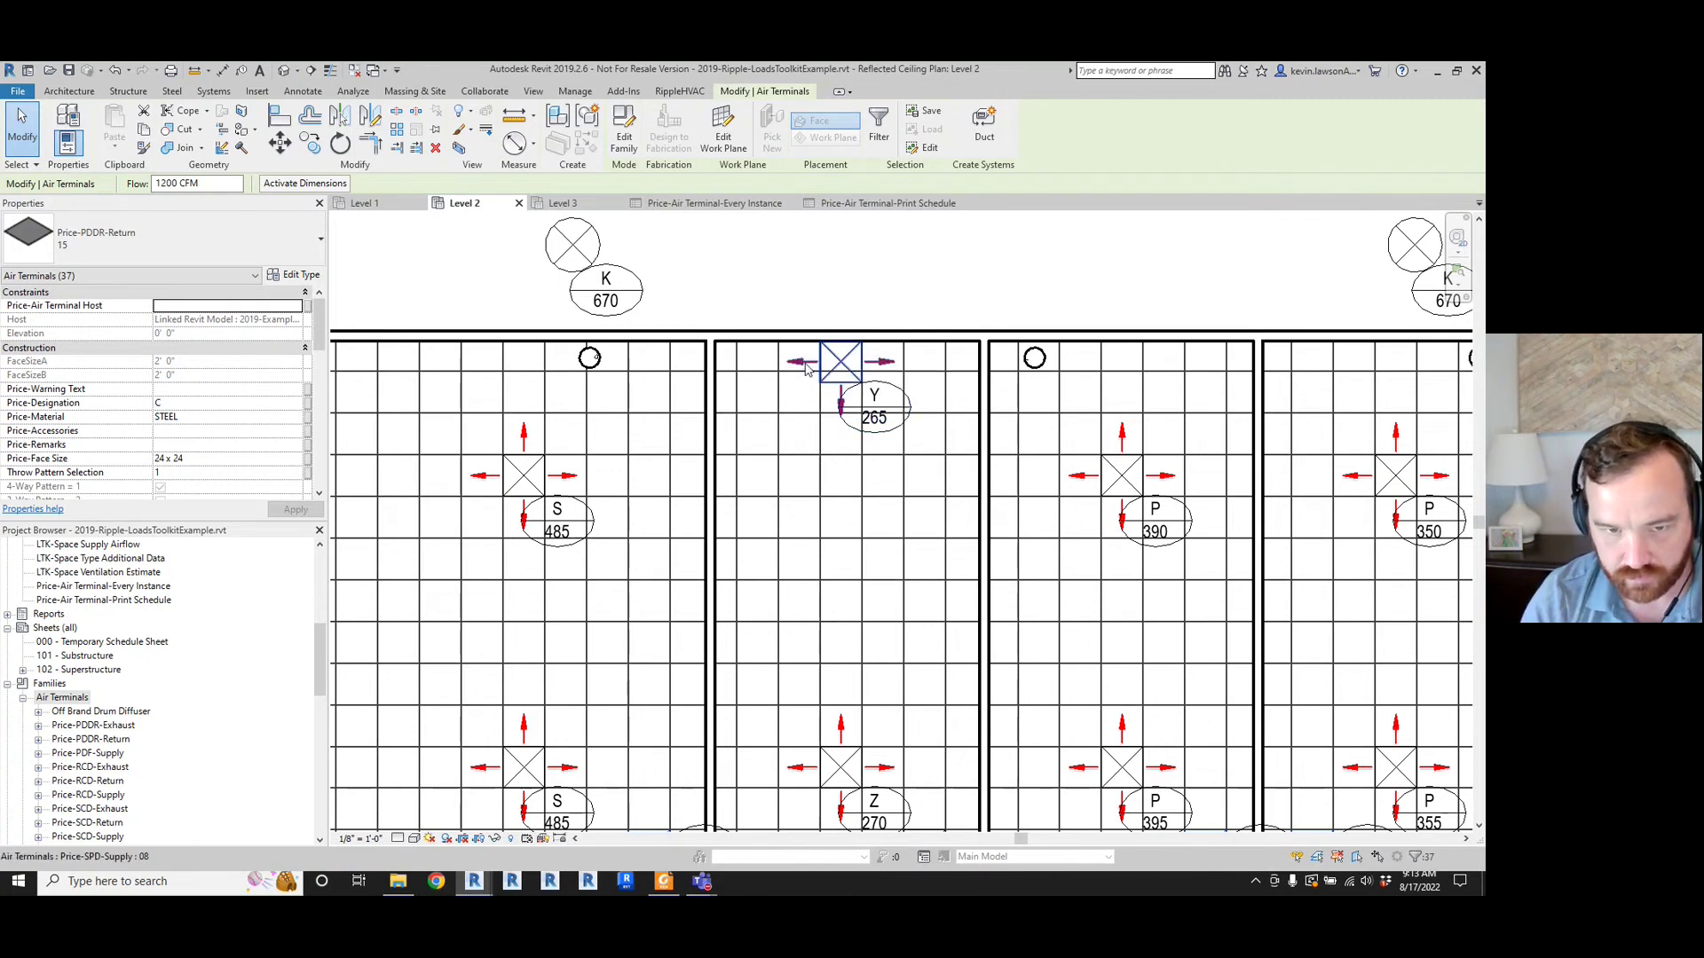
click(695, 205)
click(888, 204)
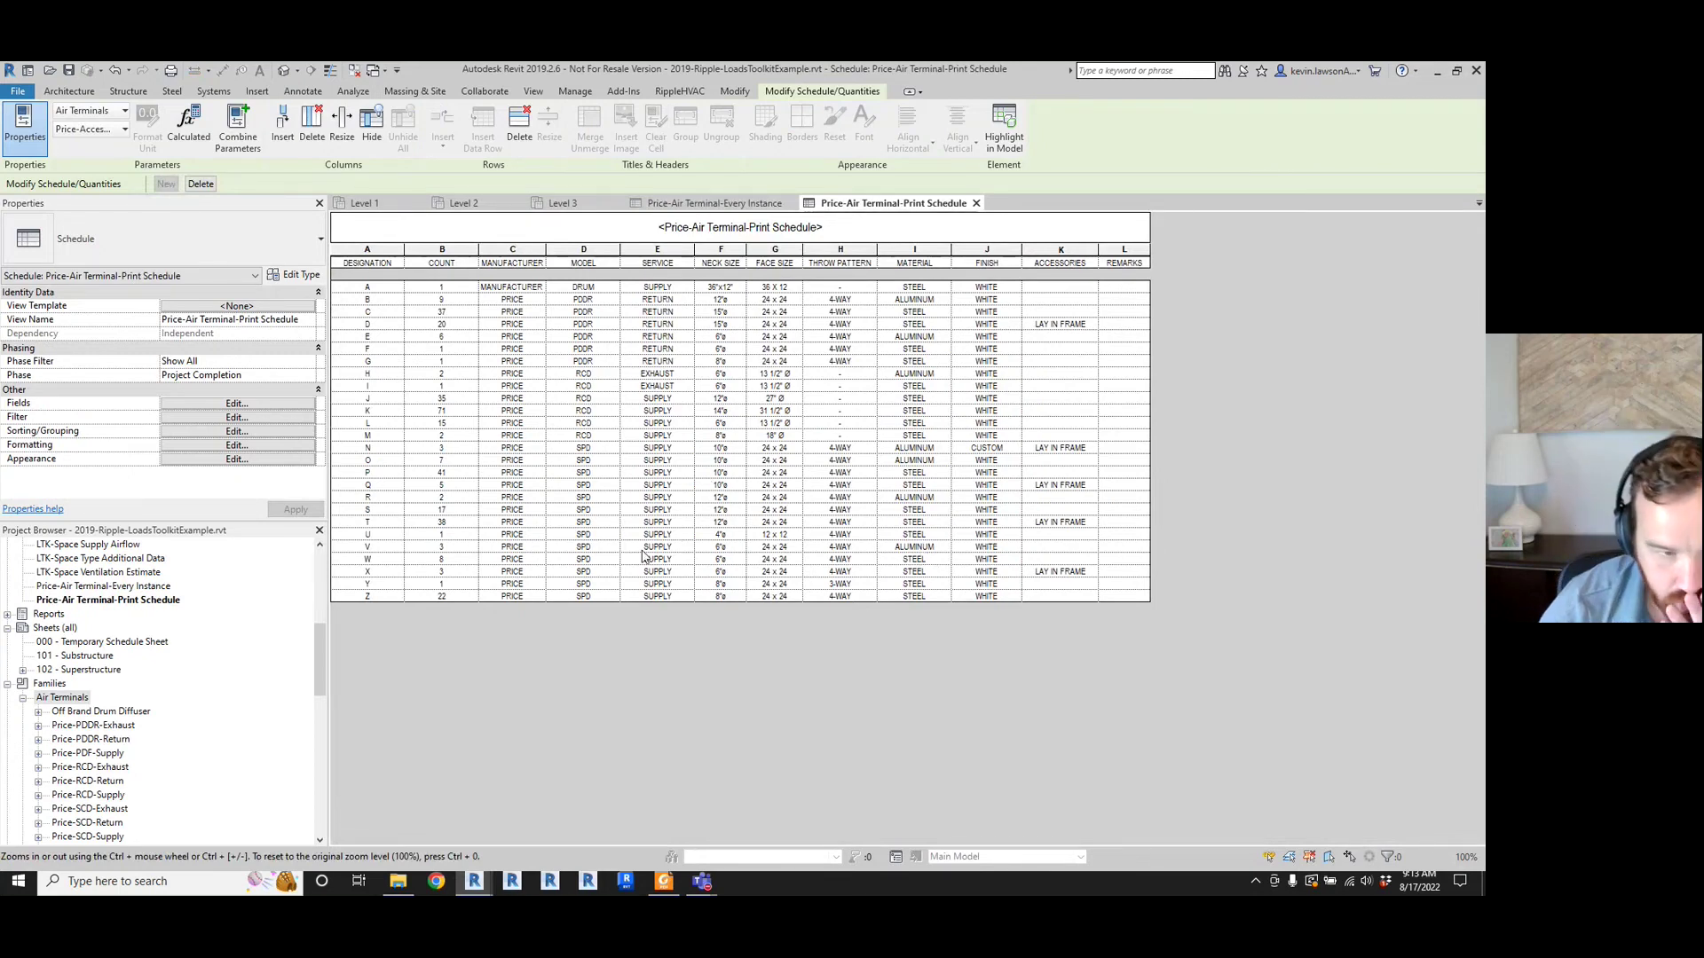
click(465, 203)
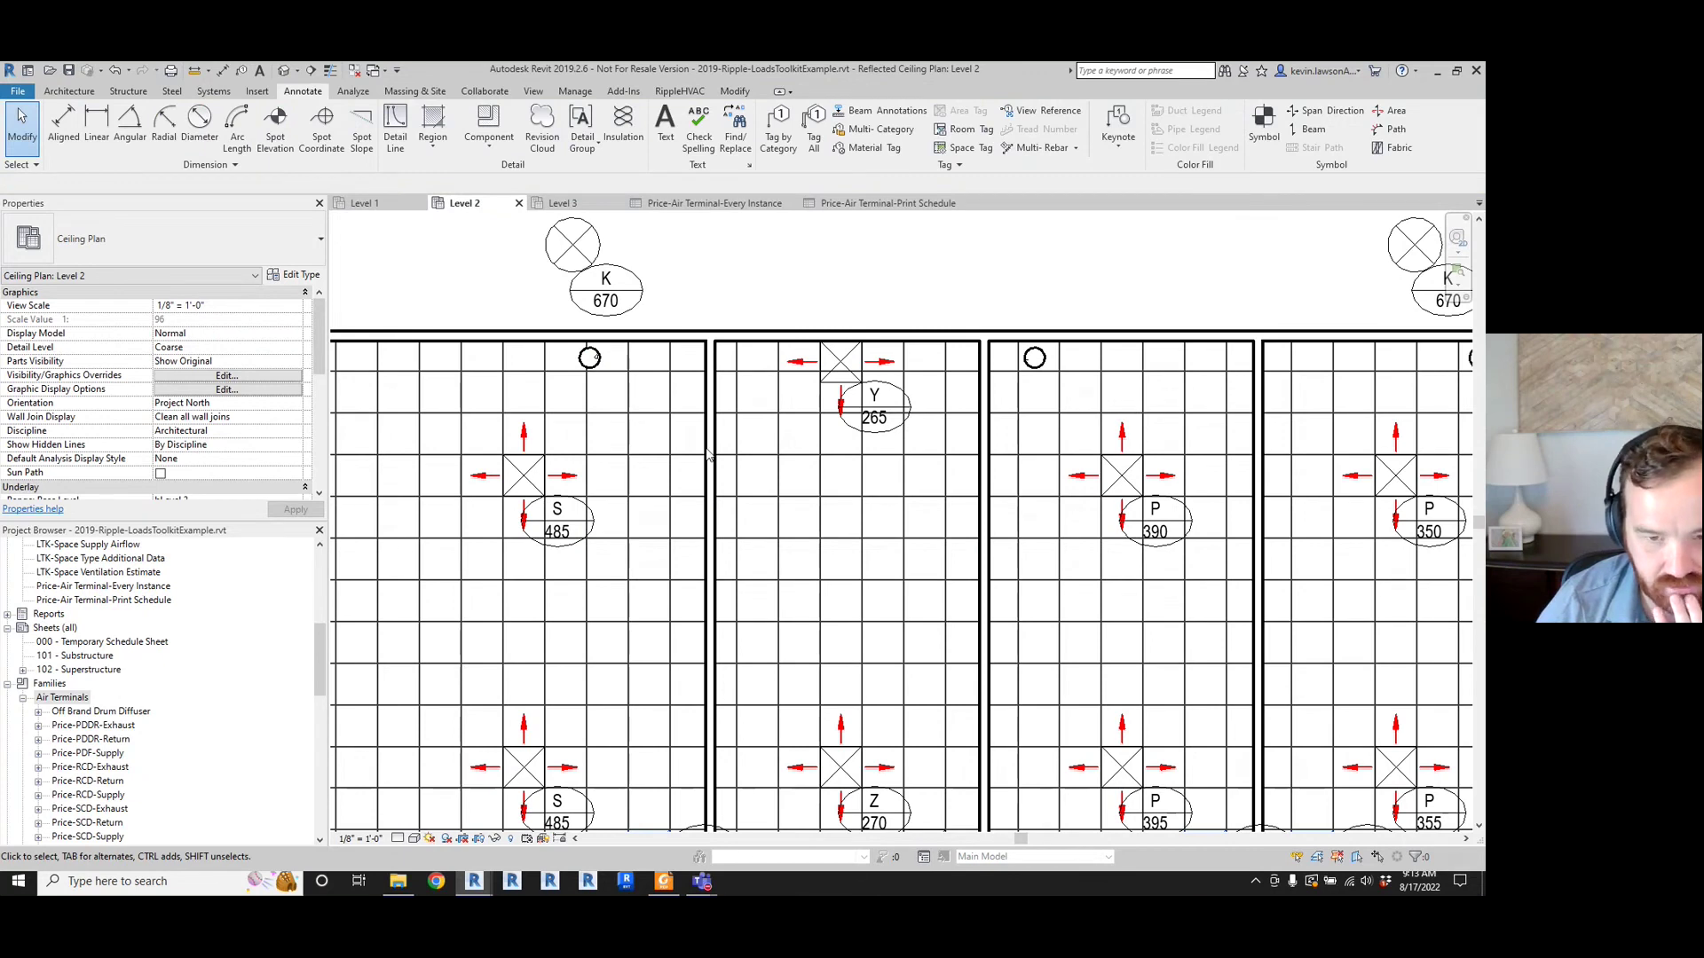
scroll(714, 457, down, 1)
- Open the LTK-Space Airflow Check schedule and compare specified with actual supply, return and exhaust airflow for the spaces
scroll(177, 675, up, 4)
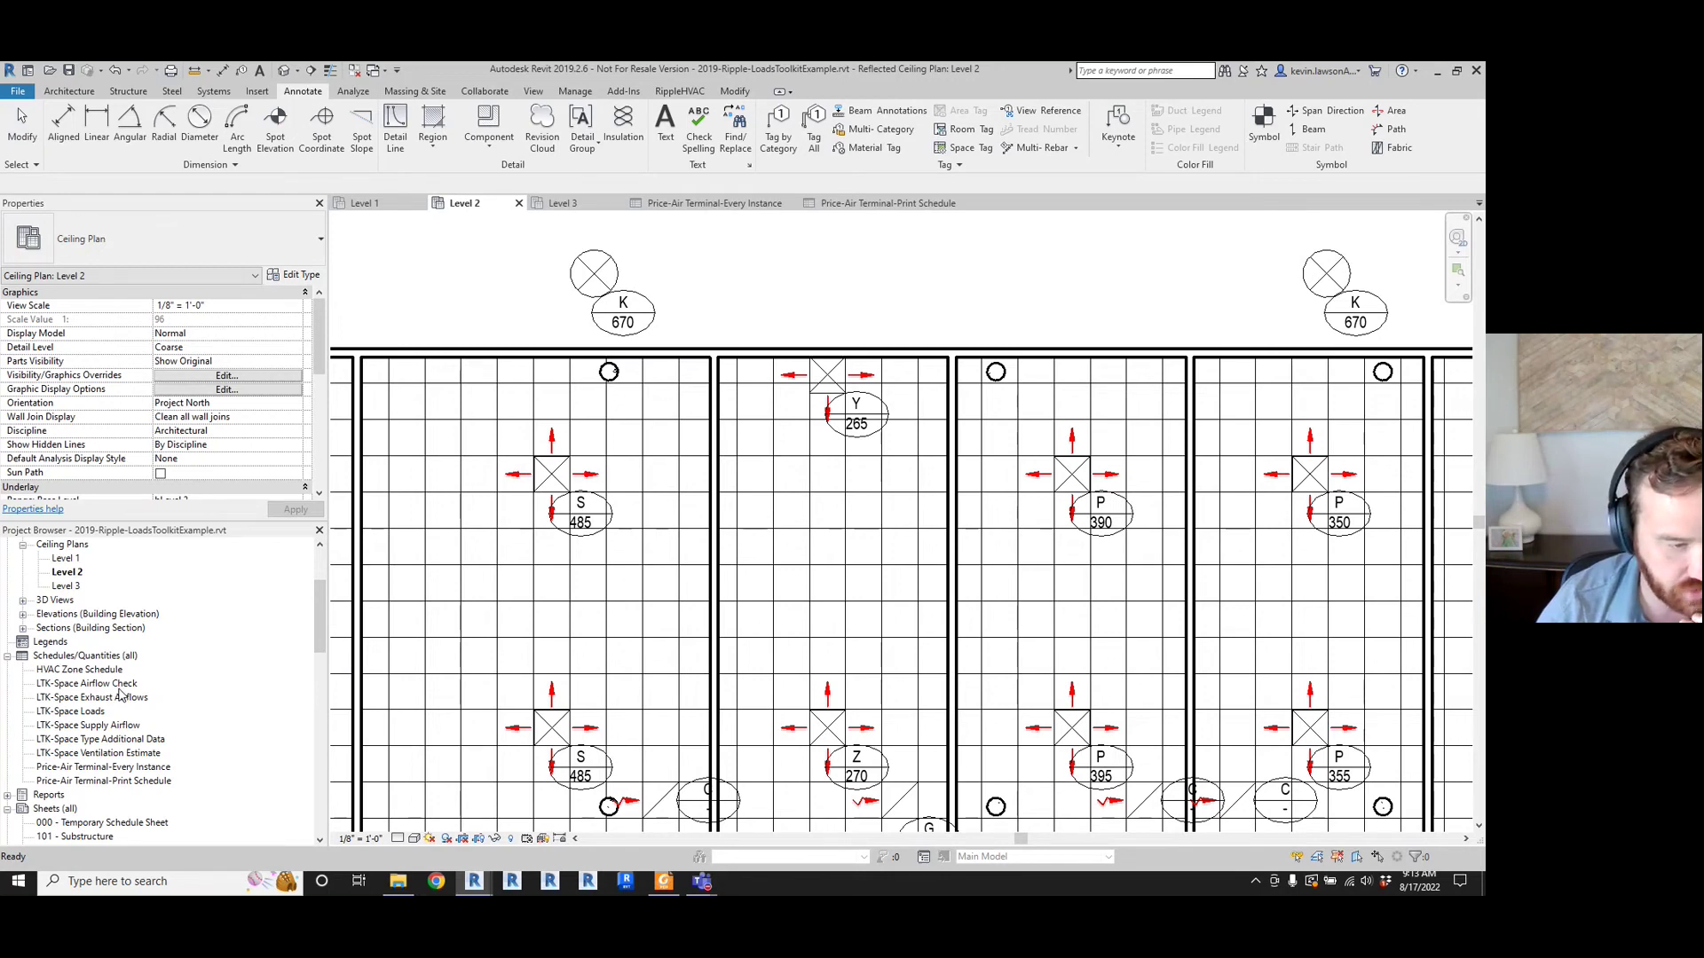
scroll(737, 629, down, 1)
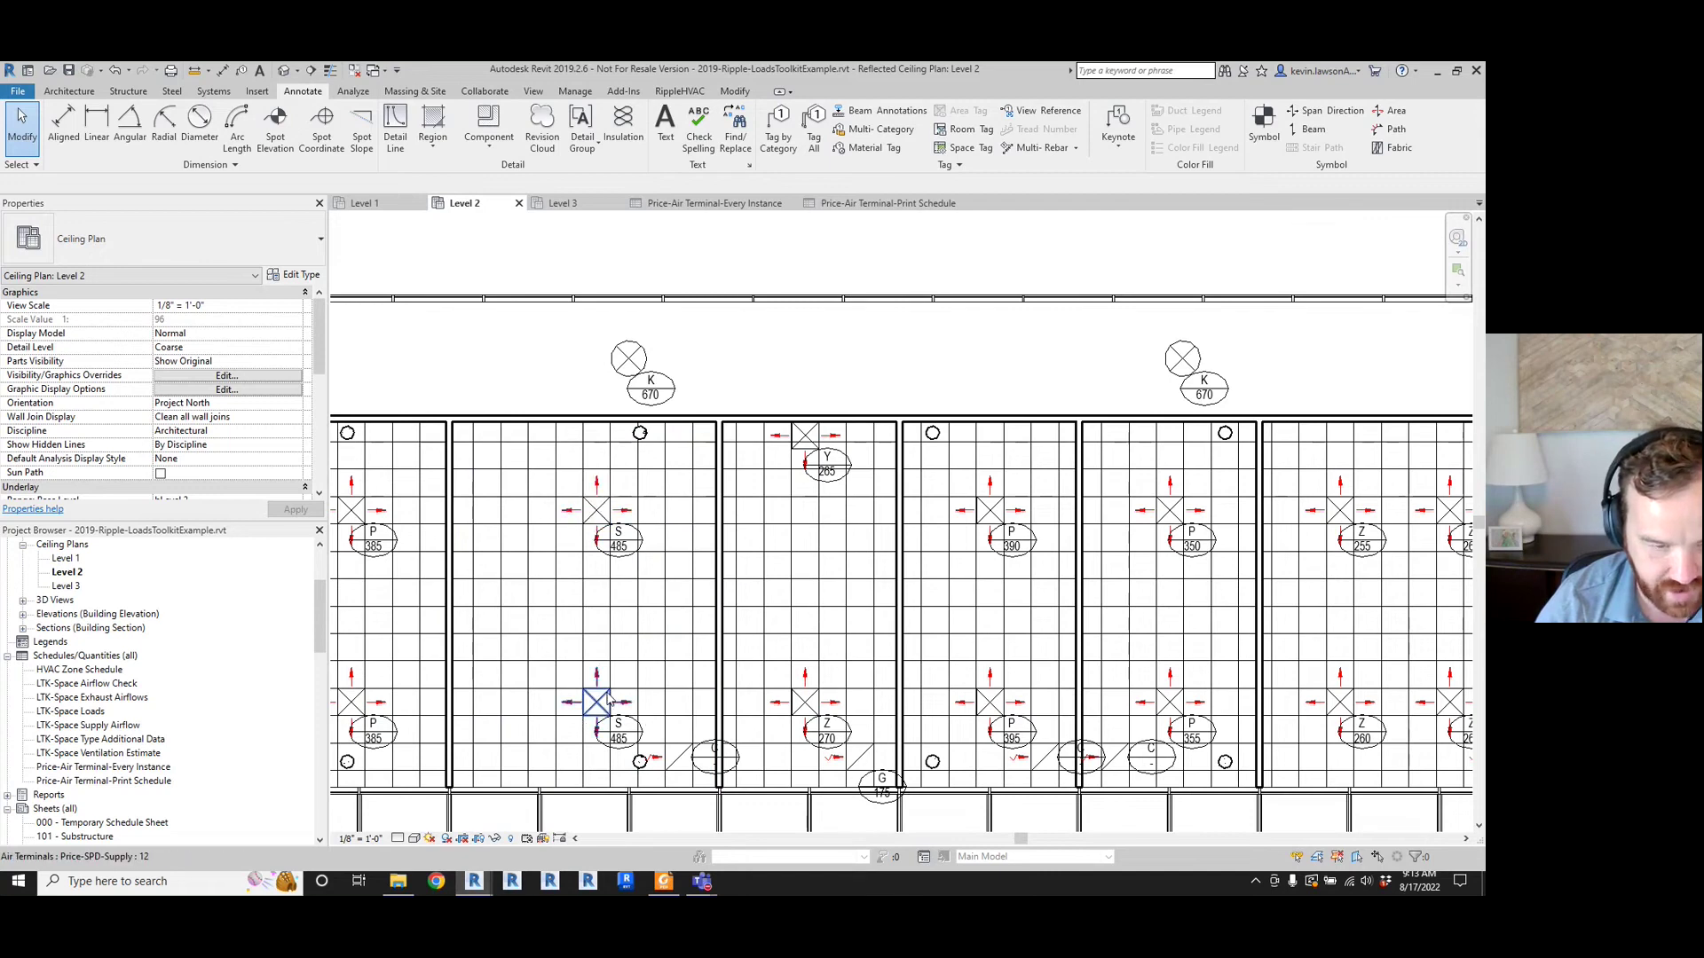
double_click(100, 685)
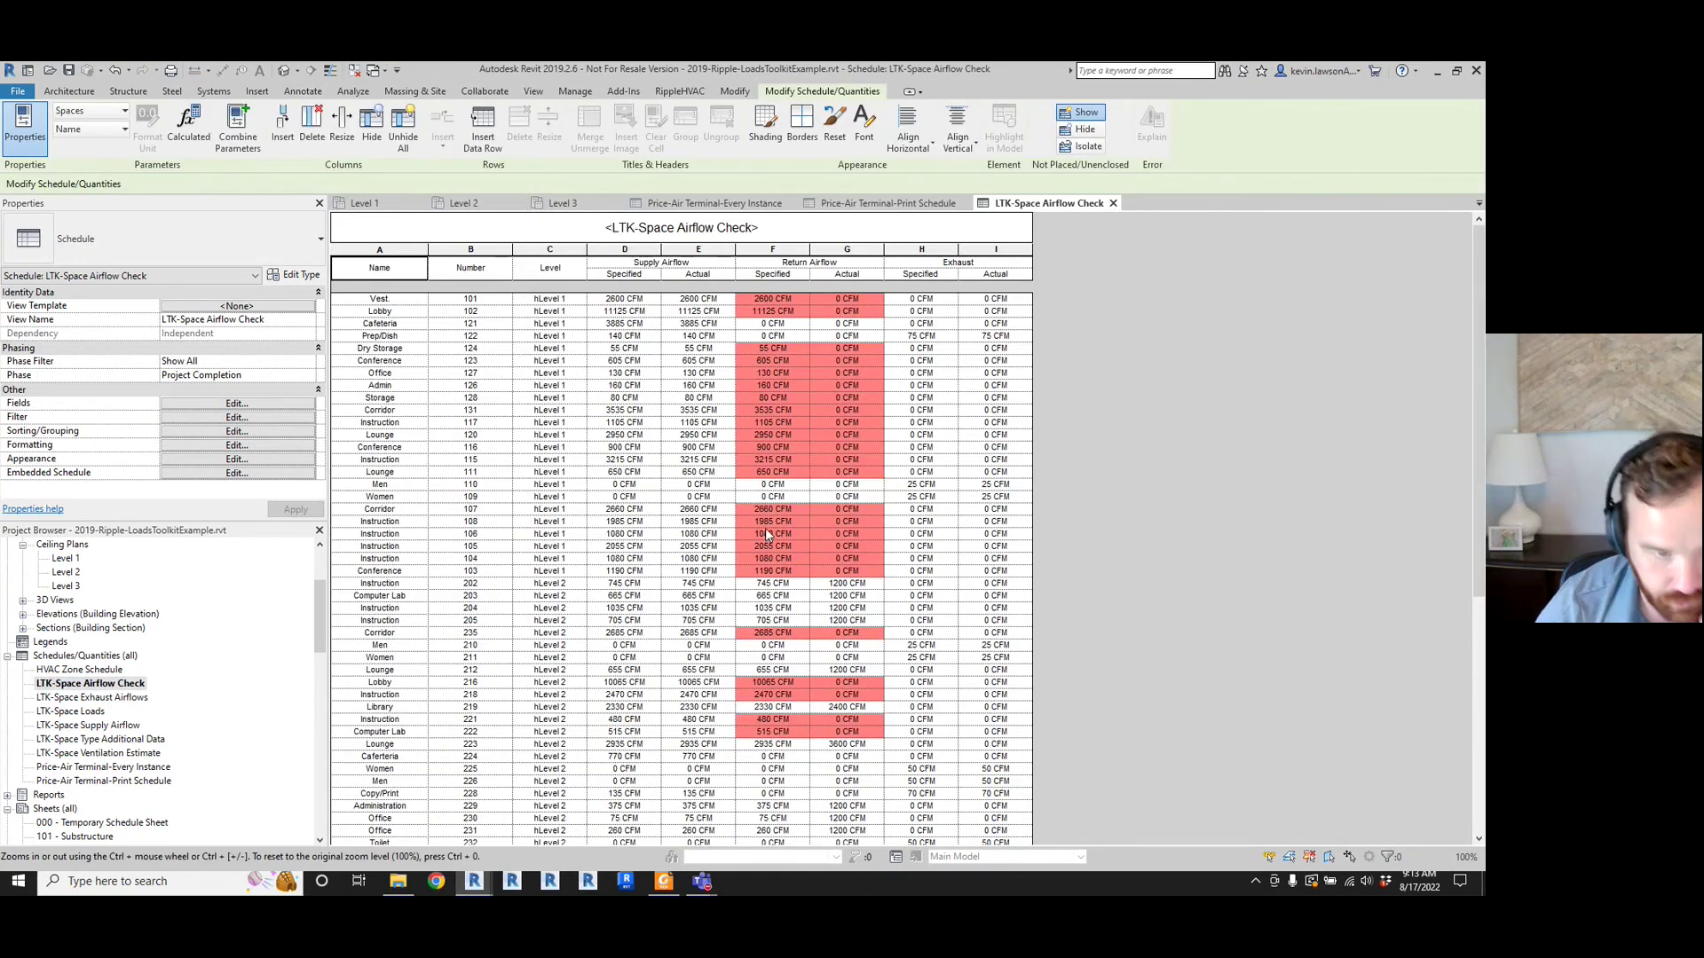
scroll(621, 439, down, 10)
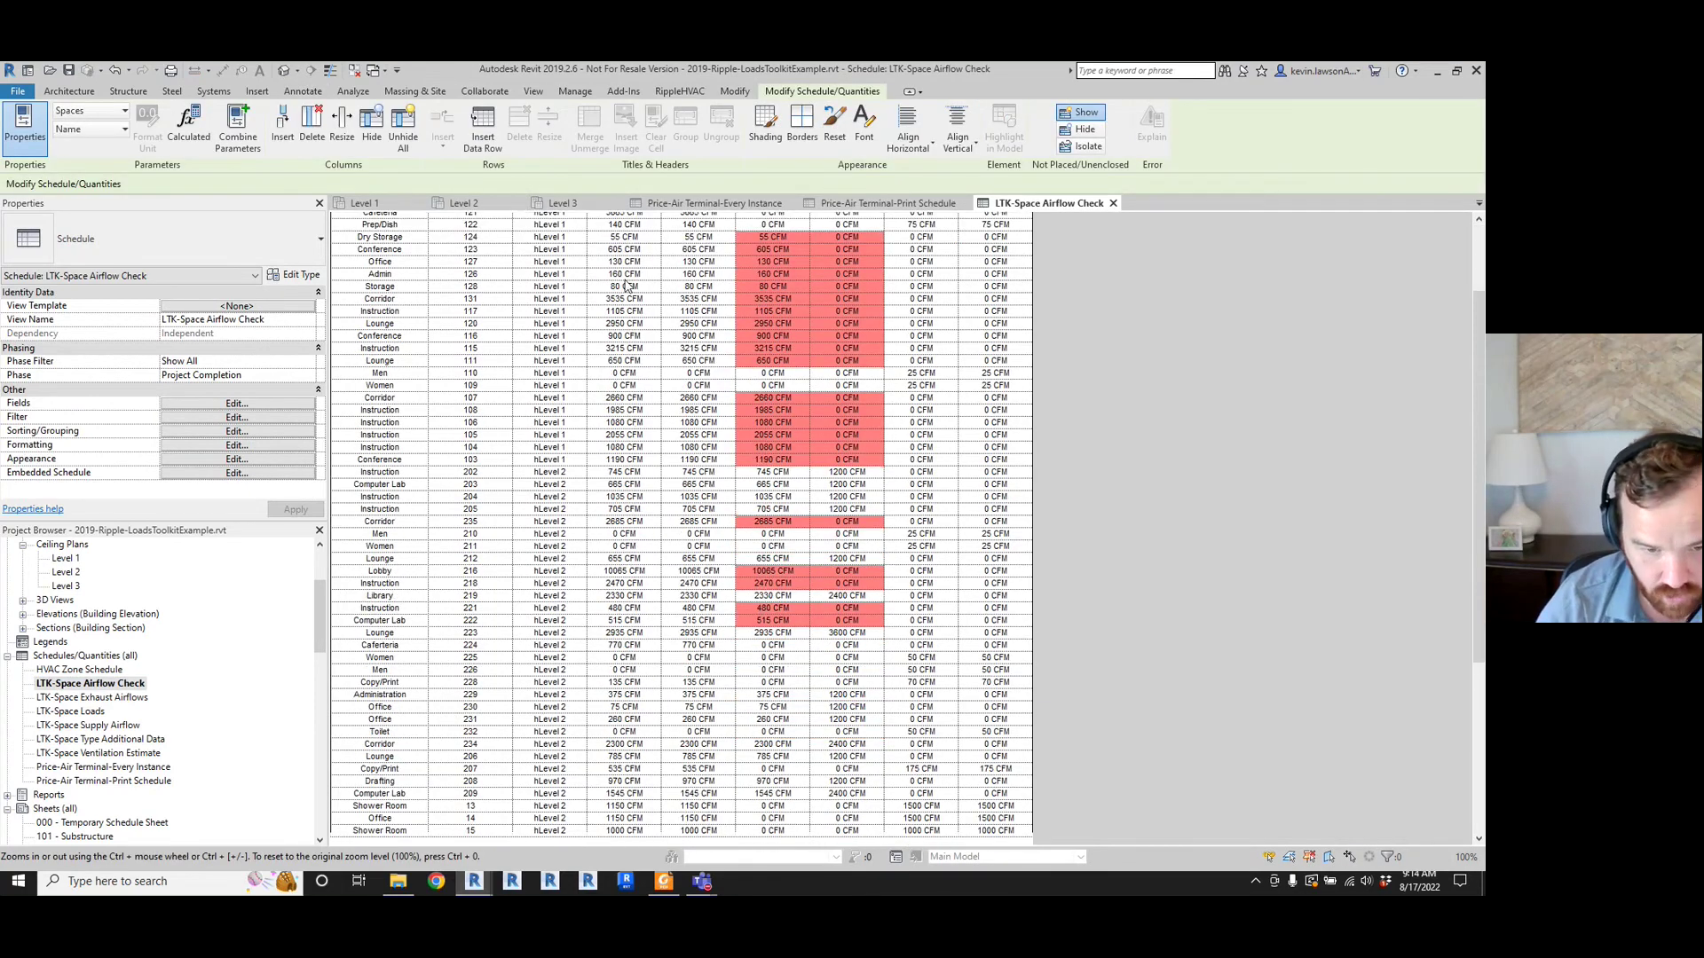
scroll(658, 691, up, 10)
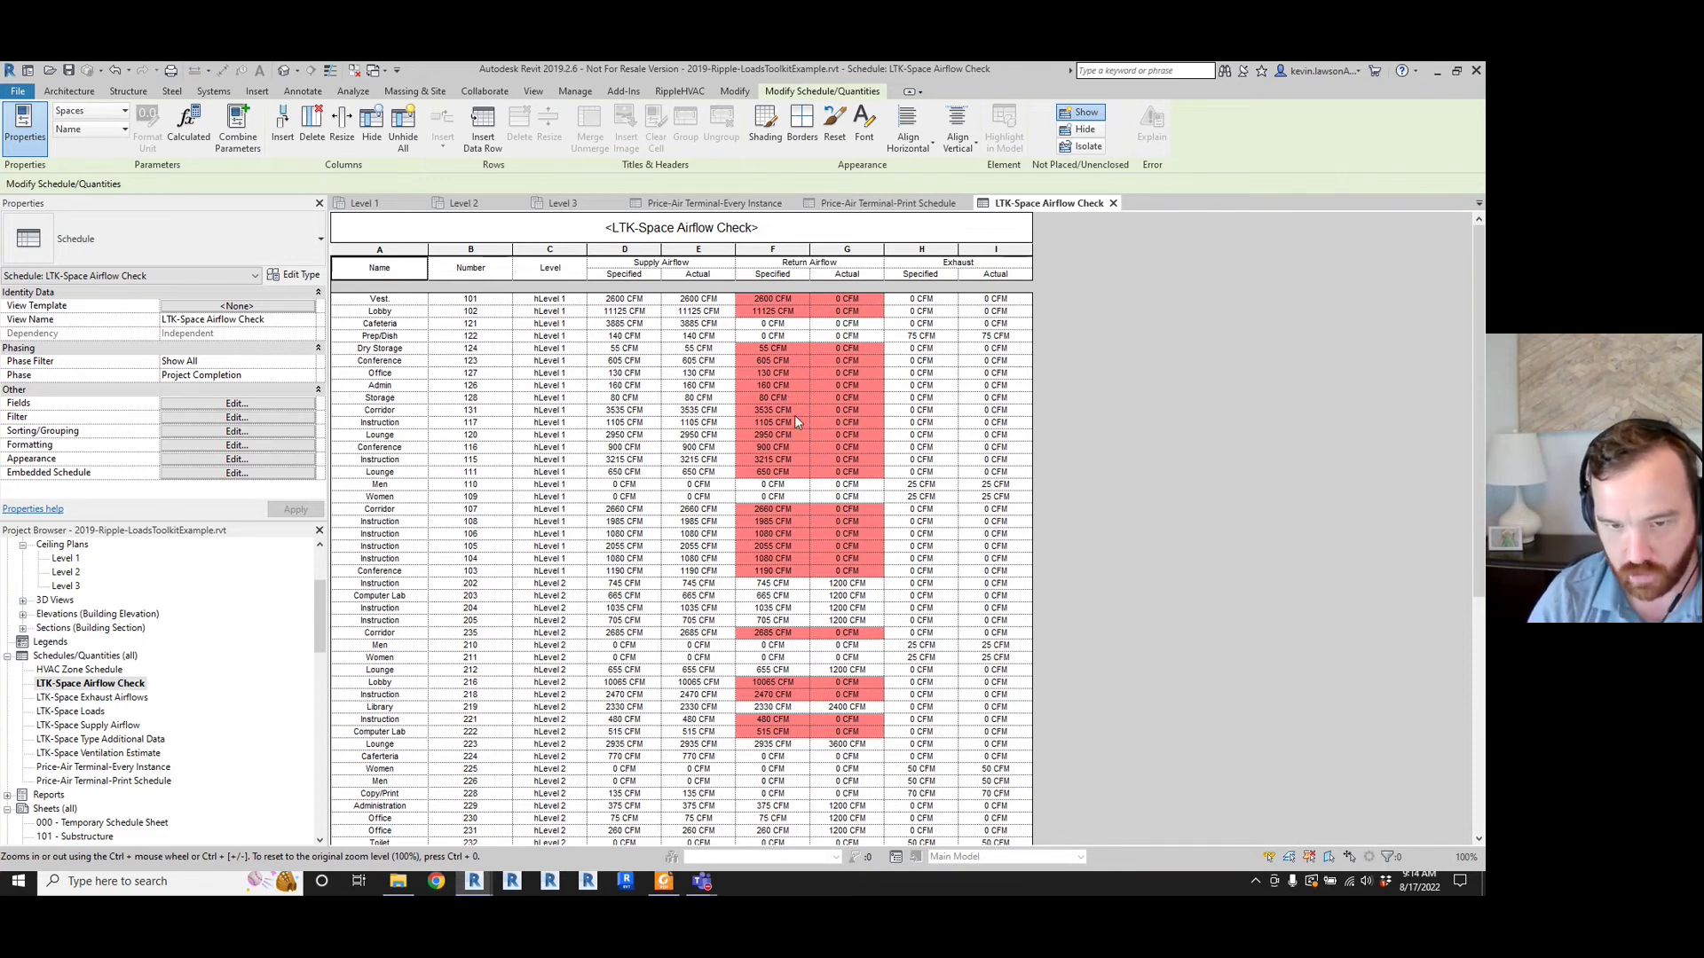
- Review the terminals in the Level 2 ceiling plan and compare specified with actual airflows in the LTK-Space Airflow Check schedule
click(463, 204)
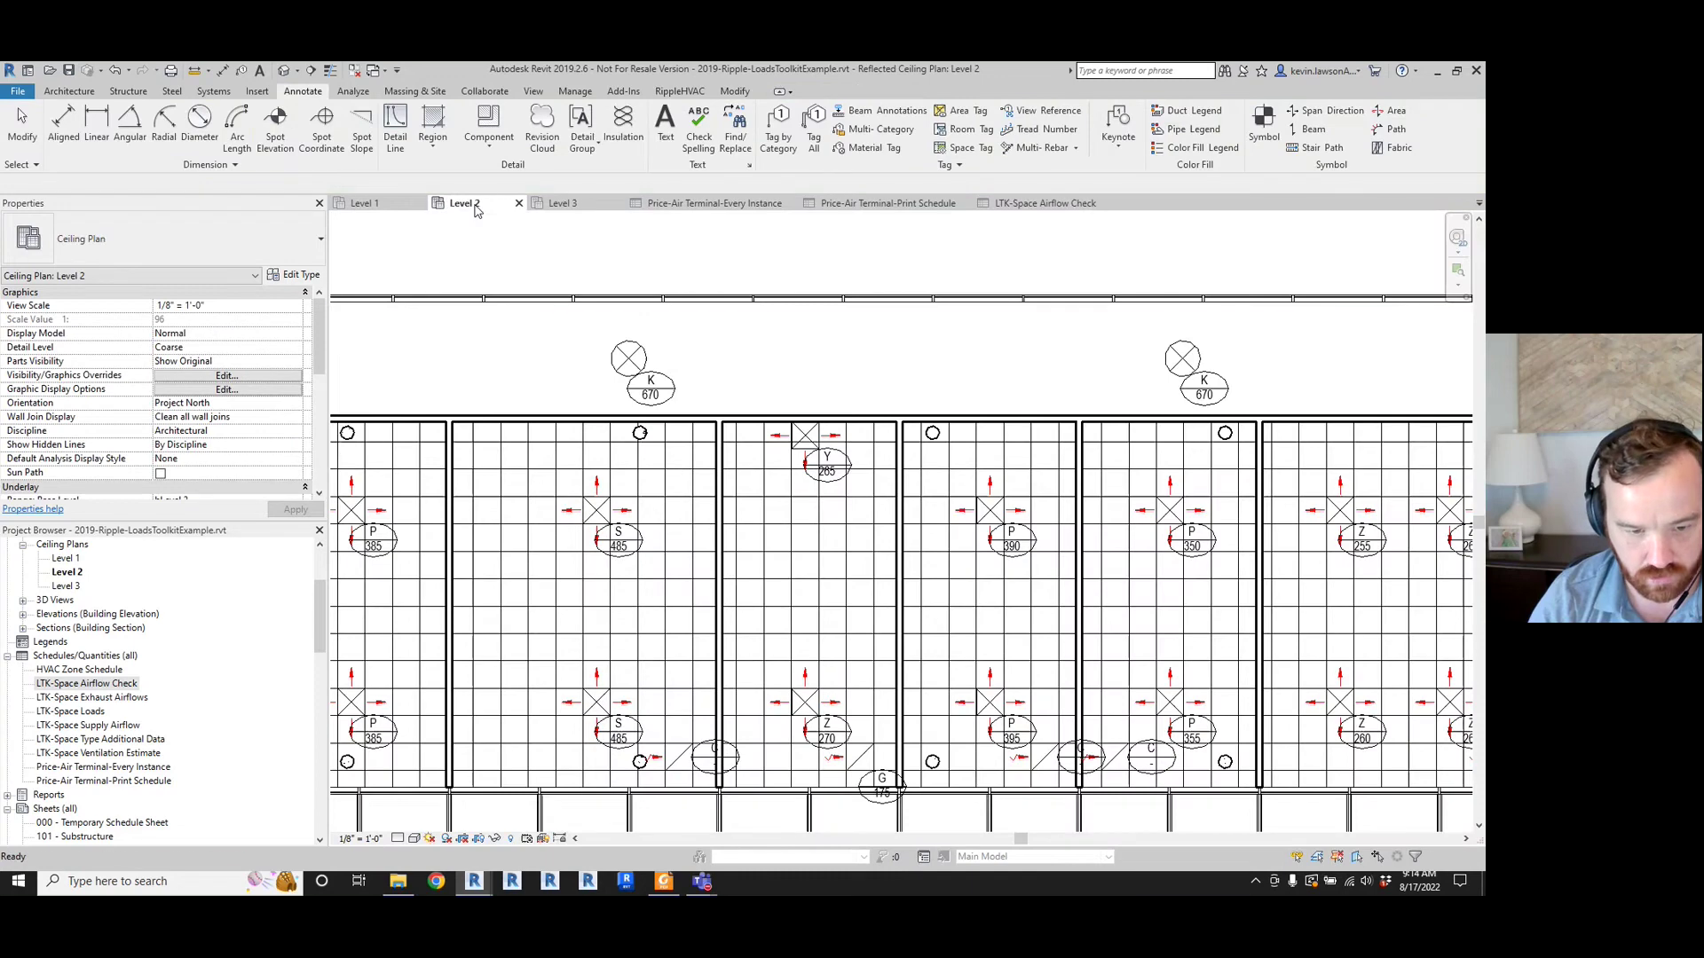
scroll(938, 464, down, 4)
scroll(610, 464, up, 5)
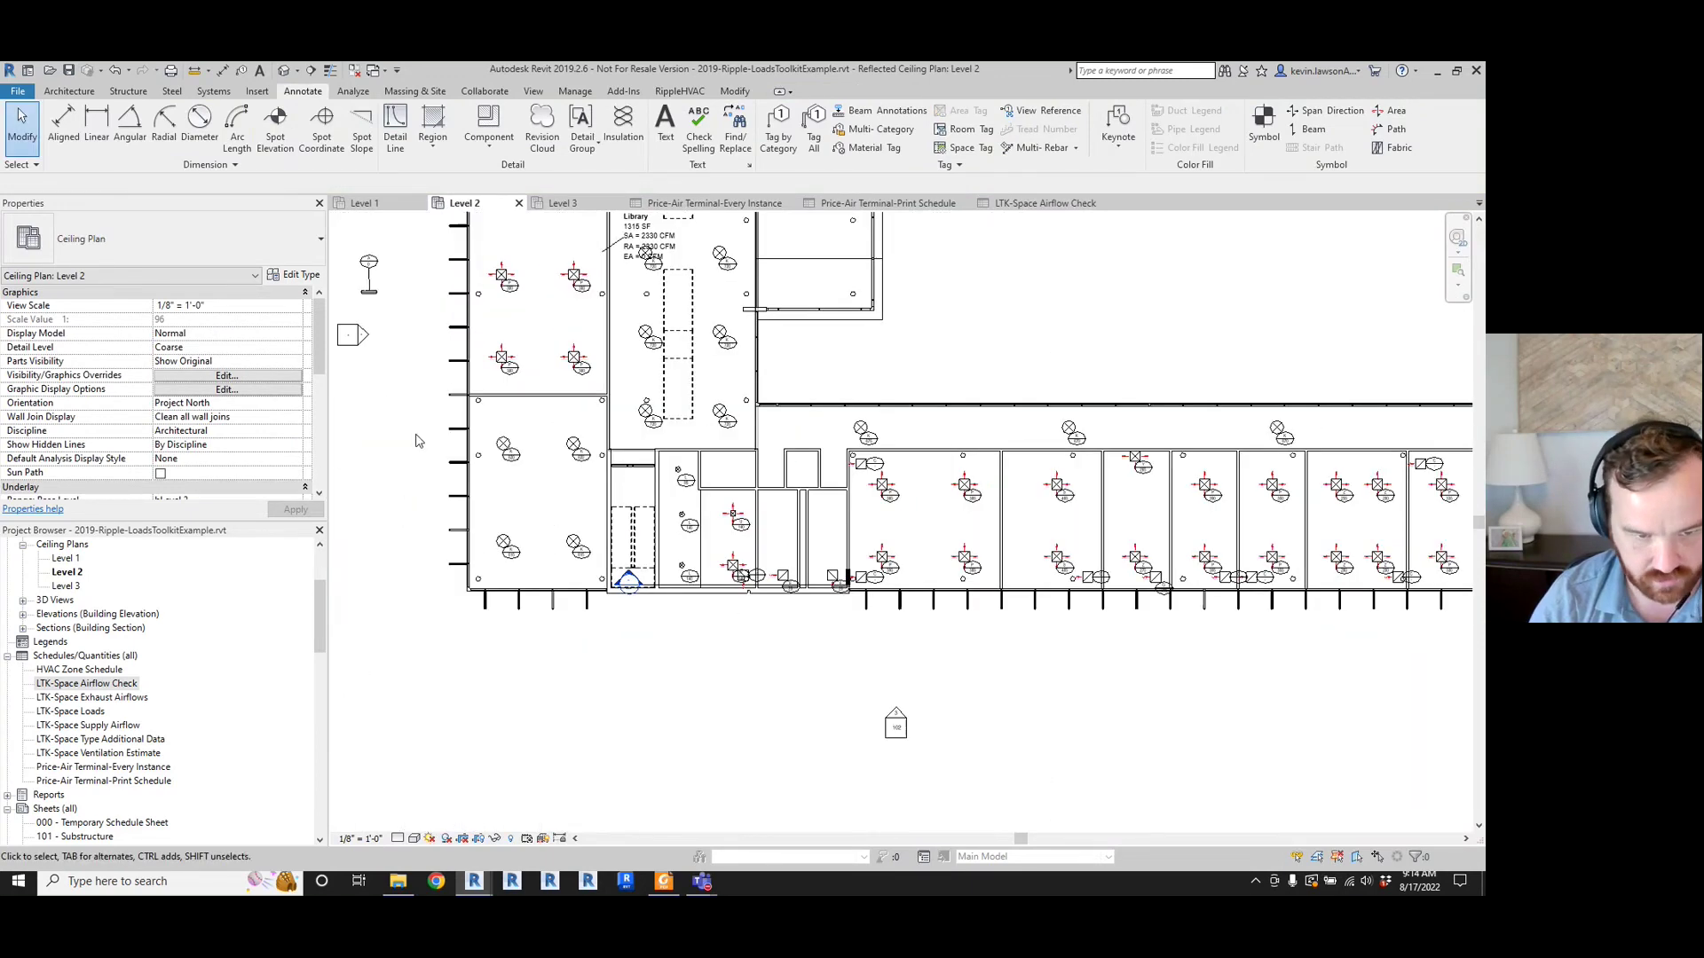
scroll(610, 464, up, 1)
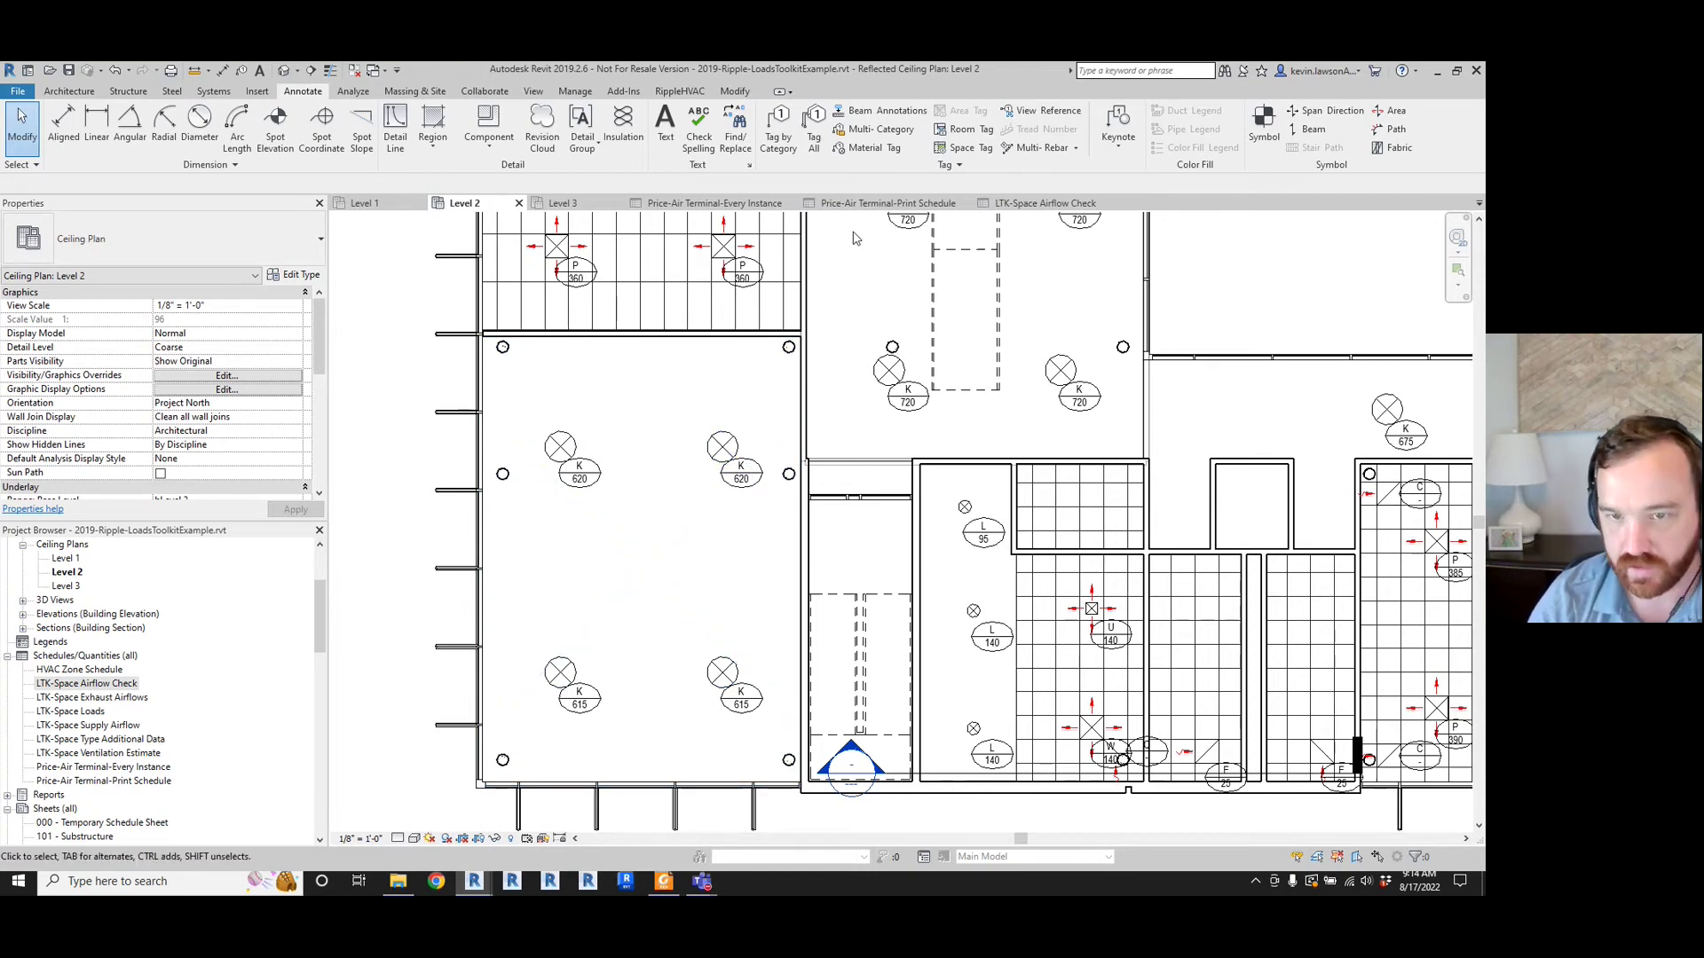
click(870, 205)
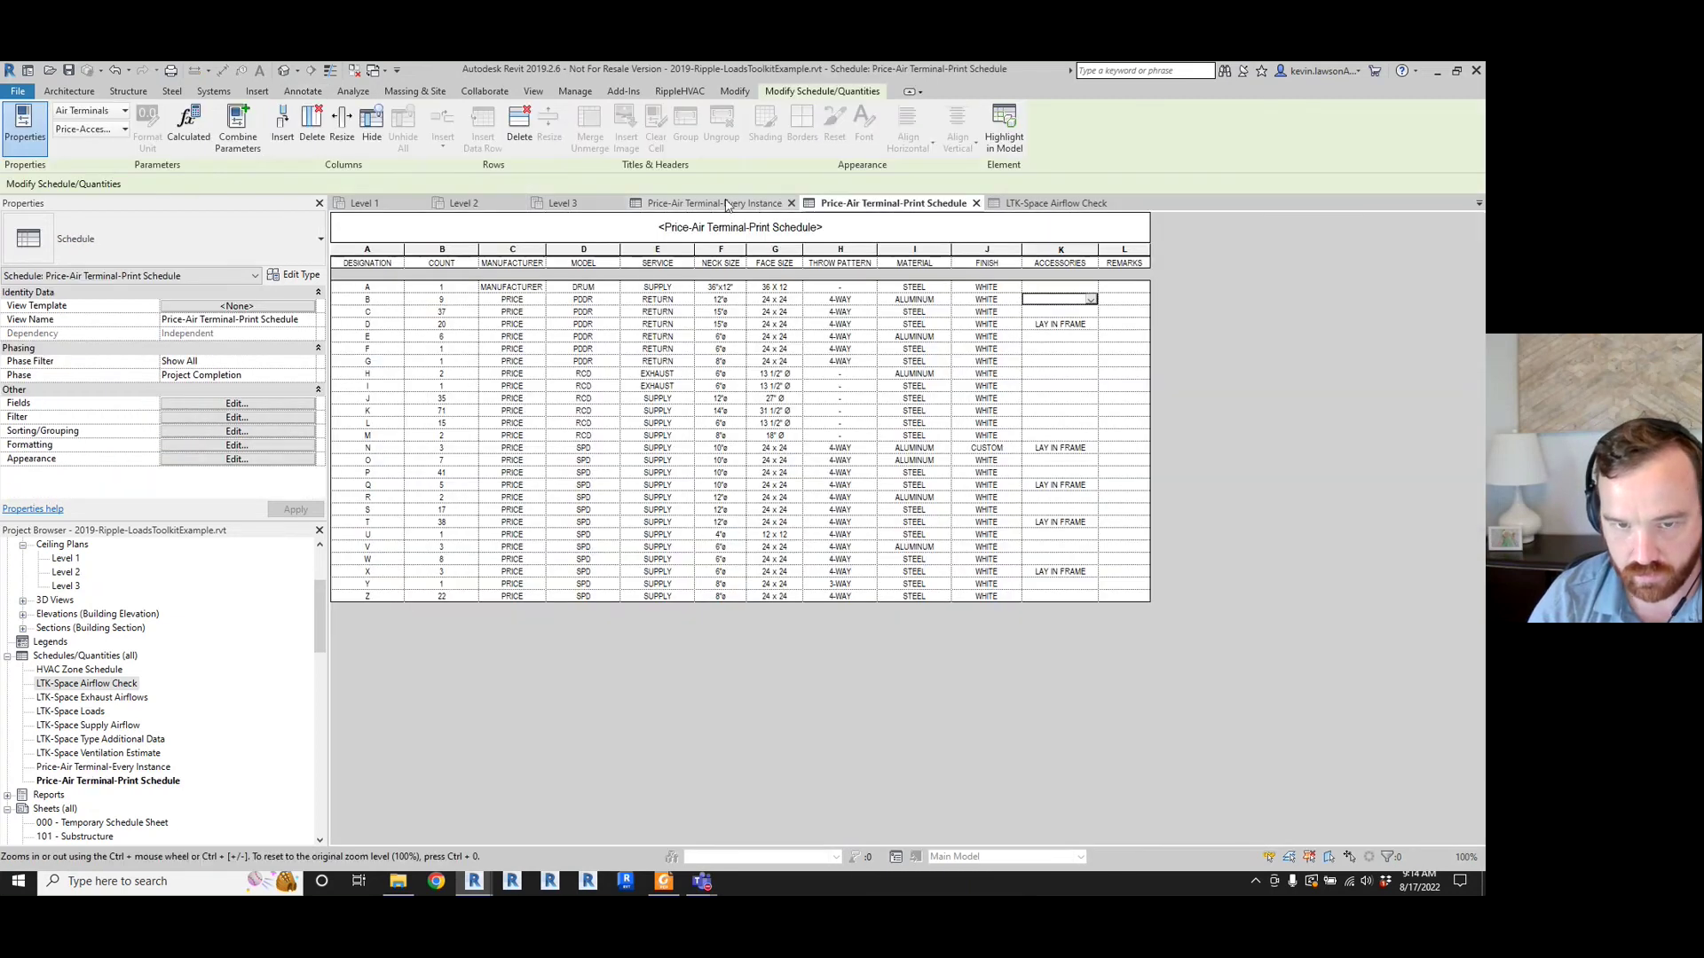
click(1052, 203)
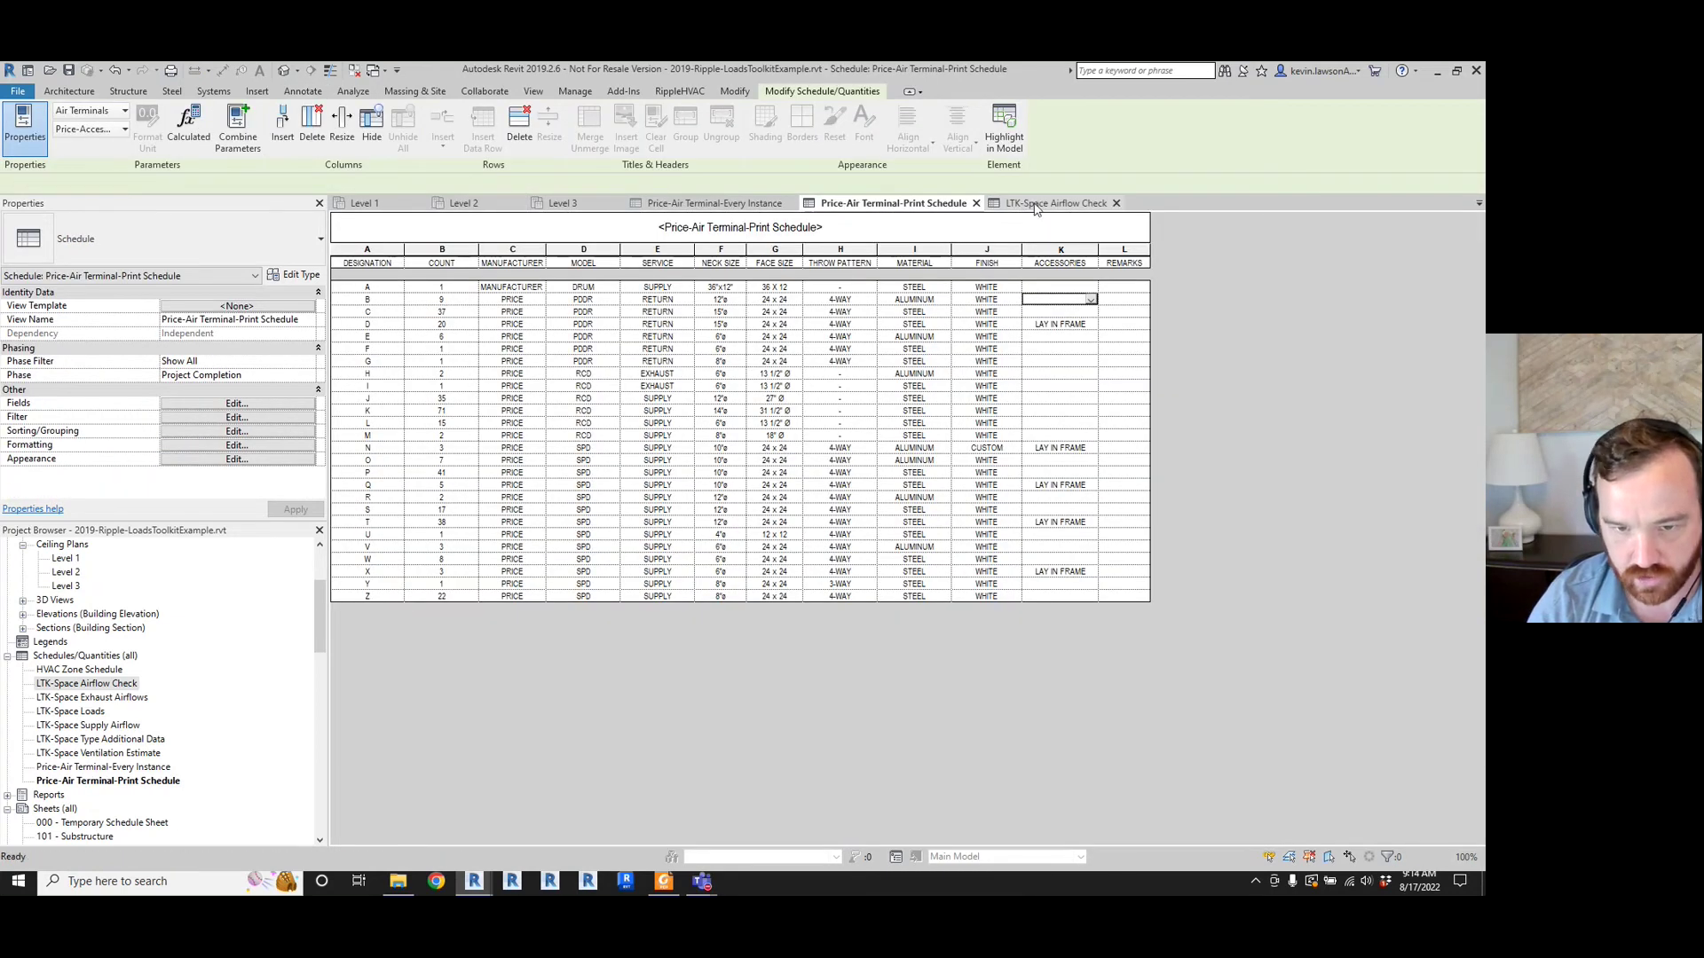
scroll(792, 361, down, 4)
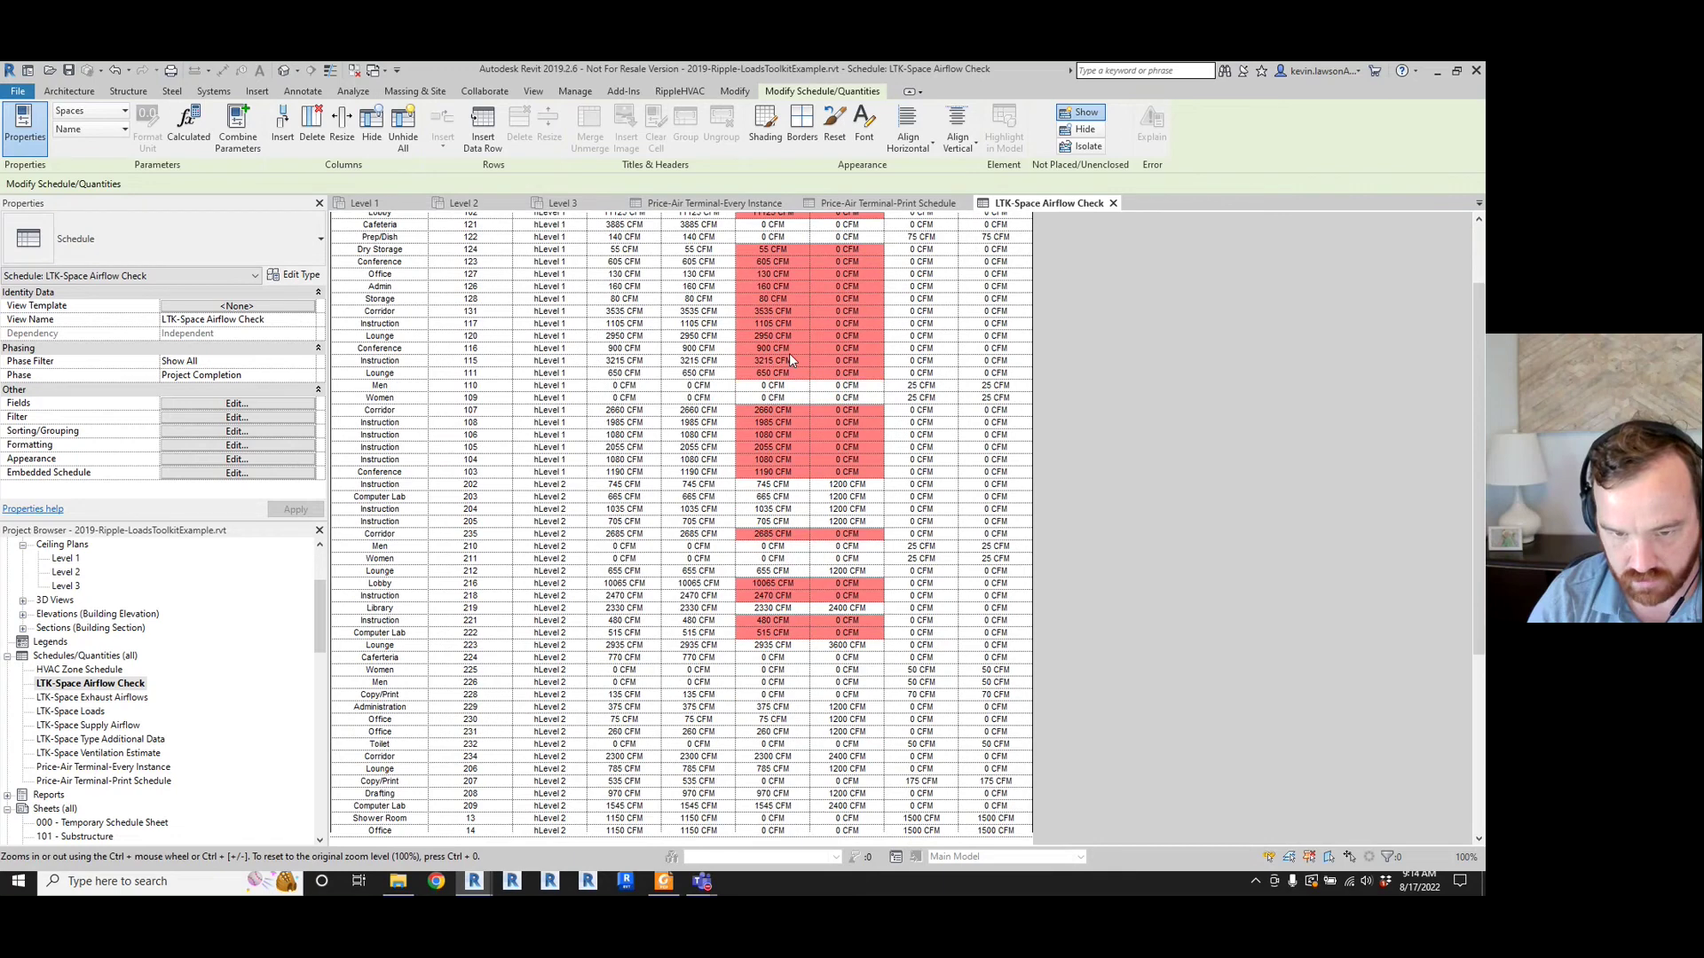
scroll(846, 484, up, 4)
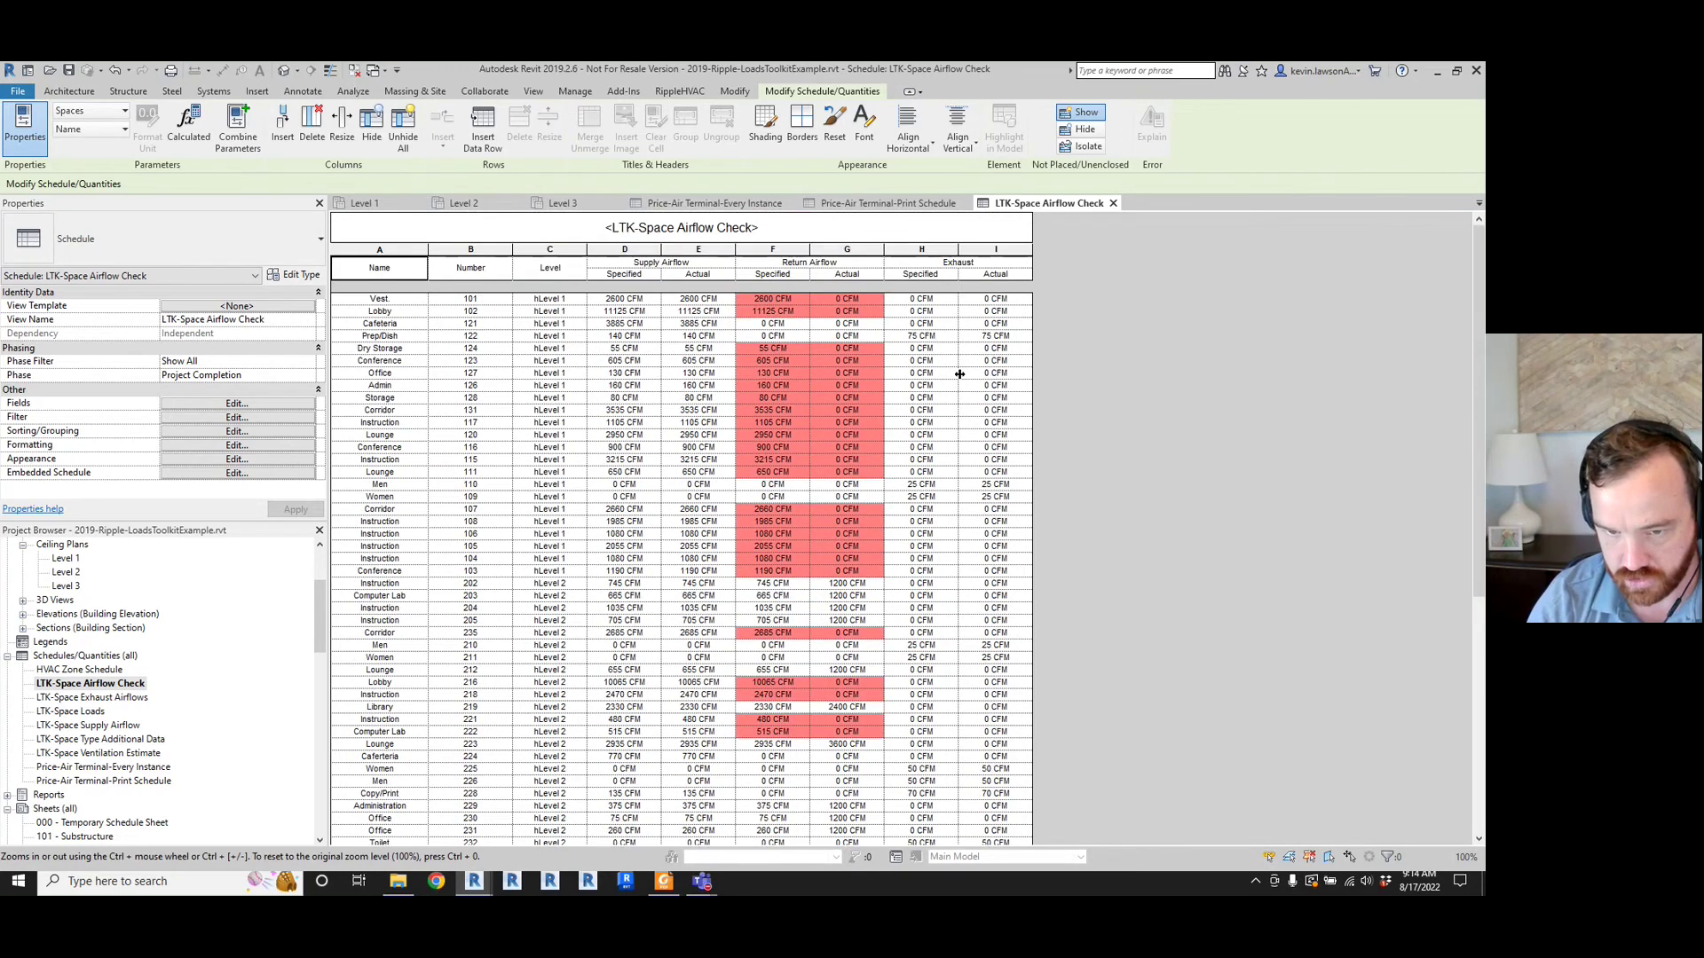
scroll(959, 374, down, 2)
scroll(957, 479, down, 2)
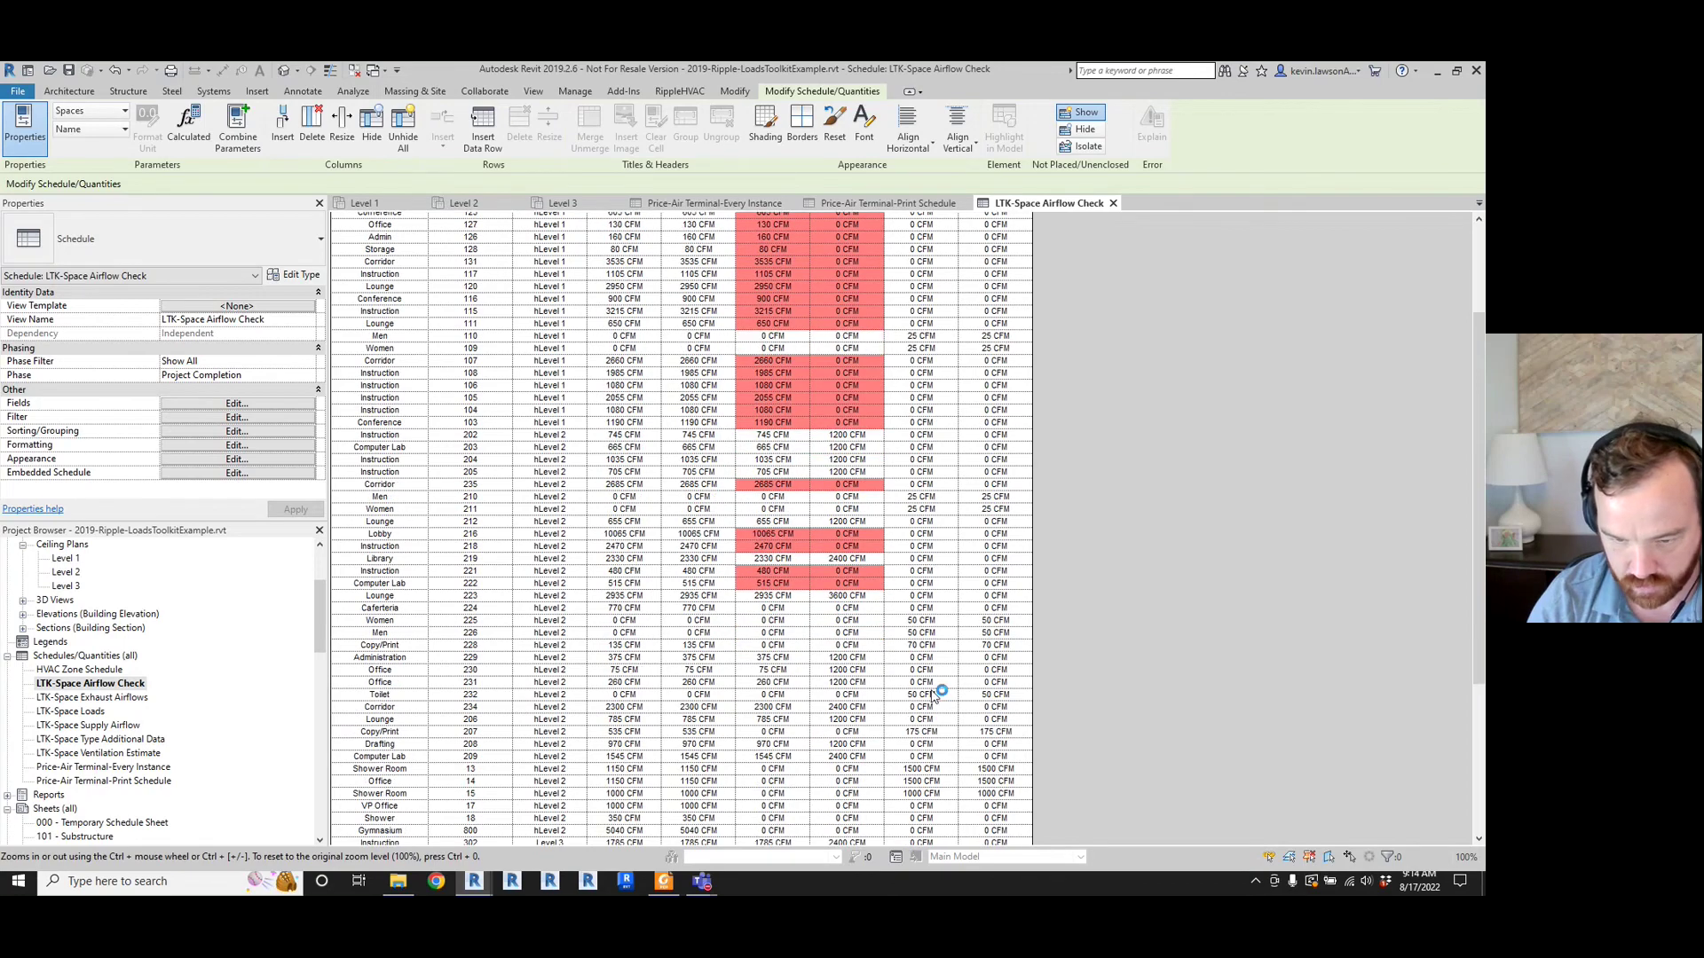
scroll(674, 667, up, 4)
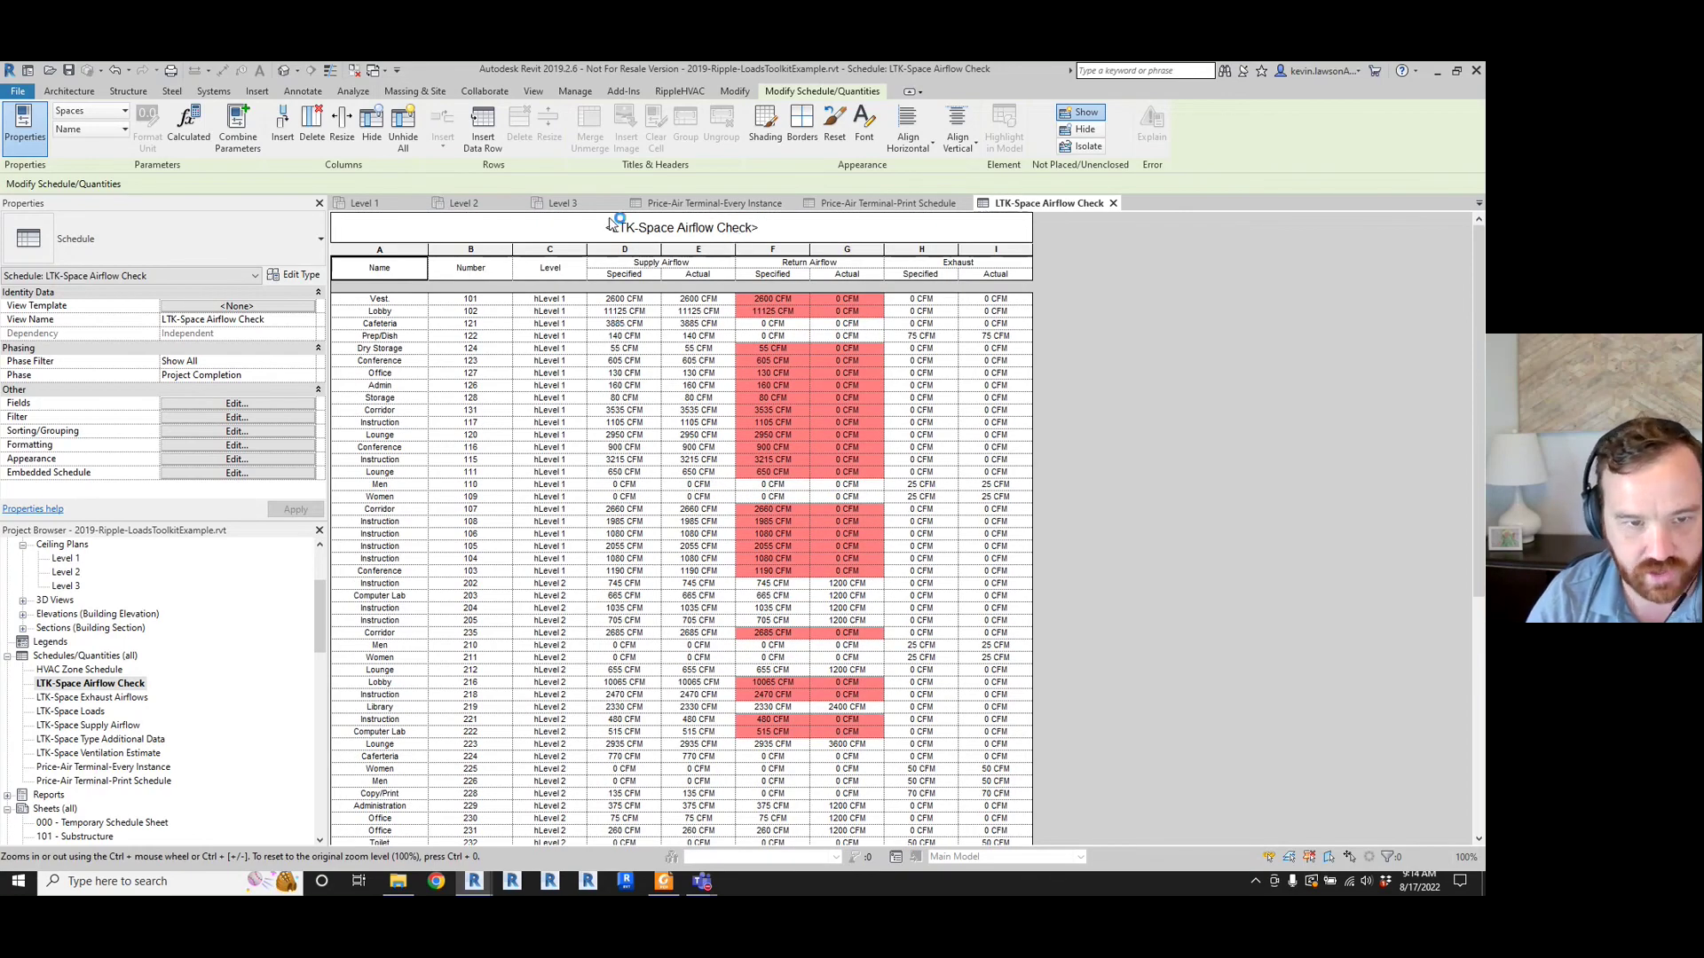
- Delete the upper-right 385 CFM supply terminal of Computer Lab 209 in the Level 2 ceiling plan
click(465, 209)
scroll(1286, 546, up, 4)
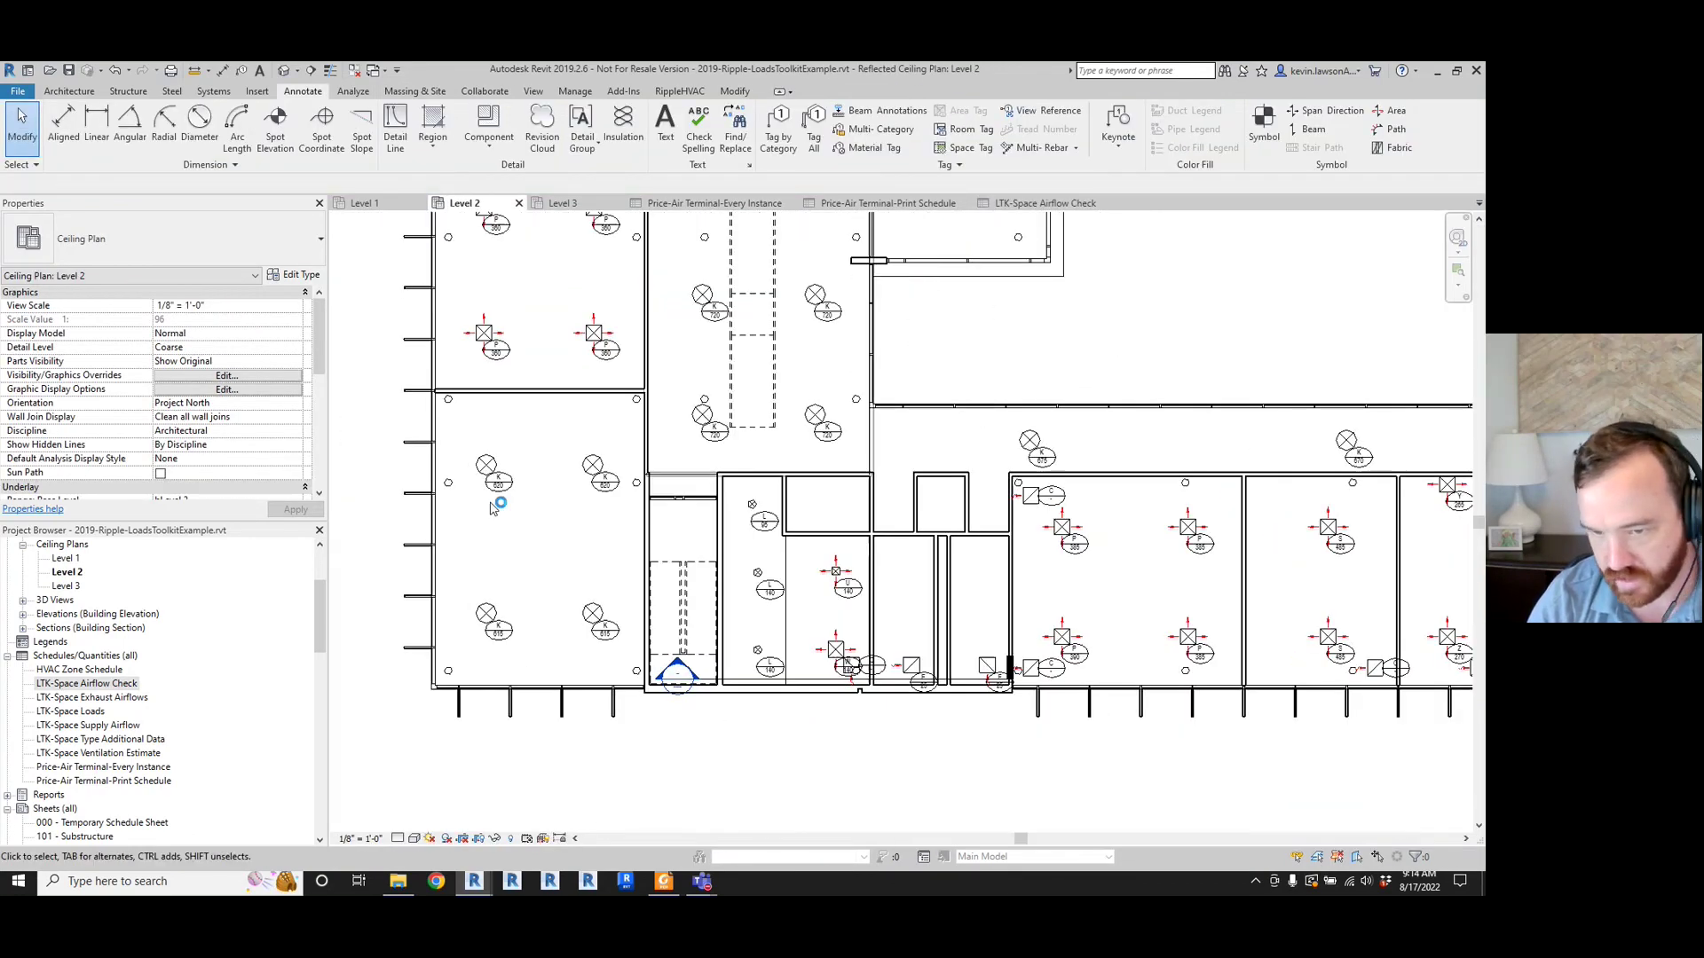
click(1284, 545)
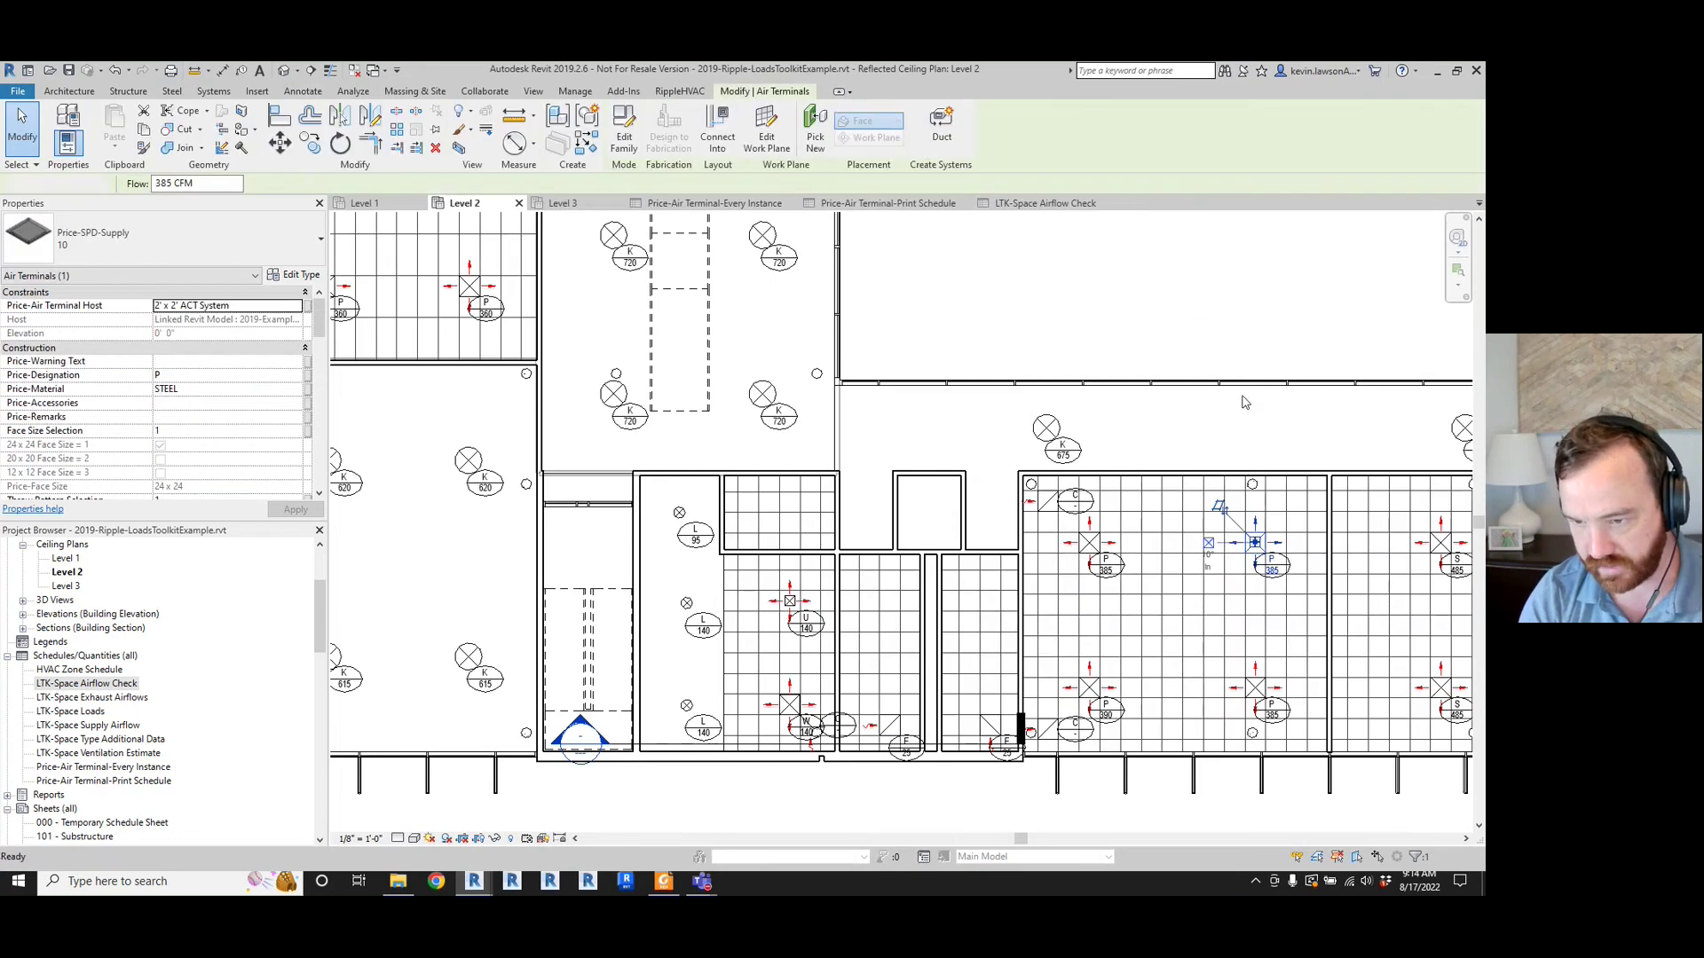
click(1116, 300)
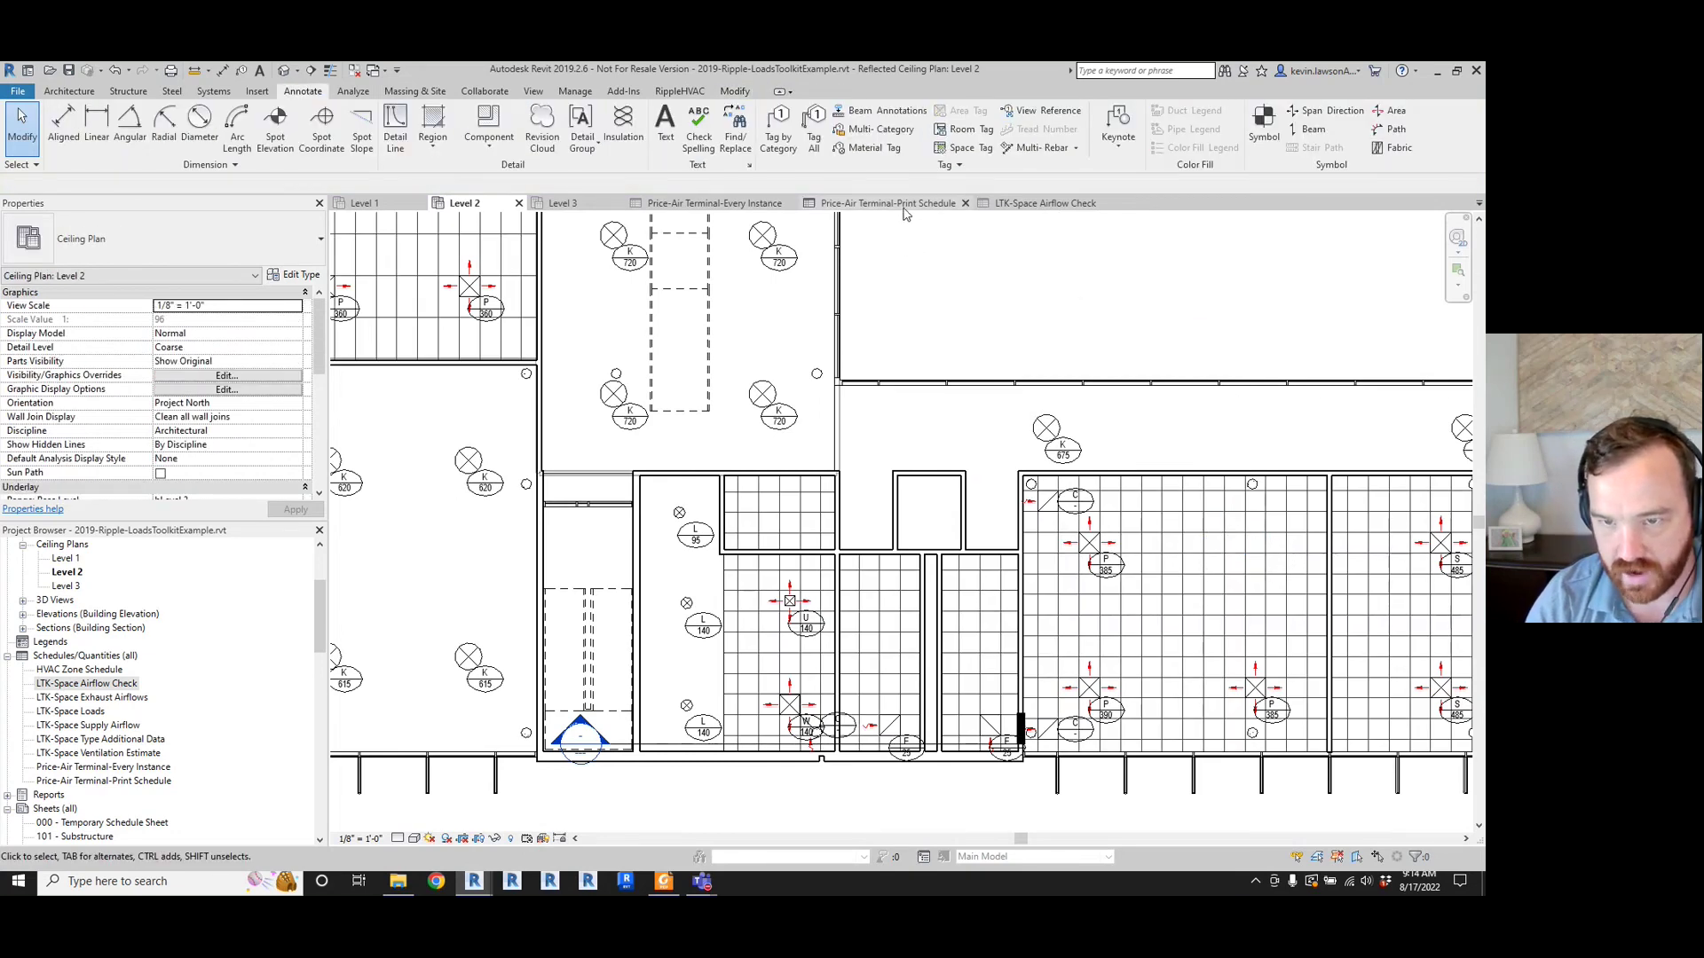
- Check the LTK-Space Airflow Check schedule for the effect of the deleted terminal on Computer Lab 209's supply airflow
click(1040, 204)
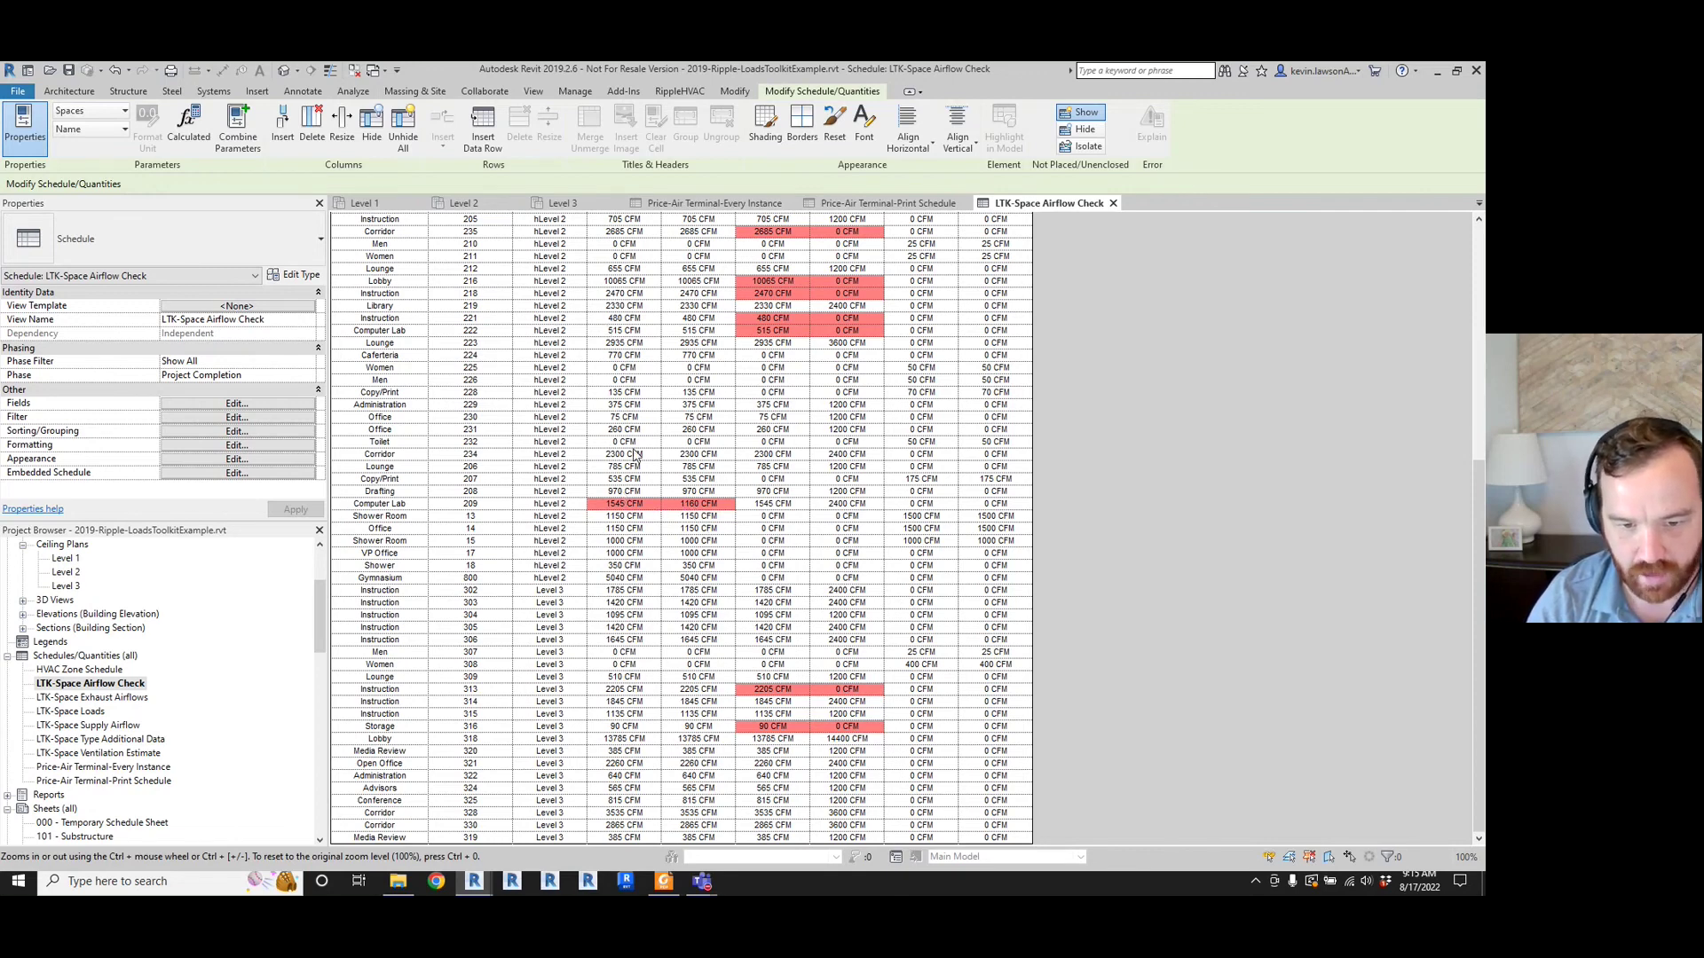
scroll(635, 454, up, 2)
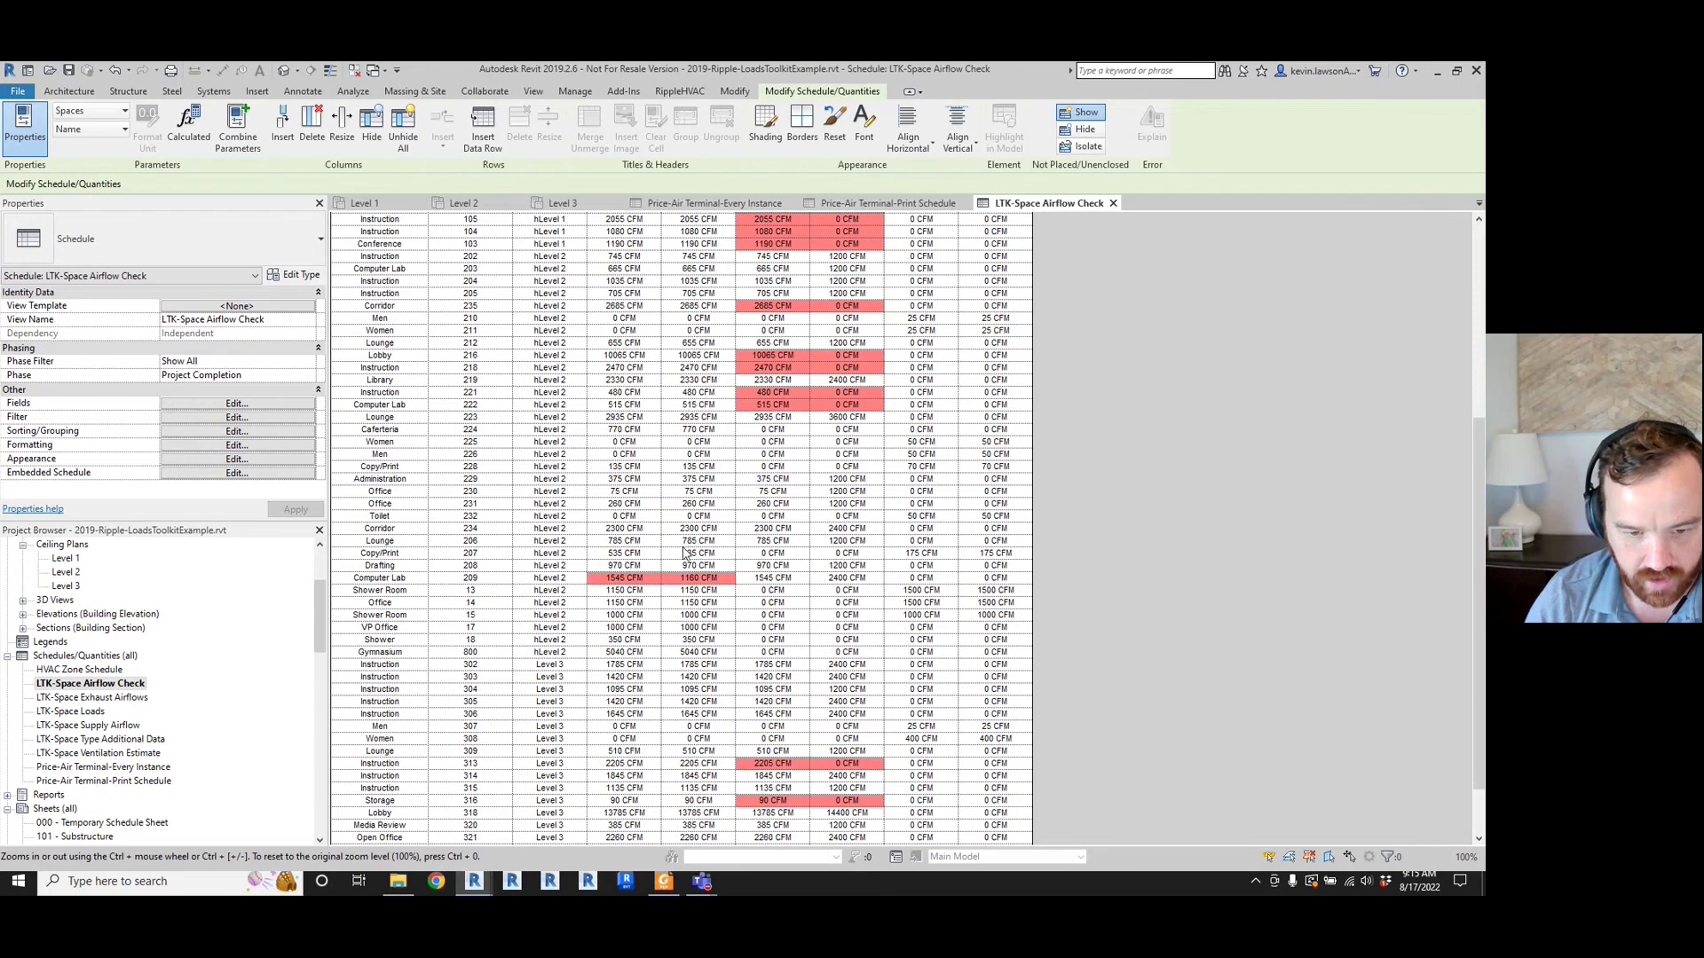
scroll(694, 543, up, 2)
scroll(639, 470, up, 3)
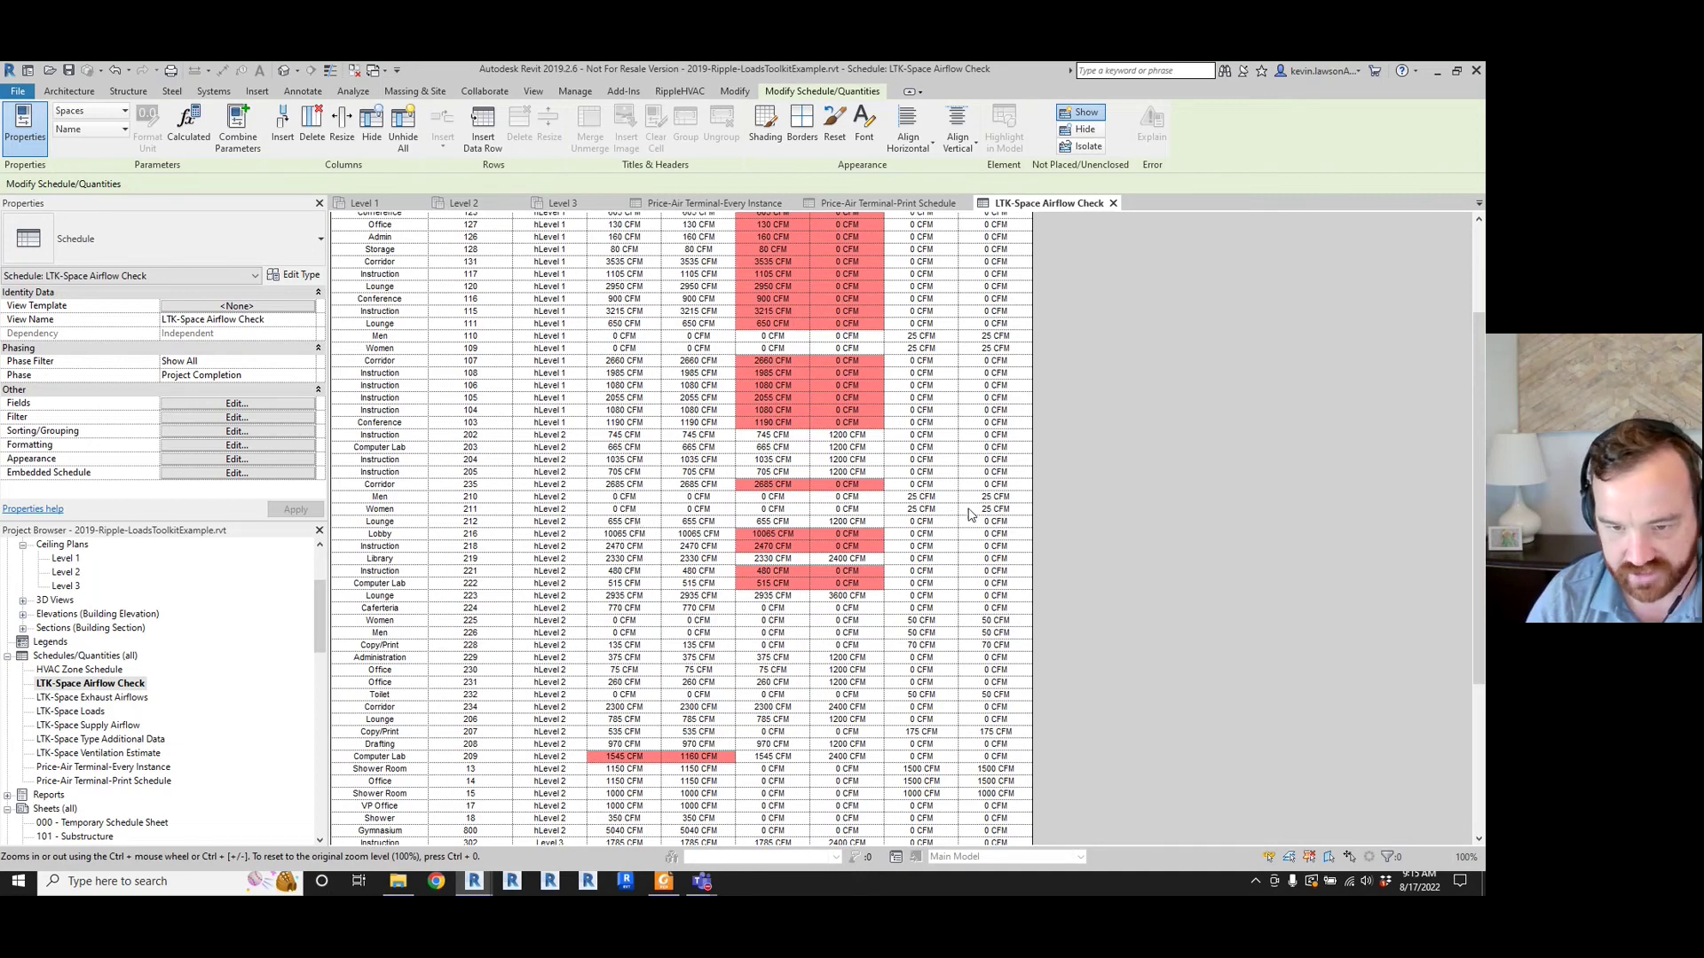
scroll(783, 530, up, 5)
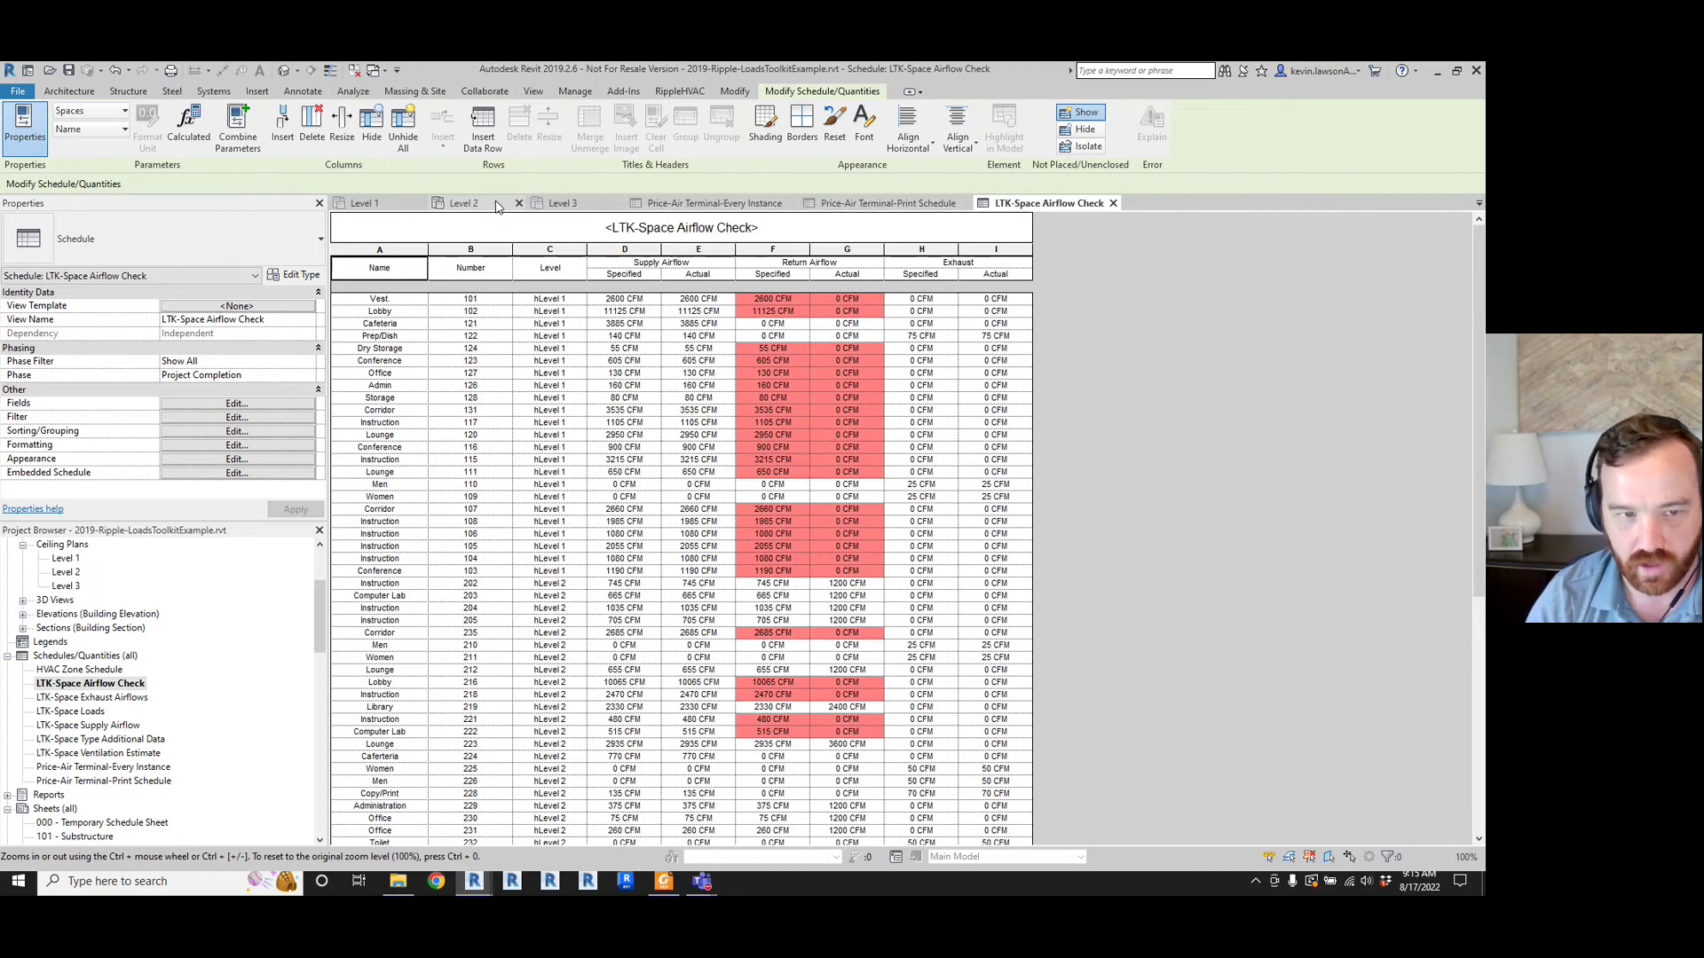
- Restore Air Terminal AutoPlacement over the Level 2 ceiling plan and examine the Price PDDR return selections for ceilings
click(463, 203)
scroll(470, 413, down, 3)
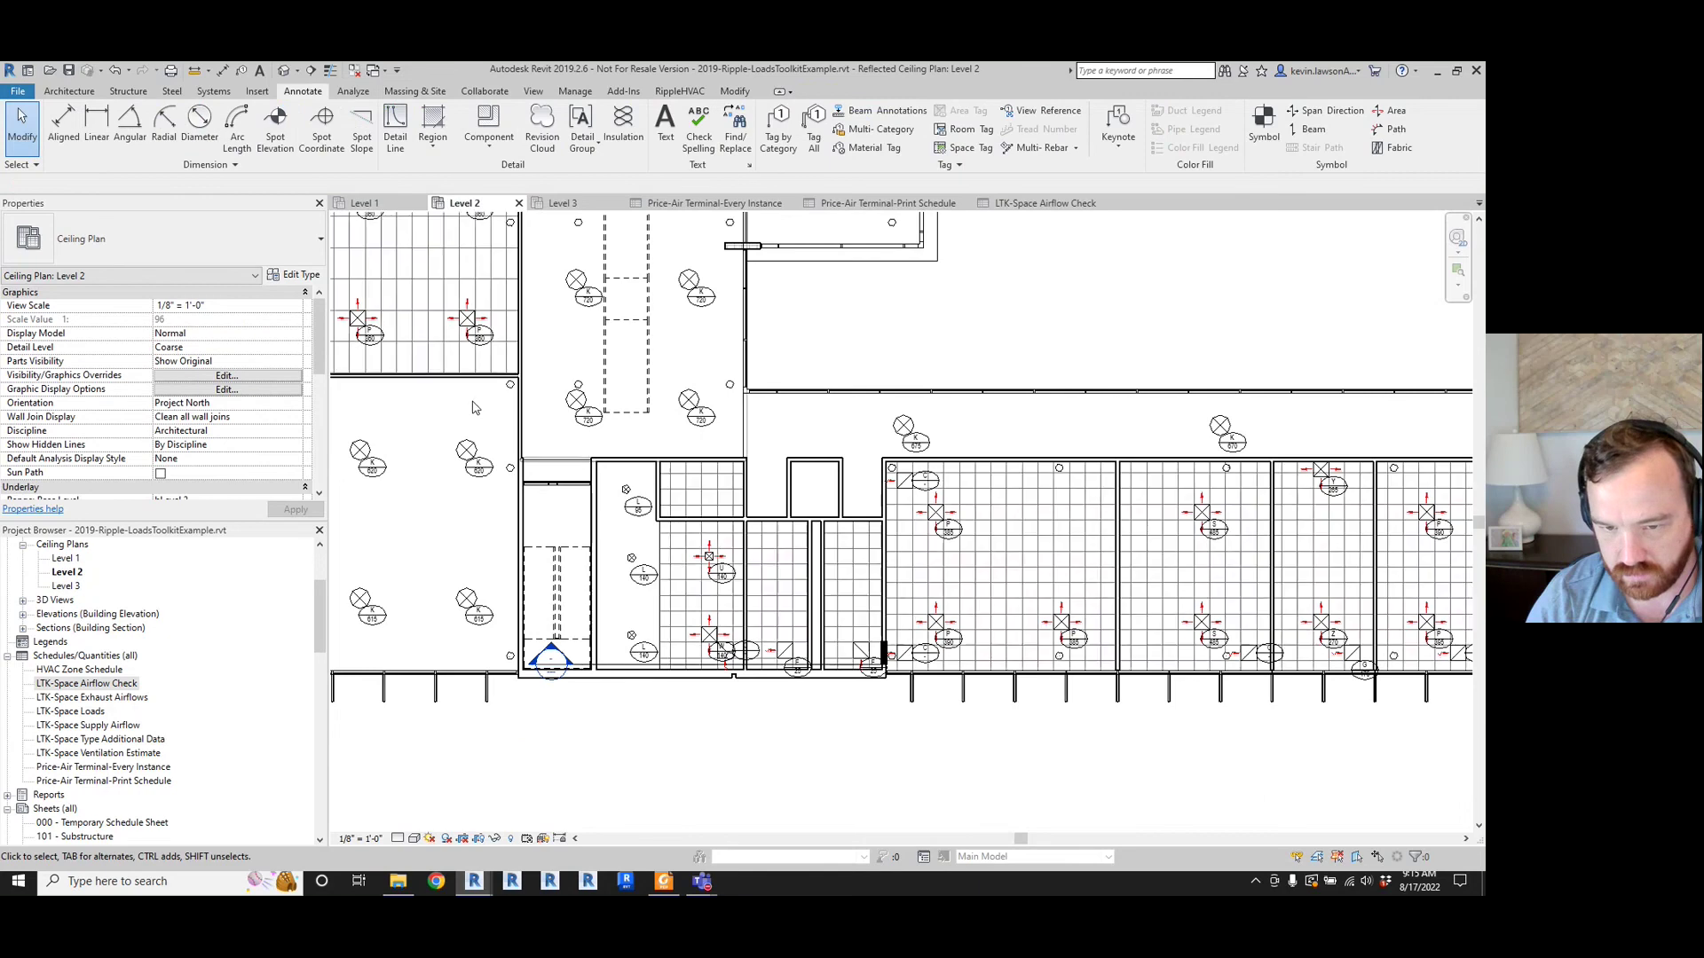
scroll(920, 481, up, 2)
scroll(844, 447, up, 2)
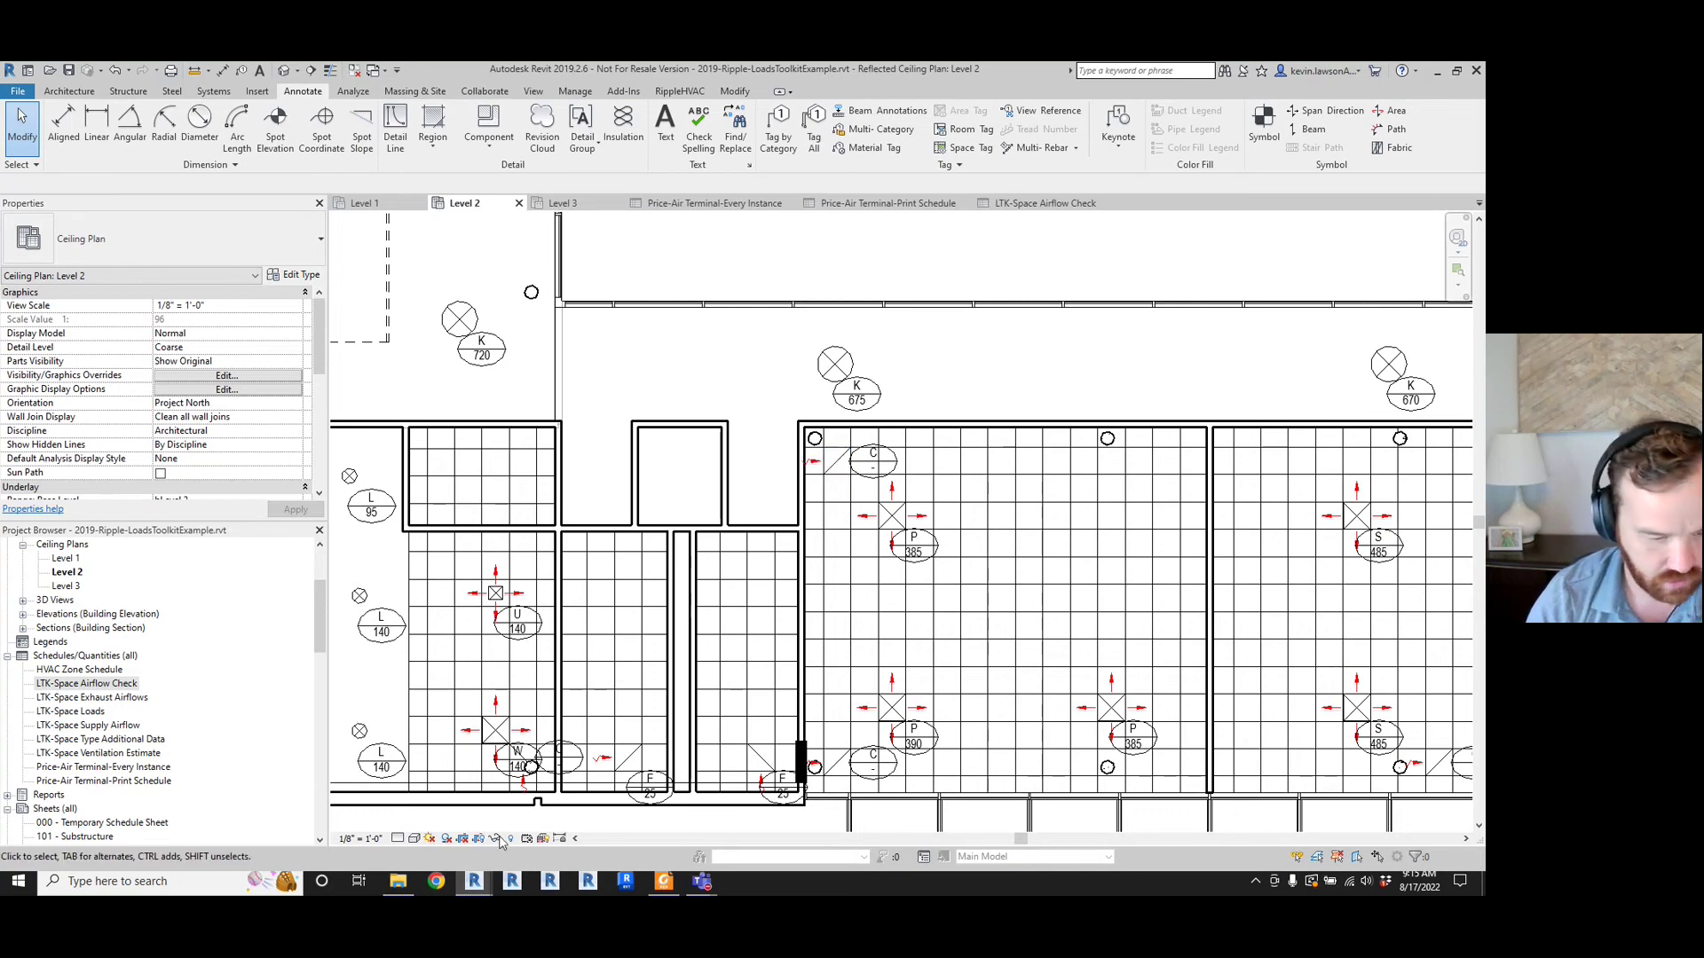
mouse_move(477, 884)
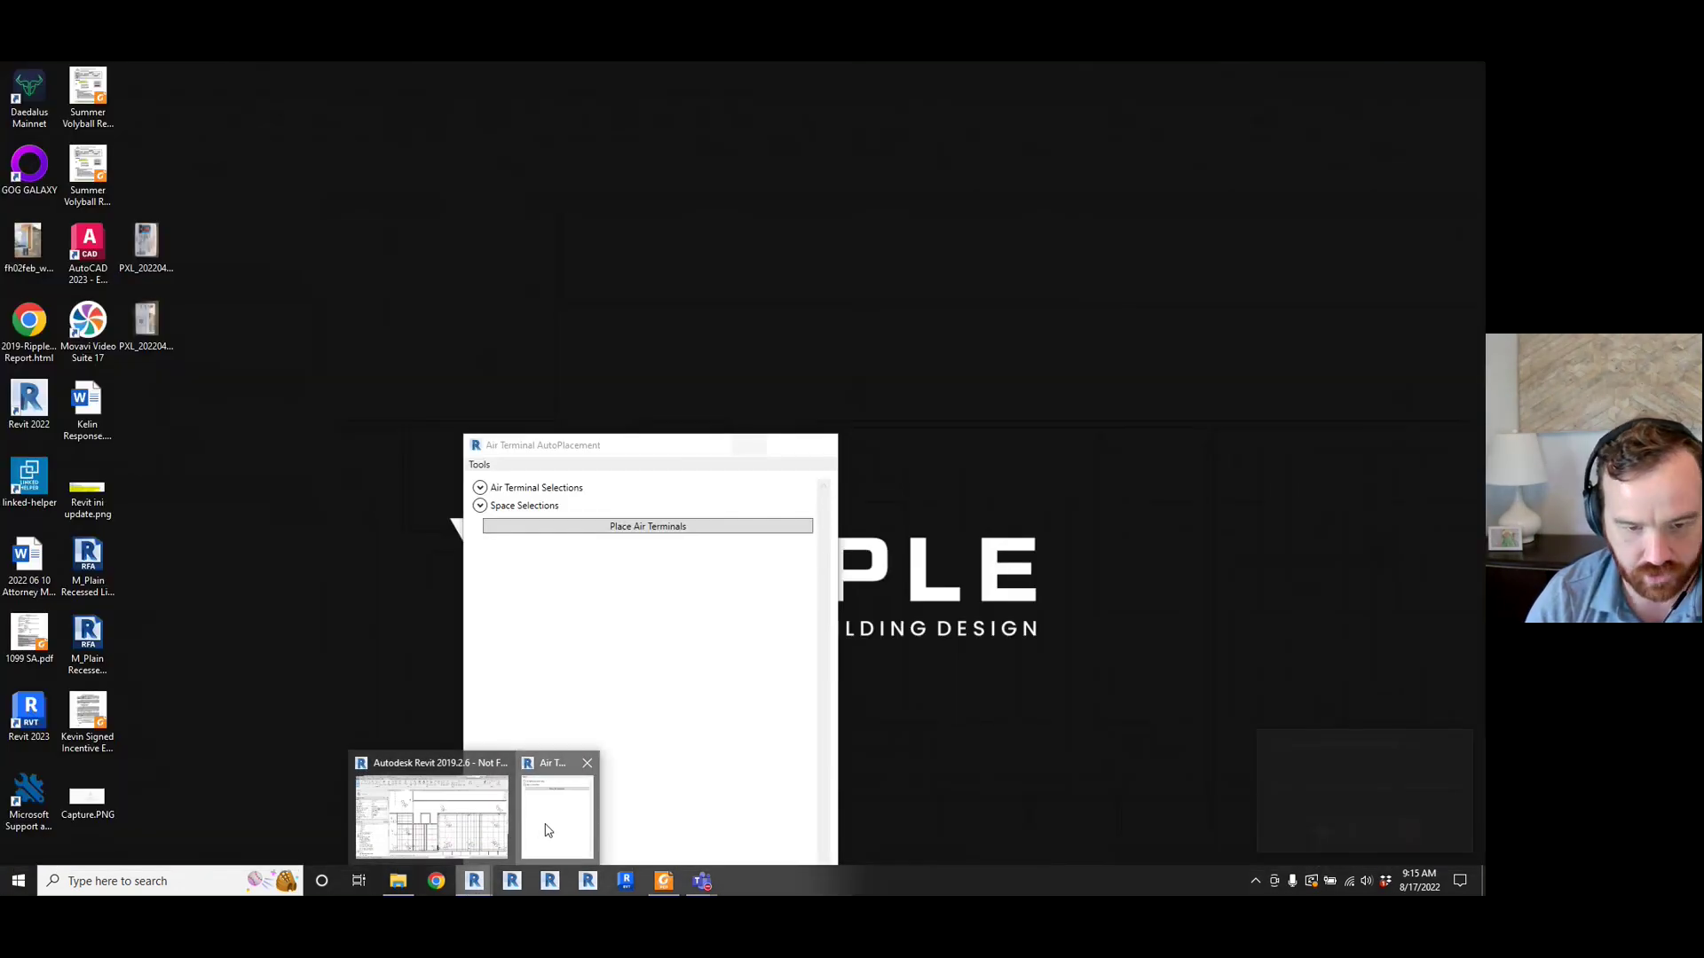
click(547, 816)
drag(595, 452, 380, 277)
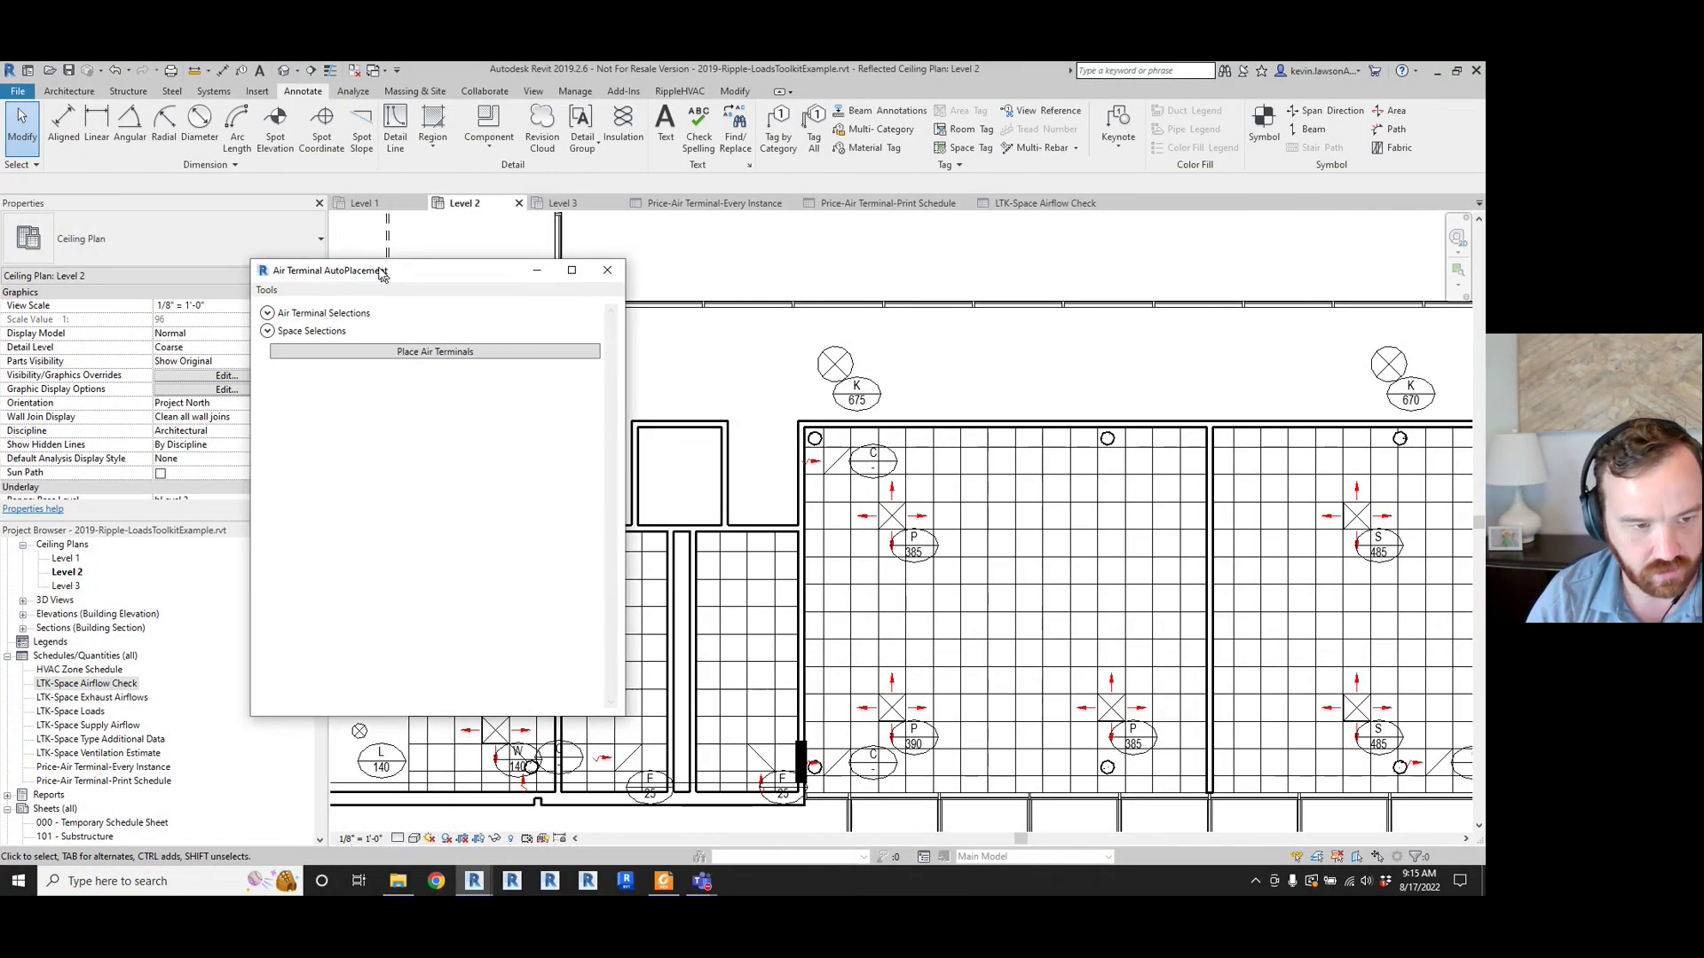
click(266, 312)
click(280, 452)
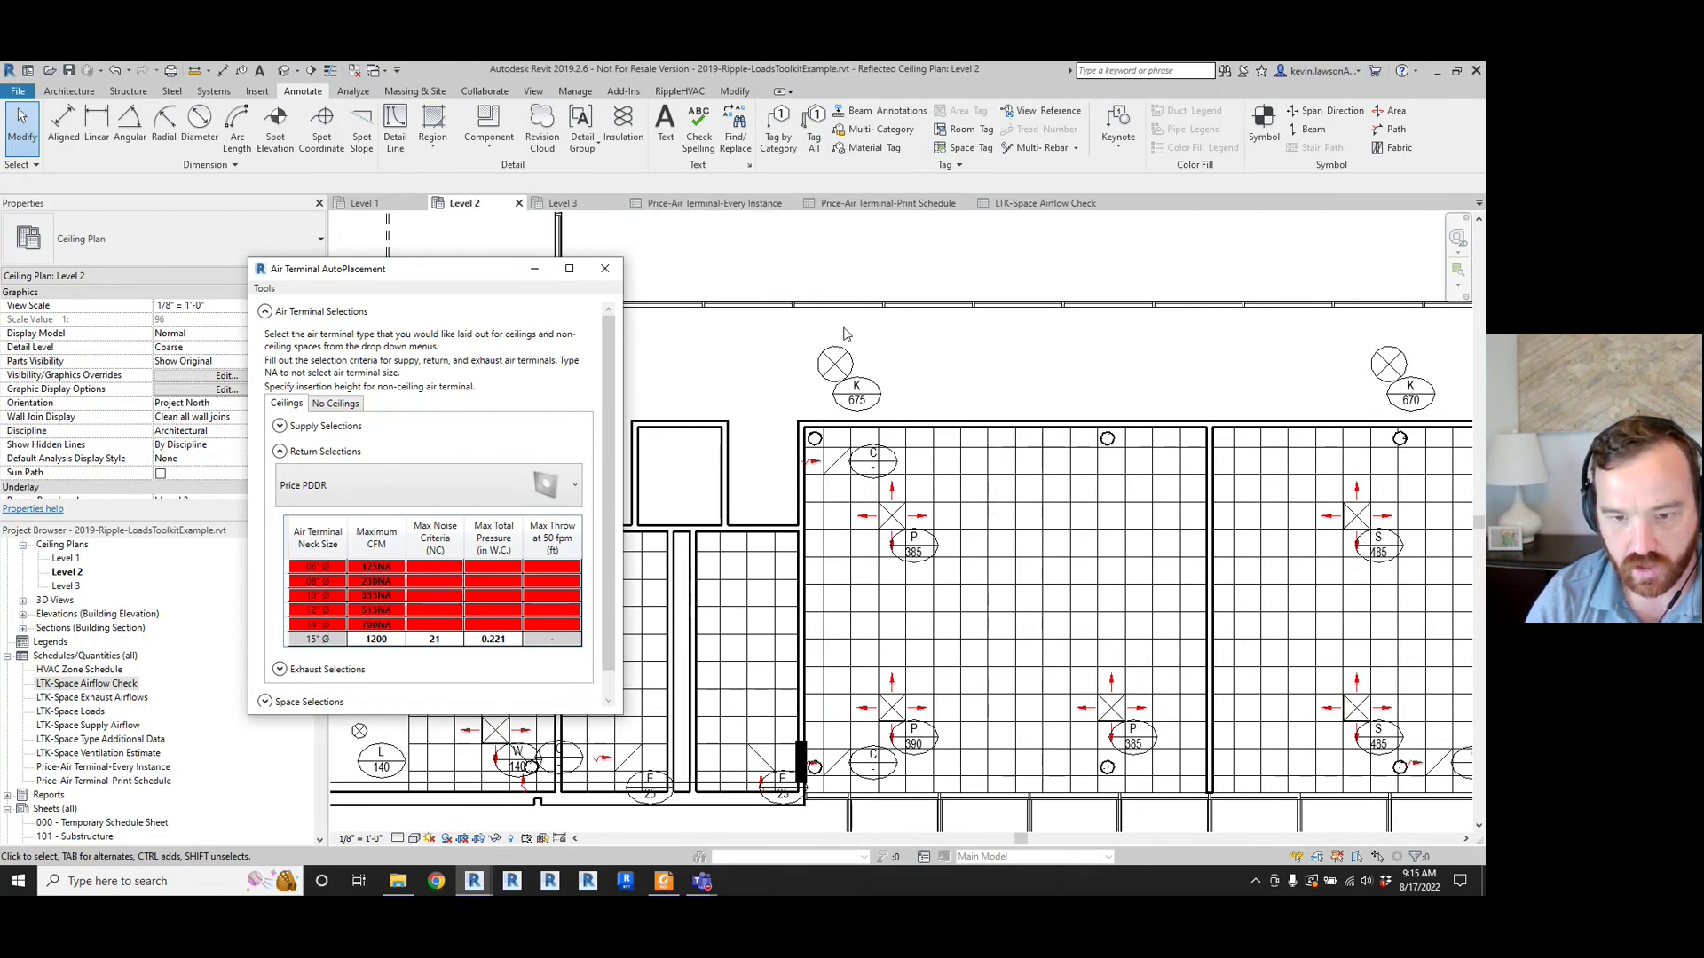
- Compare the spaces' specified and actual return airflows in LTK-Space Airflow Check with the tool's return selection criteria
click(844, 206)
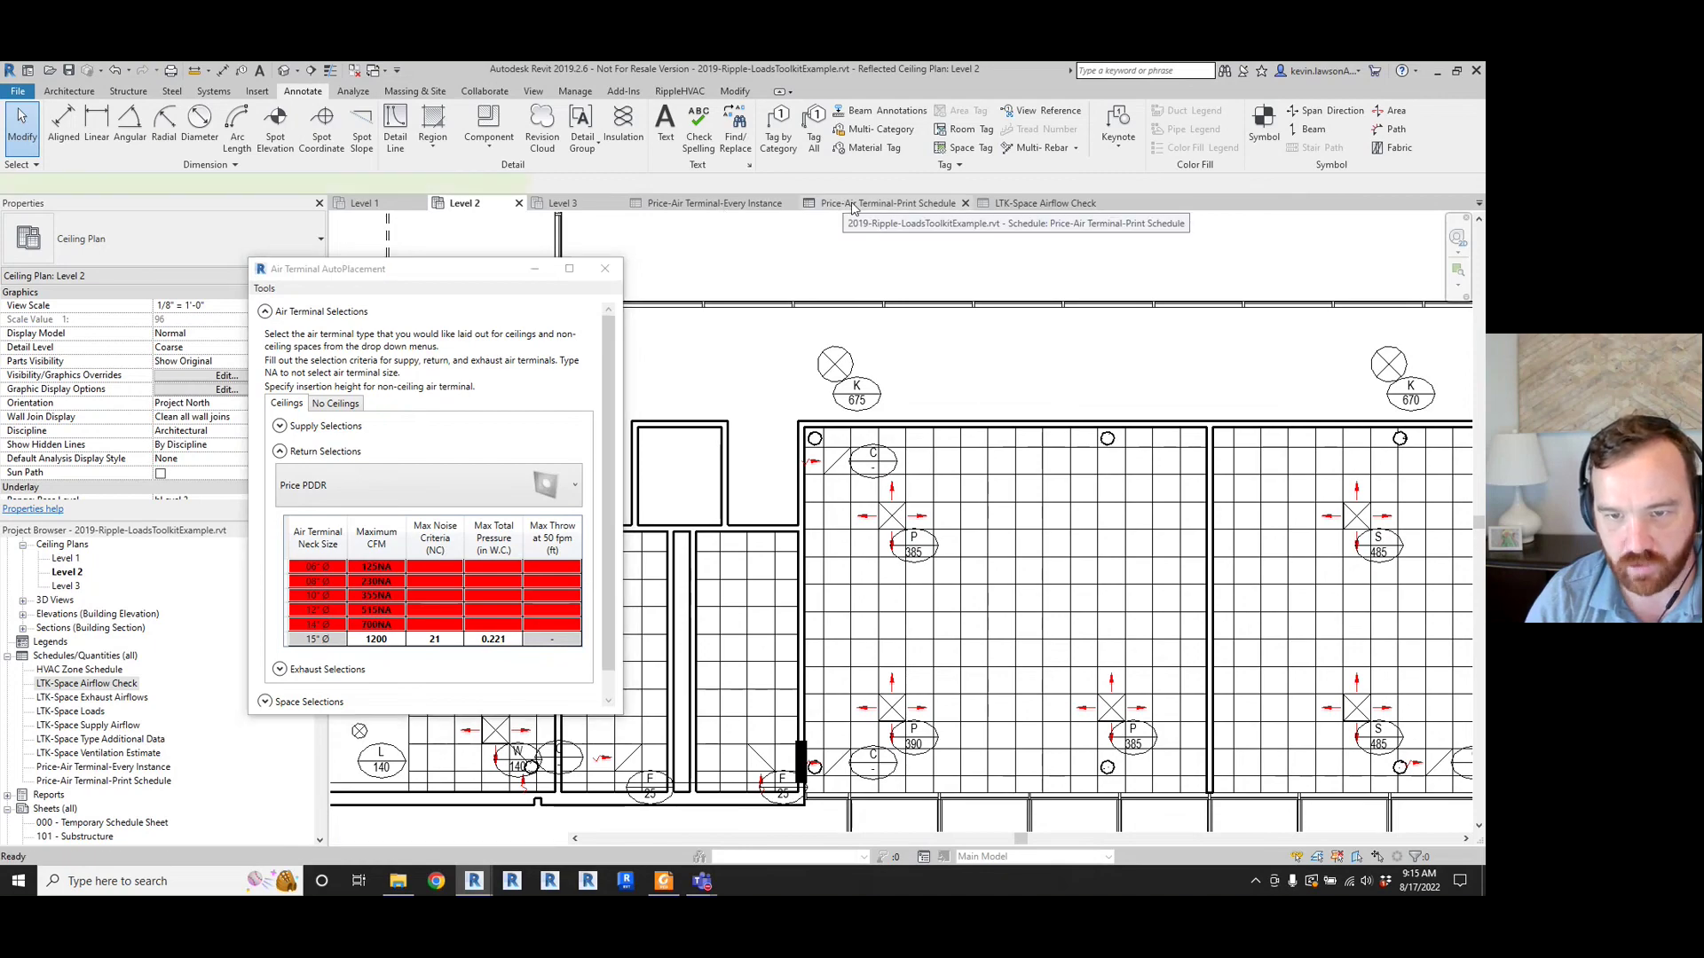
click(723, 204)
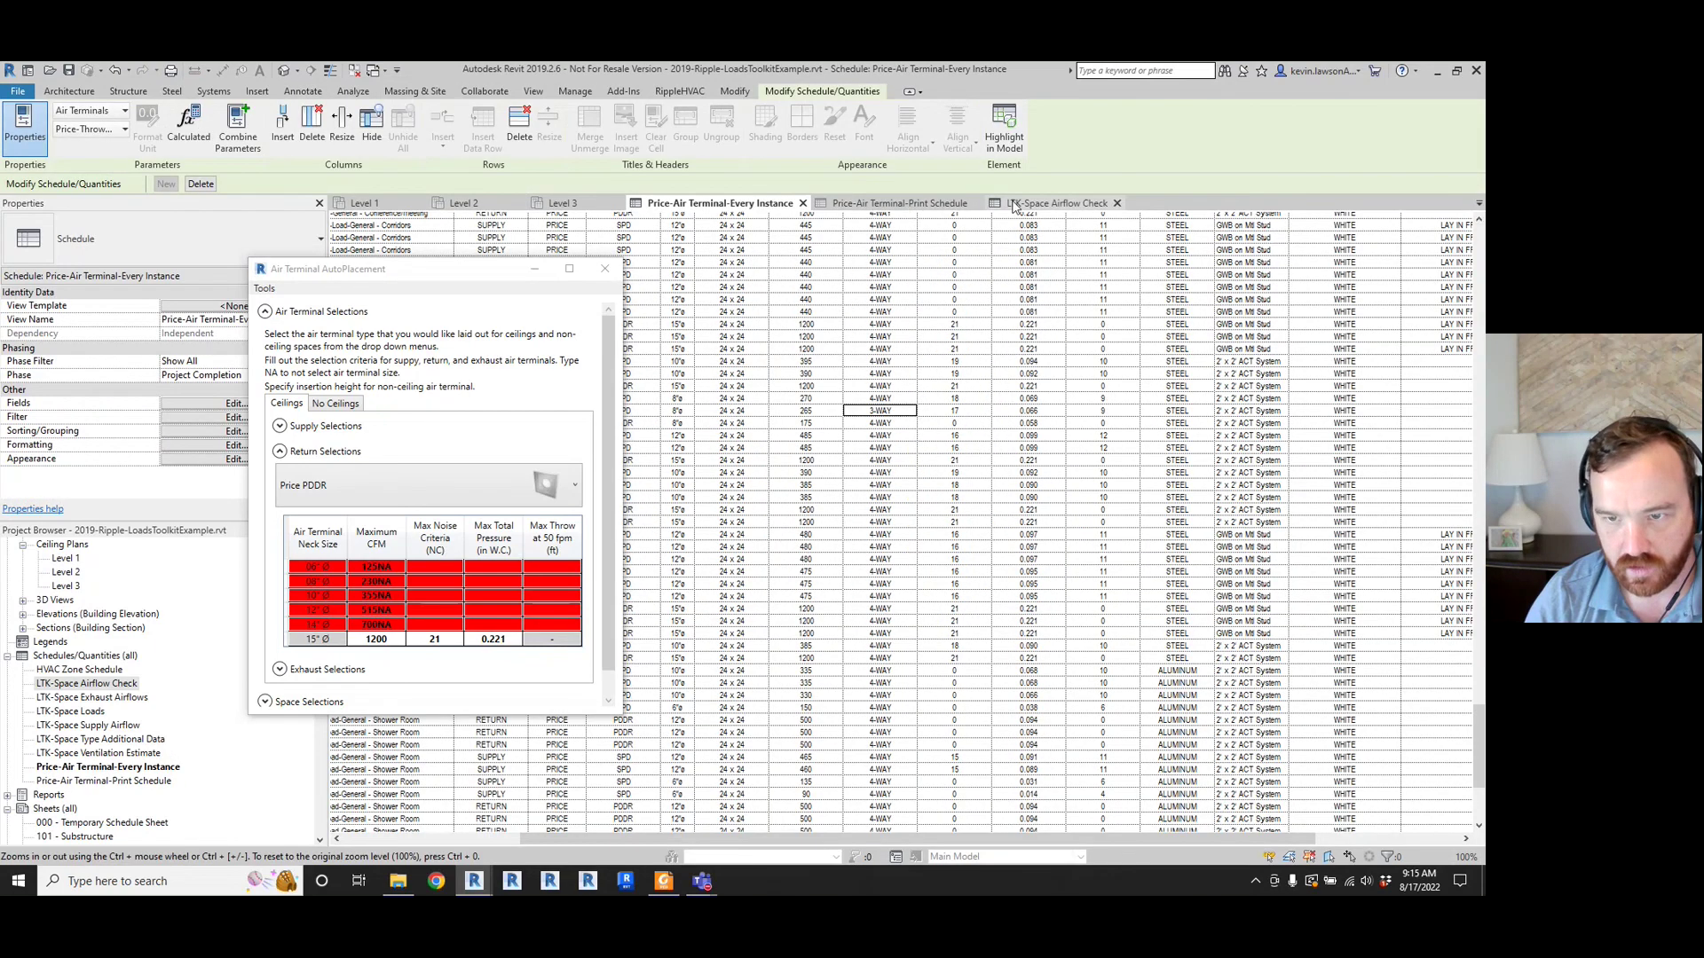
click(1052, 203)
drag(486, 277, 319, 272)
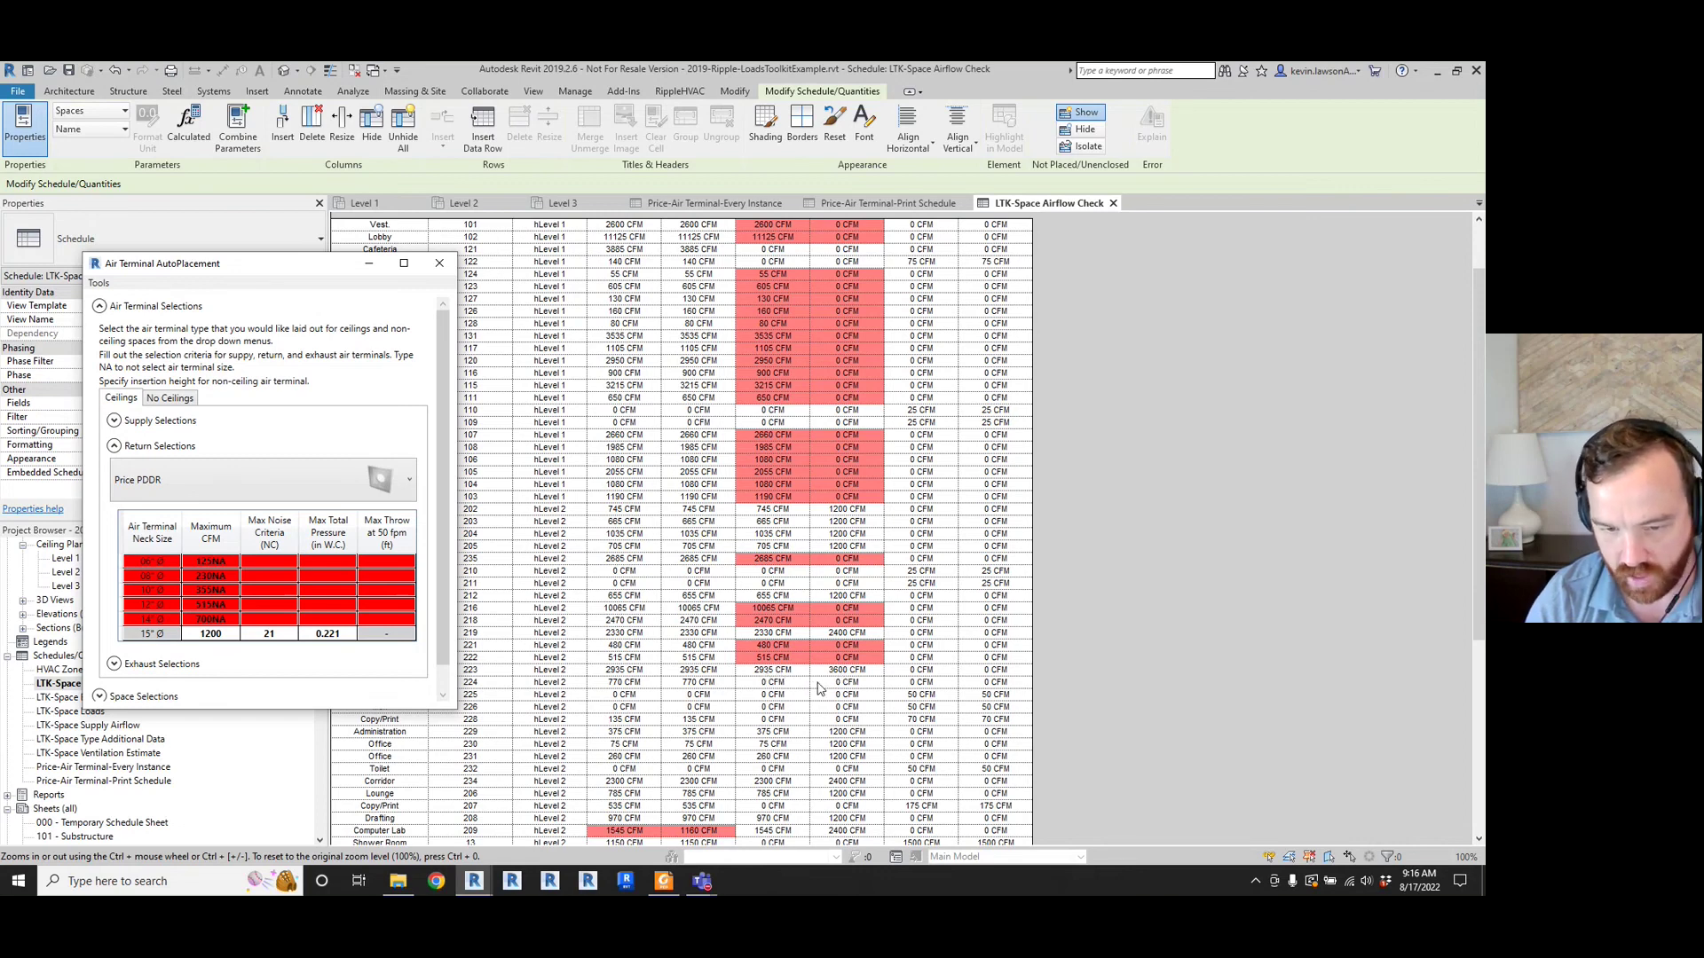
scroll(830, 682, down, 4)
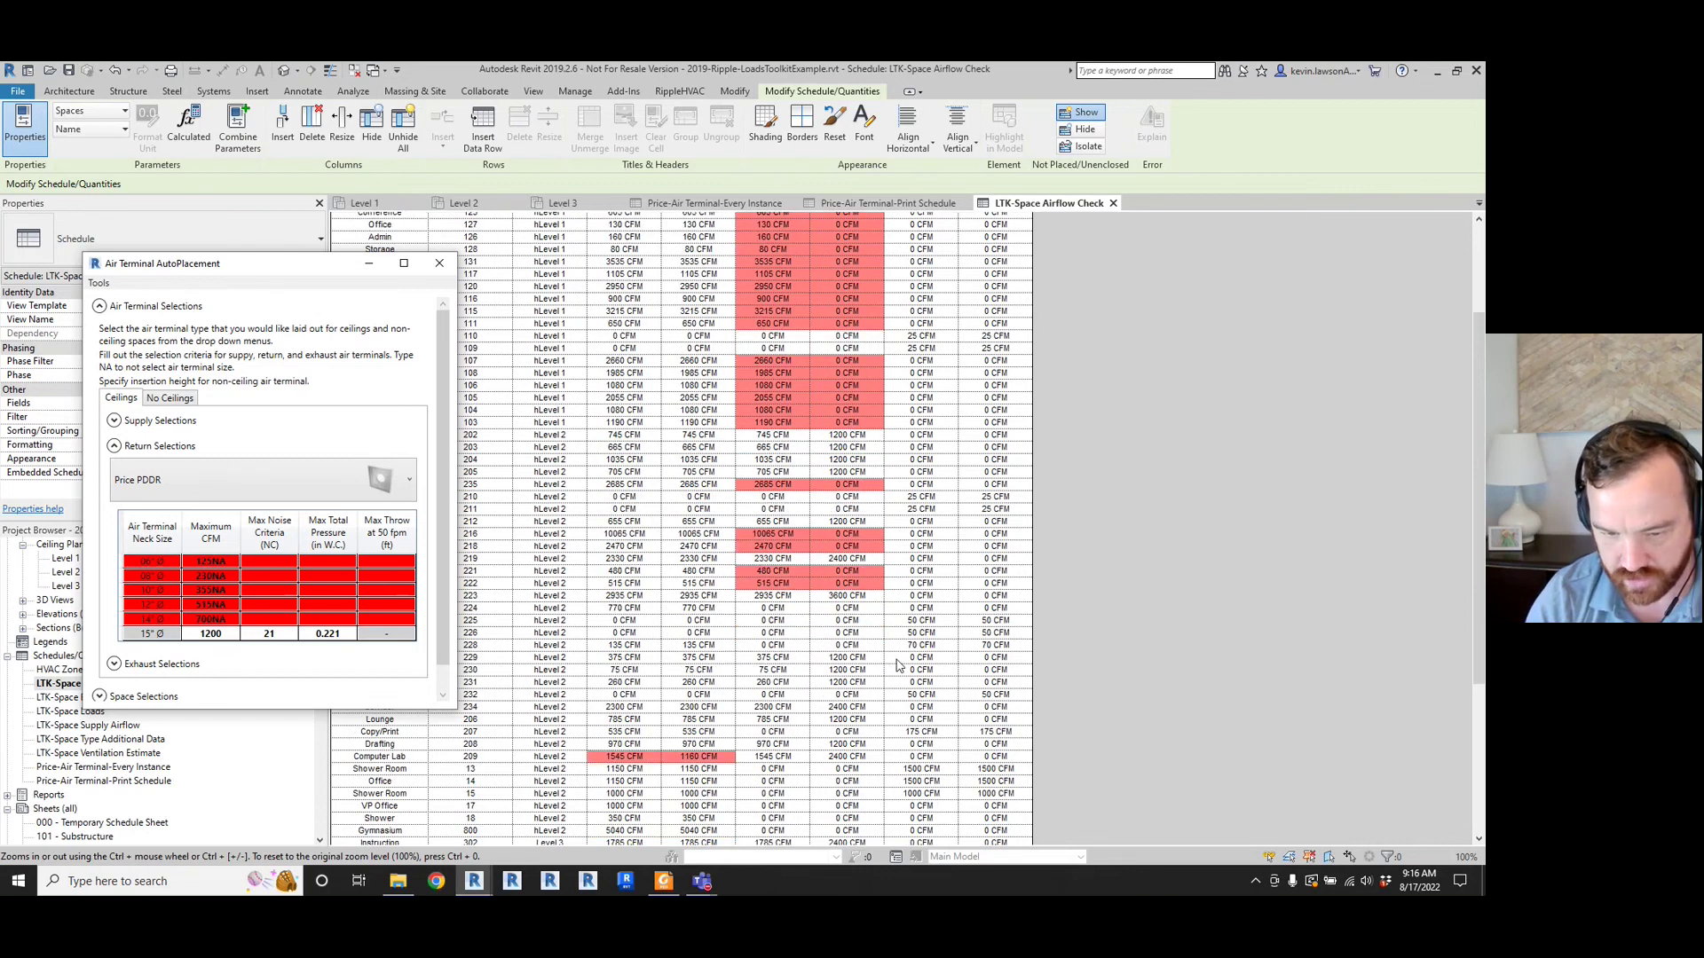
- Change the tag of Computer Lab 209's upper-left return terminal in Level 2 to the Show Airflow type
click(865, 203)
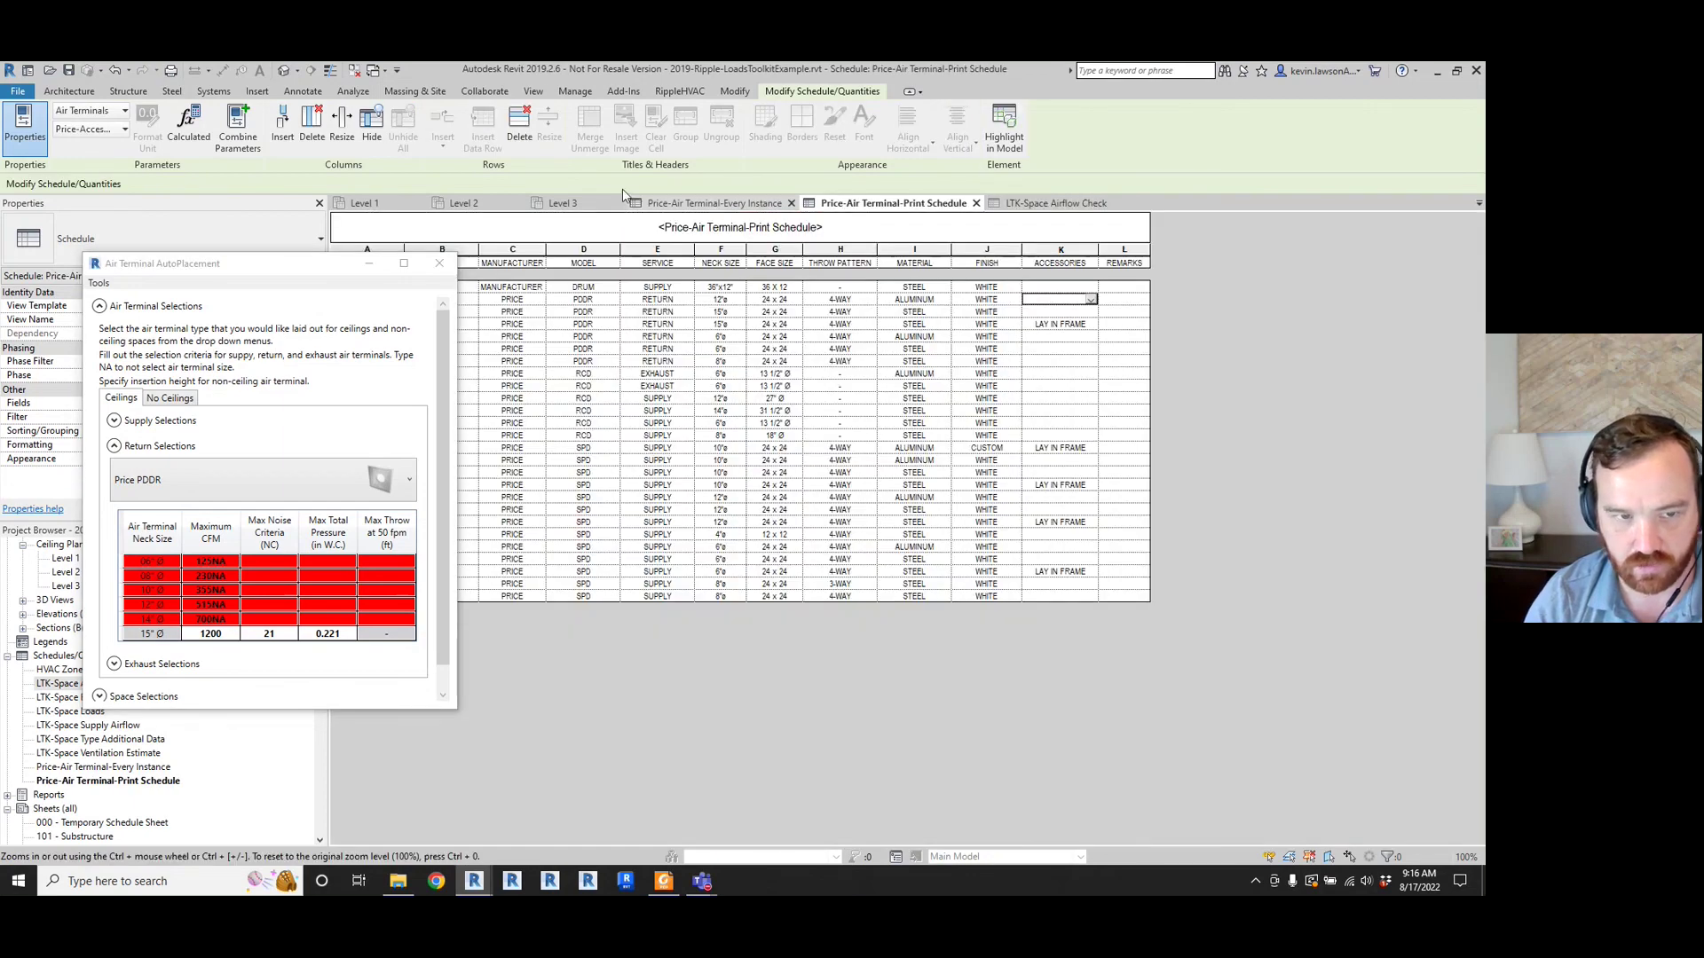
click(464, 202)
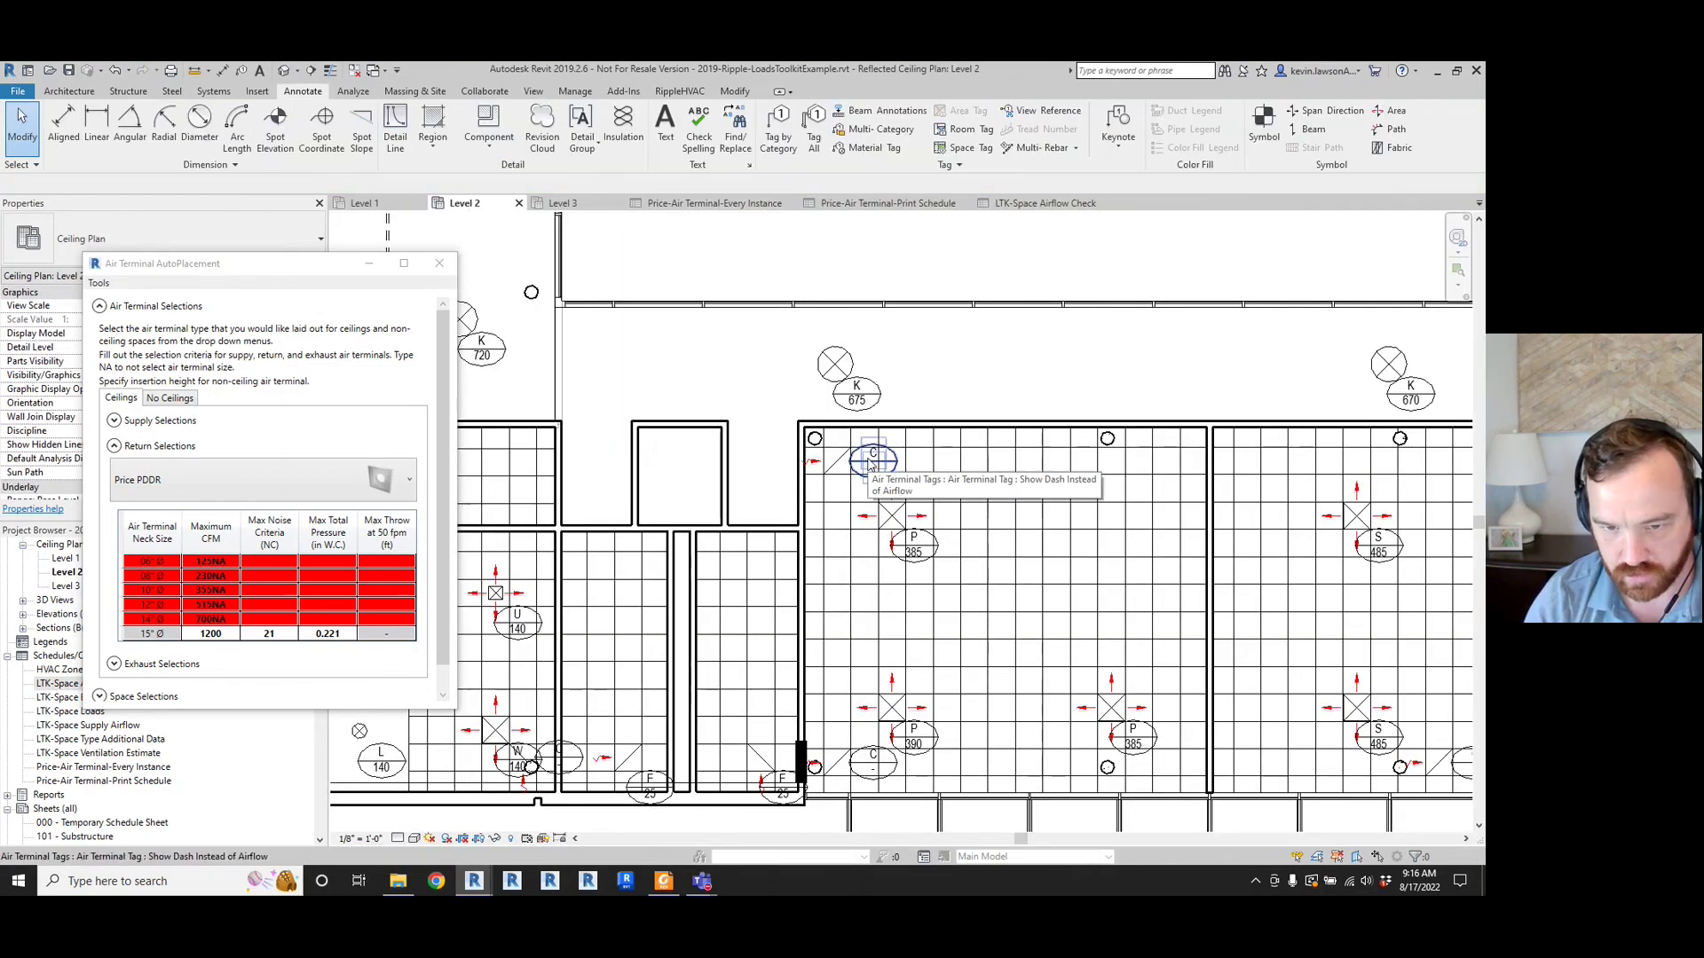
click(859, 465)
scroll(888, 488, up, 1)
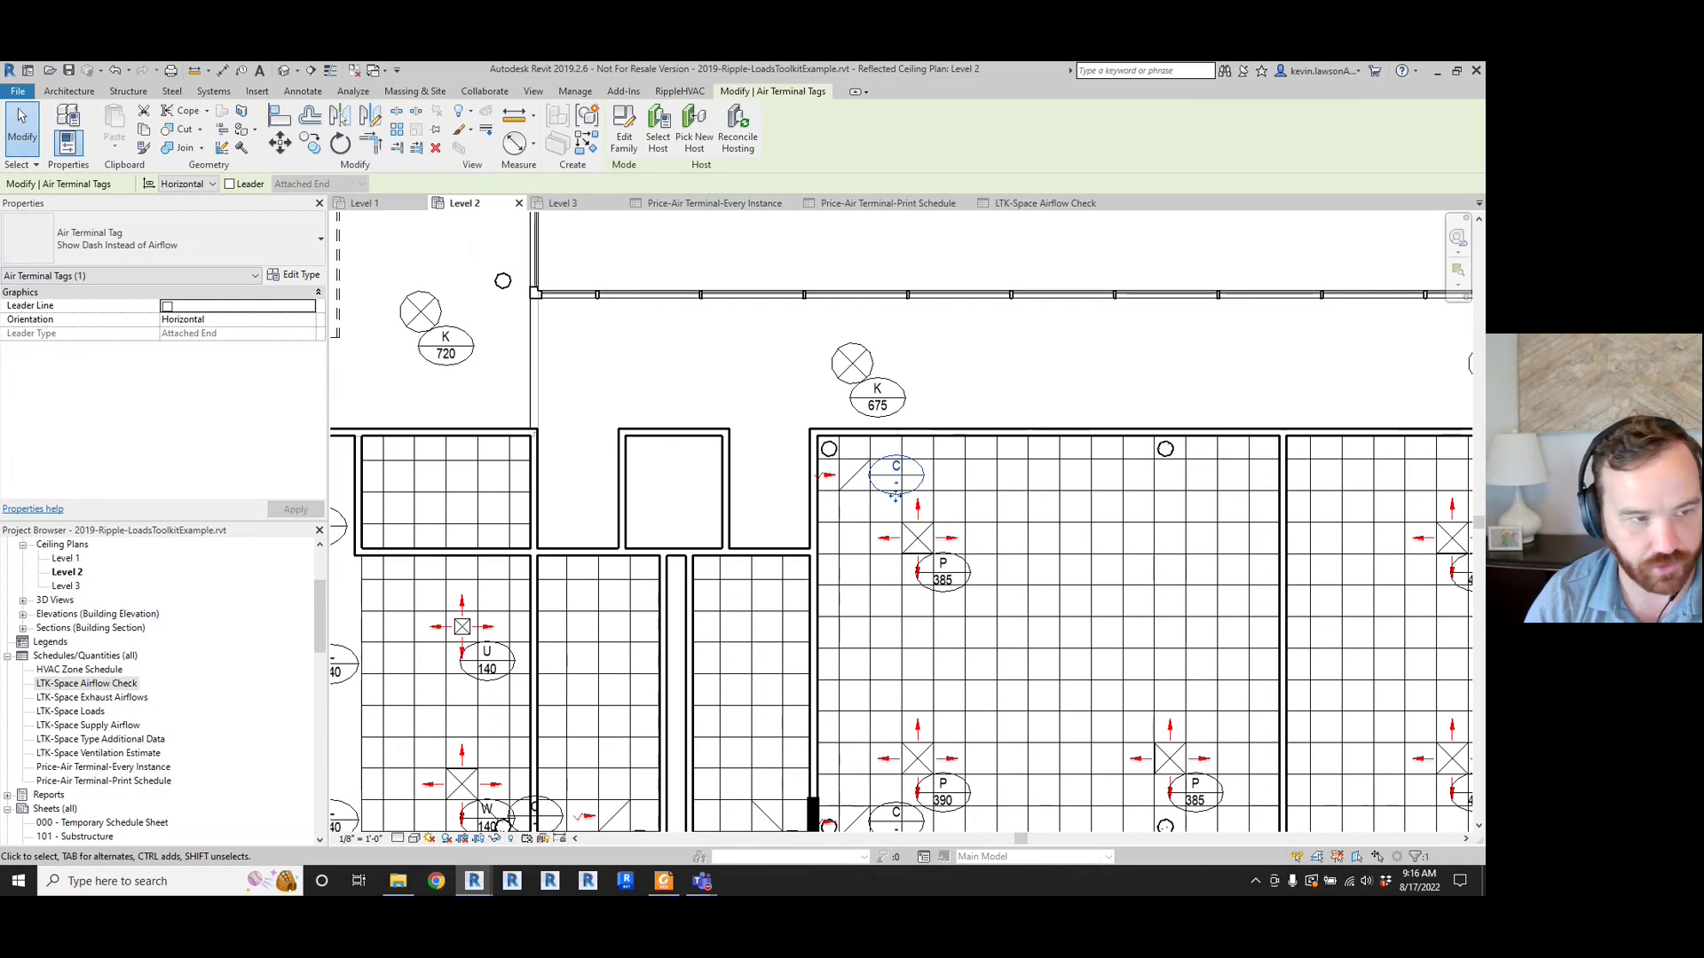
click(164, 244)
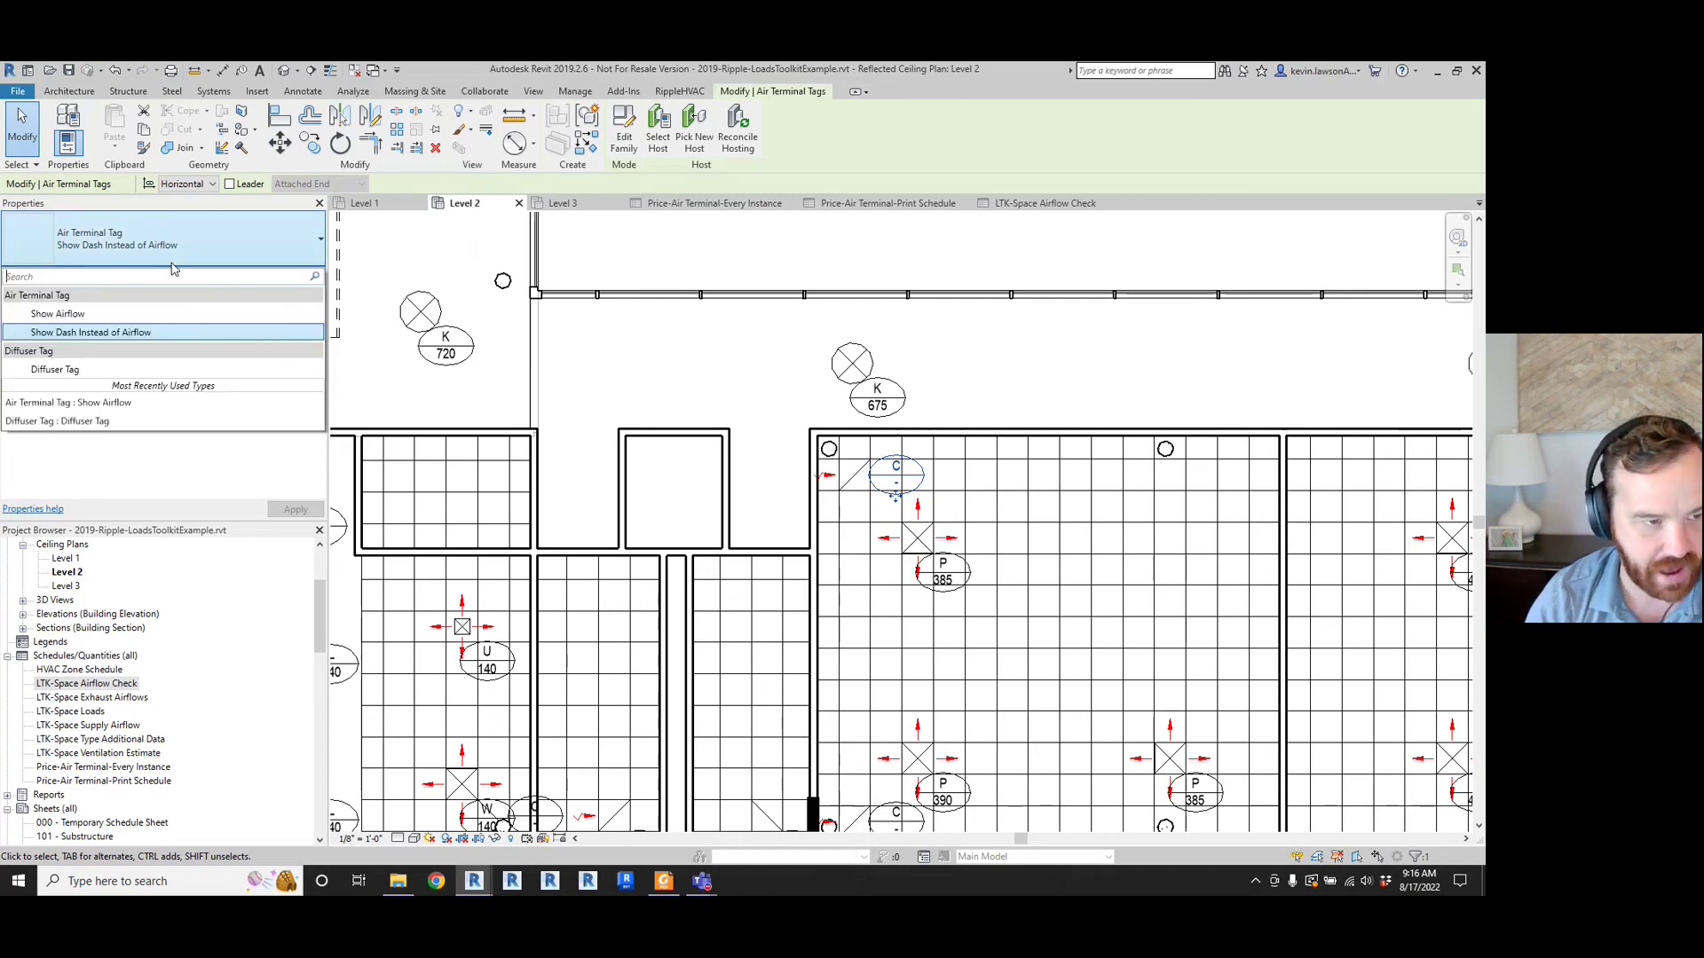
click(182, 313)
click(1069, 370)
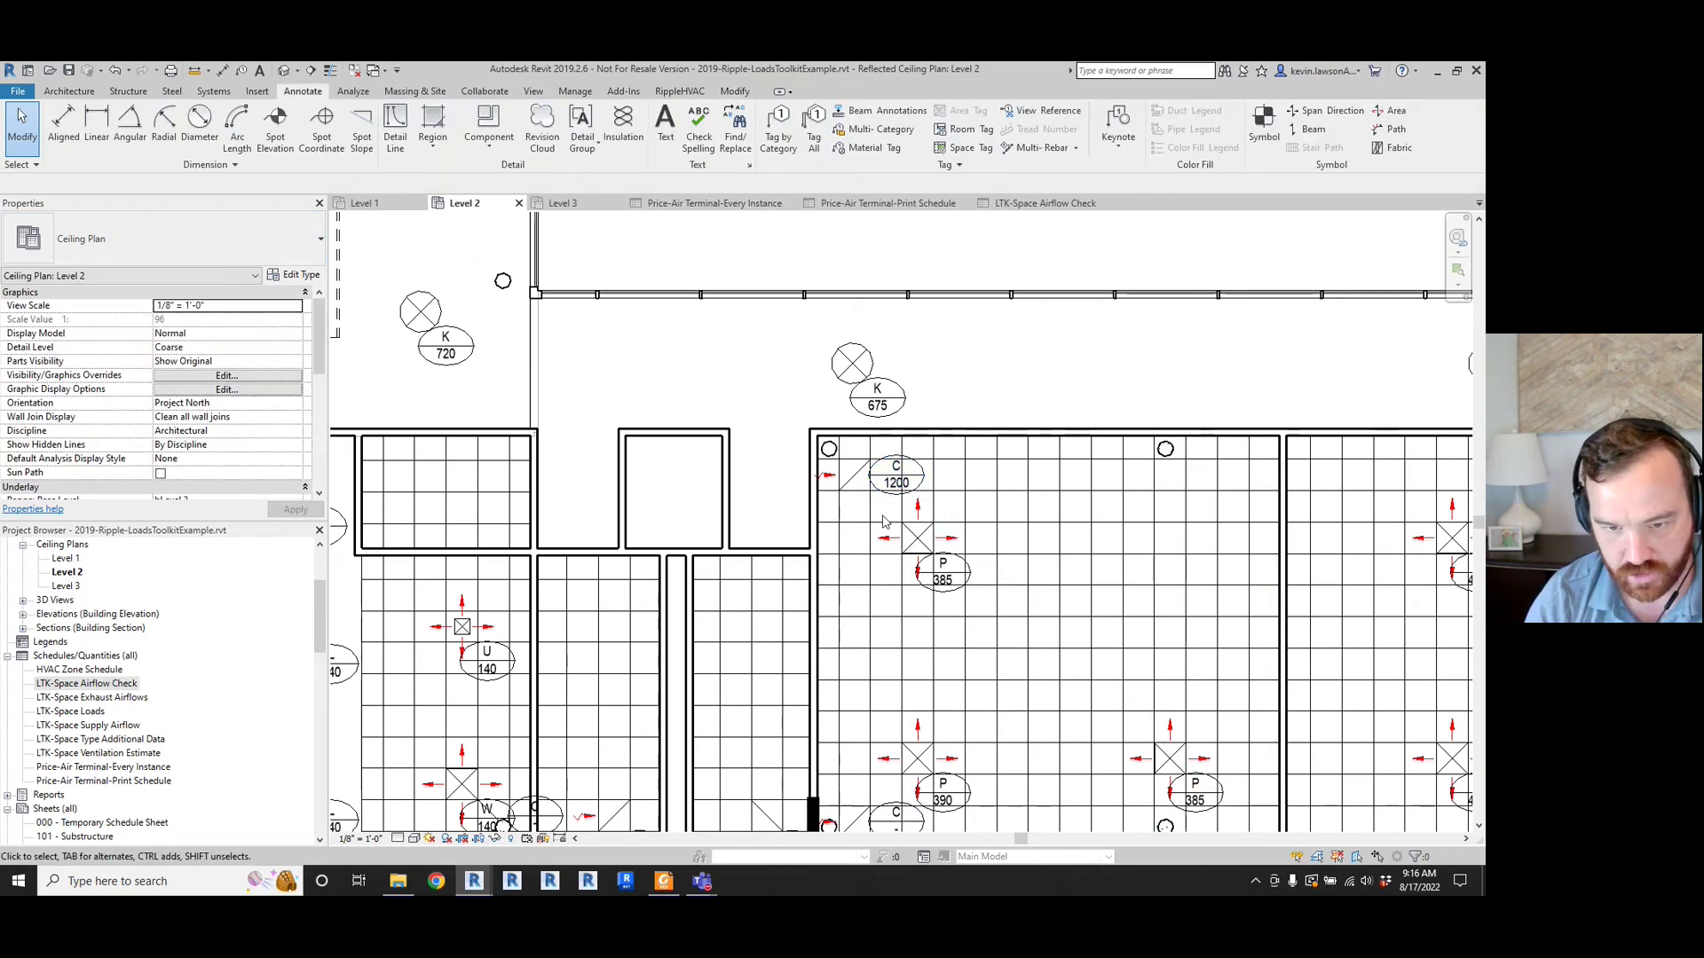
drag(2, 336, 299, 252)
click(458, 251)
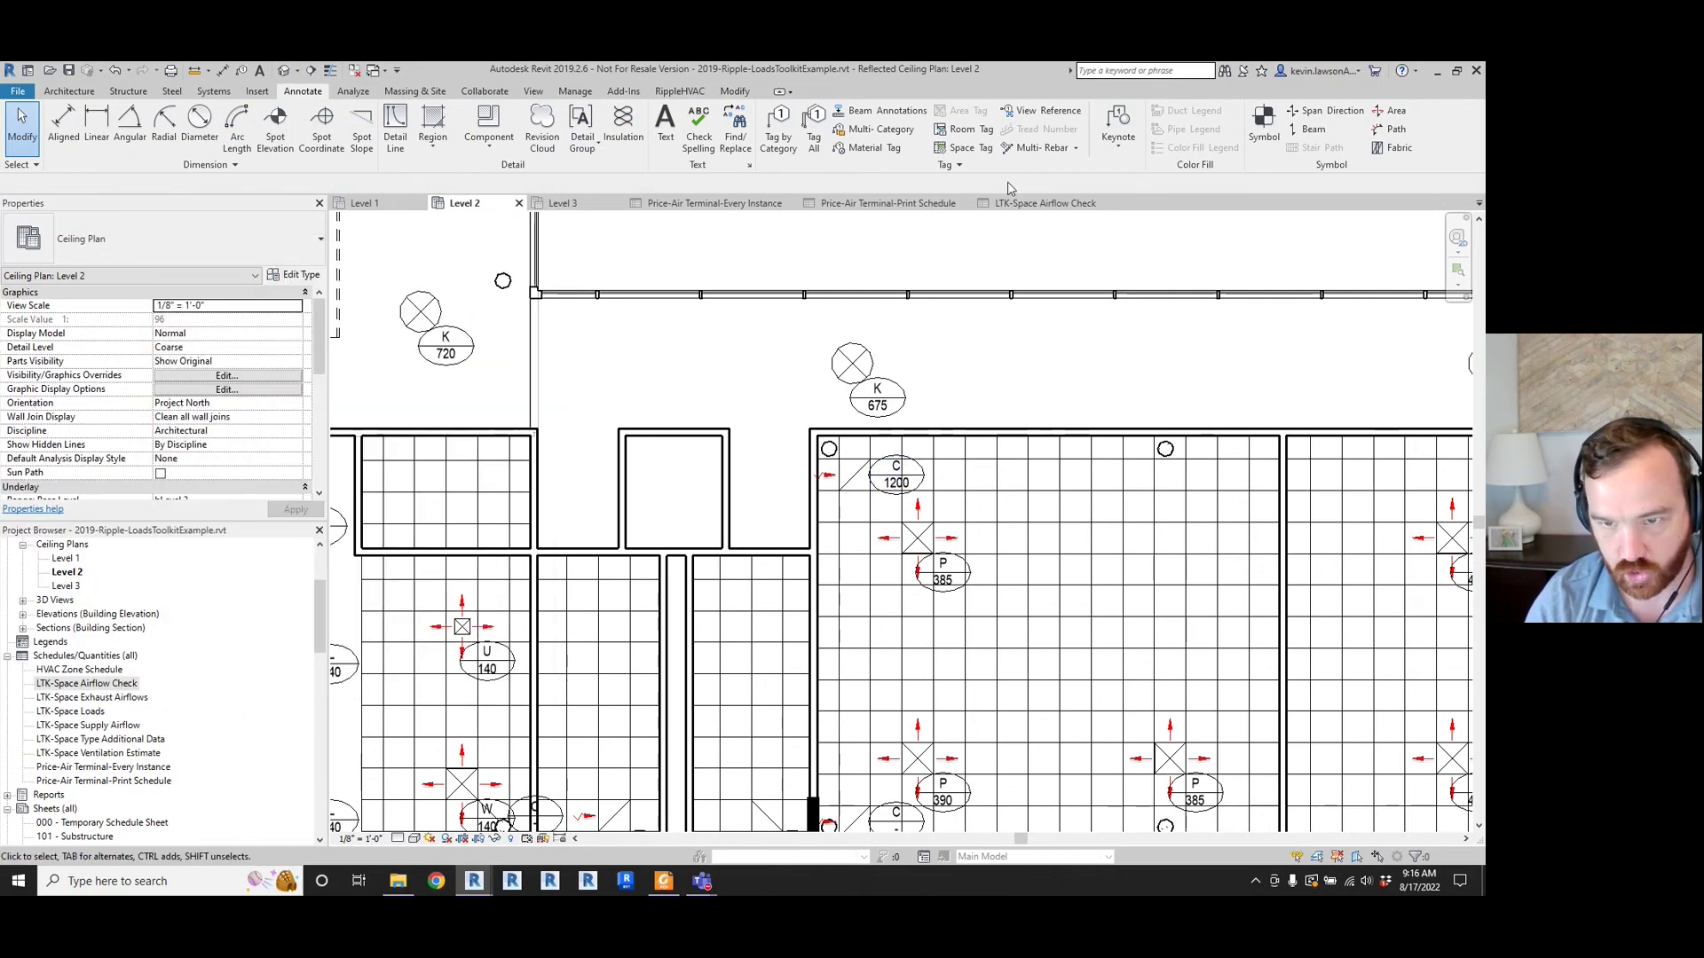
- Check the spaces' specified and actual return airflows in the LTK-Space Airflow Check schedule and return to Level 2
click(1046, 203)
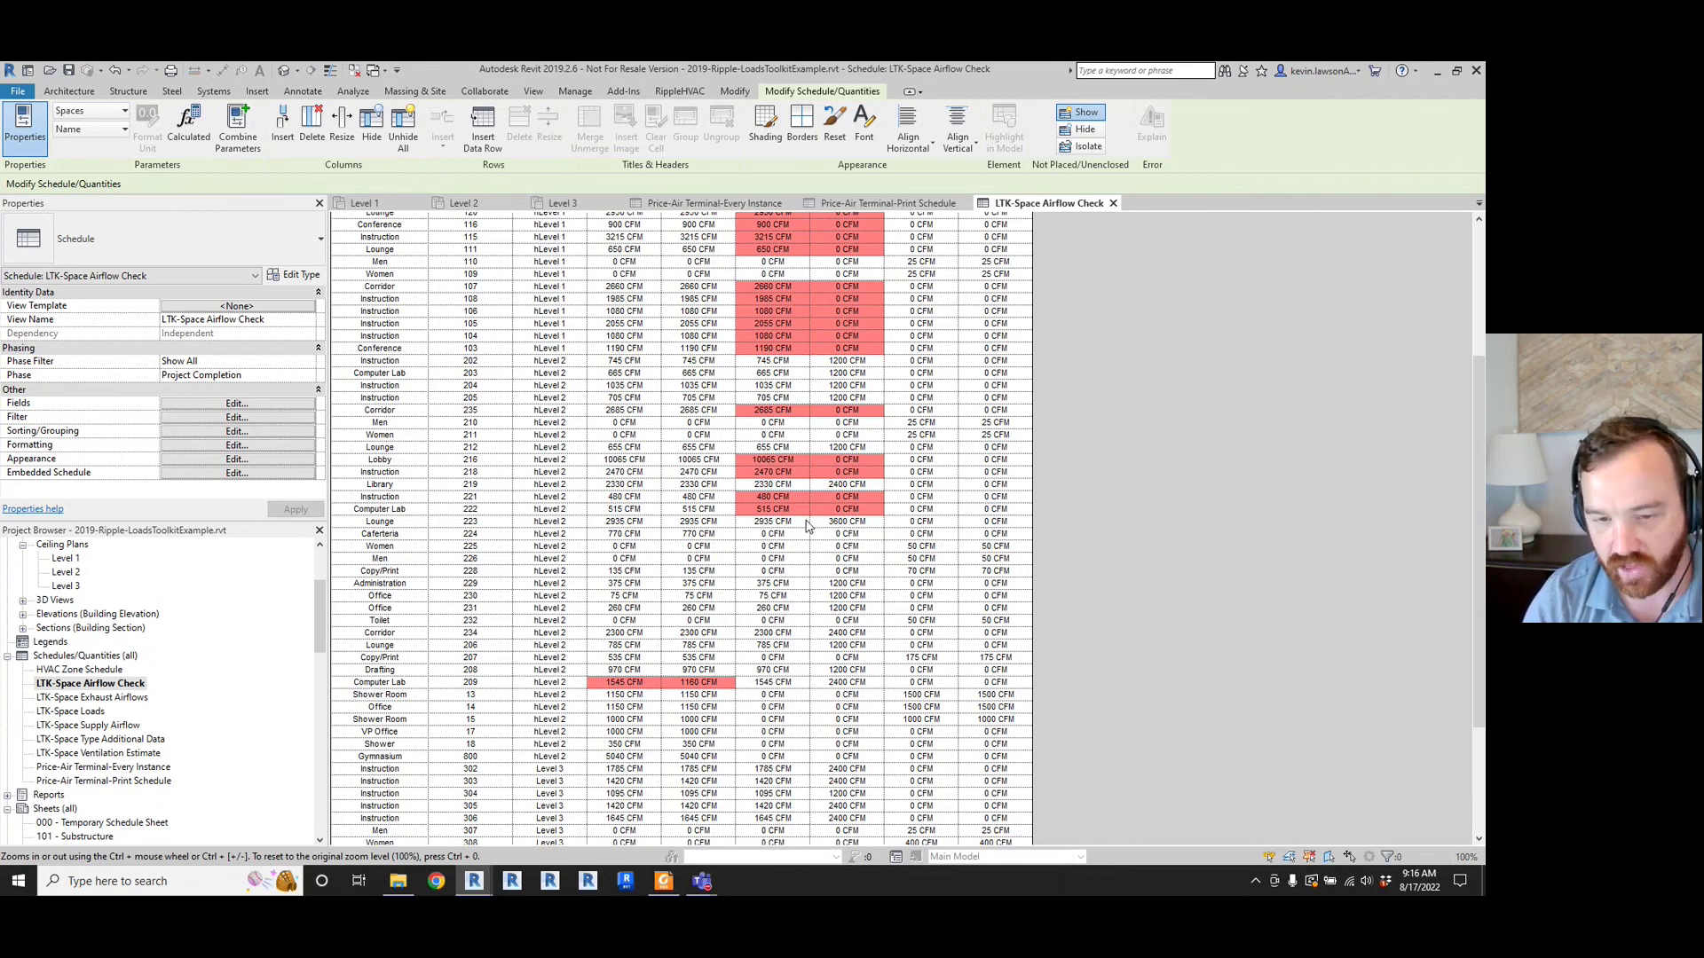
click(463, 203)
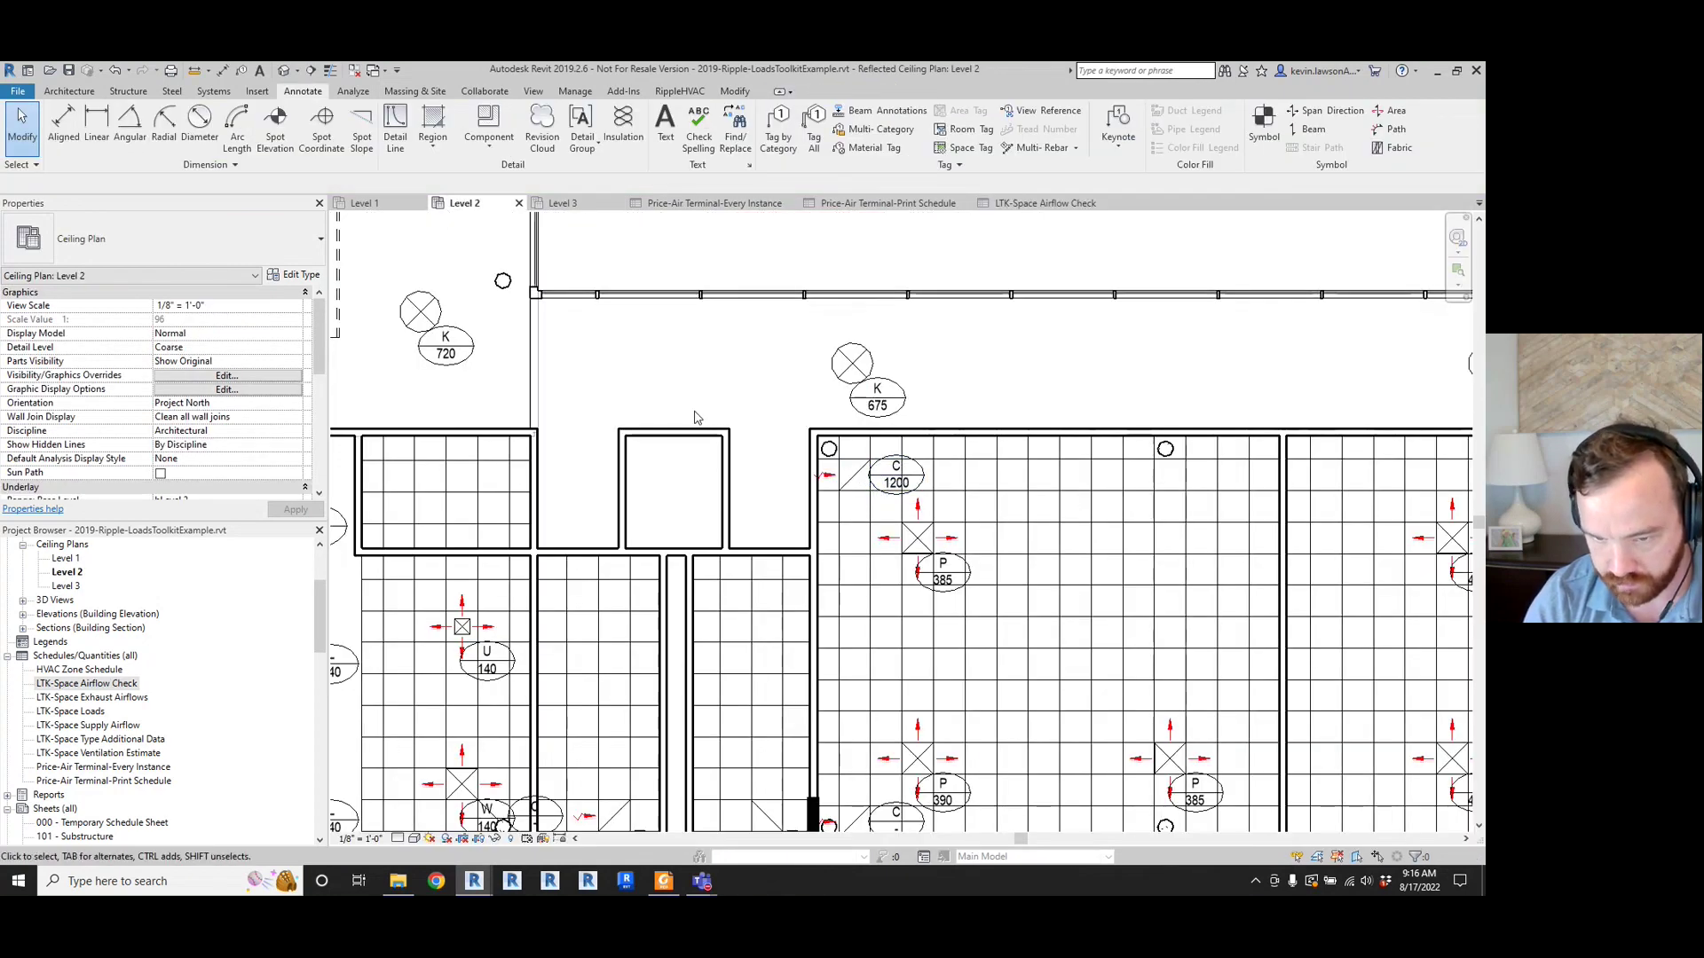
- Change the tag of Computer Lab 209's upper-left return terminal to the Show Dash Instead of Airflow type
scroll(684, 408, down, 2)
scroll(969, 416, up, 1)
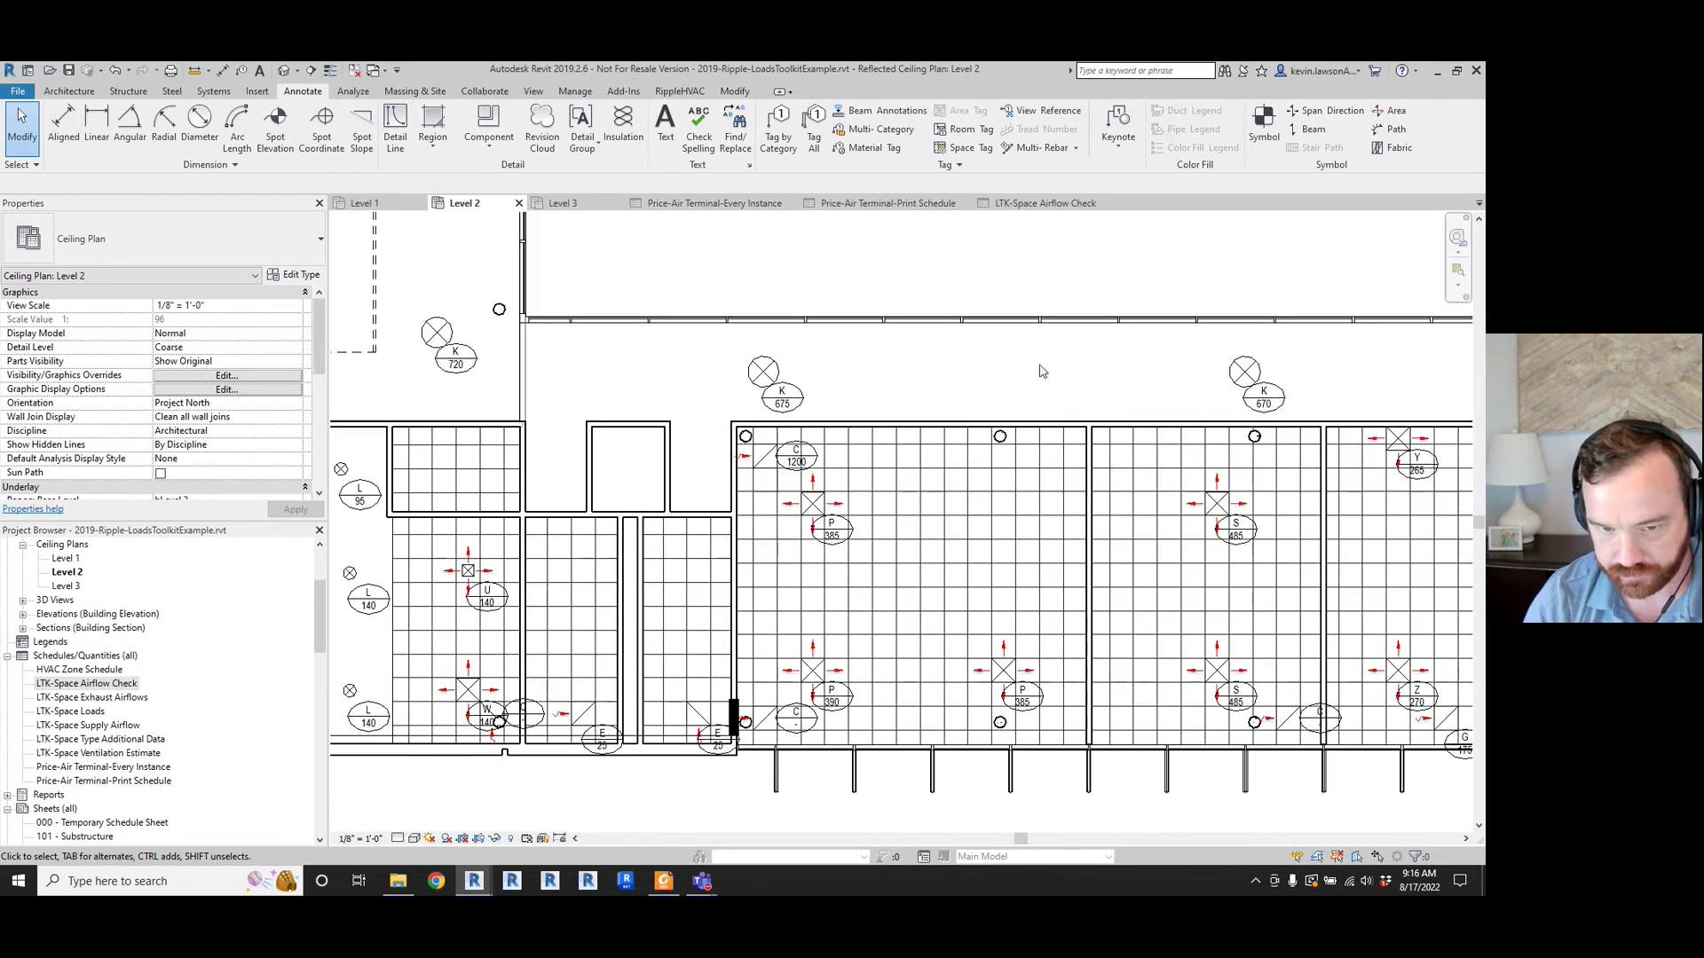
scroll(799, 454, up, 1)
click(792, 454)
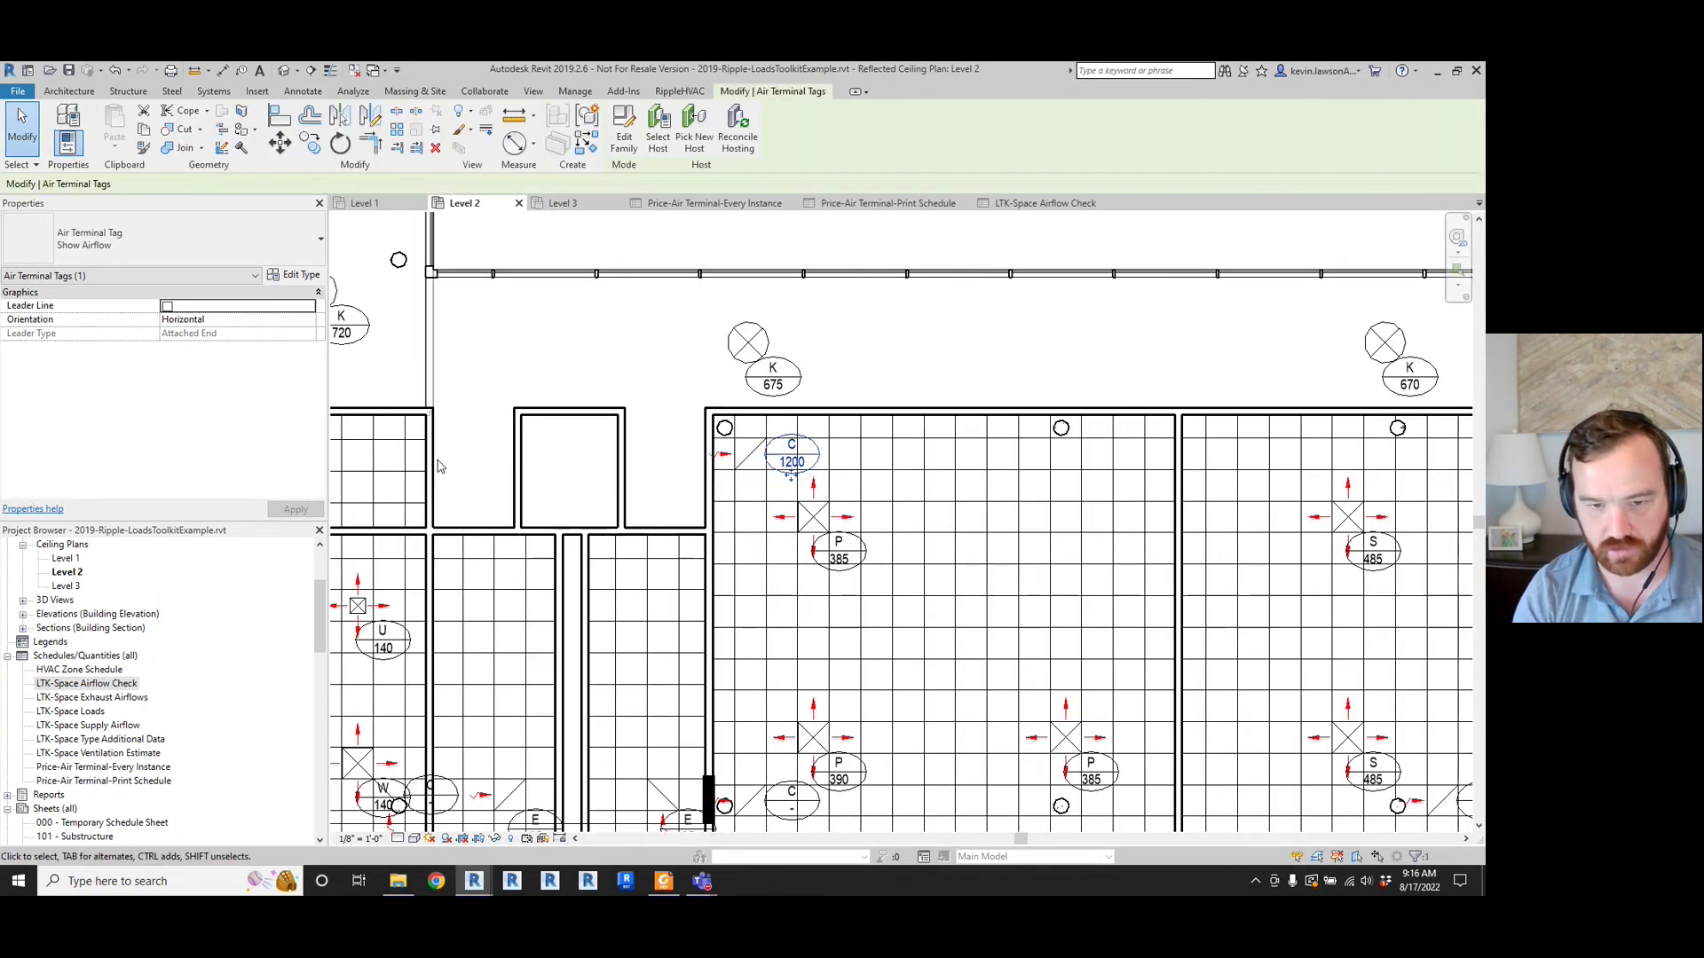
click(226, 238)
click(213, 332)
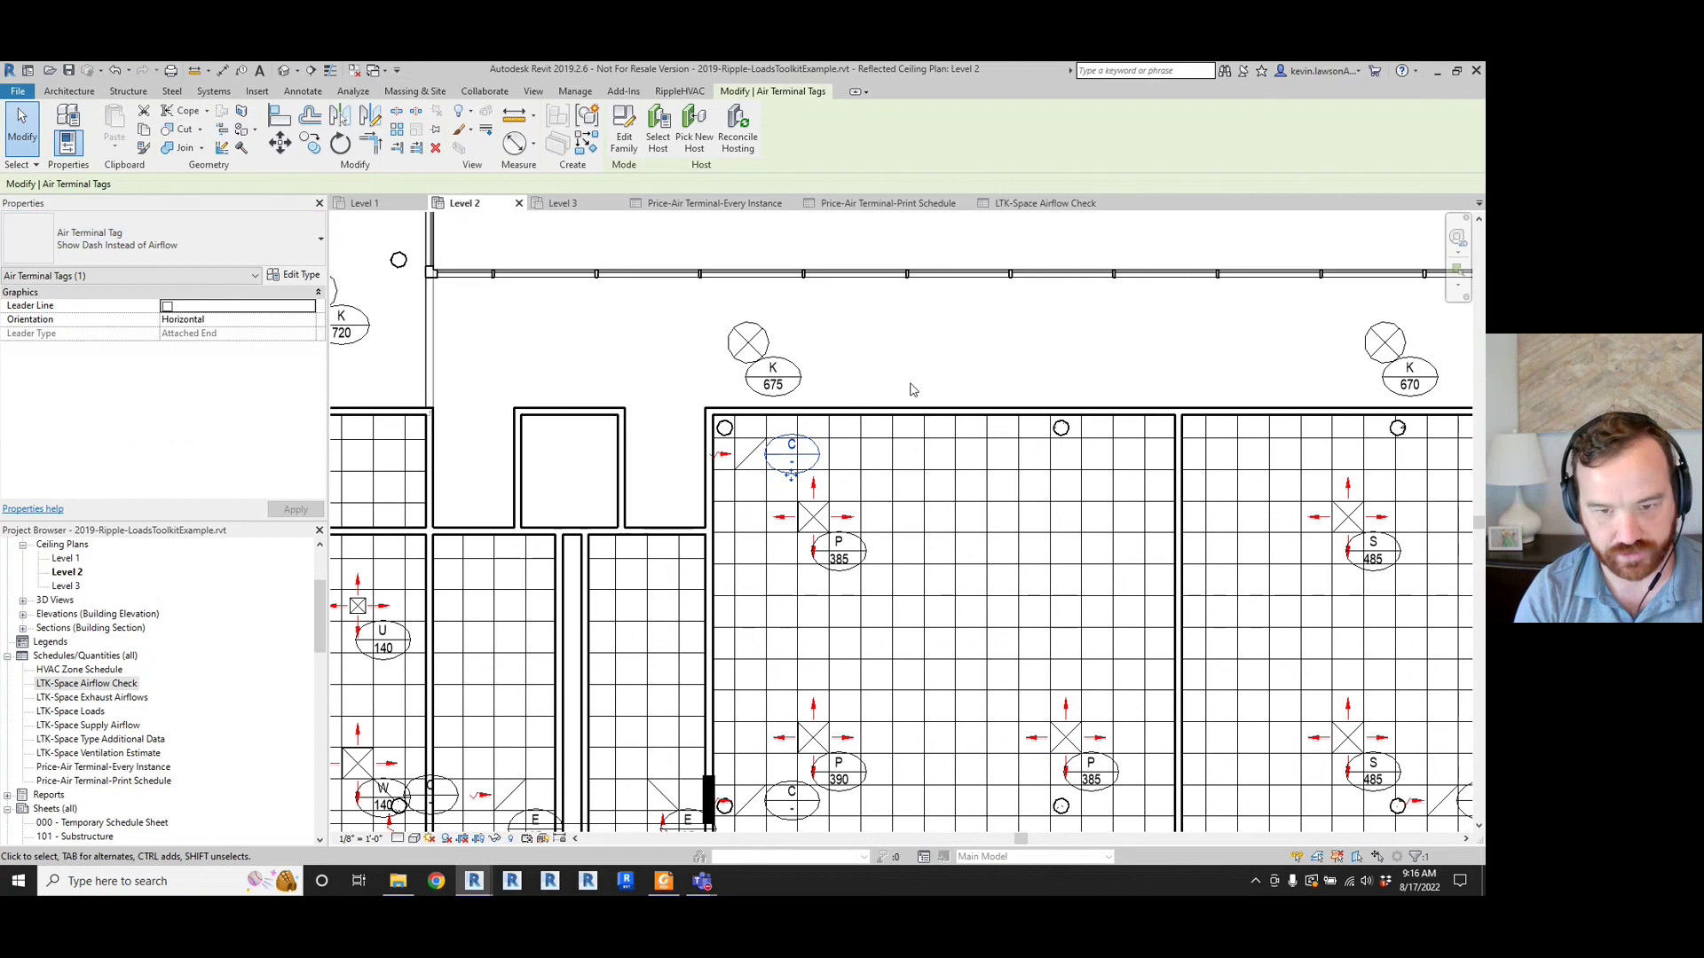
click(680, 377)
- Examine the placed and tagged air terminals across the entire Level 2 reflected ceiling plan
scroll(679, 377, down, 1)
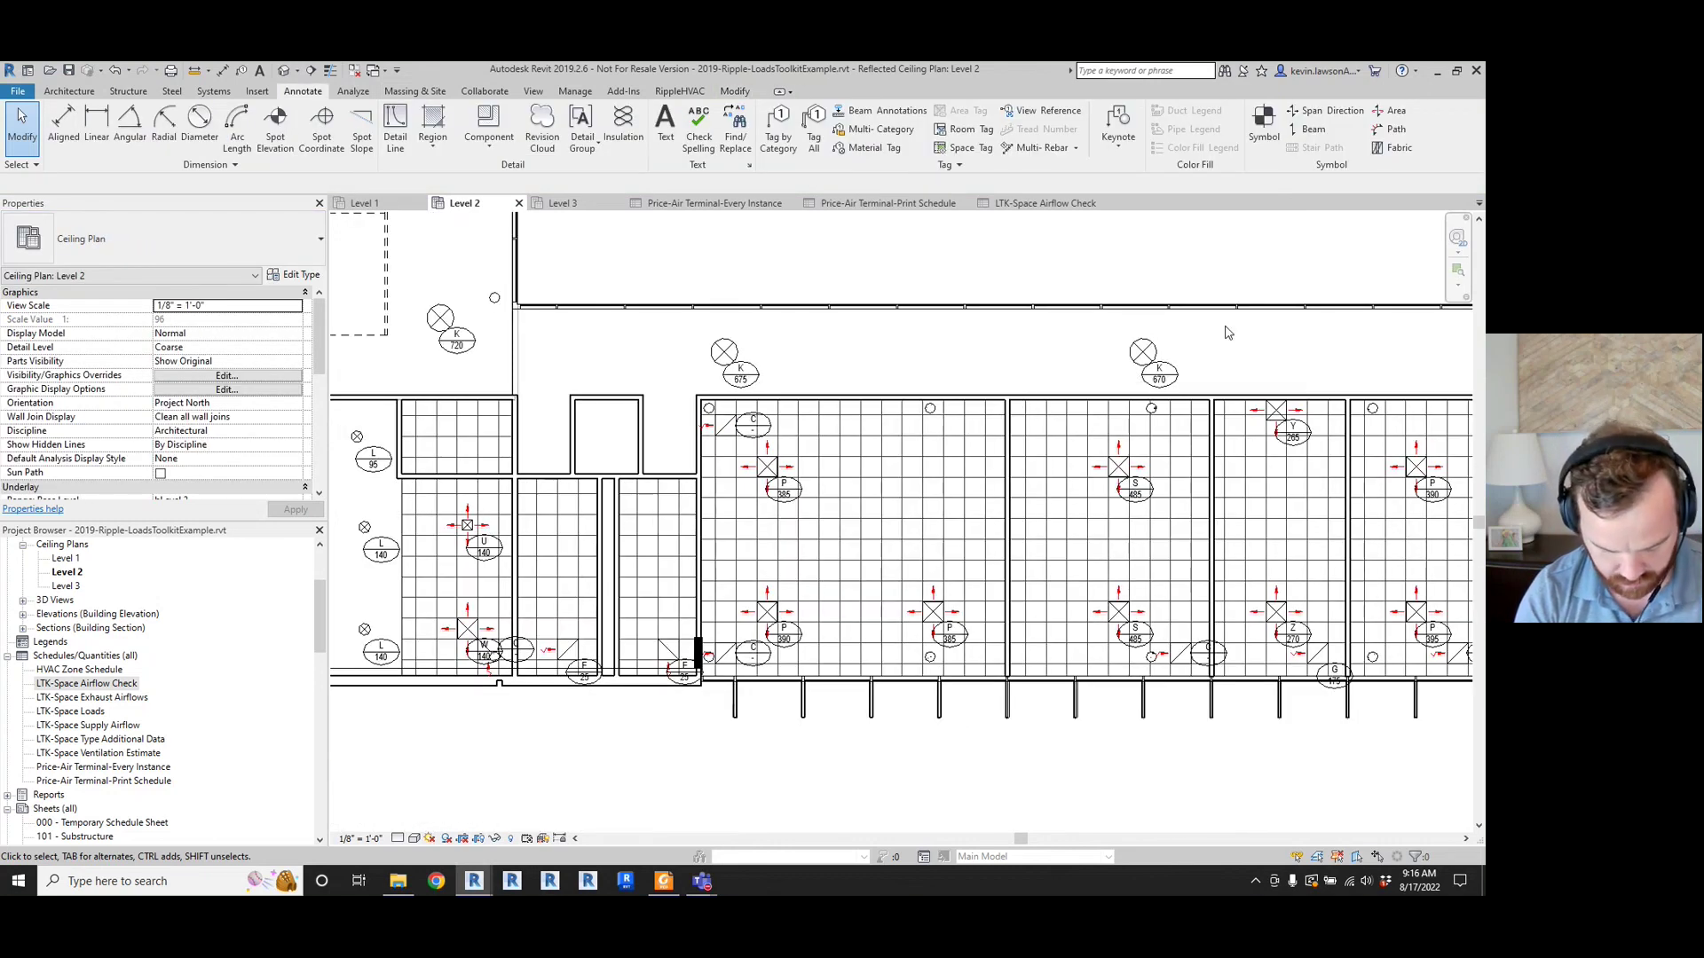
scroll(1225, 327, down, 1)
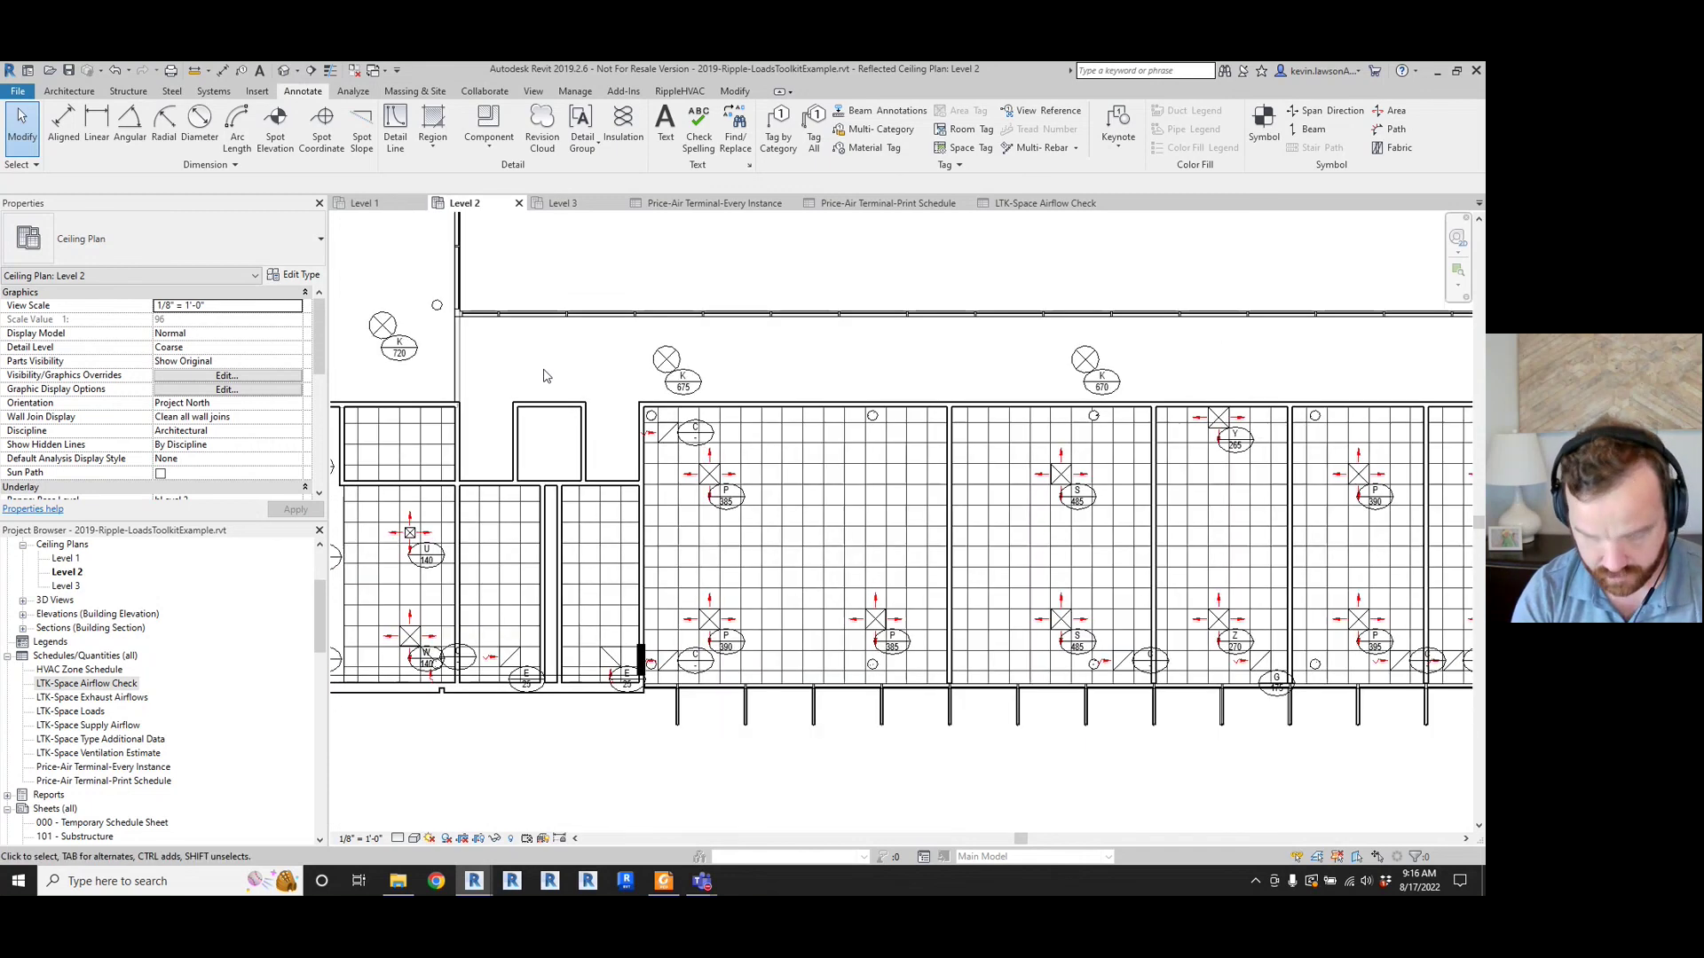
scroll(582, 350, down, 3)
scroll(844, 600, down, 3)
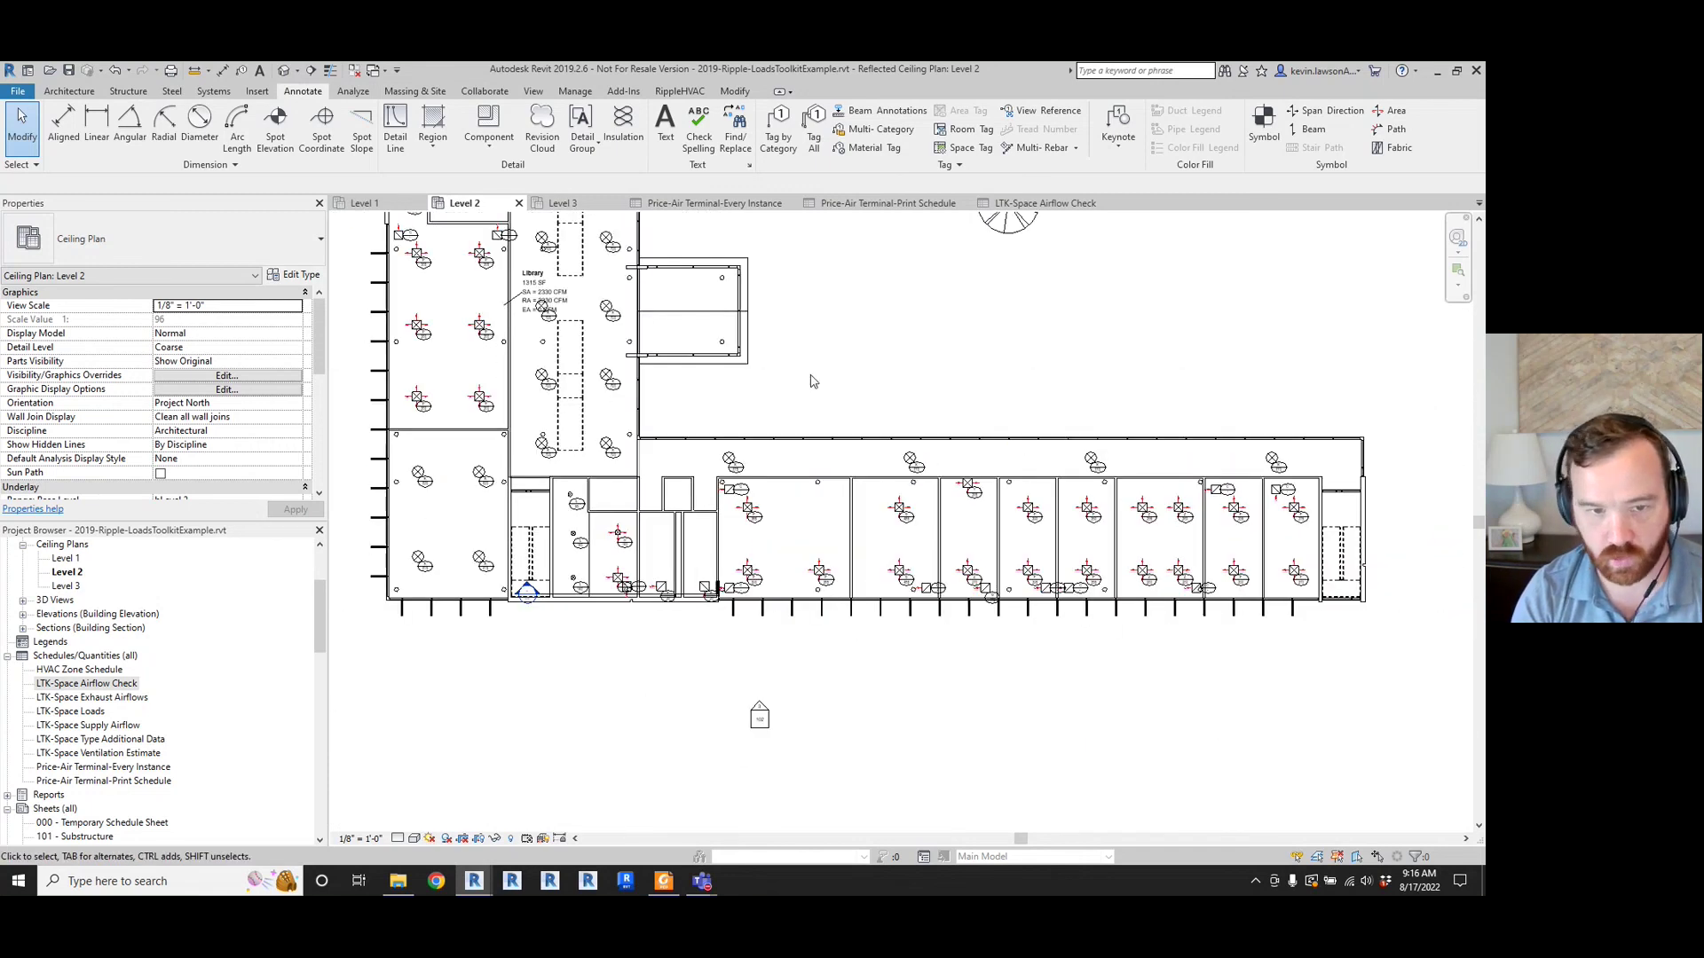
scroll(759, 413, up, 3)
scroll(759, 413, up, 1)
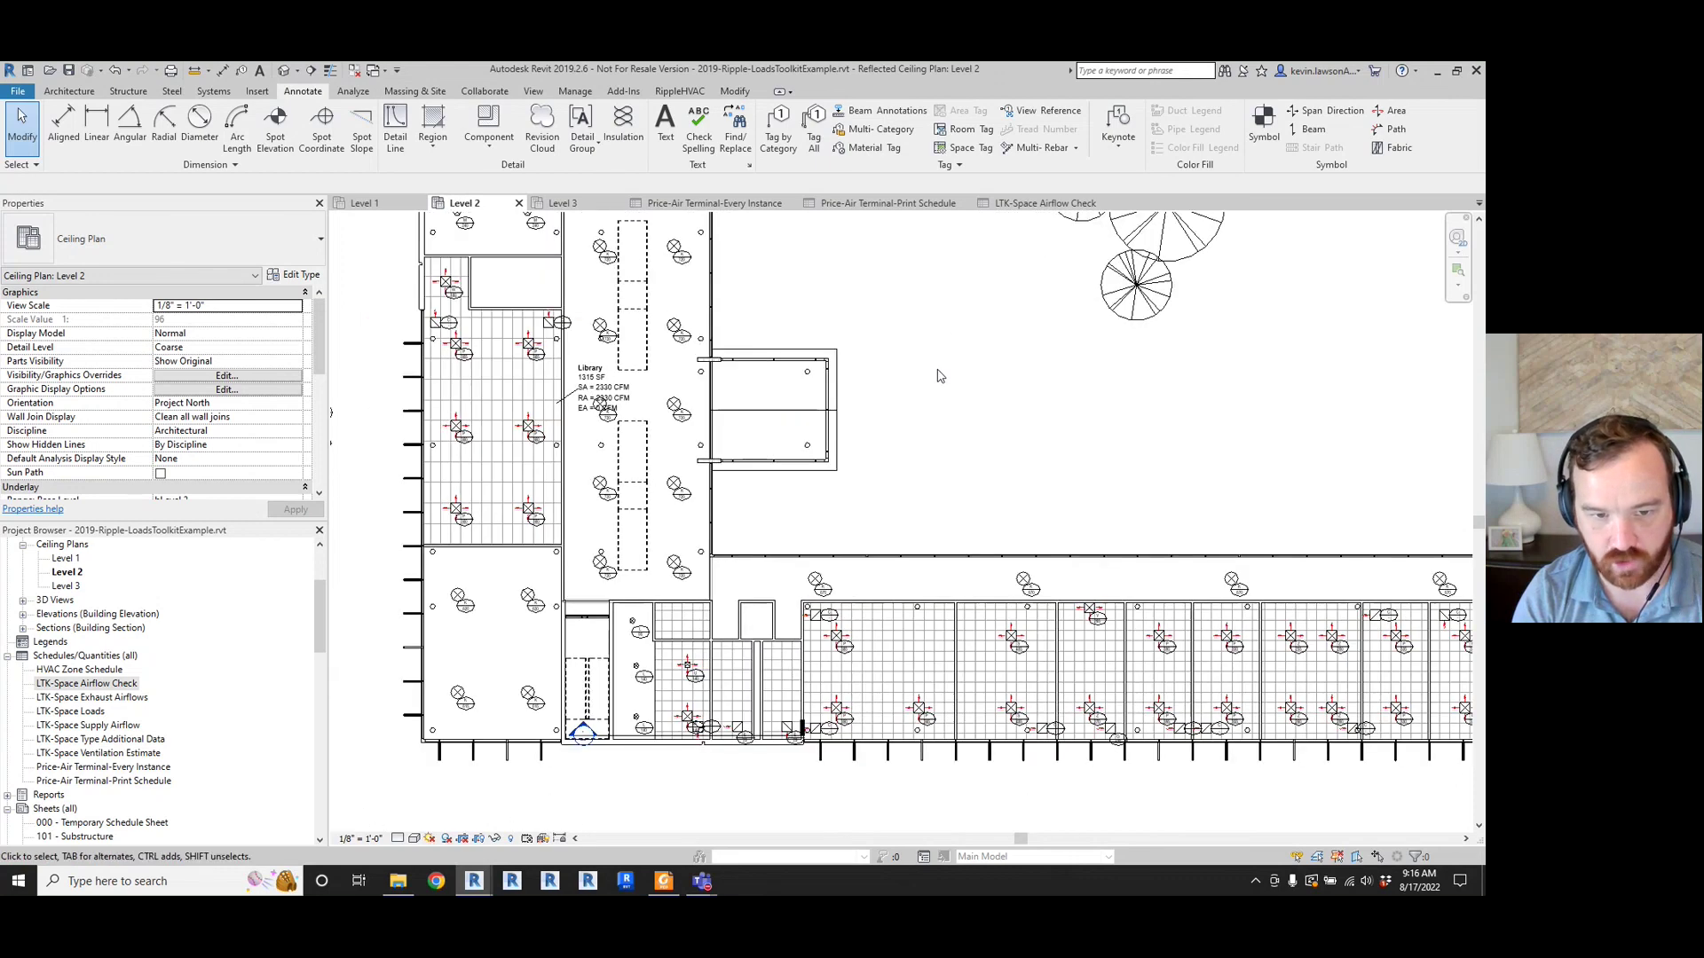
scroll(909, 636, down, 1)
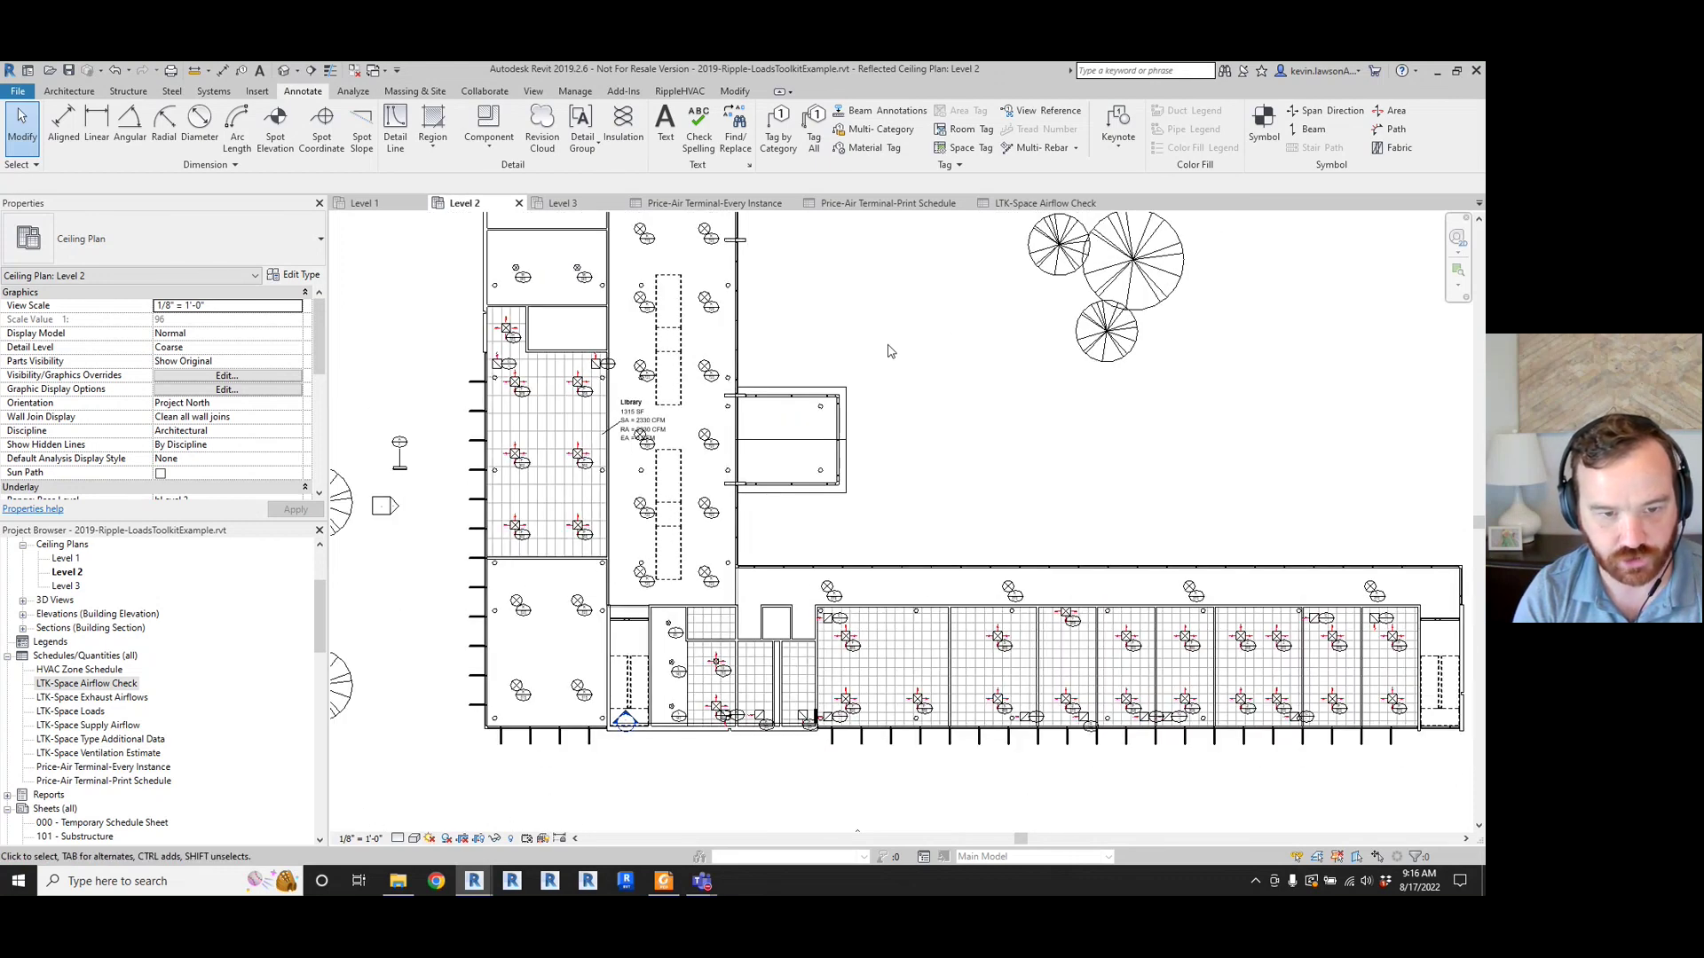
scroll(893, 497, down, 3)
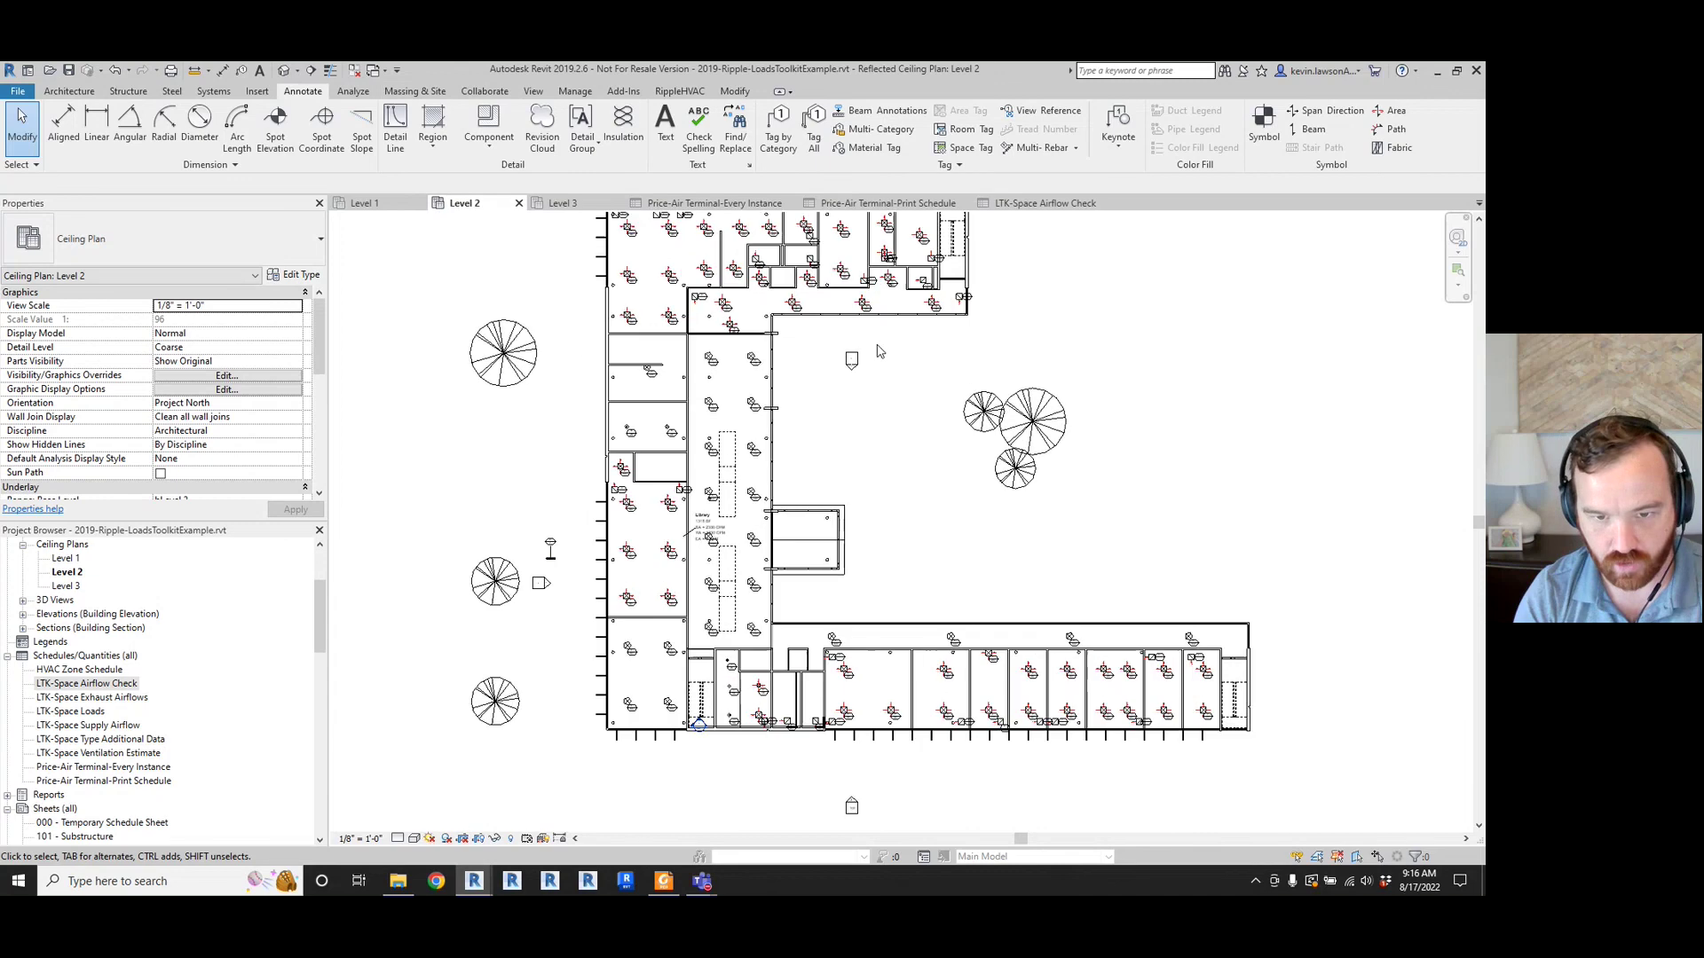